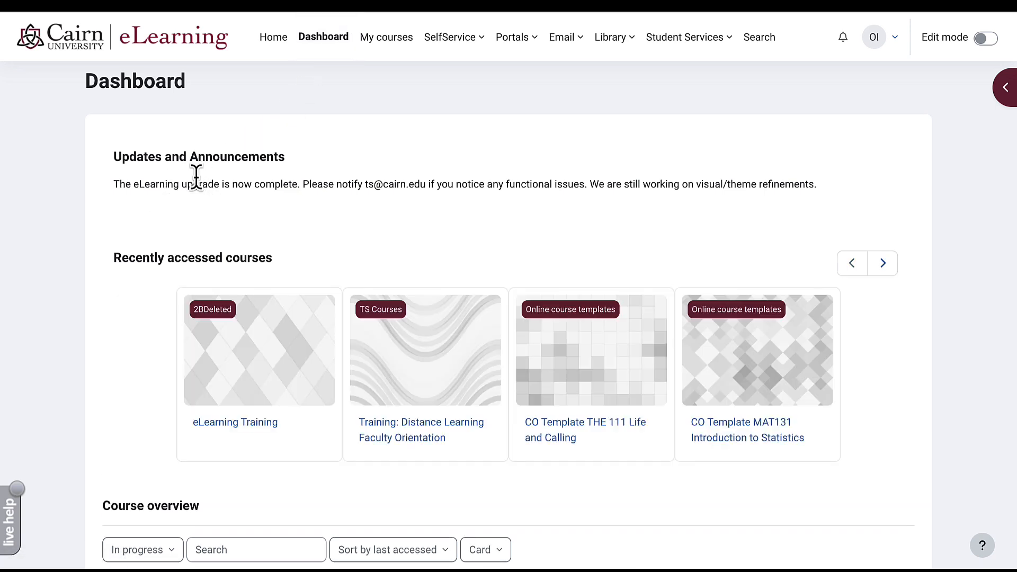
- Page through the recently accessed courses and scroll down to Course overview
scroll(295, 262, down, 2)
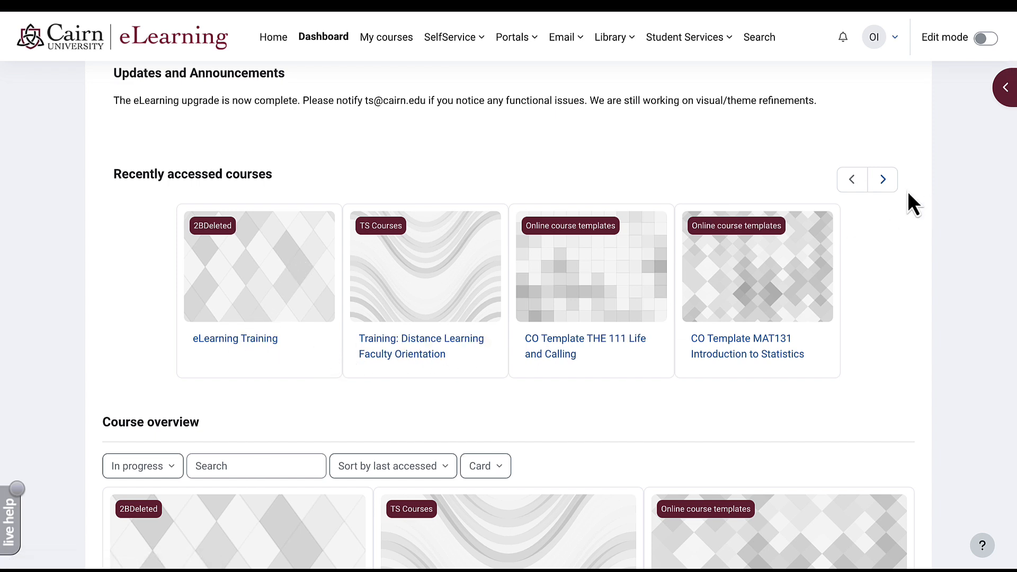
click(890, 188)
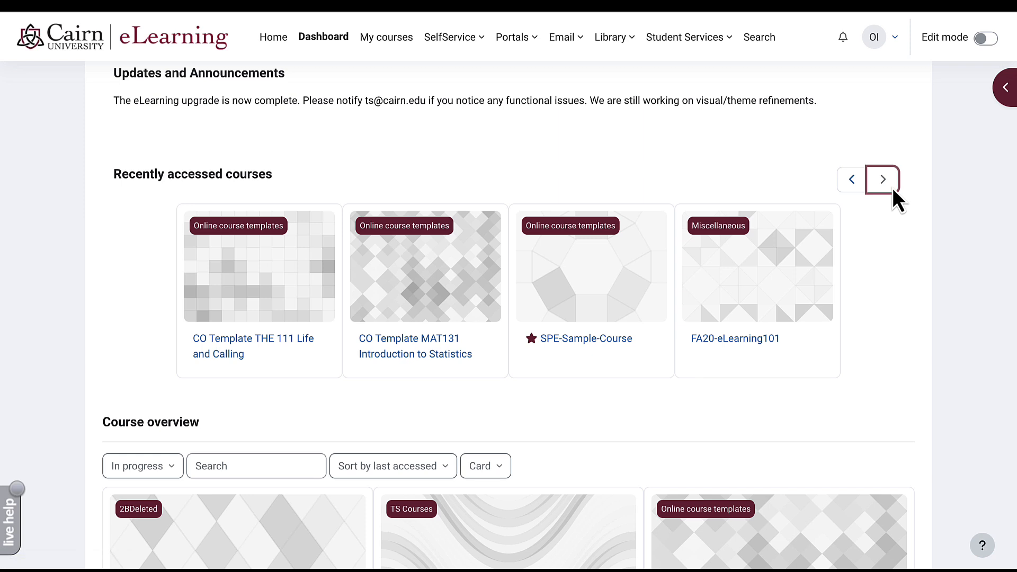
click(860, 186)
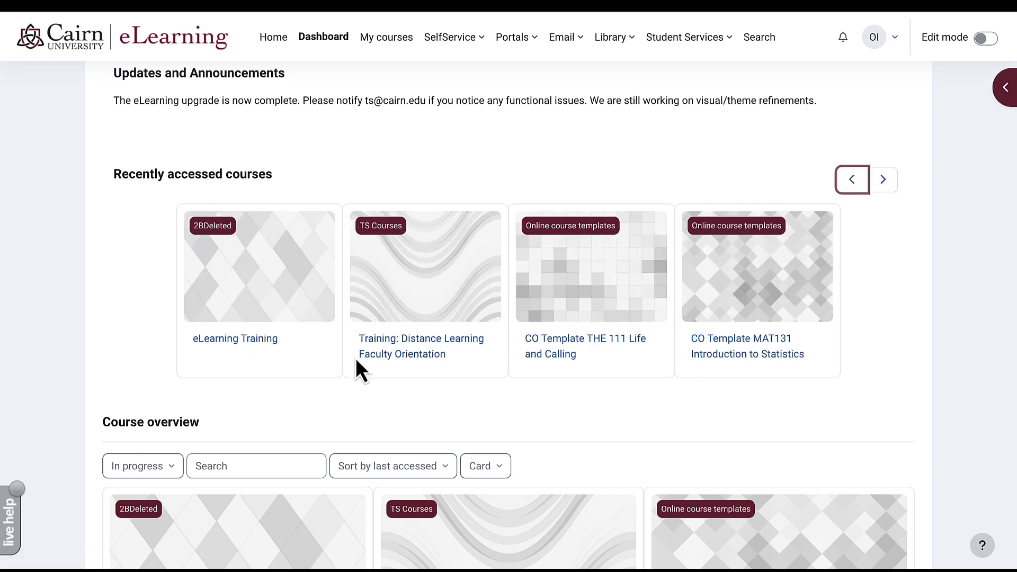
scroll(356, 361, down, 3)
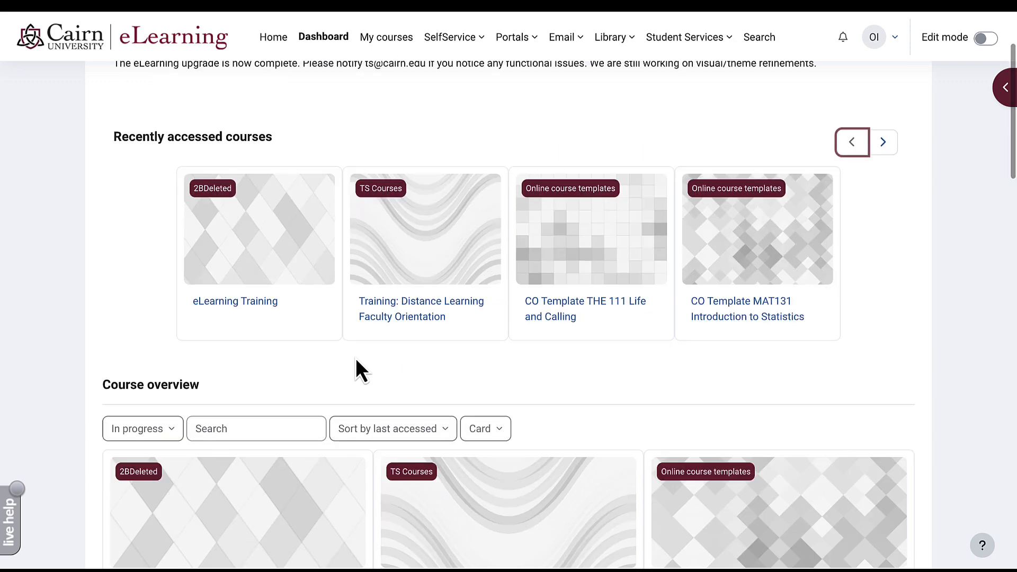
scroll(356, 361, down, 2)
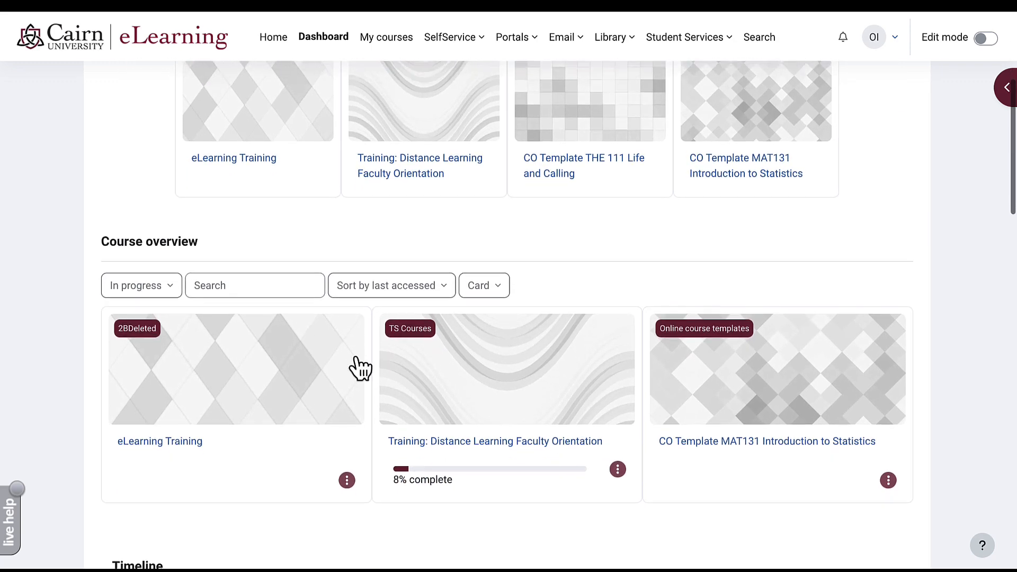
scroll(359, 368, down, 2)
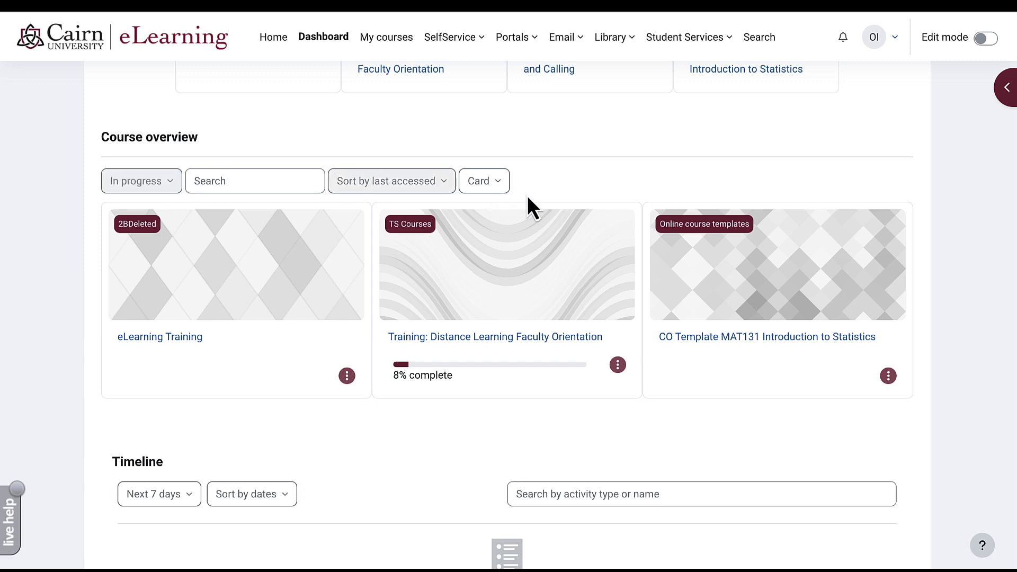
- Show Course overview as a list, review sort and filter choices, and open eLearning Training's options
click(503, 188)
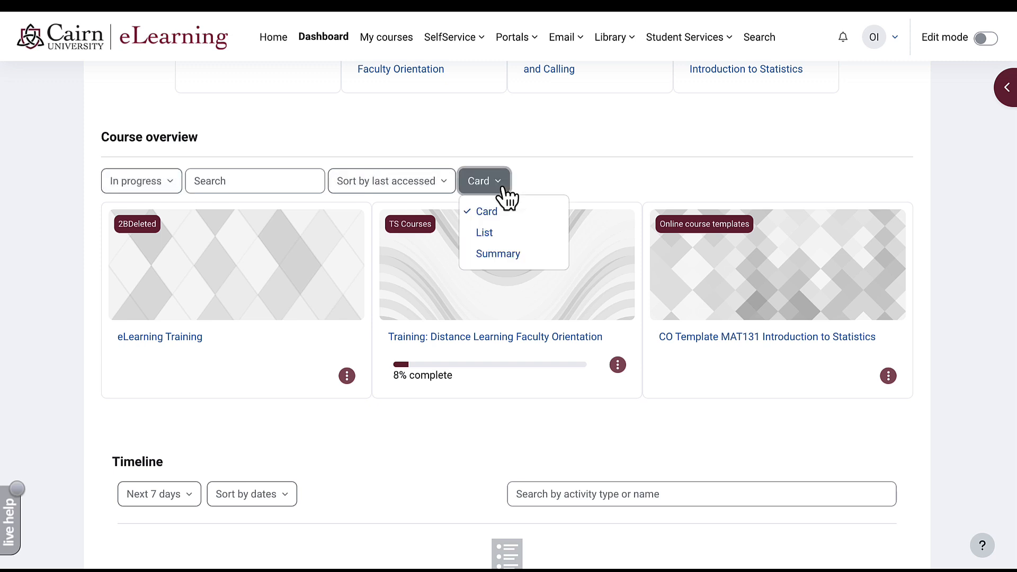
click(485, 238)
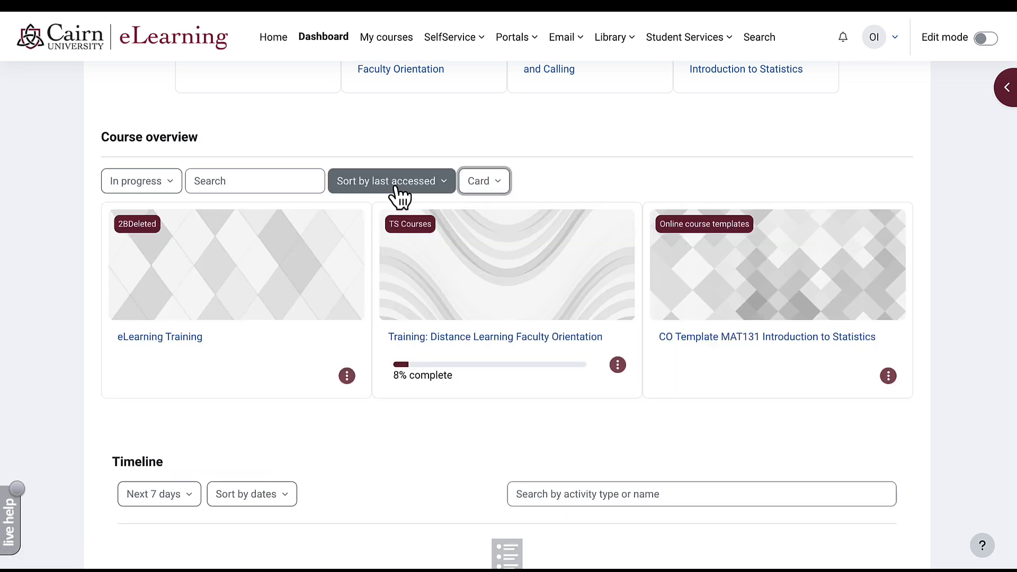
click(398, 182)
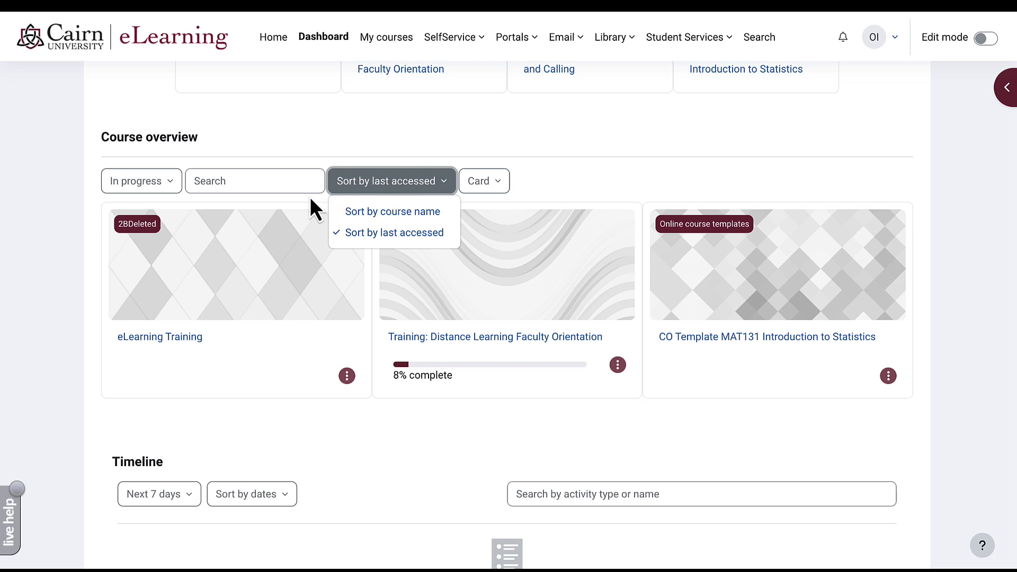
click(244, 188)
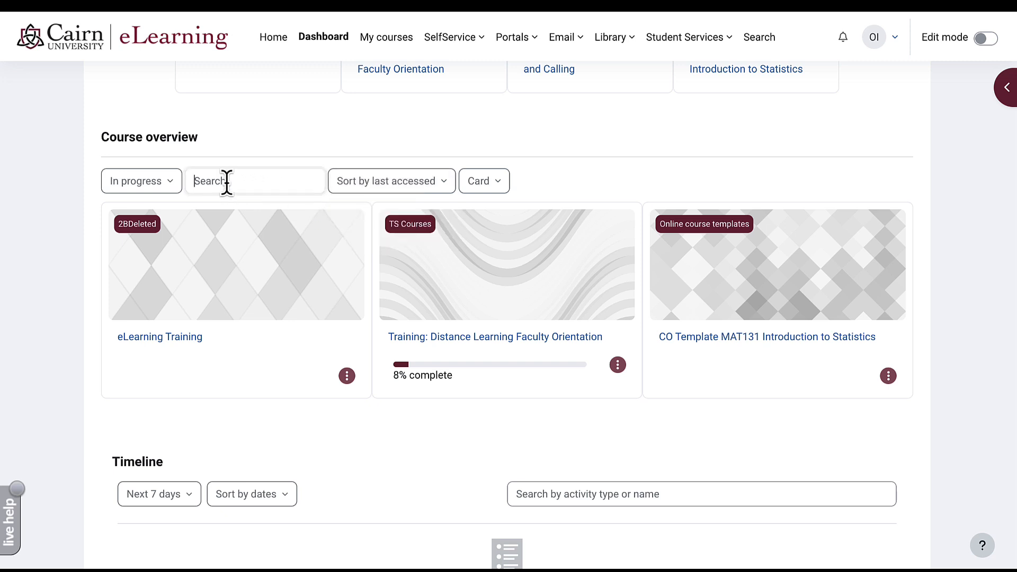
click(175, 188)
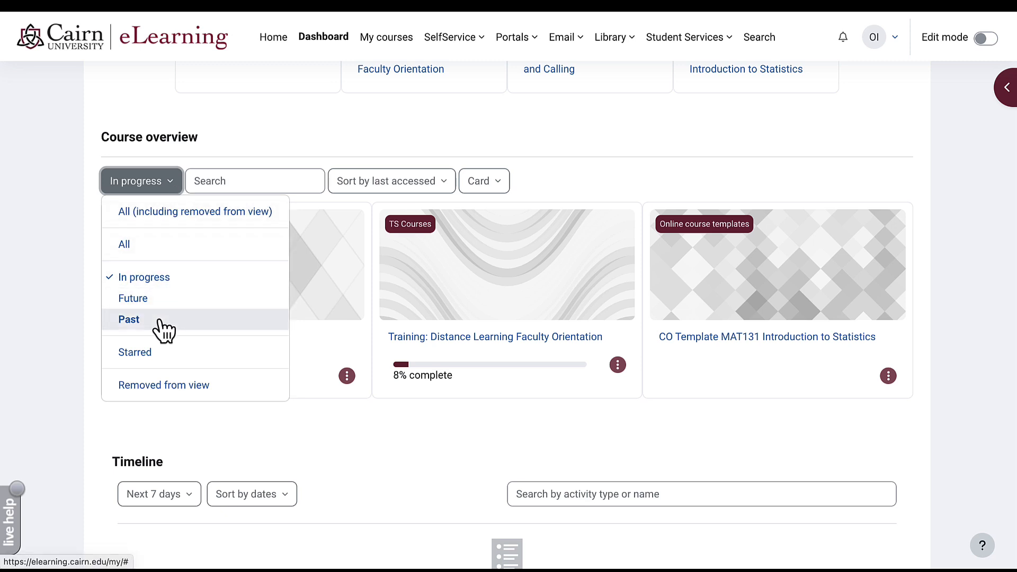
click(346, 407)
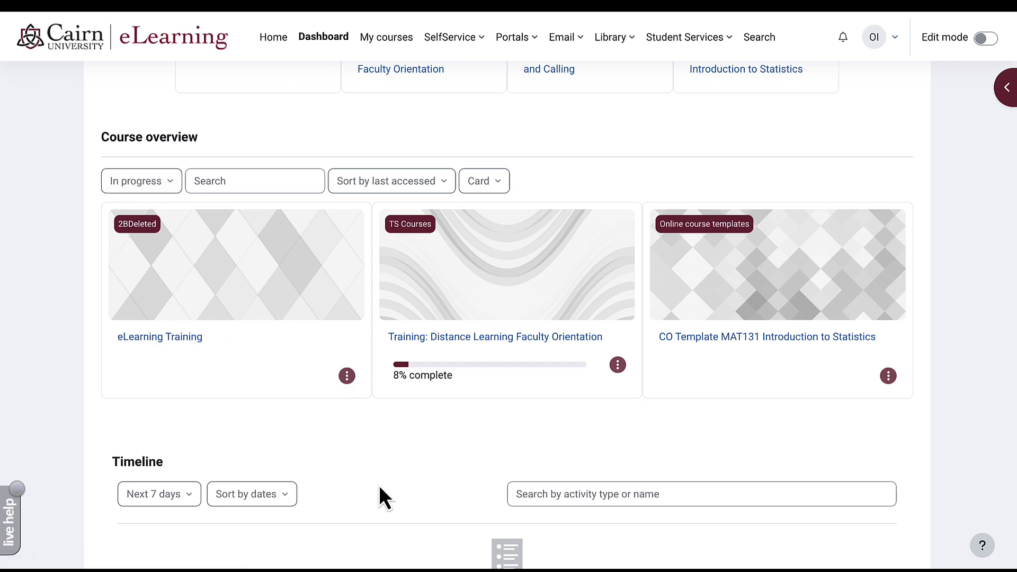
scroll(376, 450, down, 1)
click(348, 374)
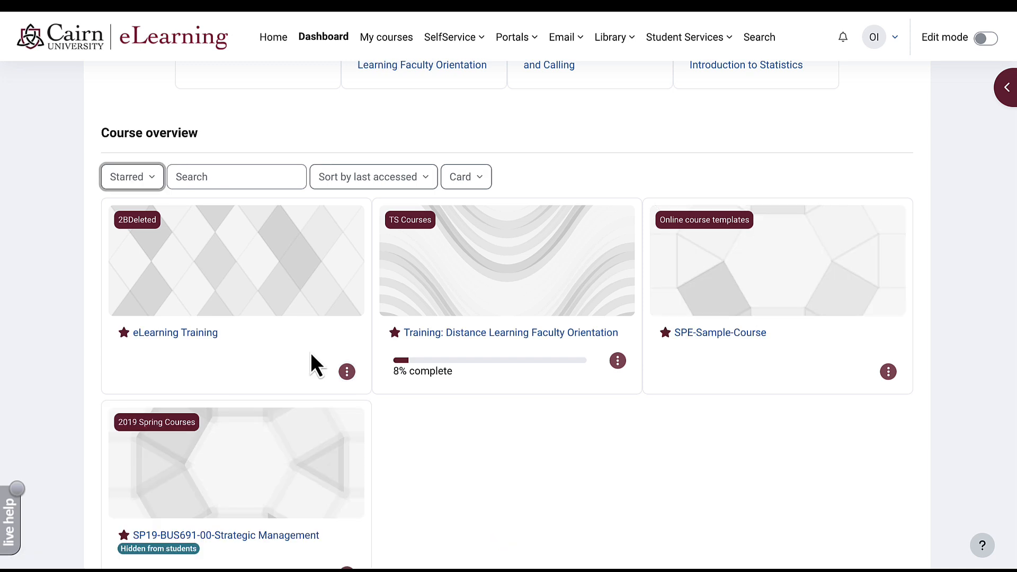
- Change the Course overview filter from Starred to All
click(153, 180)
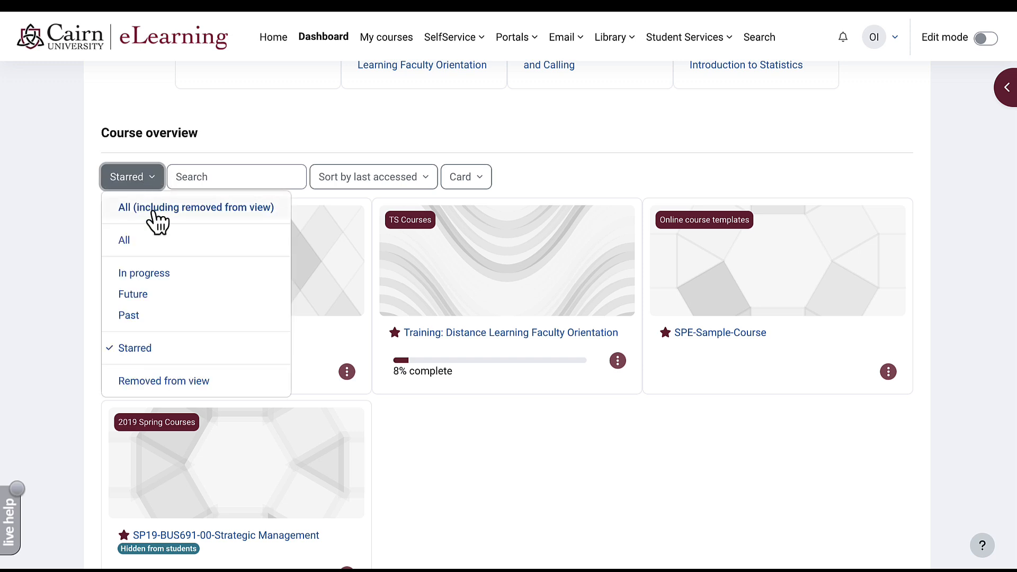
click(139, 247)
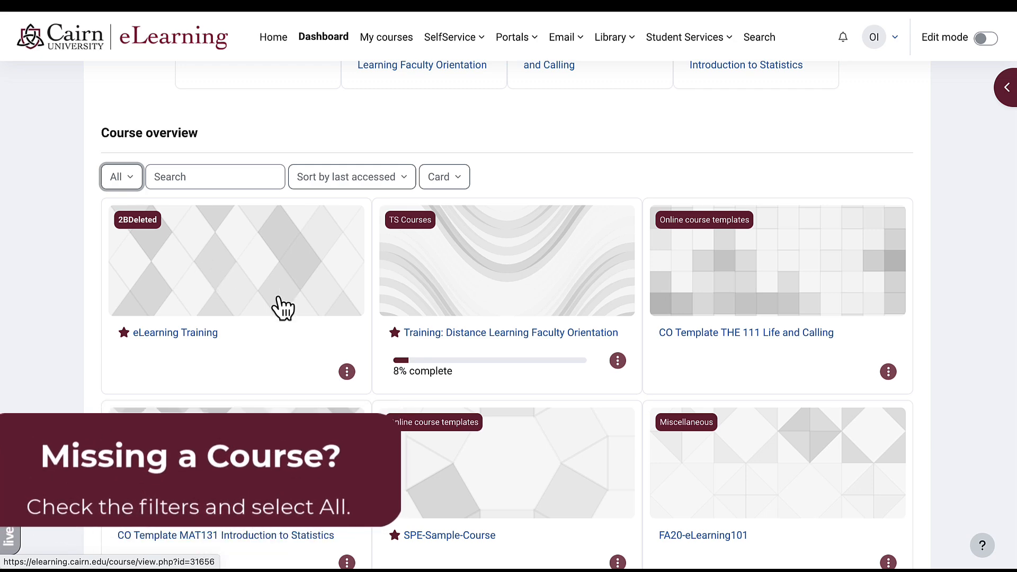
scroll(281, 304, down, 10)
scroll(278, 297, down, 10)
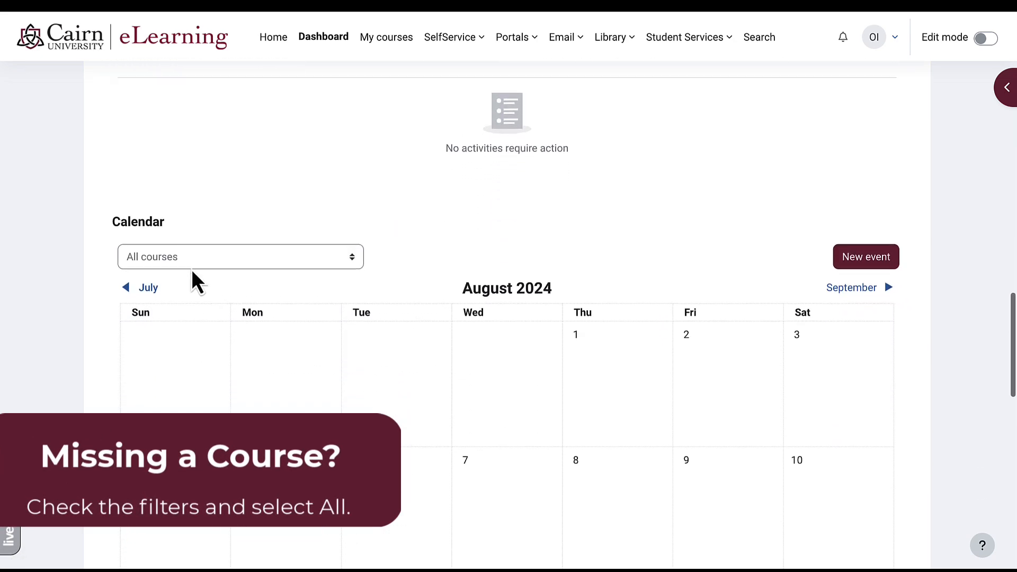
scroll(206, 277, up, 3)
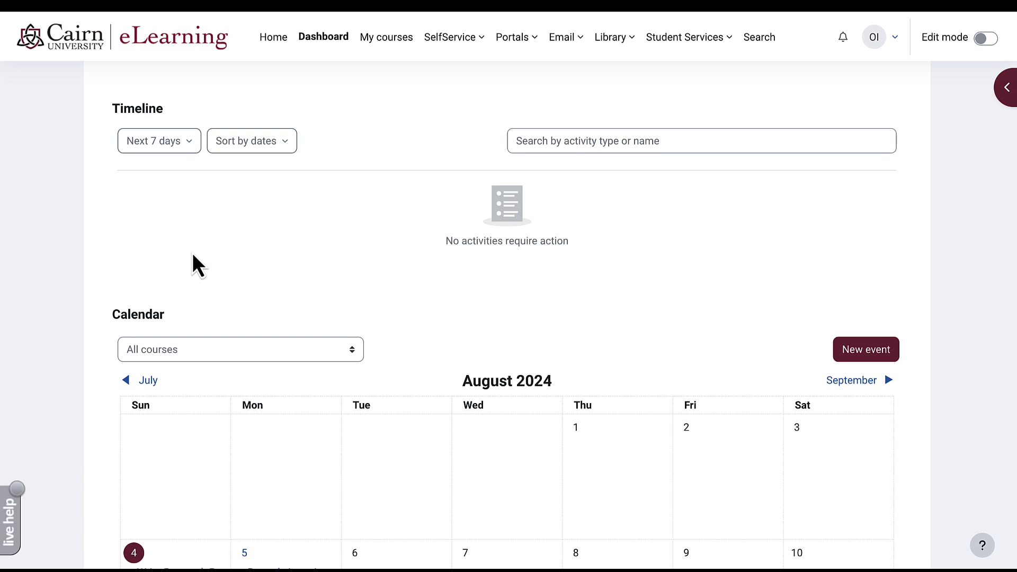
scroll(337, 222, down, 5)
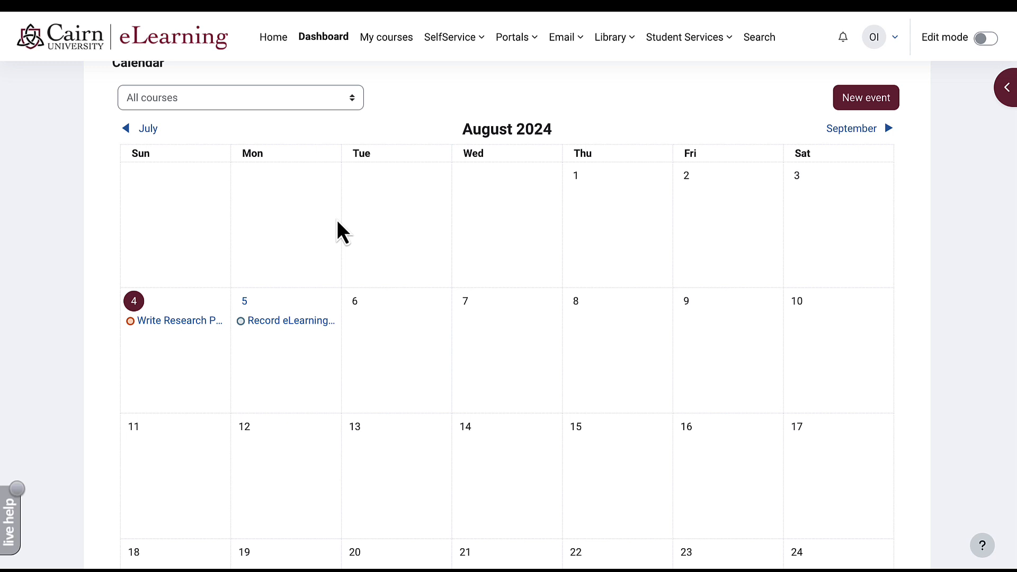
scroll(428, 306, up, 3)
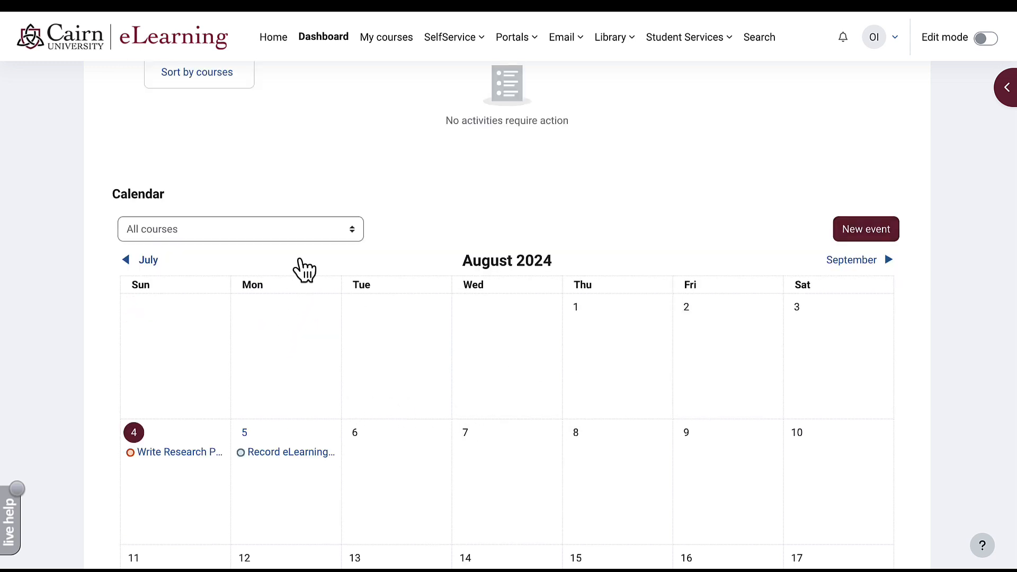
click(300, 229)
click(299, 229)
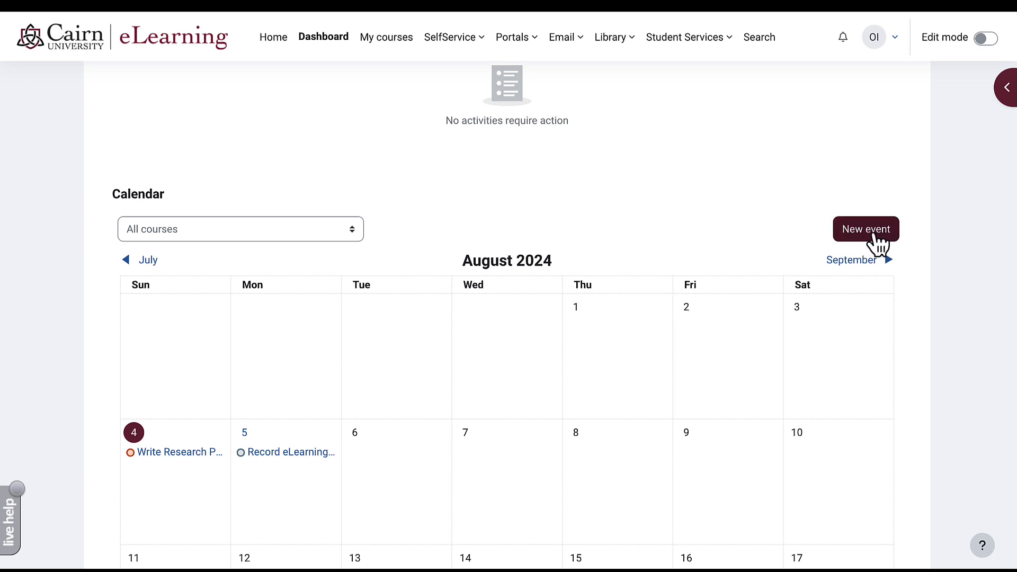
click(876, 243)
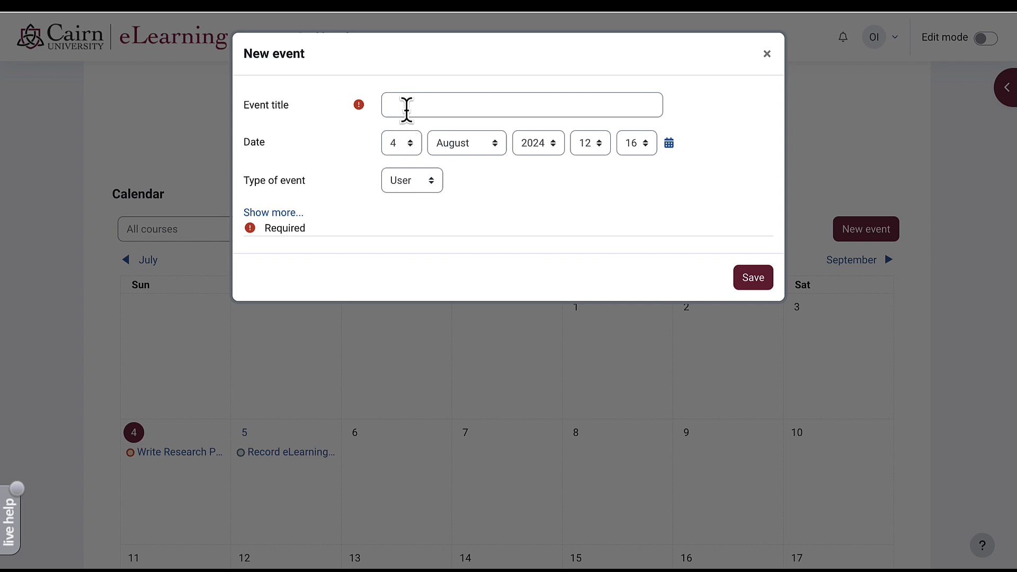
click(407, 109)
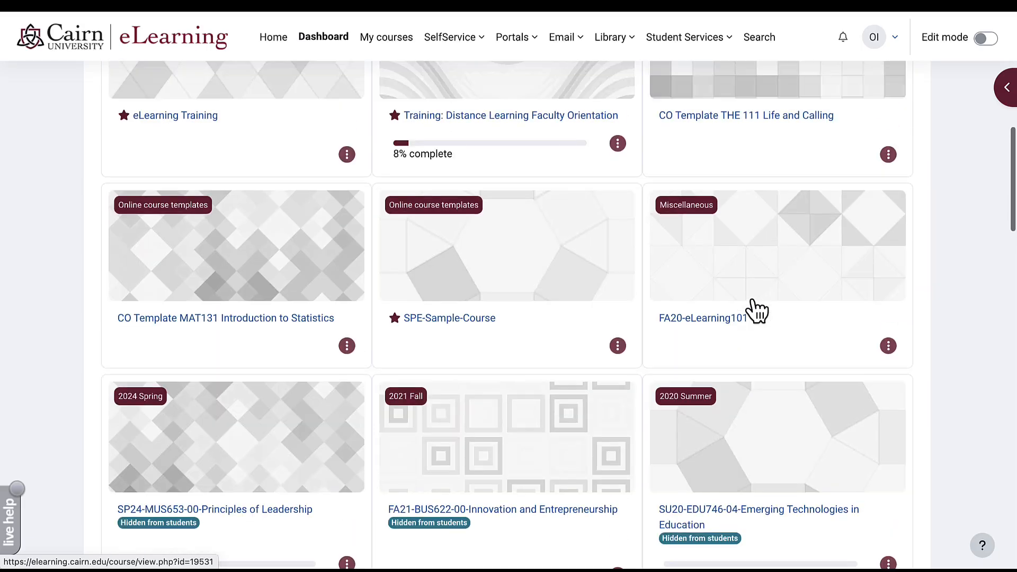
scroll(750, 307, up, 10)
scroll(751, 300, down, 1)
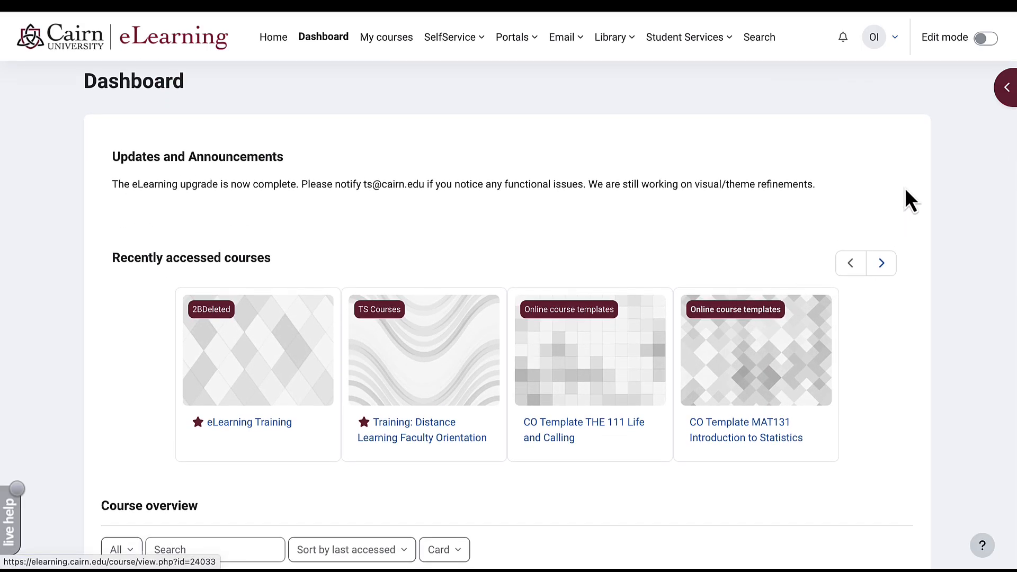
click(1001, 91)
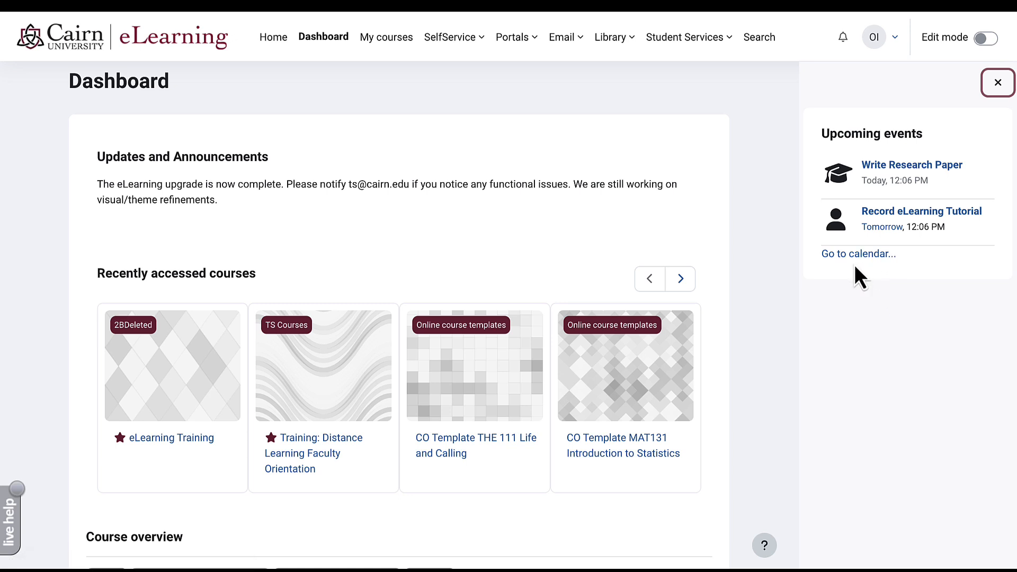
click(869, 386)
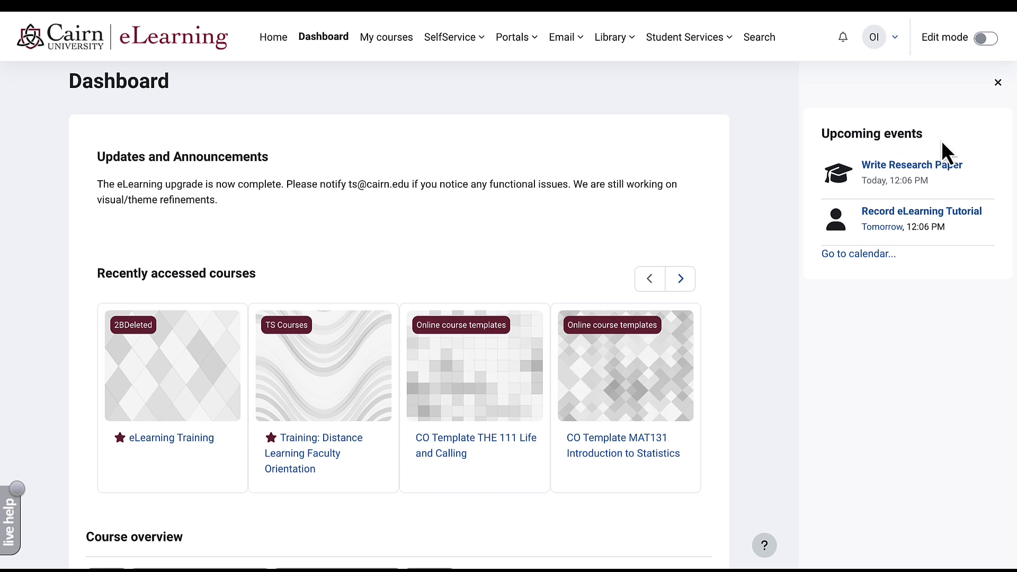
click(997, 84)
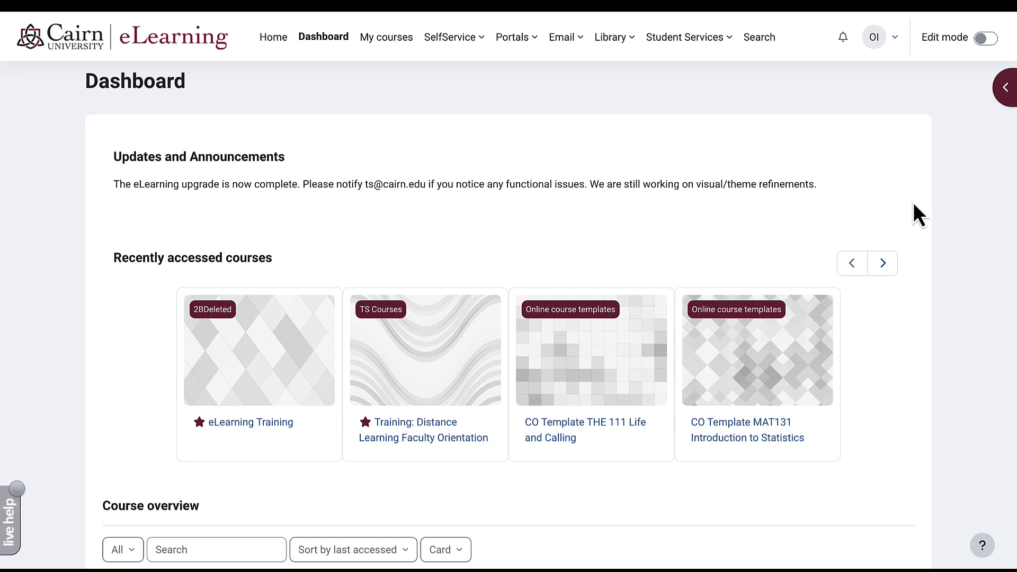
- Turn on Dashboard editing and add a My courses block
click(987, 43)
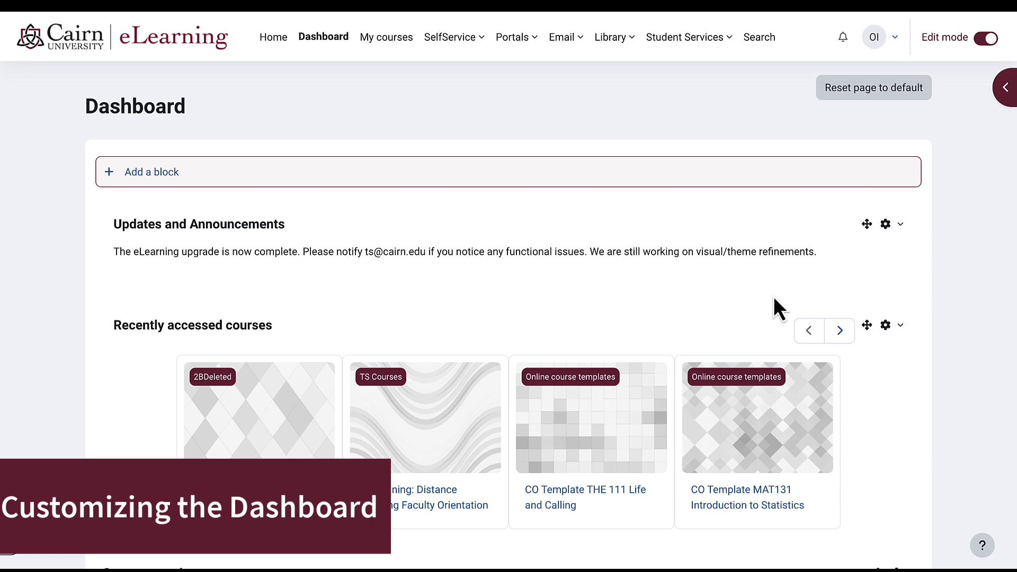
click(165, 178)
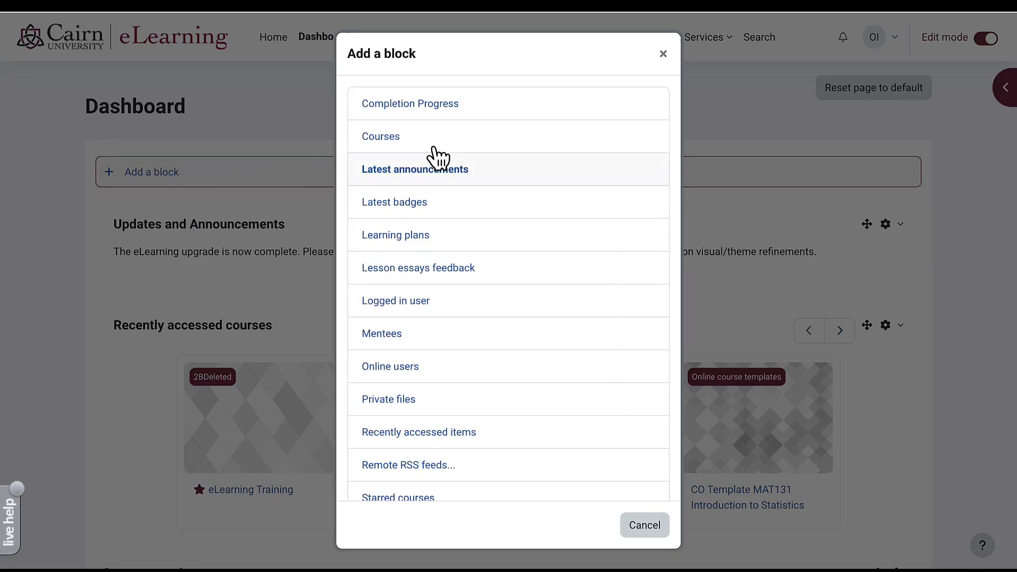
scroll(402, 124, down, 1)
click(397, 118)
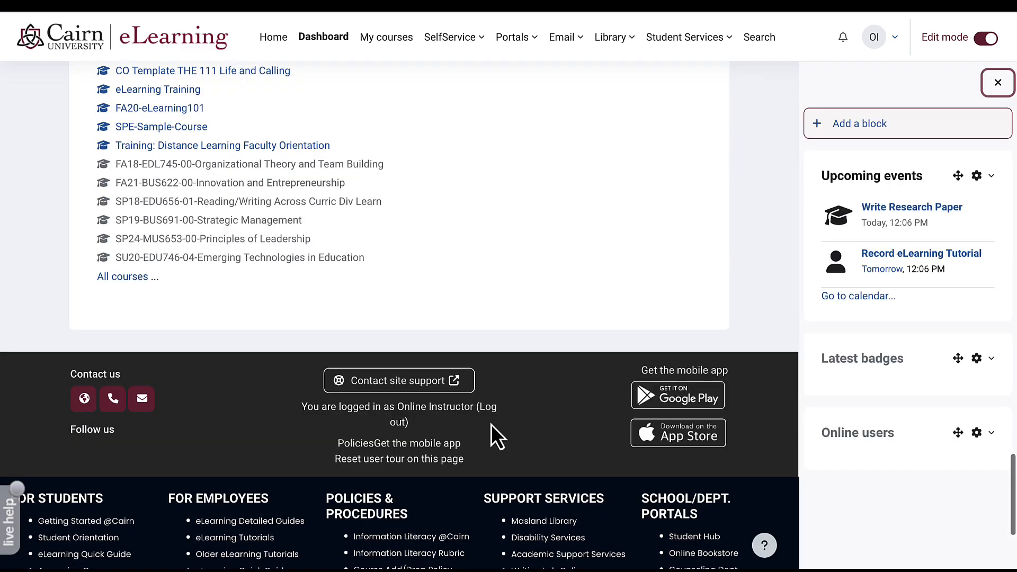
scroll(491, 424, up, 5)
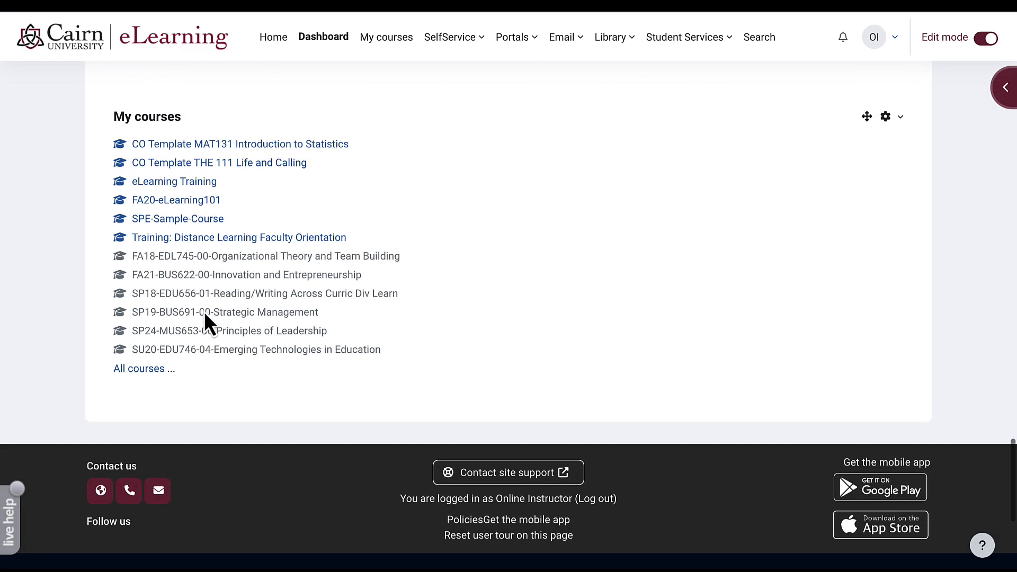
scroll(204, 311, up, 3)
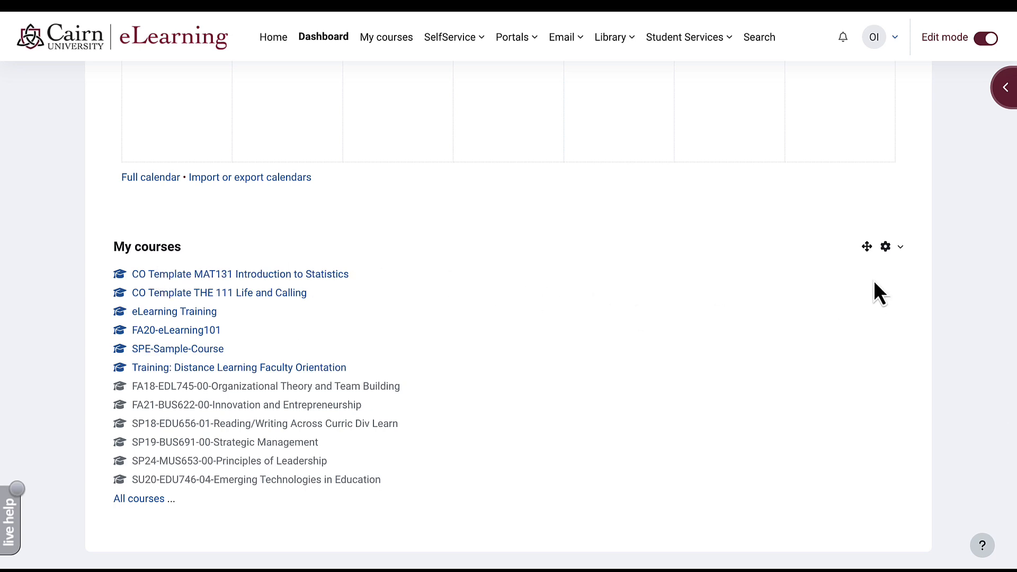
- Delete the My courses block and move Course overview above Recently accessed courses
click(886, 248)
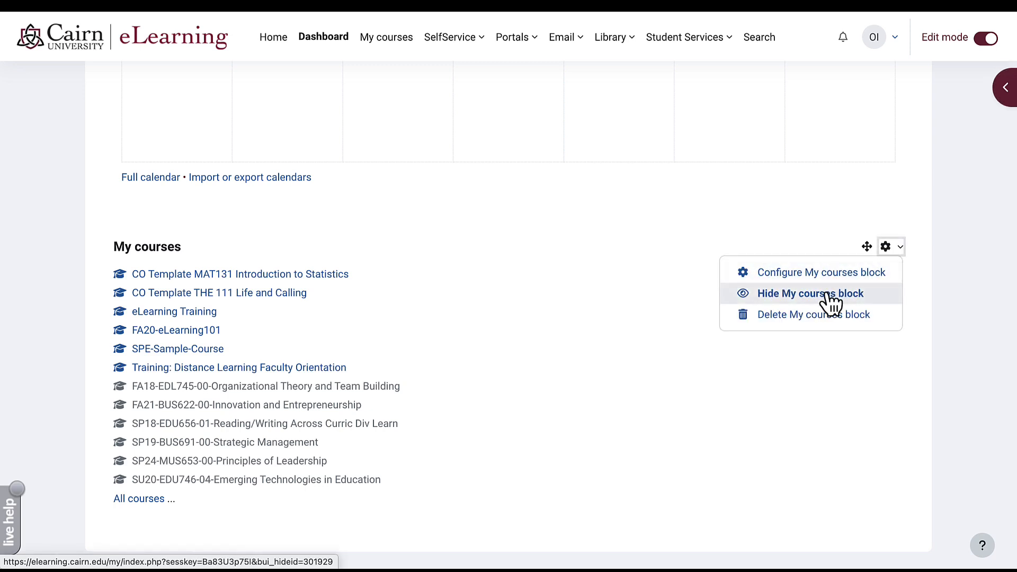
click(777, 318)
click(646, 138)
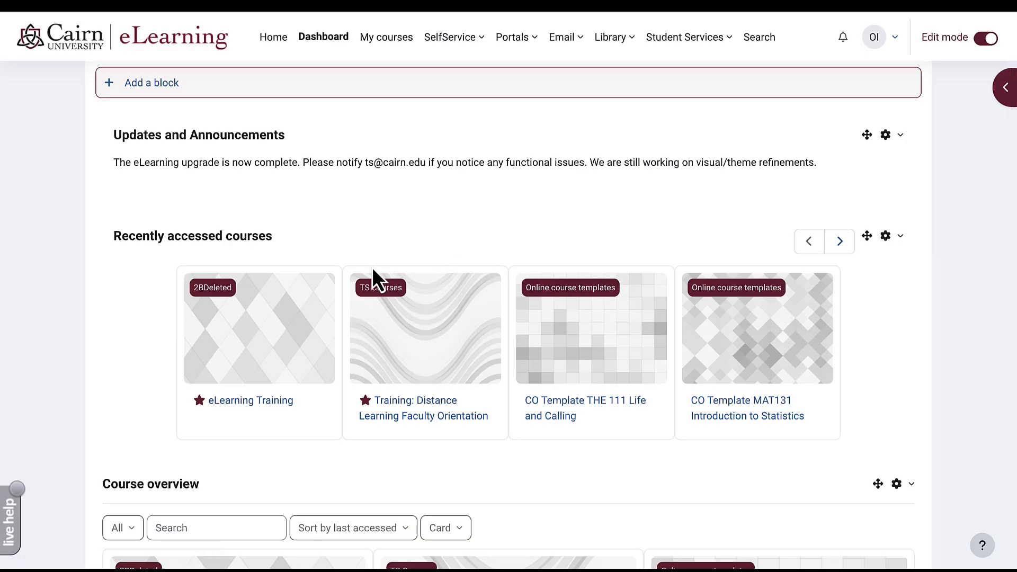
scroll(372, 267, up, 2)
scroll(372, 267, down, 2)
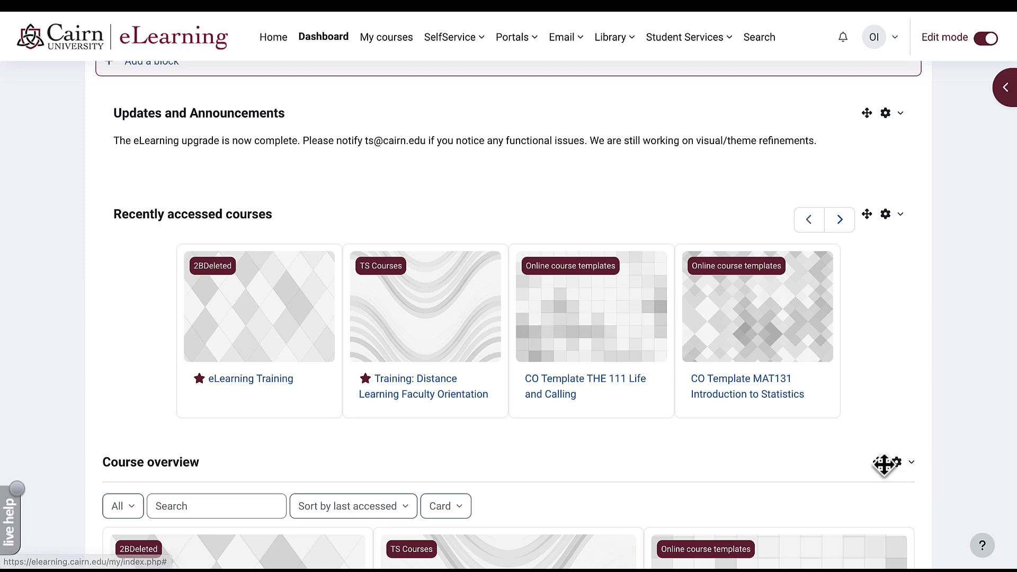
drag(878, 462, 916, 180)
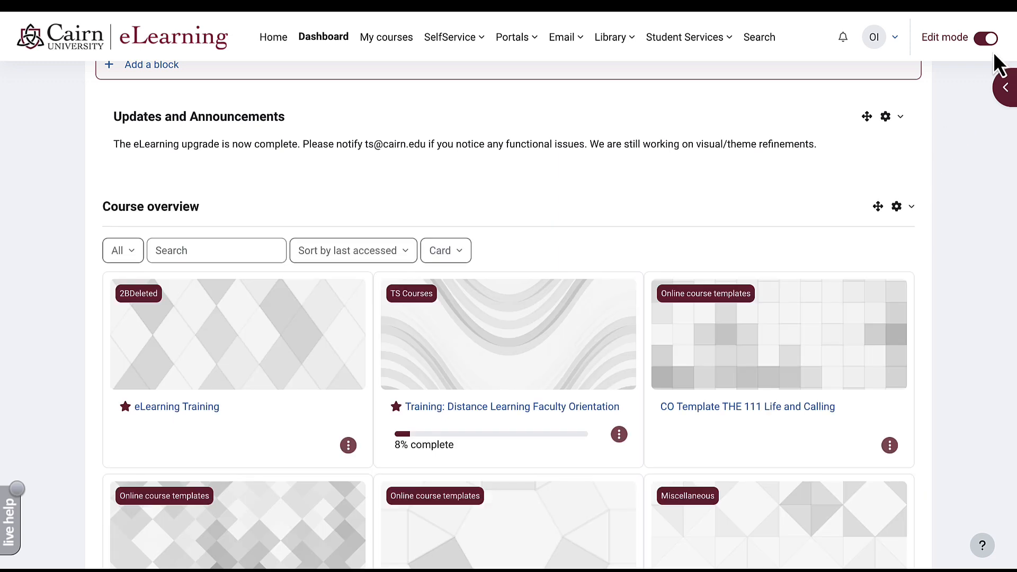
- Turn off Dashboard edit mode and scroll down to the Course overview block
click(984, 38)
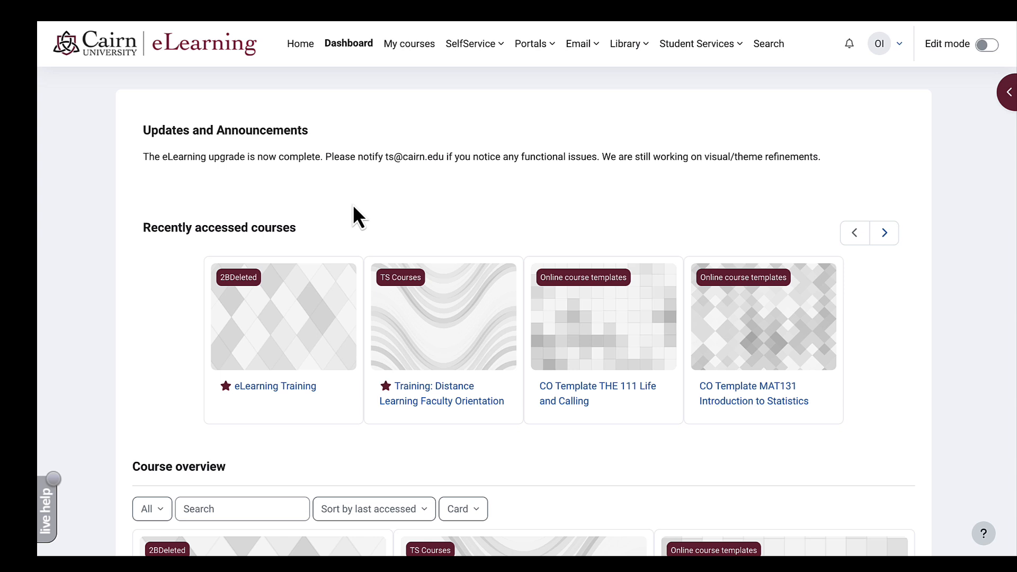
scroll(354, 212, down, 2)
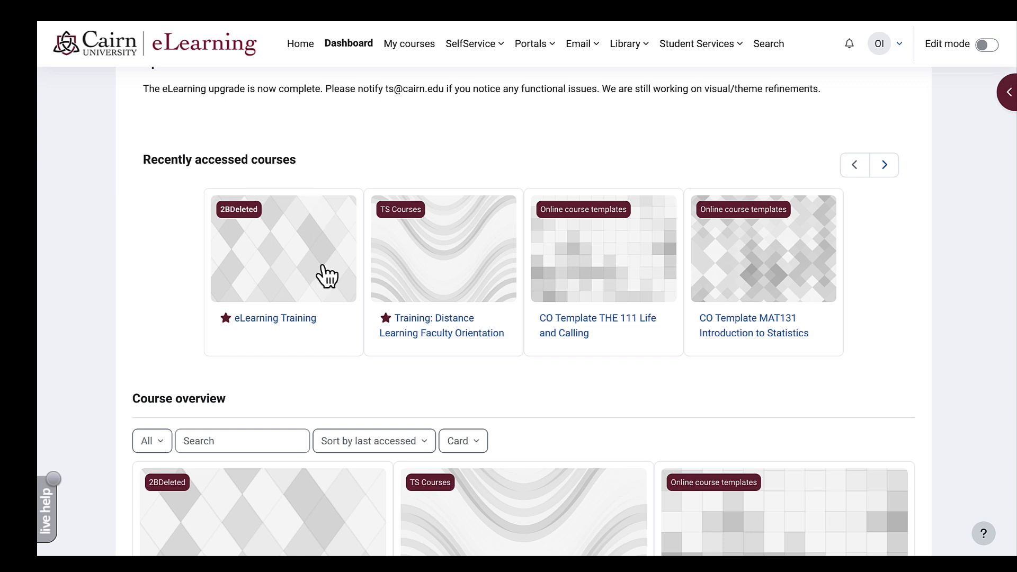
scroll(329, 274, down, 4)
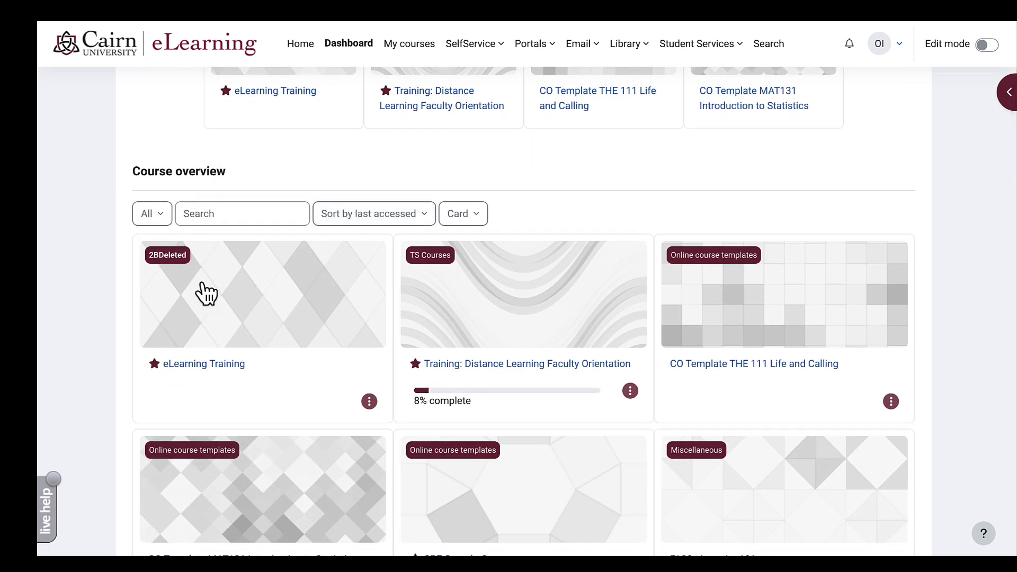
- Open the eLearning Training course and briefly show, then hide, its side block drawer
click(218, 365)
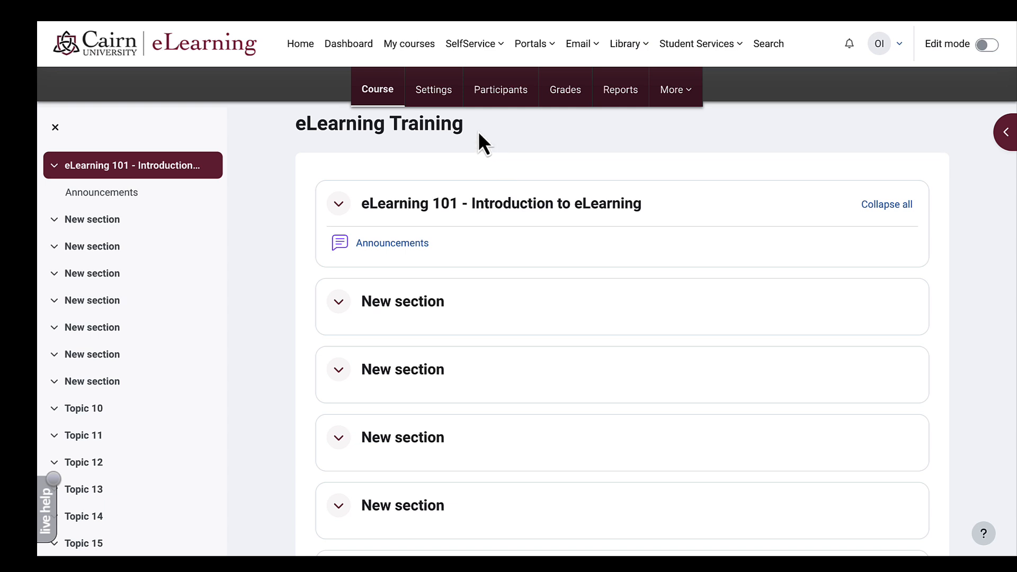
drag(478, 134, 299, 125)
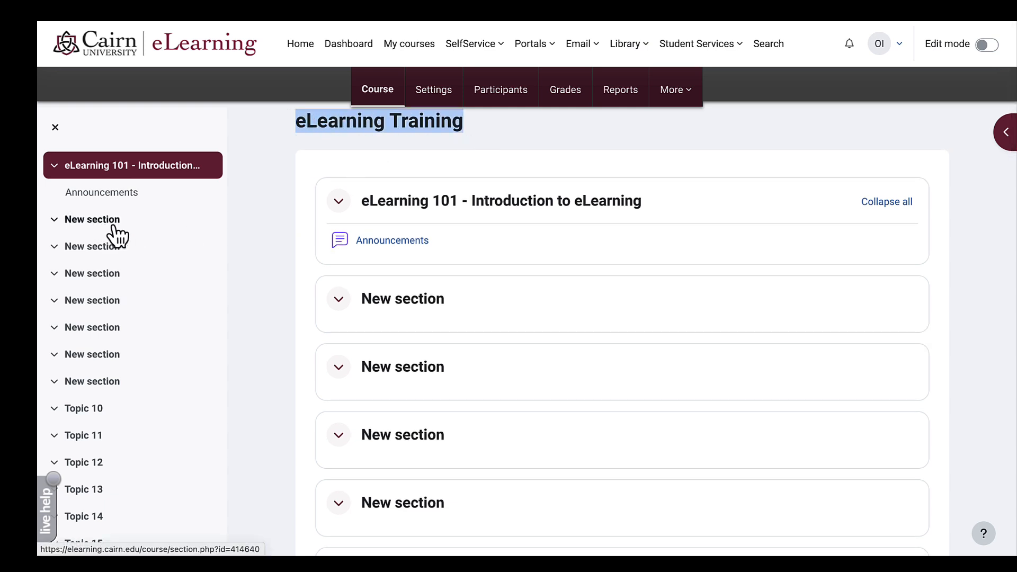
scroll(114, 226, down, 1)
scroll(113, 227, up, 1)
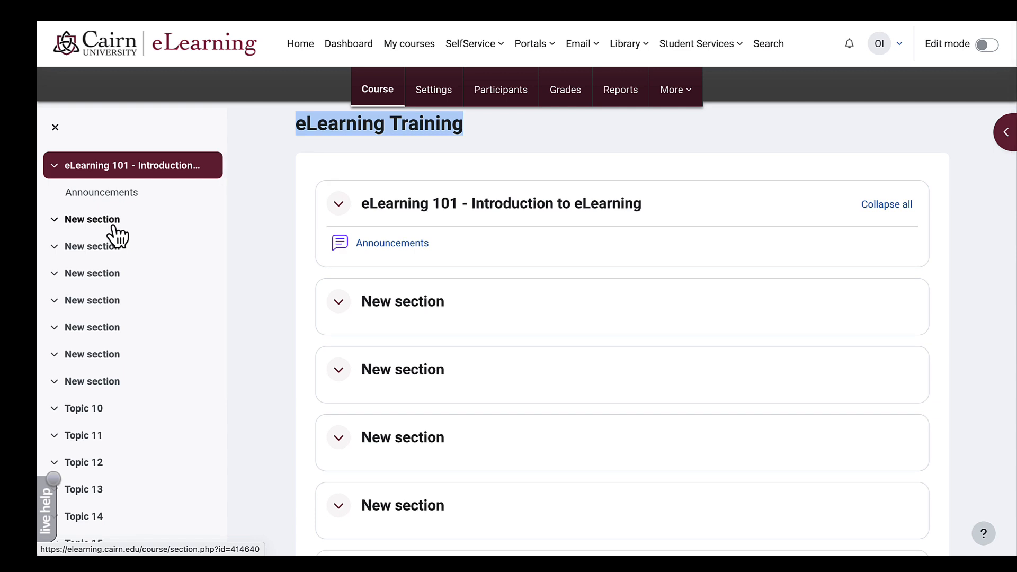
click(448, 281)
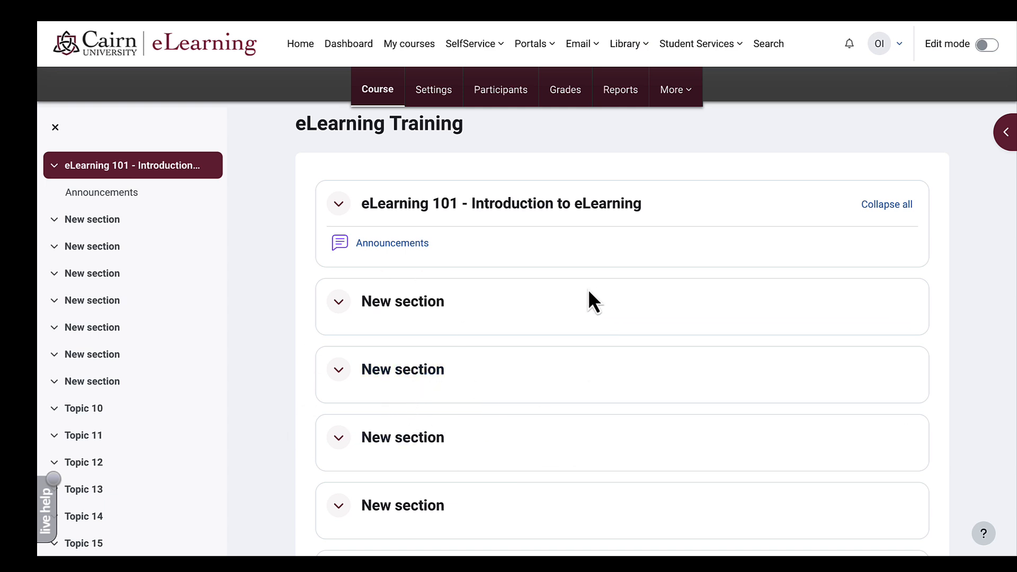
click(1001, 139)
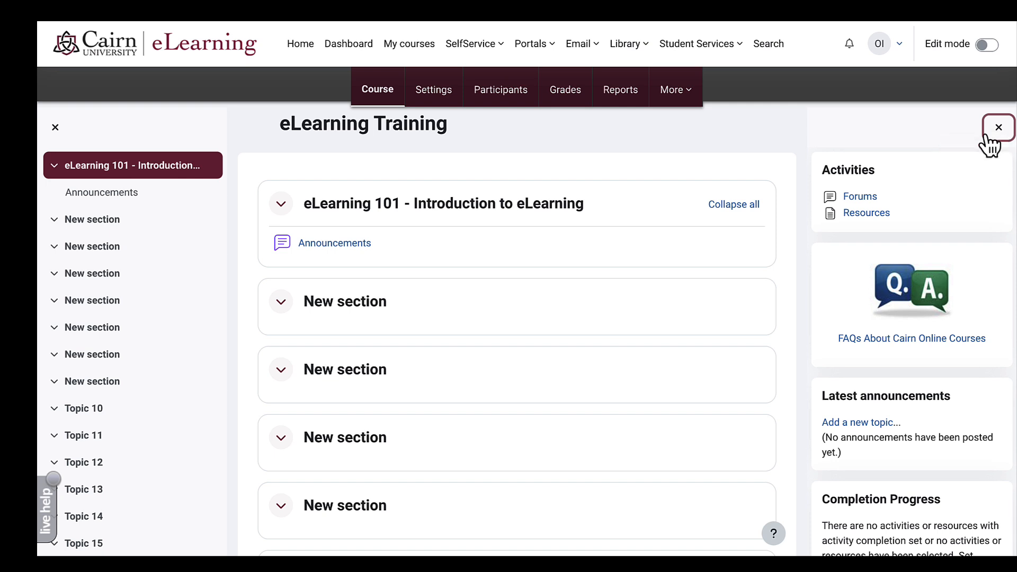
click(998, 133)
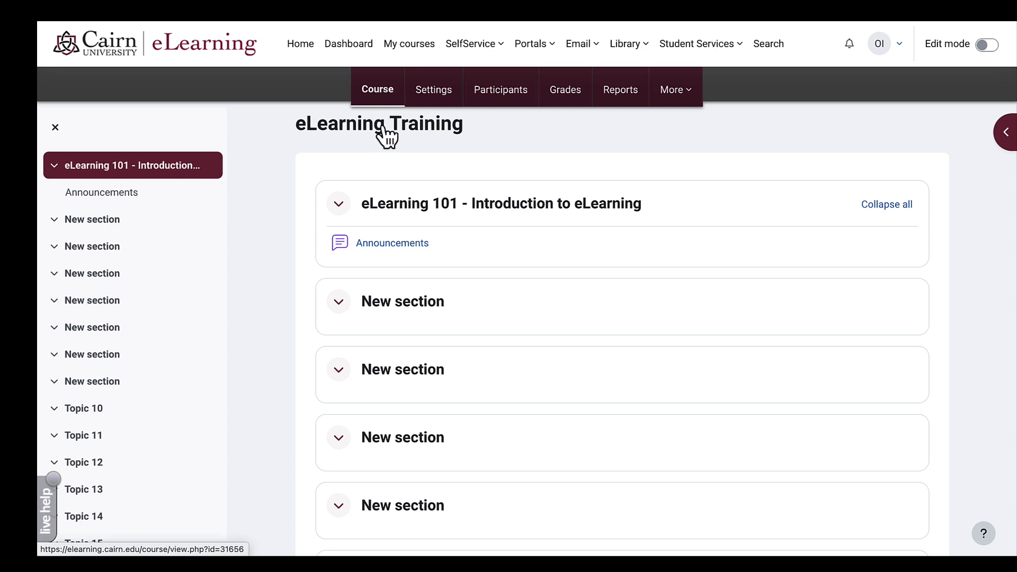
- Visit the course's Settings, Participants, Grades, Reports and More tabs, then return to Course
click(426, 94)
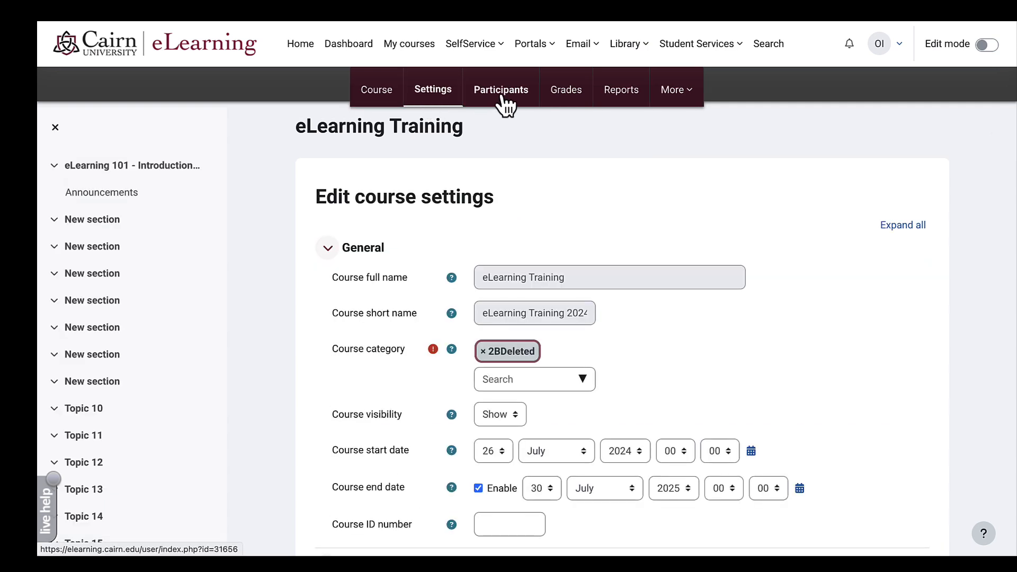
click(504, 101)
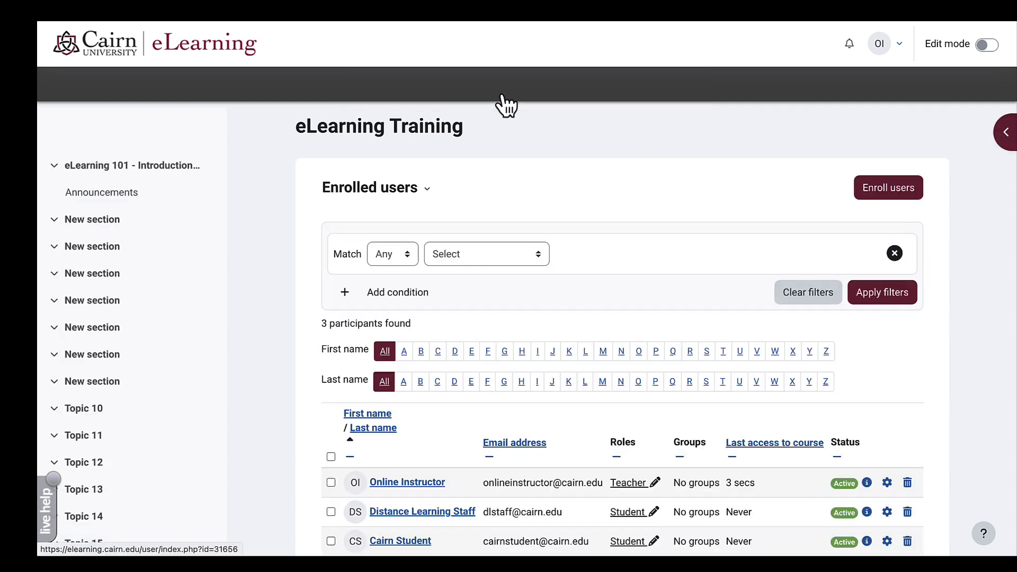
click(577, 98)
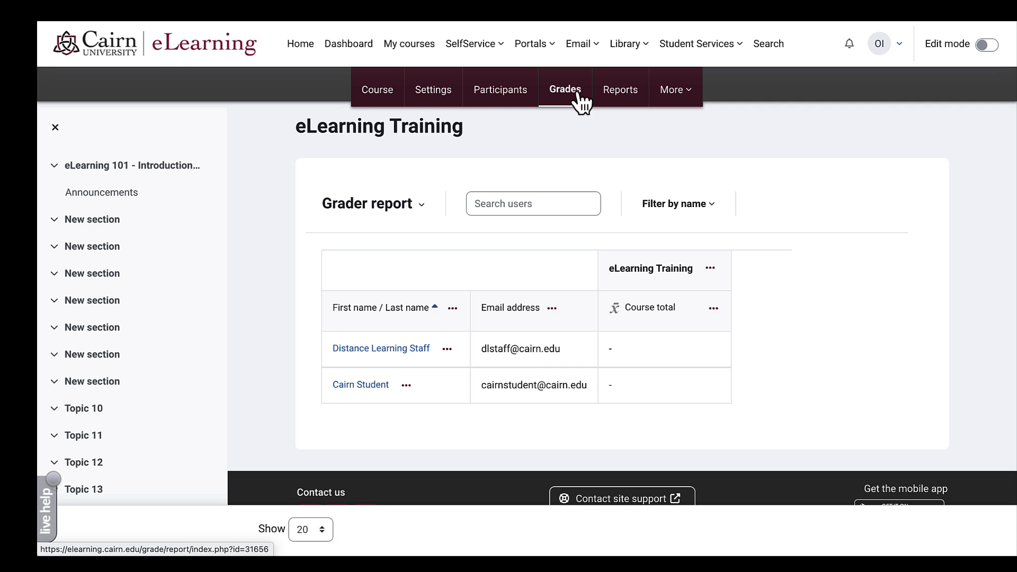
click(620, 99)
click(677, 101)
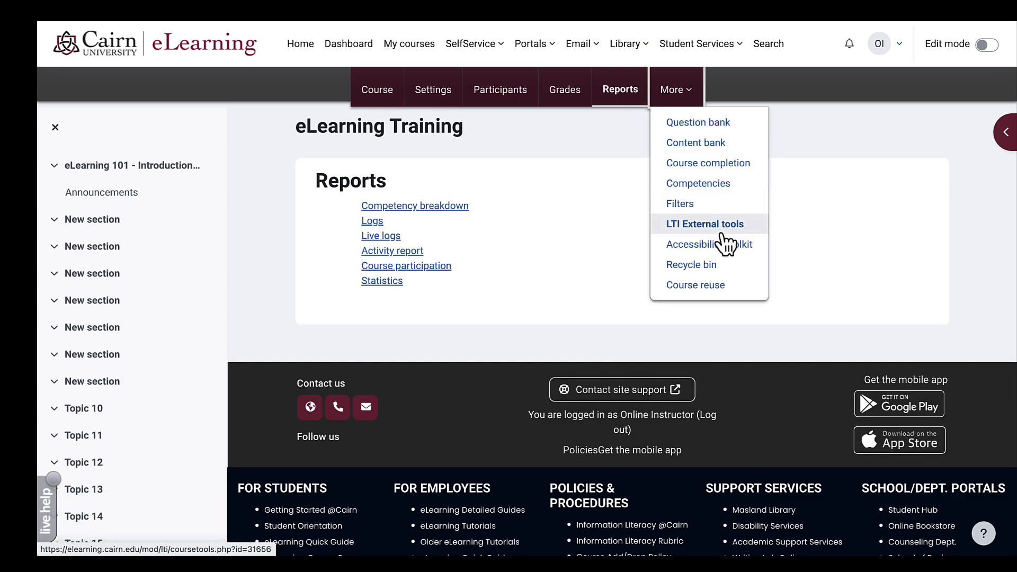
click(574, 143)
click(377, 96)
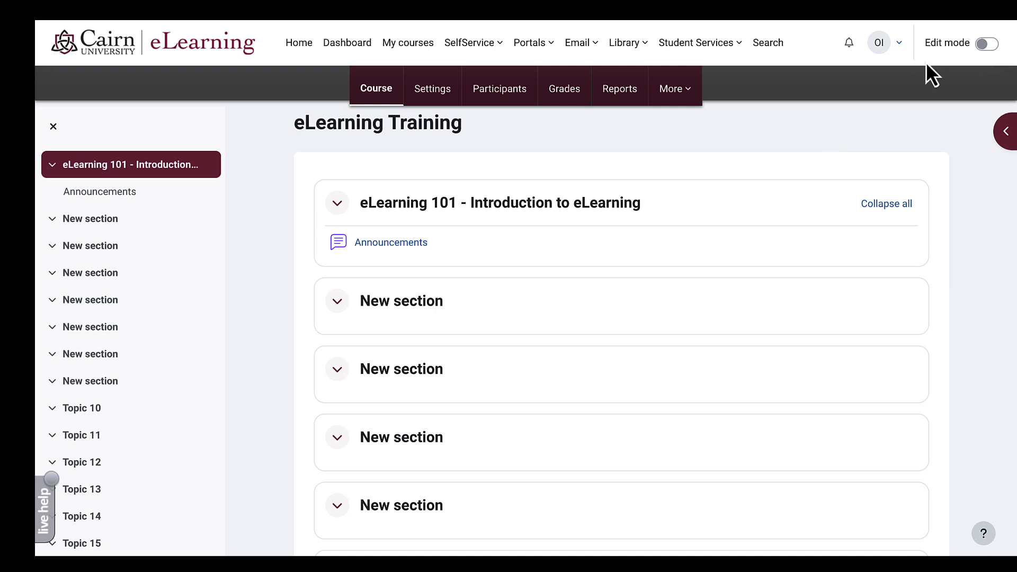
- Turn on course edit mode and look through the Announcements forum's action menu
click(992, 48)
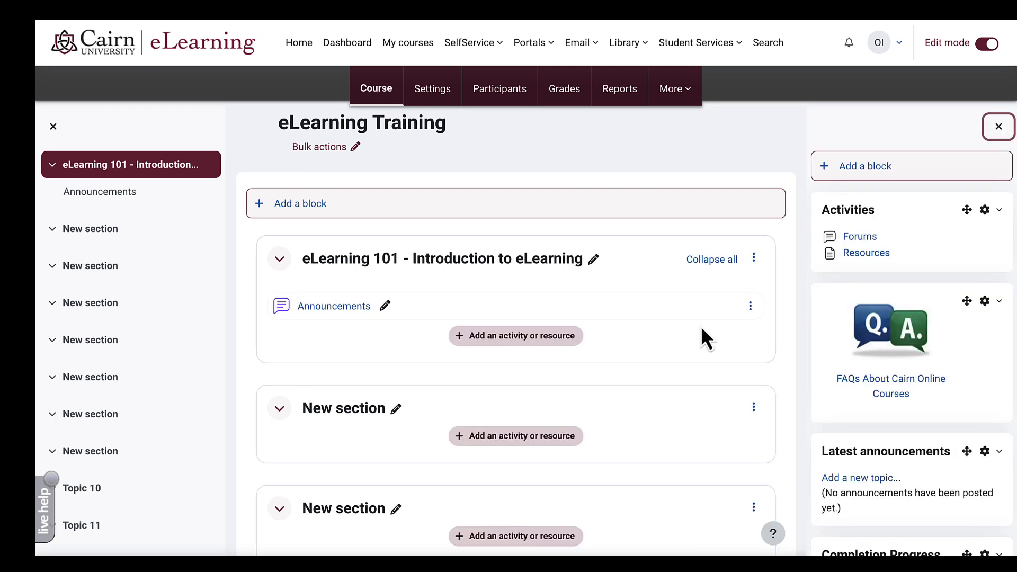
scroll(702, 328, down, 2)
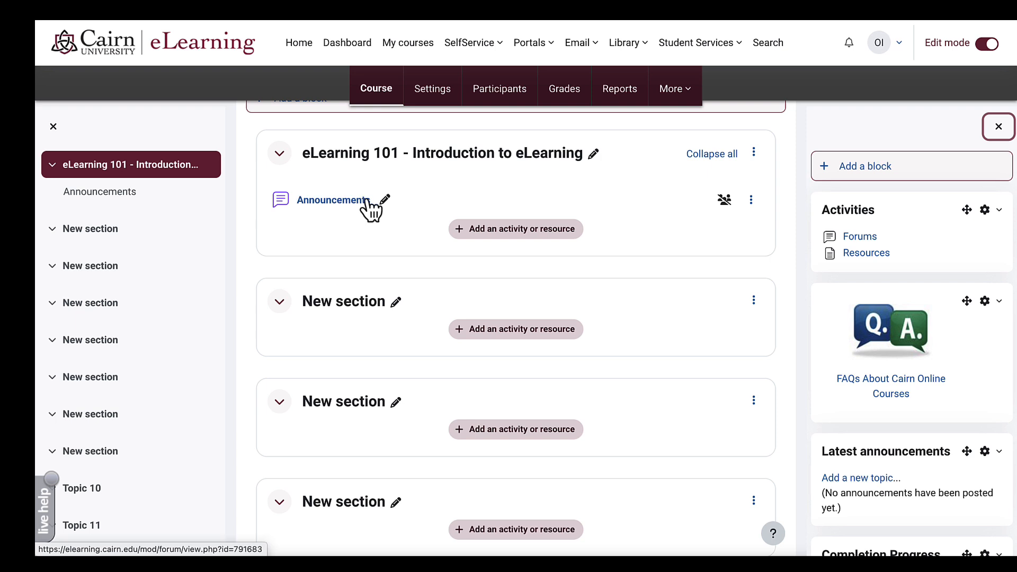
click(751, 201)
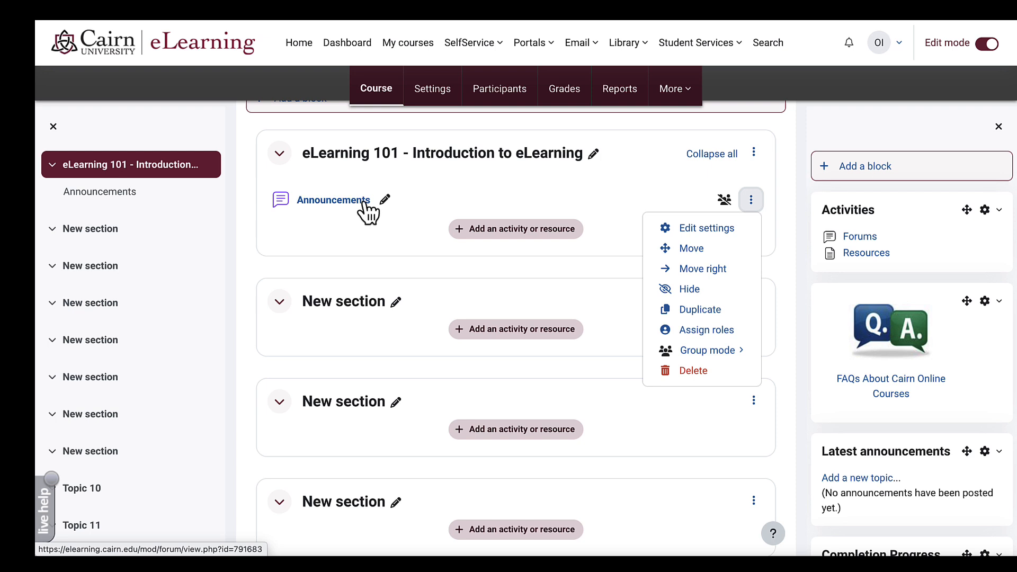
click(755, 203)
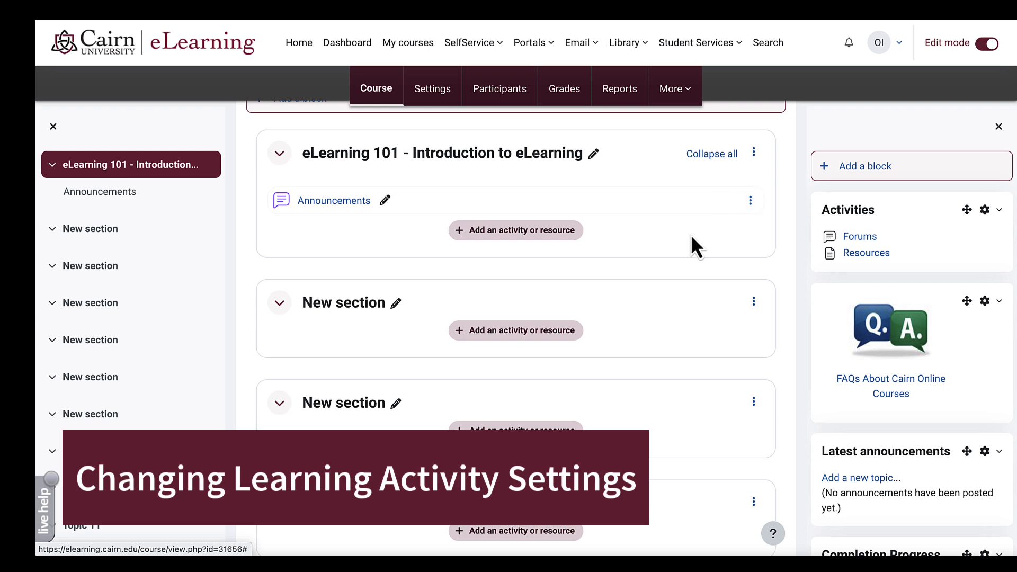
click(342, 204)
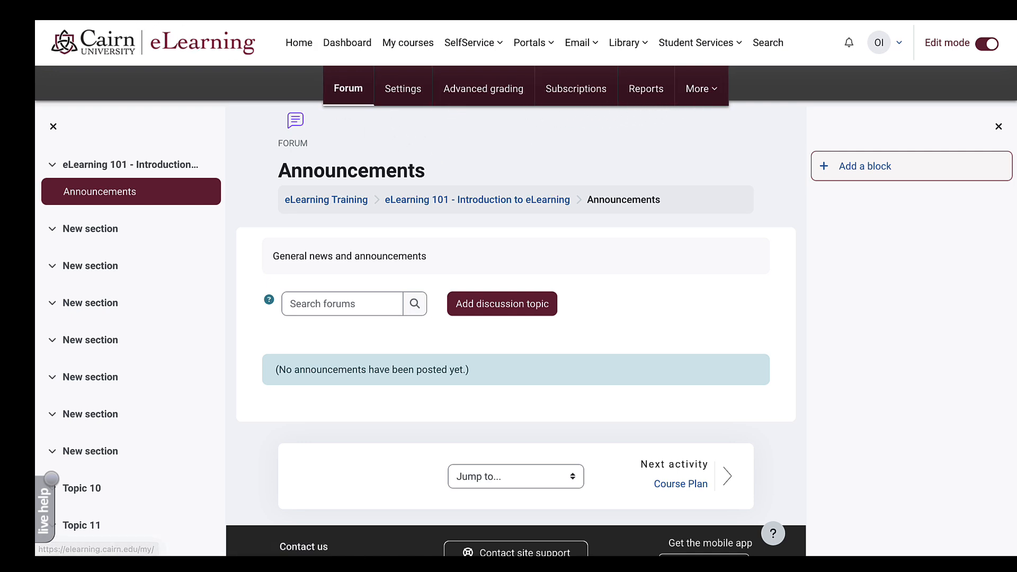
key(alt+Left)
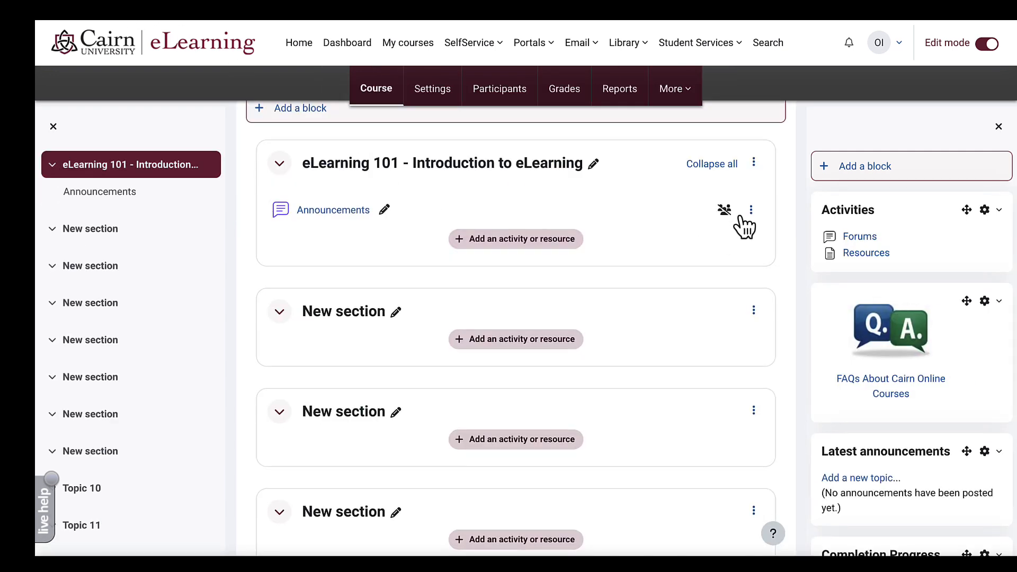
click(751, 212)
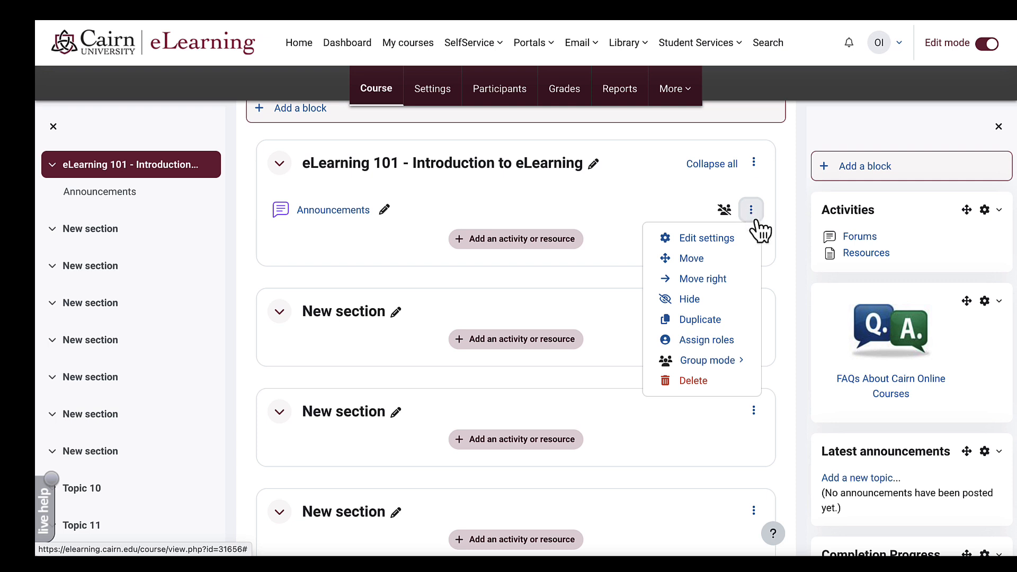
click(728, 239)
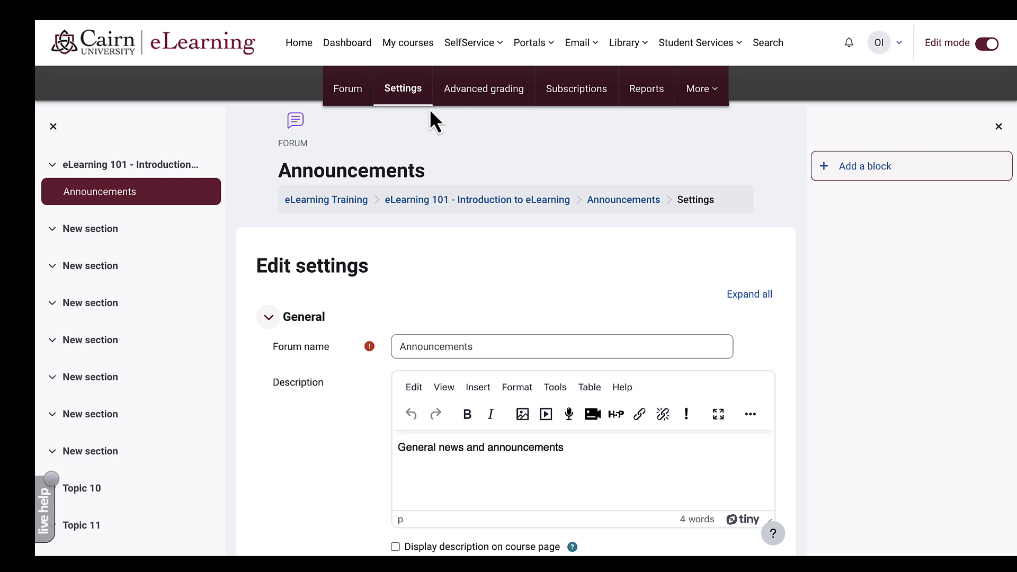
click(498, 199)
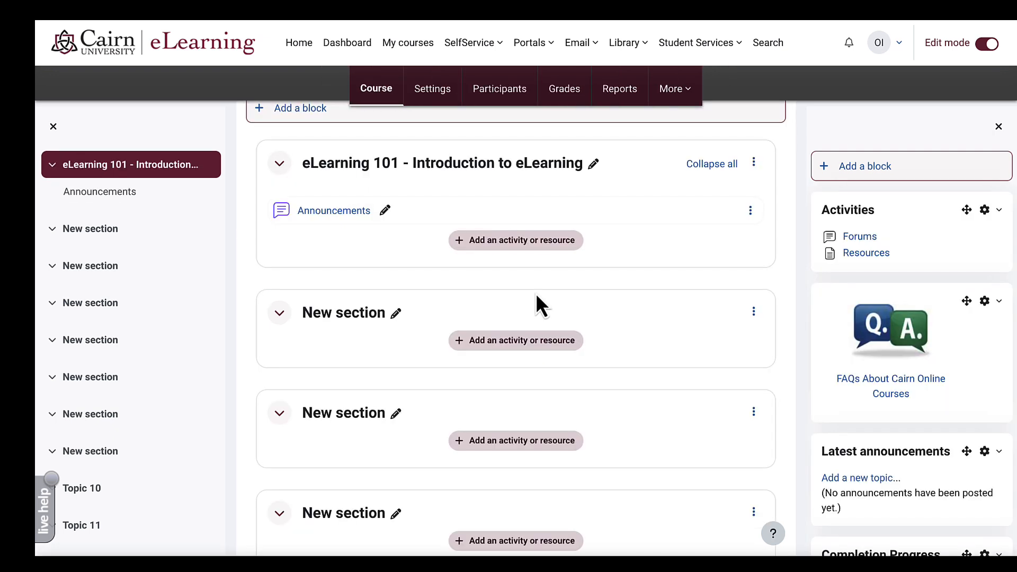
click(514, 254)
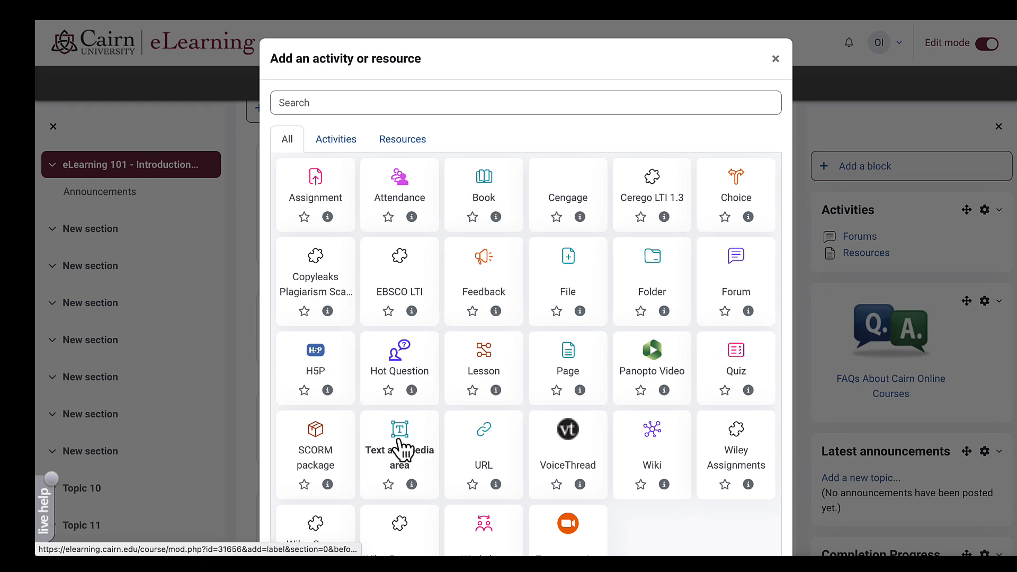
scroll(422, 449, down, 1)
scroll(422, 449, down, 1)
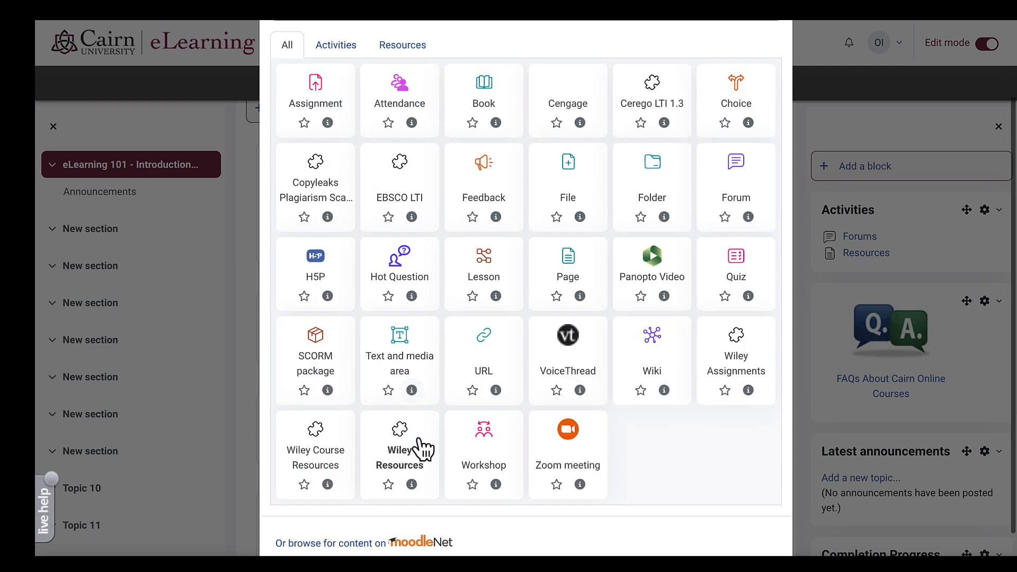
scroll(768, 96, up, 3)
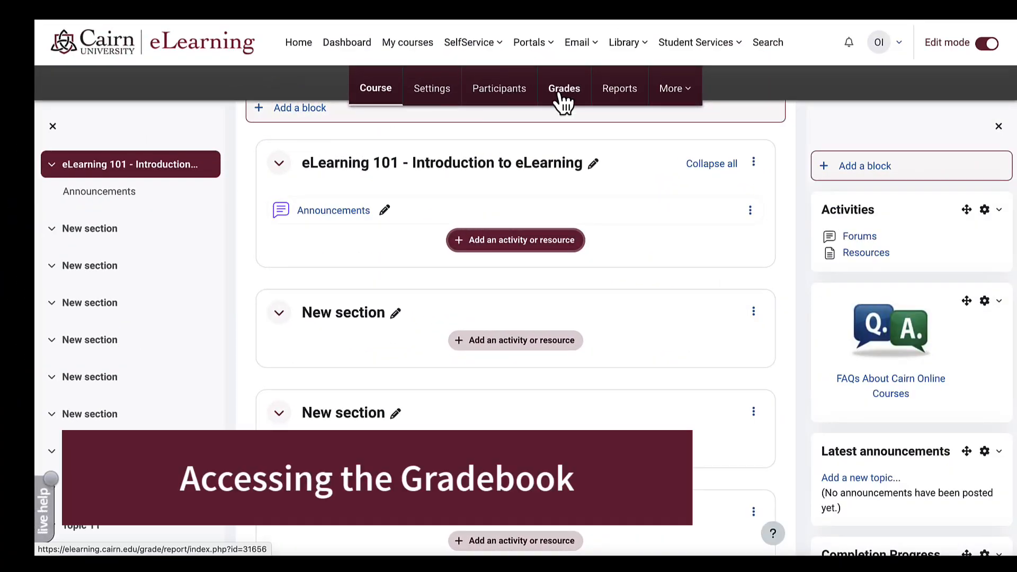
- Open the course grades and switch from Grader report to Gradebook setup
click(563, 101)
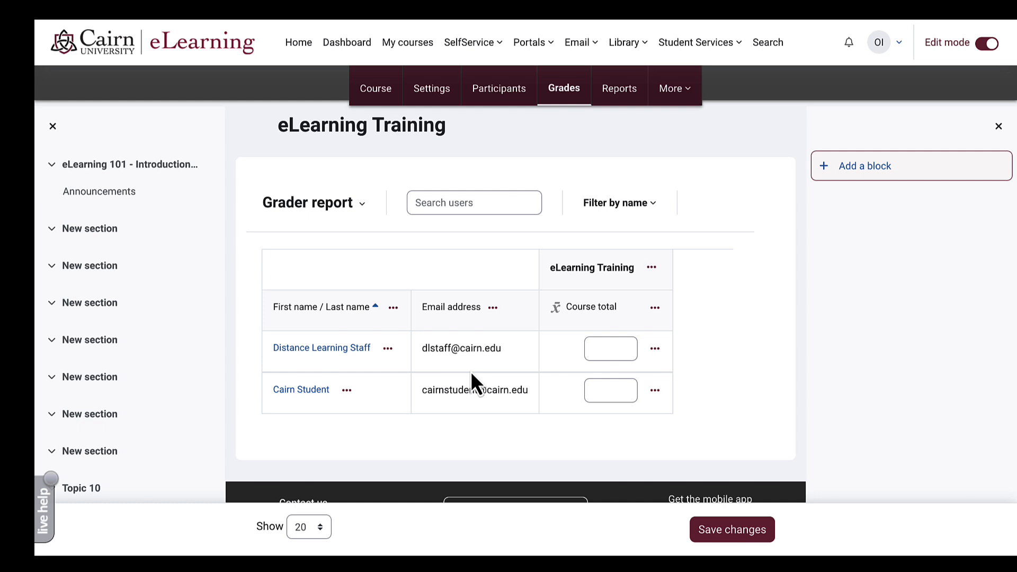
click(362, 204)
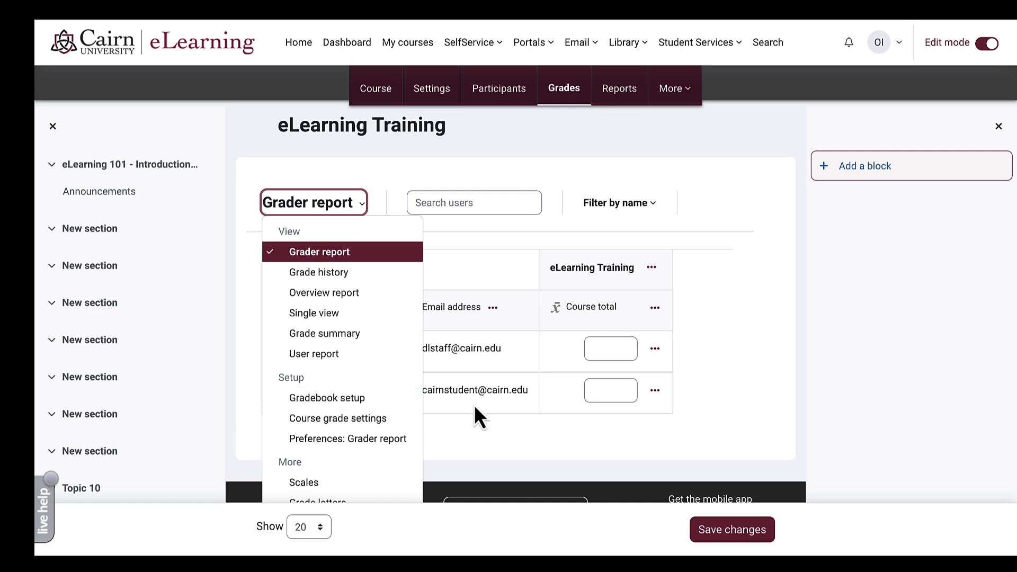
click(371, 407)
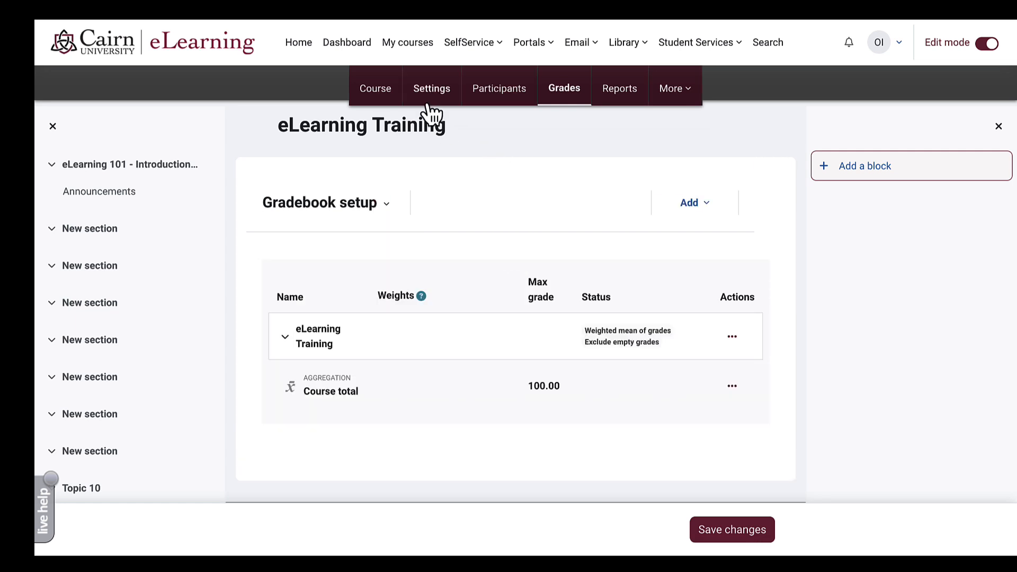
- Return to the course page and switch edit mode off to preview it
click(378, 93)
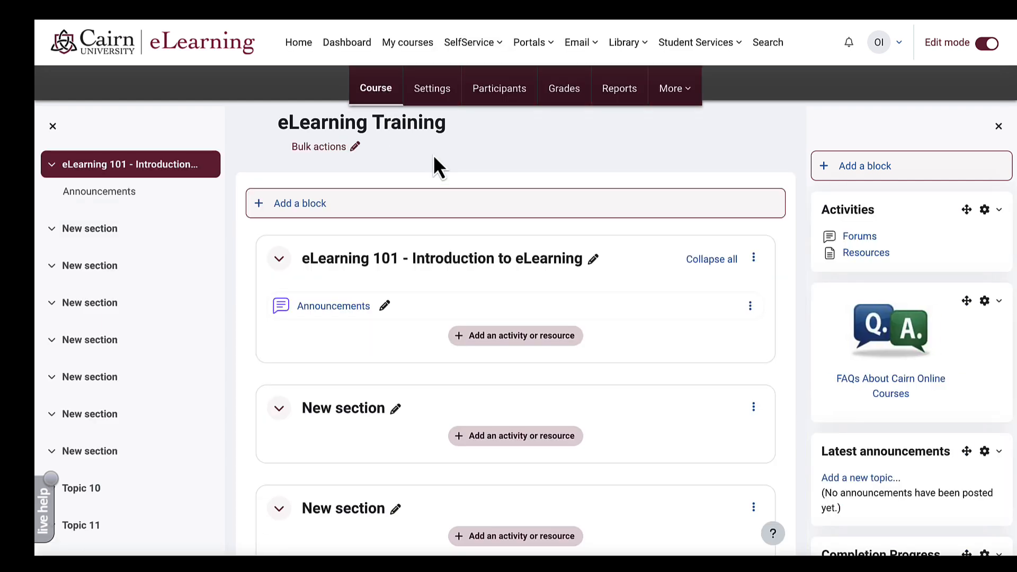
scroll(433, 155, down, 3)
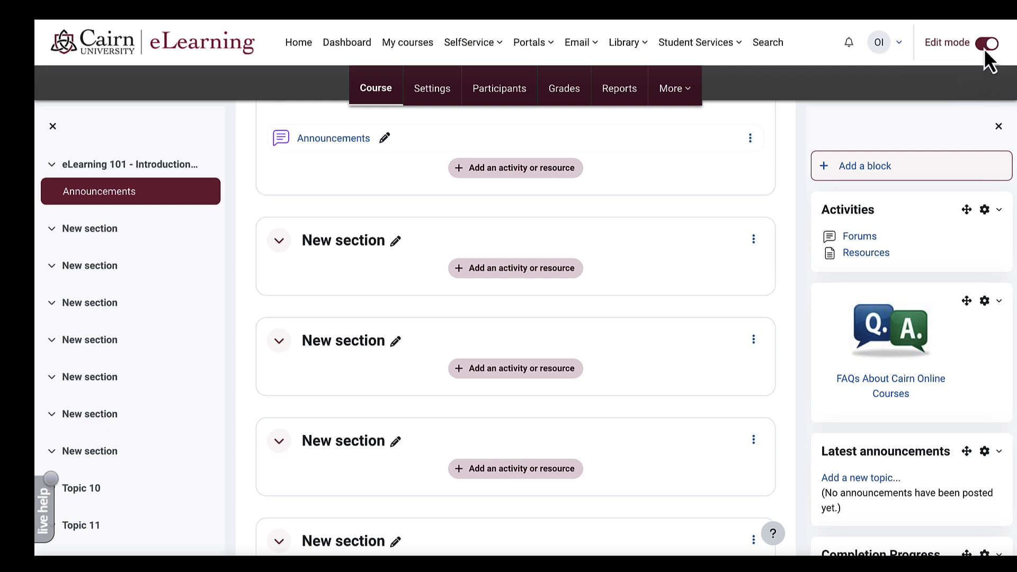
click(984, 47)
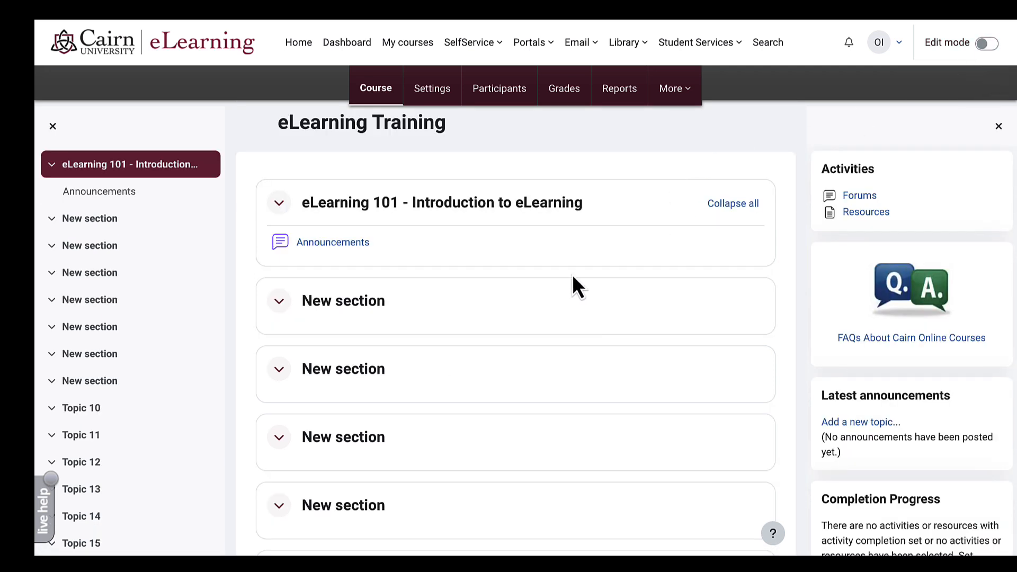
scroll(572, 275, down, 6)
scroll(572, 274, up, 6)
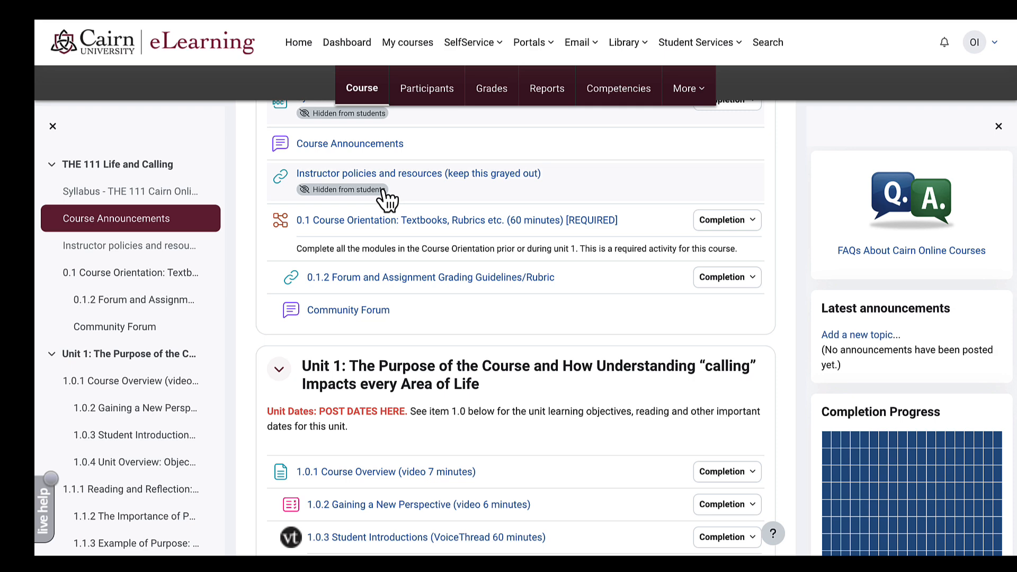
scroll(383, 196, up, 5)
scroll(383, 197, up, 2)
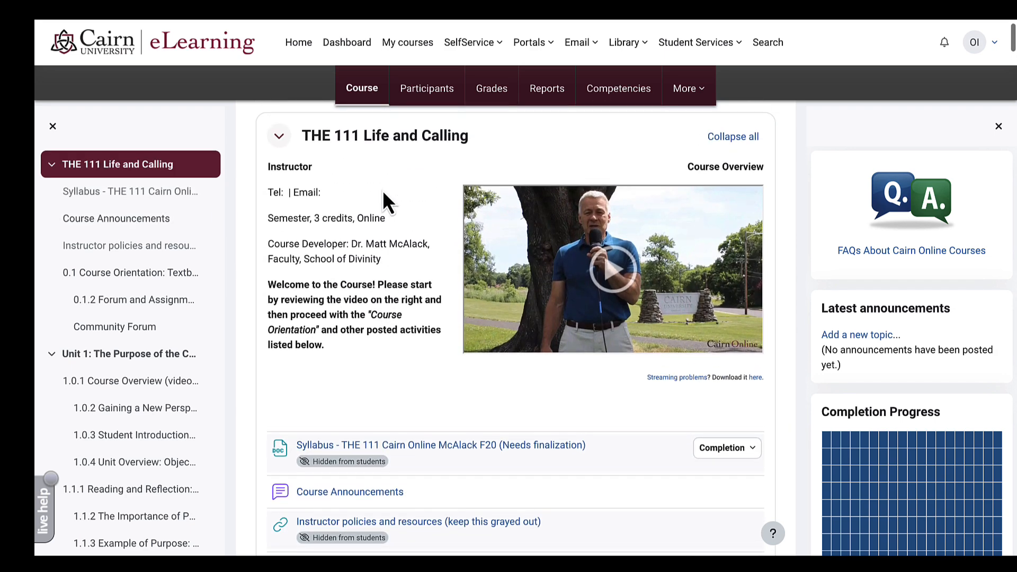
scroll(331, 252, down, 2)
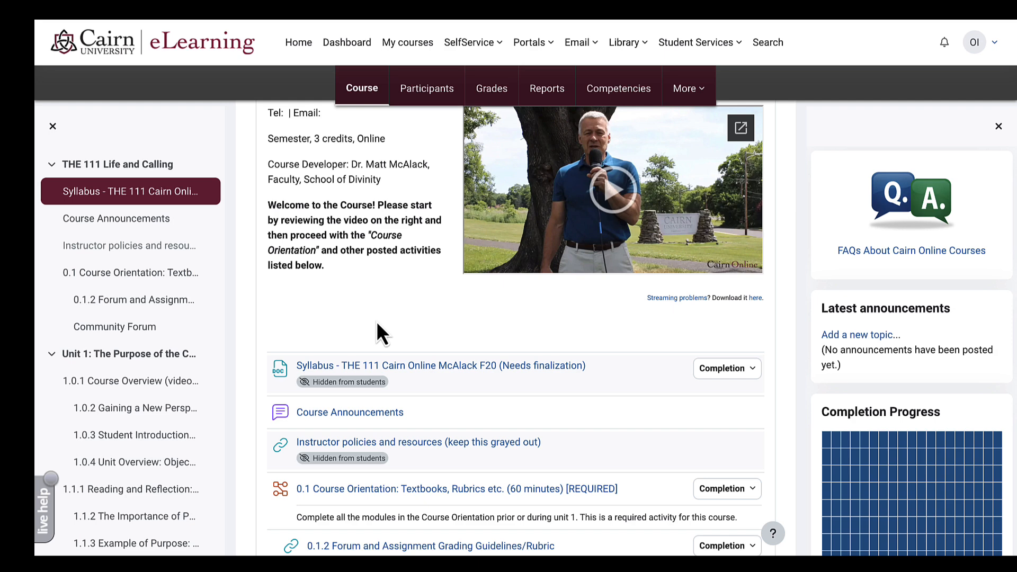
scroll(376, 321, down, 1)
scroll(446, 370, down, 8)
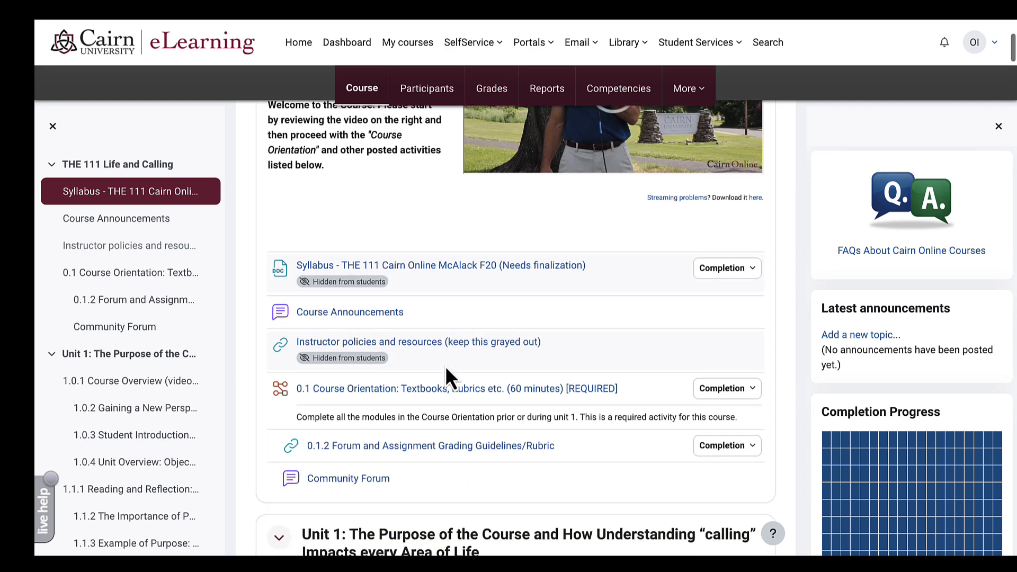
scroll(446, 370, down, 2)
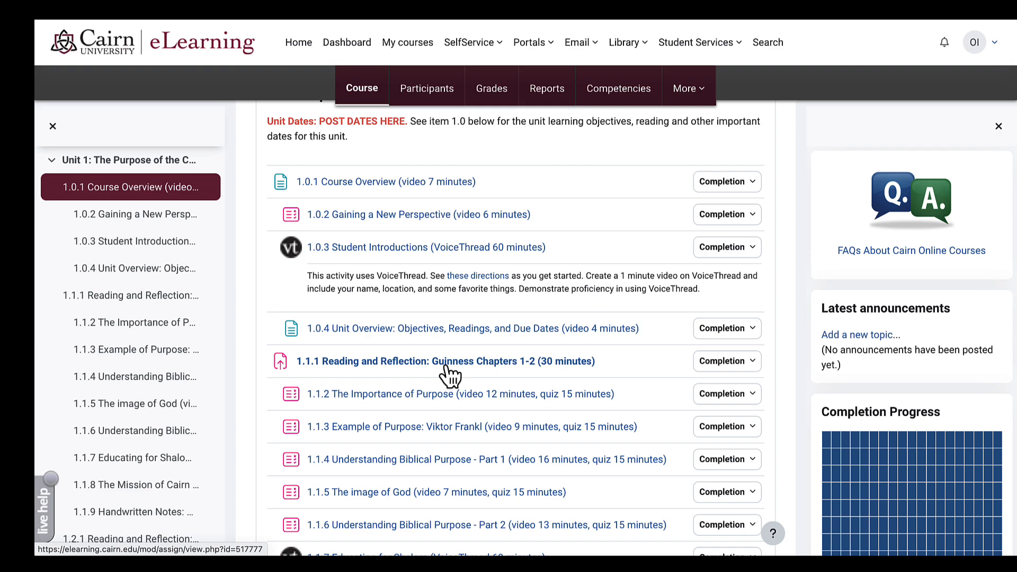
scroll(445, 369, down, 15)
scroll(450, 375, down, 9)
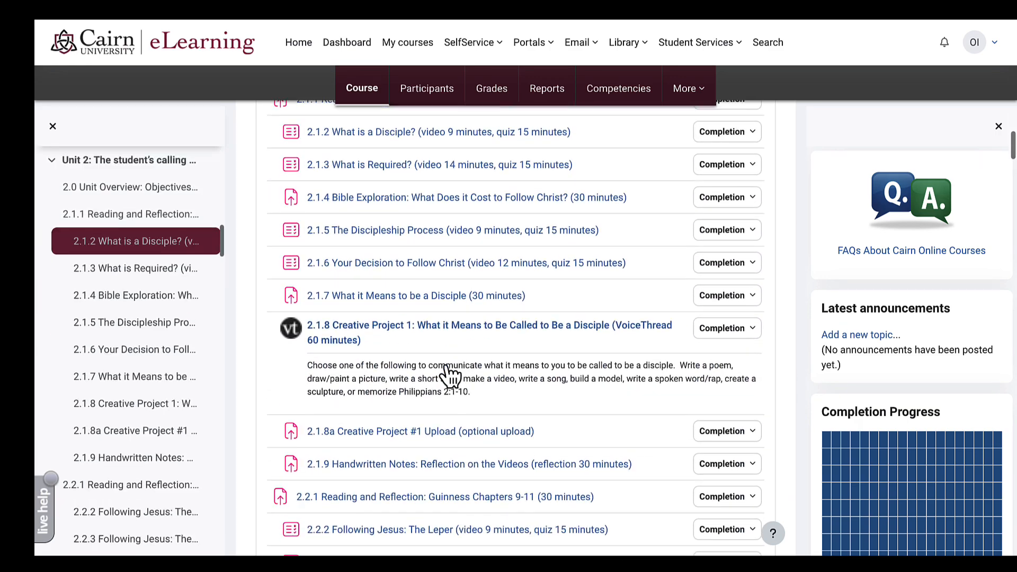
scroll(448, 373, down, 9)
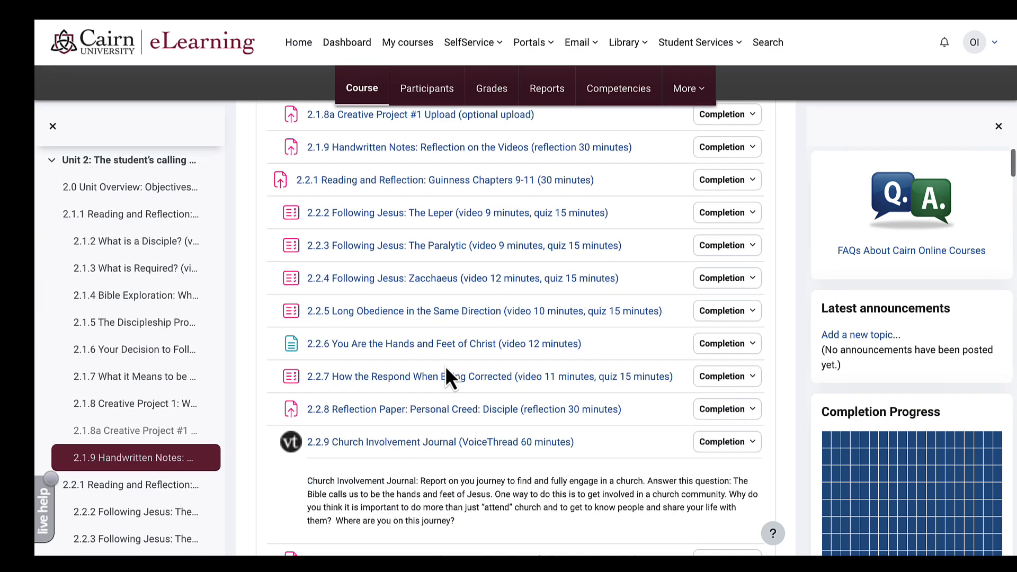
scroll(447, 373, down, 18)
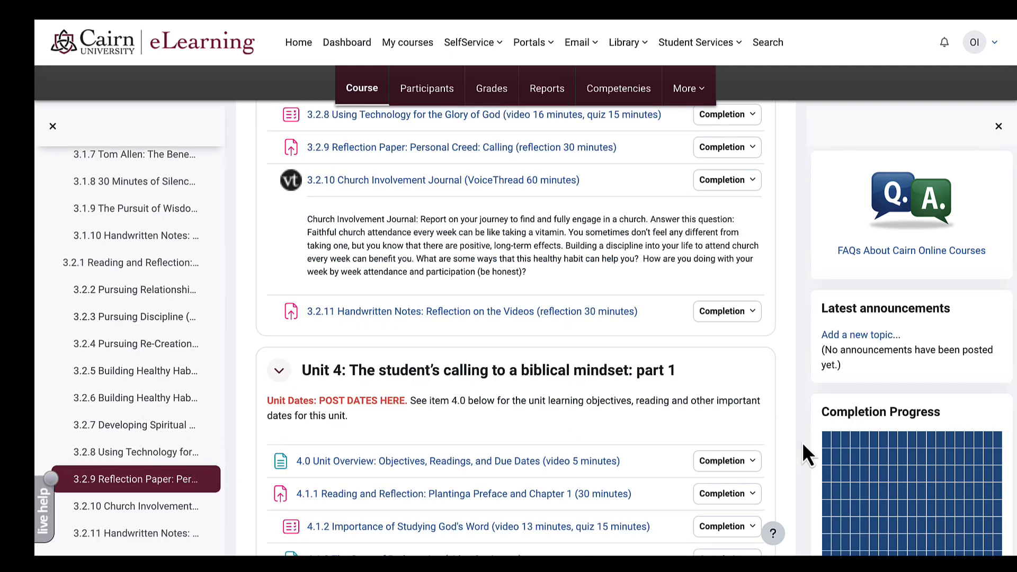
scroll(929, 429, down, 5)
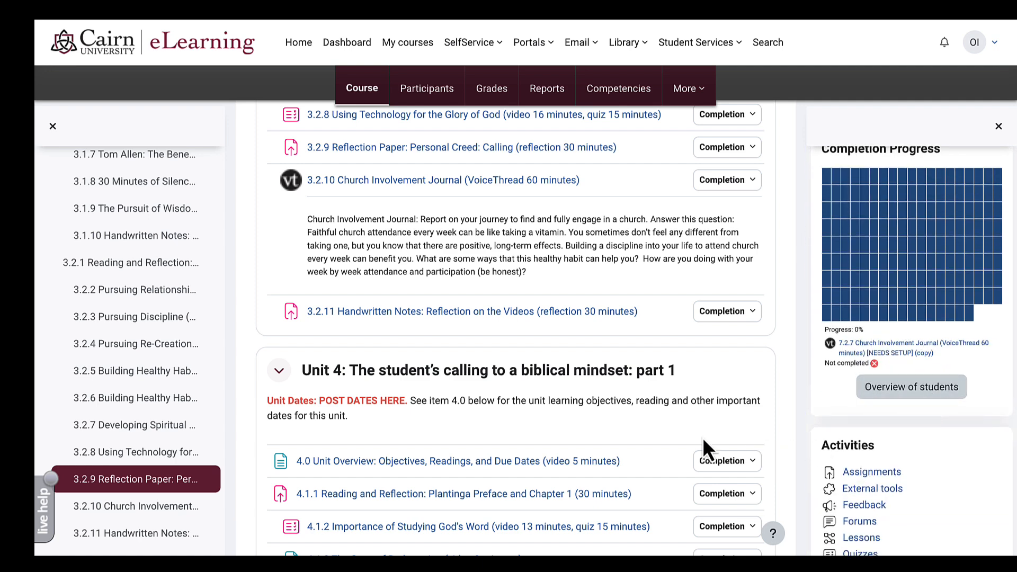
scroll(629, 438, down, 2)
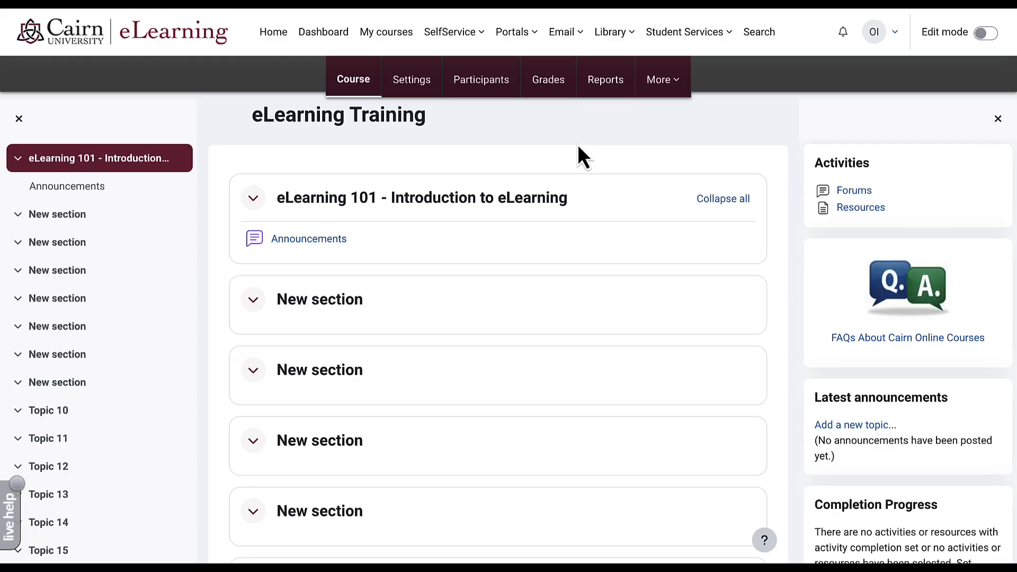
- Turn edit mode on and rename the first course section to 'Using eLearning'
scroll(568, 271, down, 6)
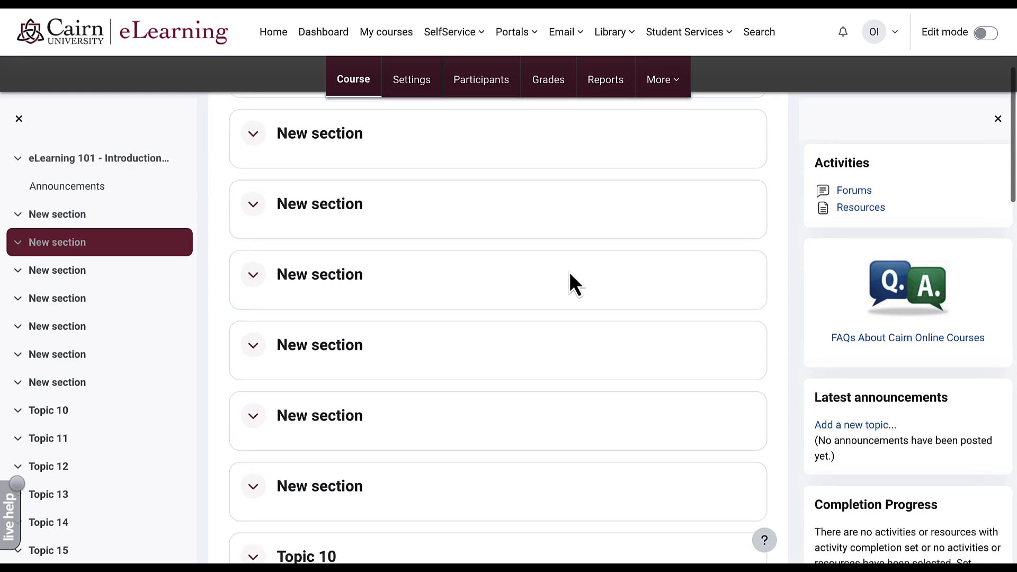
scroll(569, 271, up, 6)
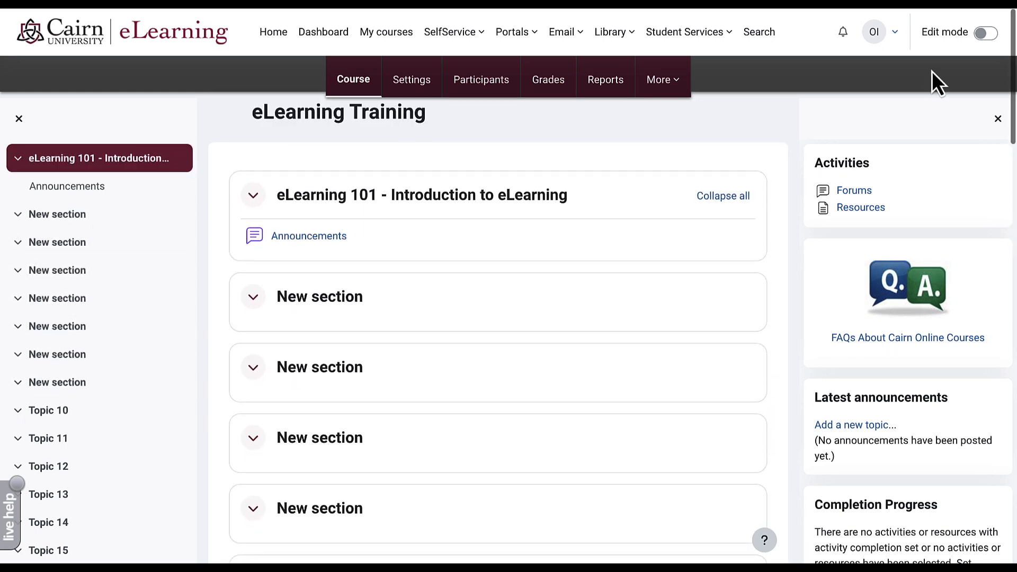
click(989, 35)
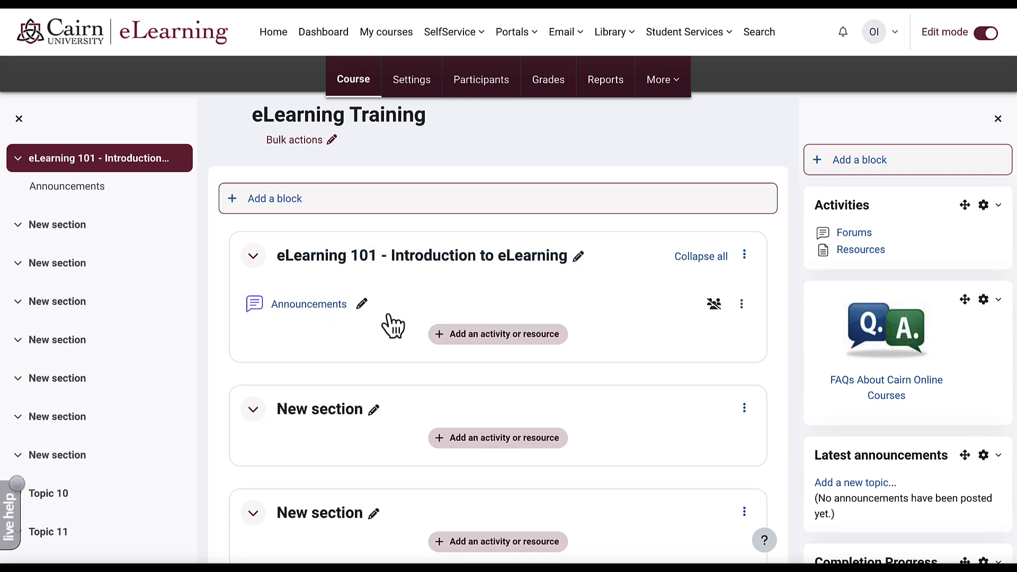
click(579, 257)
text(Using )
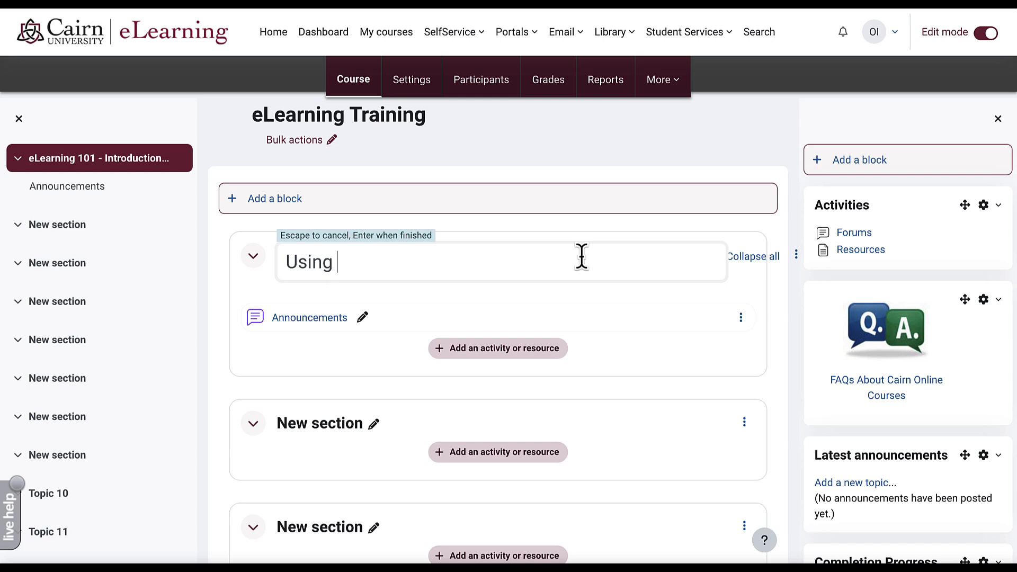
text(eLearning)
key(Return)
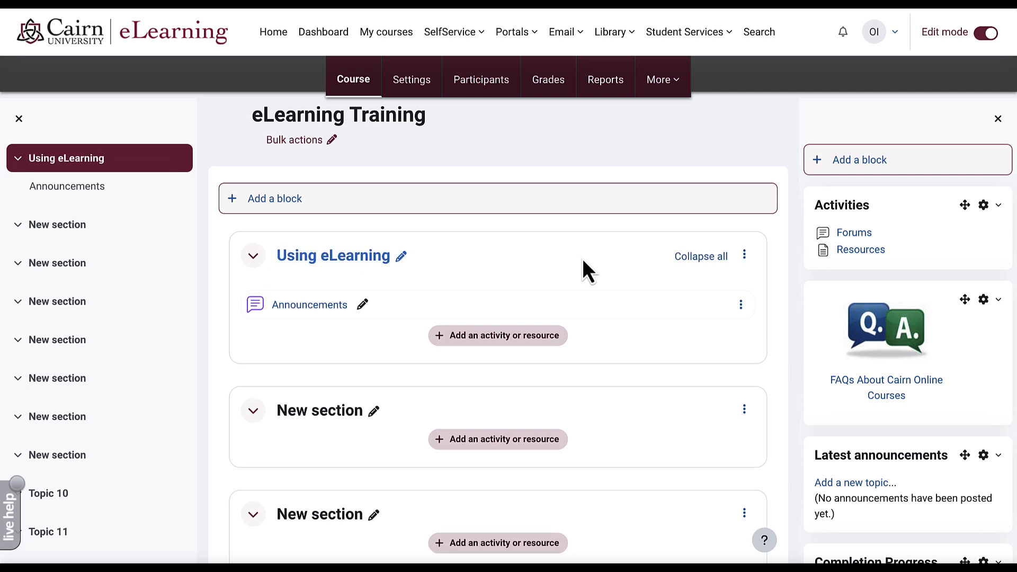
- Paste the Instructor, Course dates, Term and Overview lines into the Using eLearning section description
click(744, 256)
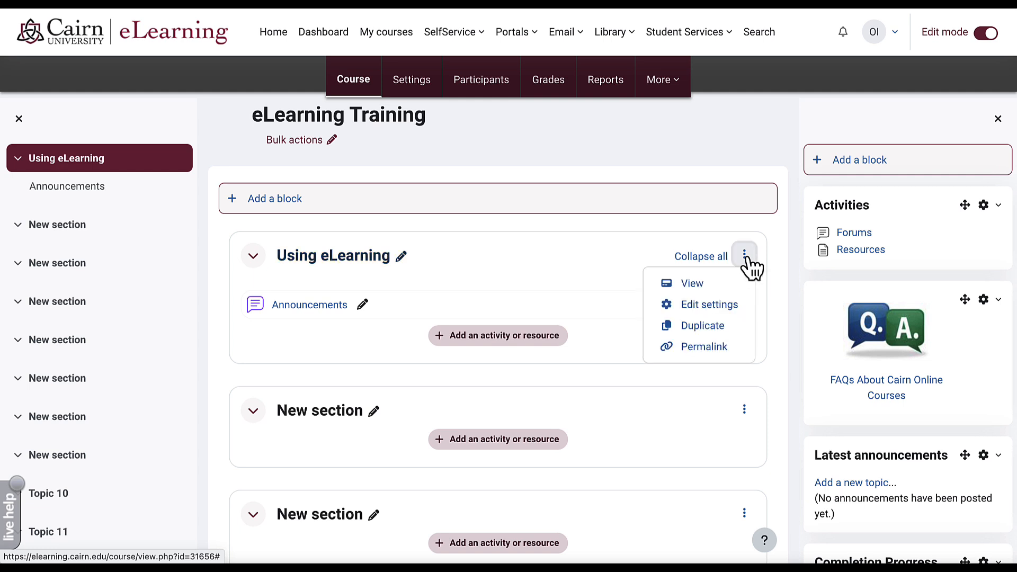
click(710, 305)
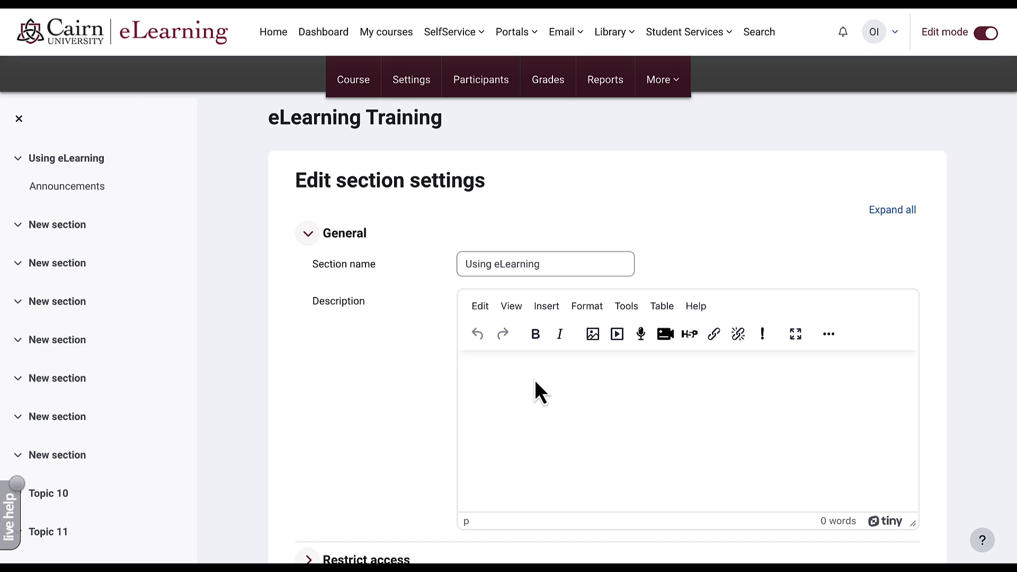
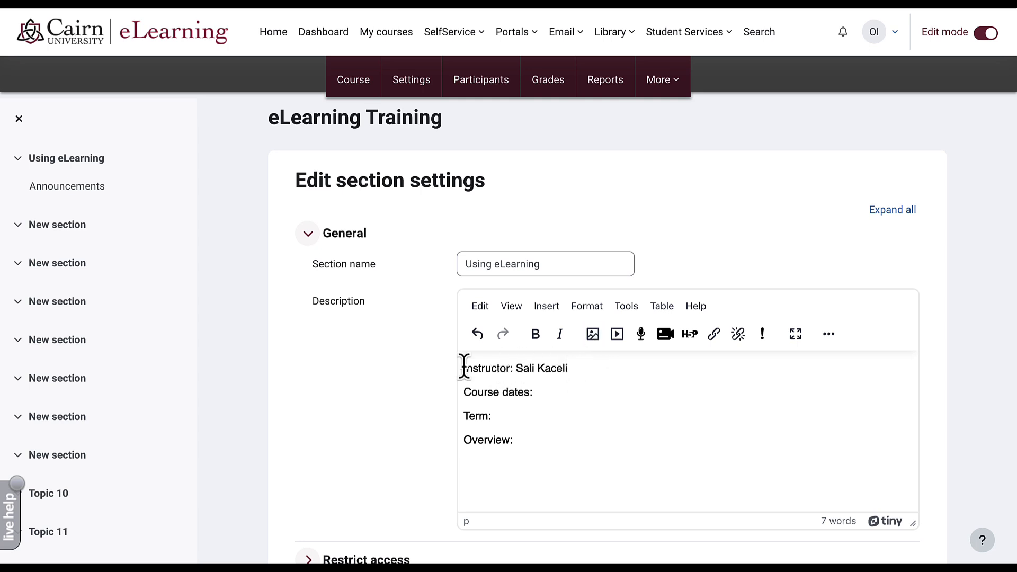
- Upload eLearning 101.png from Downloads into the image insertion dialog
click(593, 333)
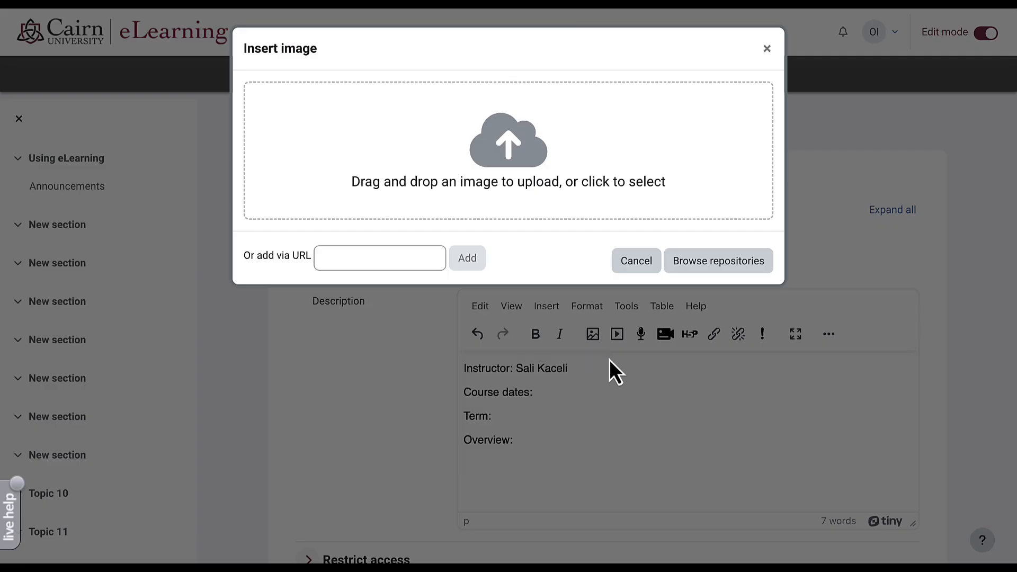
click(510, 155)
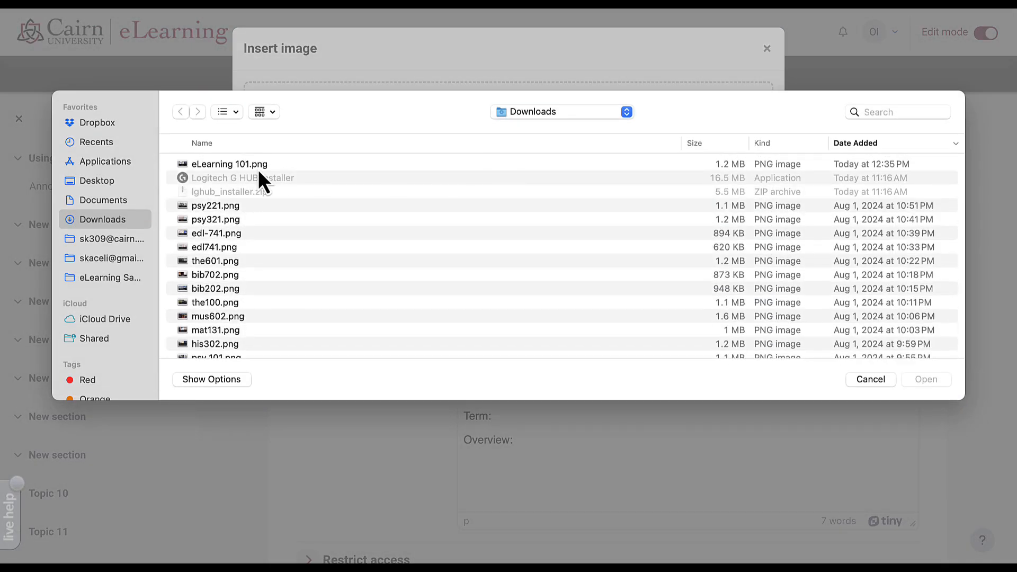
click(221, 167)
key(Return)
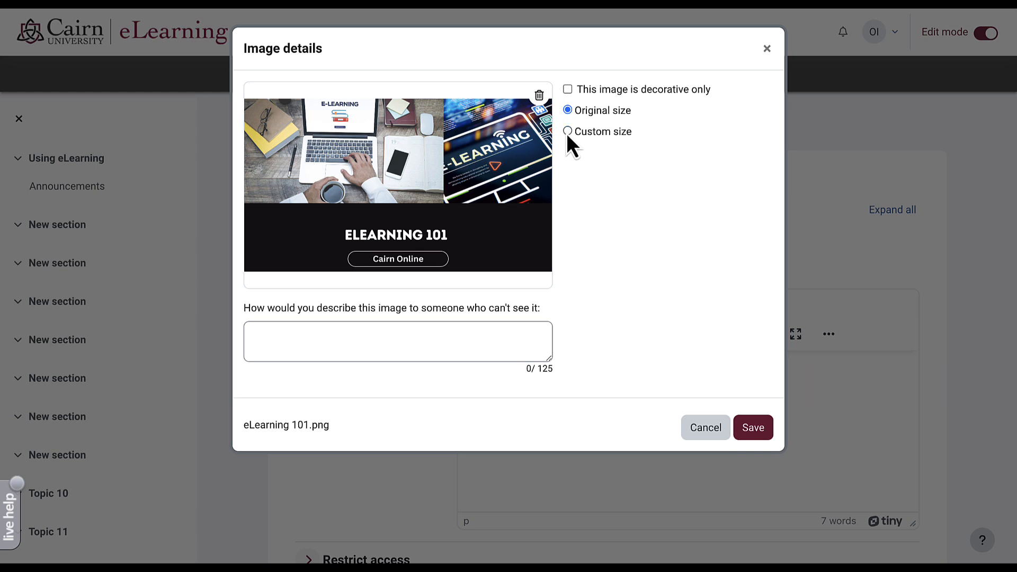
- Insert the banner image at a custom 500 px width with pasted alt text
click(567, 131)
text(500)
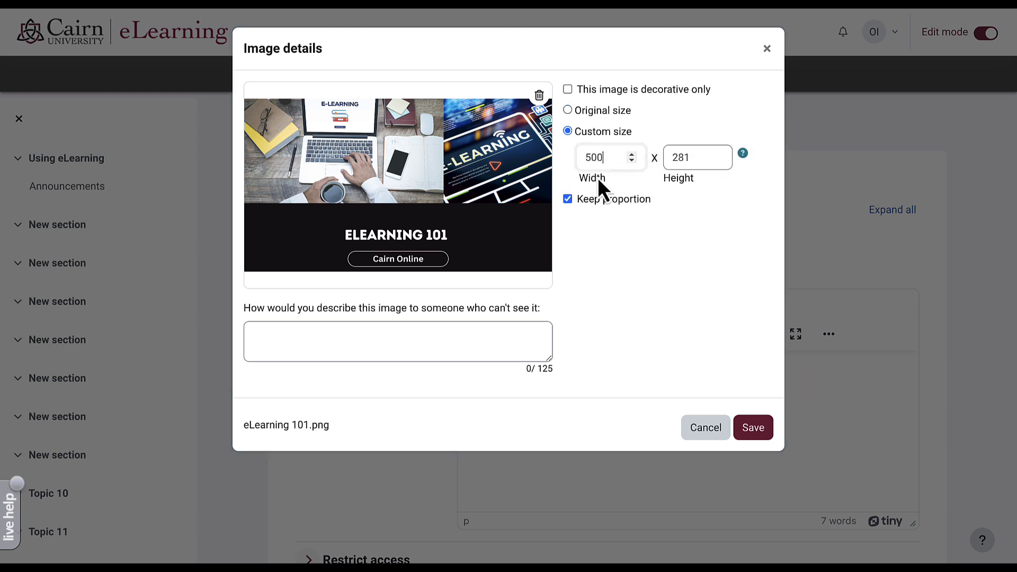
click(462, 337)
text(eLearning 101 image overview)
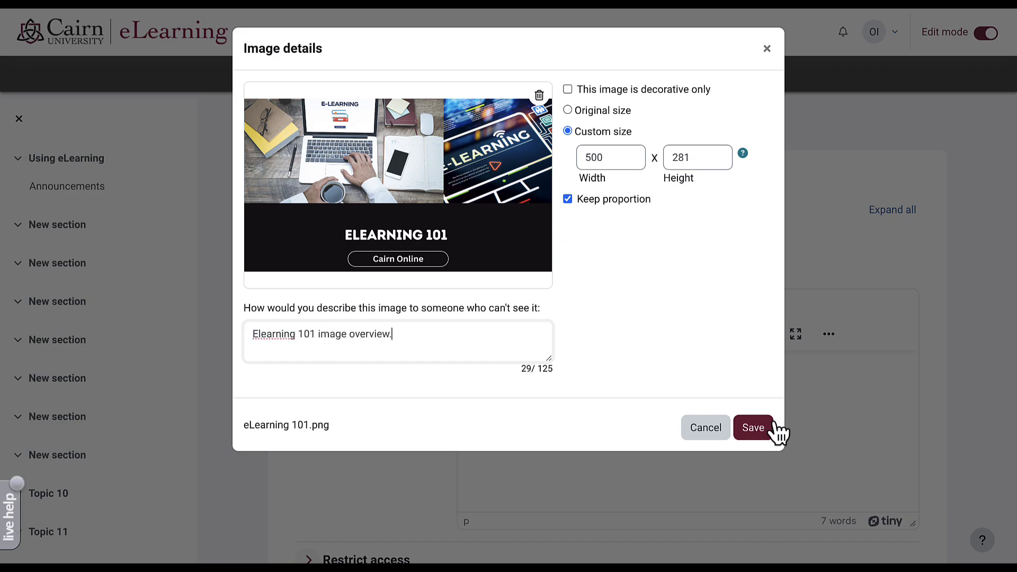
click(754, 429)
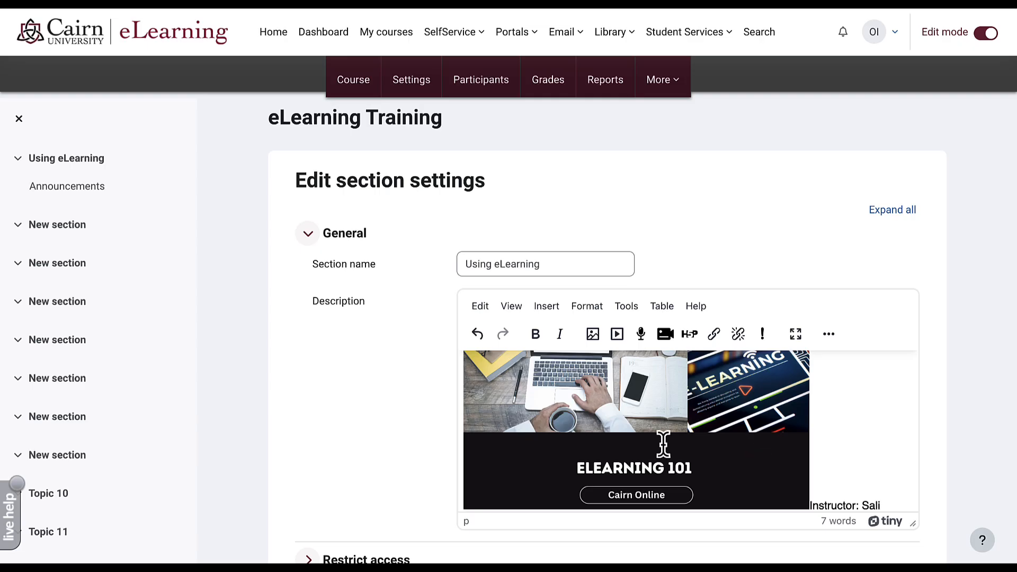
- Right-align the banner image and save the section settings
click(663, 427)
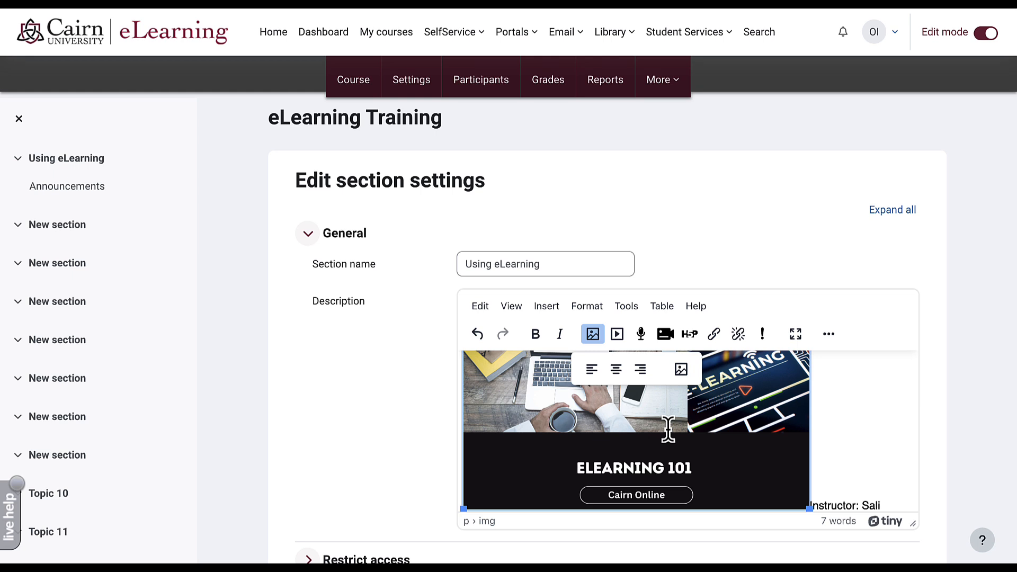
click(640, 370)
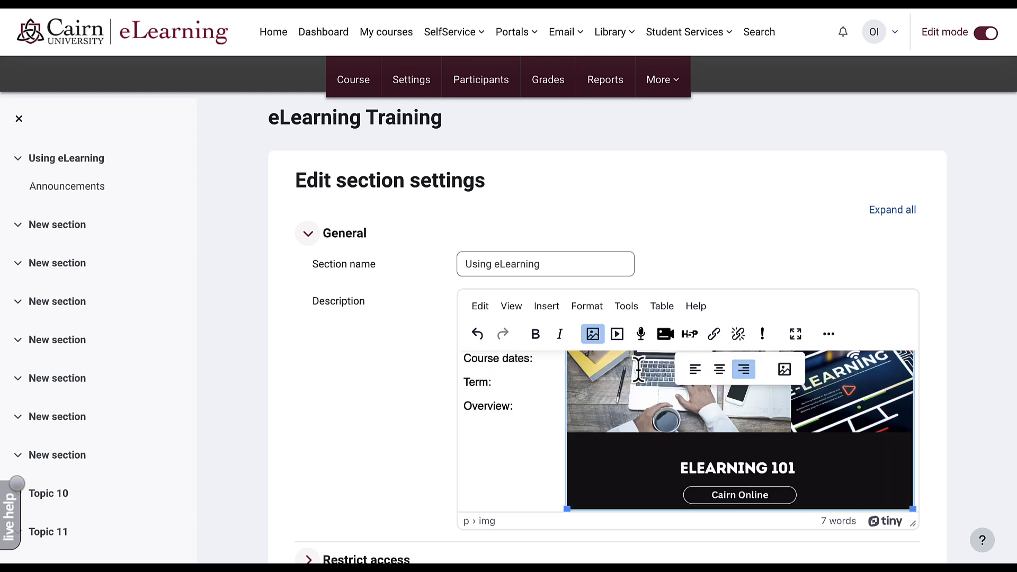
scroll(333, 481, down, 2)
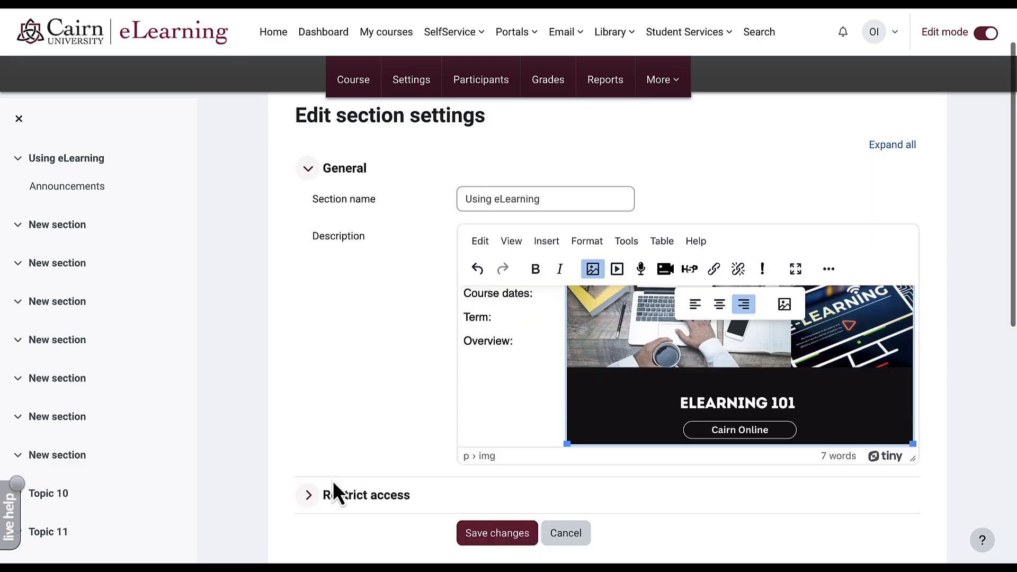
click(497, 533)
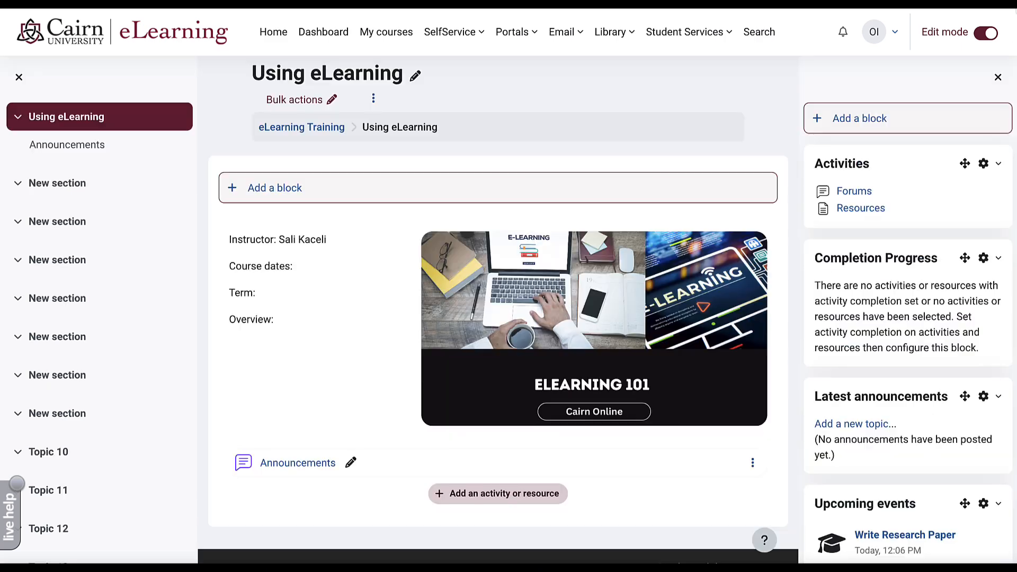
- Turn editing off, preview the Using eLearning section, and return to the eLearning Training course page
click(981, 39)
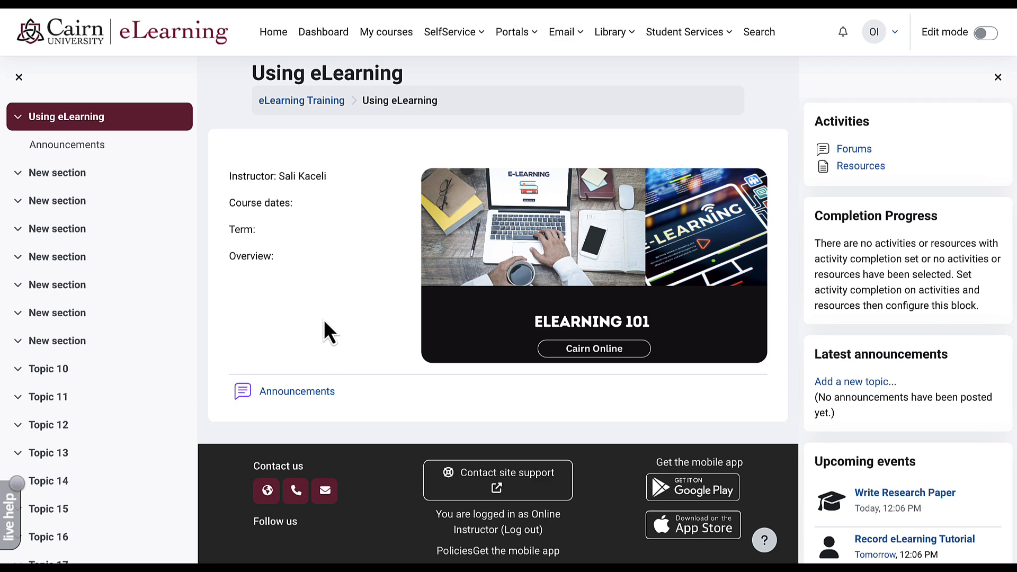
scroll(326, 331, down, 2)
scroll(324, 322, up, 2)
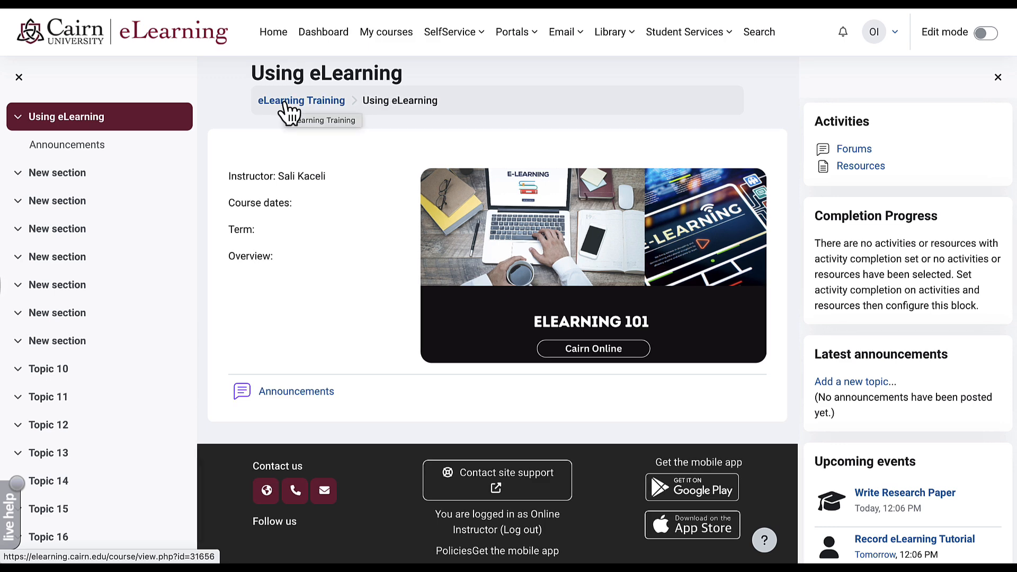
click(285, 102)
scroll(329, 350, down, 8)
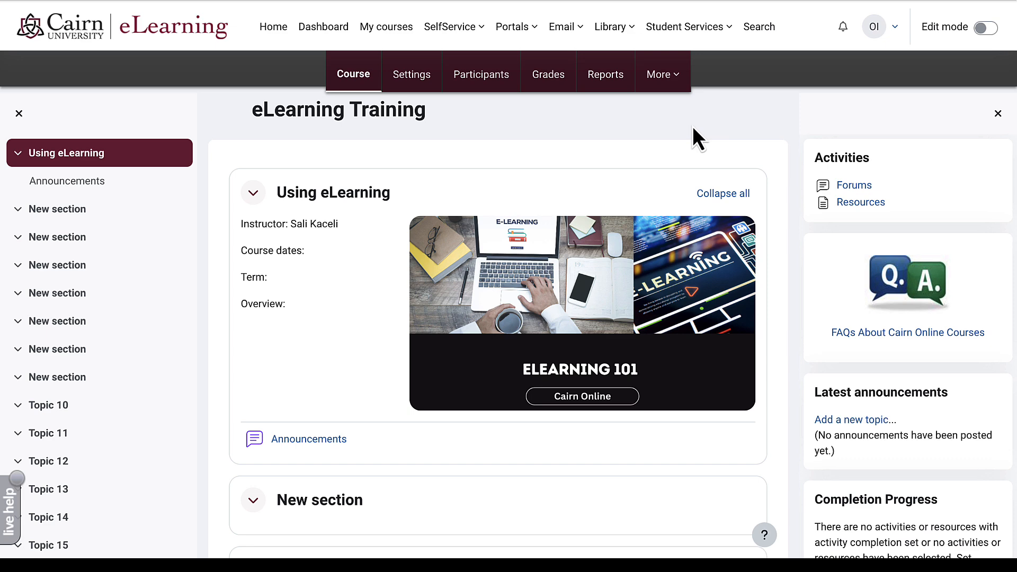
- Enter the course summary "An overview of using eLearning, Moodle." in the course settings
click(419, 79)
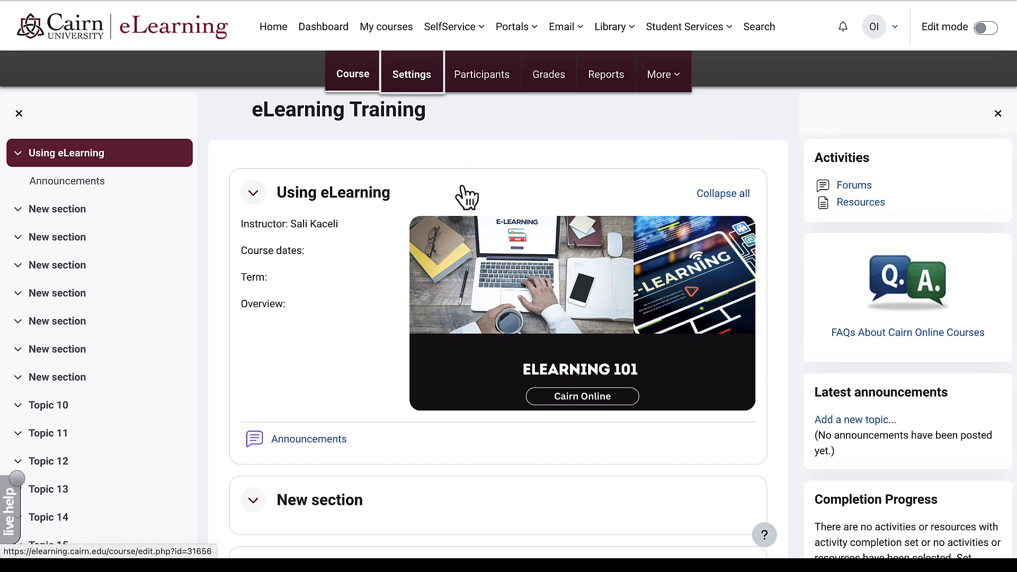
scroll(531, 354, down, 8)
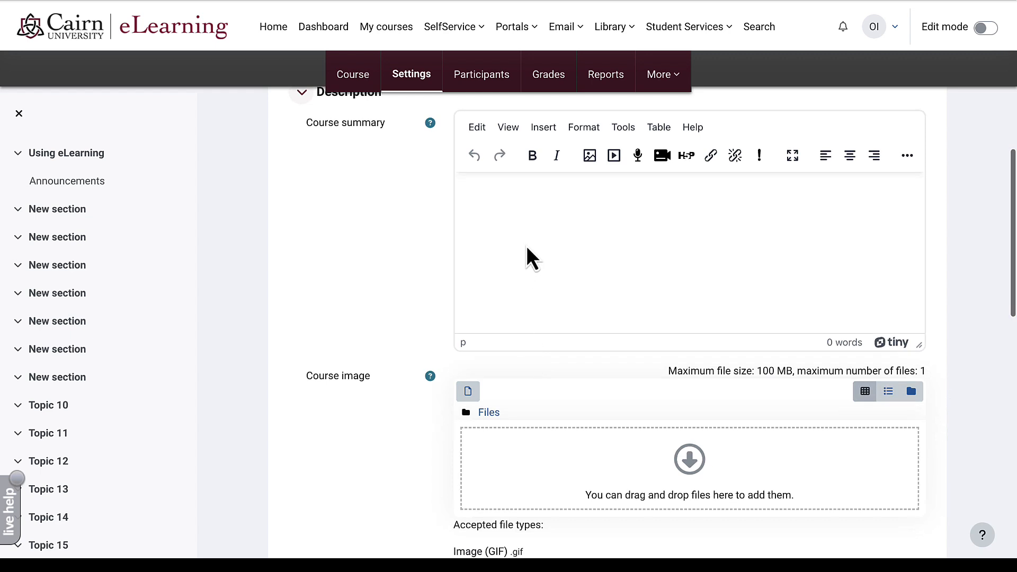
click(532, 227)
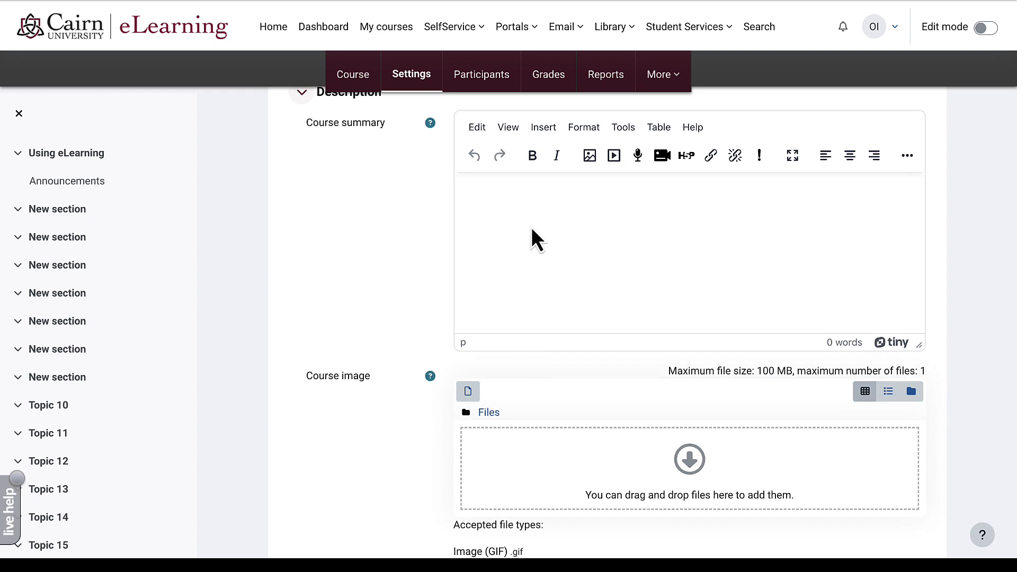
text(An overview of using eLearning, Moodle.)
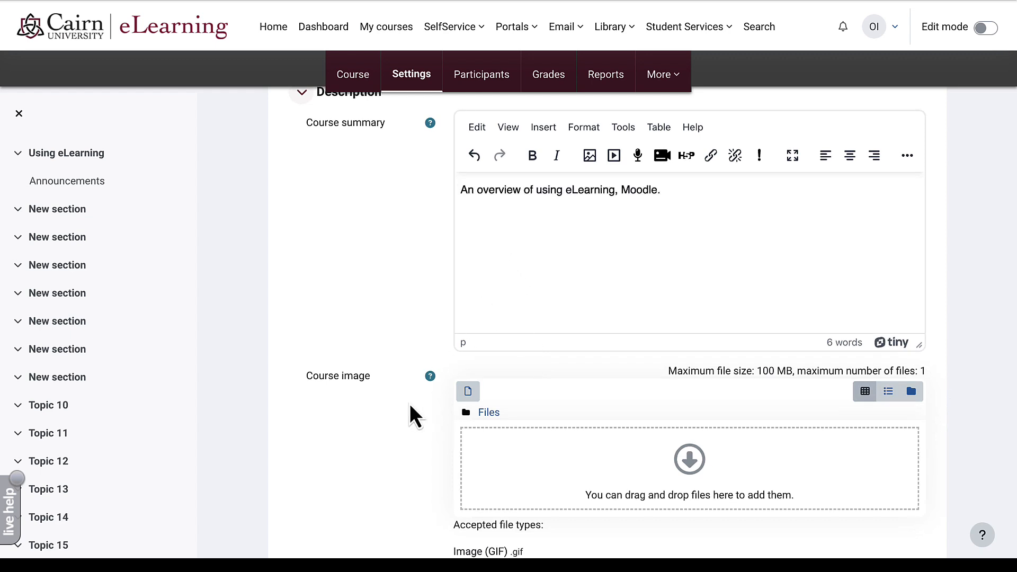
- Upload eLearning 101.png as the course image, then save and display the course
click(469, 394)
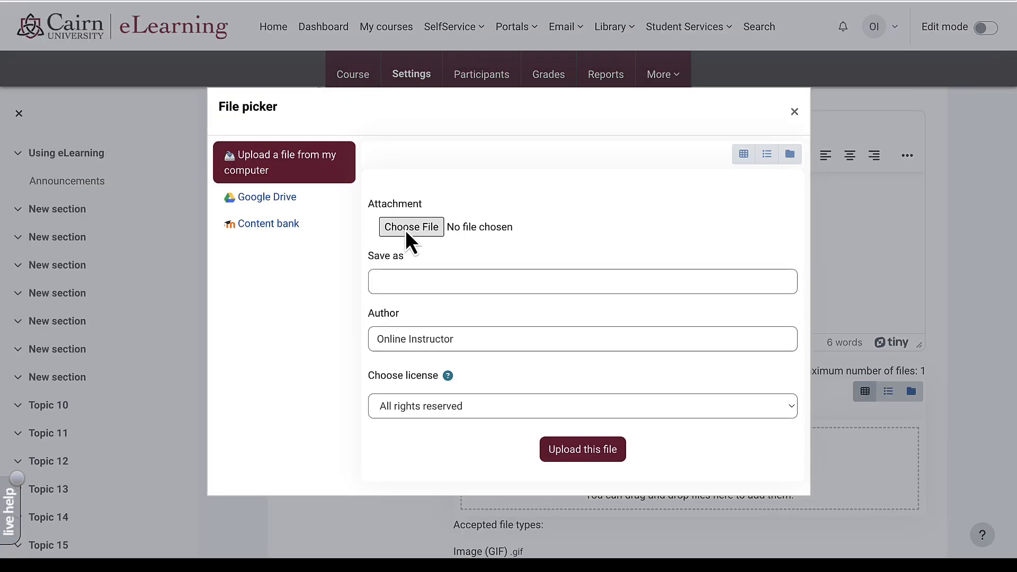
click(405, 229)
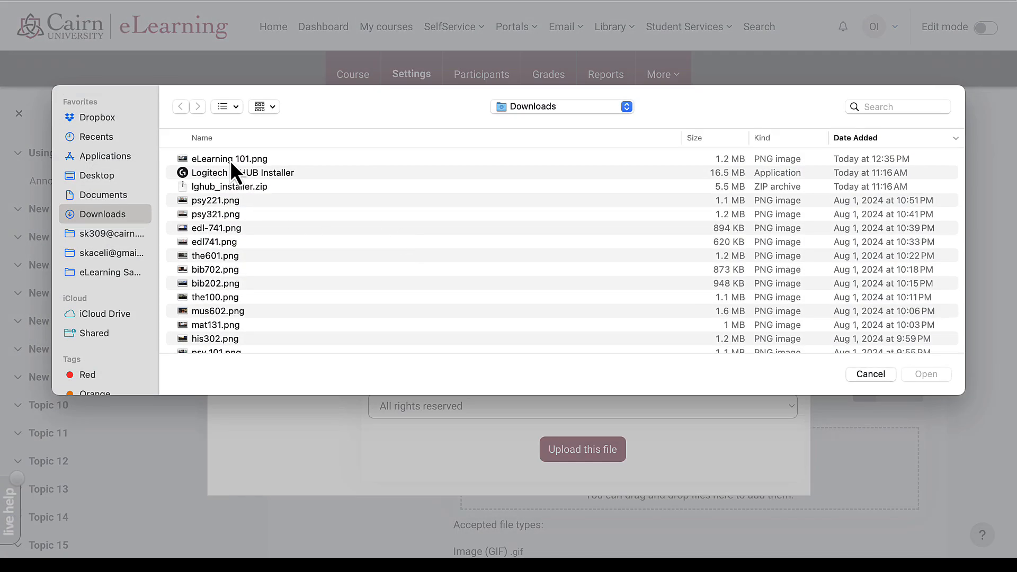
double_click(230, 160)
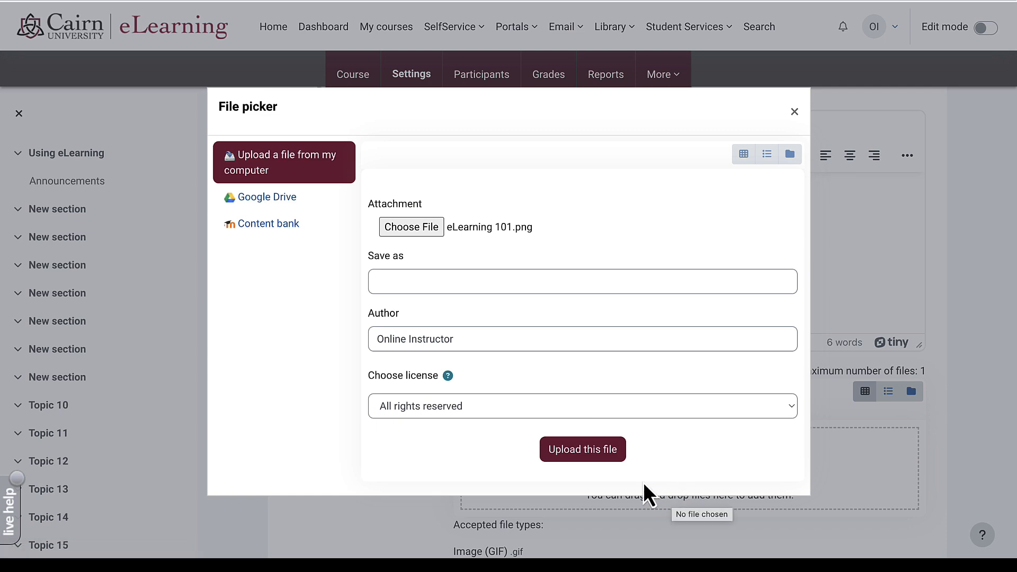
click(600, 457)
scroll(399, 452, down, 6)
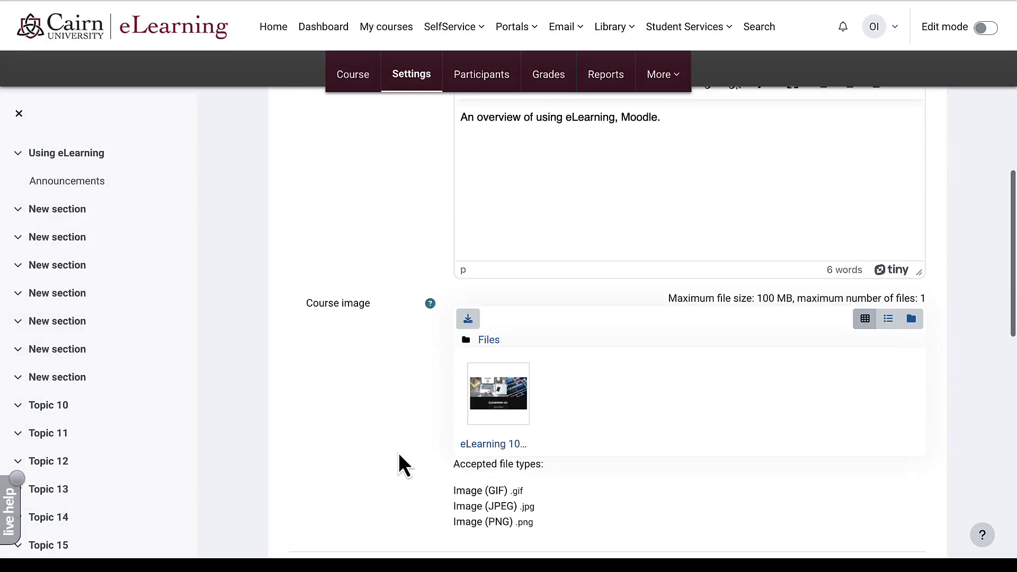
scroll(398, 453, down, 4)
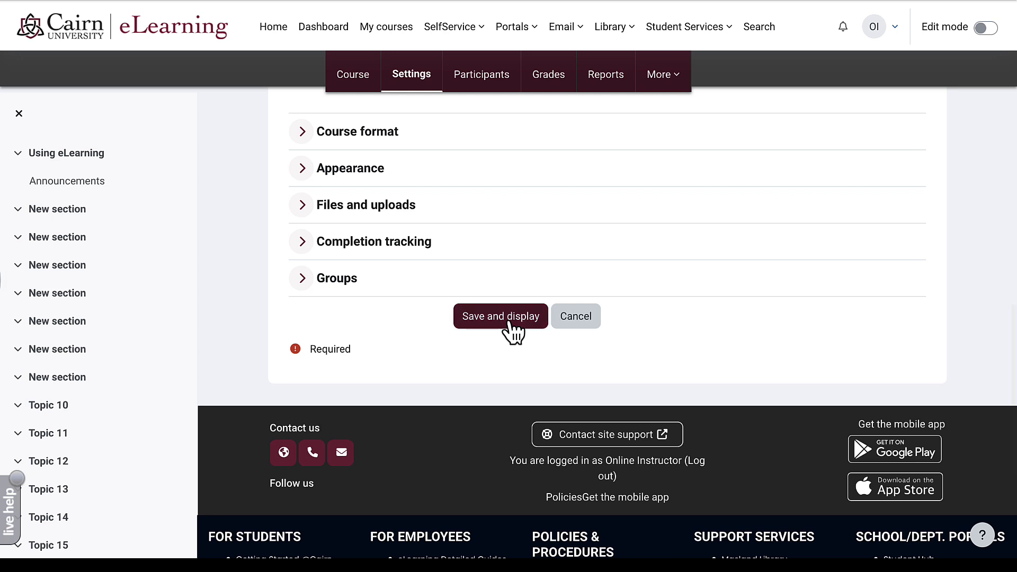
click(506, 322)
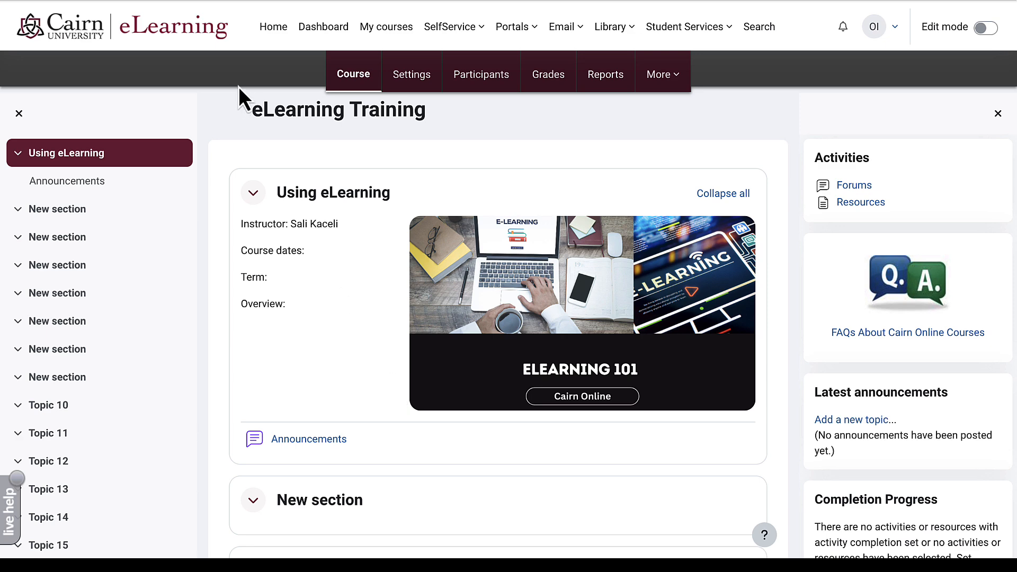
- Switch the Dashboard's Course overview from Card to Summary layout
click(317, 33)
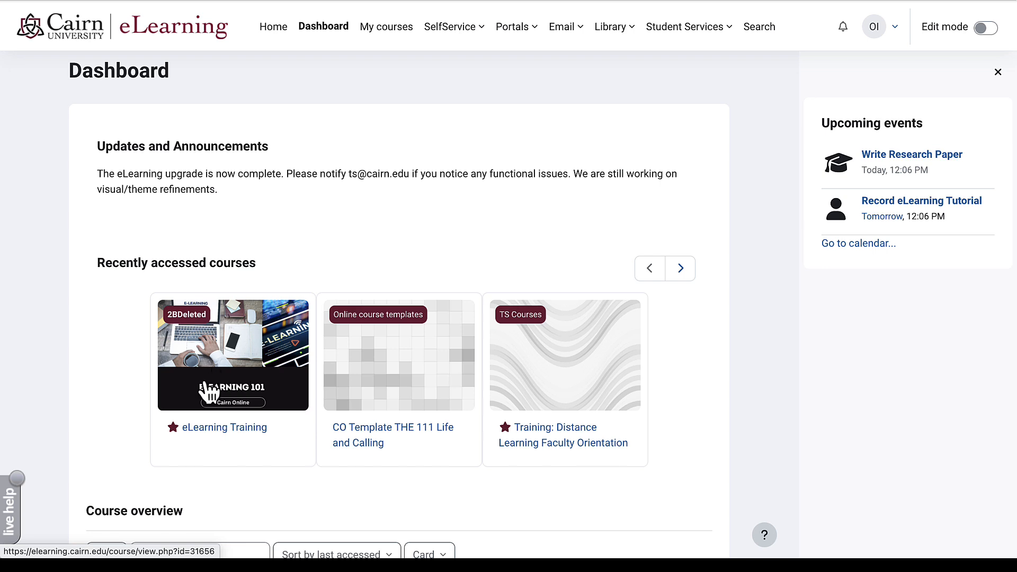
scroll(224, 393, down, 1)
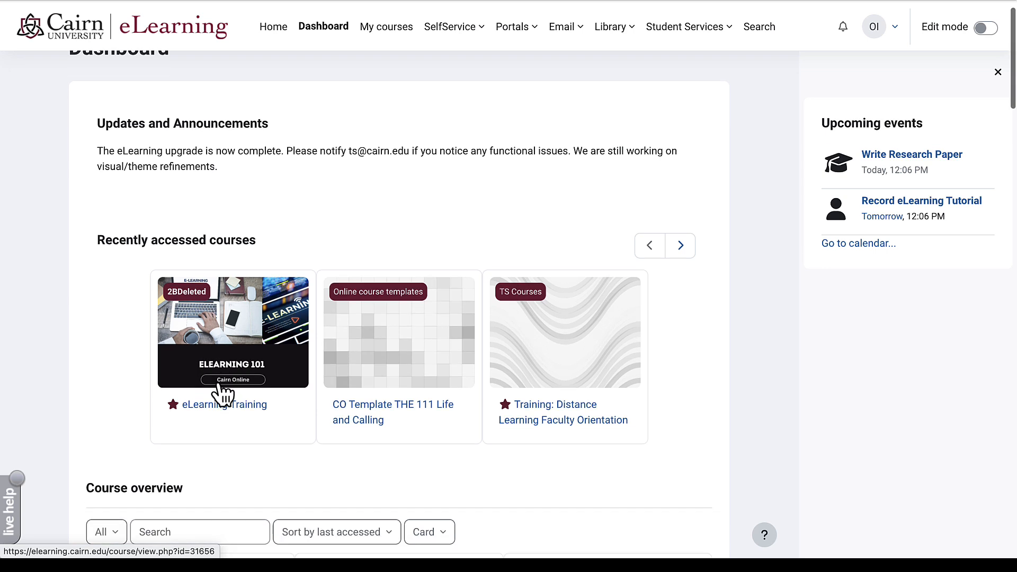
scroll(221, 394, down, 1)
scroll(234, 323, down, 6)
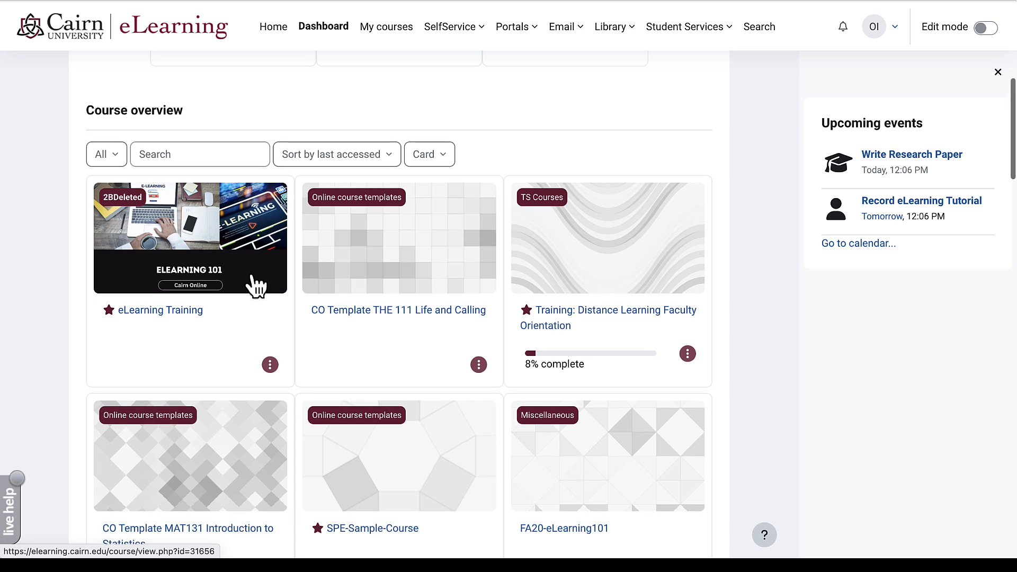
click(438, 159)
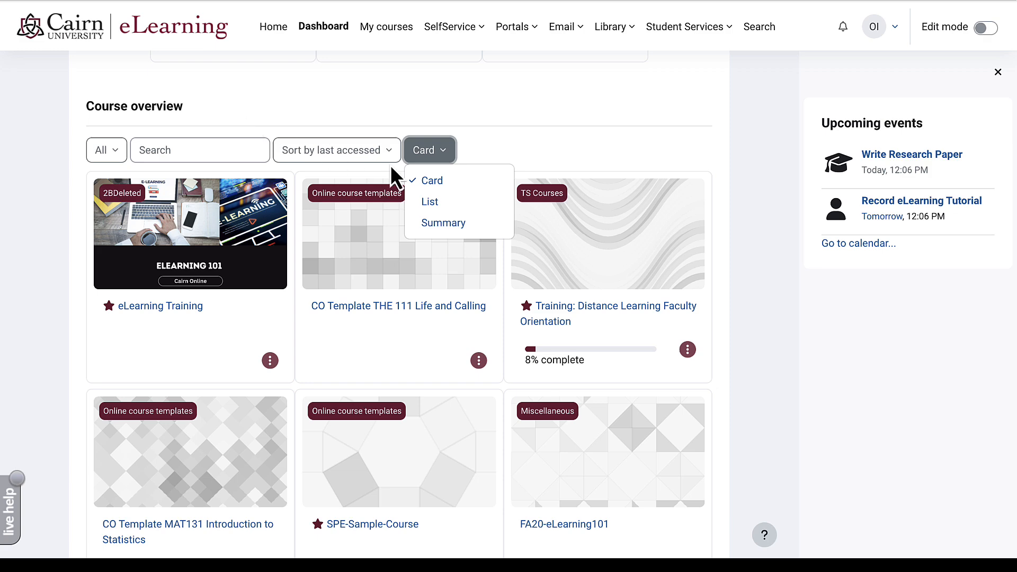
click(442, 224)
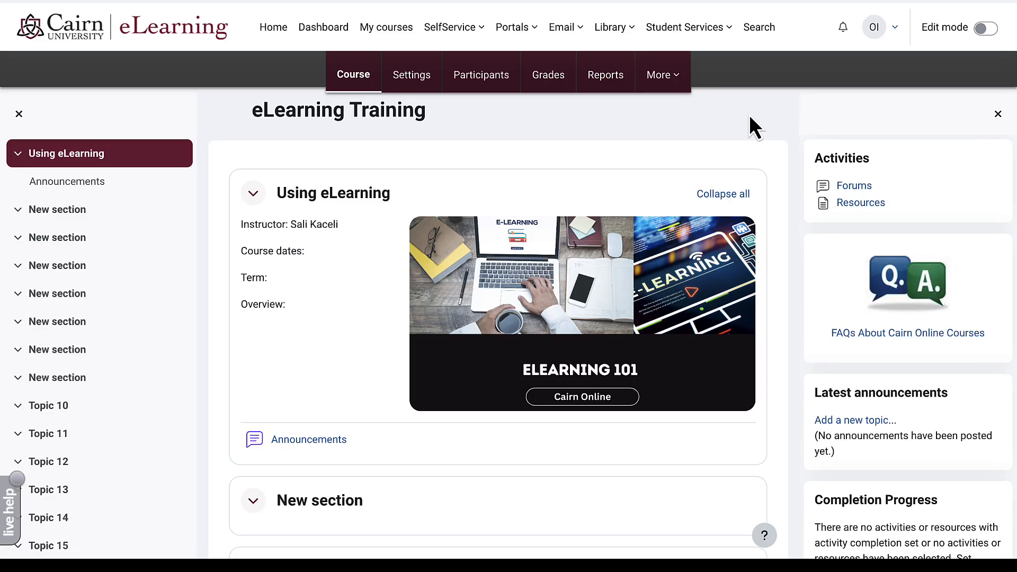
scroll(749, 114, down, 1)
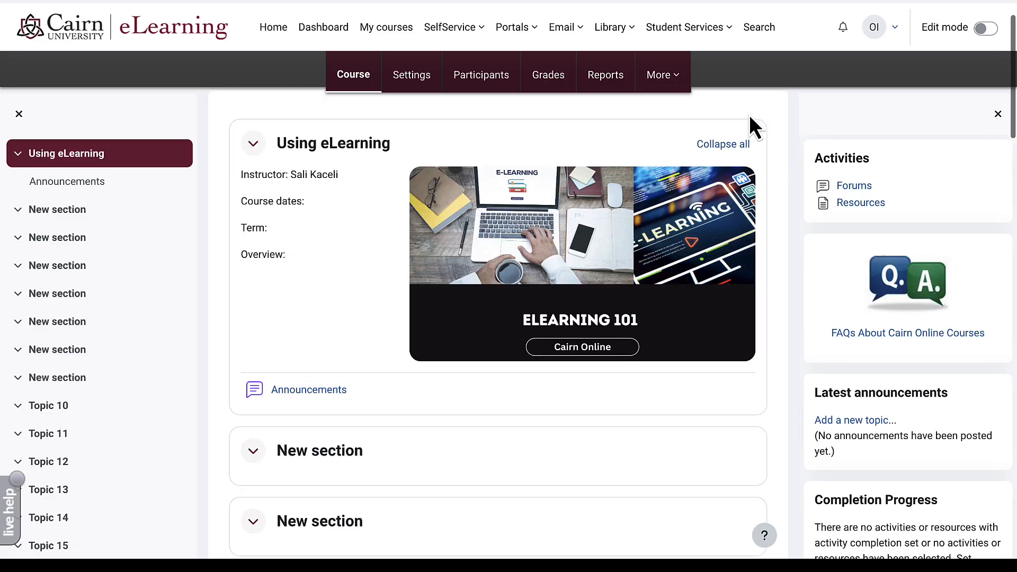
scroll(748, 114, up, 2)
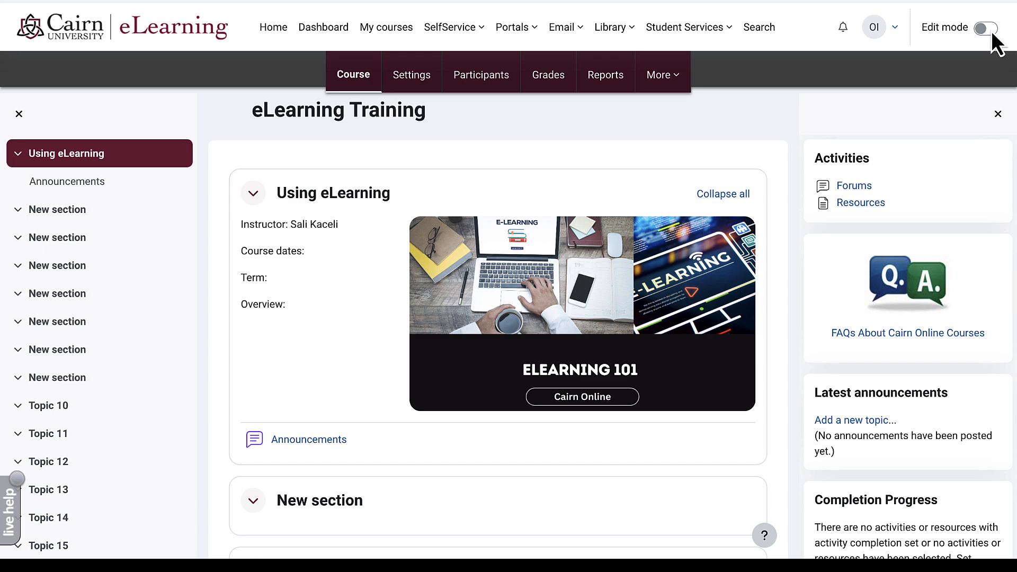
- Turn editing on and choose File from the Using eLearning activity chooser
click(991, 30)
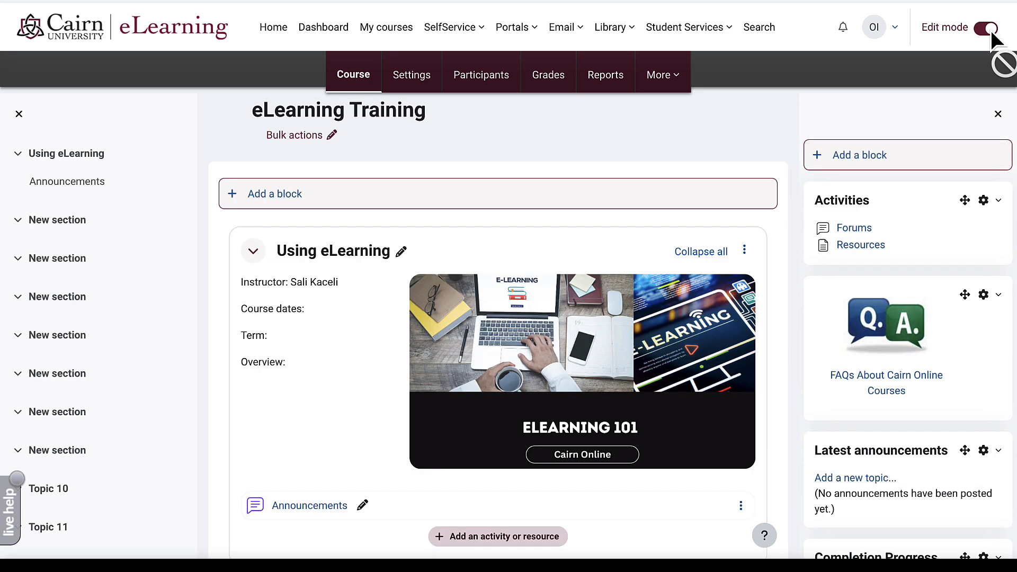
scroll(659, 177, down, 5)
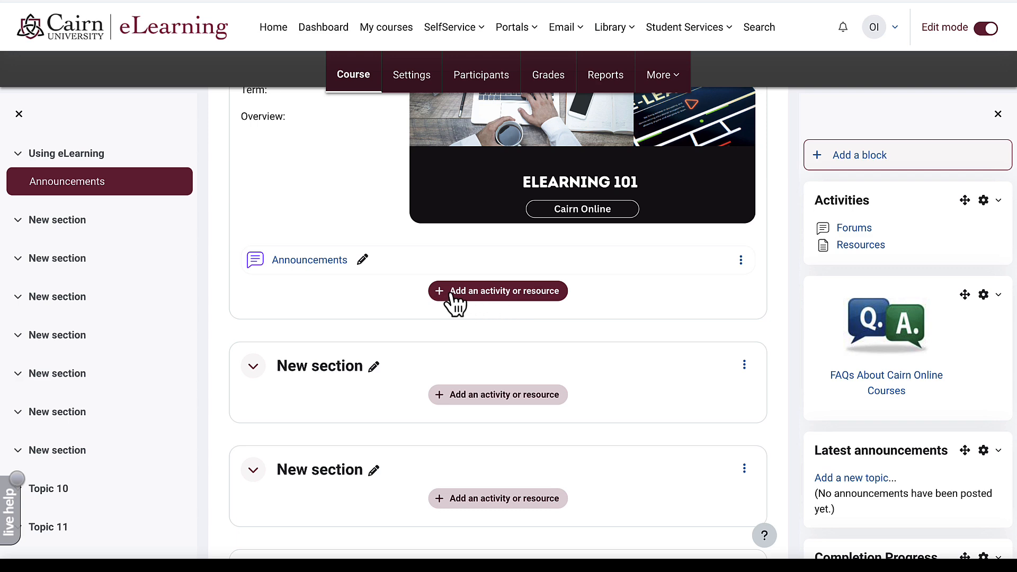
click(450, 296)
scroll(452, 292, down, 2)
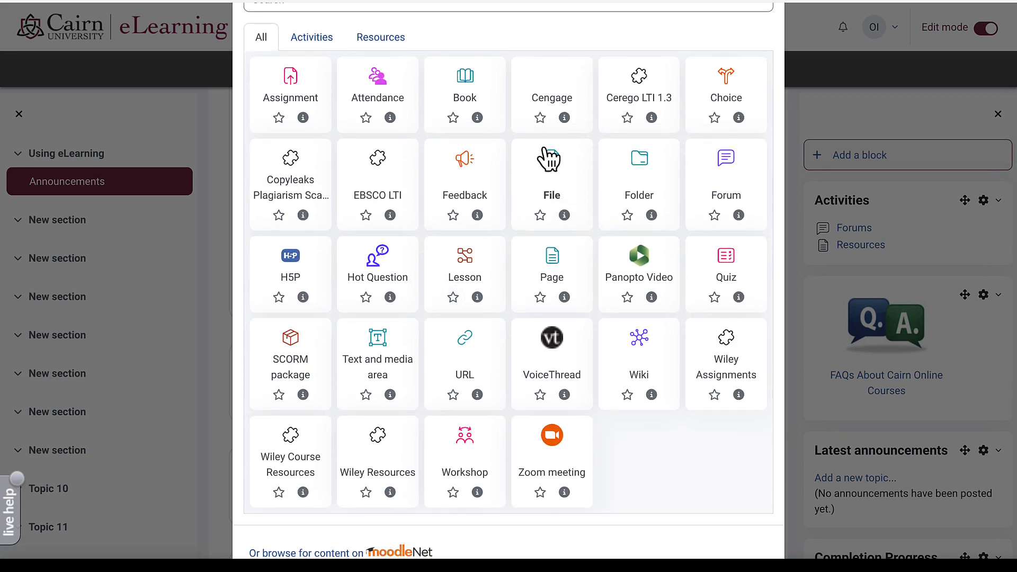
click(557, 165)
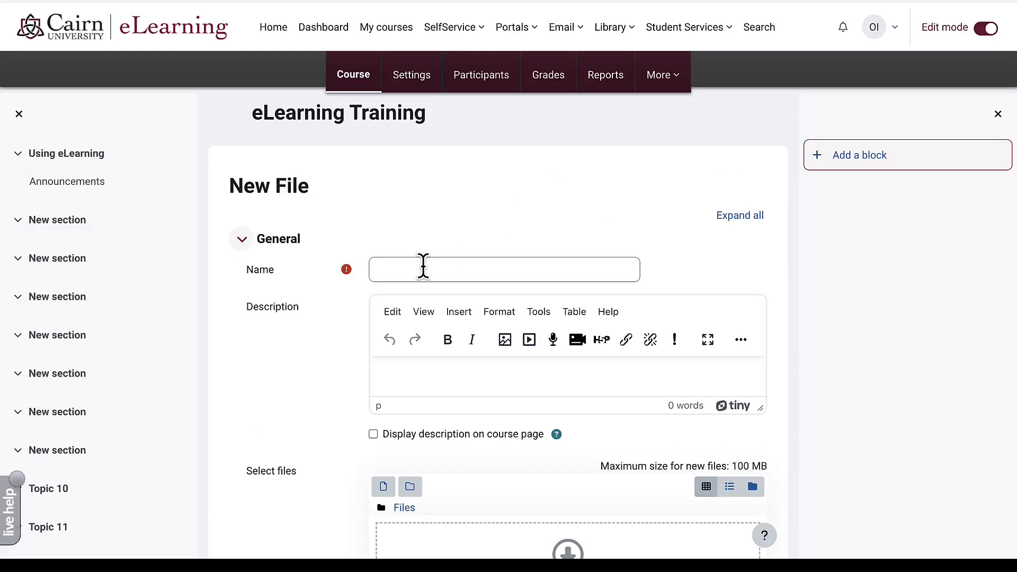
- Name the file resource 'Course Syllabus' and upload the EDL 742 syllabus PDF
click(423, 268)
text(Course Syllabus)
scroll(310, 375, down, 2)
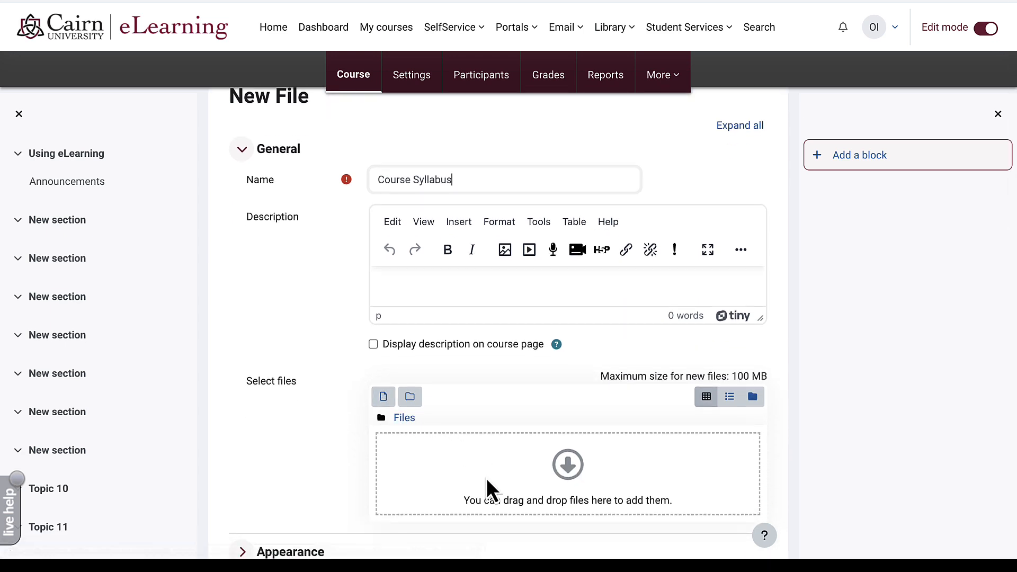
click(384, 400)
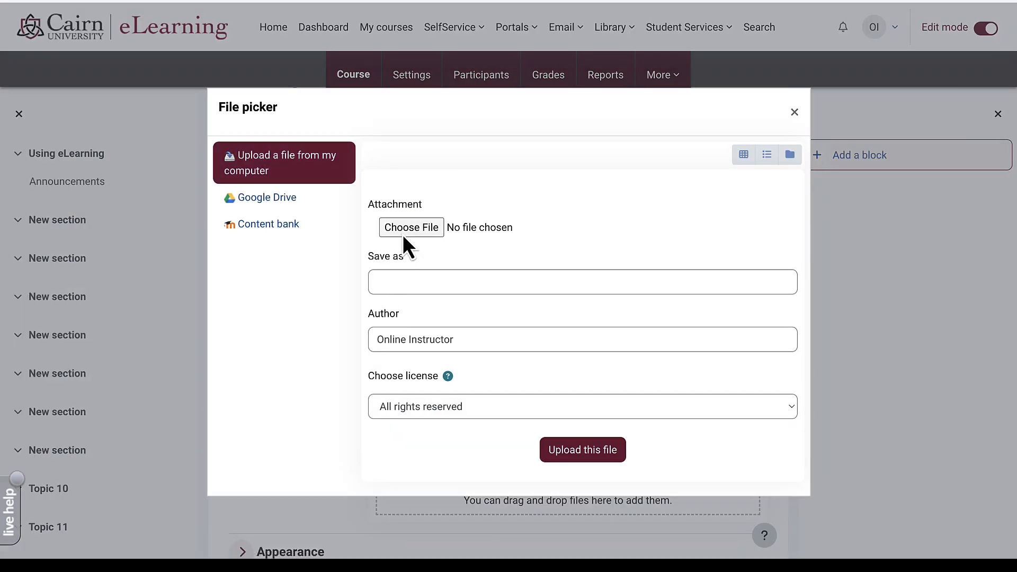
click(411, 228)
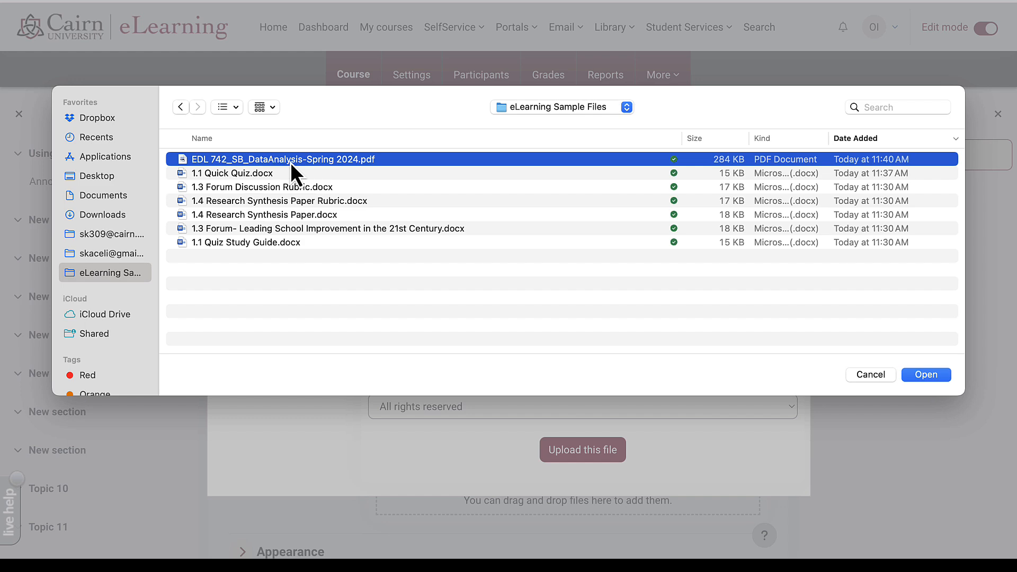
click(926, 374)
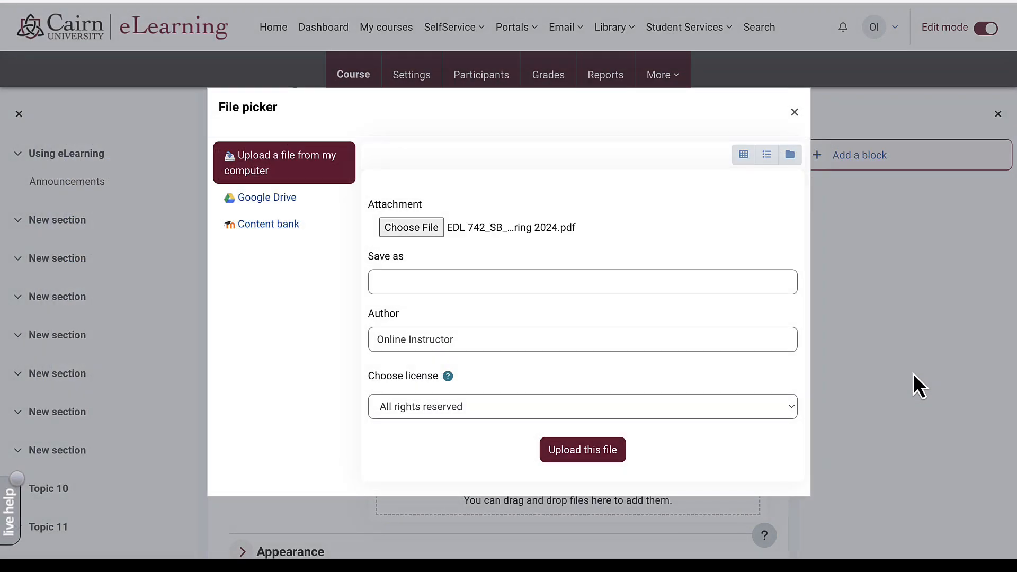
click(599, 454)
- Save the resource, return to the course, and open the new Course Syllabus file
scroll(317, 461, down, 6)
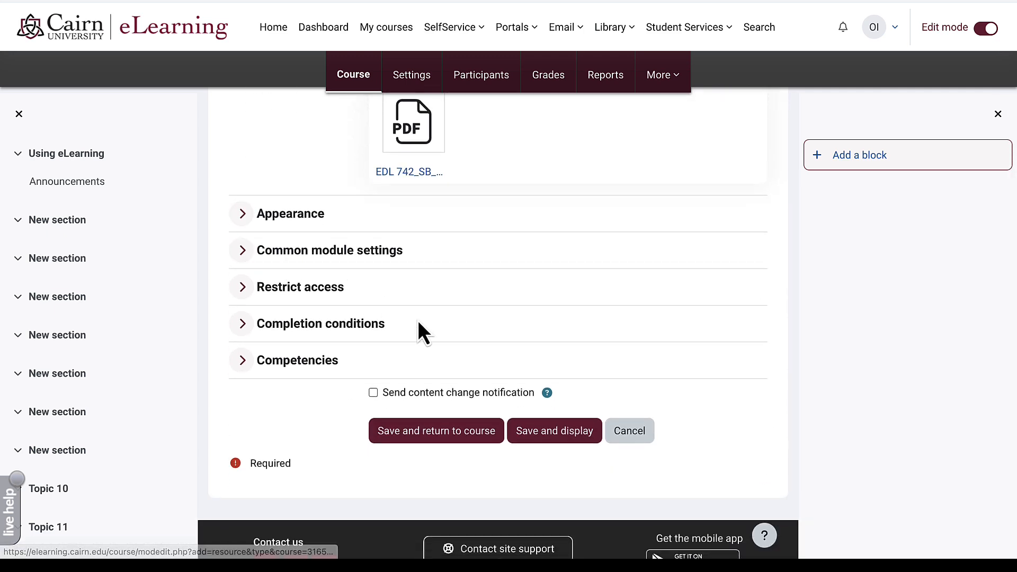
click(448, 439)
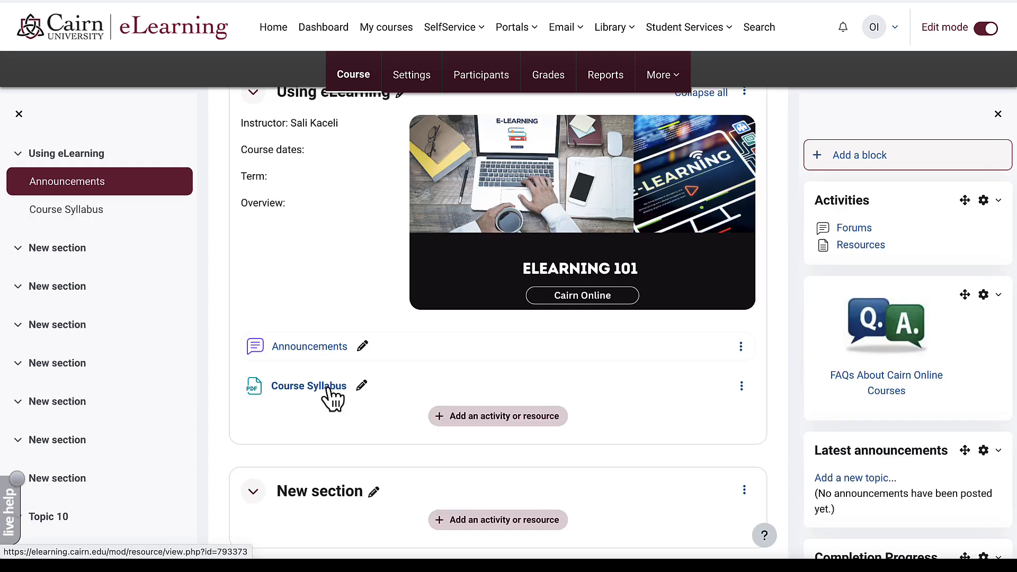
click(326, 389)
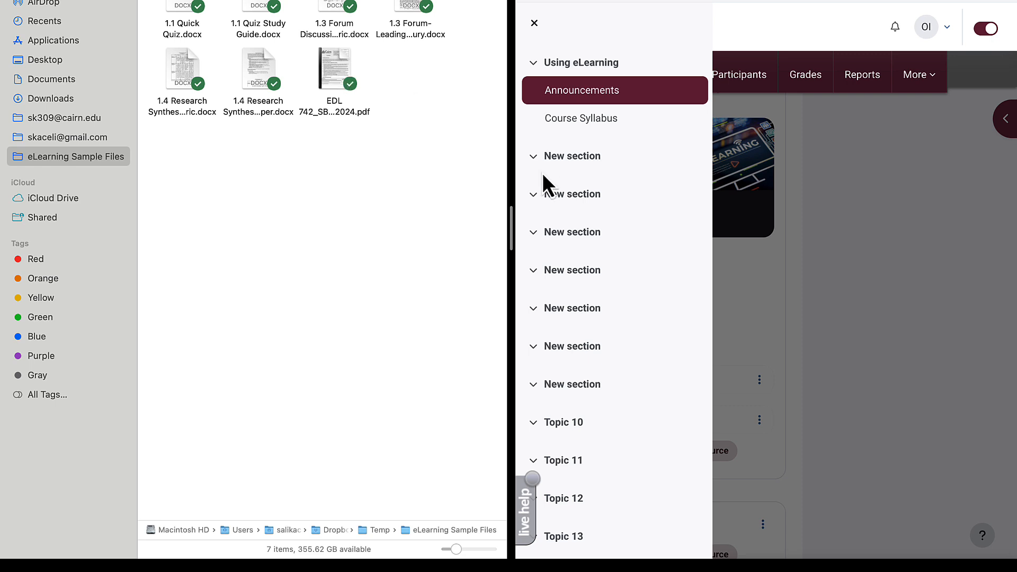
- In split view, drag the EDL 742 SB DataAnalysis-Spring 2024 PDF into the Using eLearning section
drag(511, 233, 409, 231)
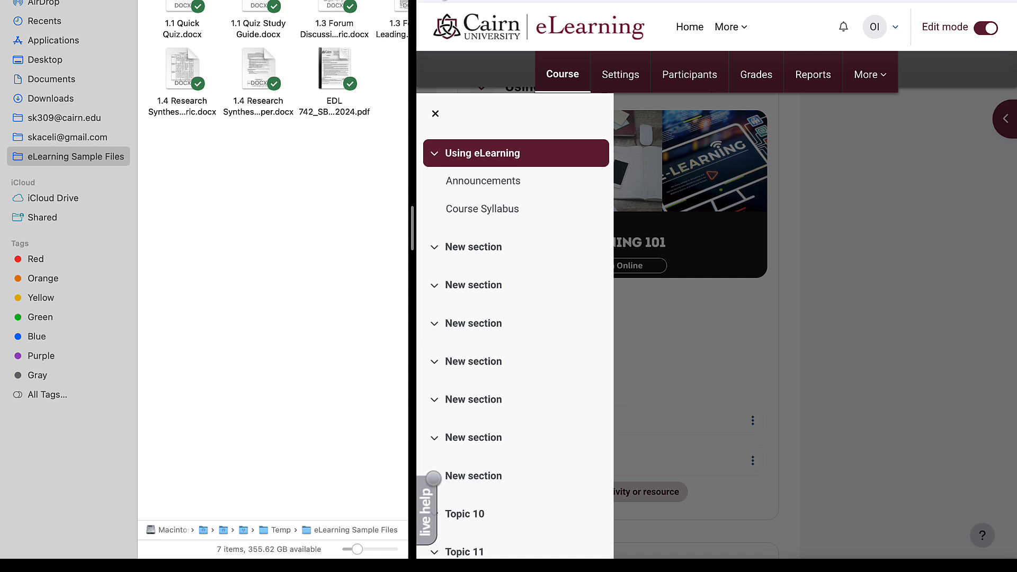
mouse_move(342, 81)
click(870, 253)
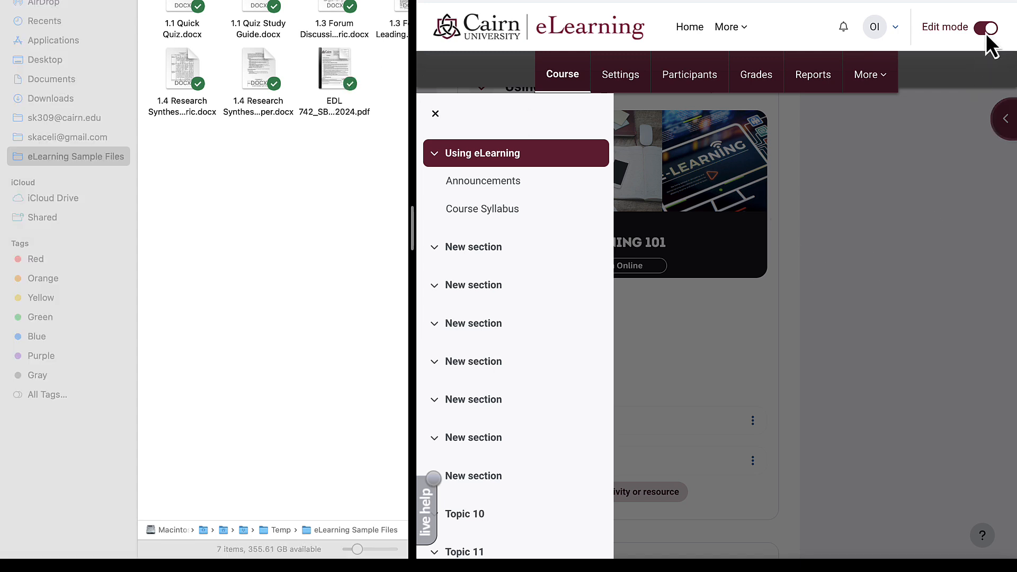
click(332, 61)
drag(691, 178, 579, 192)
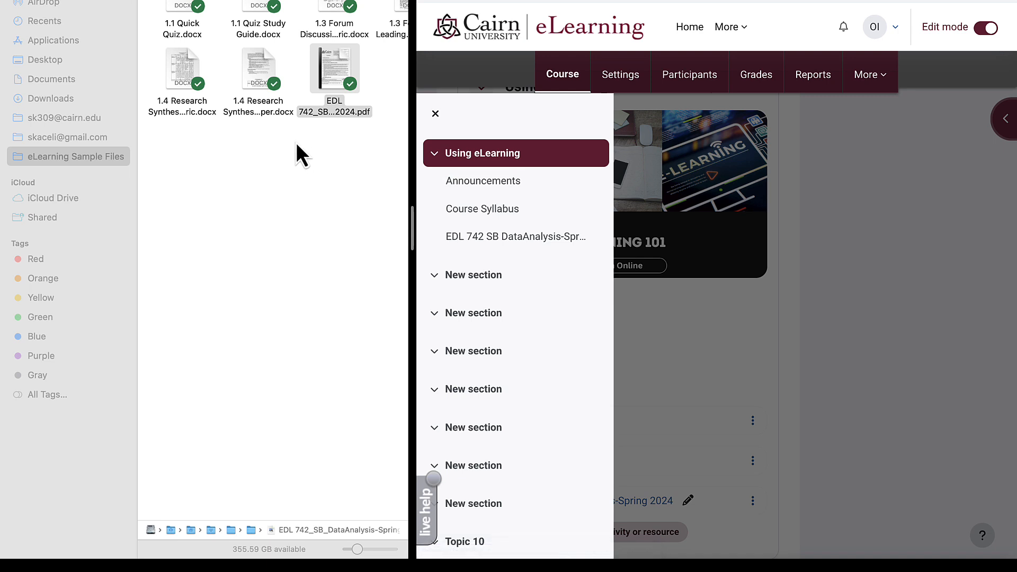
drag(255, 71, 304, 106)
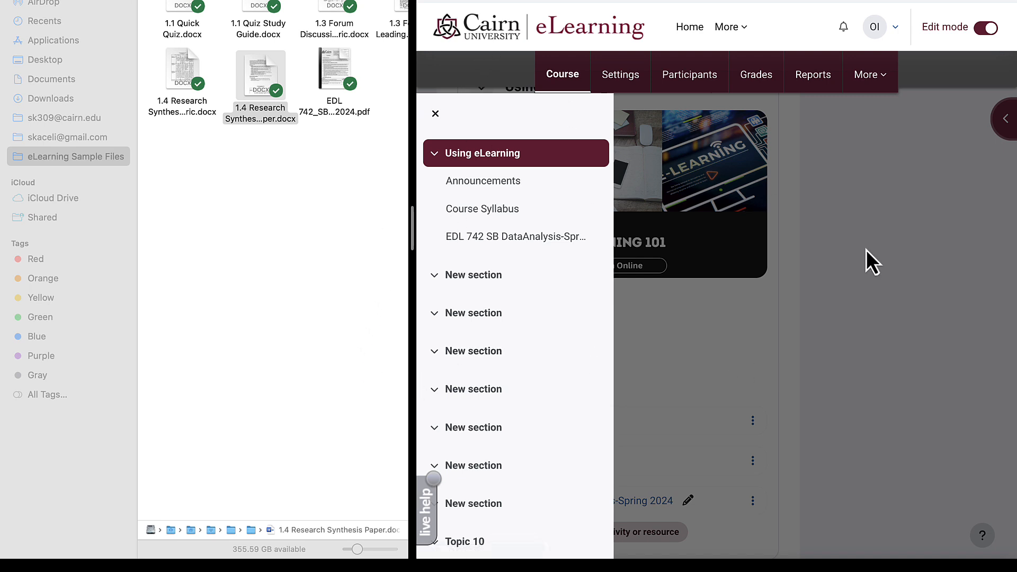
click(855, 310)
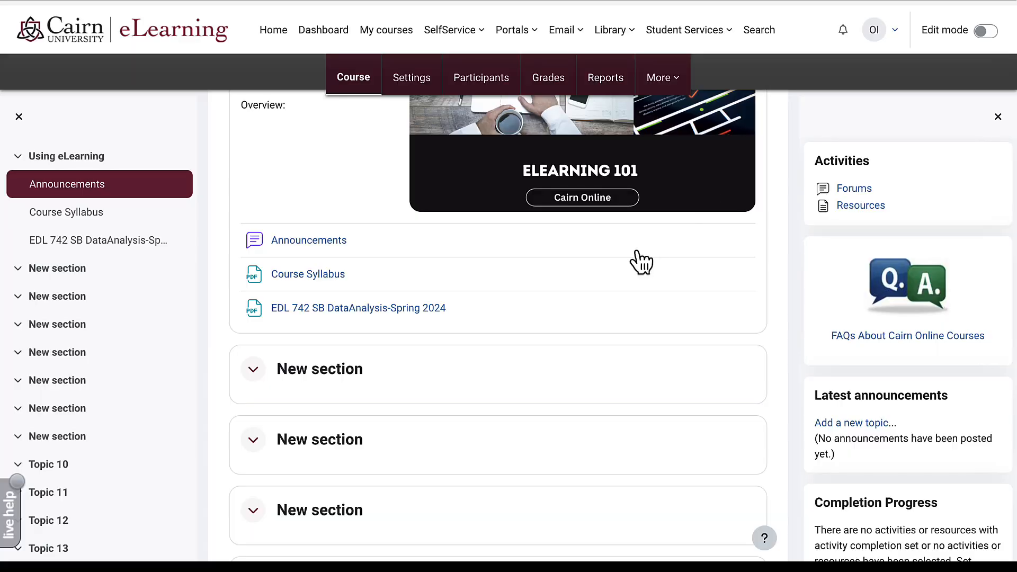
- Turn editing on and rename the first New section to 'Unit 1 - Constructing Unit Activities in eLearning'
click(986, 32)
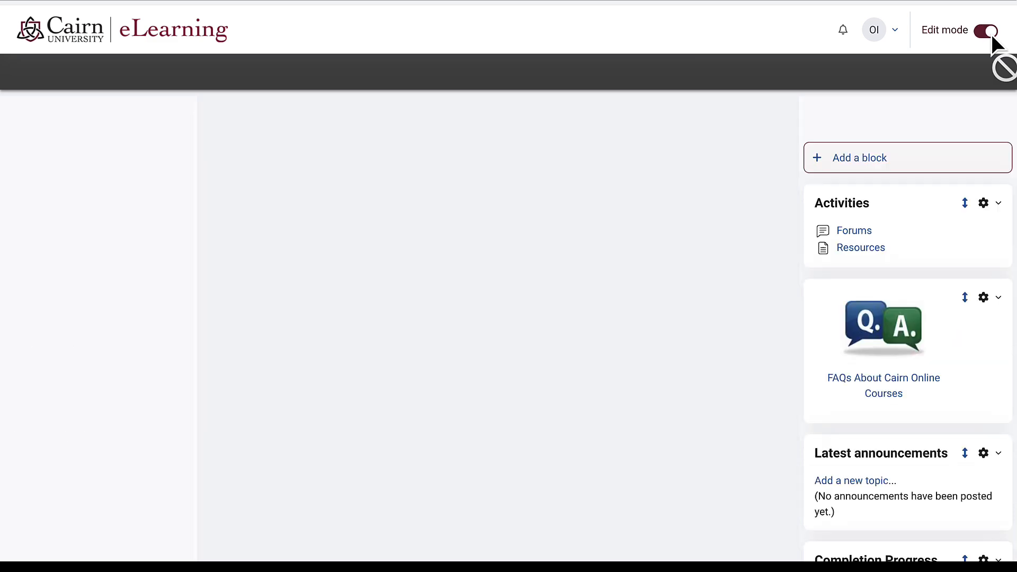
scroll(586, 215, down, 6)
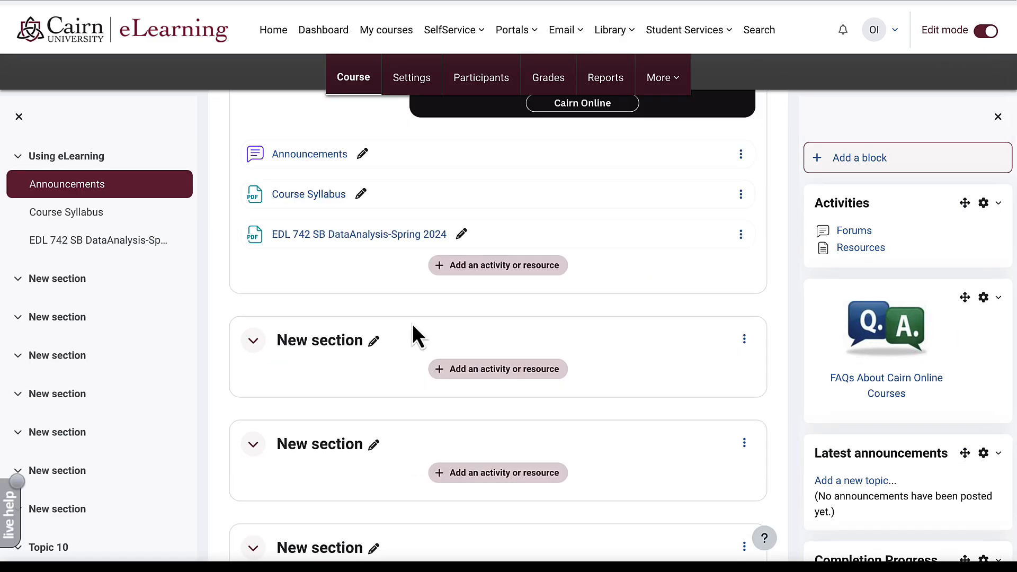
click(374, 341)
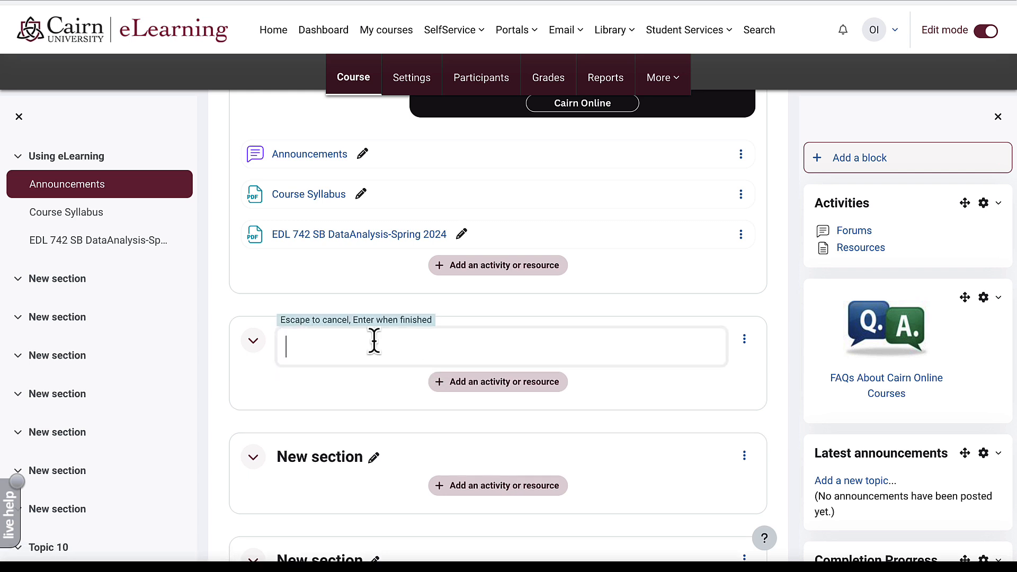
text(Unit 1)
text(- Constructing Unit Activities in eLearning)
key(Return)
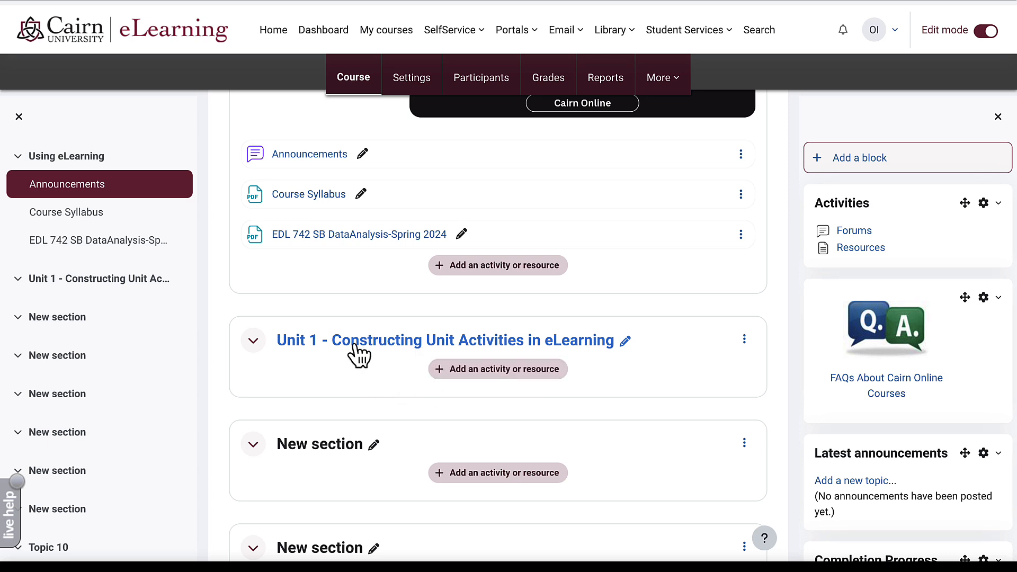
- Give Unit 1 the description 'An overview of how you create activities in eLearning.' and return to the course
click(744, 339)
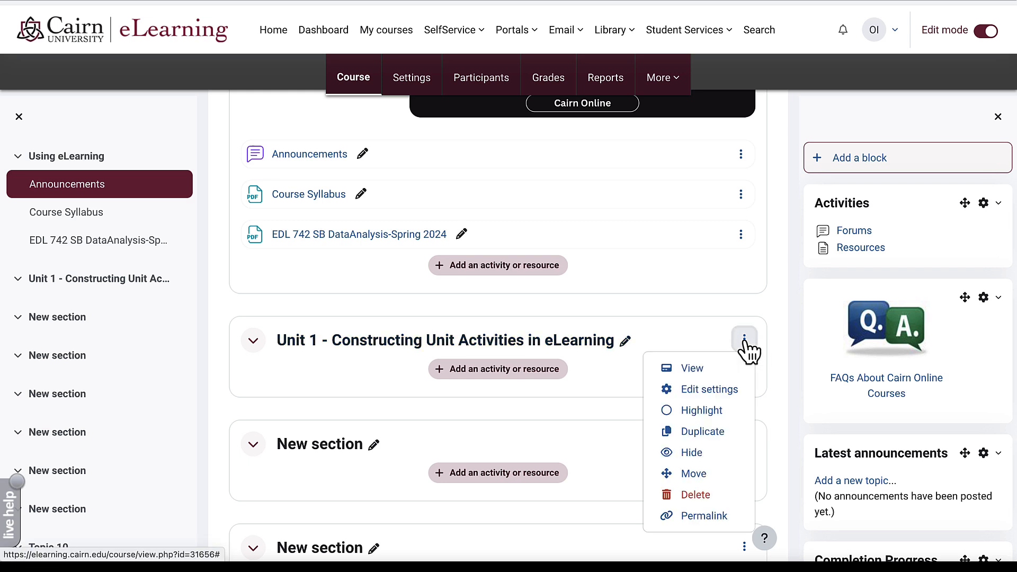
click(721, 395)
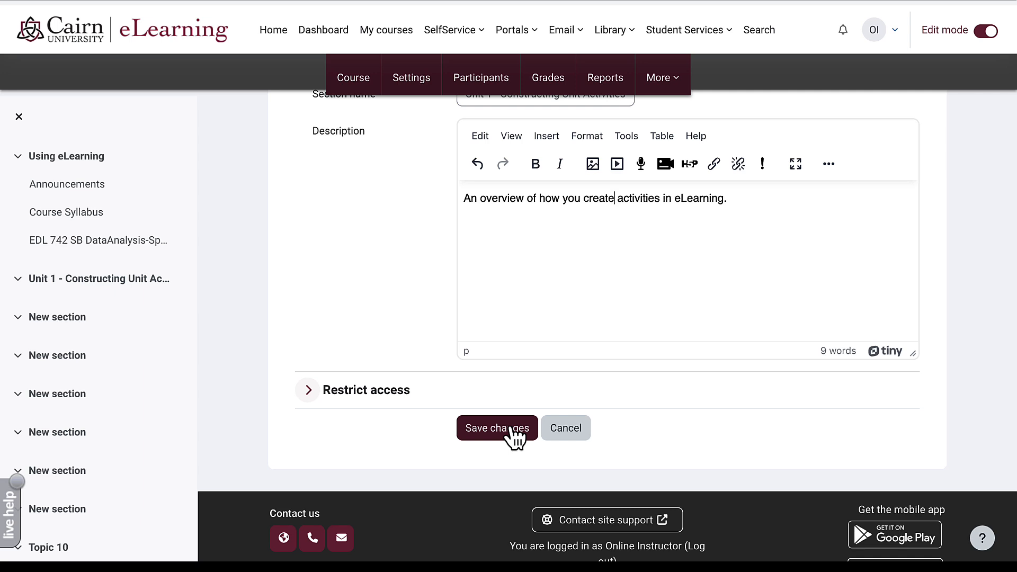
click(495, 418)
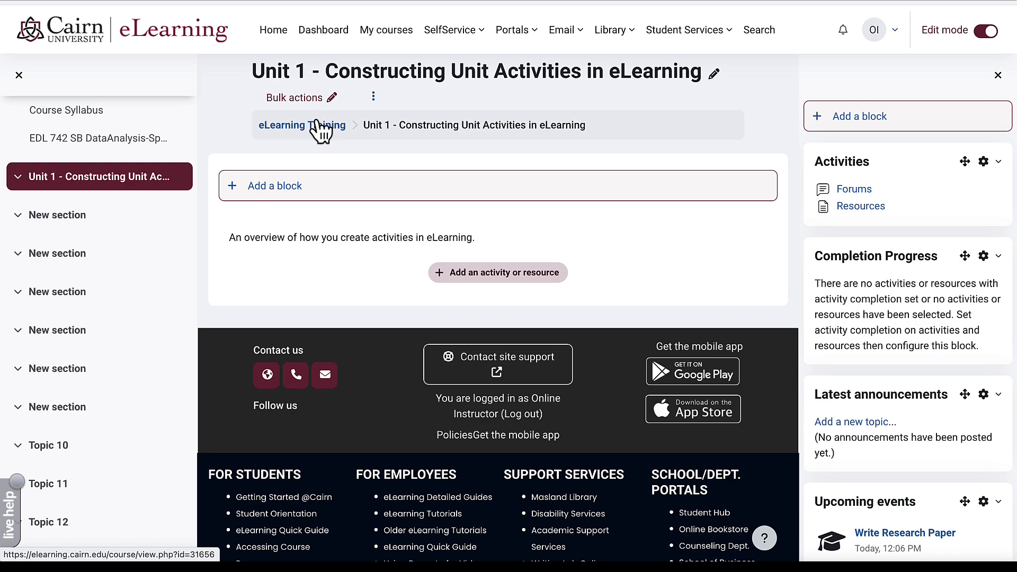
click(318, 127)
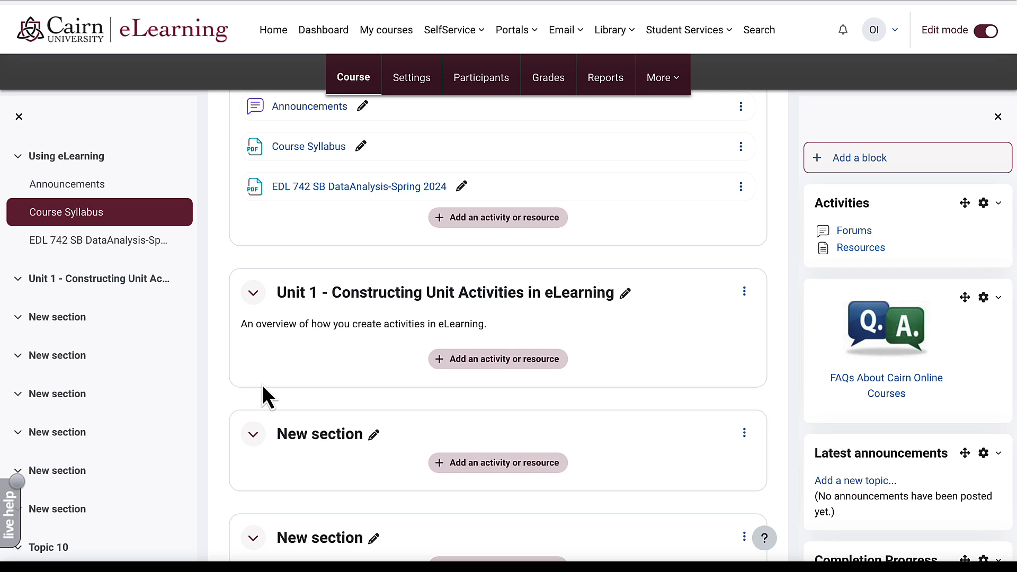
- Add a File resource to Unit 1 named 'Lecture 1' with a pasted description
click(496, 360)
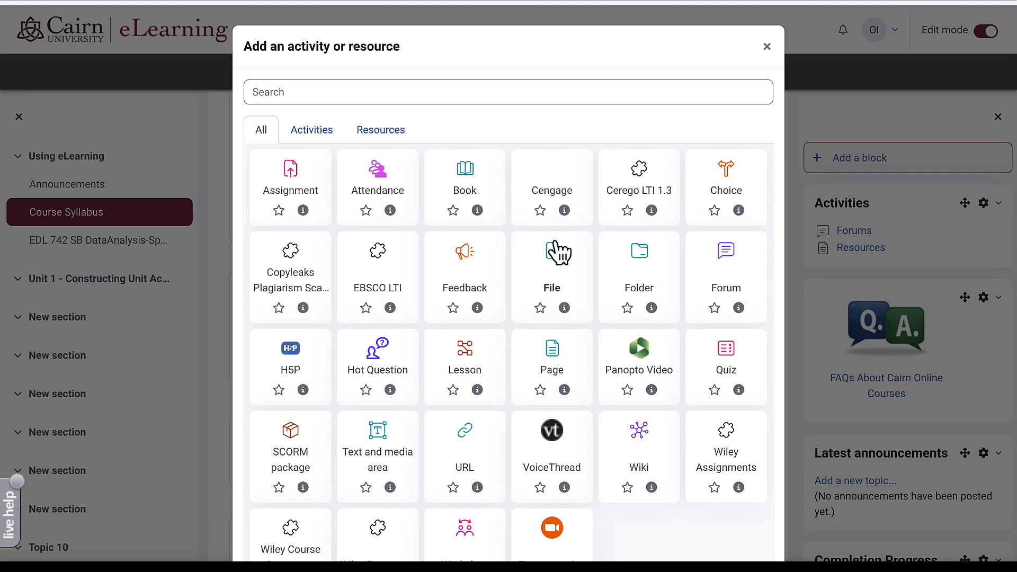
click(554, 256)
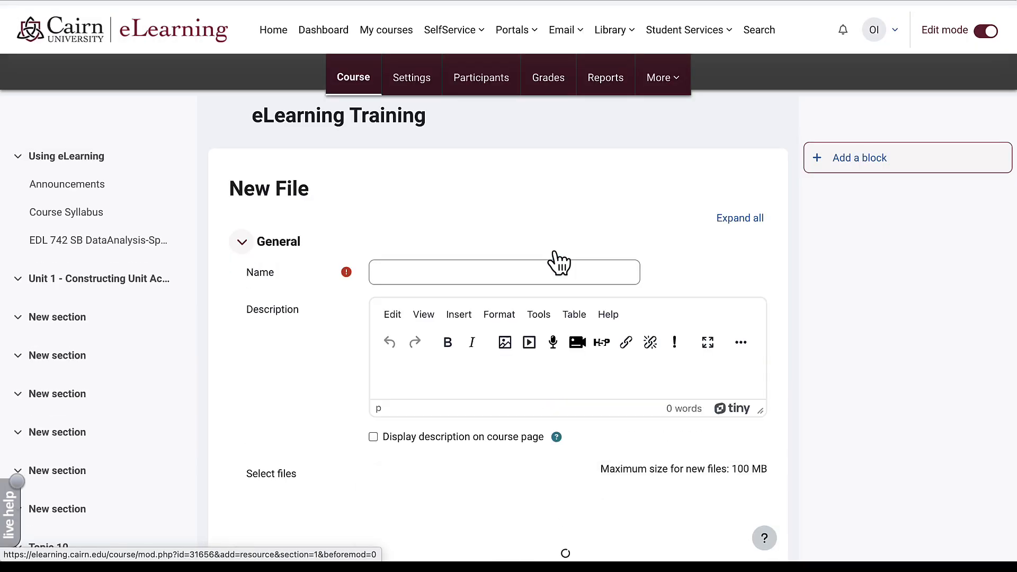
click(445, 268)
text(Lecture 1)
click(433, 365)
scroll(433, 360, down, 1)
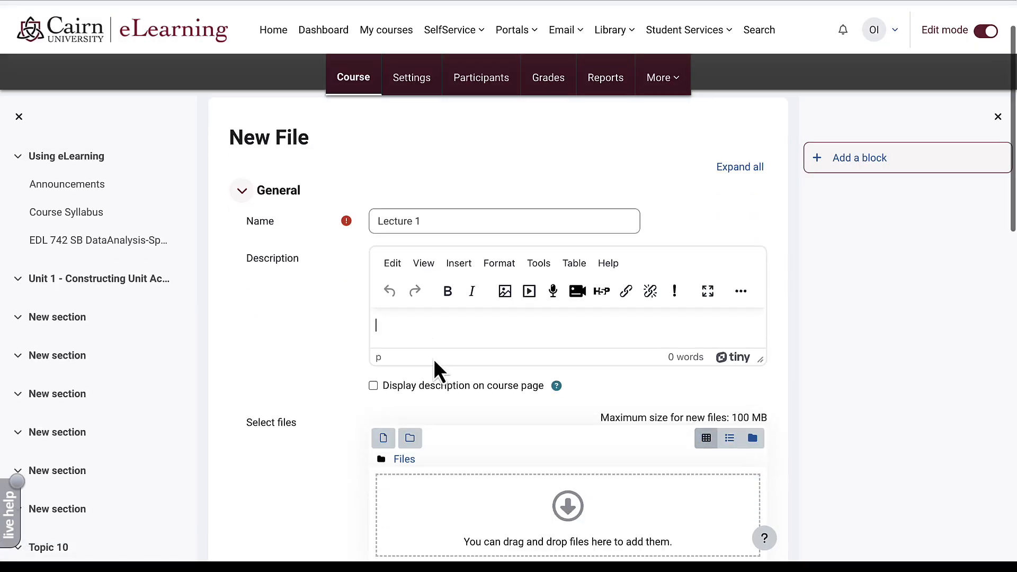
text(This is a sample lecture file in PowerPoint format.)
scroll(433, 363, down, 1)
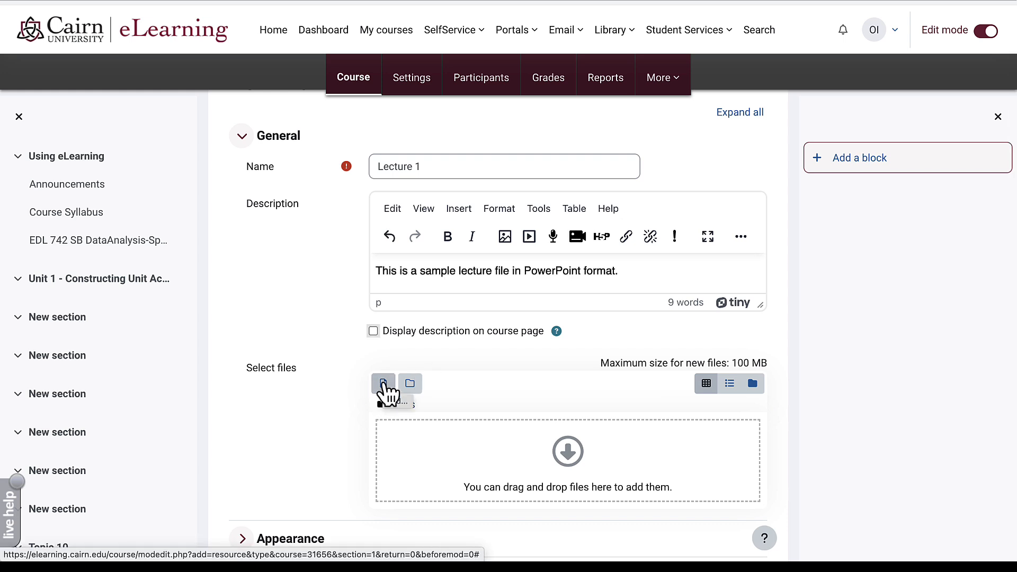
- Attach Presentation1.pptx to the Lecture 1 resource and save it back to the course
click(383, 384)
click(418, 240)
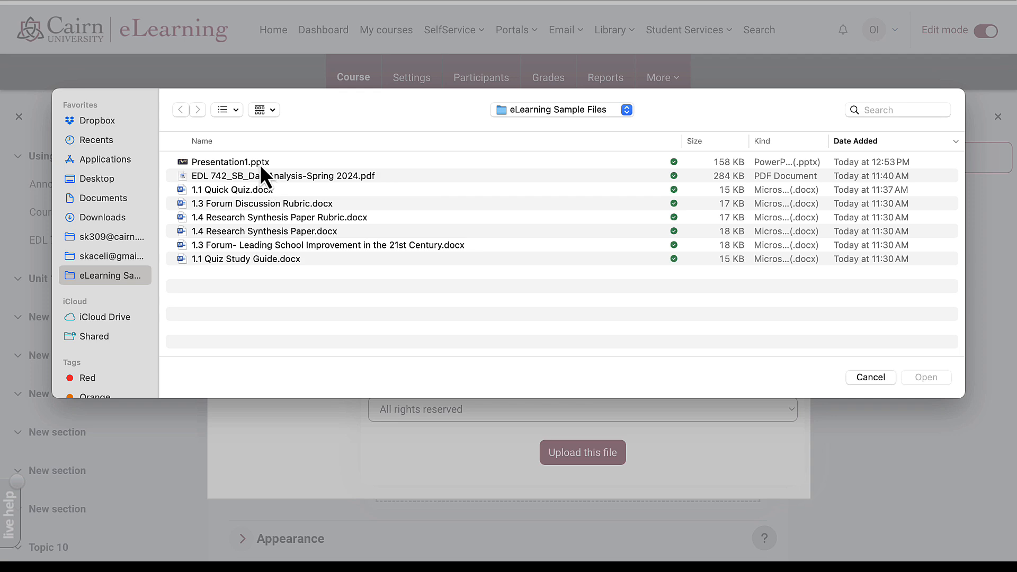
double_click(259, 165)
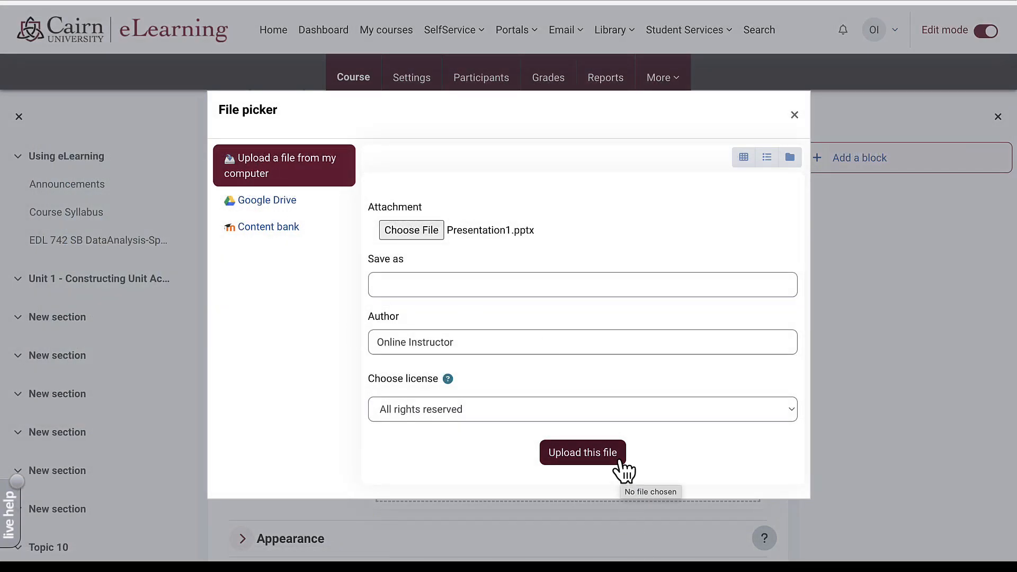
click(582, 453)
scroll(482, 457, down, 5)
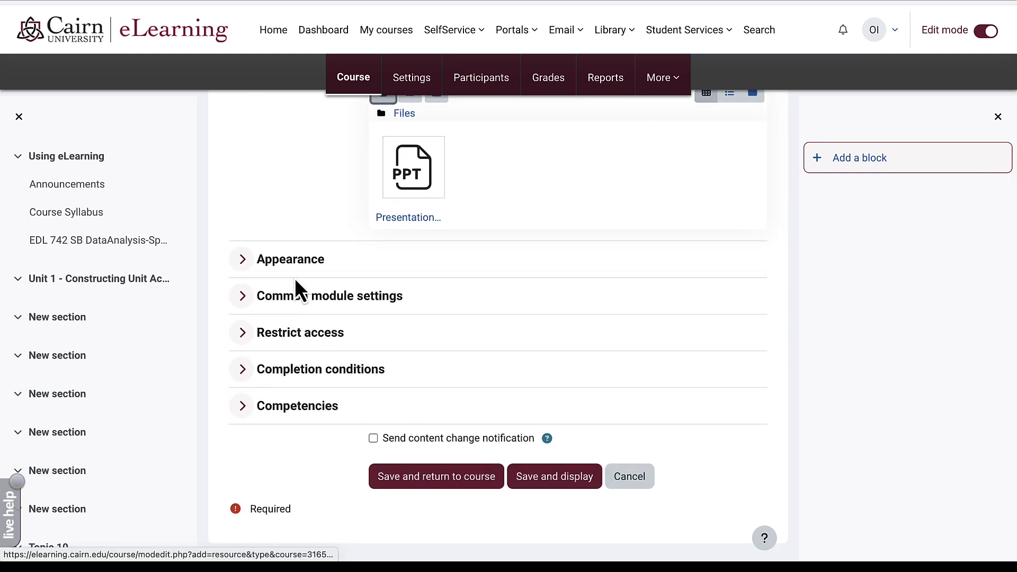
click(408, 486)
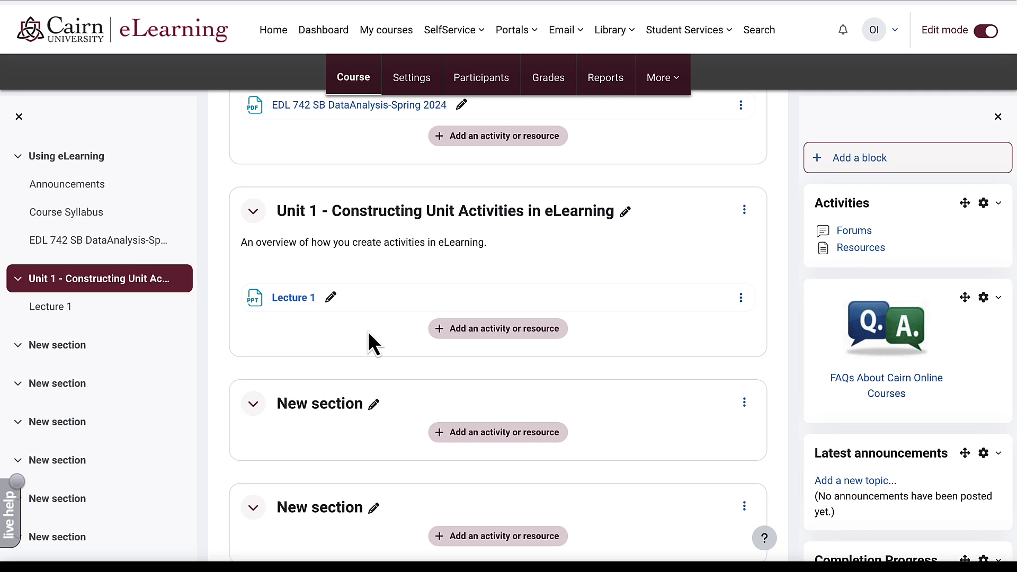
- Turn editing off and open the eLearning Training grader report
click(977, 33)
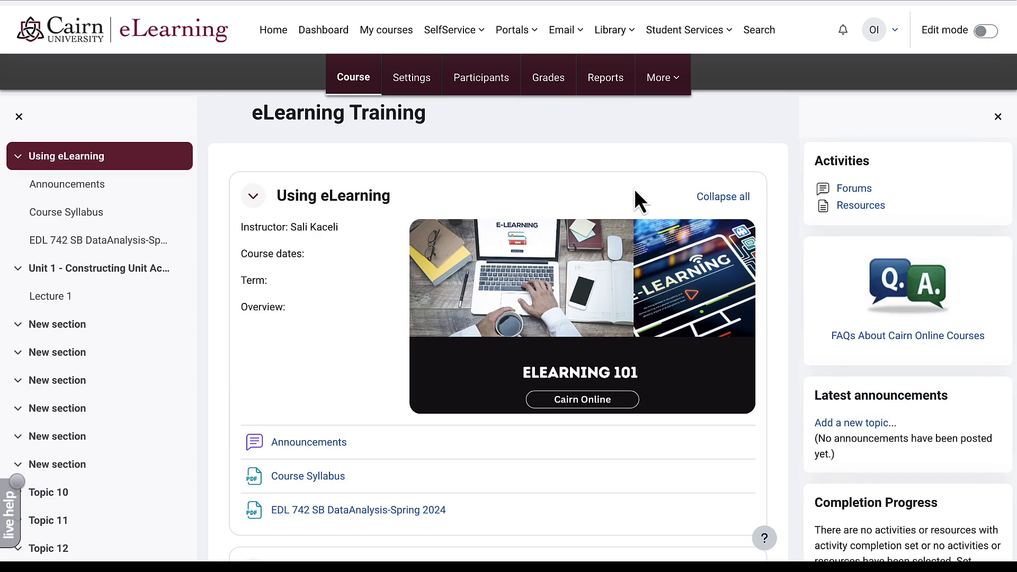
scroll(635, 190, down, 7)
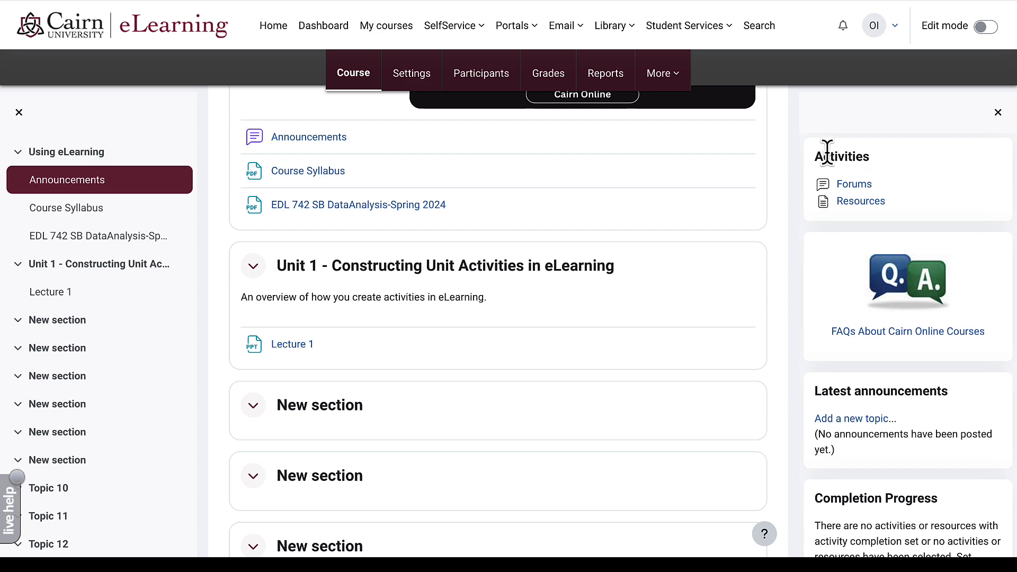
scroll(657, 185, up, 2)
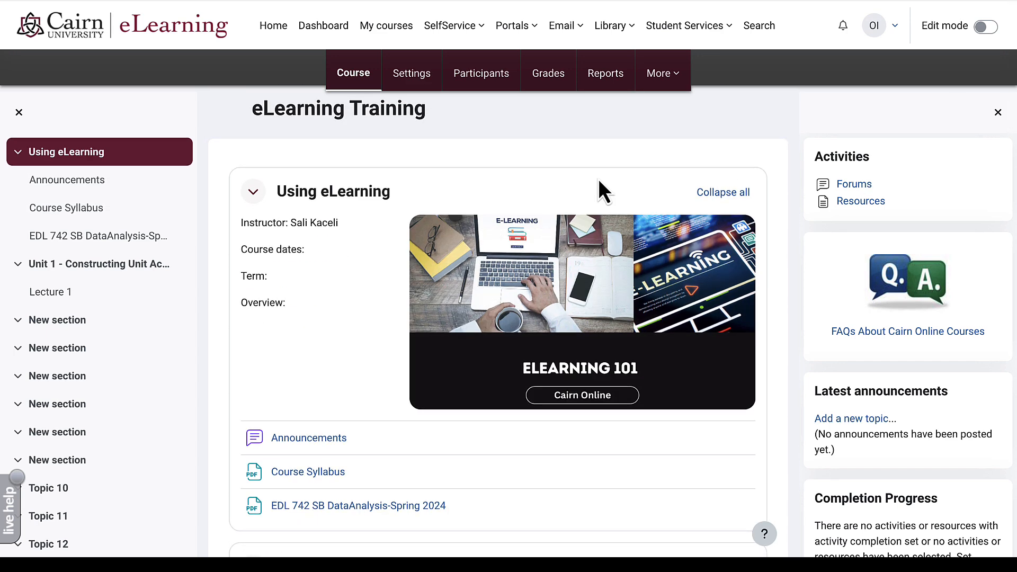
click(548, 74)
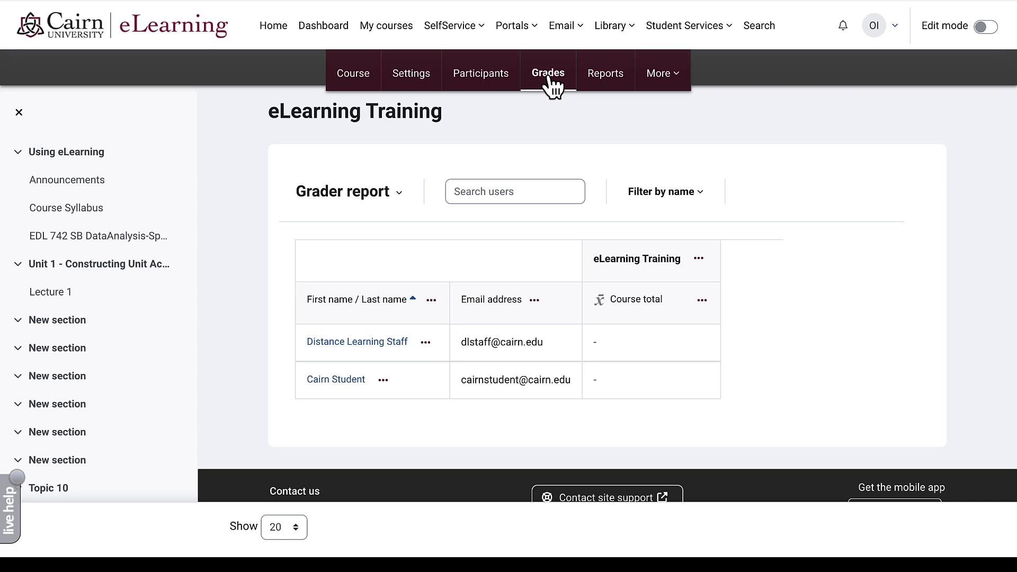
- Switch from the grader report to the Gradebook setup view
click(400, 201)
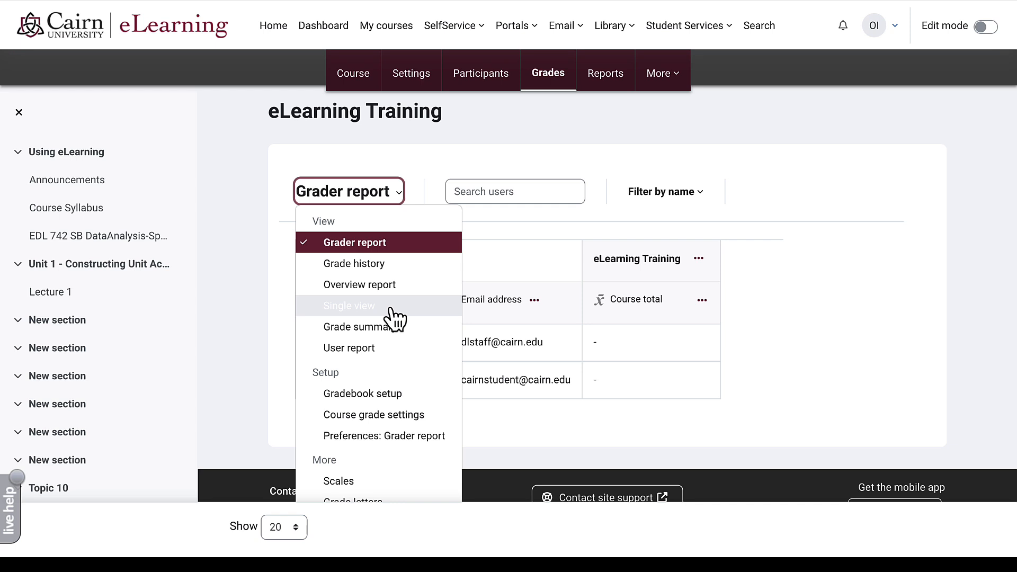
scroll(395, 317, down, 1)
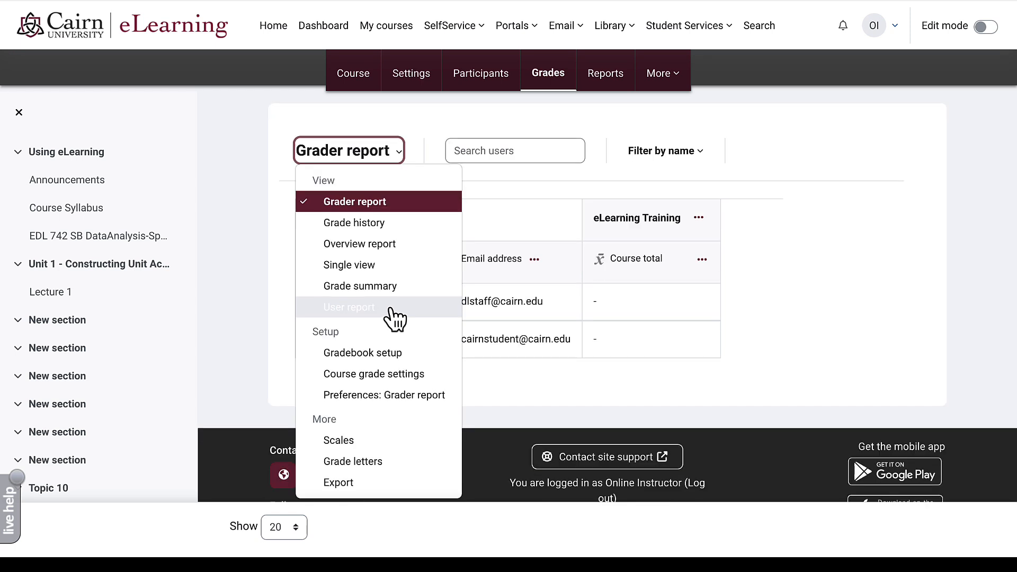
click(374, 355)
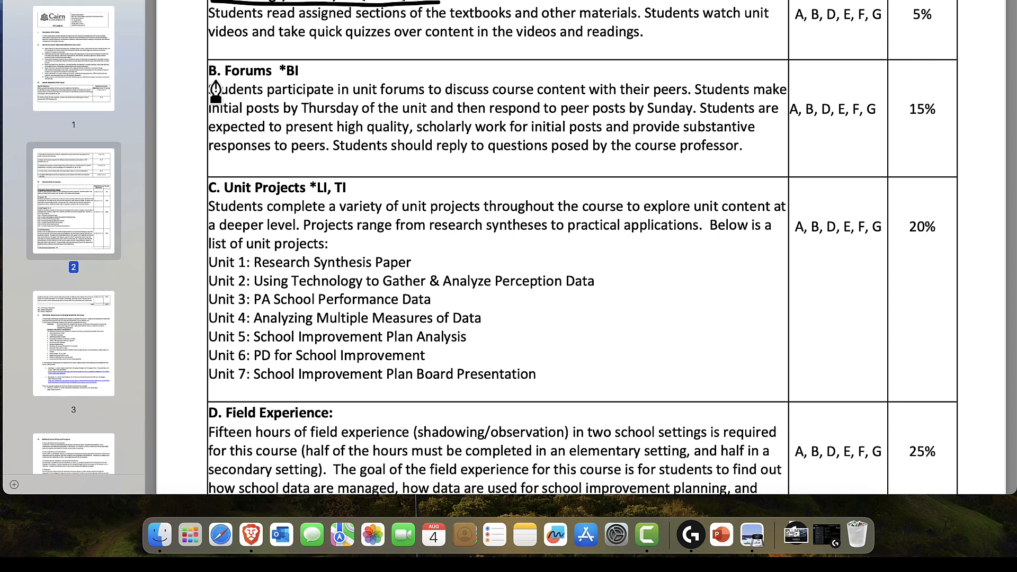
- Underline B. Forums and Unit Projects in the syllabus and circle the 15%, 20% and 5% weights
drag(201, 78, 279, 77)
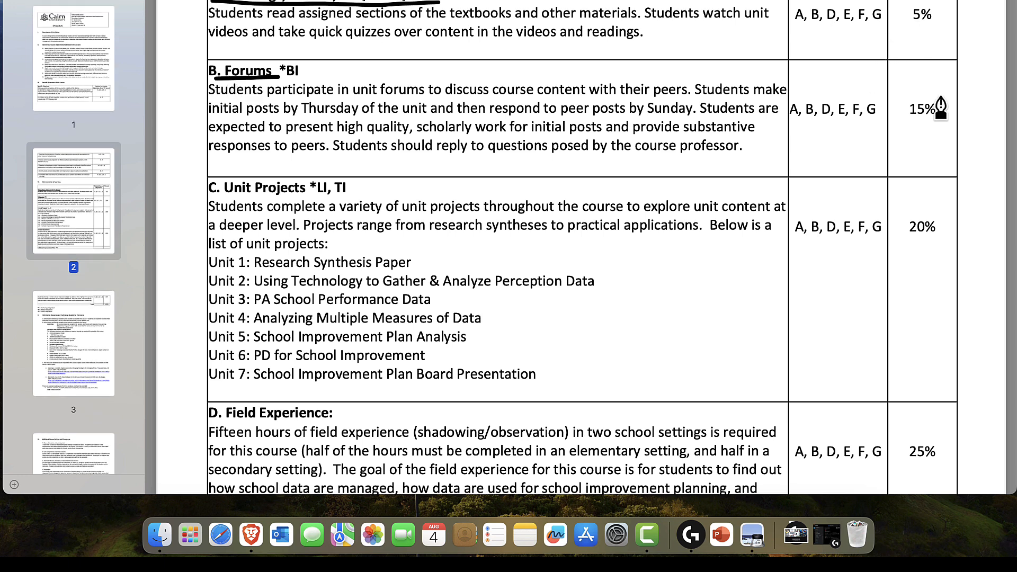
mouse_move(940, 93)
mouse_down()
mouse_move(887, 108)
mouse_move(934, 122)
mouse_move(951, 103)
mouse_move(924, 94)
mouse_up()
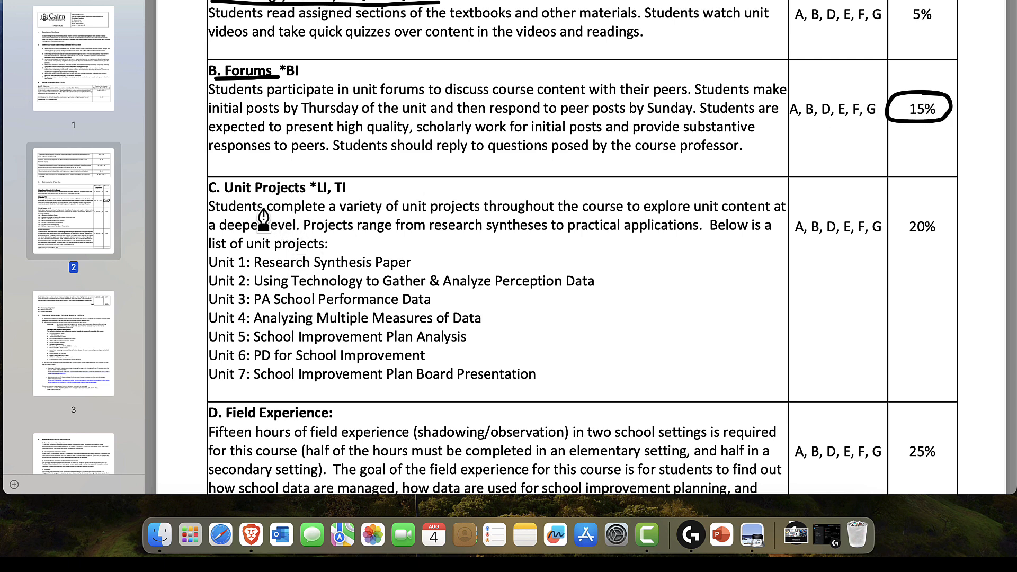
drag(224, 197, 303, 196)
mouse_move(945, 204)
mouse_down()
mouse_move(948, 227)
mouse_move(945, 206)
mouse_up()
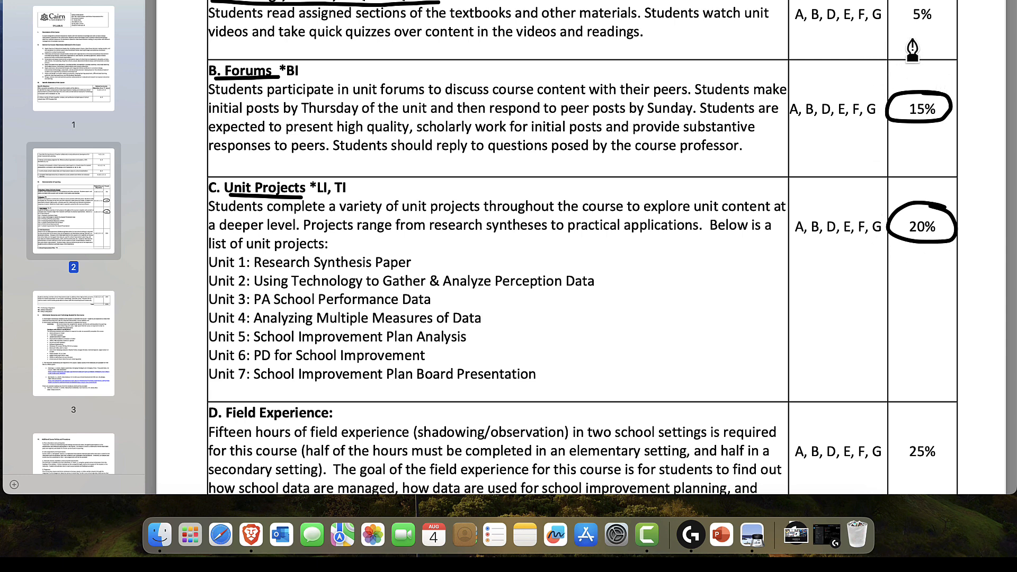
mouse_move(924, 11)
mouse_down()
mouse_move(896, 16)
mouse_move(930, 40)
mouse_move(950, 20)
mouse_move(944, 4)
mouse_up()
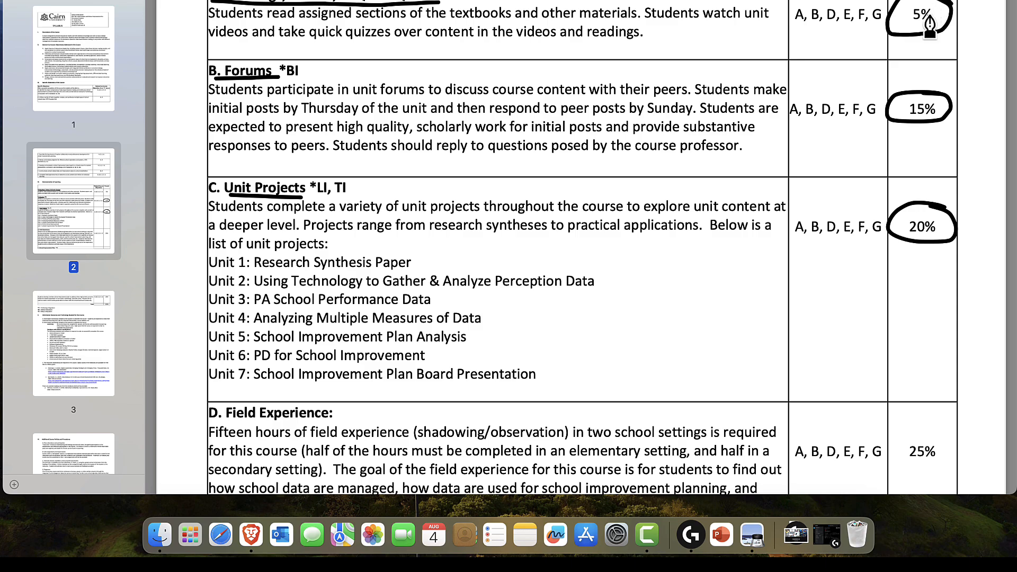
scroll(920, 97, down, 1)
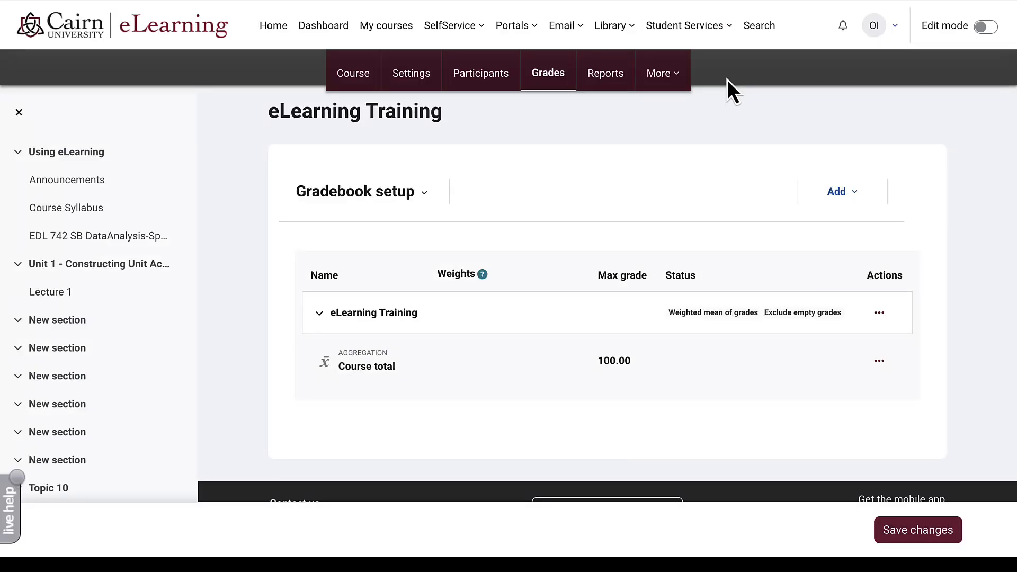
- Create a 'Reading and Quizzes' grade category aggregated by simple weighted mean of grades
click(421, 199)
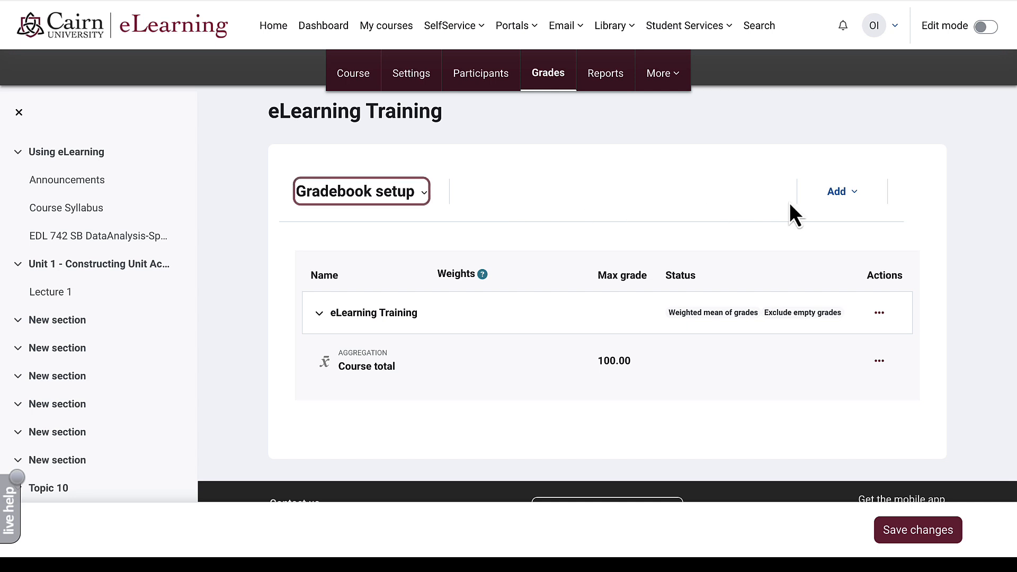
click(856, 196)
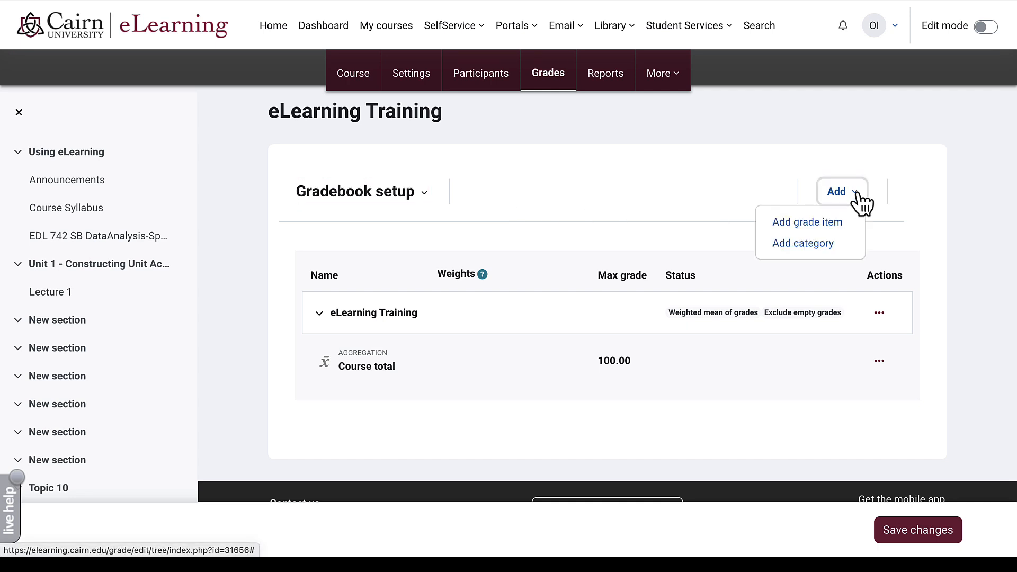
click(820, 244)
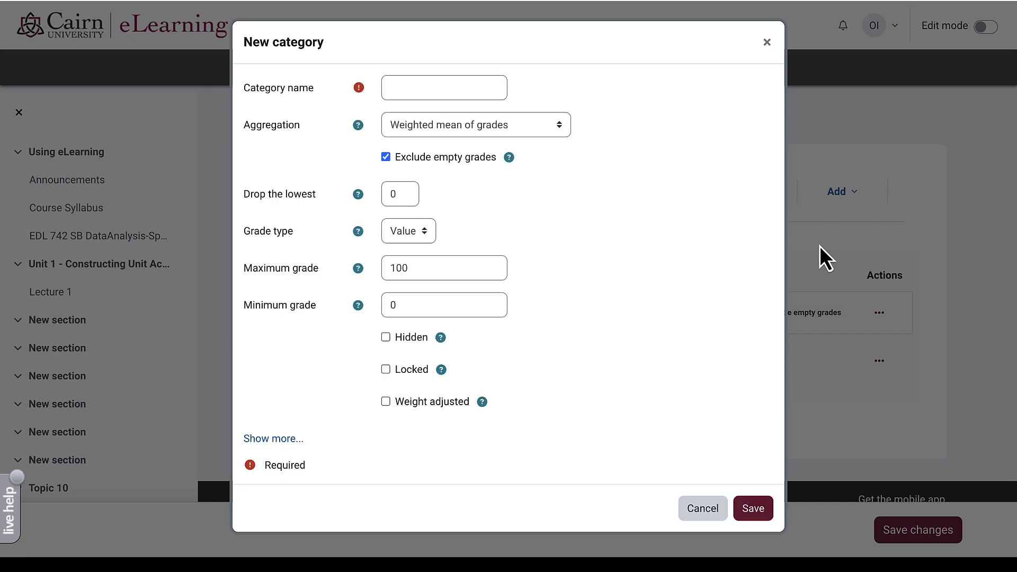
text(Reading and Quizzes)
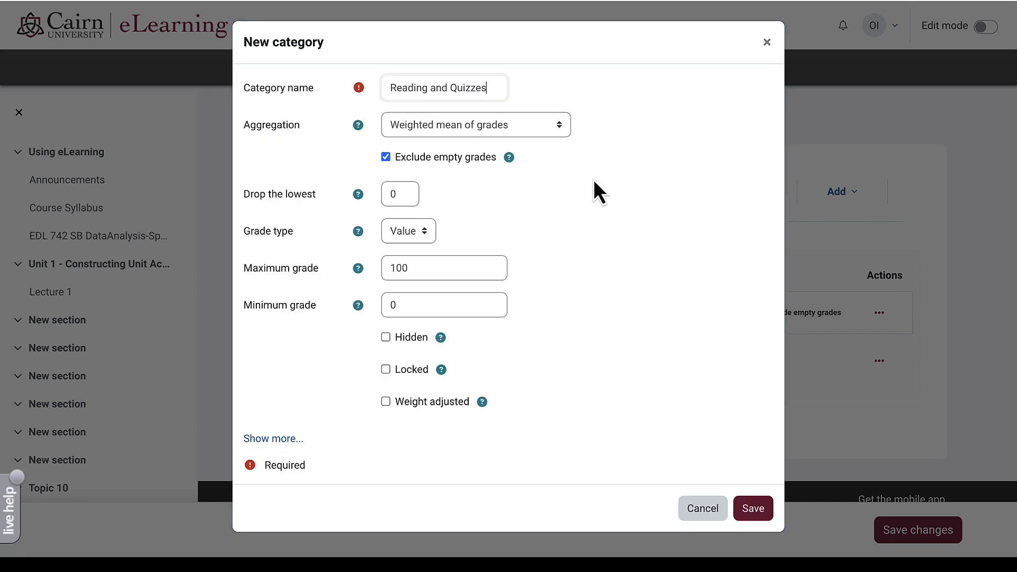
click(504, 134)
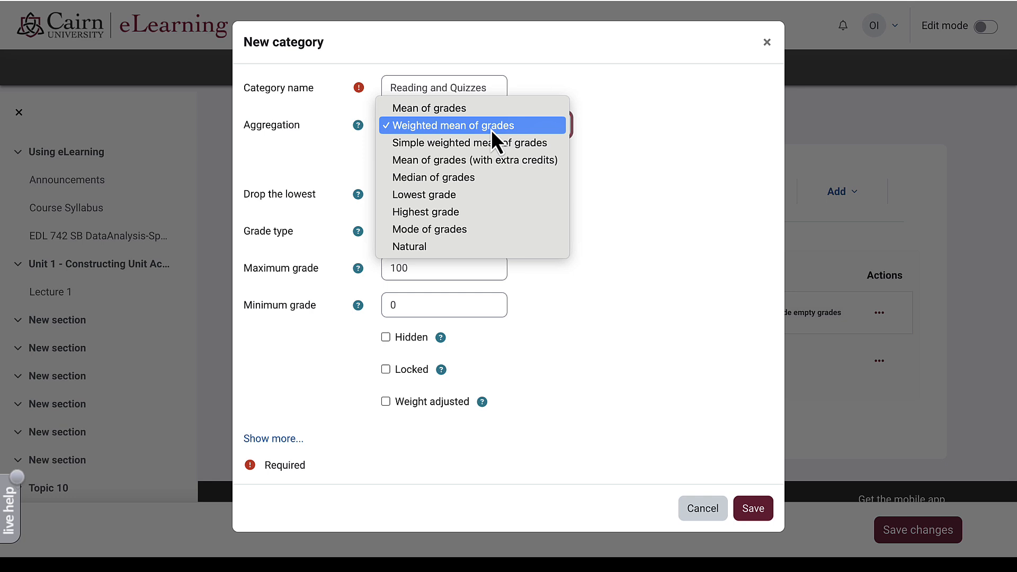
click(481, 141)
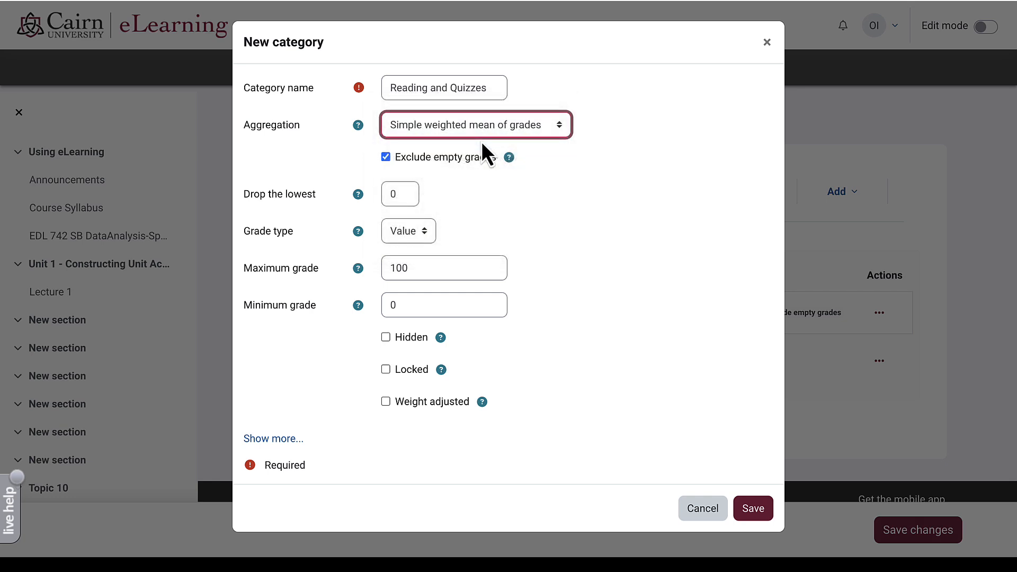
click(553, 203)
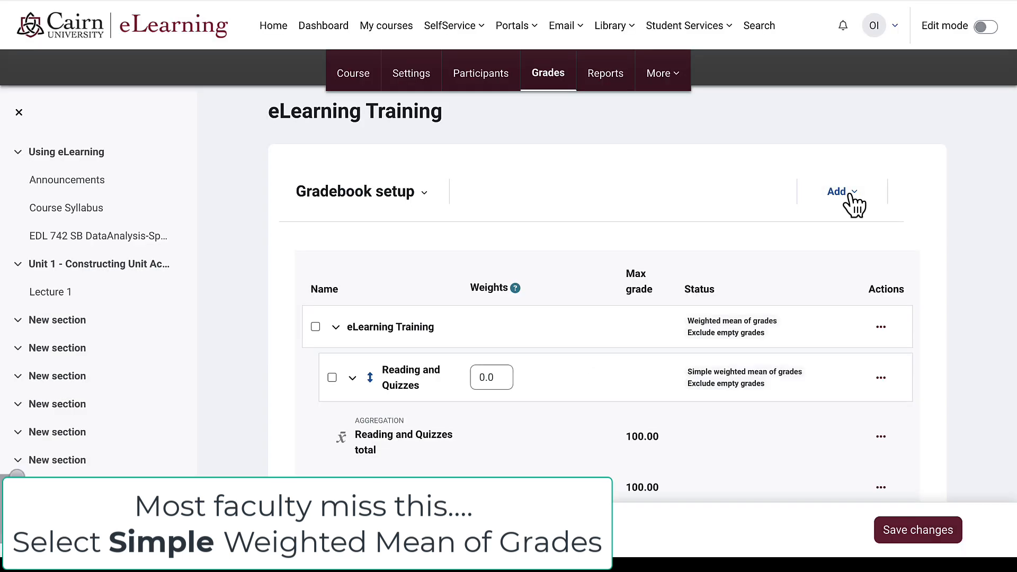
click(854, 201)
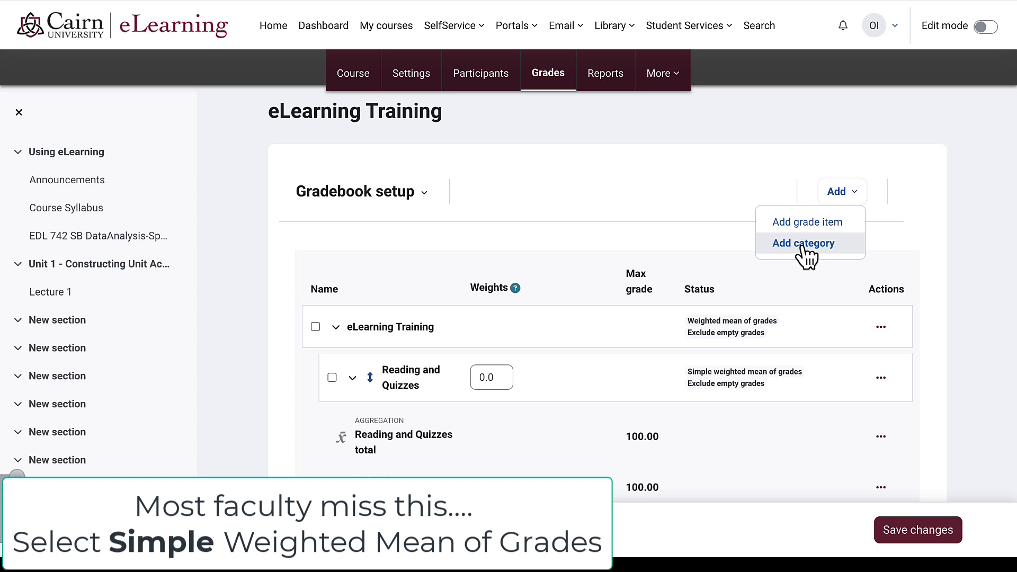
- Add a 'Forums' grade category using simple weighted mean of grades
click(802, 245)
click(441, 88)
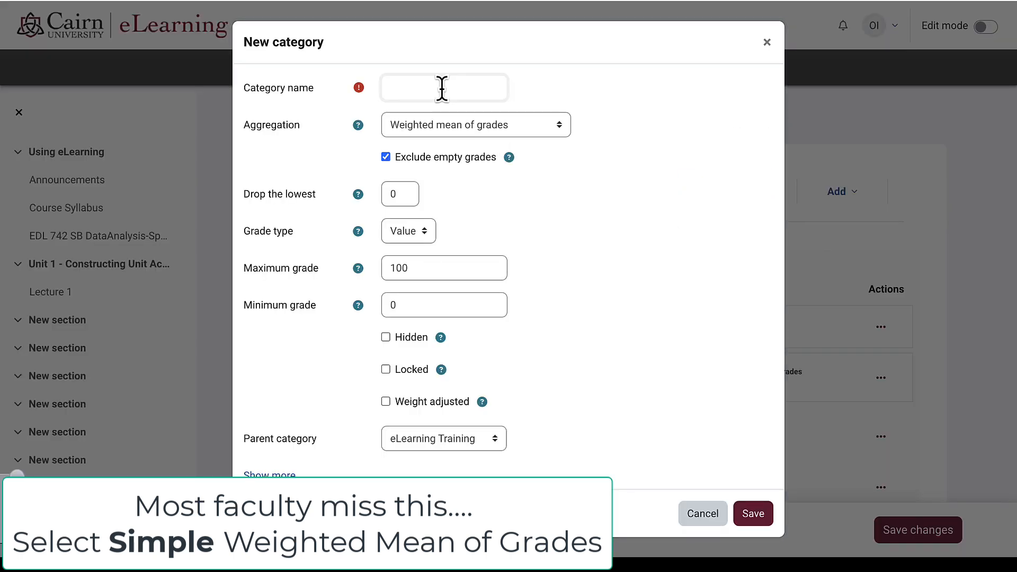
text(Forums)
click(428, 127)
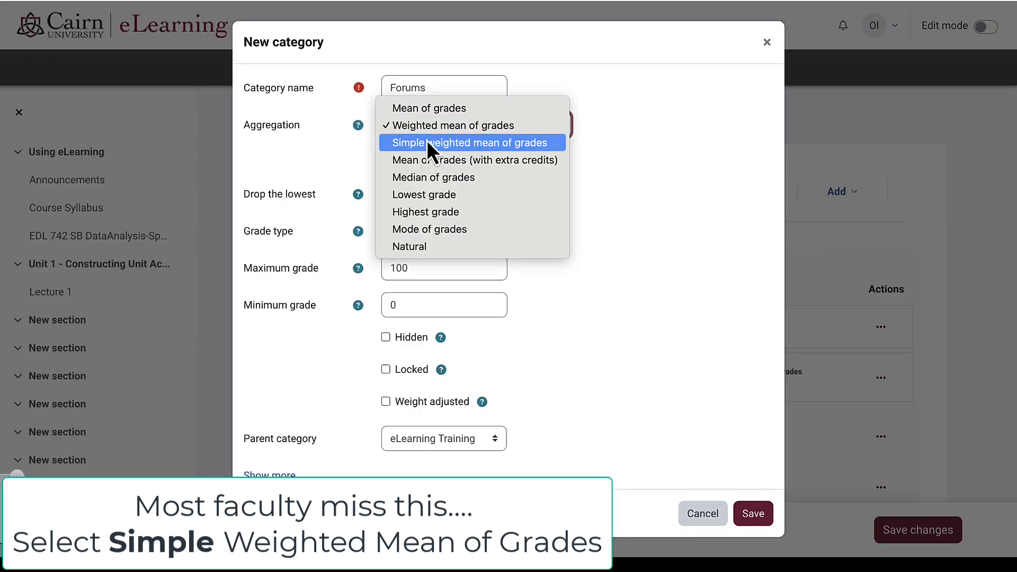
click(426, 143)
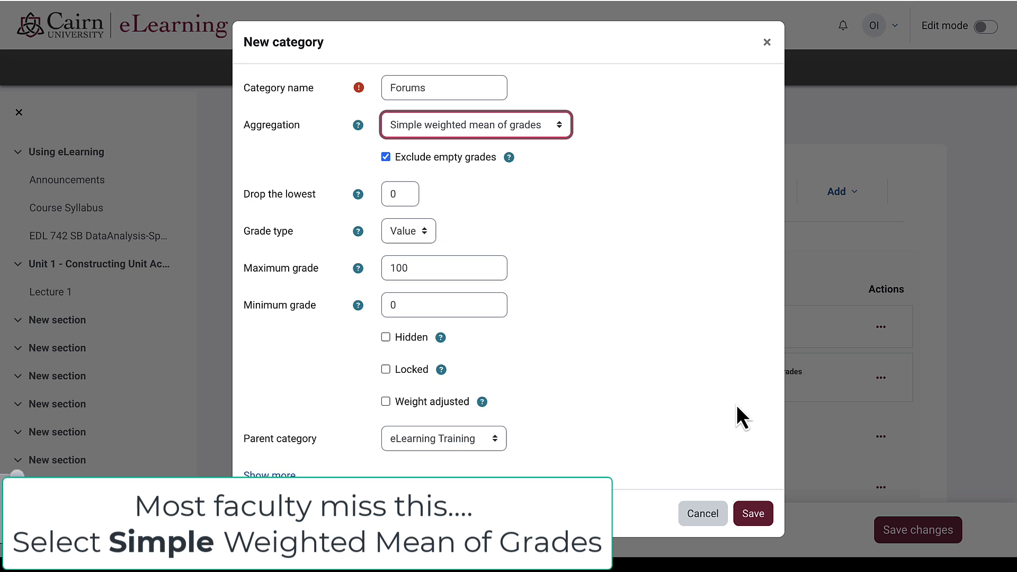
click(750, 511)
- Add the Unit Papers category using simple weighted mean of grades
click(853, 196)
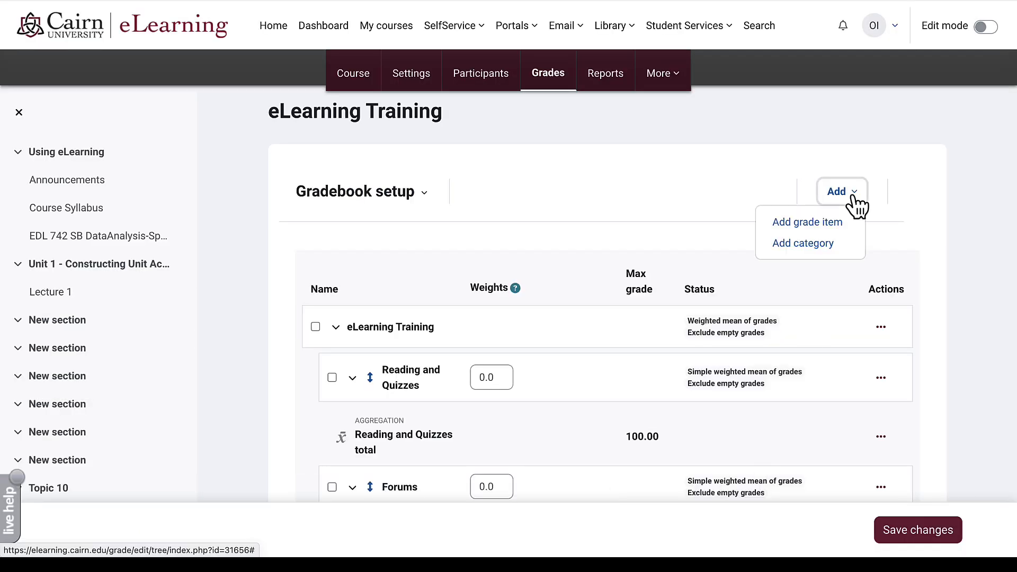
click(803, 243)
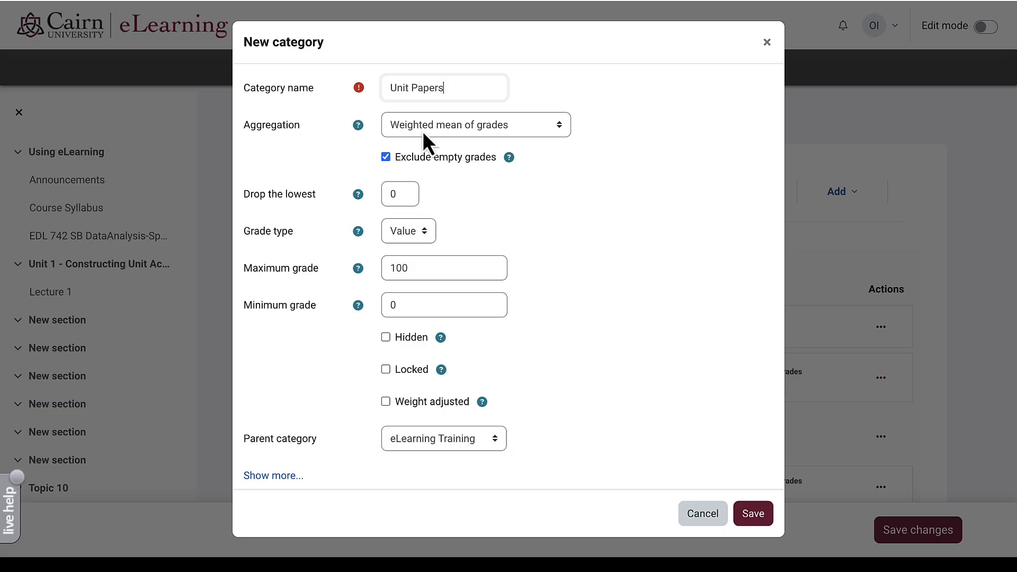
click(443, 133)
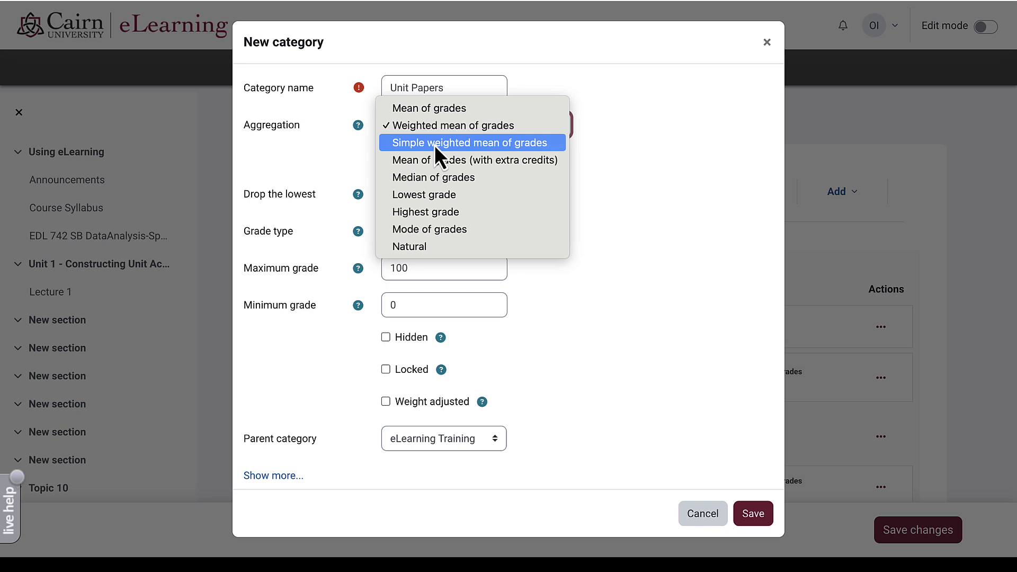
click(434, 145)
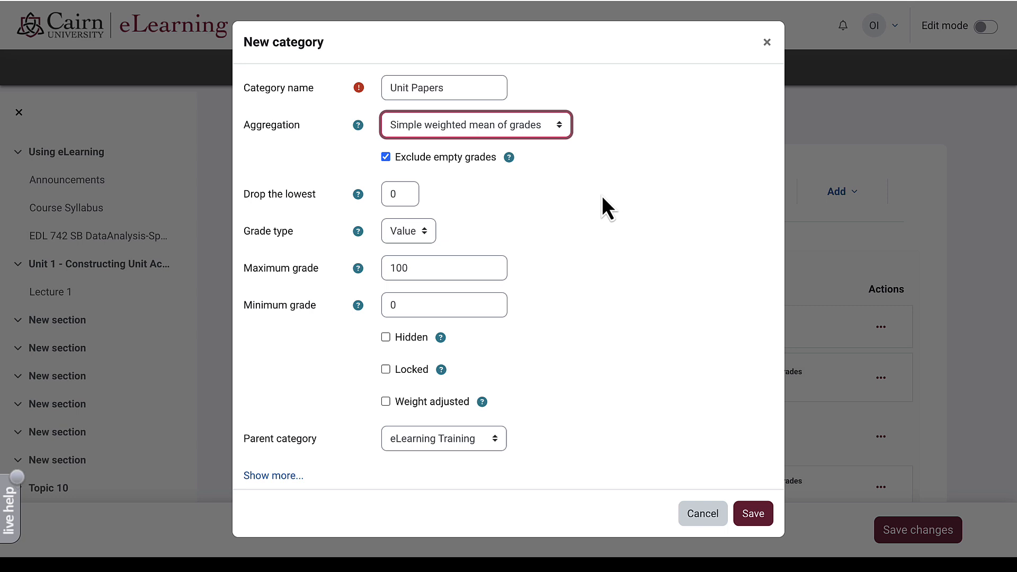
click(754, 521)
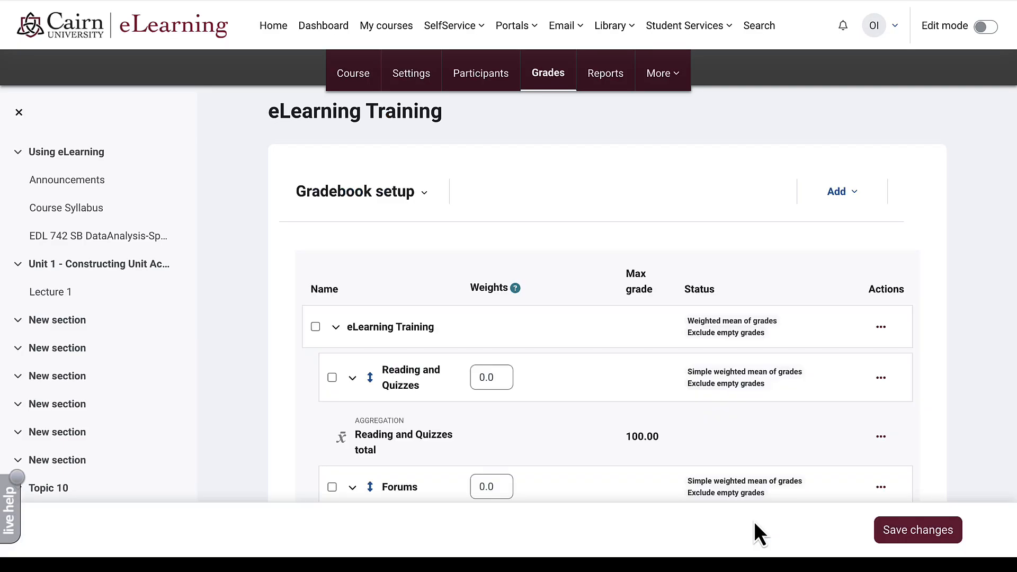
scroll(755, 517, down, 1)
scroll(755, 517, down, 4)
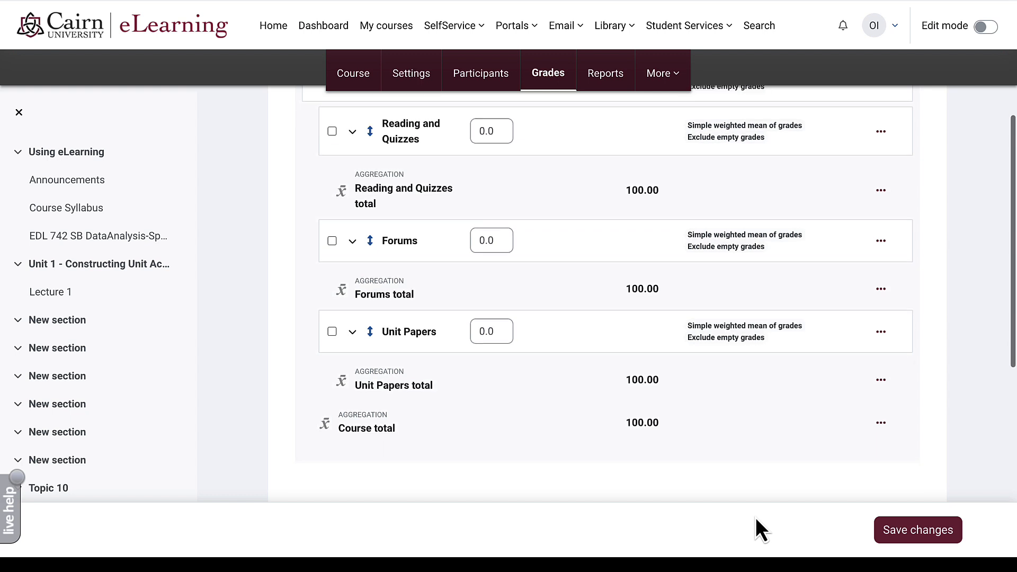
scroll(758, 509, up, 6)
- Add a 'Final Project' grade category using simple weighted mean of grades
click(839, 197)
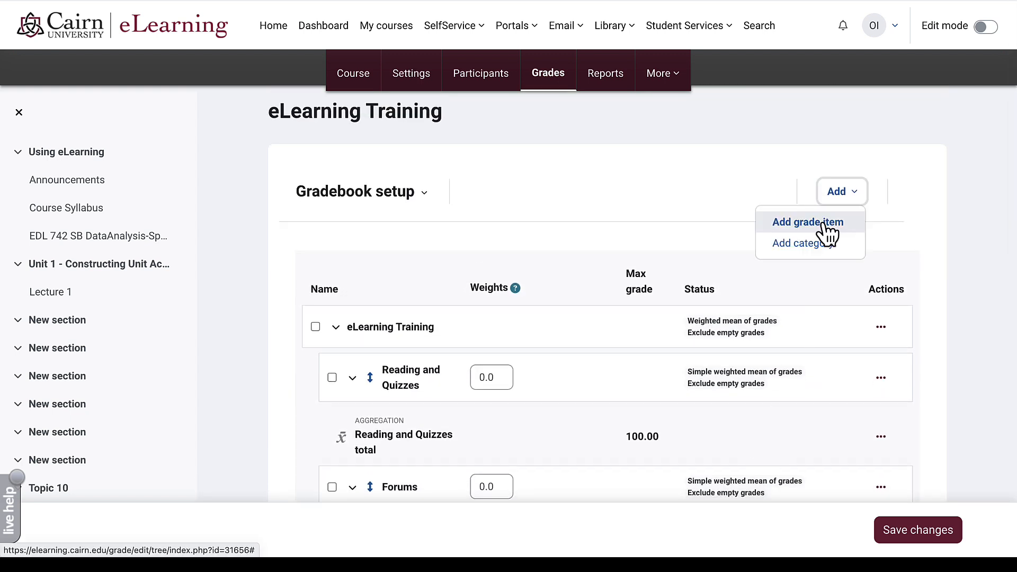
click(818, 245)
click(512, 131)
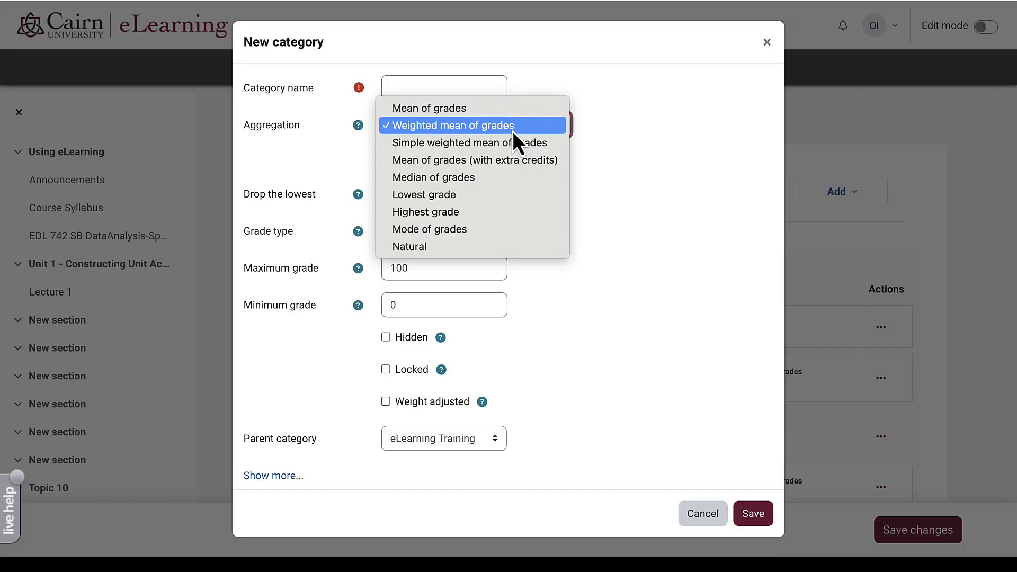
click(475, 88)
click(475, 86)
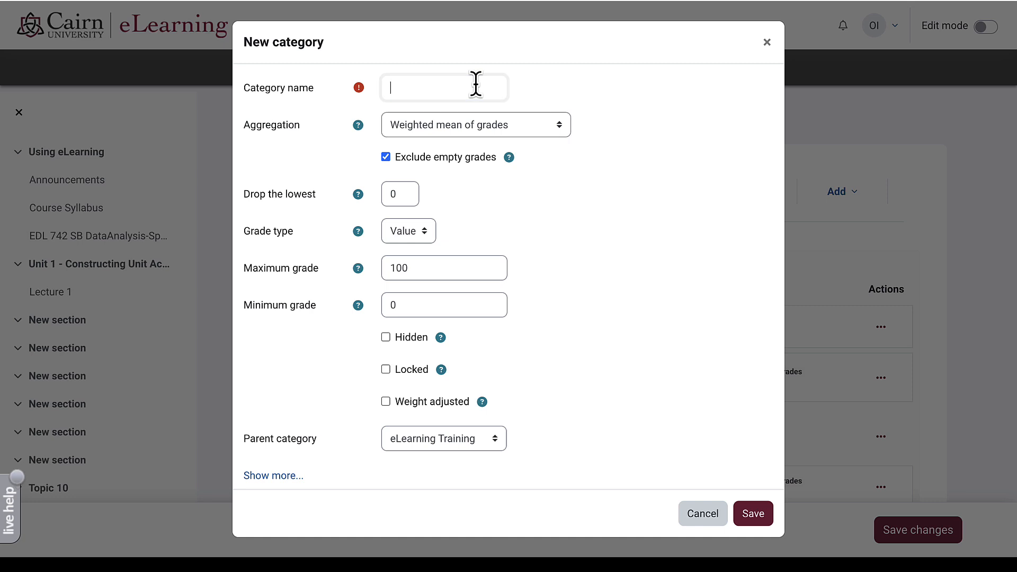
text(Final Project)
click(453, 130)
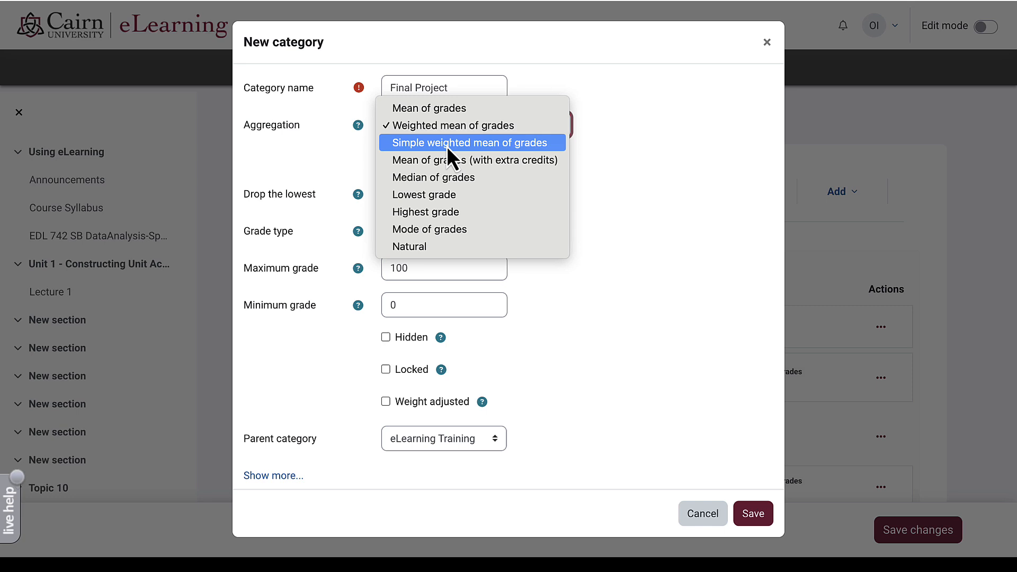
click(446, 147)
click(761, 524)
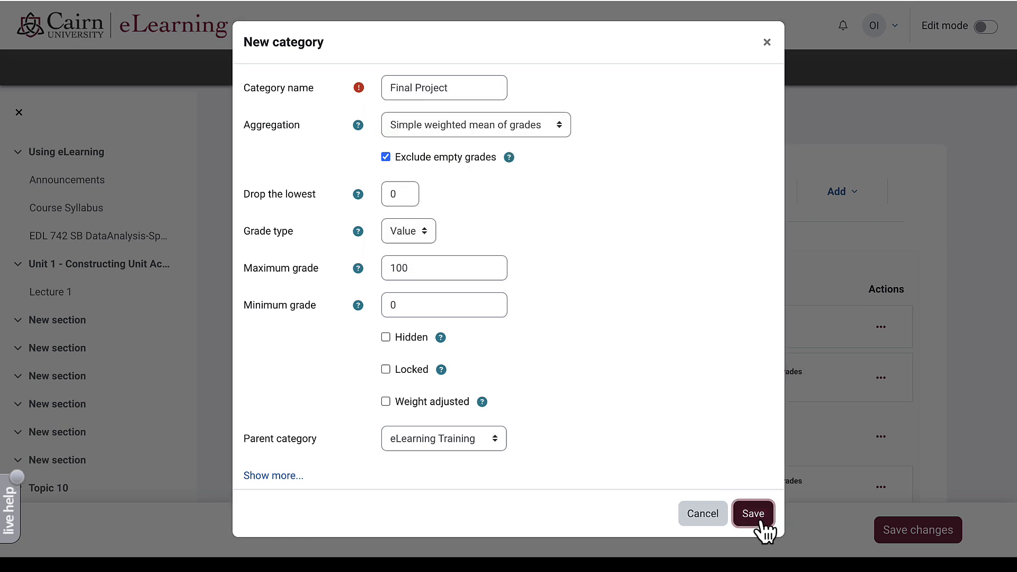
scroll(821, 287, down, 5)
scroll(821, 287, up, 5)
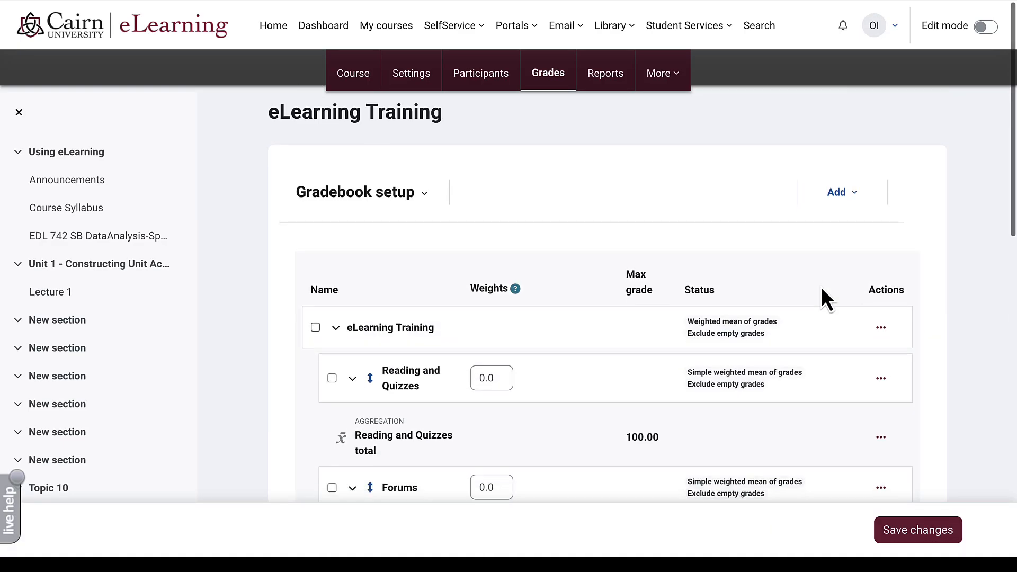
- Add an 'Exams' grade category using simple weighted mean of grades
click(853, 197)
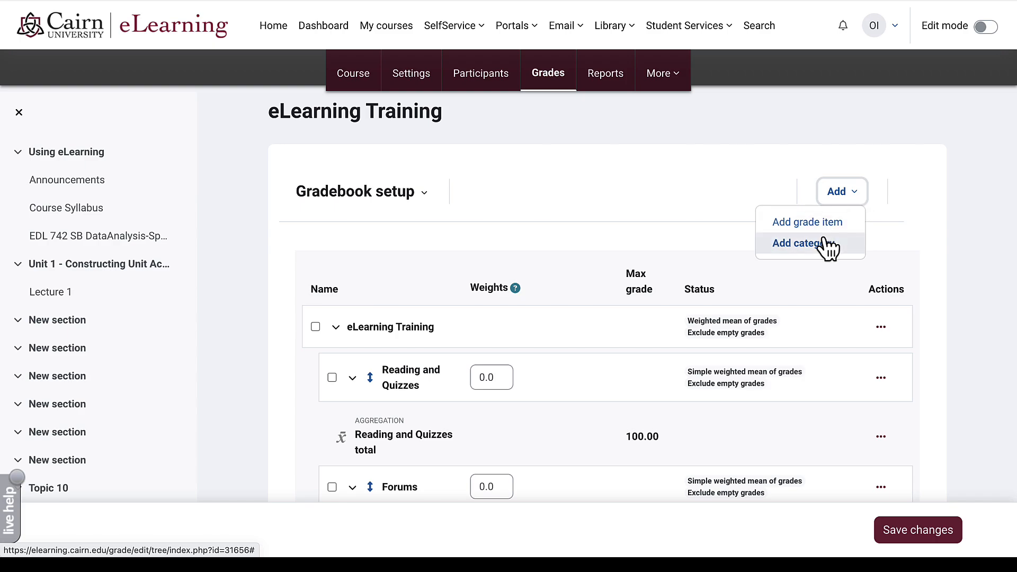
click(803, 243)
click(478, 91)
text(Exams)
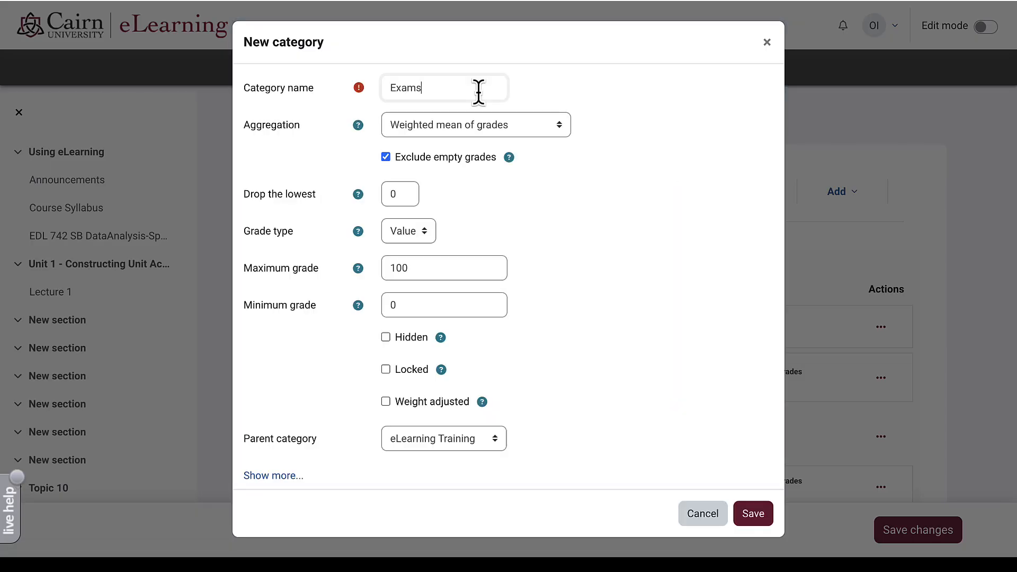
click(448, 126)
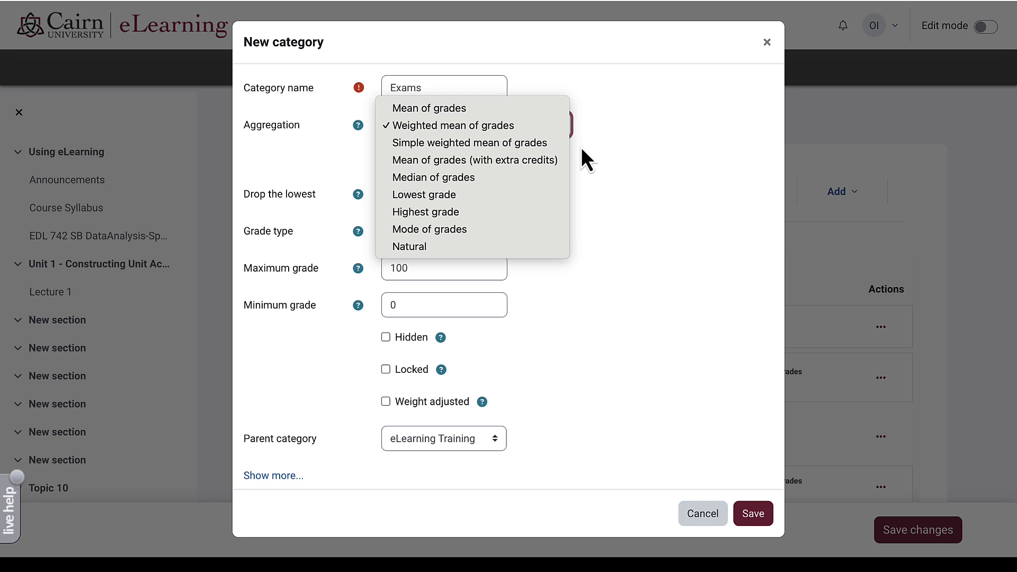
click(480, 145)
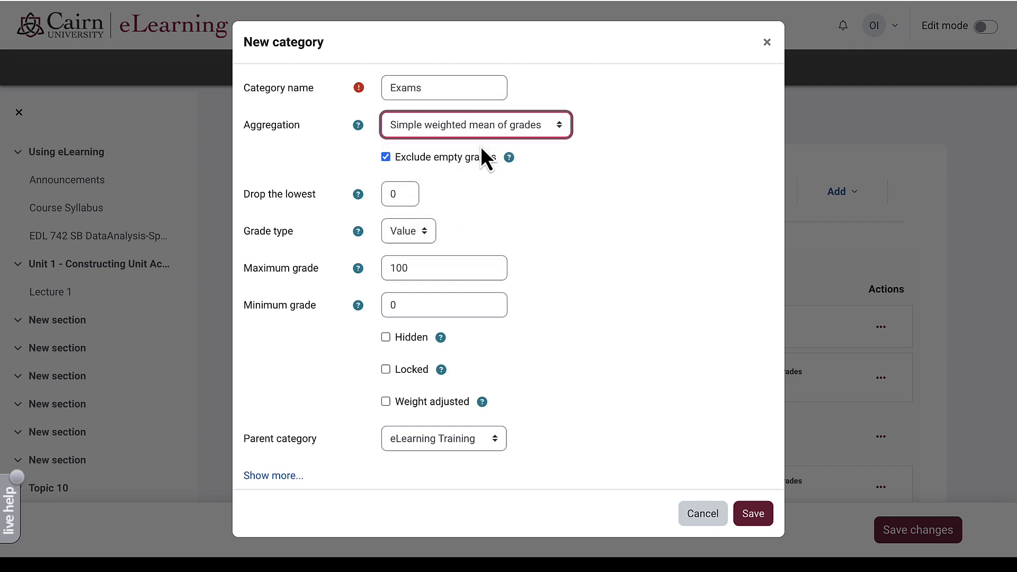
click(752, 514)
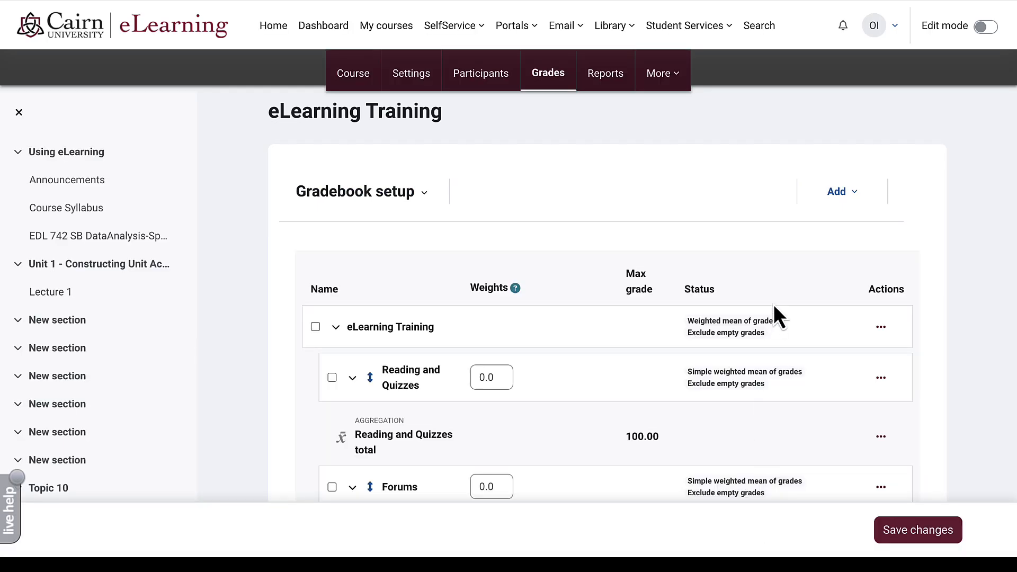
scroll(774, 303, down, 8)
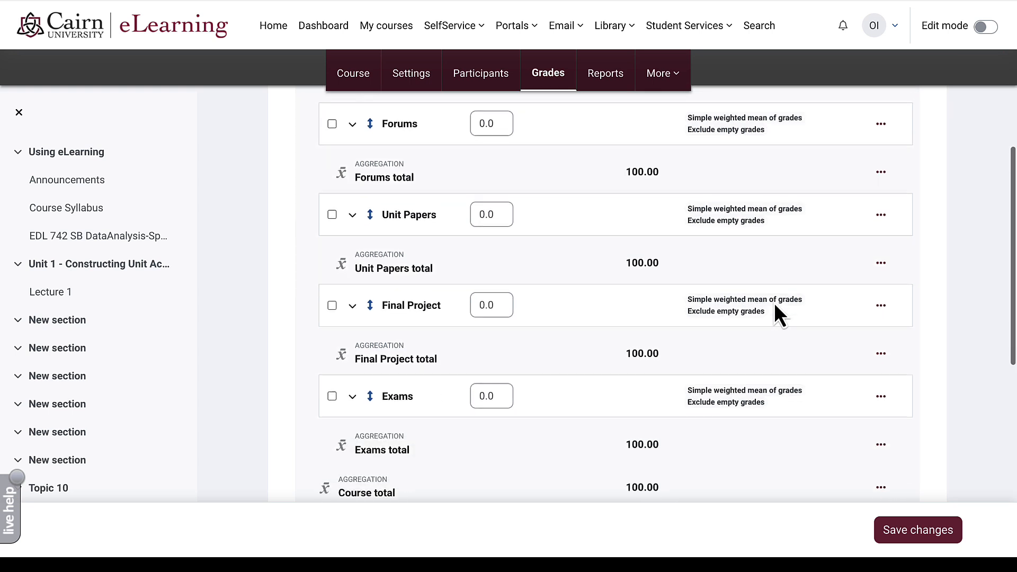
- Begin editing the Reading and Quizzes weight, then switch over to the syllabus PDF
scroll(774, 303, up, 5)
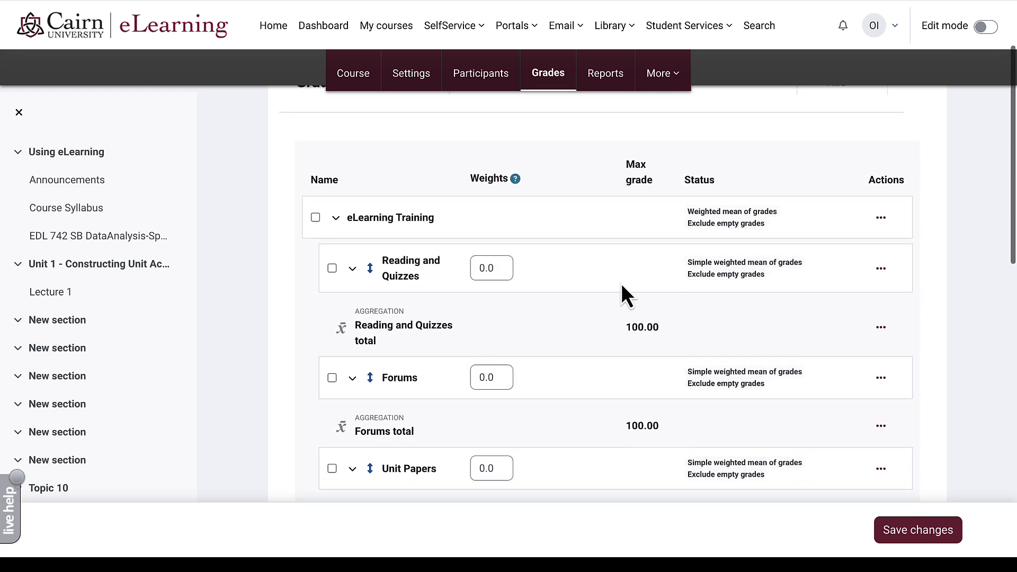
click(502, 270)
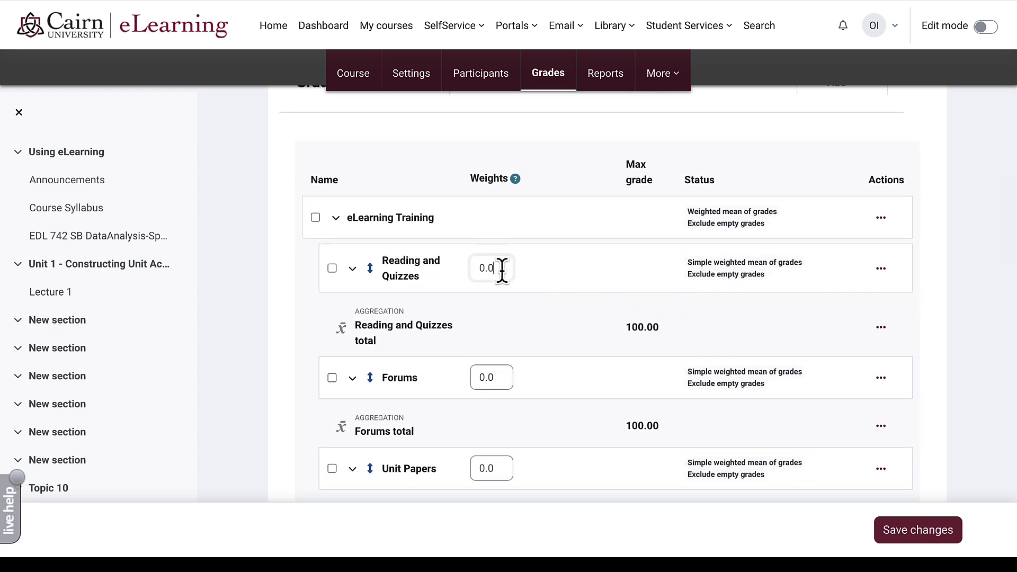
key(ctrl+Right)
- Set the Reading and Quizzes weight to 5, checking the syllabus percentages
drag(497, 270, 475, 269)
key(BackSpace)
text(5)
key(ctrl+Left)
key(ctrl+Right)
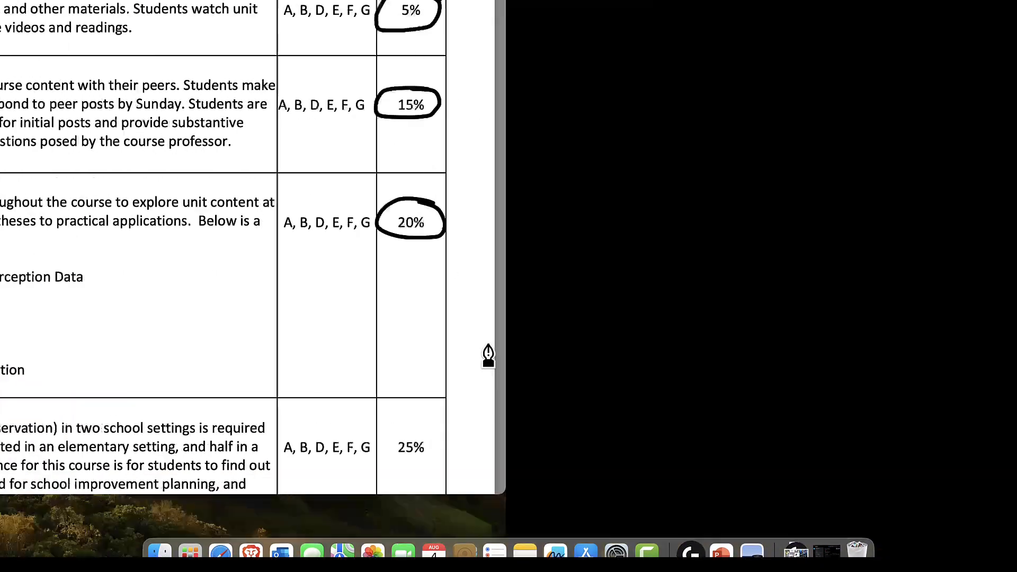
click(495, 376)
- Enter weights of 15 for Forums and 20 for Unit Papers
double_click(495, 377)
text(15)
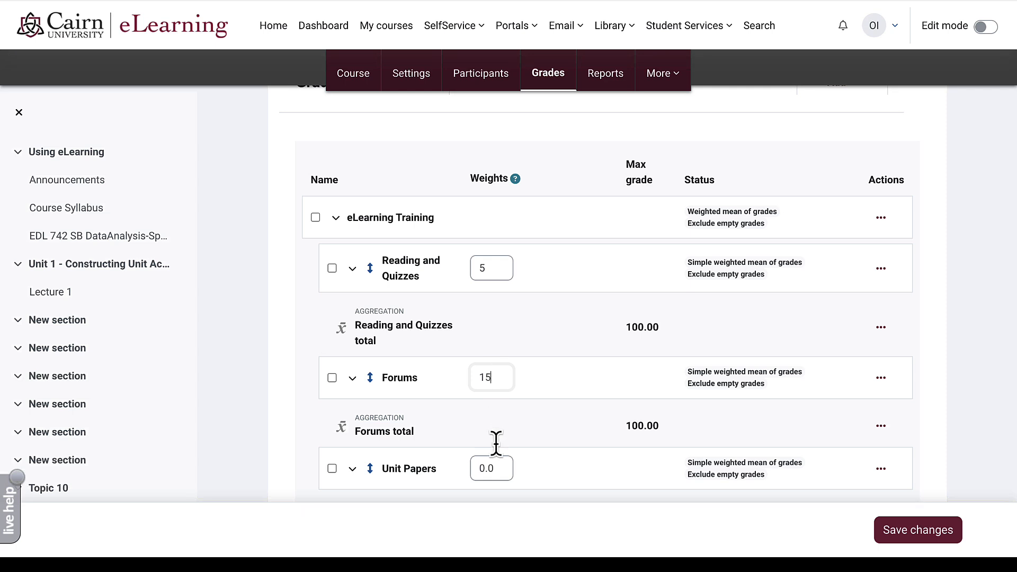
double_click(495, 468)
text(2)
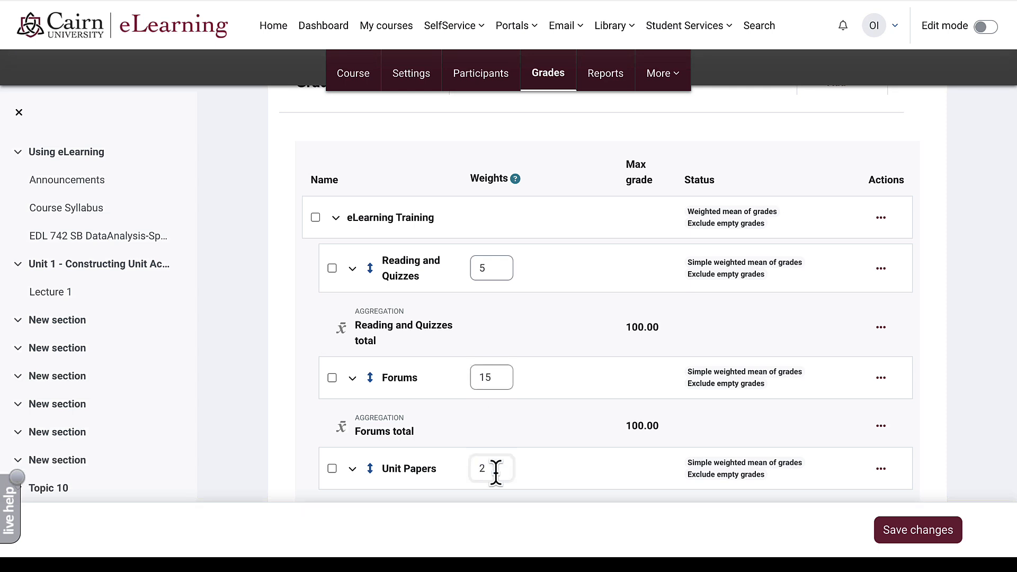
text(0)
- Give Final Project and Exams weights of 30 each and save the changes
scroll(496, 466, down, 4)
click(500, 334)
key(BackSpace)
key(BackSpace)
key(BackSpace)
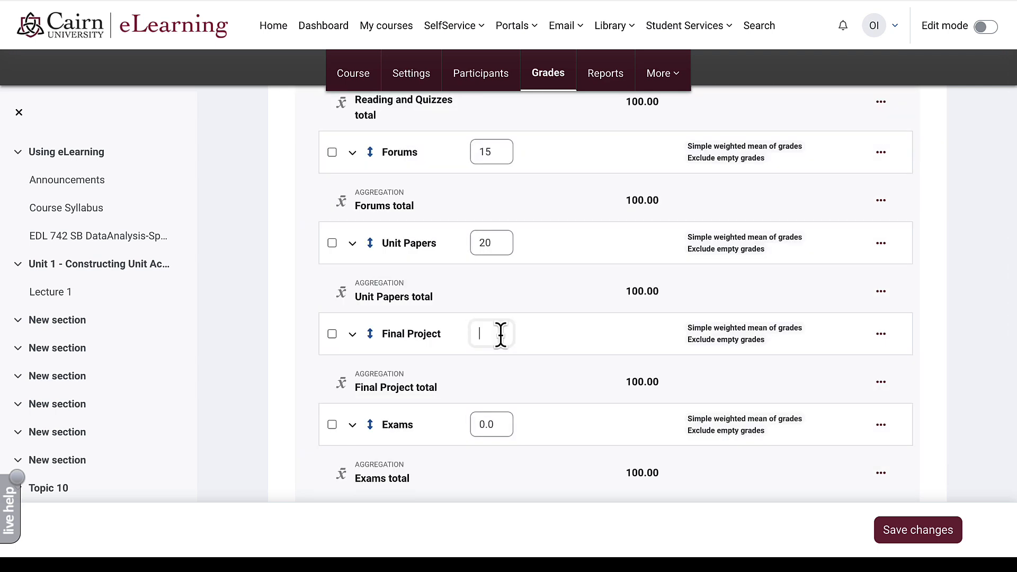
text(30)
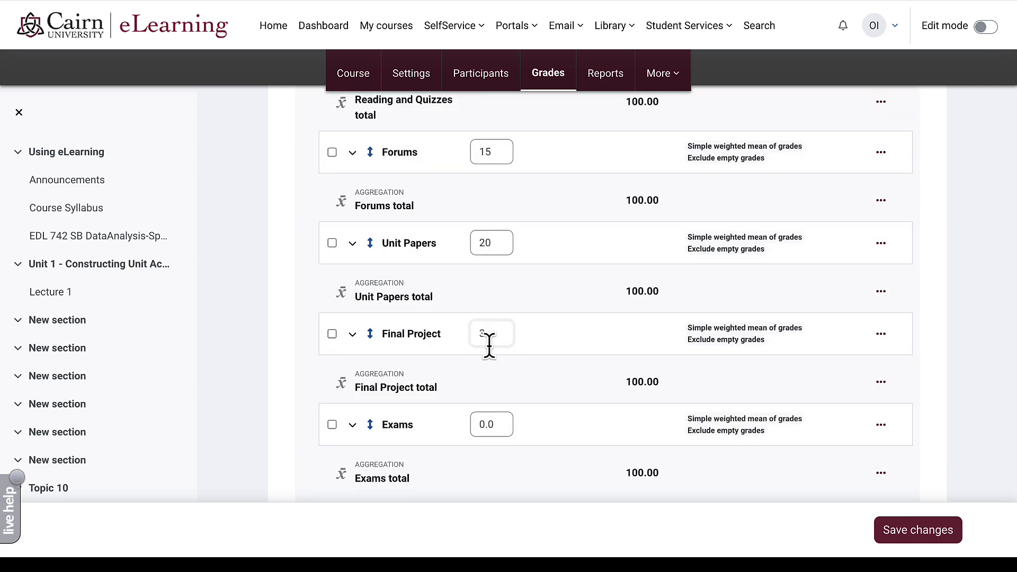
click(494, 426)
double_click(494, 426)
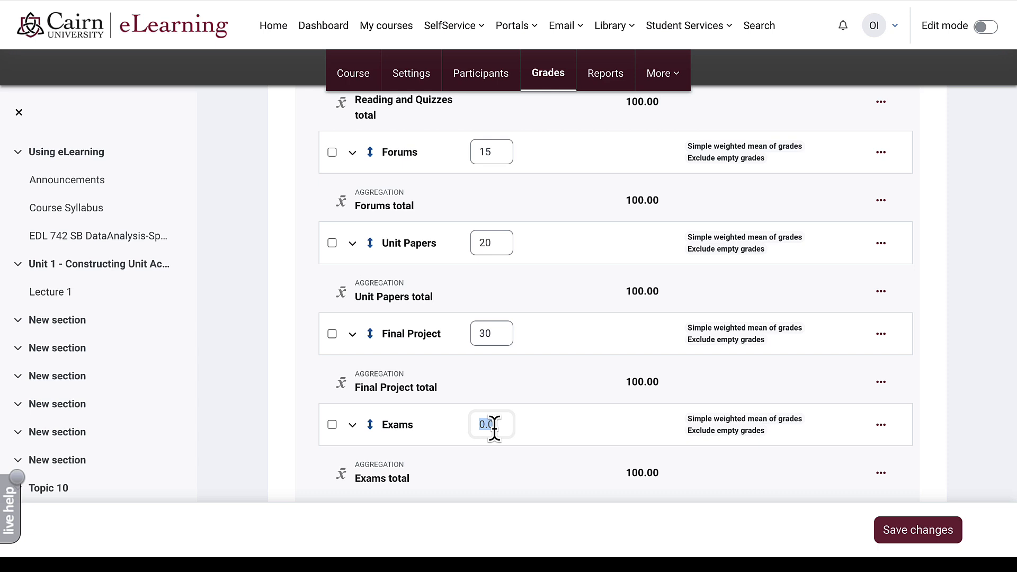
text(30)
scroll(492, 427, down, 3)
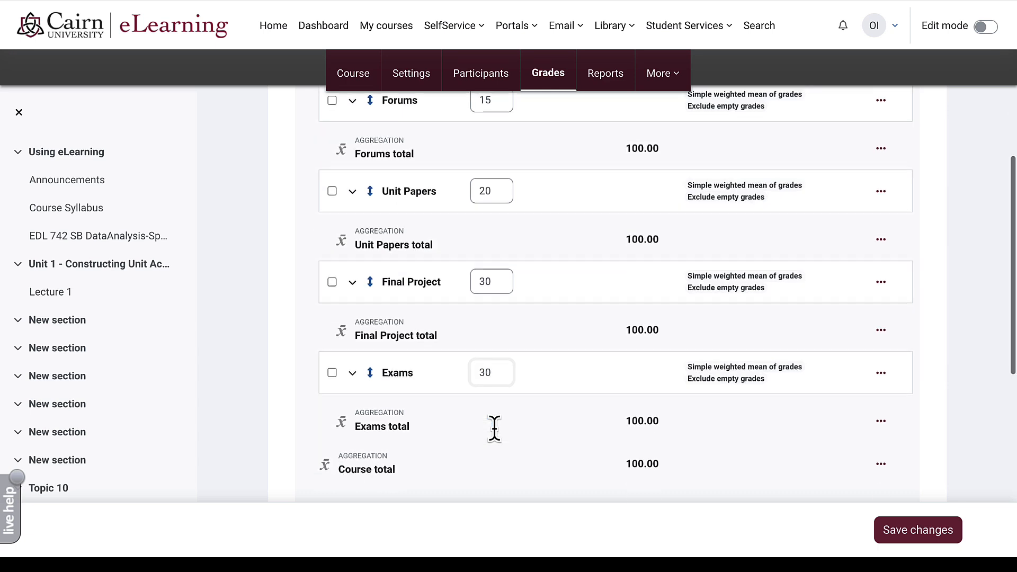
click(917, 530)
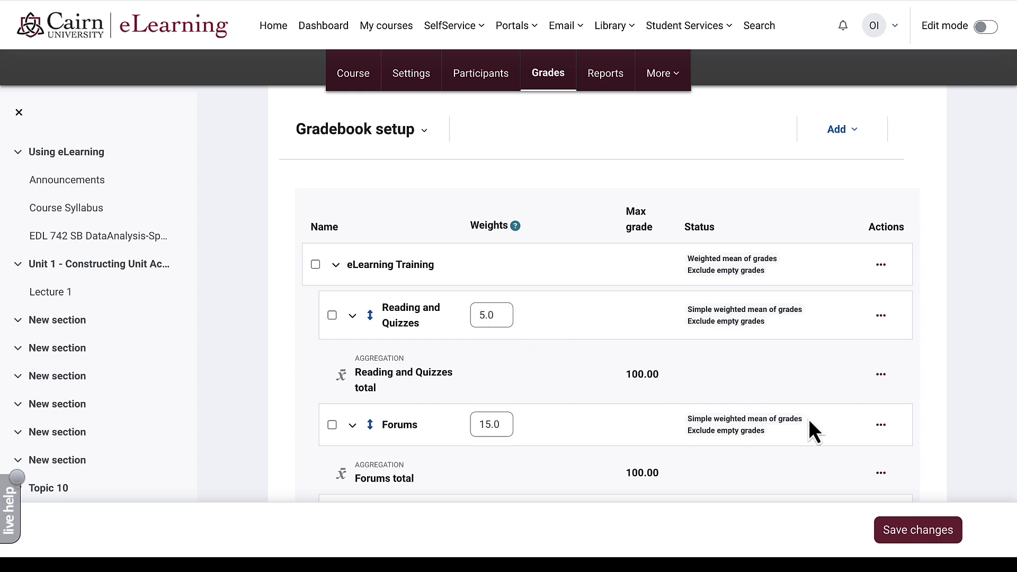
scroll(808, 418, down, 5)
scroll(808, 418, down, 1)
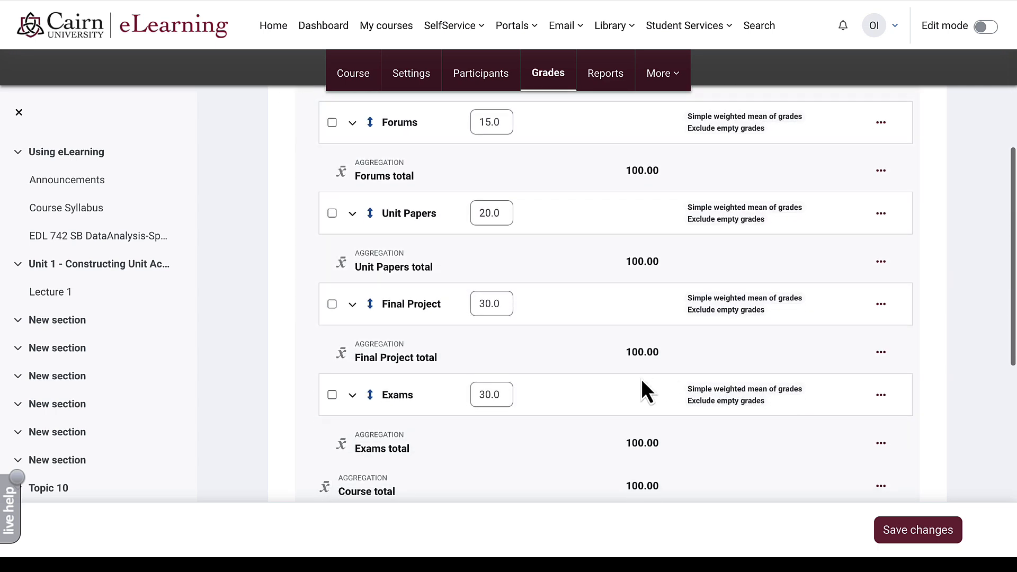
- Save the gradebook weights again and return to the course page's Unit 1 section
click(894, 539)
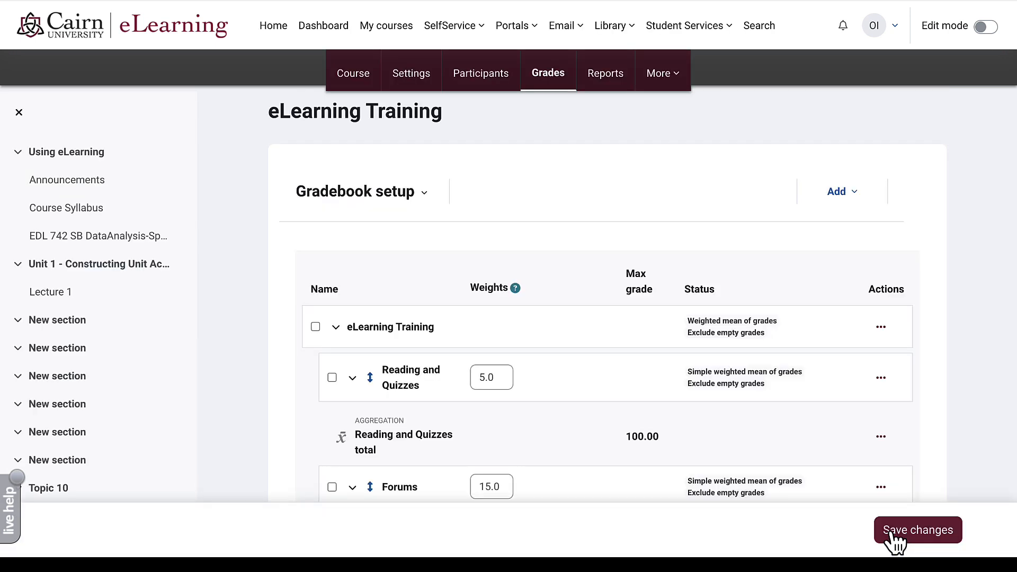
click(369, 93)
scroll(349, 365, down, 2)
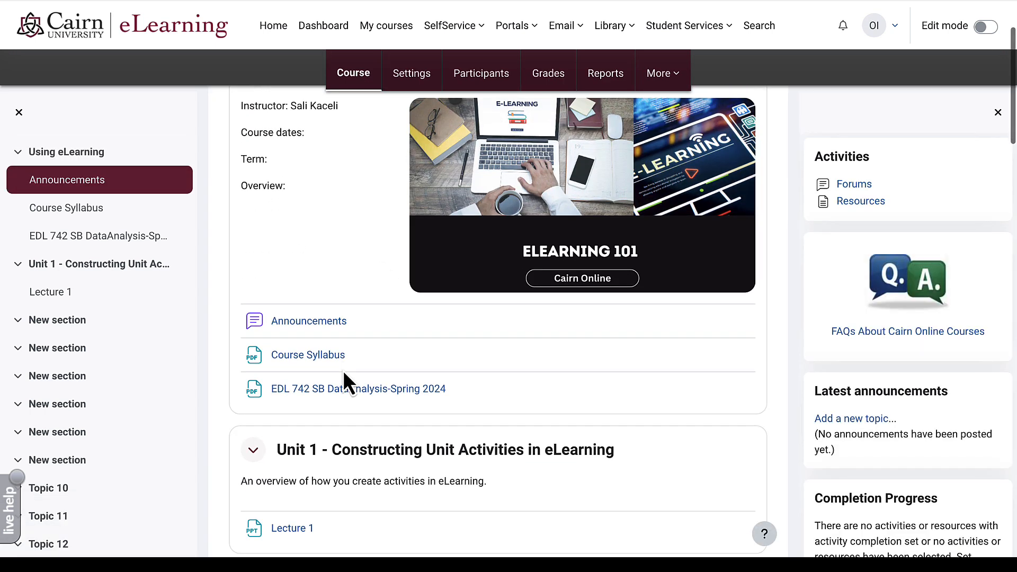
scroll(350, 360, down, 3)
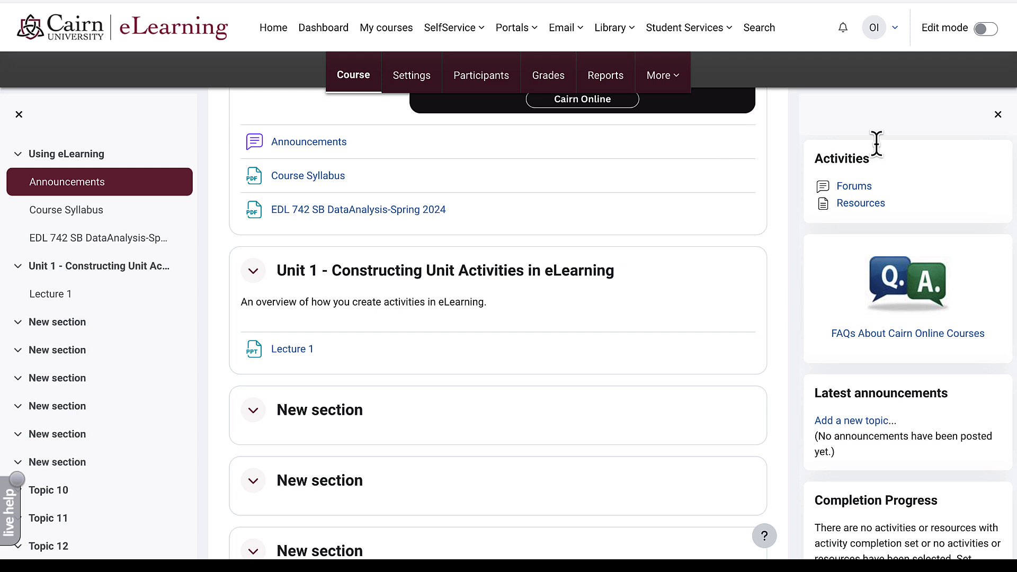
- Turn editing on and start a new Page resource in Unit 1 above Lecture 1
click(987, 32)
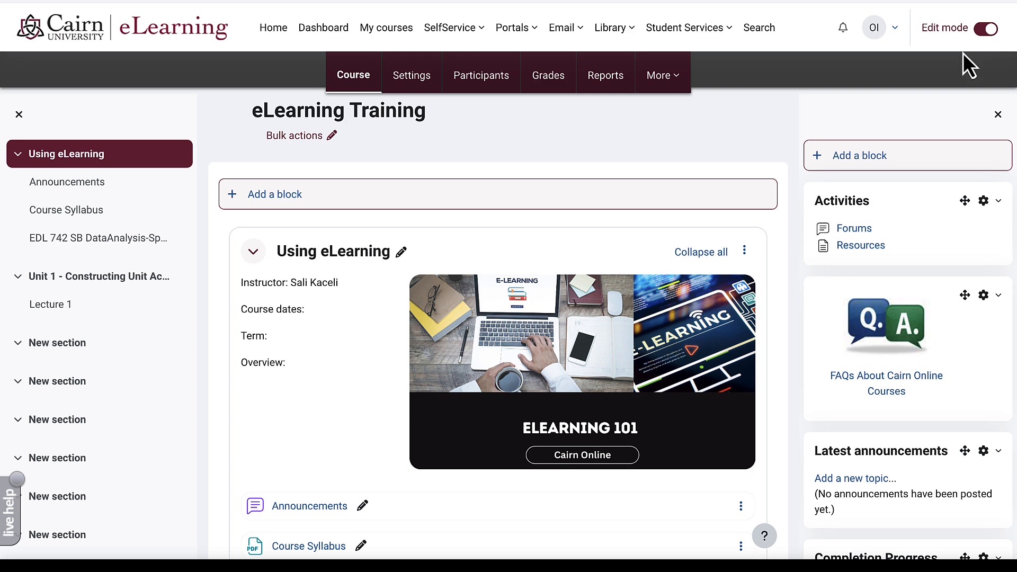
scroll(351, 360, down, 6)
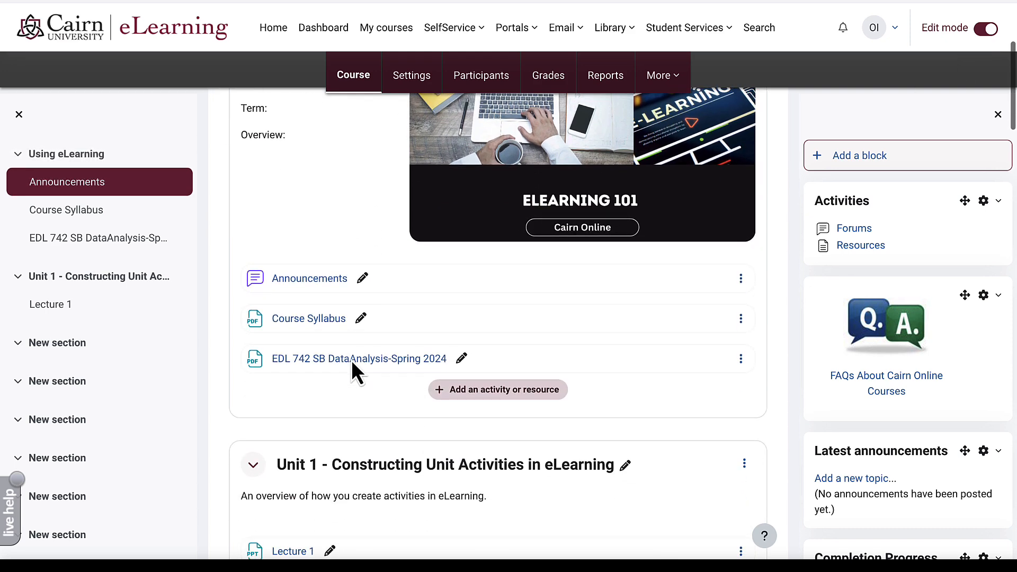
scroll(351, 360, down, 1)
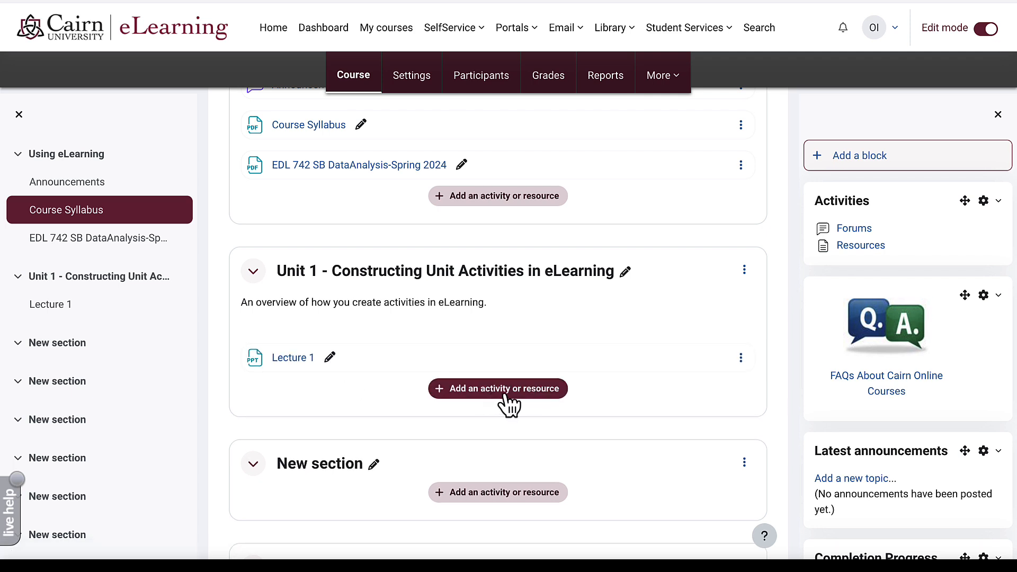
mouse_move(509, 343)
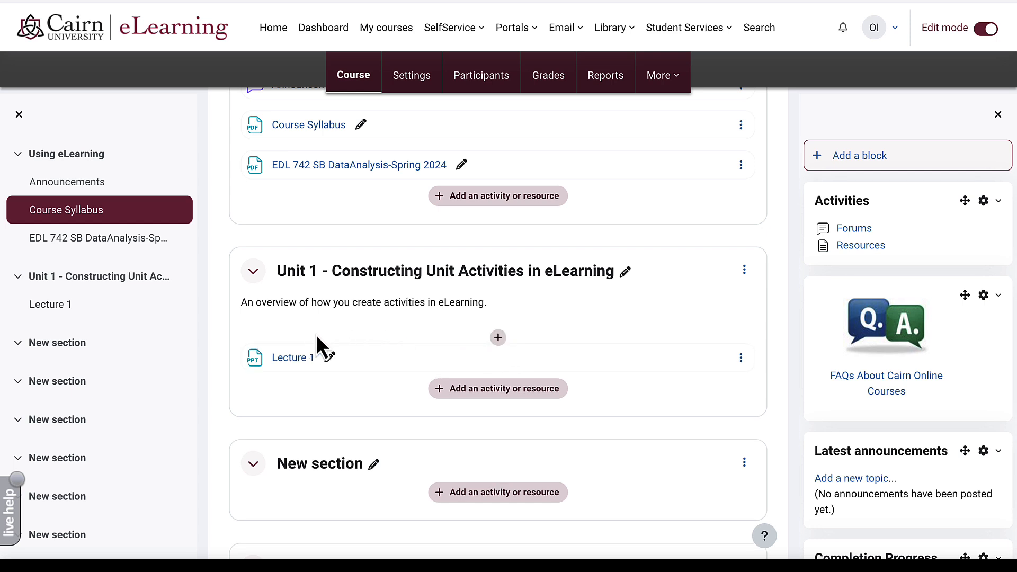
click(498, 338)
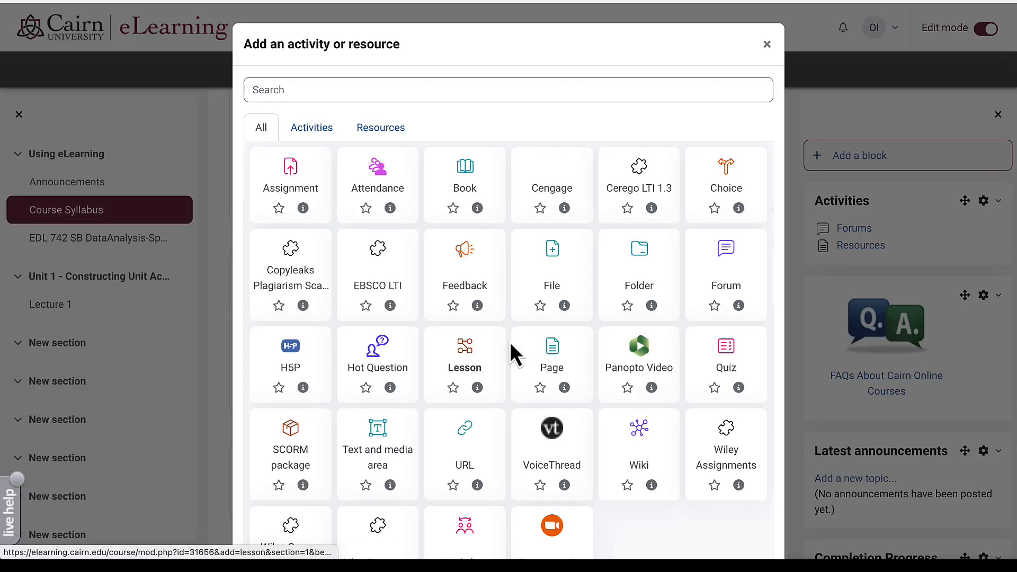
click(552, 348)
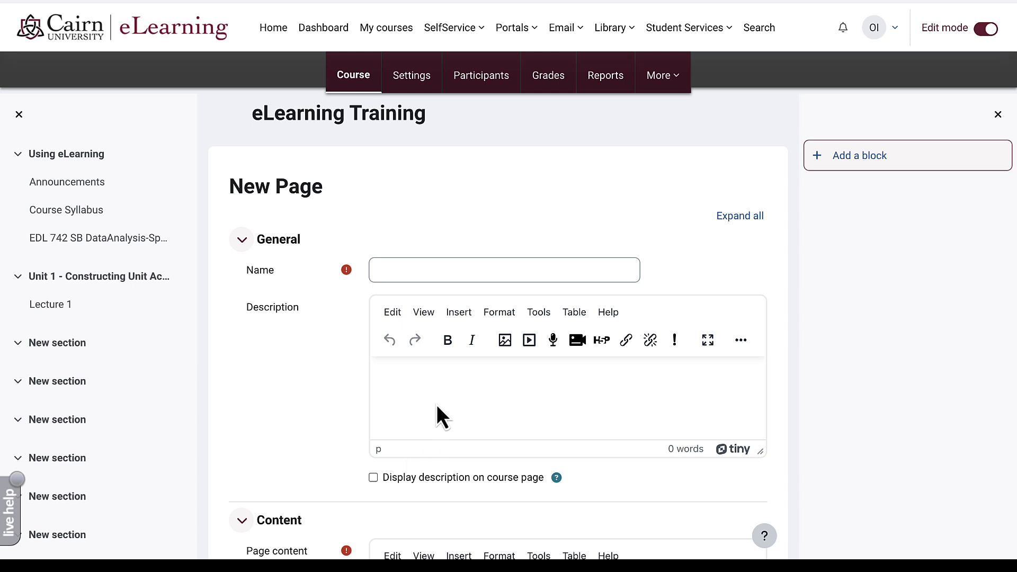
- Name the new page '1.1 Readings and Objectives'
click(412, 275)
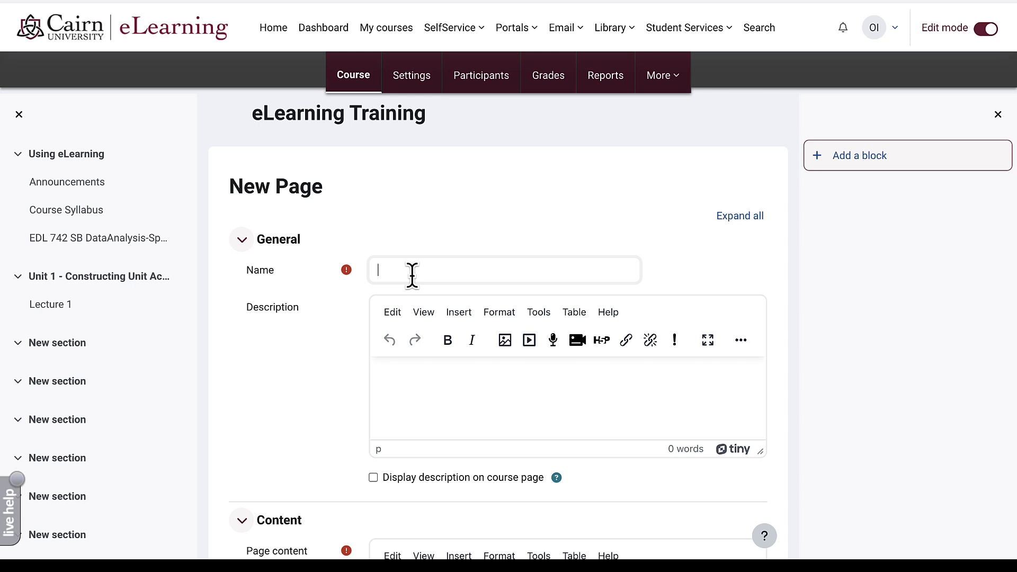
text(1.1 Readings and Objectives)
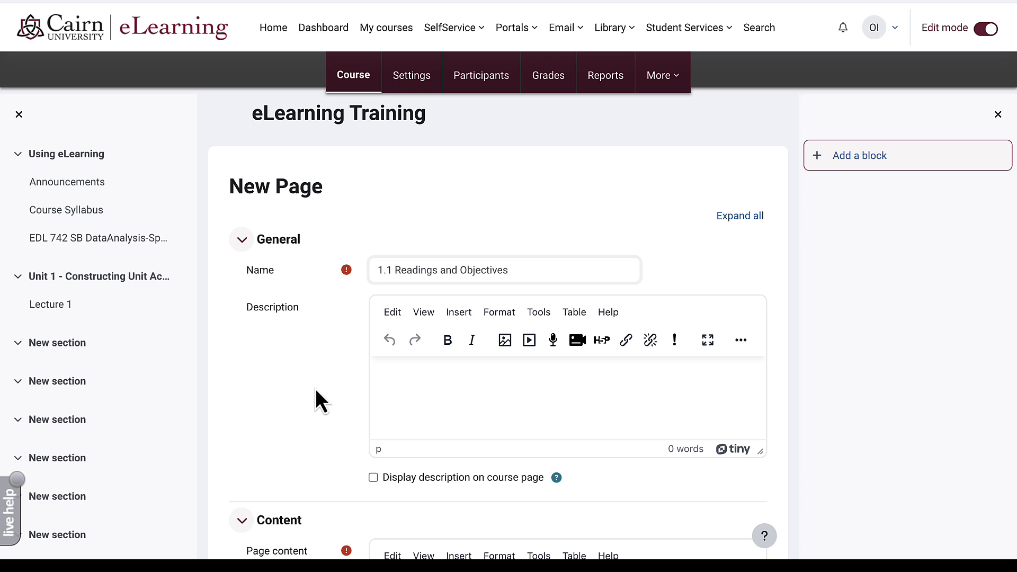
scroll(318, 400, down, 4)
scroll(333, 392, down, 1)
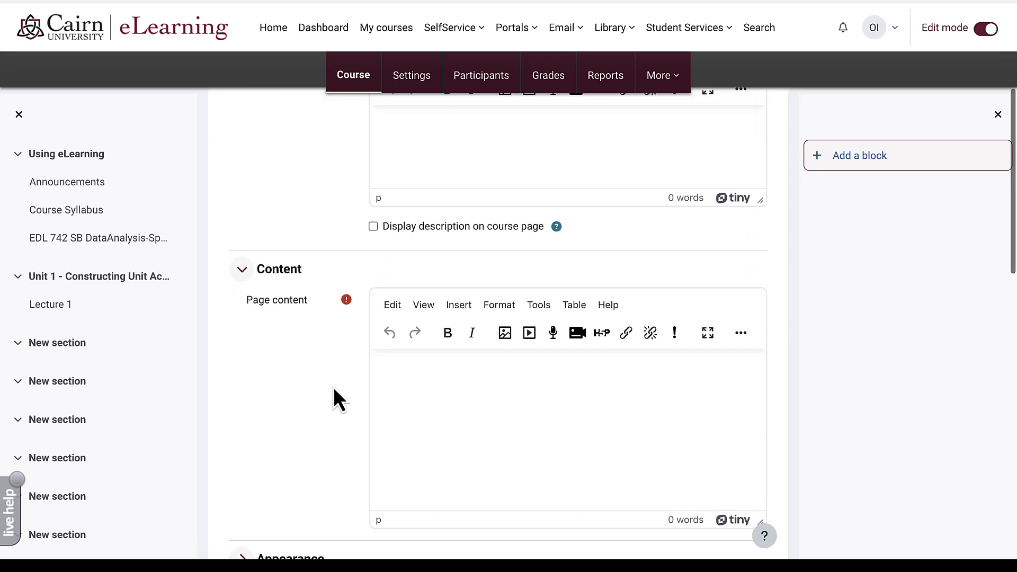
scroll(318, 360, up, 4)
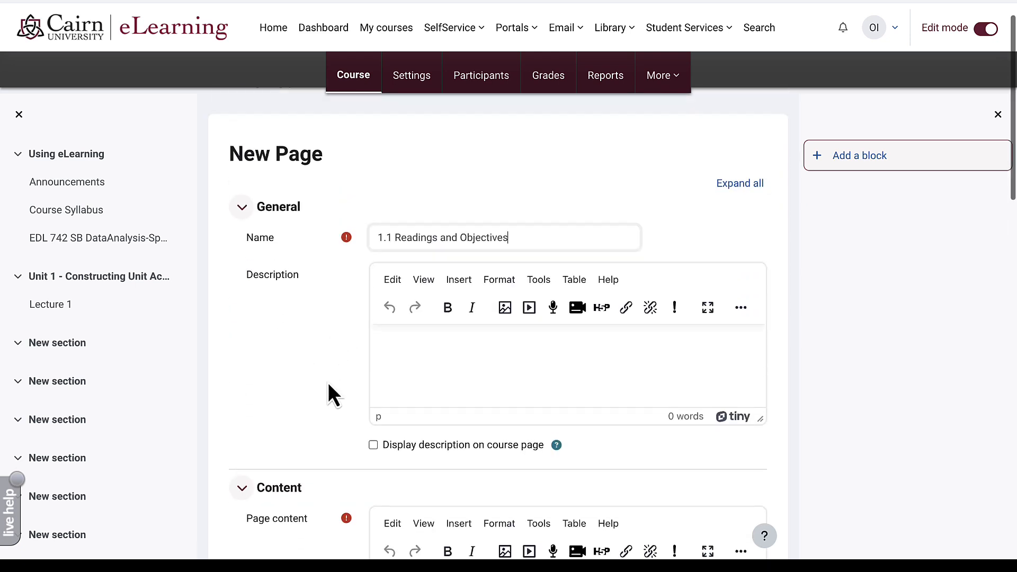
scroll(336, 408, down, 1)
scroll(340, 400, down, 3)
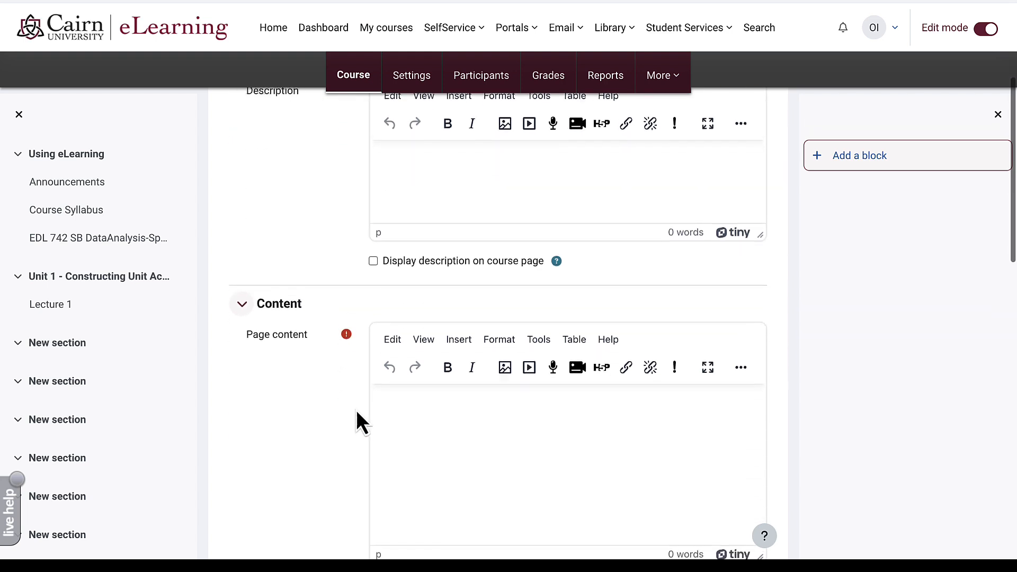
- Paste the weekly objectives as an indented bulleted list and add 'Assigned Readings:' below
click(438, 416)
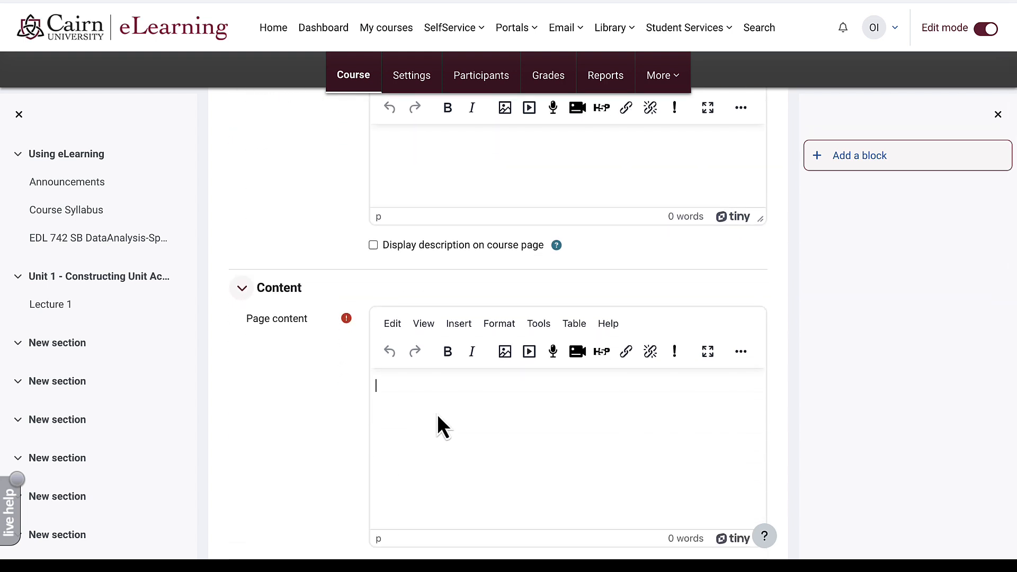
text(Learning objectives for this week: Become familiar with eLearning Configure assignment/graded activities Upload resources)
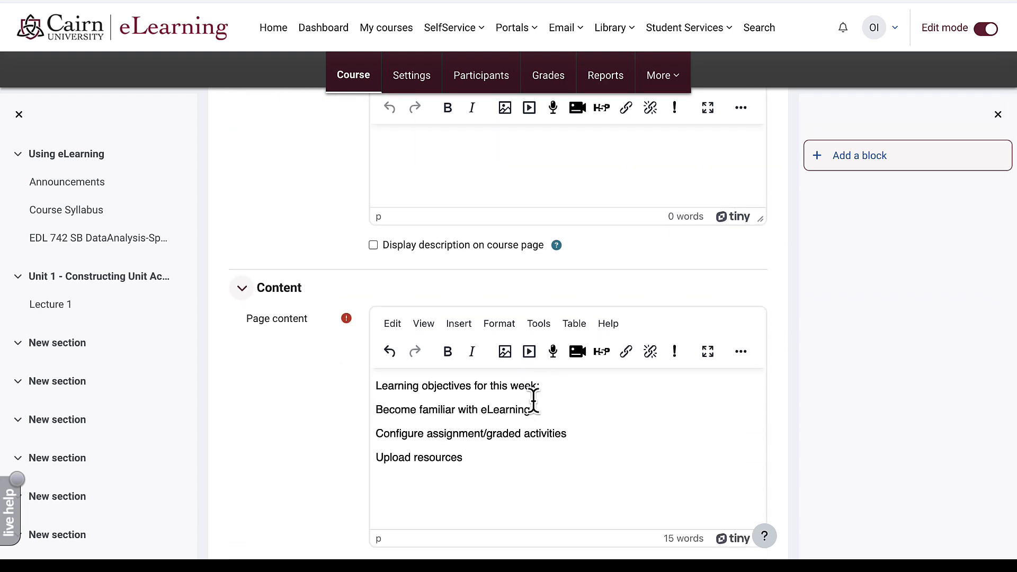
drag(473, 456, 372, 409)
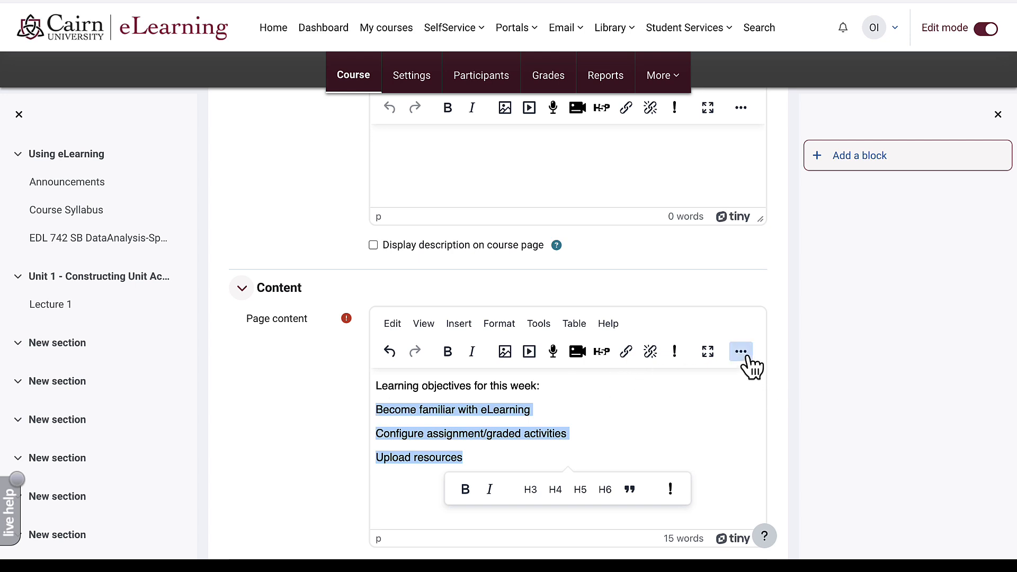
click(741, 353)
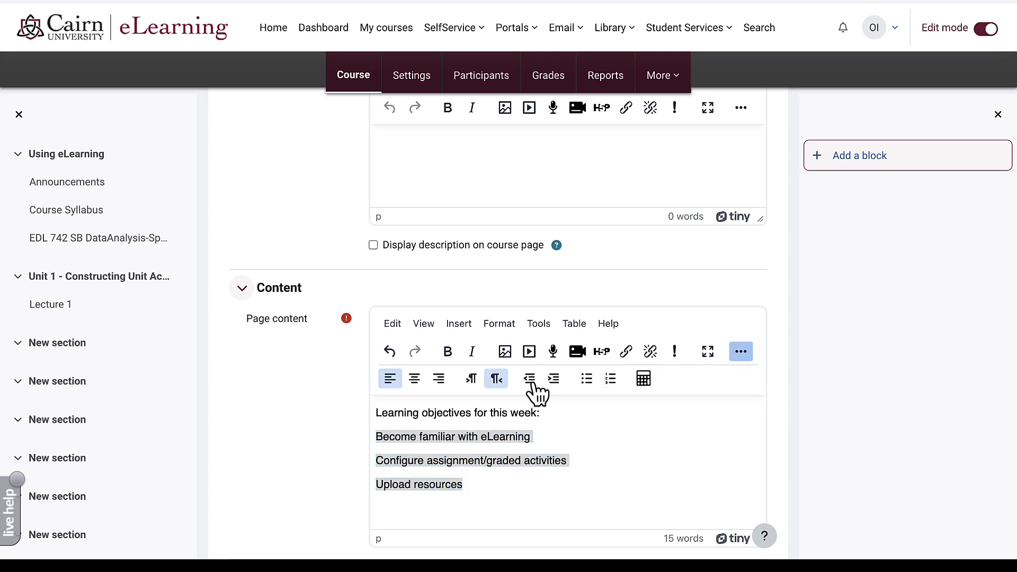
click(553, 379)
click(586, 378)
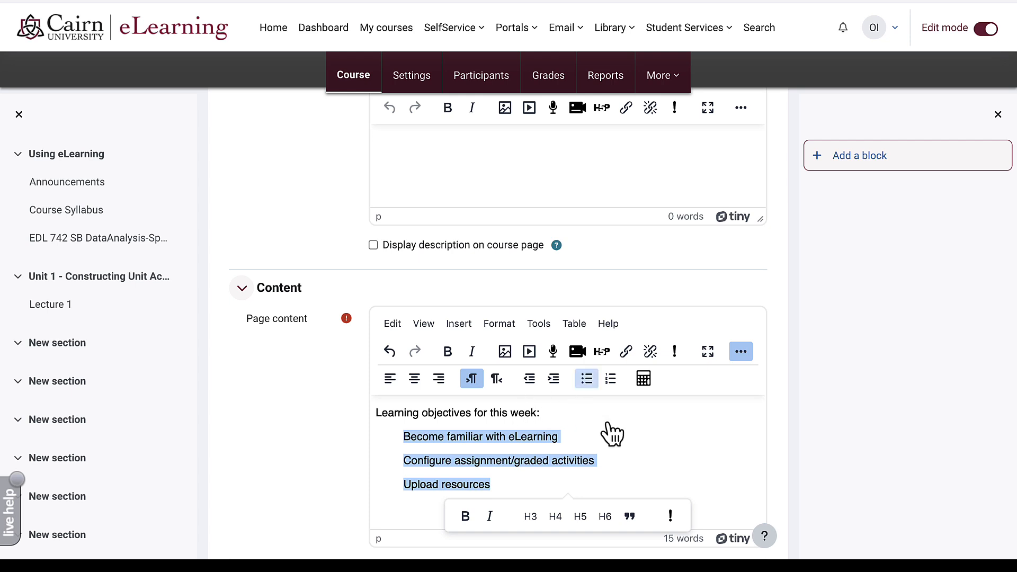
click(641, 474)
text(Assigned Readings:)
- Bold the 'Learning objectives for this week' heading and enlarge the content editor
scroll(517, 397, down, 1)
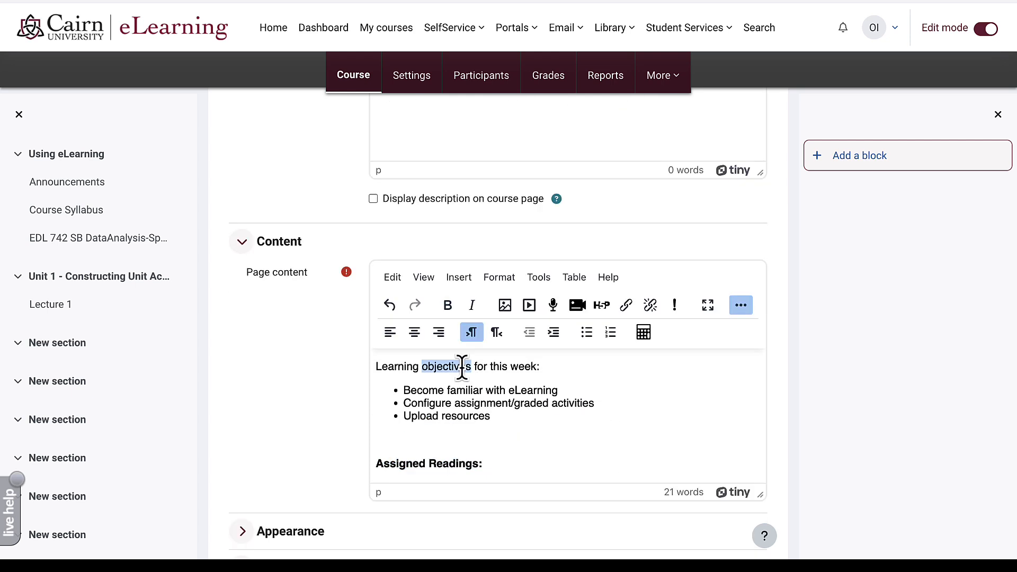
triple_click(462, 366)
click(396, 399)
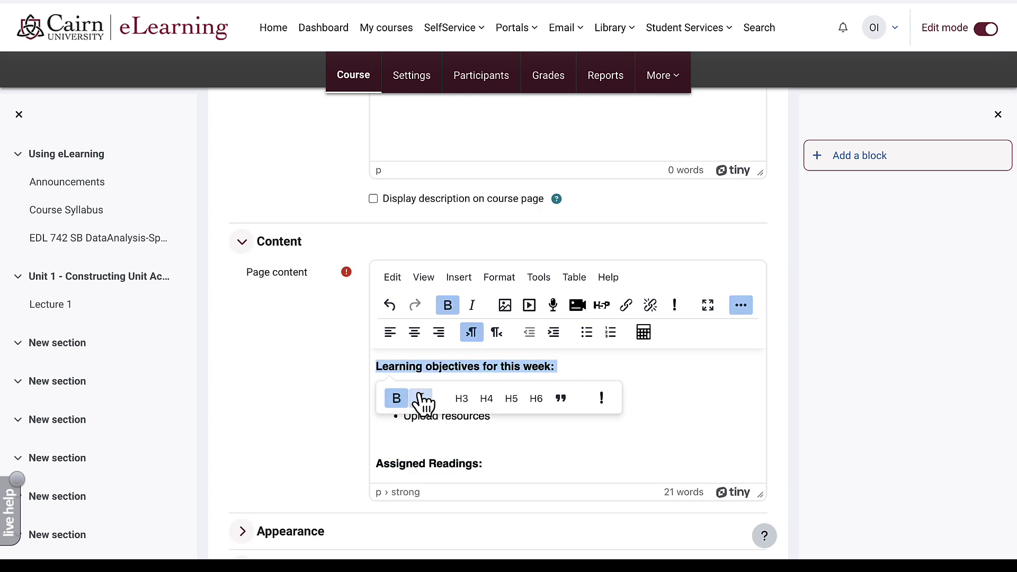
click(322, 422)
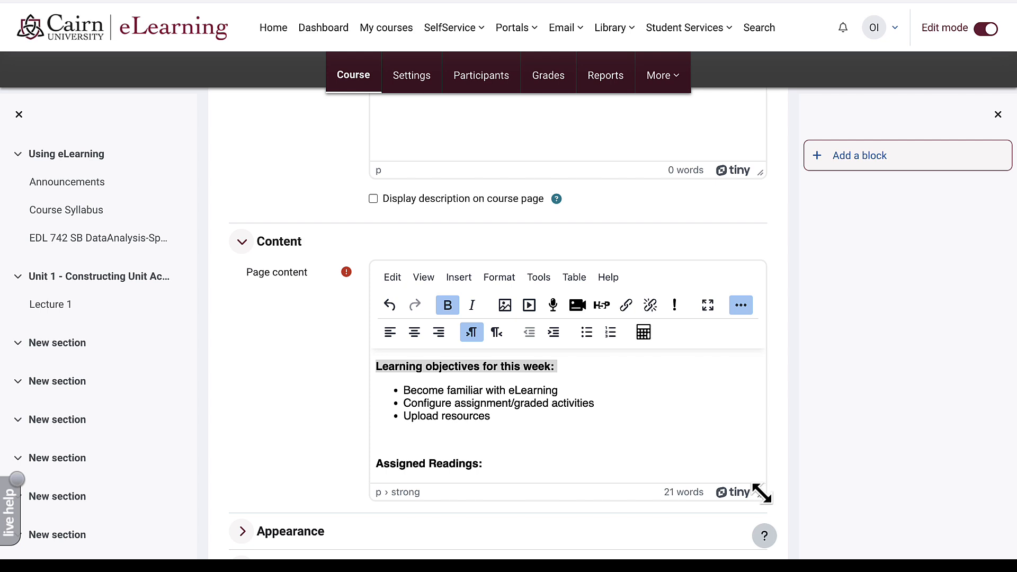
drag(761, 494, 762, 551)
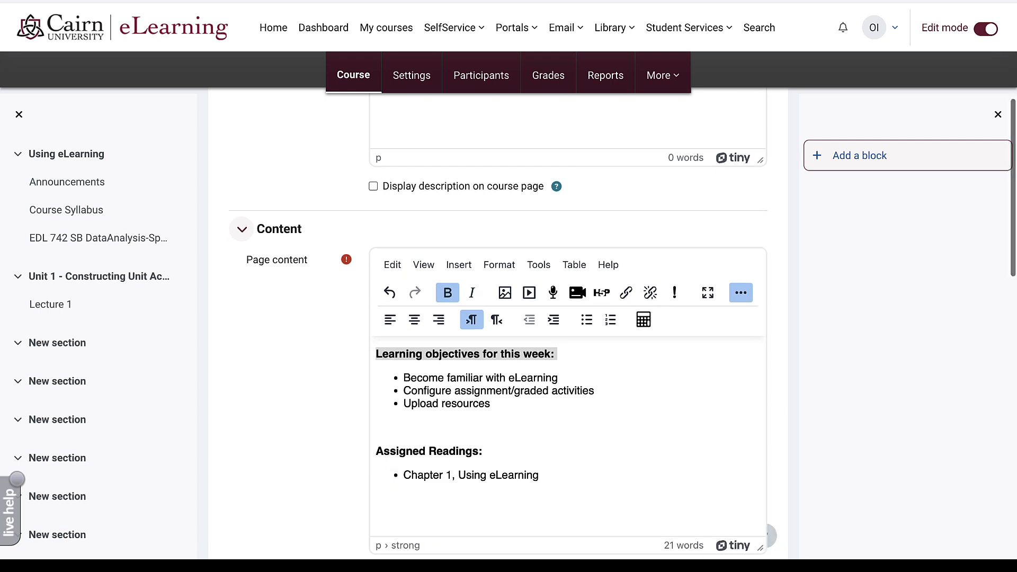
scroll(768, 538, down, 1)
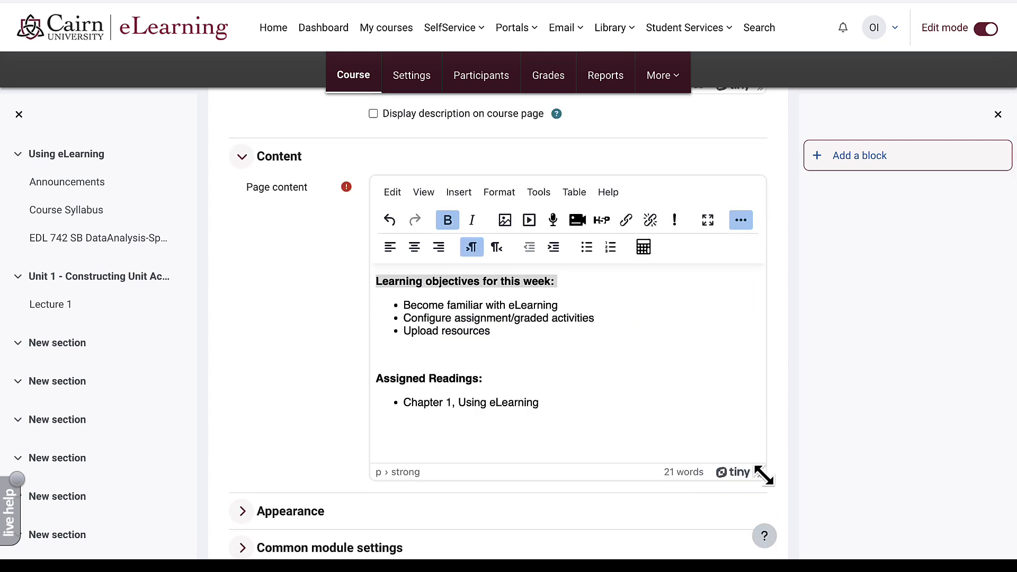
drag(762, 495, 766, 522)
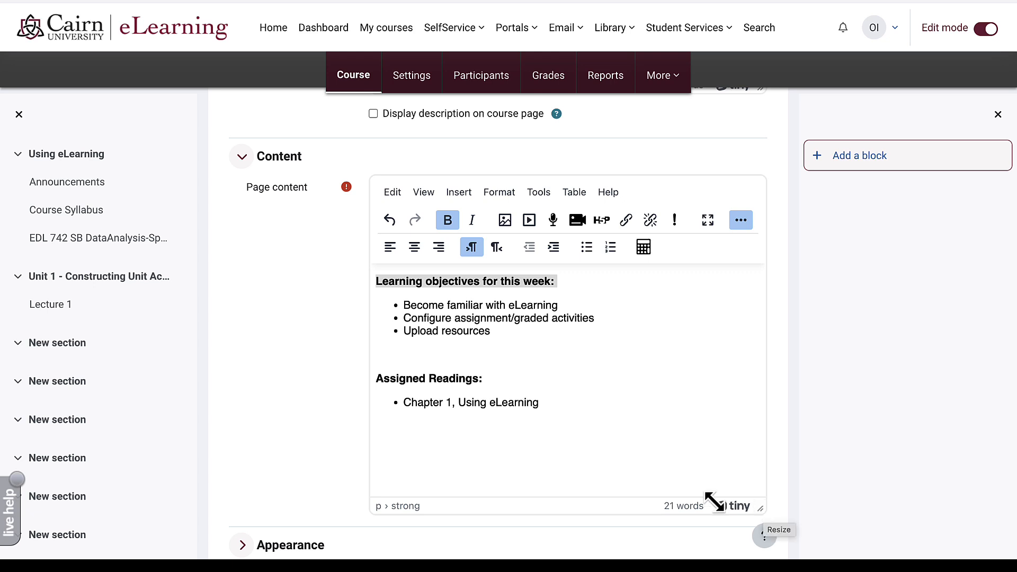
scroll(275, 425, down, 3)
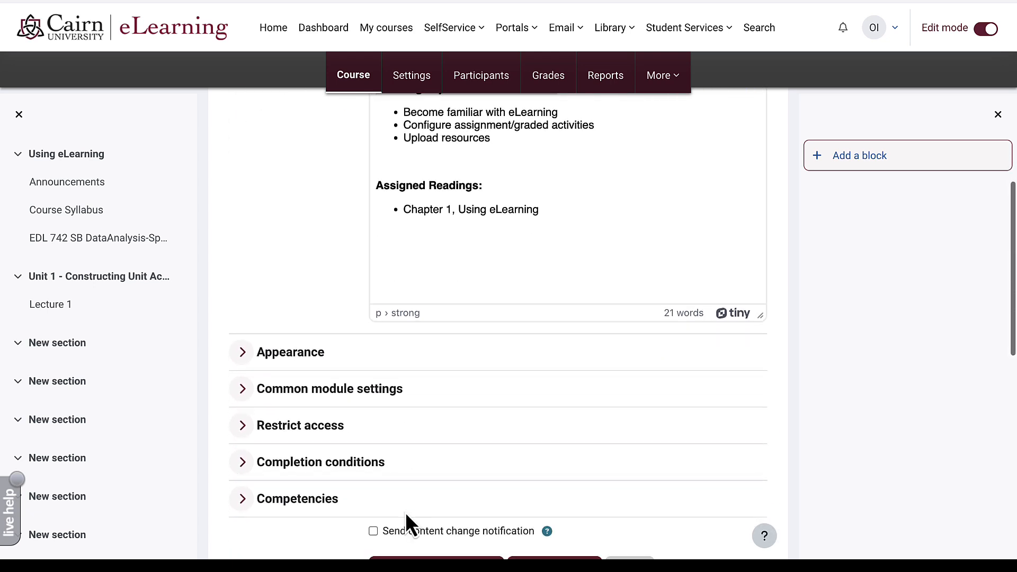
scroll(405, 513, down, 3)
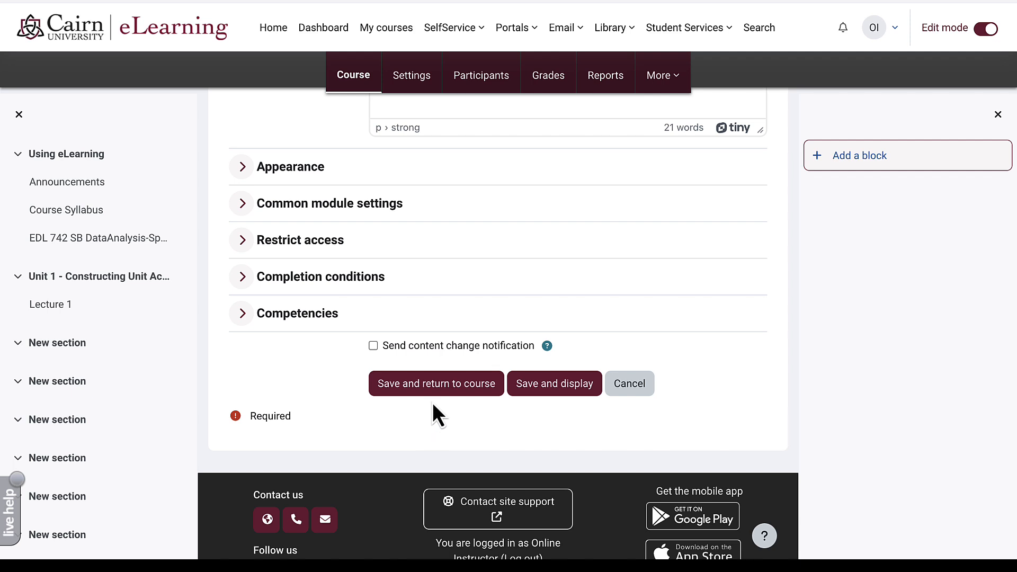
- Save the page, preview 1.1 Readings and Objectives, then re-enable editing at Unit 1
click(411, 382)
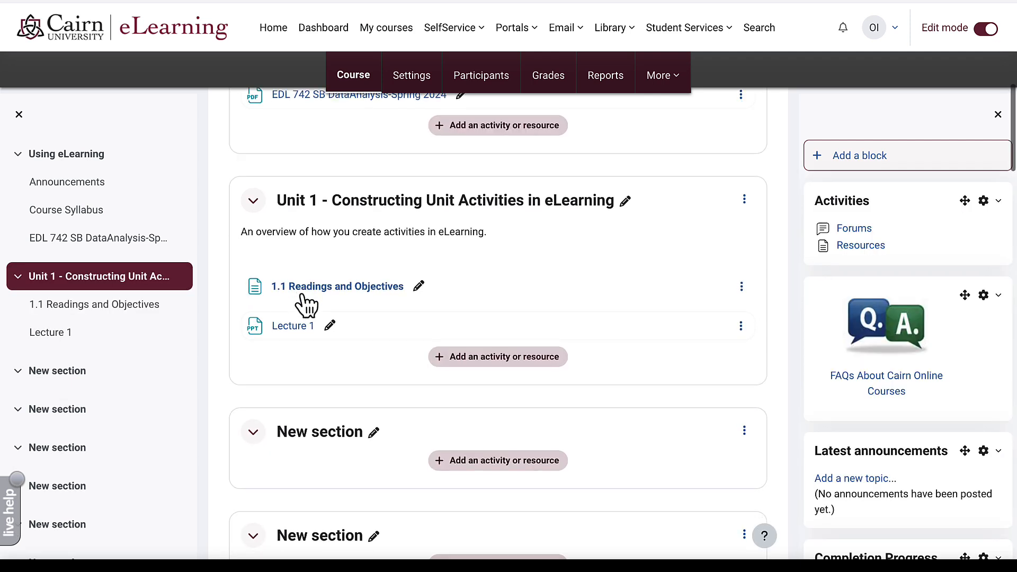
click(338, 281)
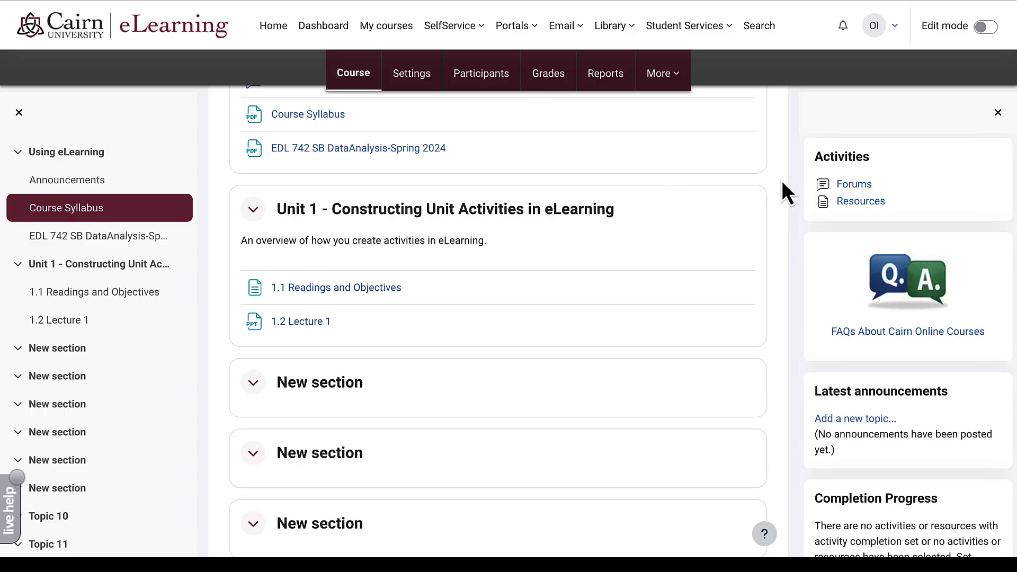
click(986, 28)
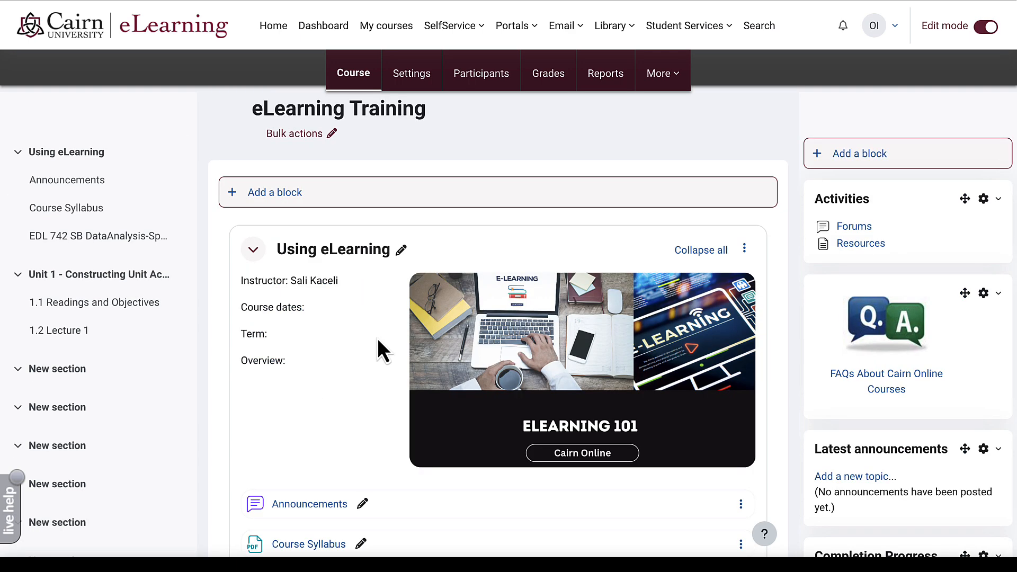
scroll(313, 370, down, 6)
scroll(312, 371, down, 1)
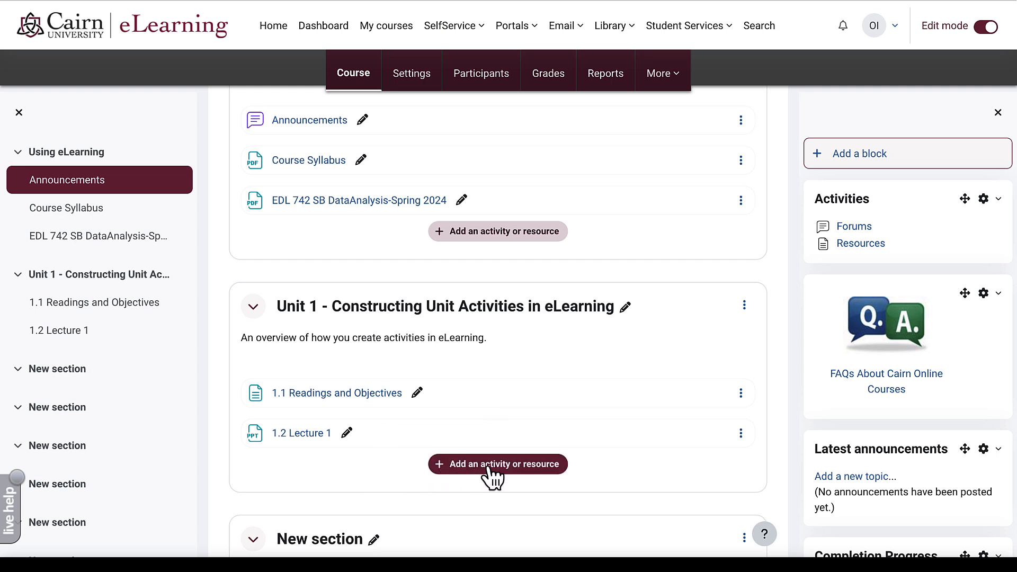
mouse_move(510, 413)
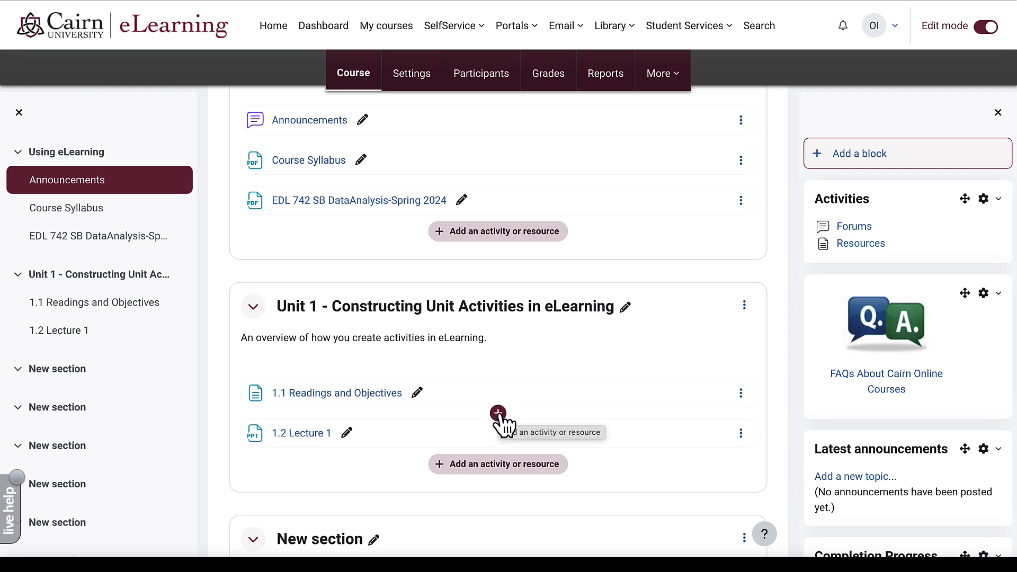
- Add an Assignment to Unit 1 named '1.3 Unit 1 Assignment: Research Synthesis Paper'
click(485, 466)
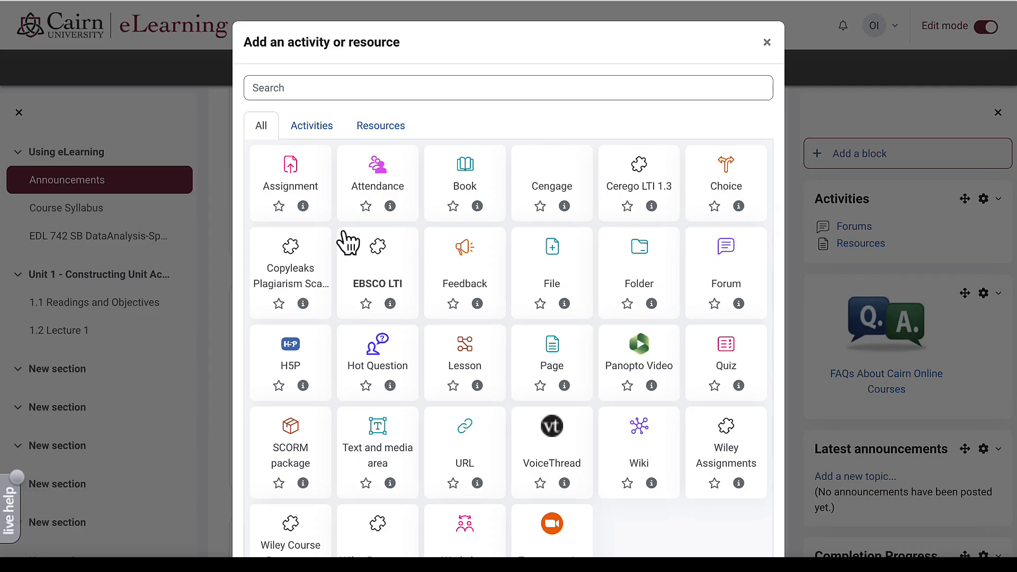
click(286, 172)
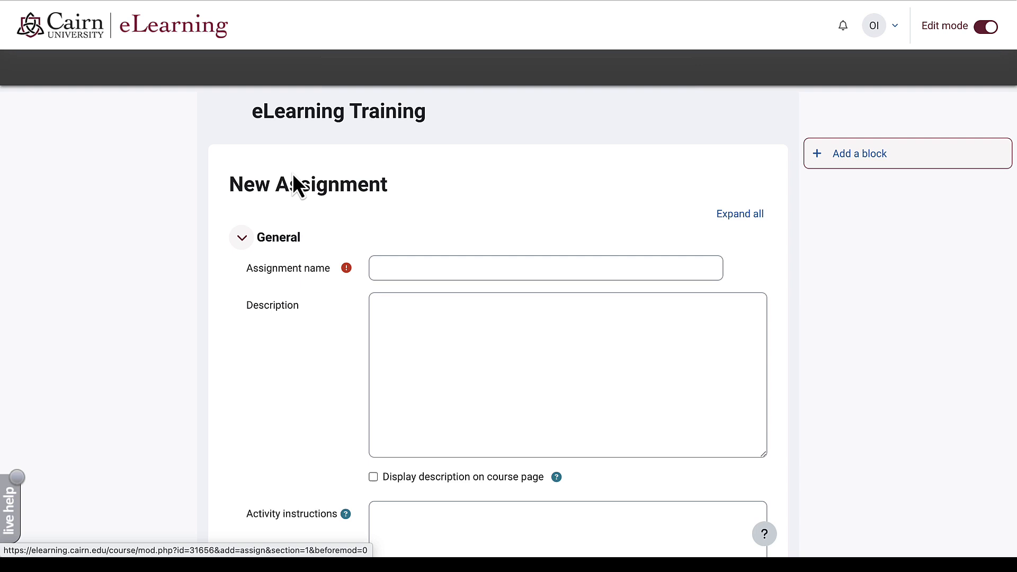
click(403, 266)
text(1.3 Unit 1 Assignment: Research Synthesis Paper)
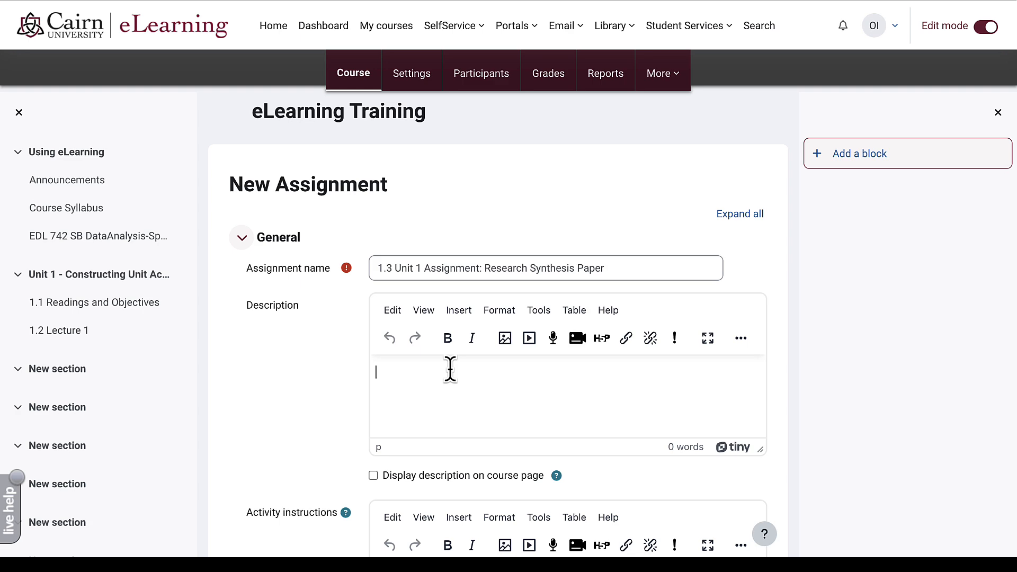
key(ctrl+Right)
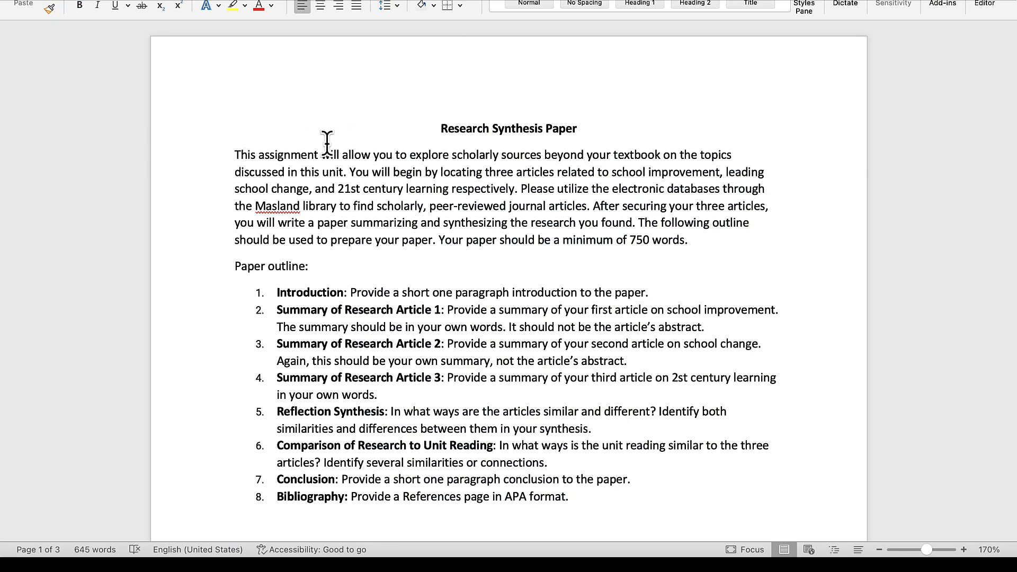
- Copy the Research Synthesis Paper instructions through the rubric sentence from Word
drag(231, 147, 418, 445)
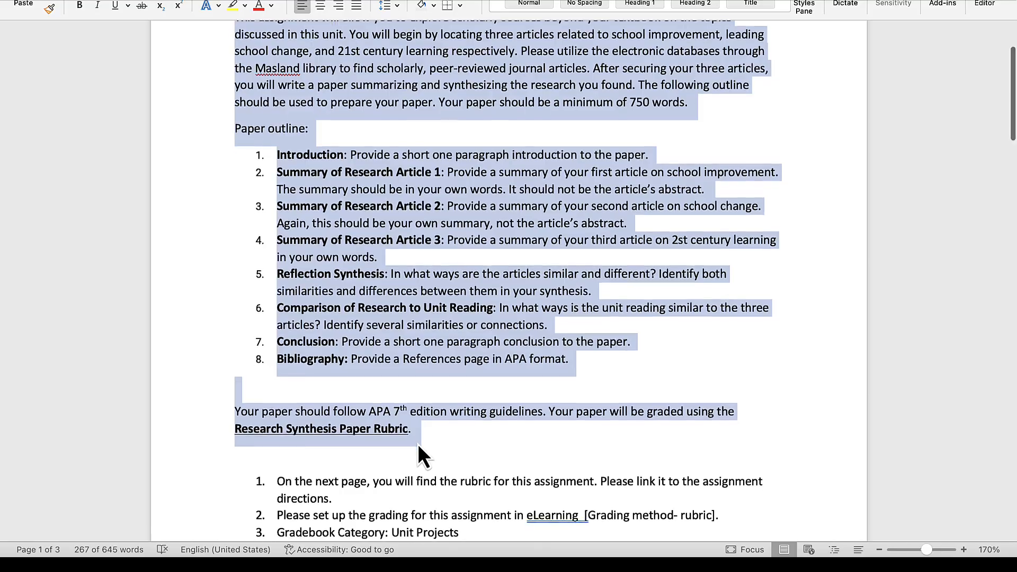
key(super+Tab)
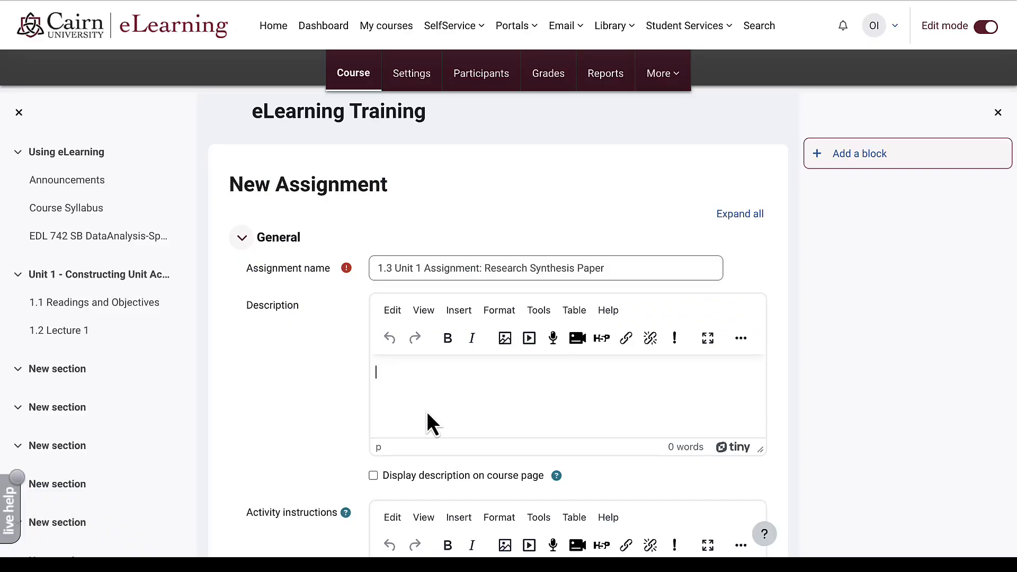
- Paste the 267-word paper instructions into the assignment Description
key(ctrl+v)
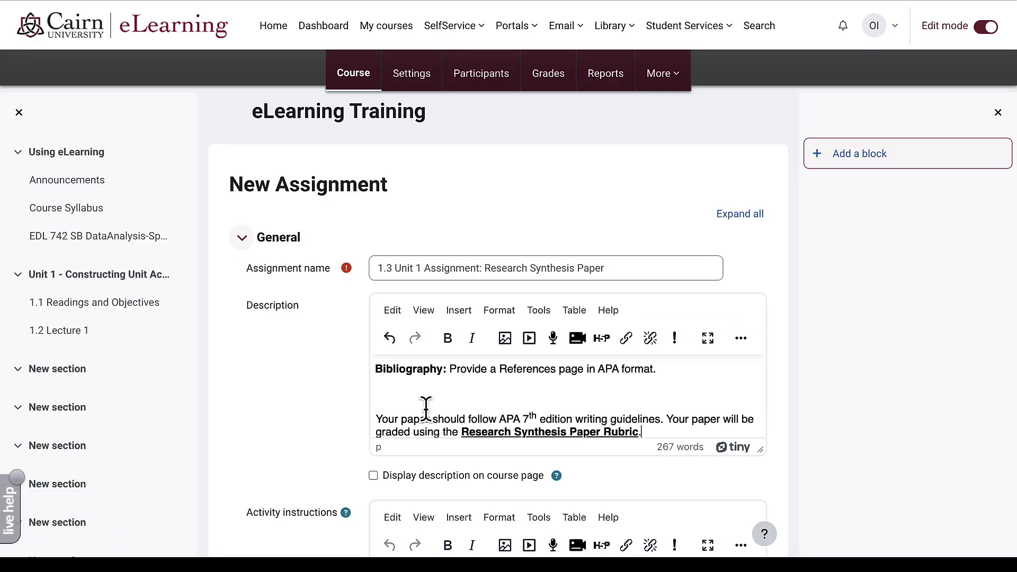
scroll(321, 341, down, 8)
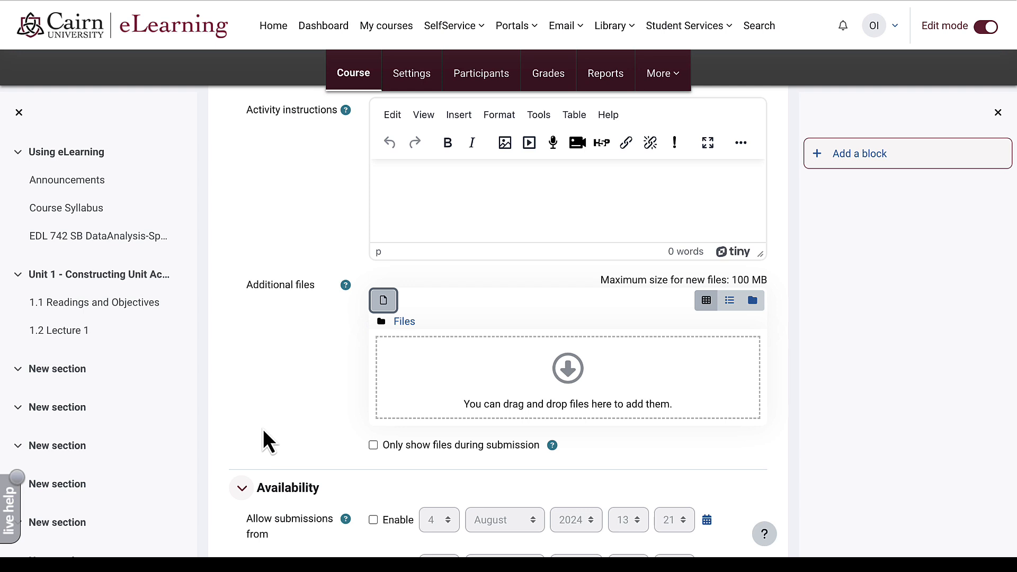
- Upload '1.4 Research Synthesis Paper Rubric.docx' as an additional assignment file
click(325, 393)
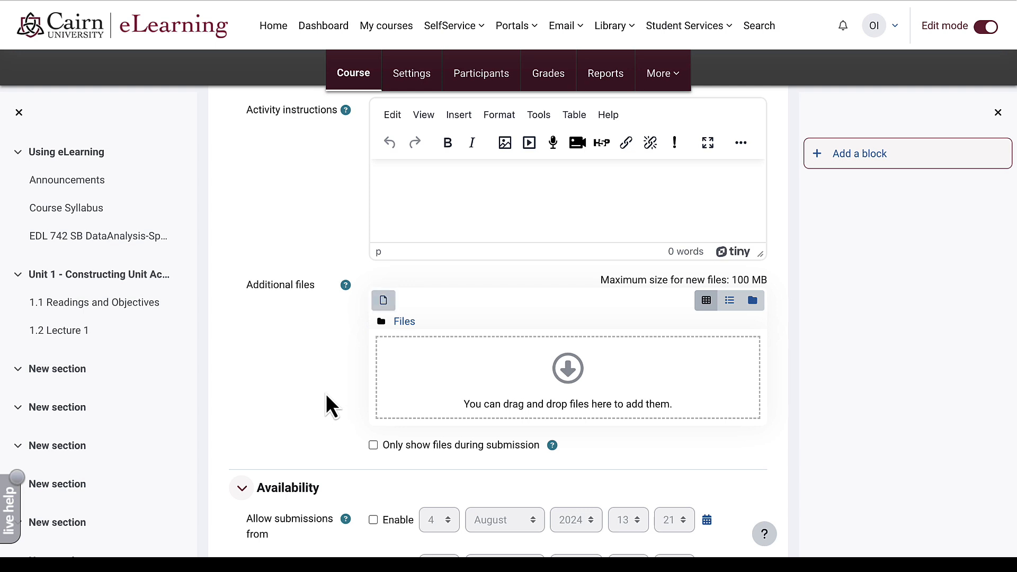
click(383, 300)
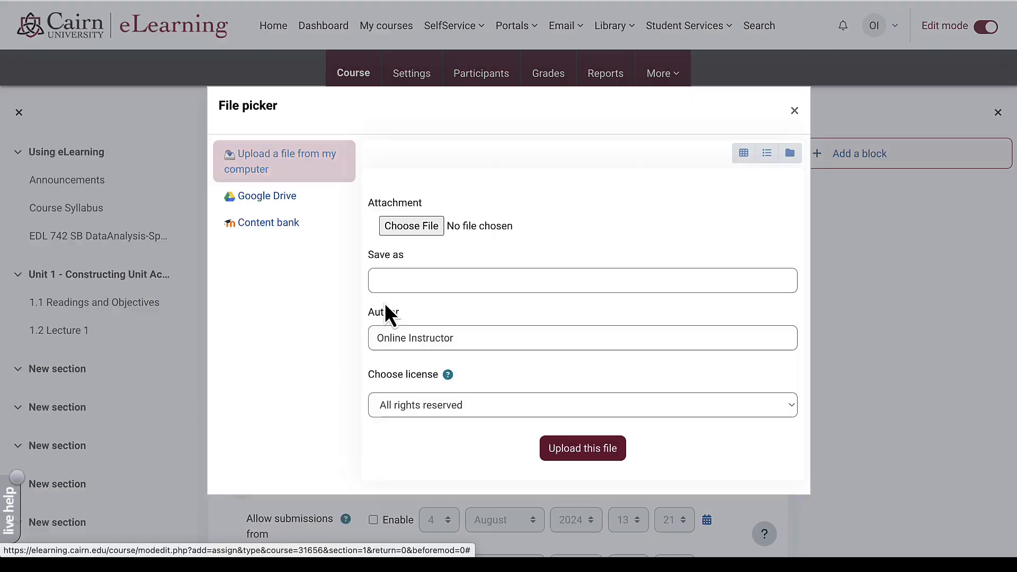
click(411, 228)
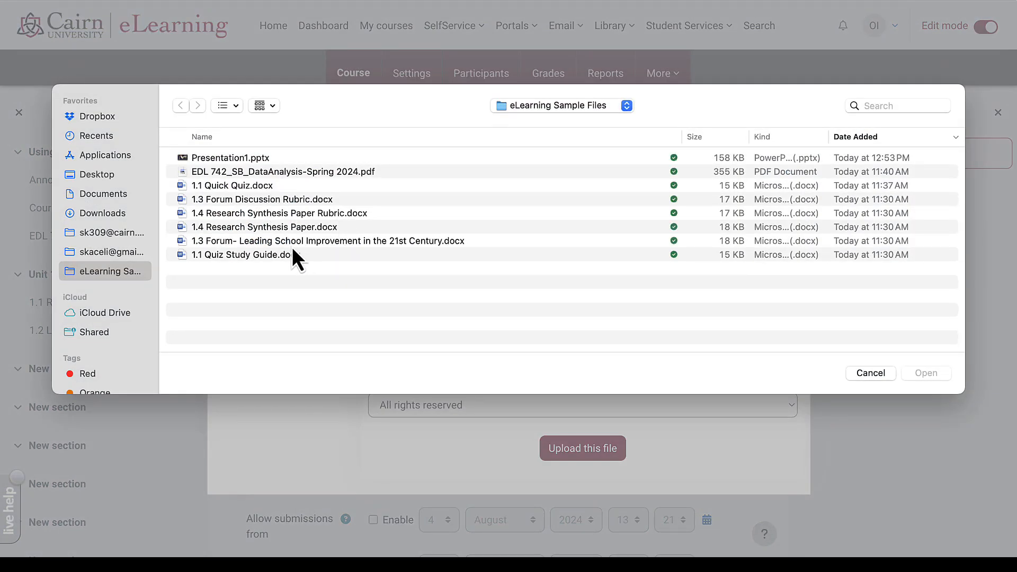
click(298, 215)
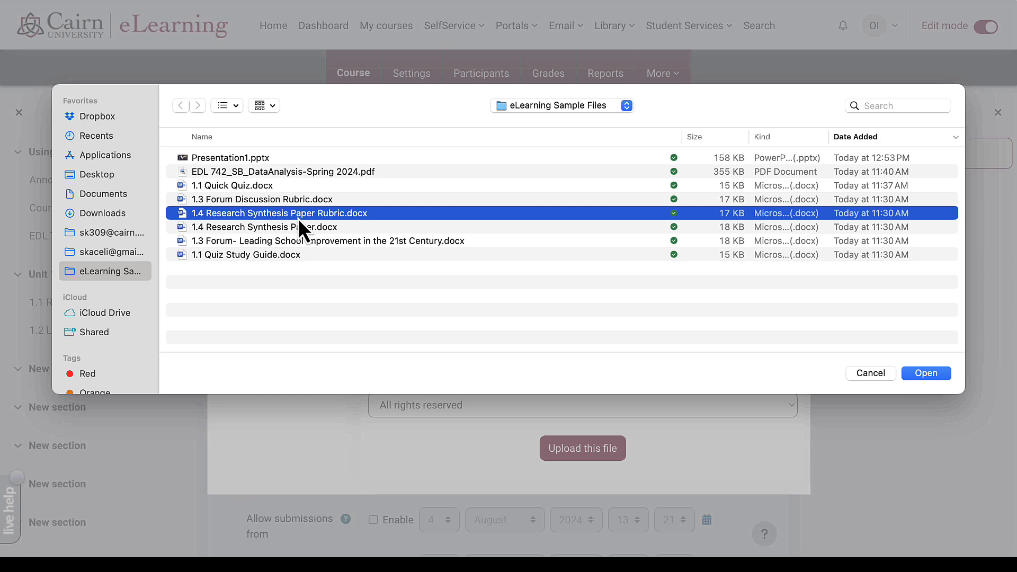
click(926, 373)
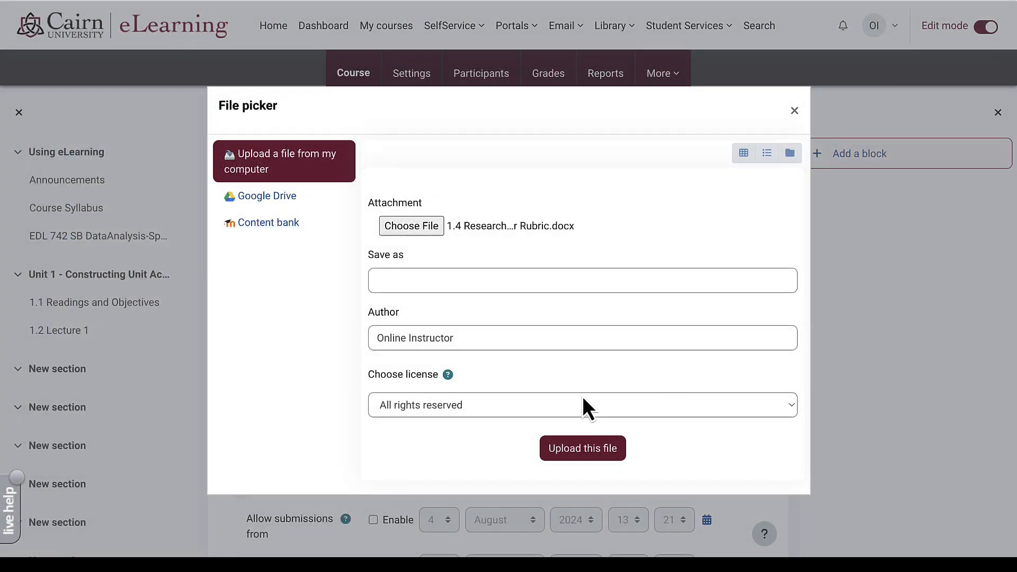
click(591, 453)
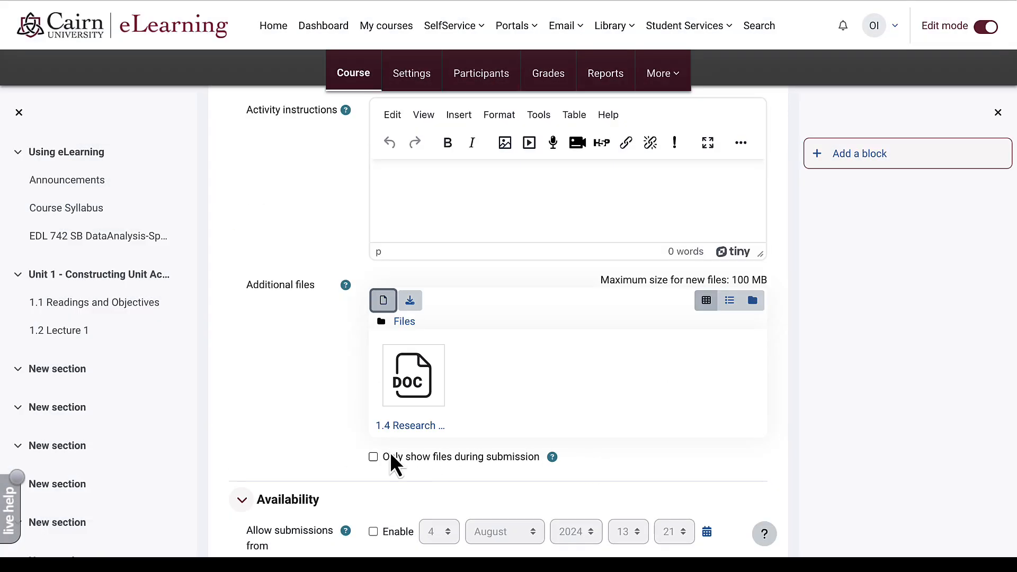
scroll(391, 455, down, 3)
- Enable the due date and set it to 4 August 2026 at 13:21
scroll(390, 453, down, 5)
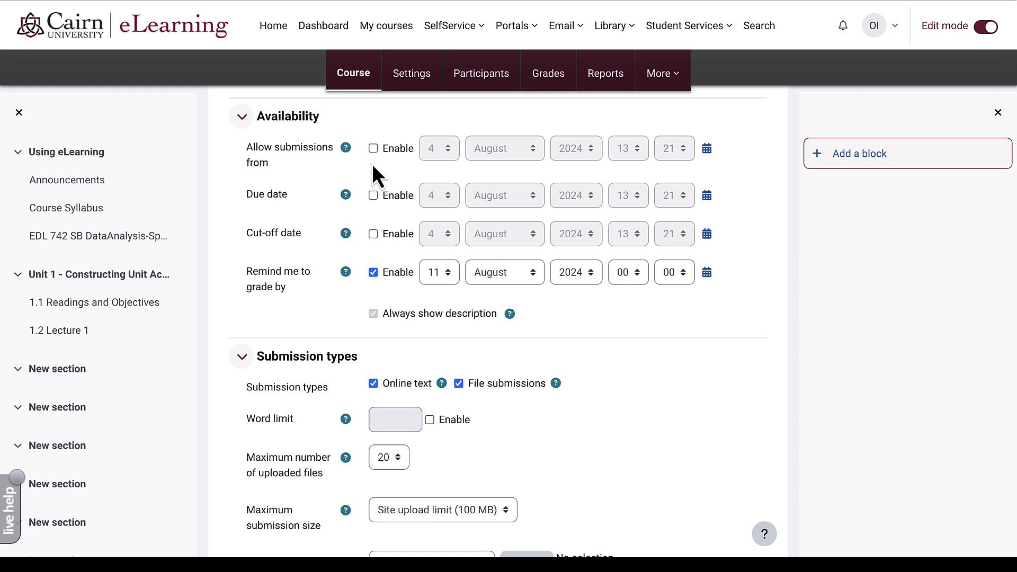
click(372, 196)
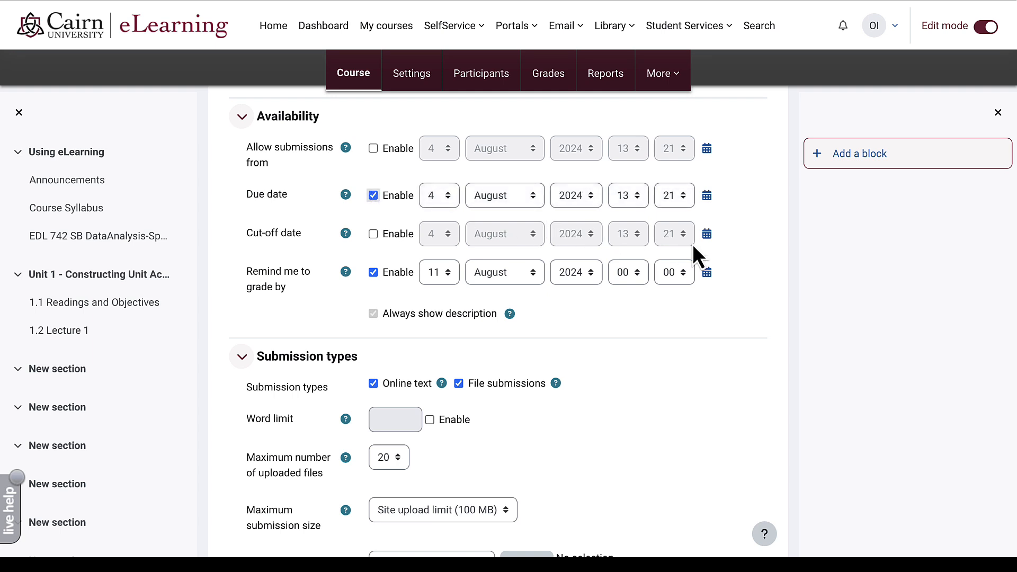
click(576, 196)
click(634, 202)
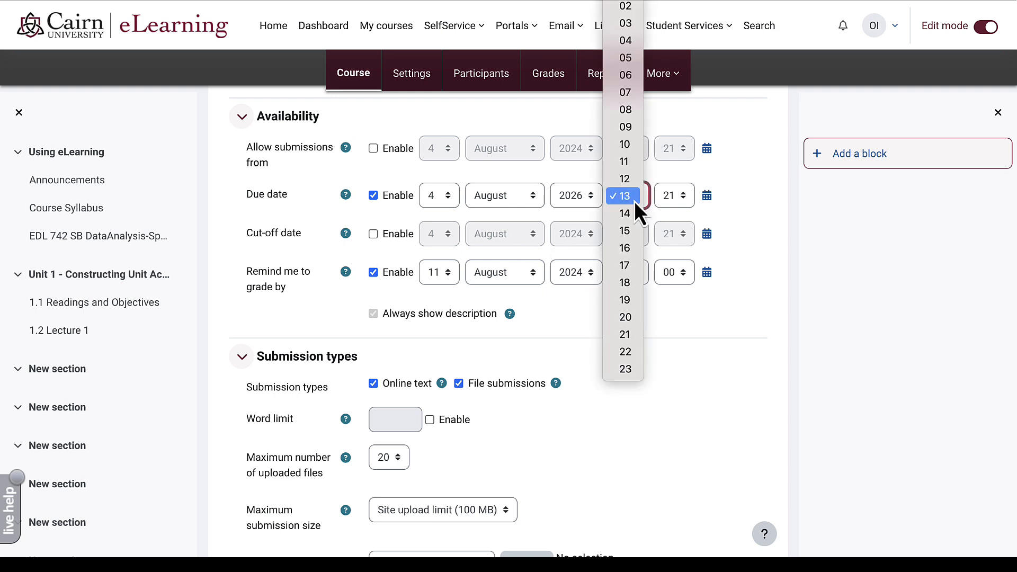
click(634, 201)
click(756, 217)
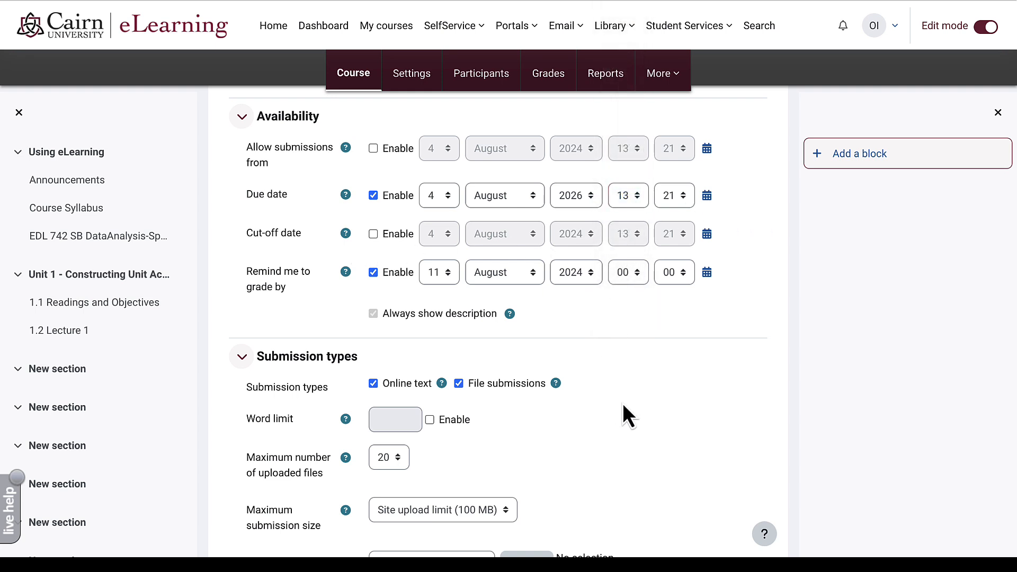
- Keep the maximum number of uploaded files at 20
scroll(622, 405, down, 3)
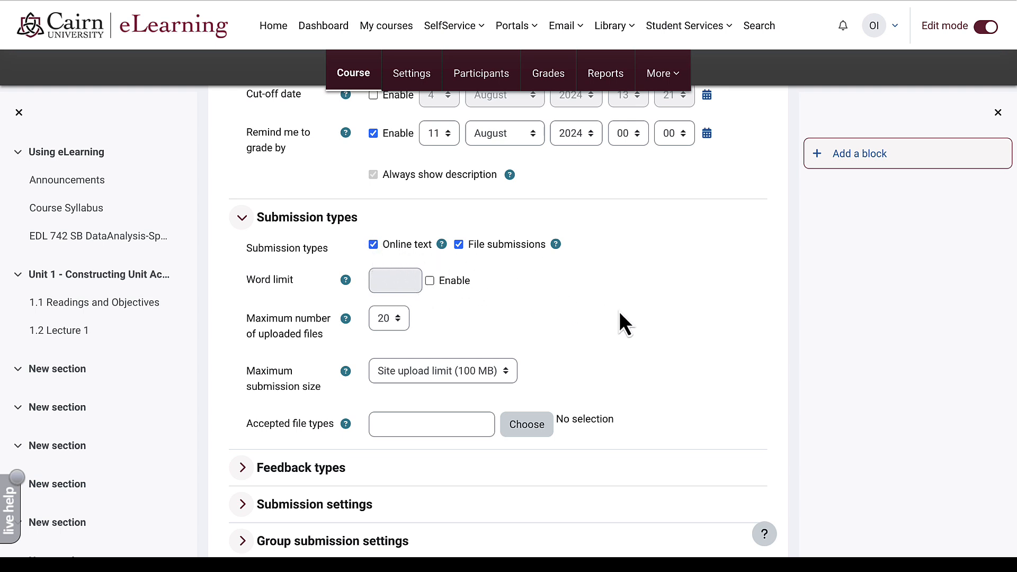
scroll(620, 313, down, 1)
scroll(619, 313, down, 1)
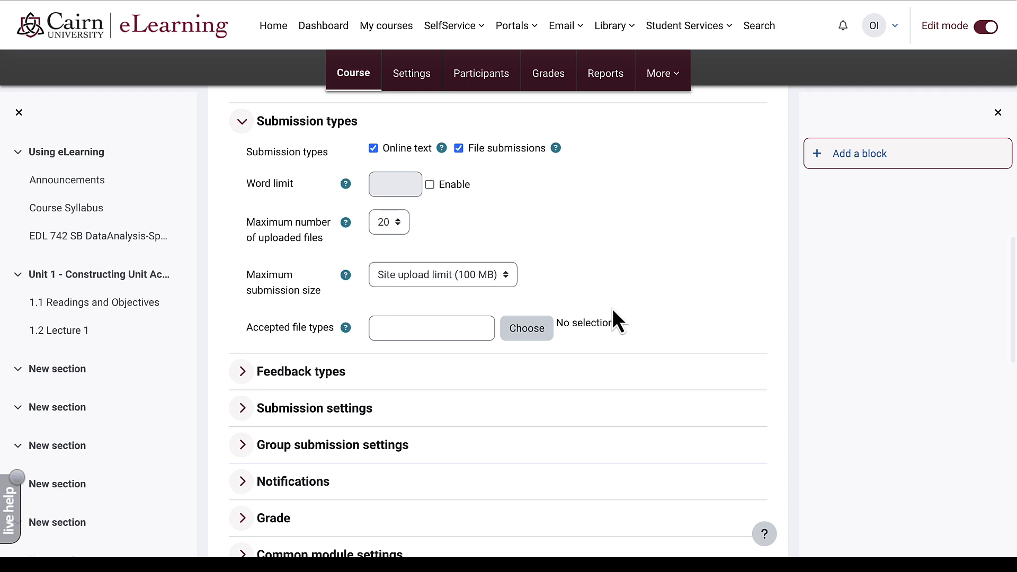
click(391, 239)
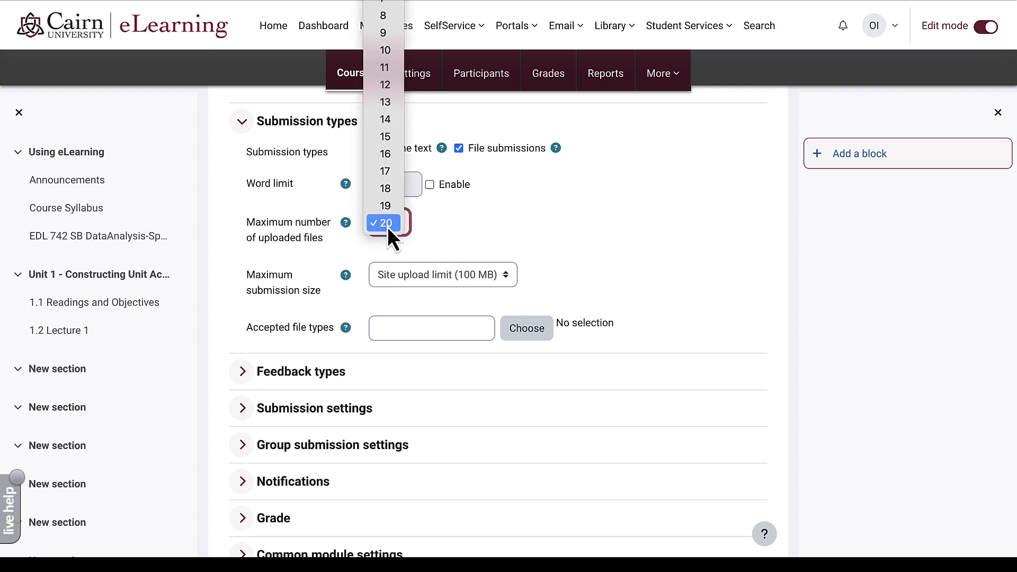
click(387, 227)
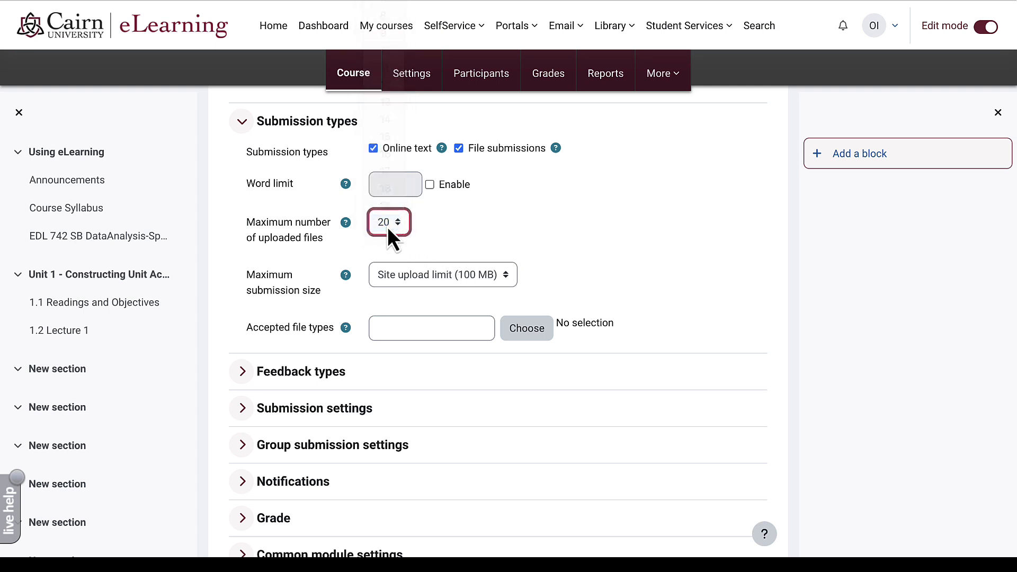
click(582, 226)
scroll(633, 265, down, 2)
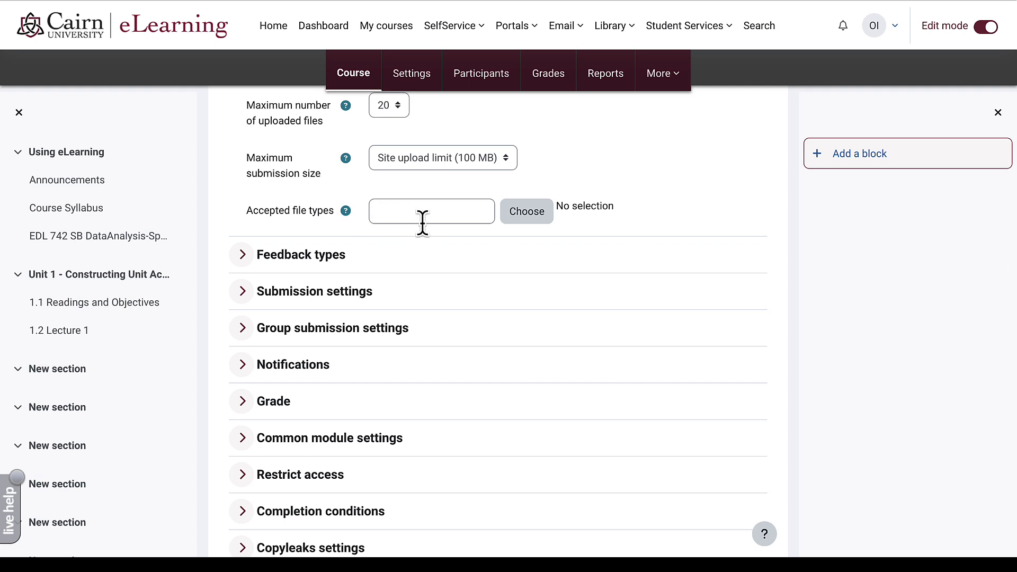
- Expand the Grade settings and list the grade categories, including Unit Papers
click(242, 402)
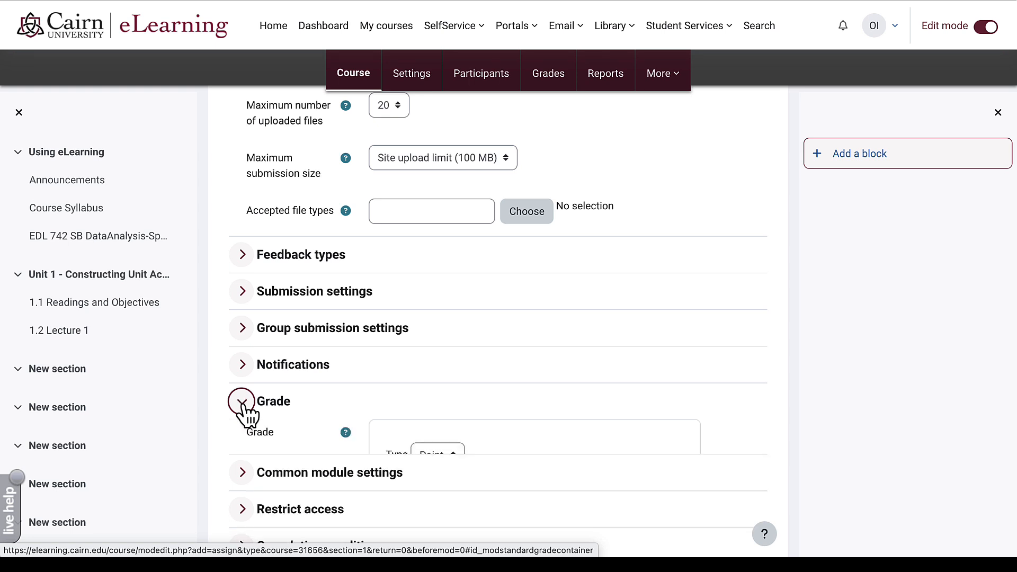
scroll(577, 424, down, 2)
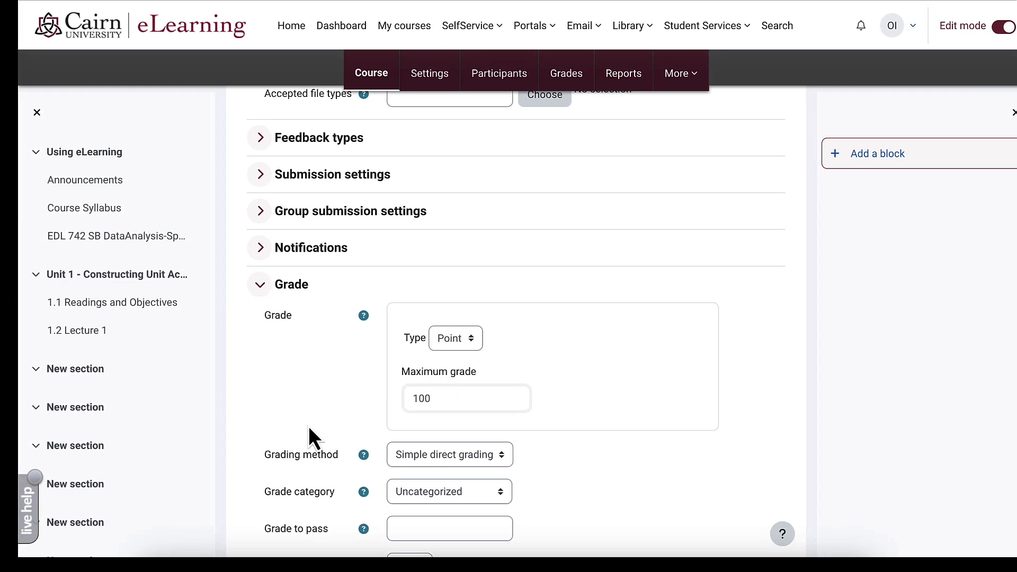
scroll(308, 427, down, 1)
scroll(309, 427, down, 2)
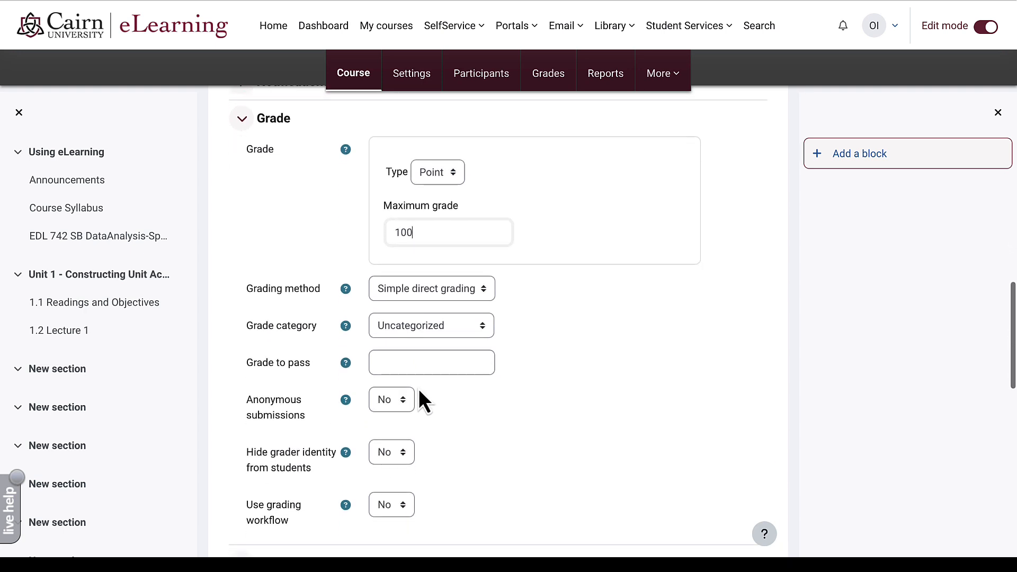
click(442, 334)
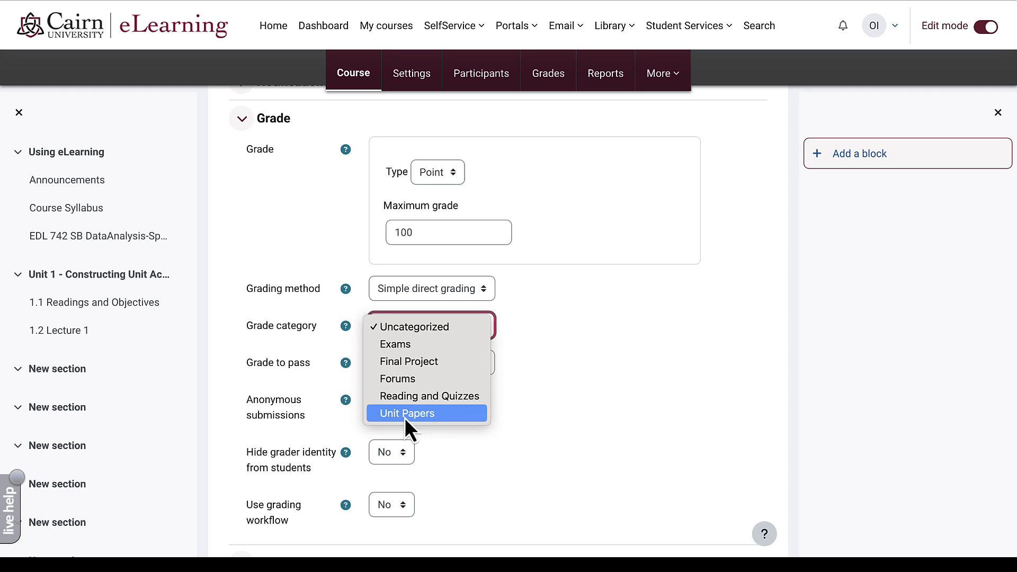
- Put the new assignment in the Unit Papers grade category
click(414, 417)
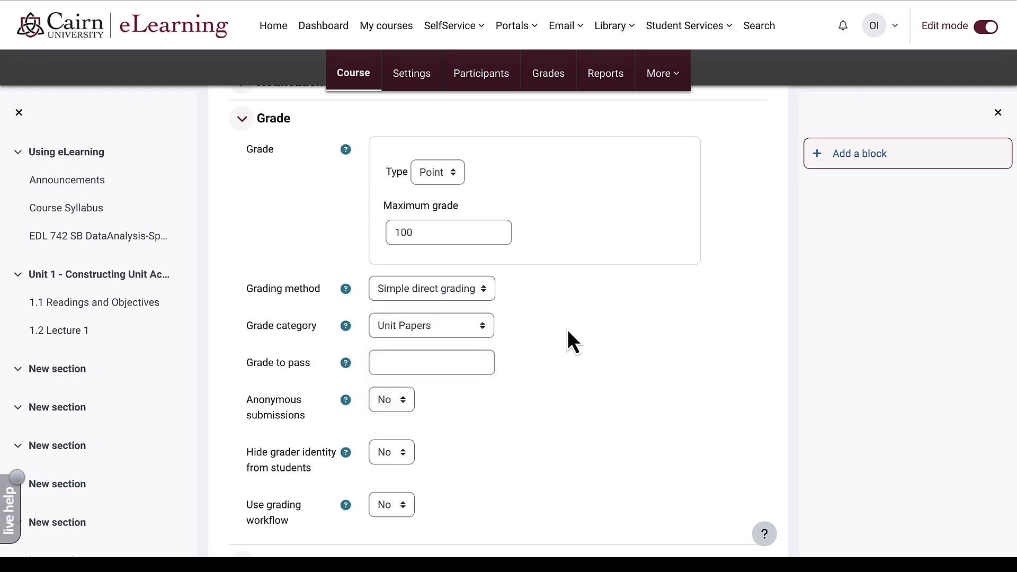
scroll(344, 328, down, 6)
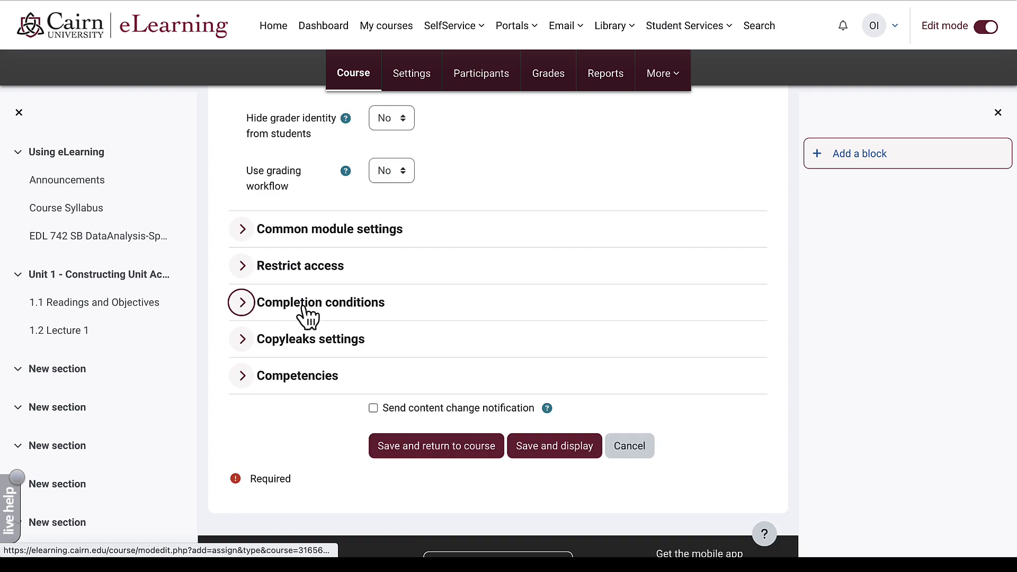
- Turn on completion requirements for the assignment under Completion conditions
click(306, 312)
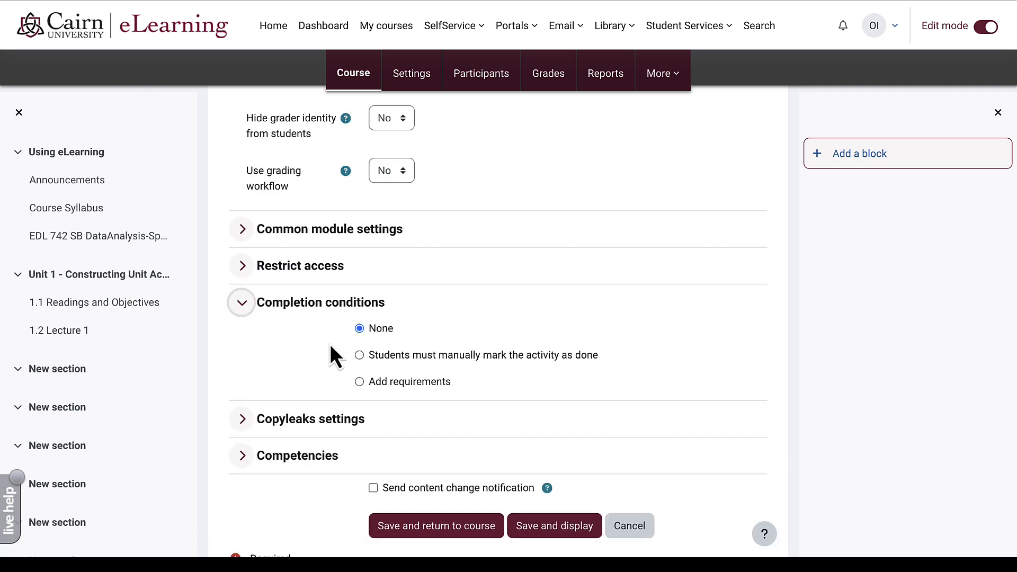
click(359, 381)
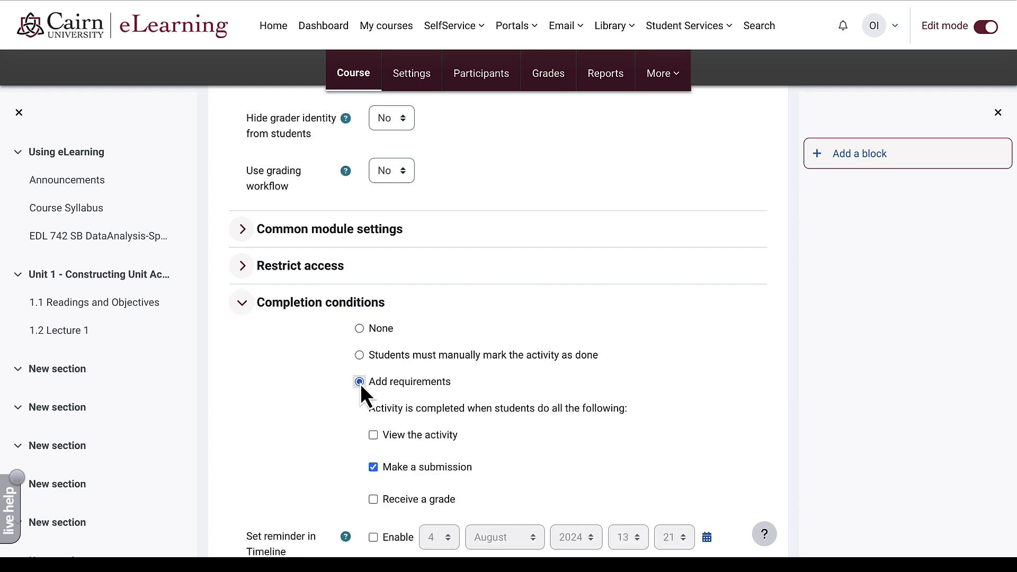
scroll(360, 383, down, 2)
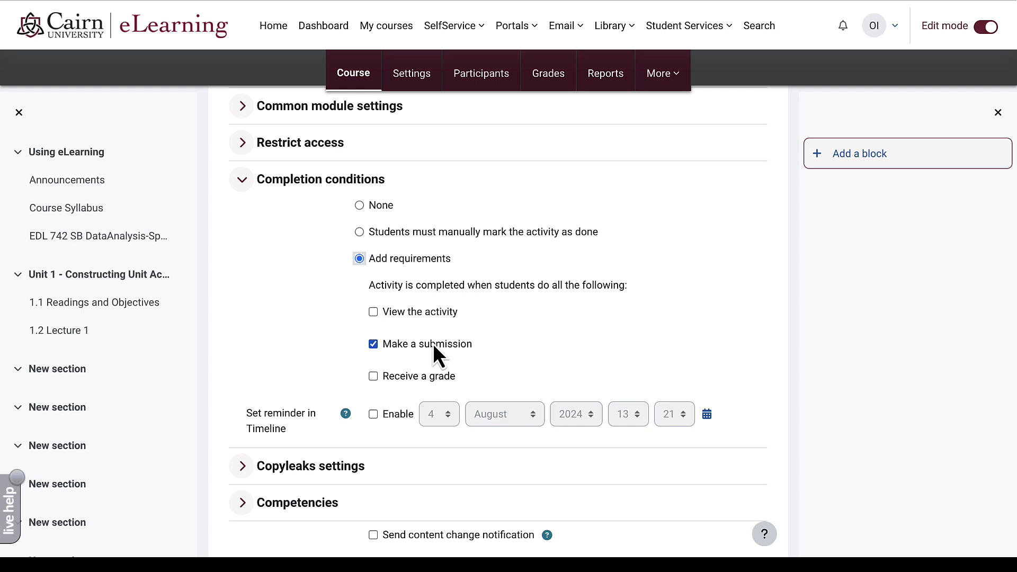
- Enable Copyleaks plagiarism checking and save the assignment back to the course
click(243, 466)
scroll(246, 465, down, 2)
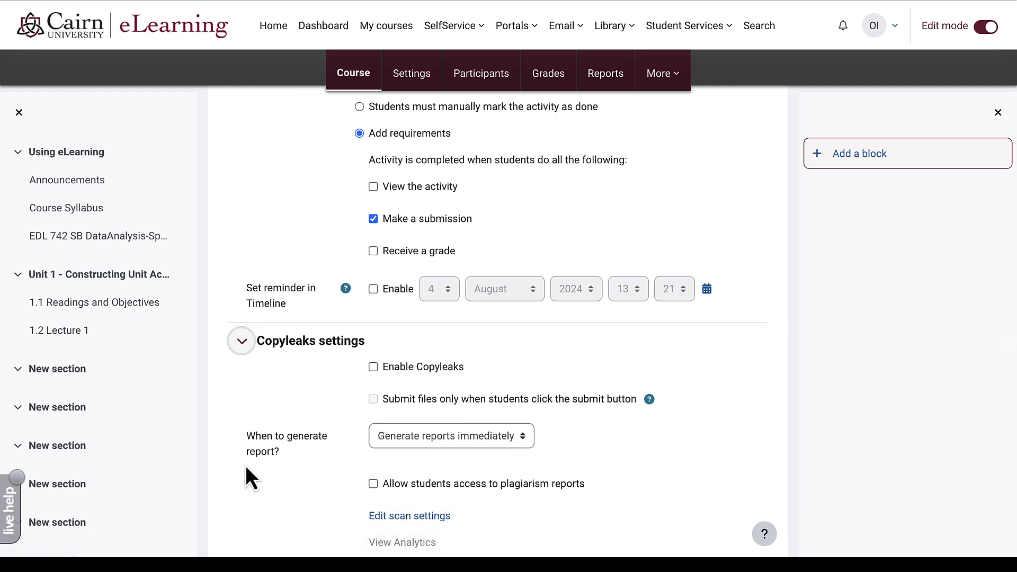
click(373, 367)
scroll(375, 370, down, 3)
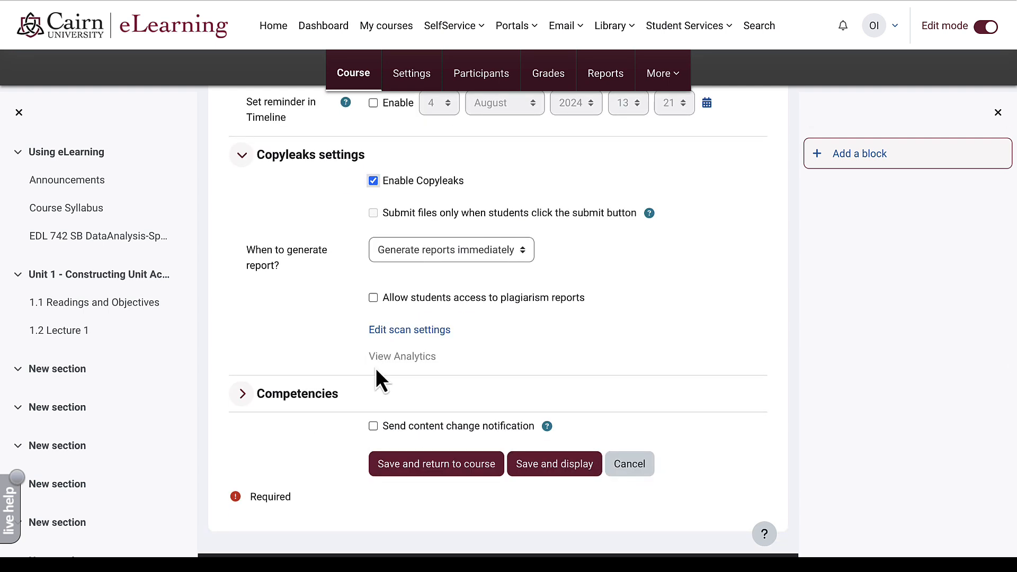
click(383, 471)
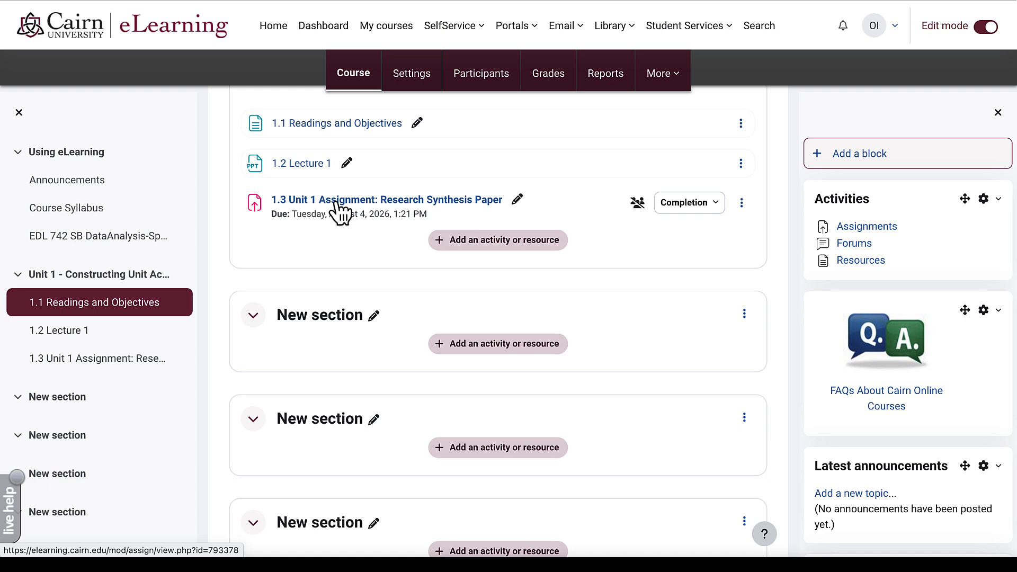
- Open 1.3 Unit 1 Assignment: Research Synthesis Paper and review its due date, outline and rubric
click(339, 206)
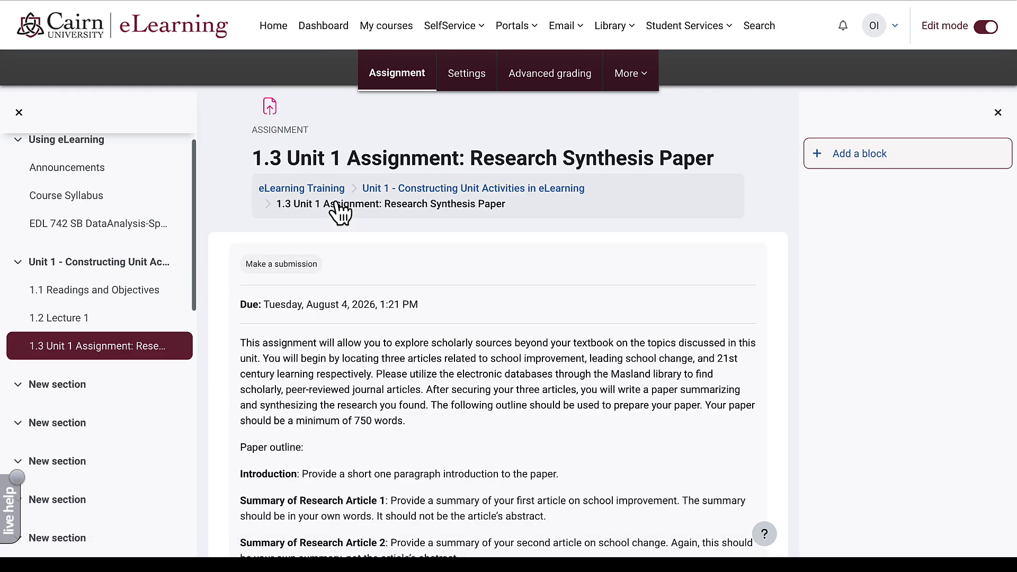
scroll(350, 272, down, 2)
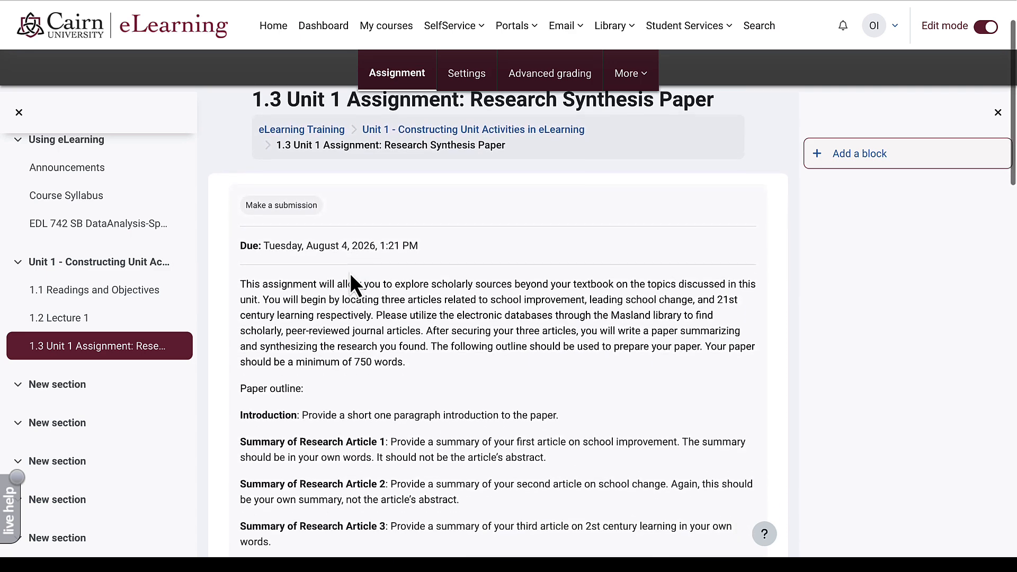
double_click(365, 233)
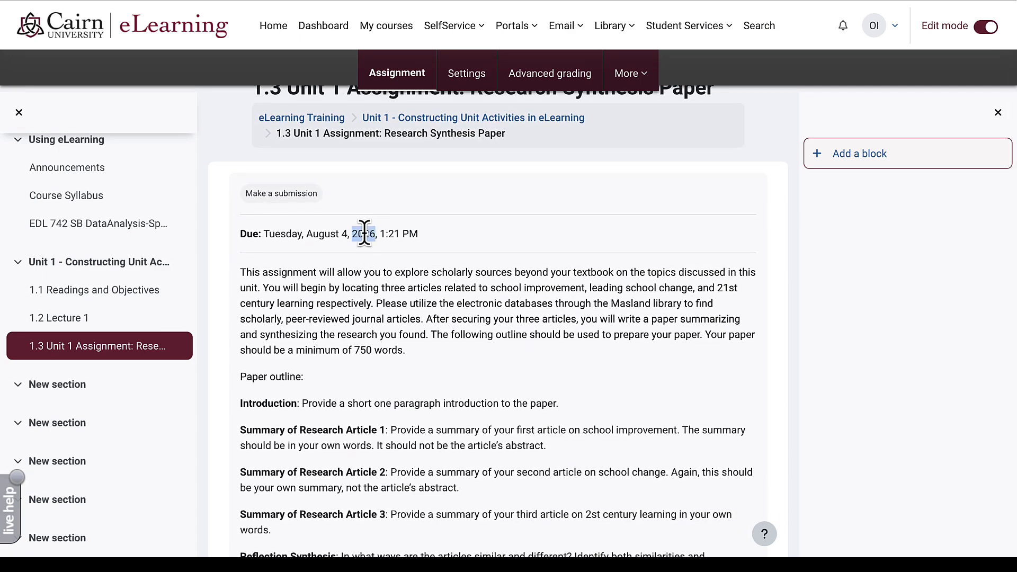
click(340, 289)
scroll(318, 268, down, 2)
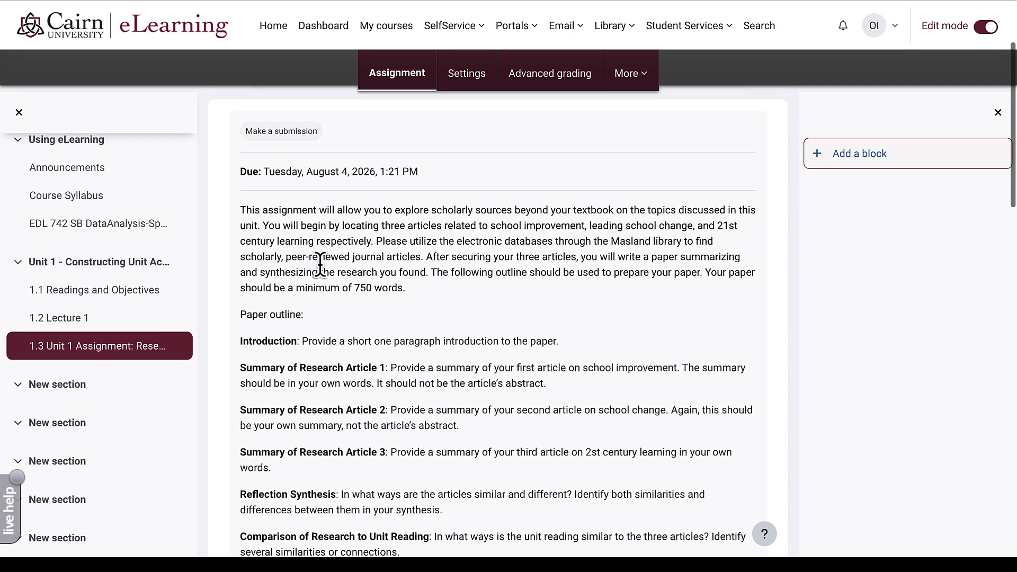
scroll(320, 264, down, 9)
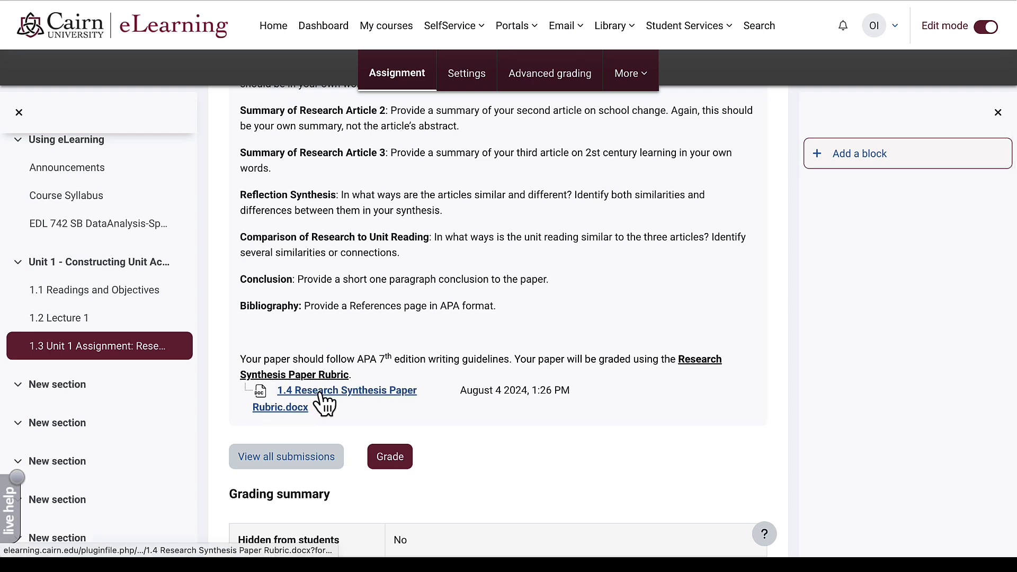
scroll(545, 164, down, 1)
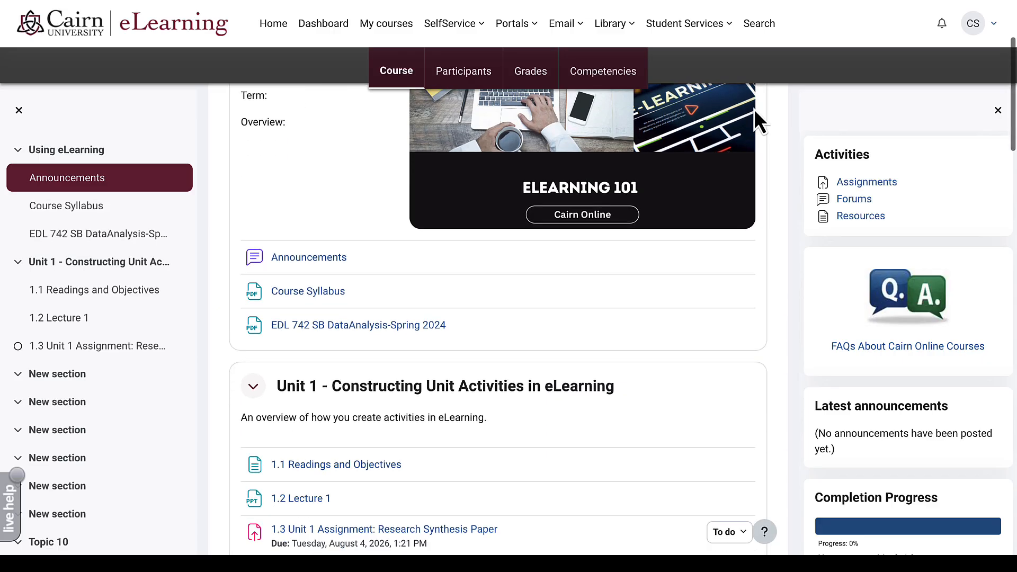
- Scroll the student's course page down to the Unit 1 assignment marked To do
scroll(754, 111, down, 4)
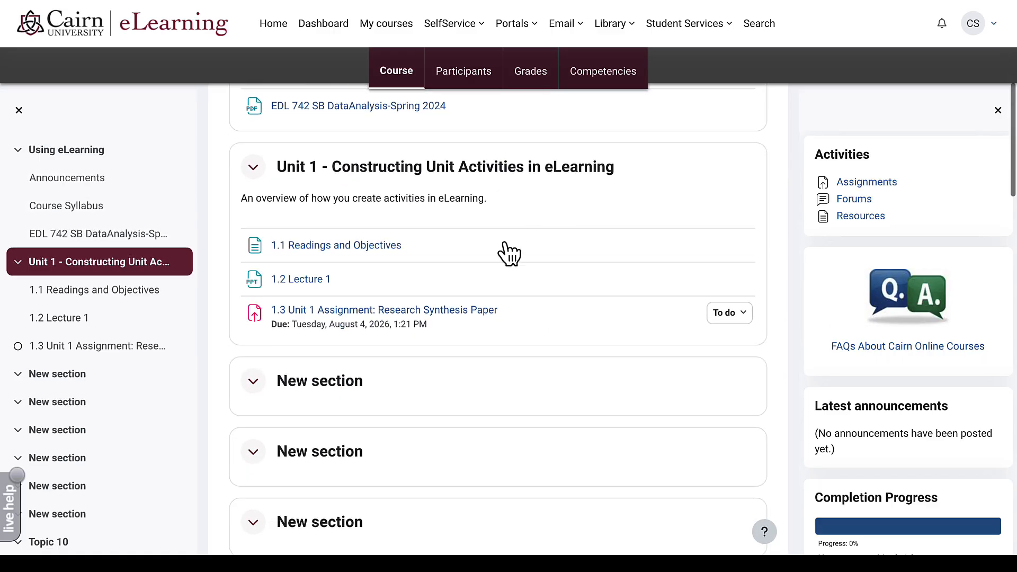
- As the student, open the Unit 1 assignment, start a submission and tick the own-work statement
click(427, 311)
scroll(434, 292, down, 4)
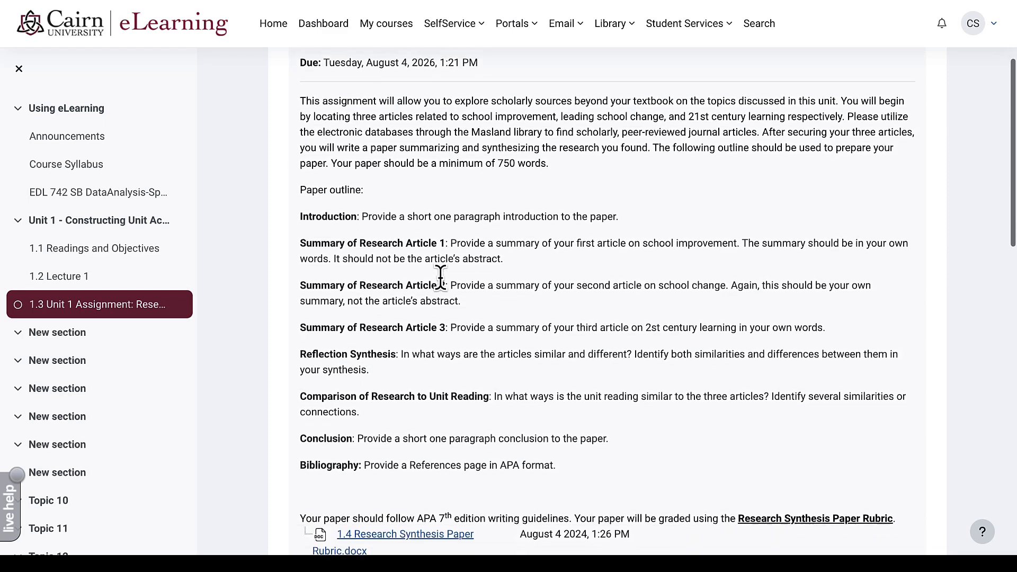
scroll(440, 276, down, 4)
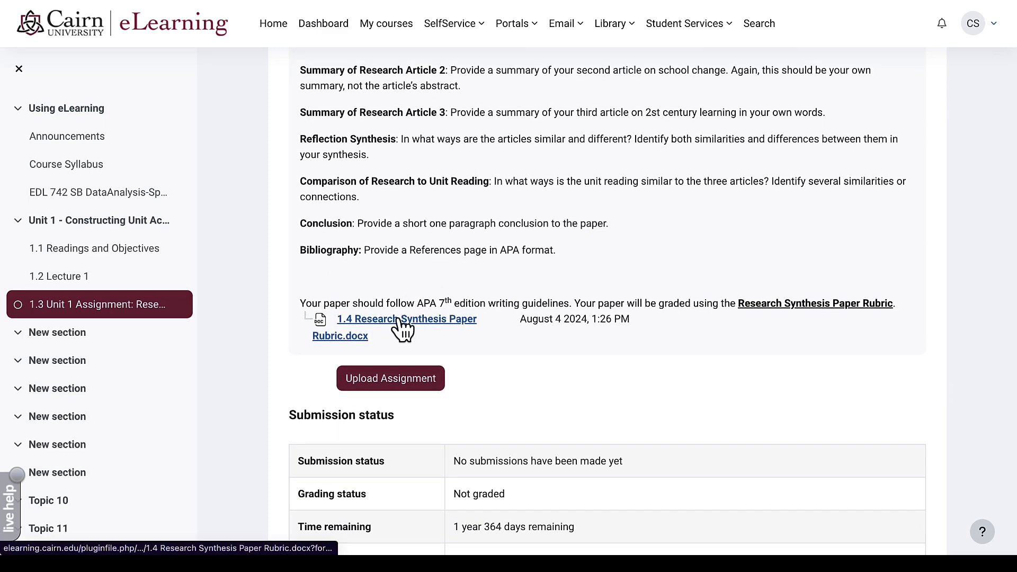
scroll(407, 342, down, 1)
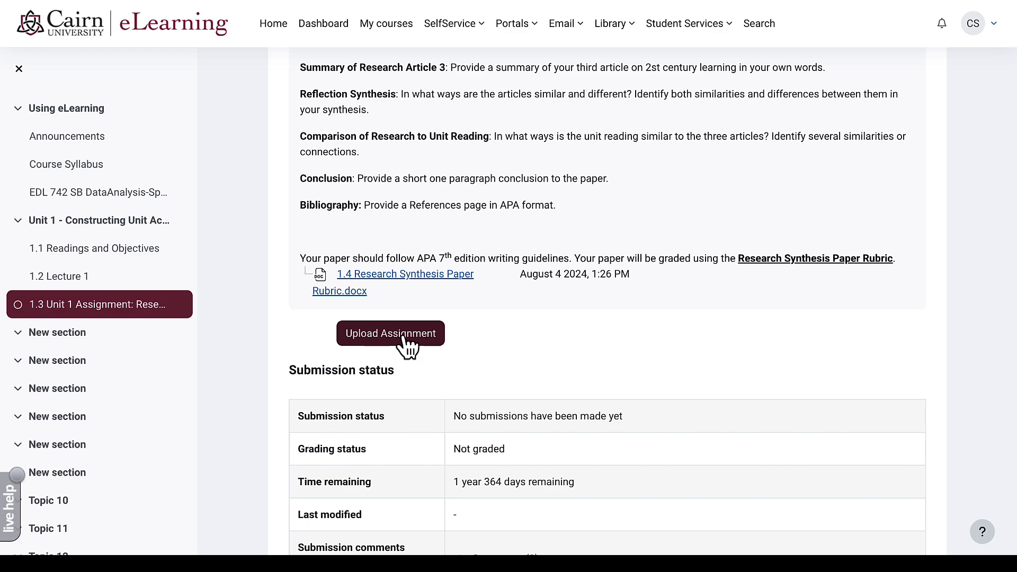
click(401, 338)
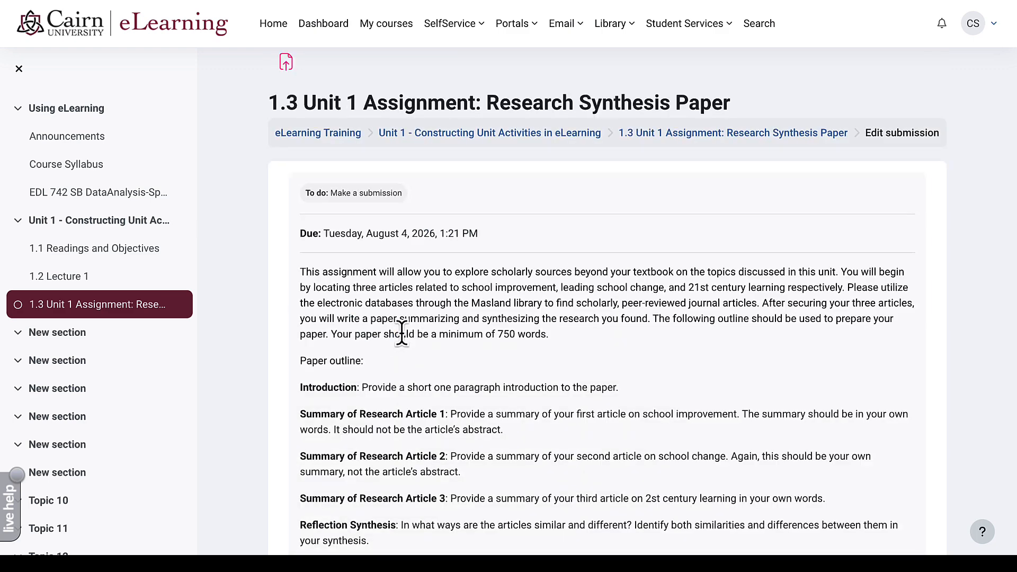
scroll(402, 339, down, 10)
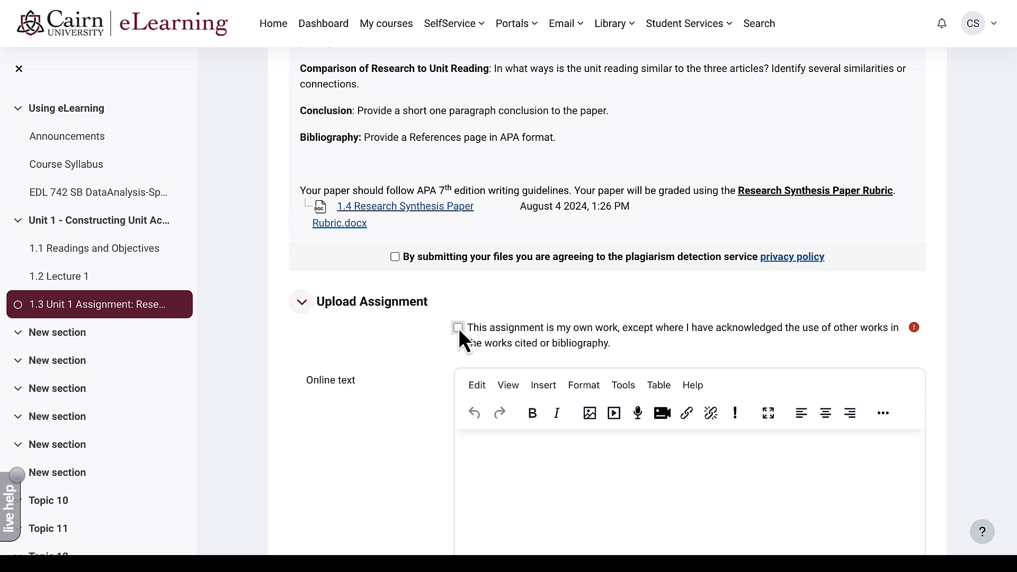
click(458, 328)
scroll(459, 329, down, 3)
- Attach My assignment - Completed.docx and save the submission for grading
click(492, 306)
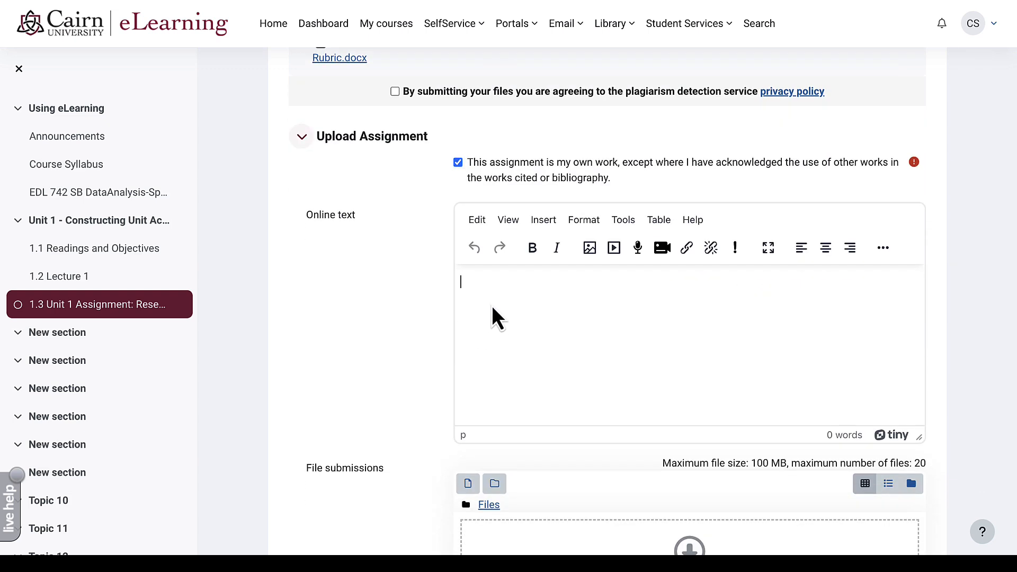
scroll(492, 305, down, 1)
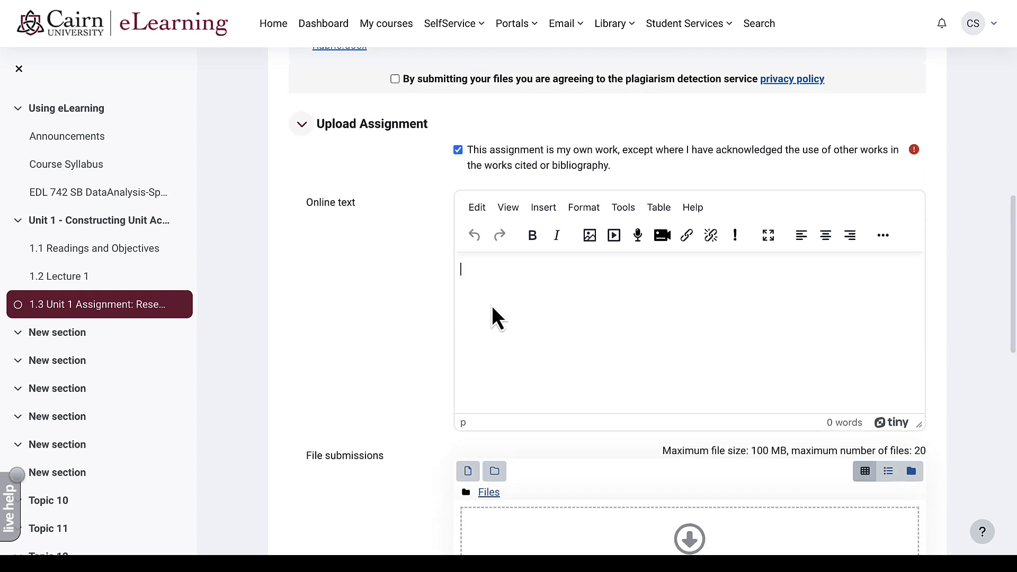
scroll(477, 318, down, 3)
click(469, 329)
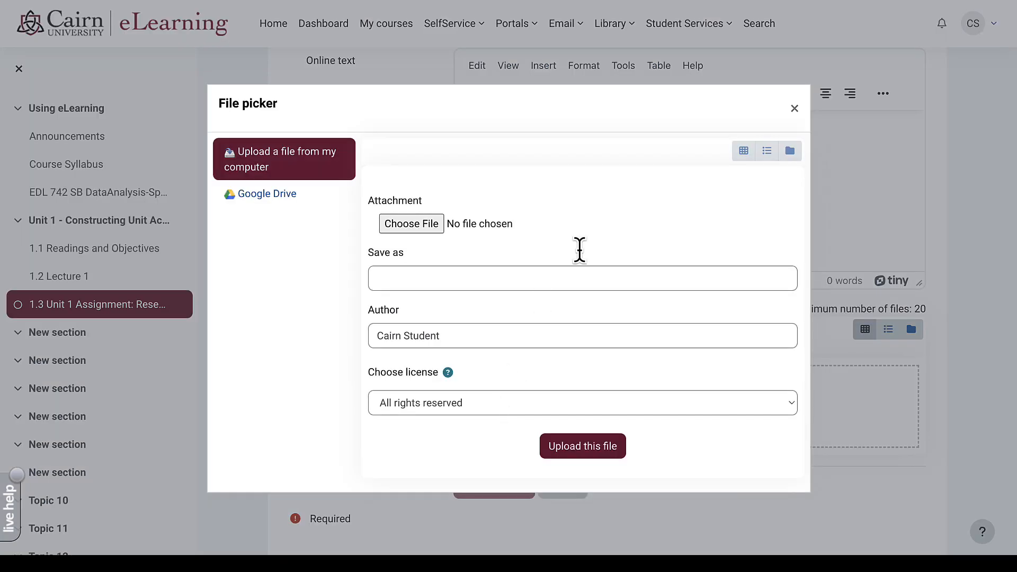
click(794, 109)
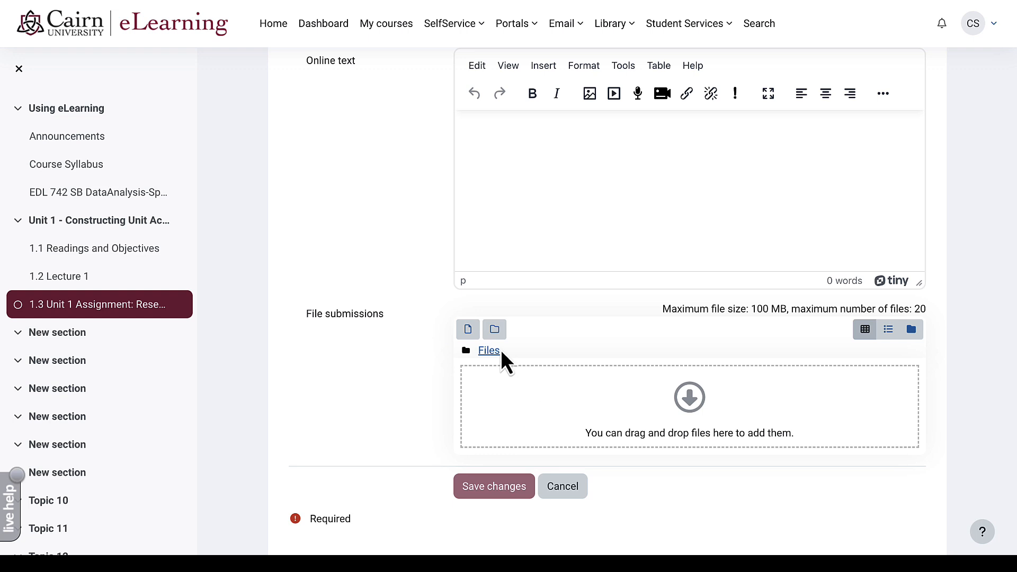
click(471, 327)
click(427, 224)
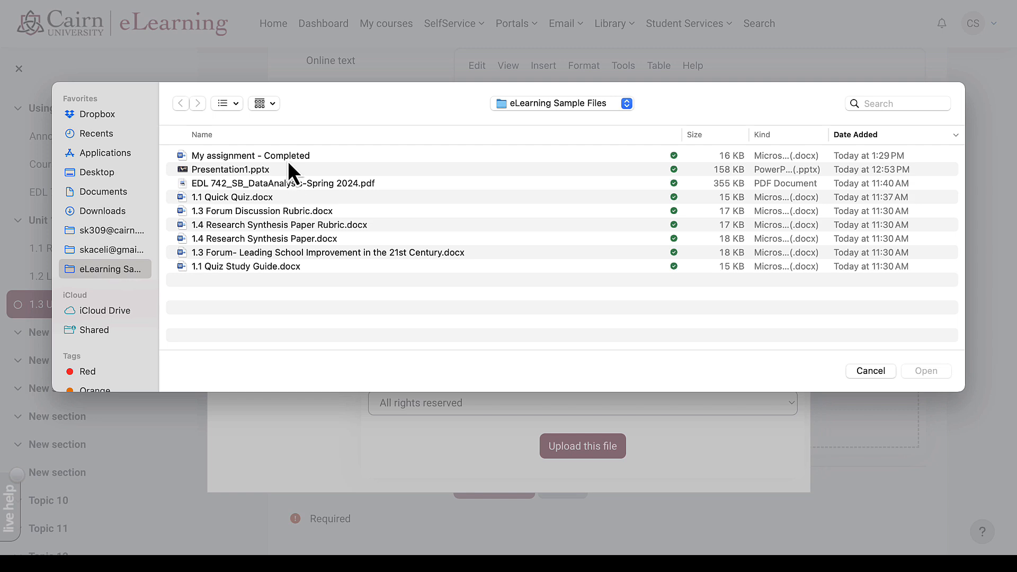
click(288, 160)
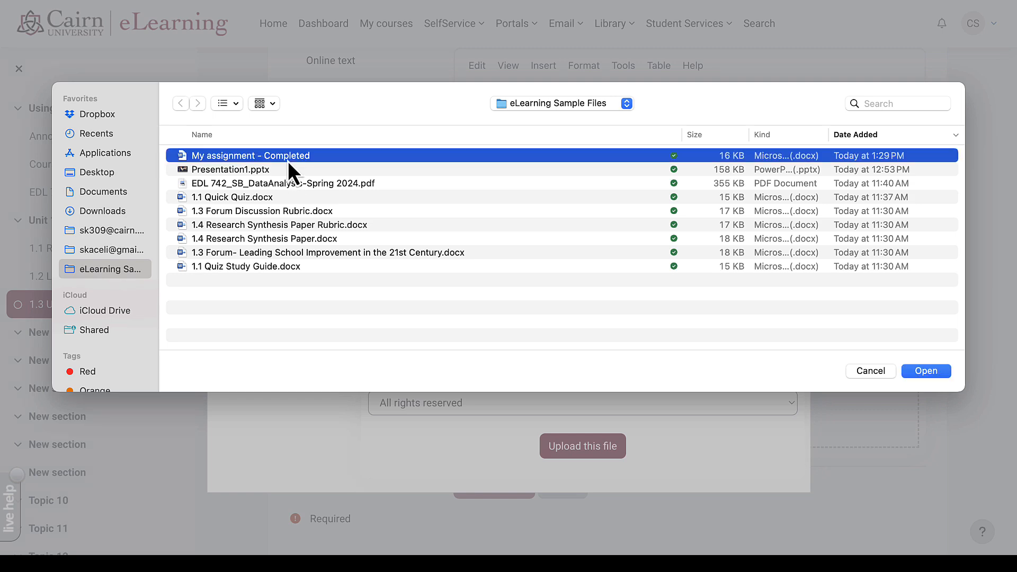
click(914, 370)
click(567, 445)
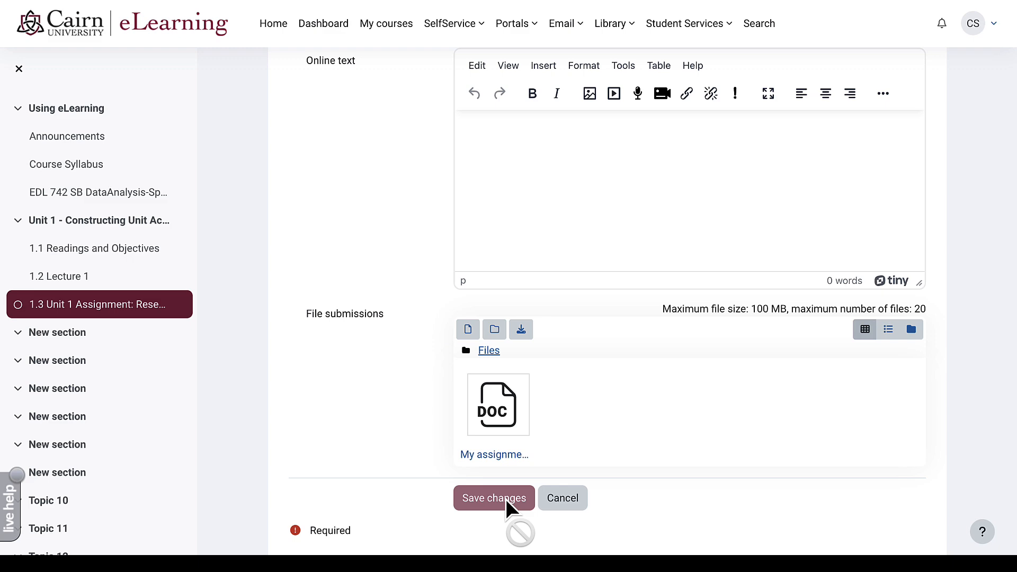
click(493, 500)
scroll(464, 280, down, 3)
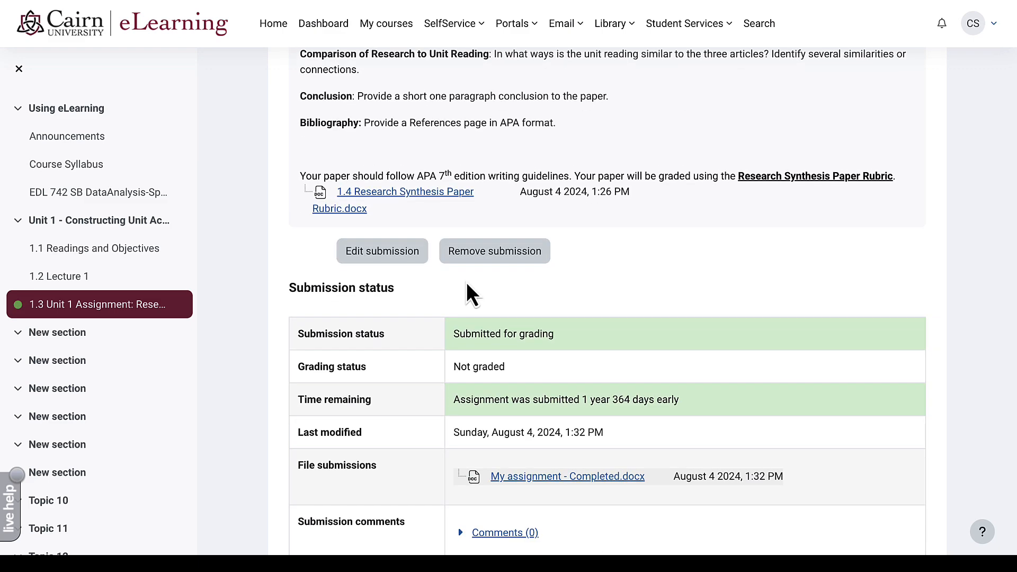
- Scroll through the student's submission status page before switching to the instructor's editing view
scroll(467, 284, down, 1)
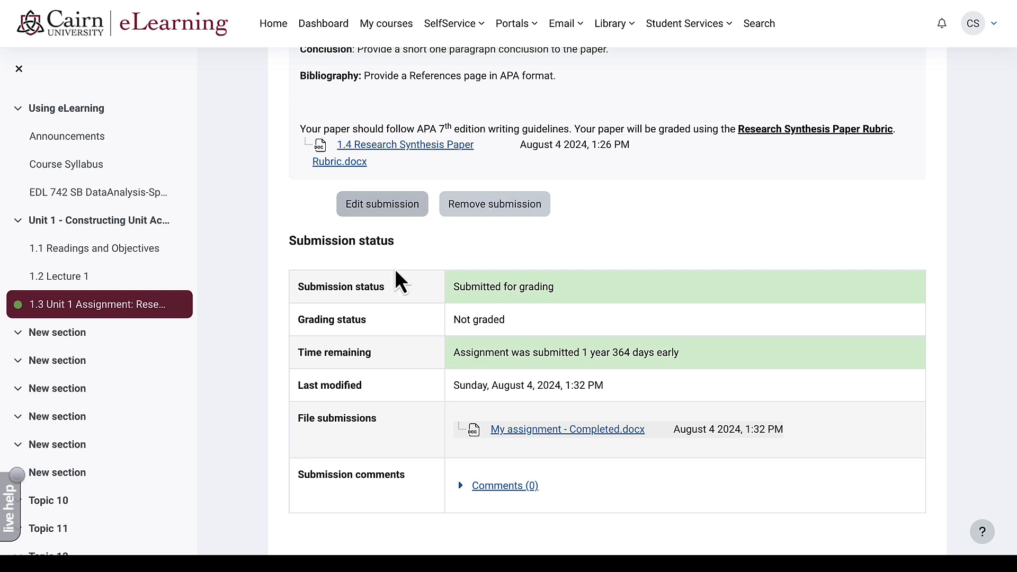
scroll(522, 260, down, 1)
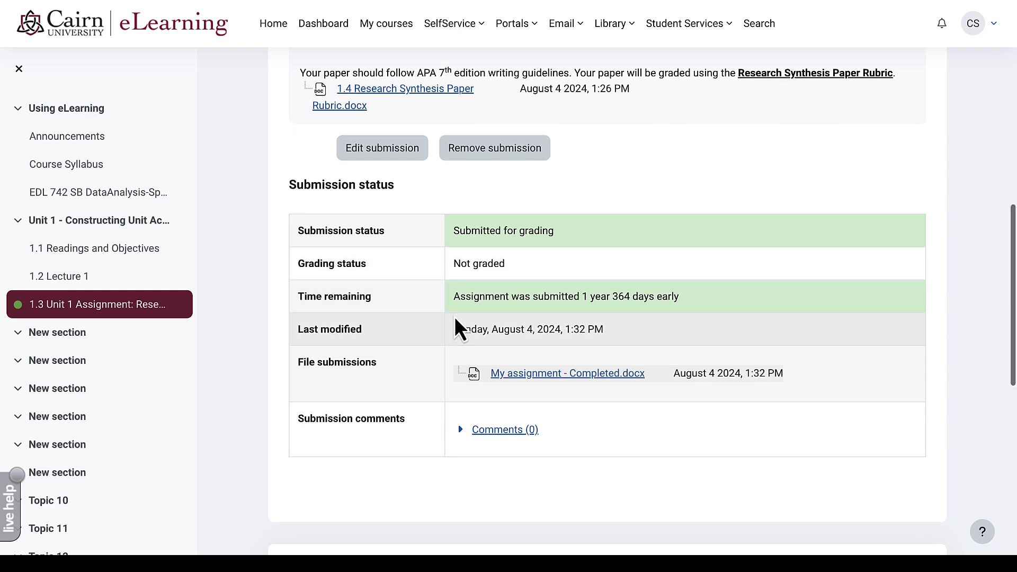
scroll(413, 414, down, 1)
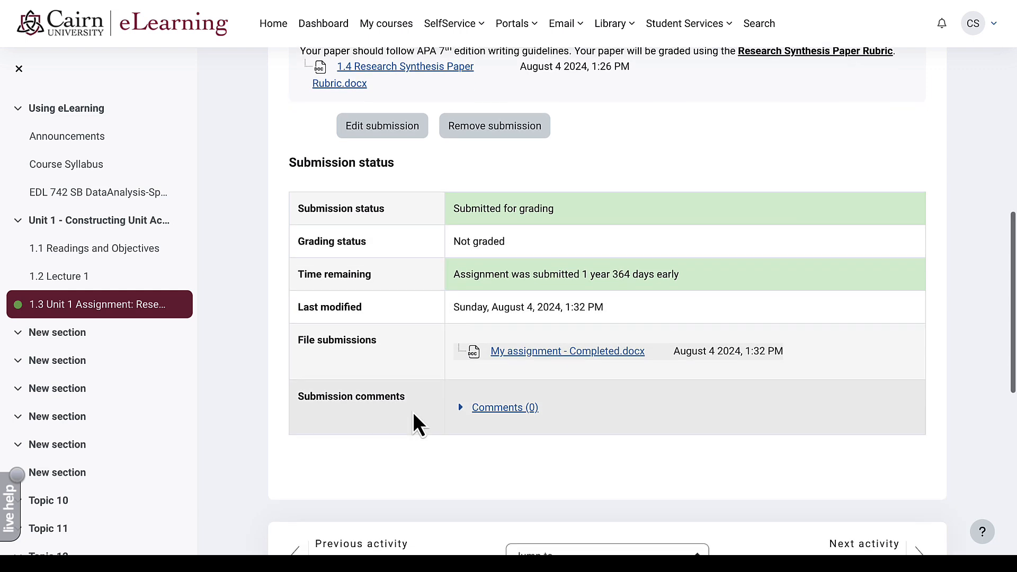
scroll(413, 412, down, 3)
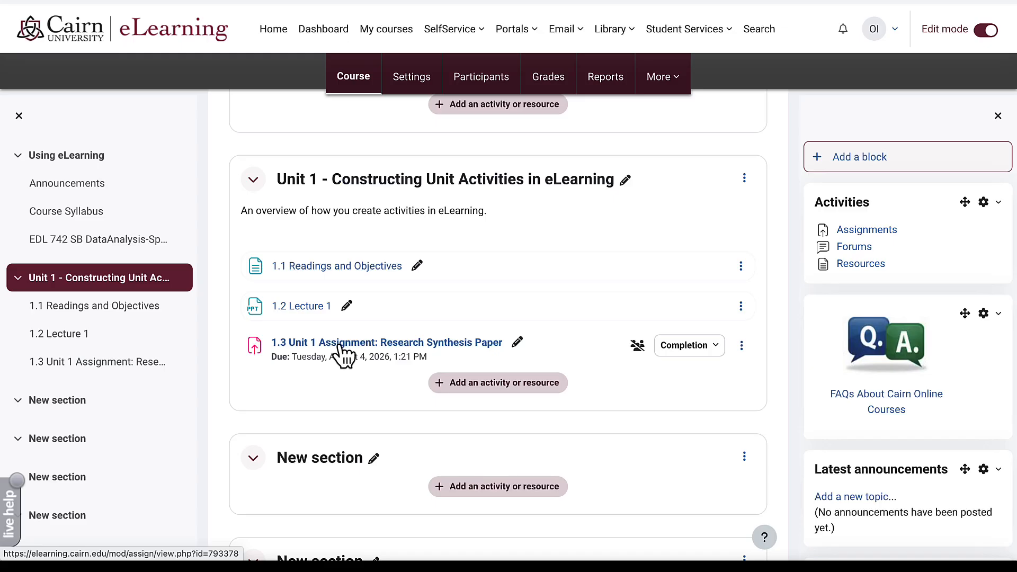
- Open the 1.3 Unit 1 Assignment's submissions table and scroll across its columns
click(339, 344)
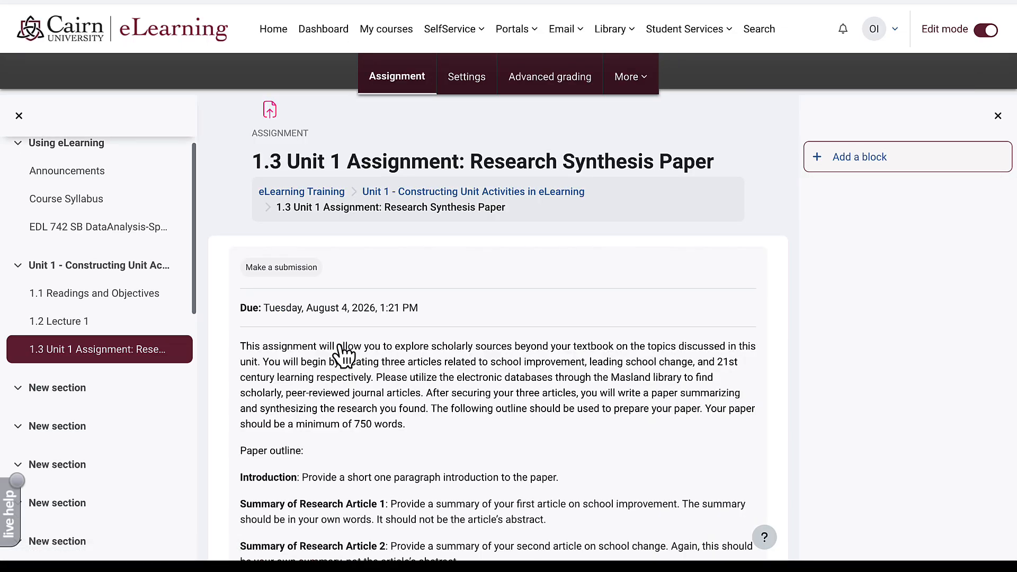
scroll(340, 339, down, 6)
scroll(340, 339, down, 3)
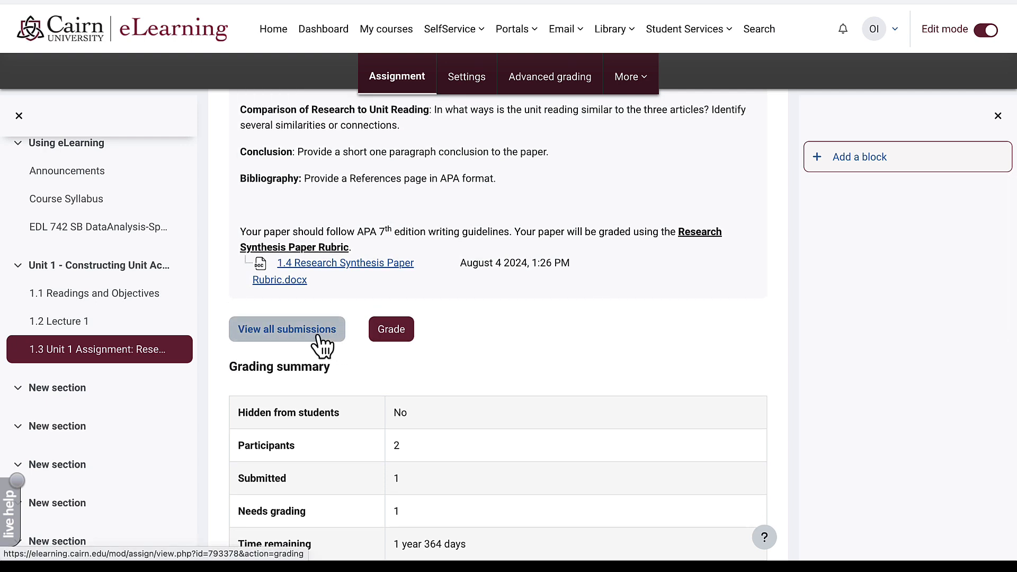
click(318, 337)
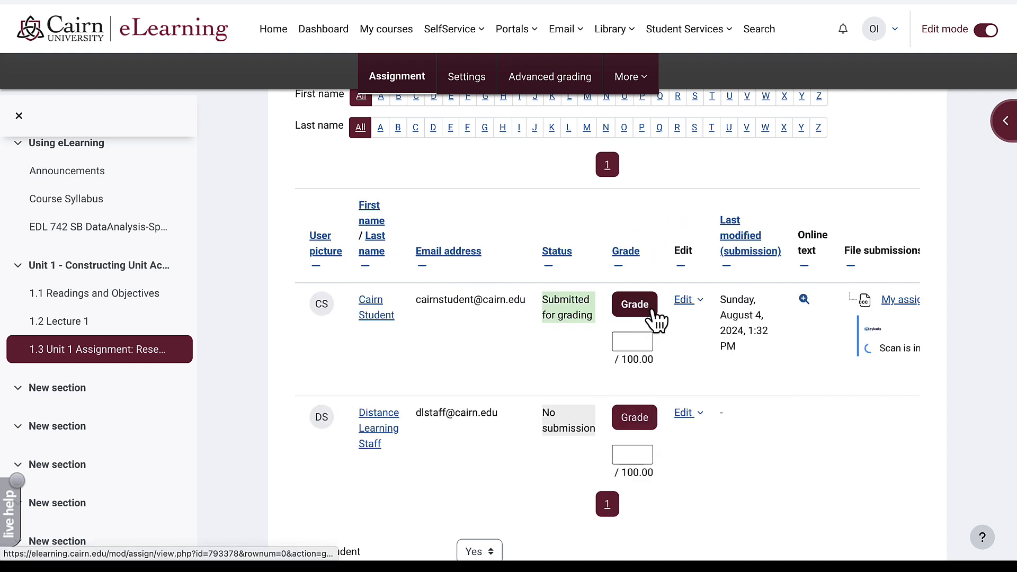
scroll(763, 325, right, 2)
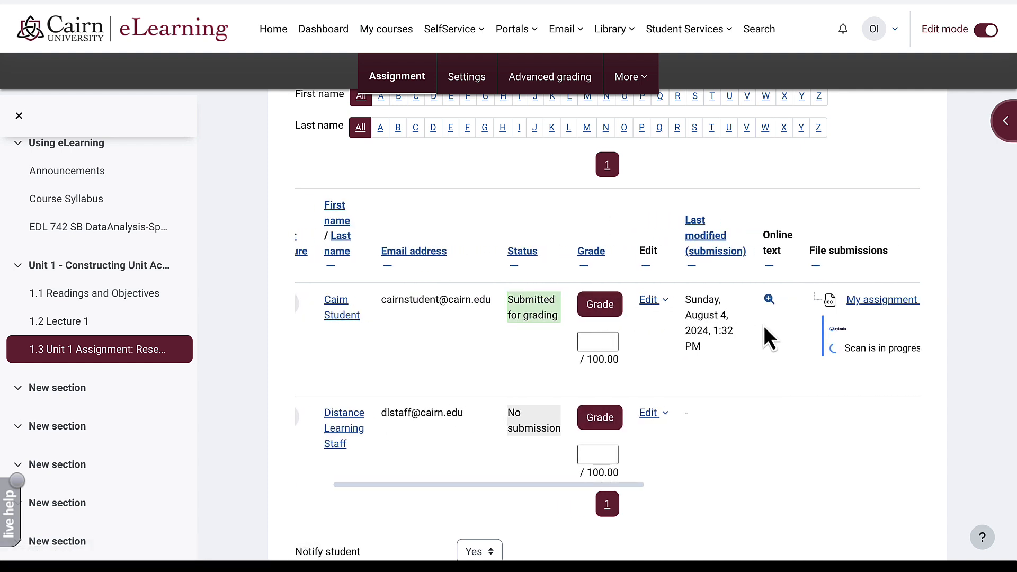
scroll(764, 325, right, 2)
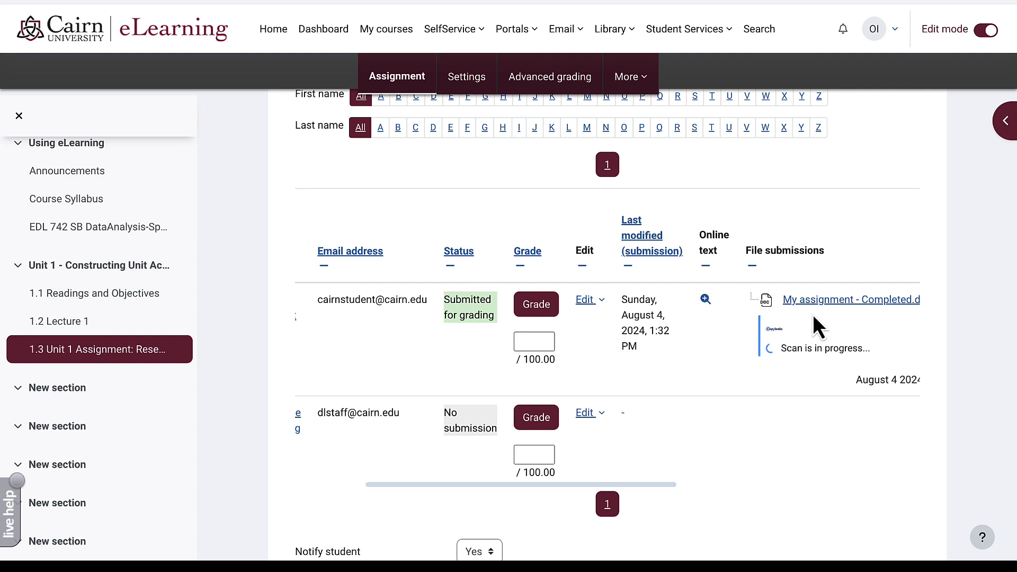
scroll(706, 323, left, 4)
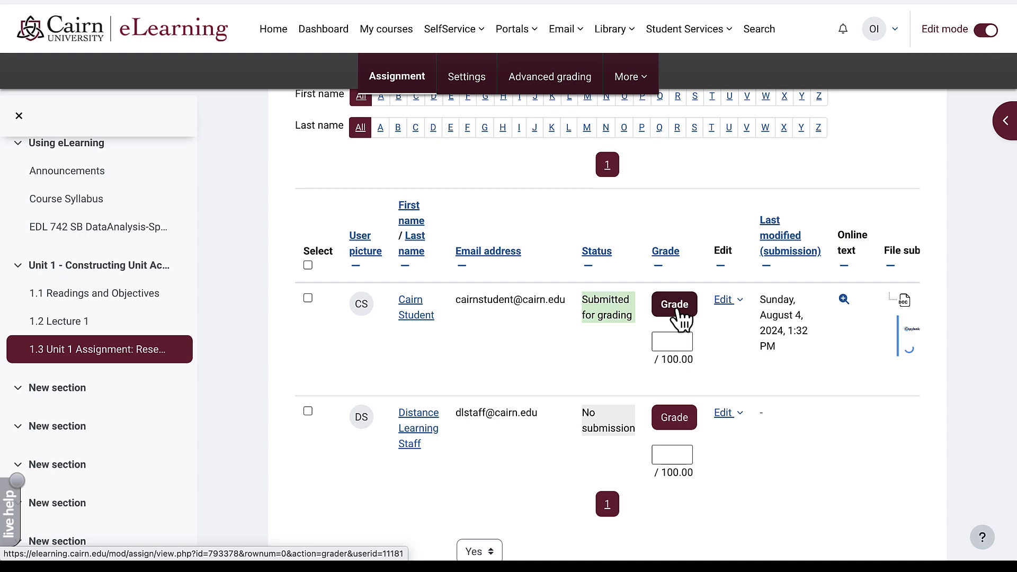
- Open the student's submitted paper in the grader and scroll through it
click(680, 313)
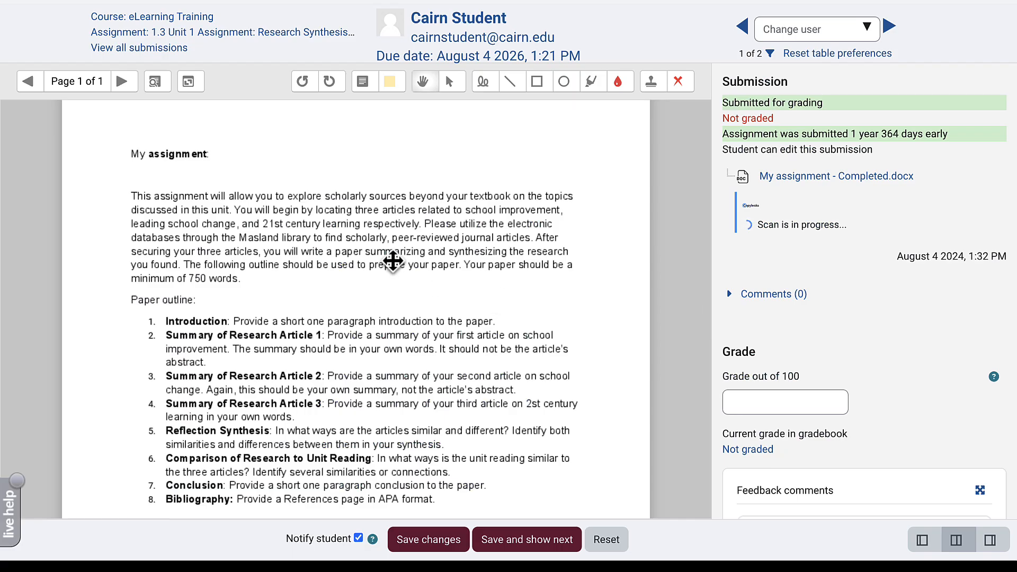
scroll(391, 260, down, 1)
scroll(392, 260, down, 2)
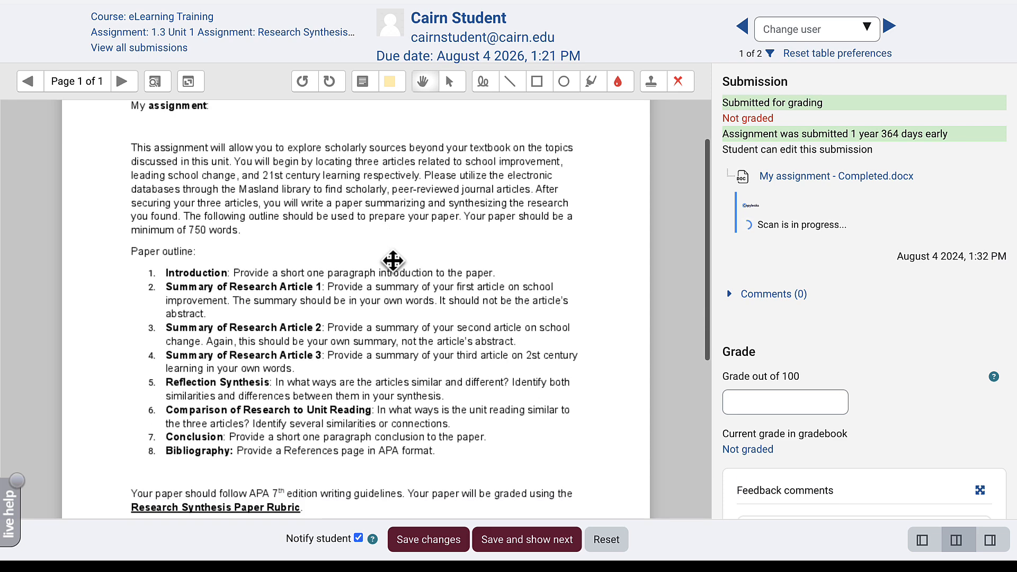
scroll(392, 260, up, 3)
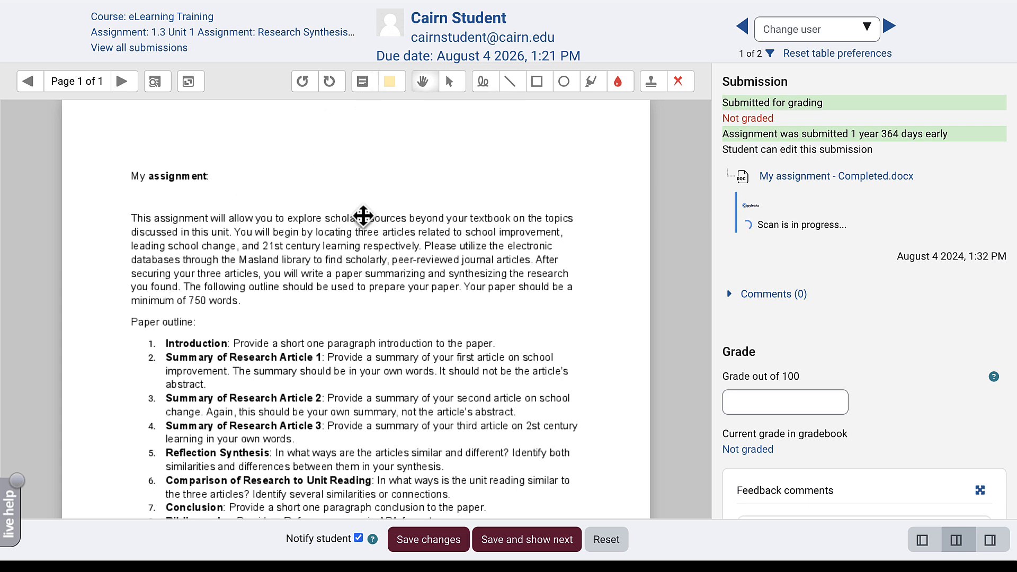
scroll(363, 213, down, 1)
scroll(363, 212, up, 1)
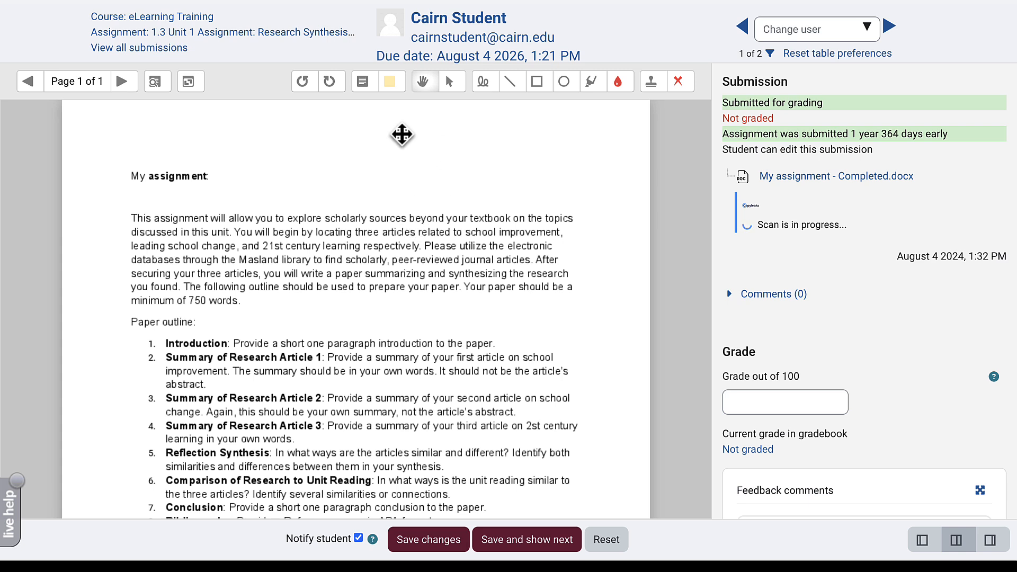
- Add a comment reading 'Where is the answer for this section?' on the paper
click(365, 84)
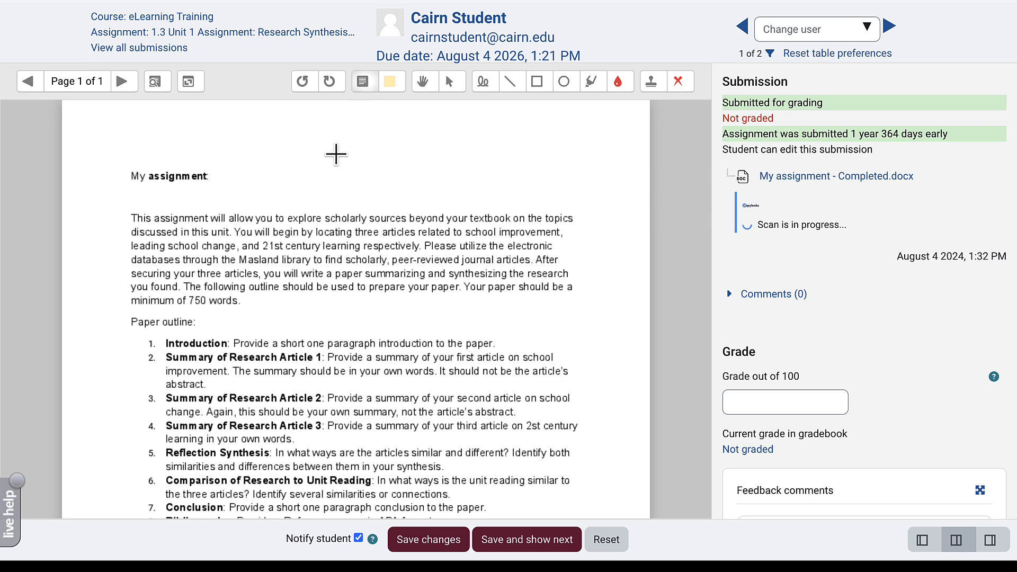
drag(310, 156, 564, 207)
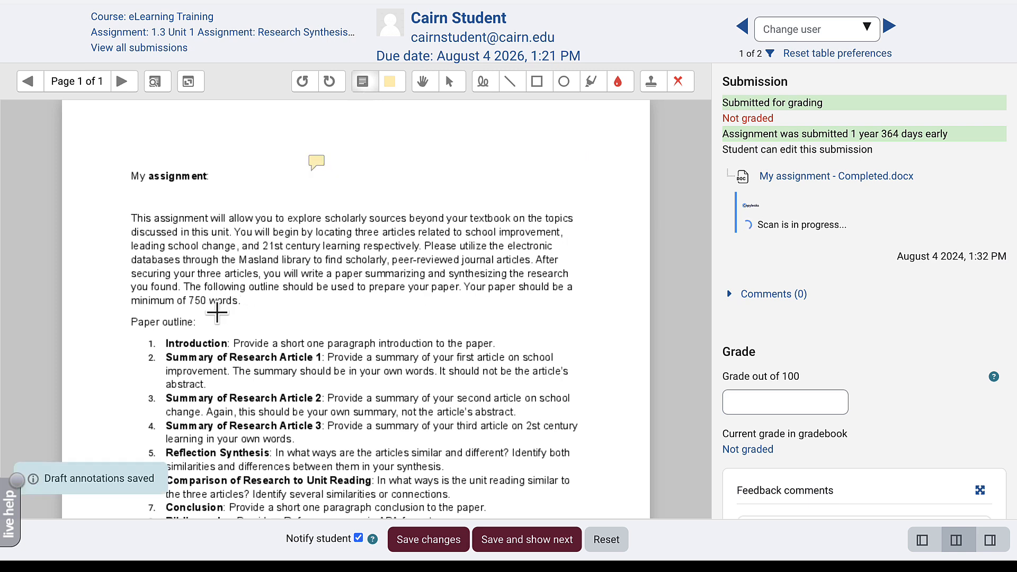
drag(506, 328, 653, 370)
text(Where is the )
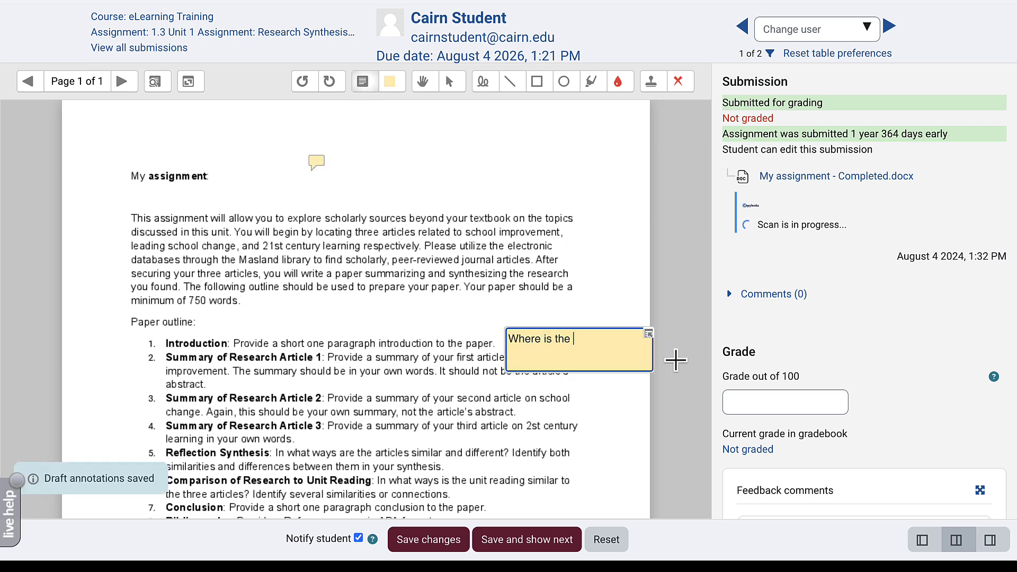
text(answer for this section?)
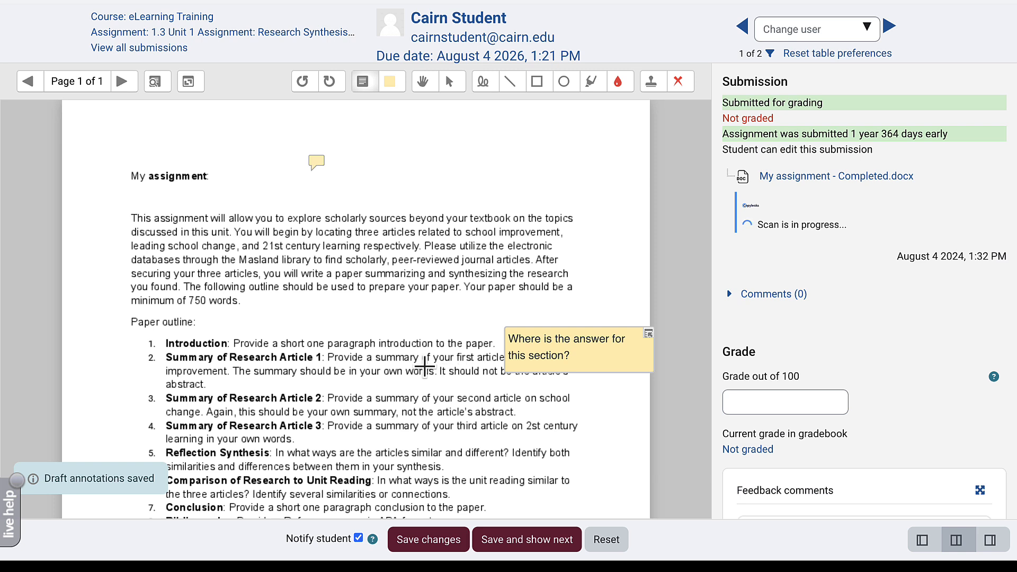
click(347, 366)
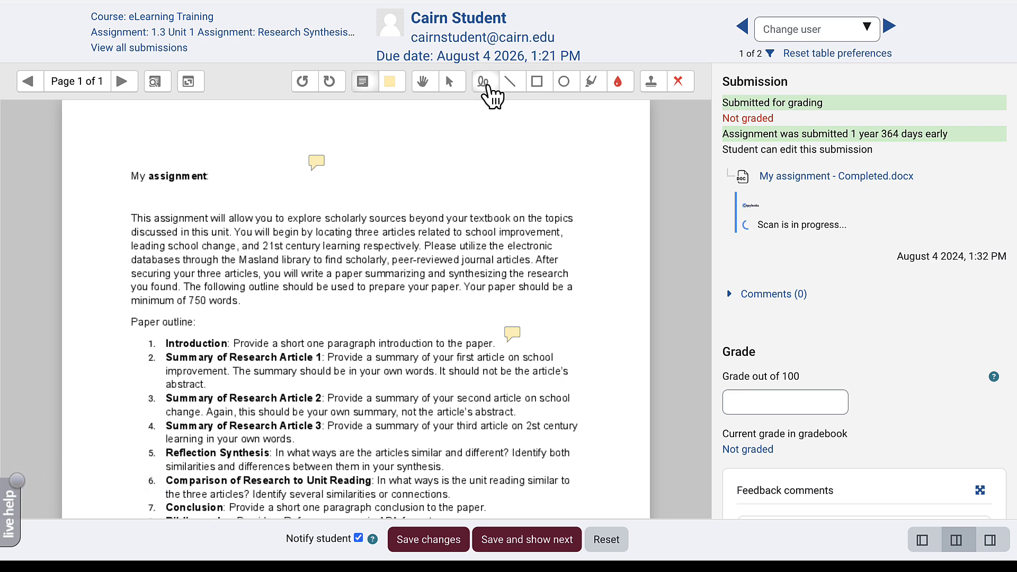
- Circle the Reflection Synthesis and Introduction headings in red with the pen
click(484, 85)
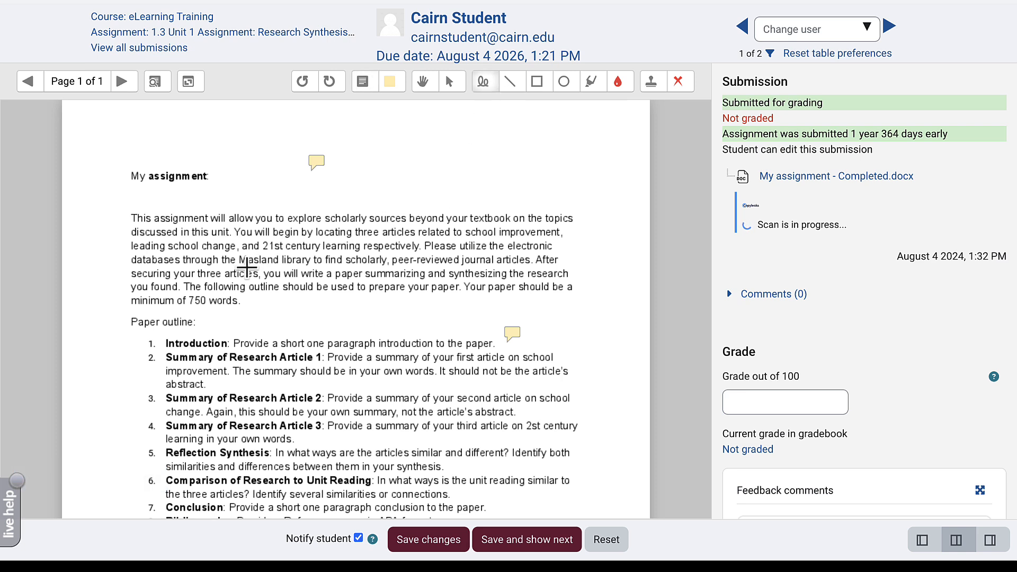
mouse_move(192, 445)
mouse_down()
mouse_move(157, 454)
mouse_move(238, 468)
mouse_move(278, 446)
mouse_move(185, 442)
mouse_up()
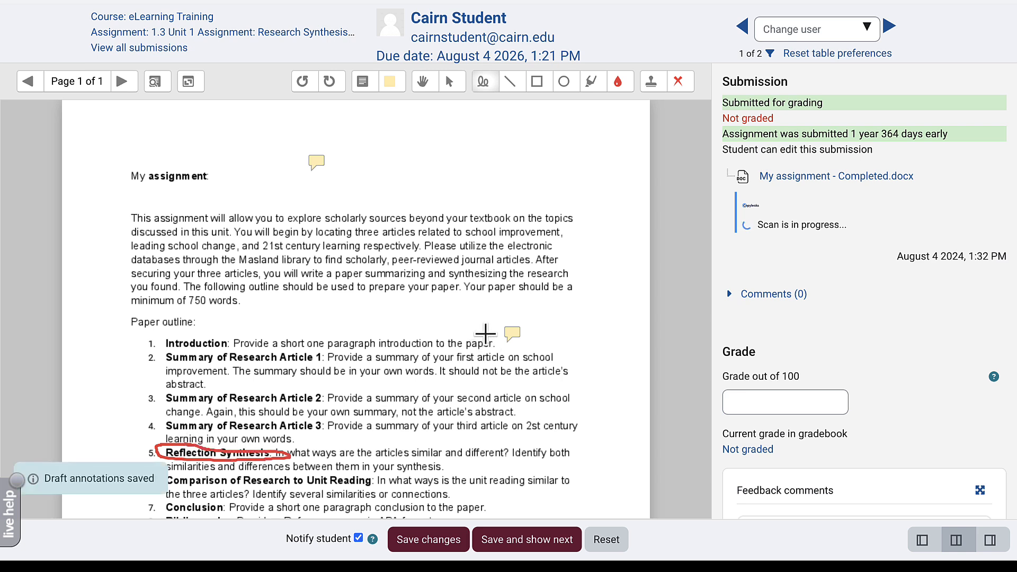
mouse_move(223, 334)
mouse_down()
mouse_move(153, 340)
mouse_move(223, 350)
mouse_move(228, 335)
mouse_up()
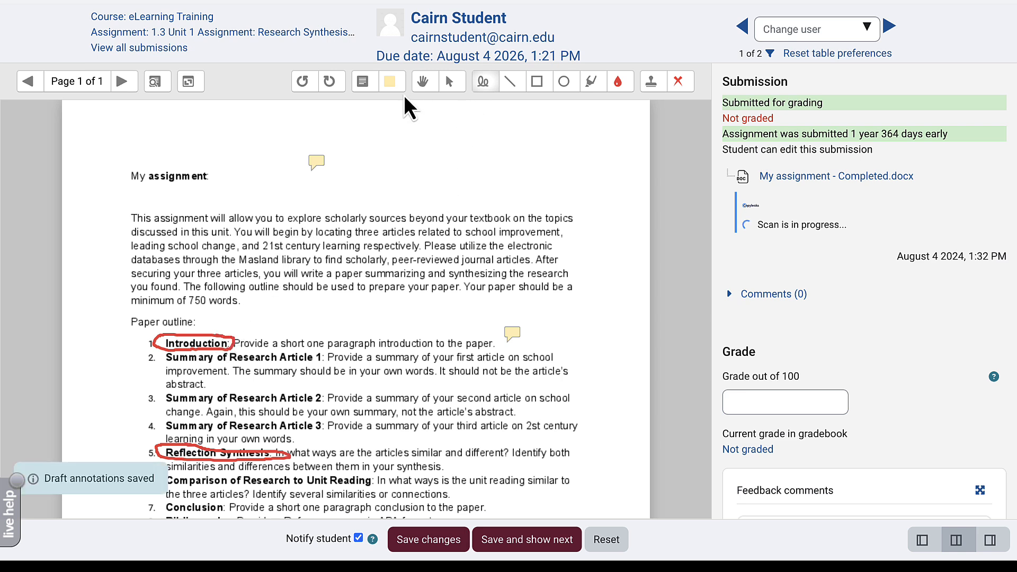
- Save the question to the comment quicklist and reuse it beside the Introduction heading
click(364, 90)
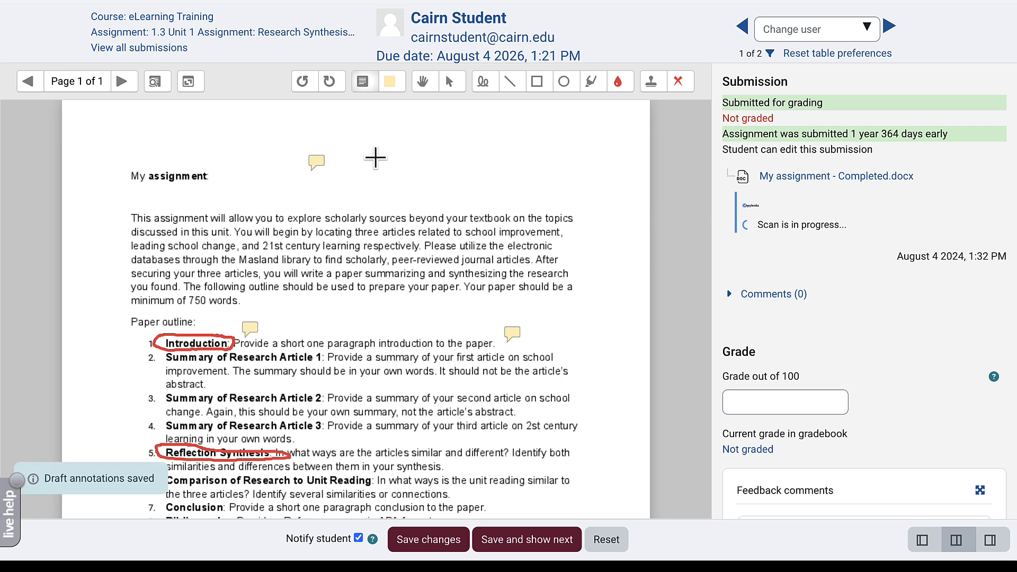
click(251, 328)
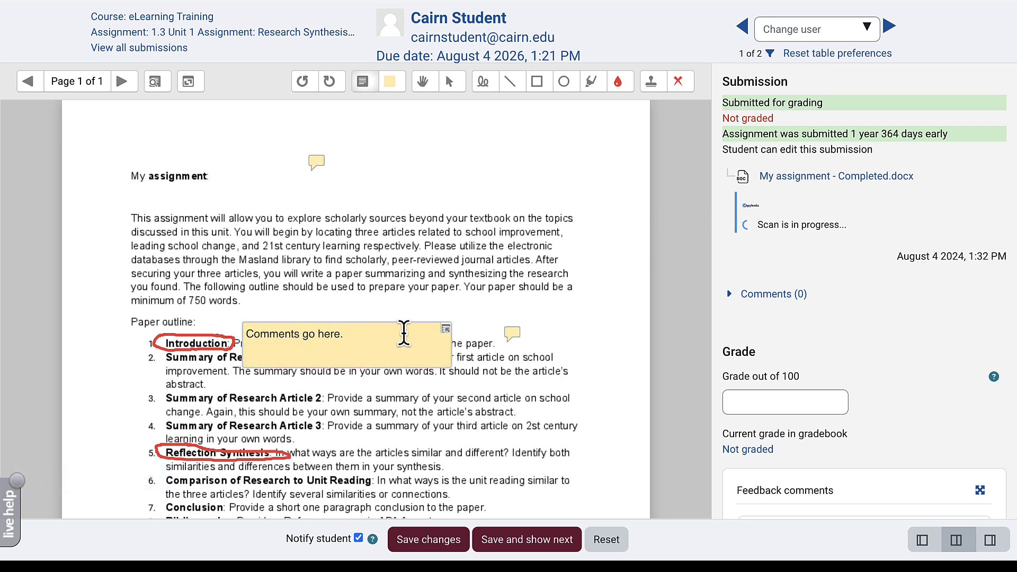
click(446, 330)
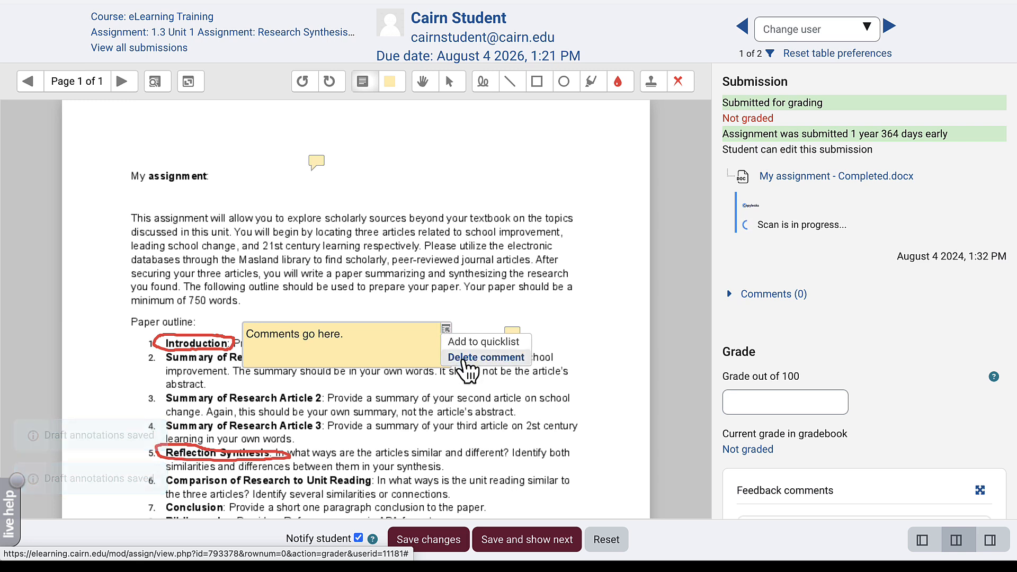
click(465, 362)
mouse_move(650, 337)
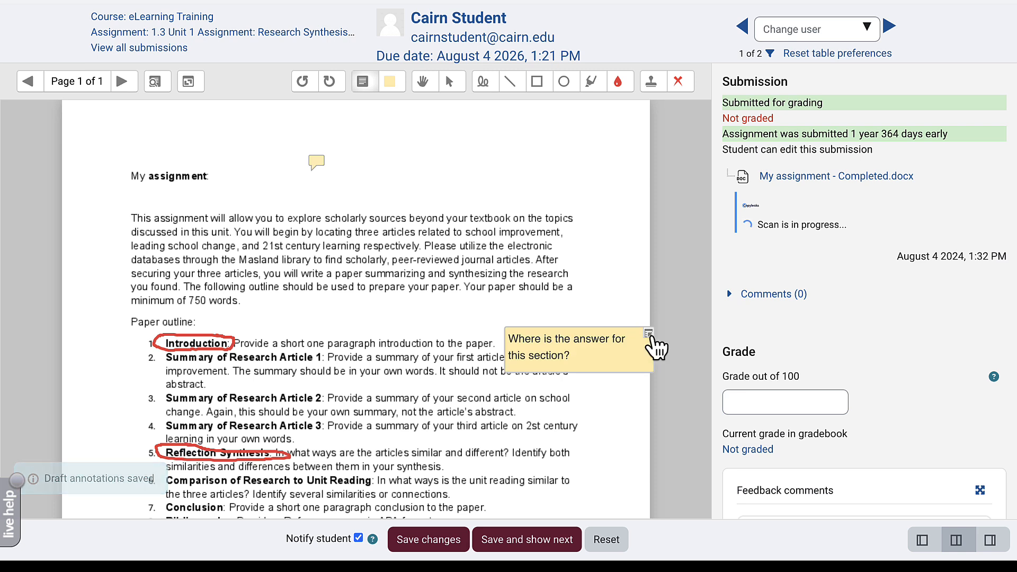
click(580, 351)
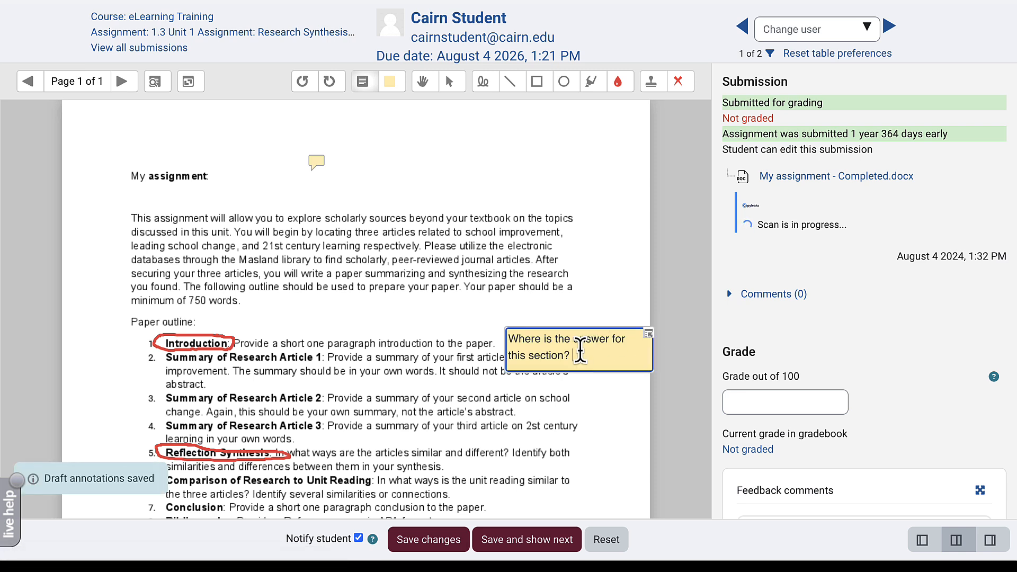
click(649, 335)
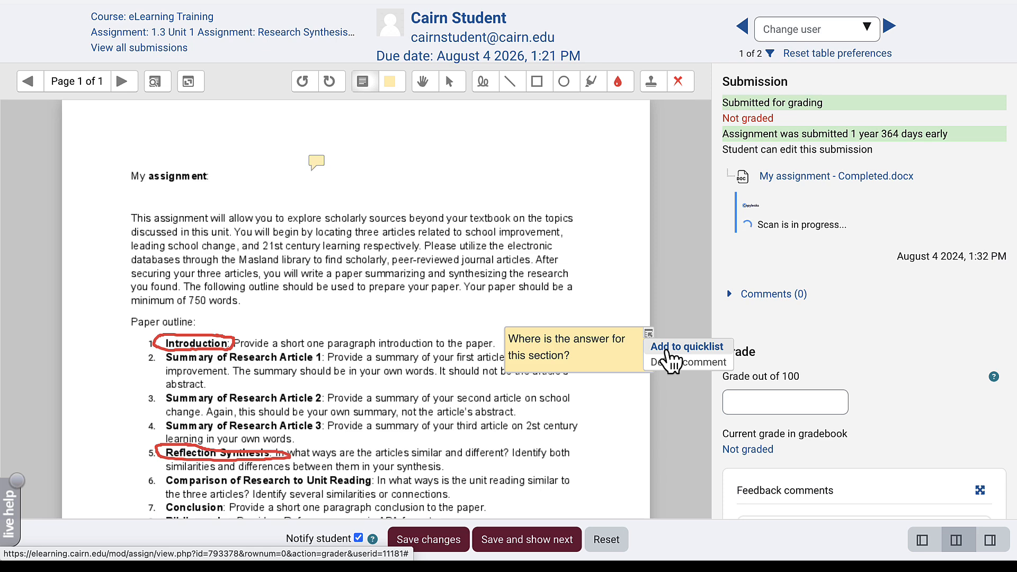
click(667, 350)
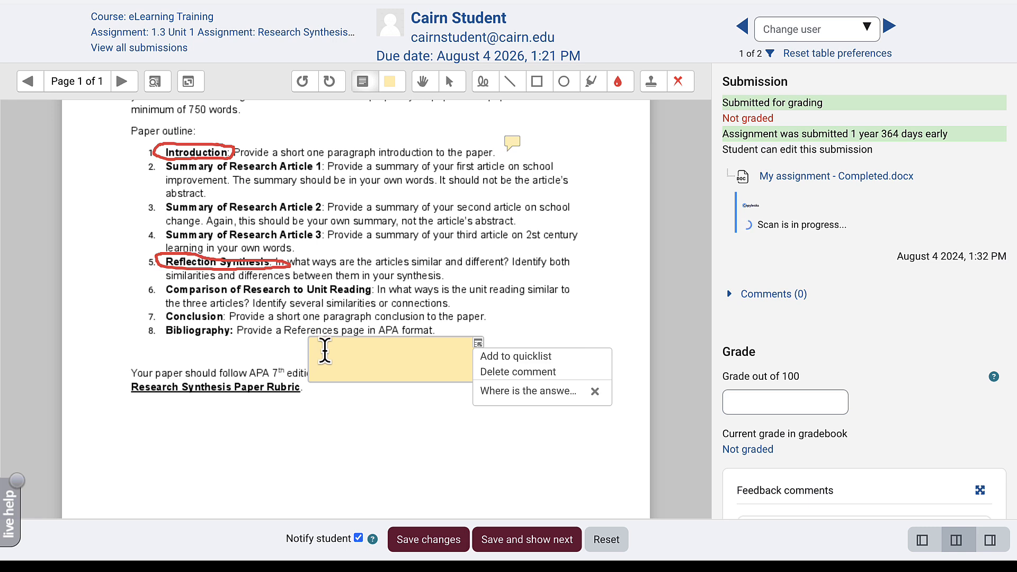
click(527, 393)
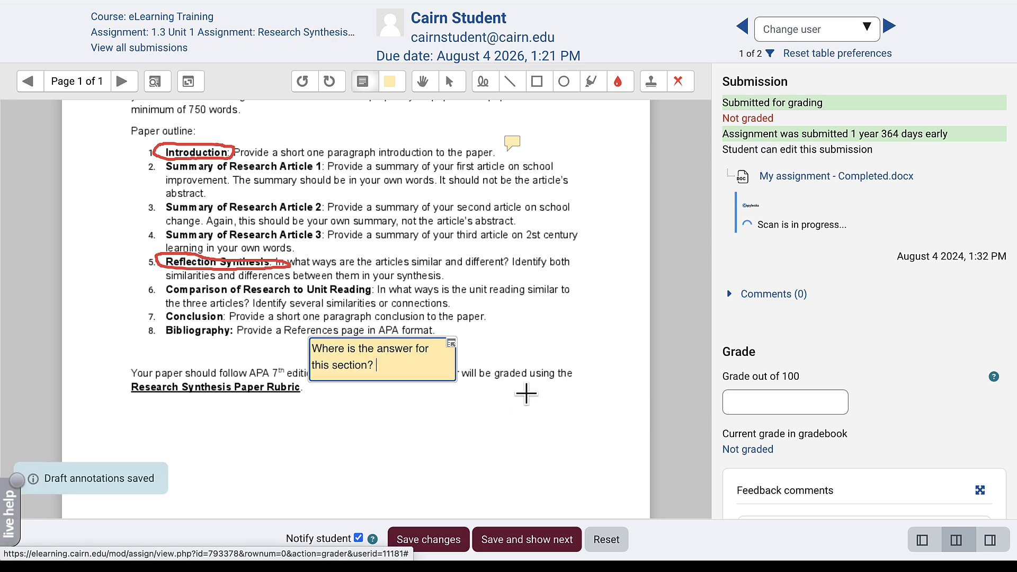
click(400, 404)
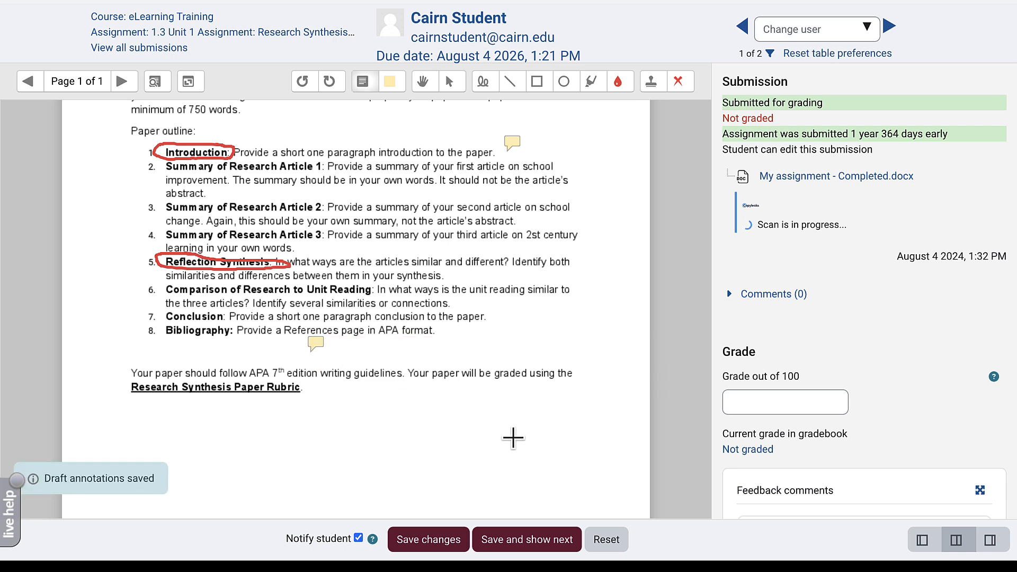
- Paste feedback saying the paper was not developed and is missing major sections
click(520, 143)
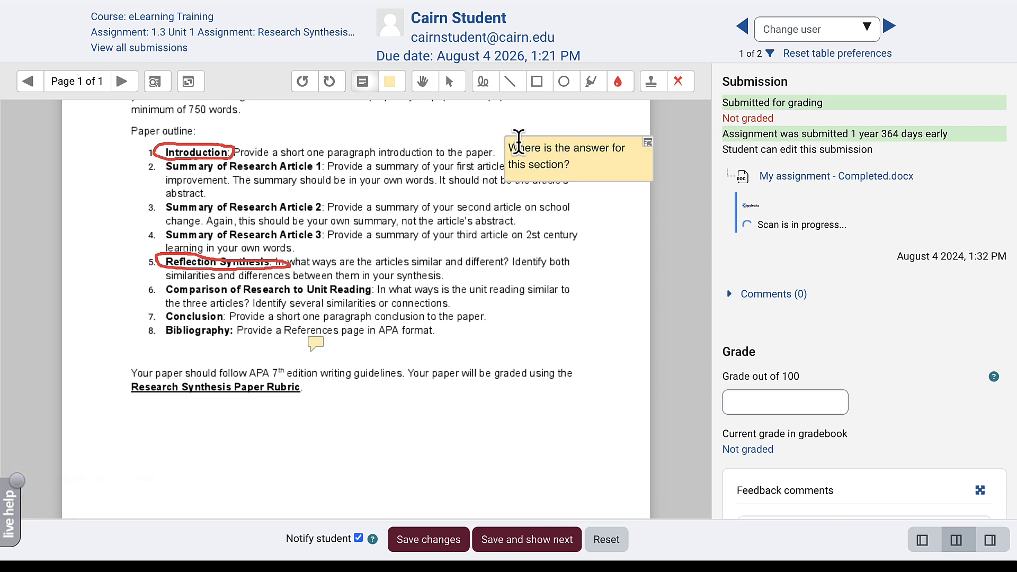
scroll(652, 211, up, 3)
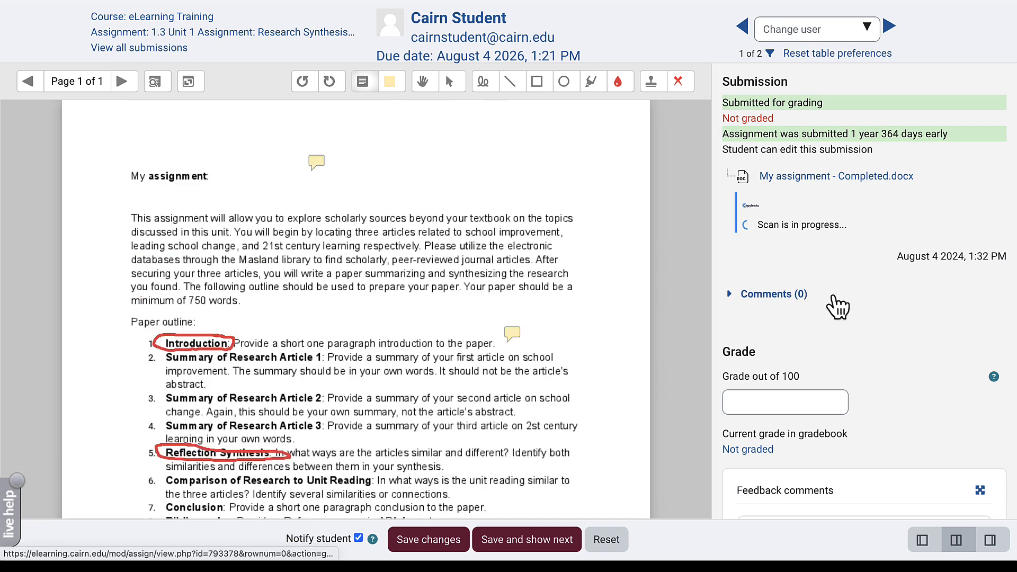
scroll(835, 303, down, 3)
scroll(835, 304, down, 3)
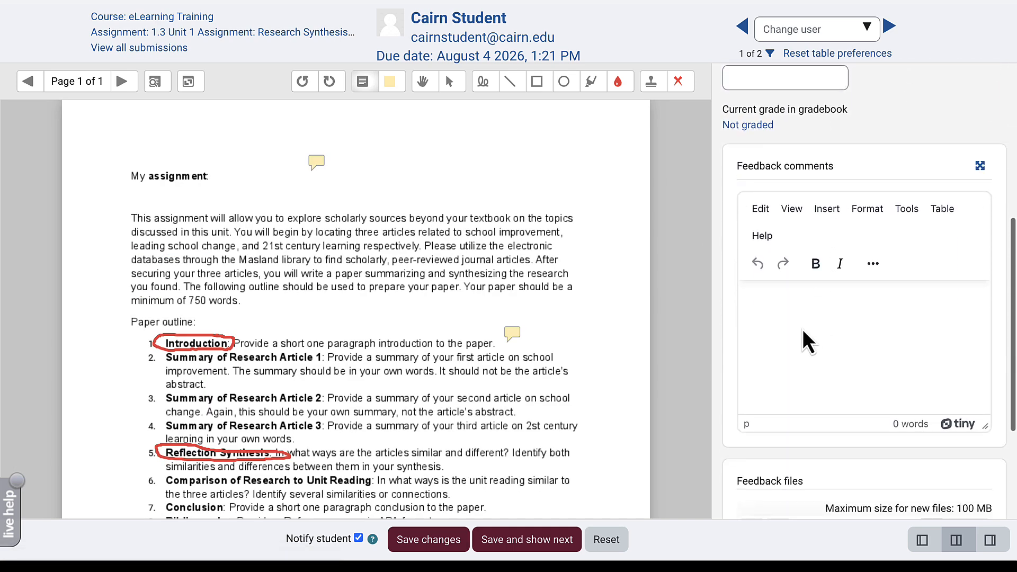
click(796, 331)
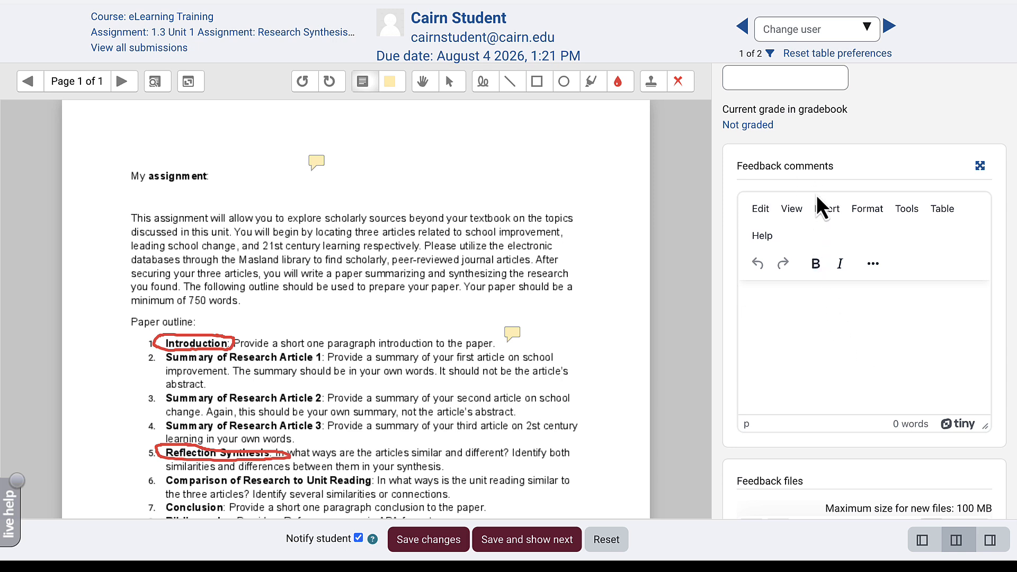
text(Thanks for uploading but it looks like the paper was not developed and is missing major sections.)
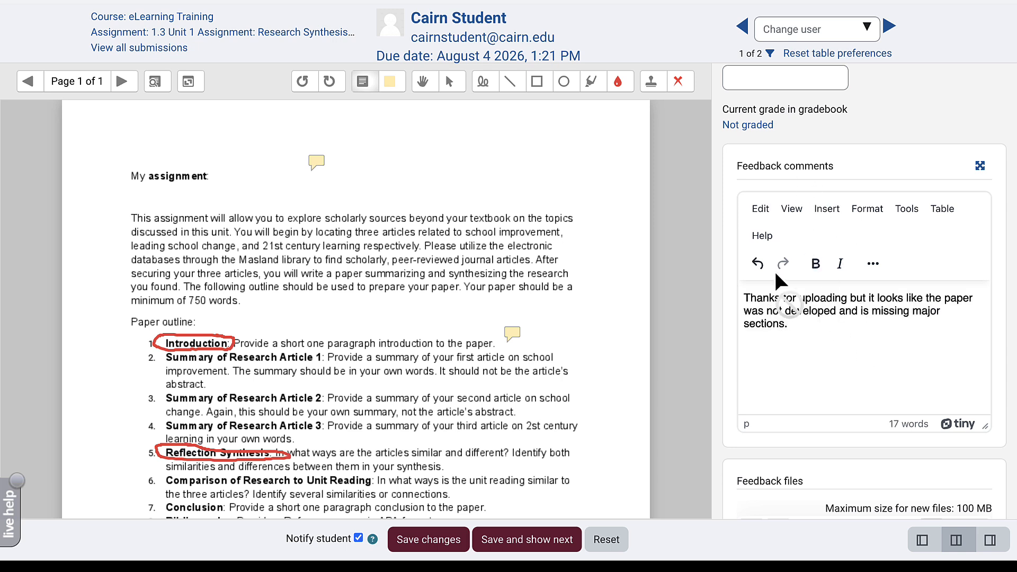
click(872, 264)
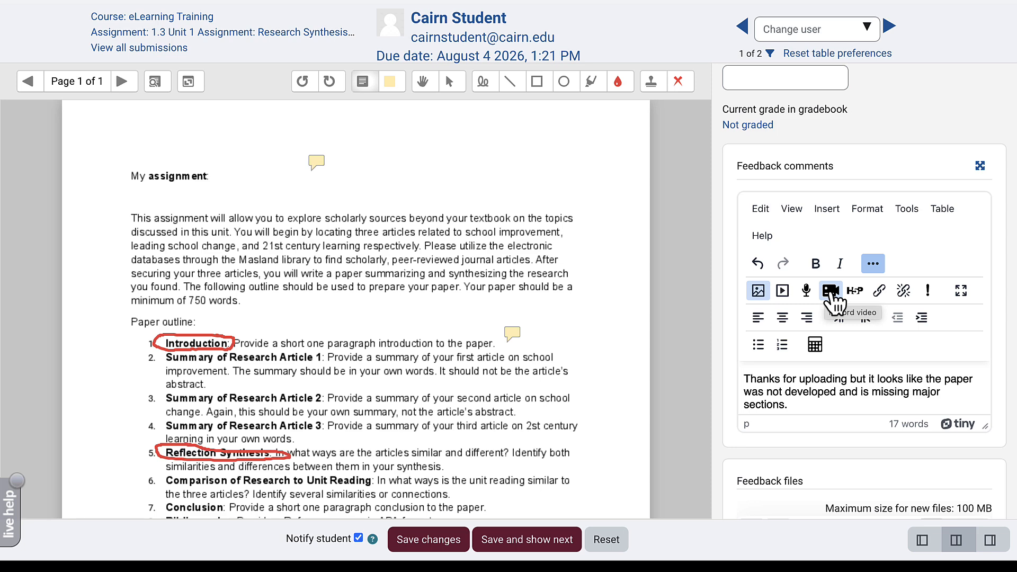
scroll(747, 323, down, 3)
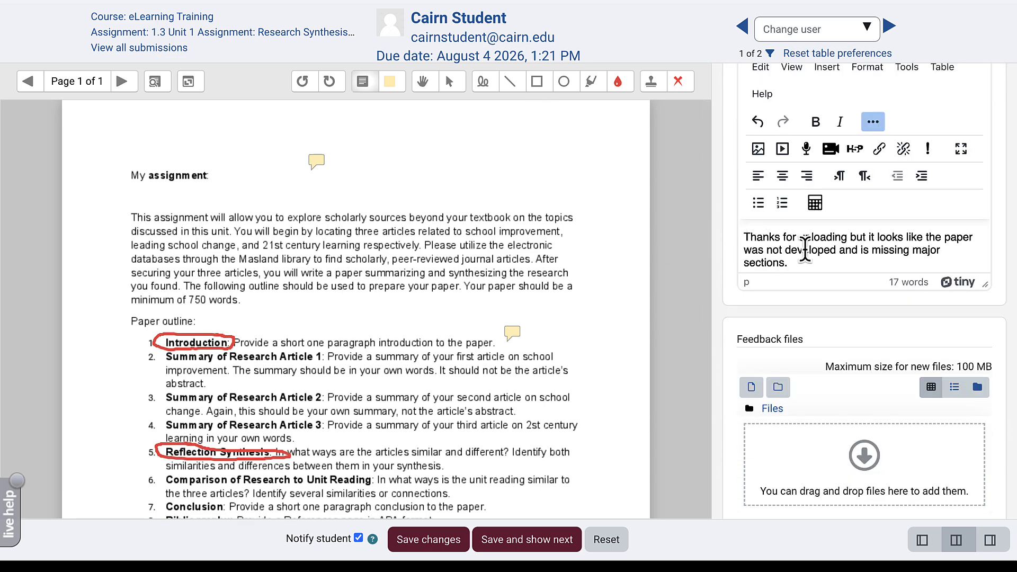
scroll(804, 249, up, 8)
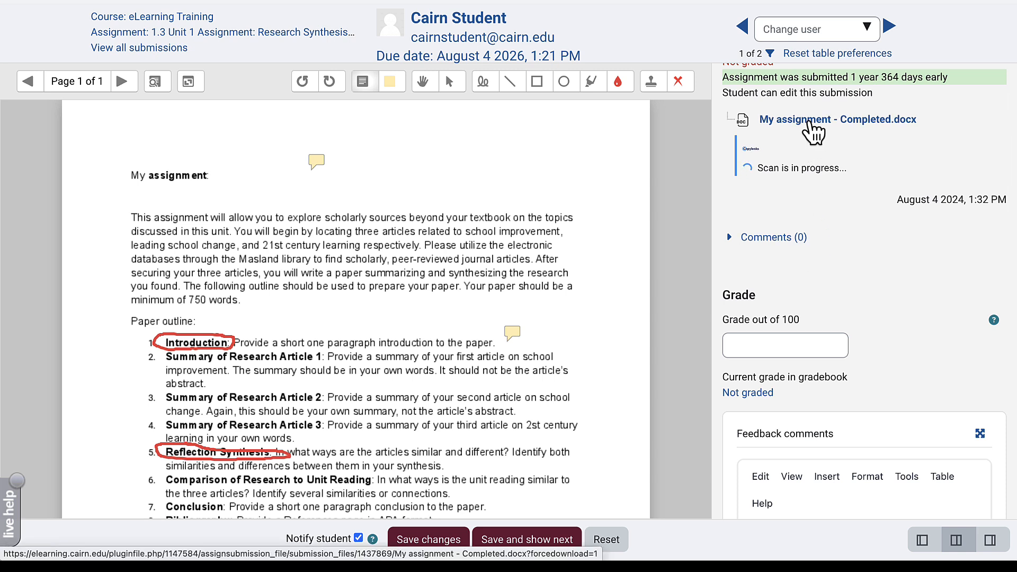
scroll(805, 125, down, 1)
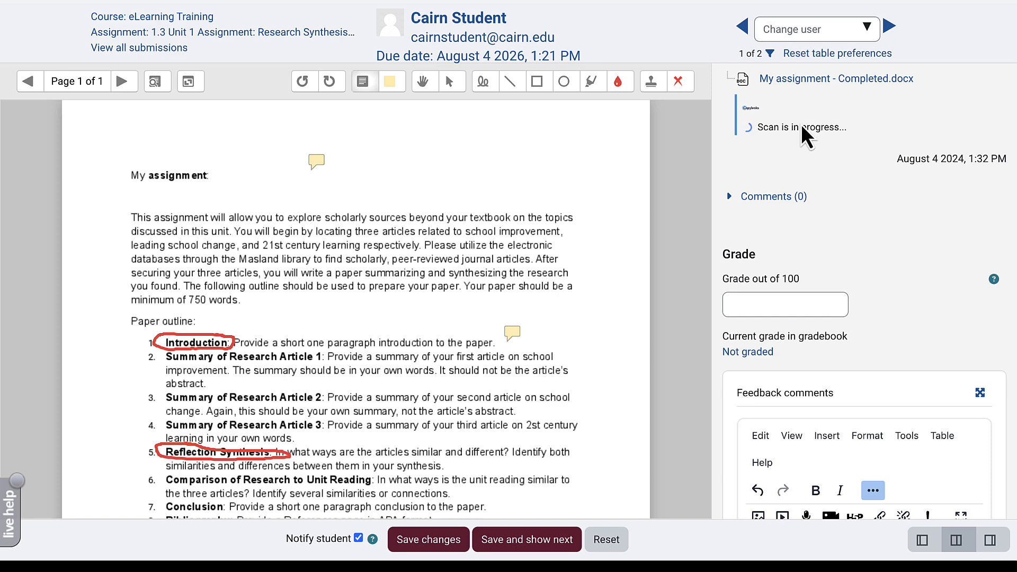
scroll(868, 249, down, 1)
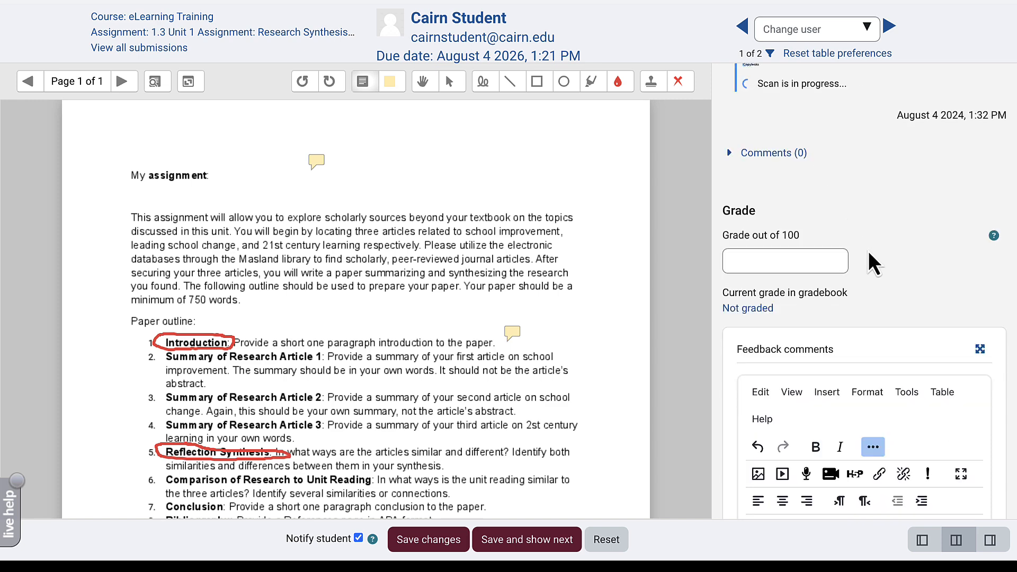
scroll(869, 250, down, 5)
scroll(869, 250, down, 4)
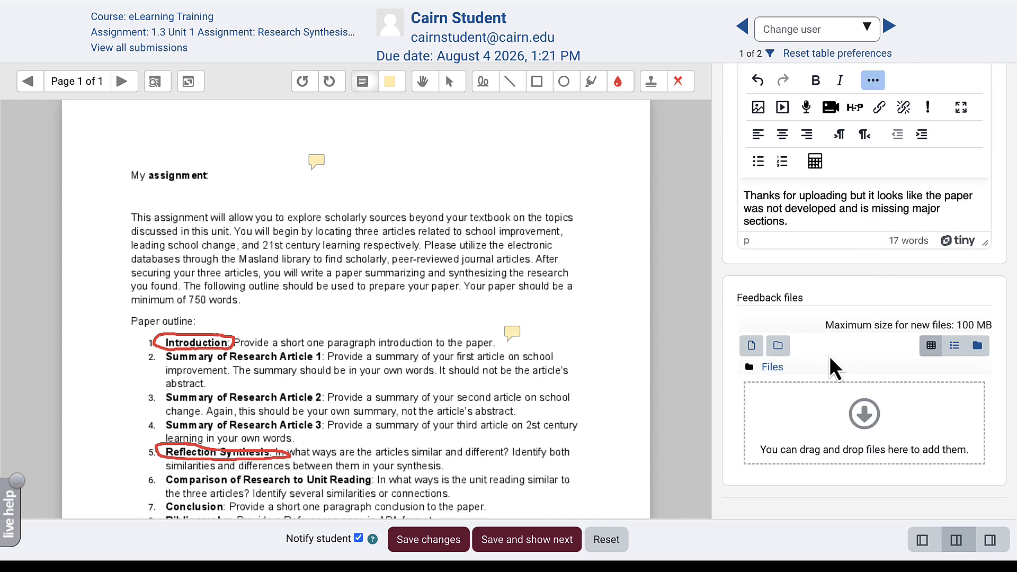
- Upload 1.1 Quiz Study Guide.docx as a feedback file for the student
click(750, 349)
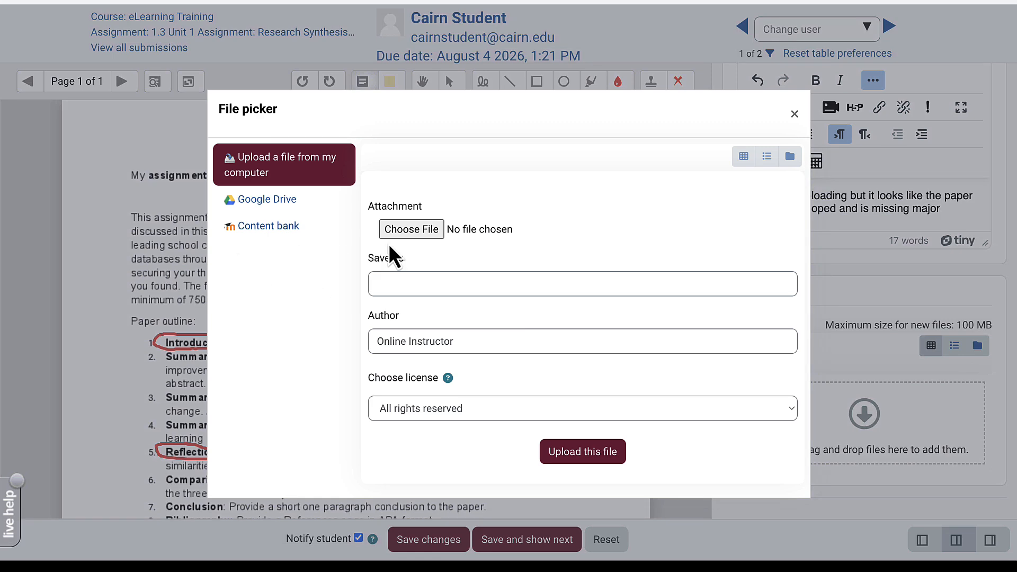
click(411, 231)
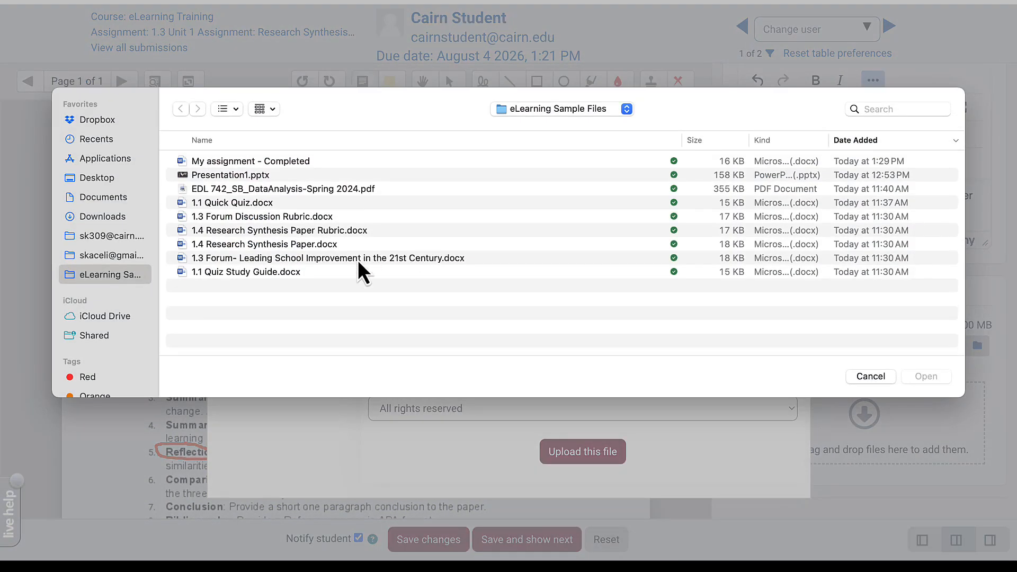
click(323, 272)
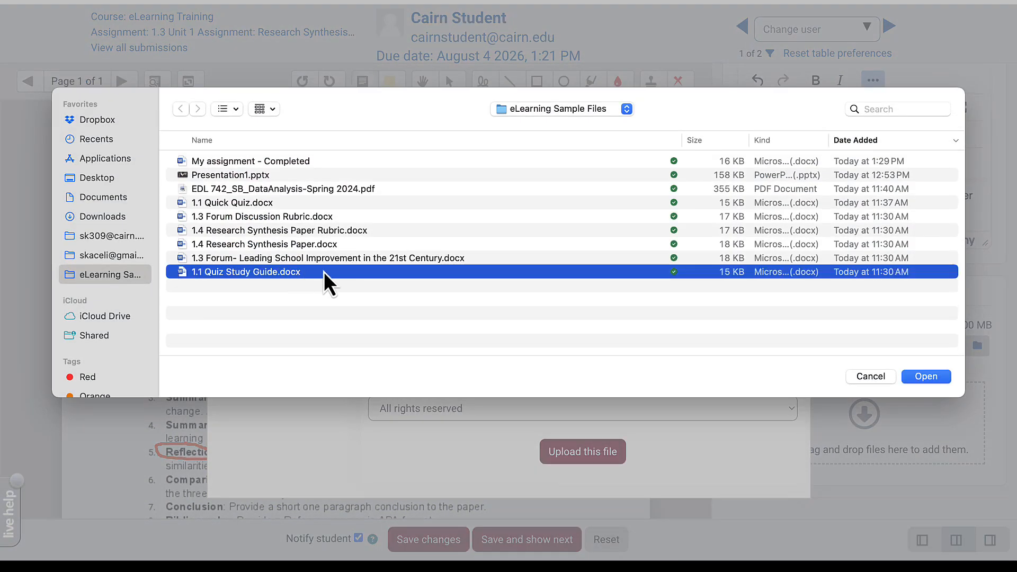
click(935, 379)
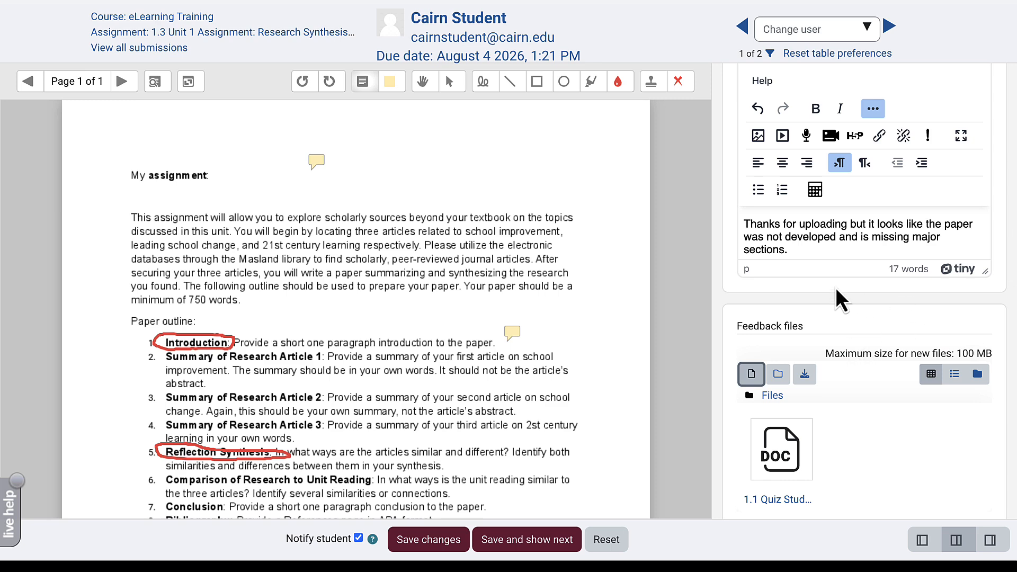
scroll(835, 287, up, 8)
click(749, 345)
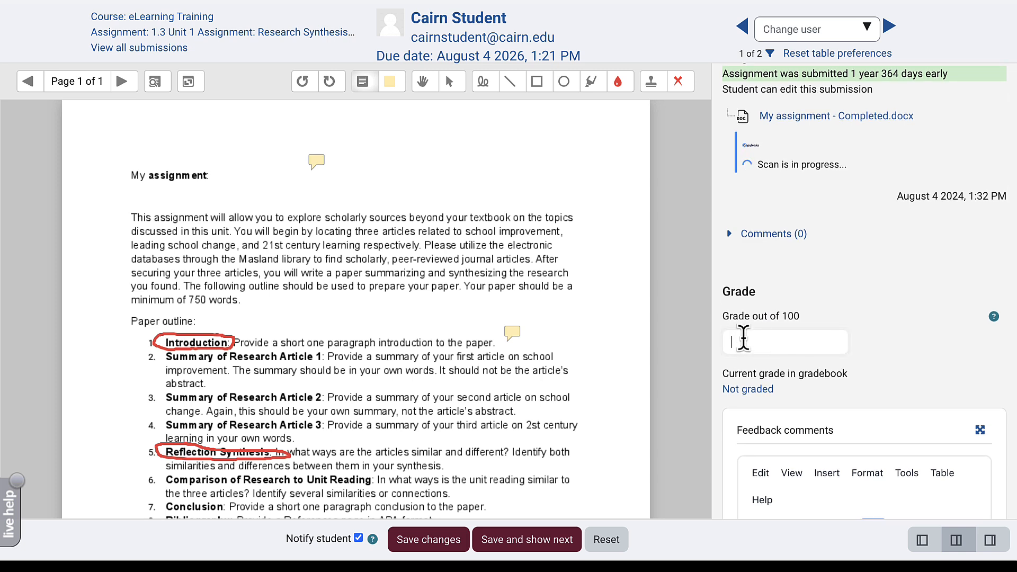
- Grade the submission 78 out of 100, save it, and return to the course home page
text(78)
scroll(760, 142, down, 1)
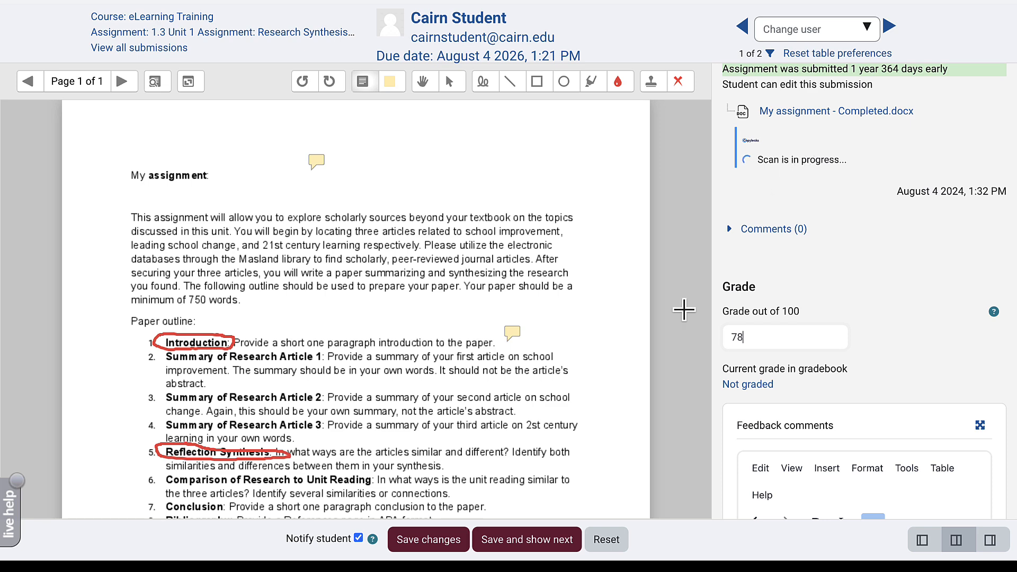
click(439, 541)
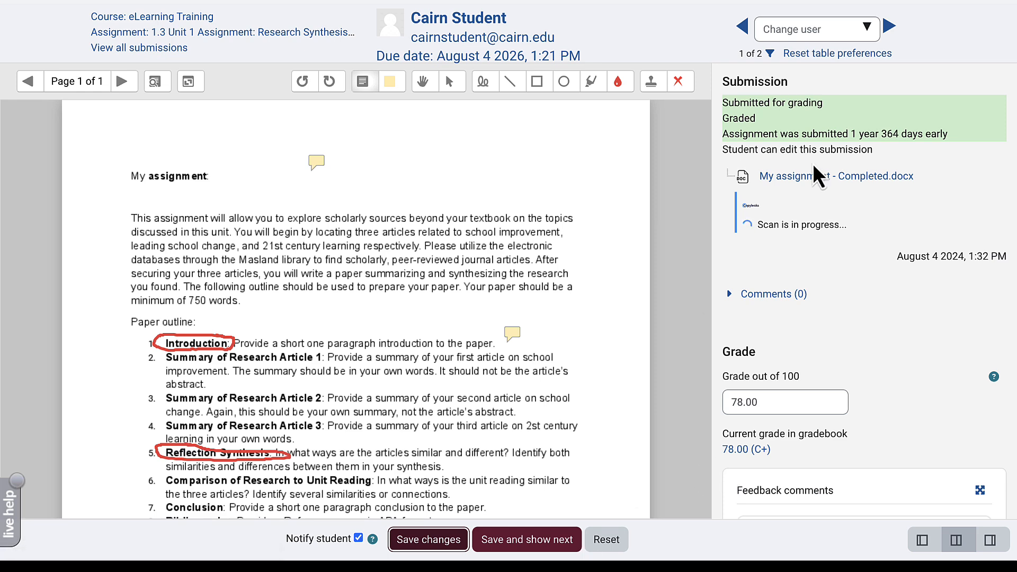
click(889, 26)
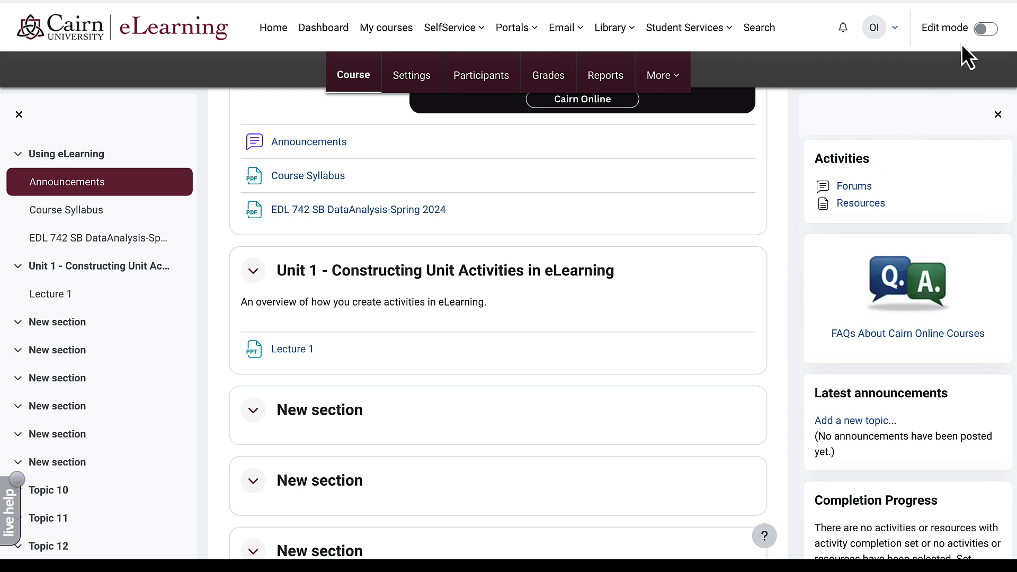
- Turn editing on and open the activity chooser above Lecture 1 in Unit 1
click(986, 30)
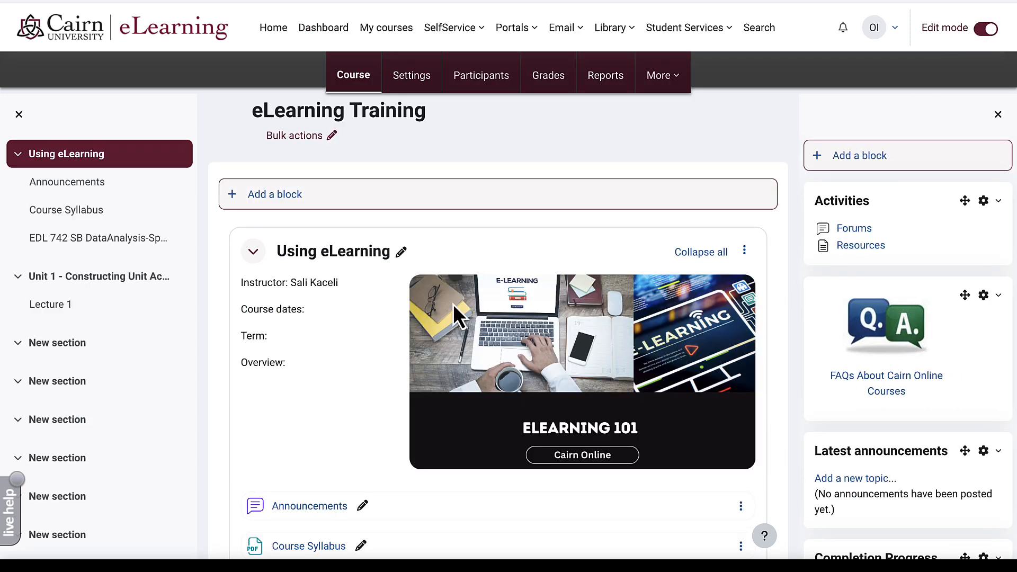
scroll(351, 360, down, 7)
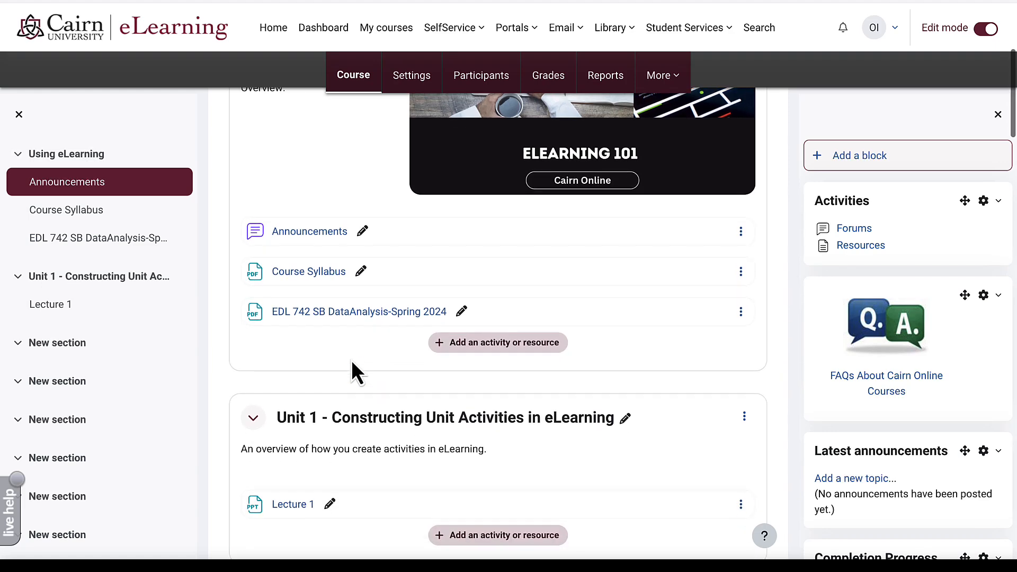
scroll(351, 360, down, 1)
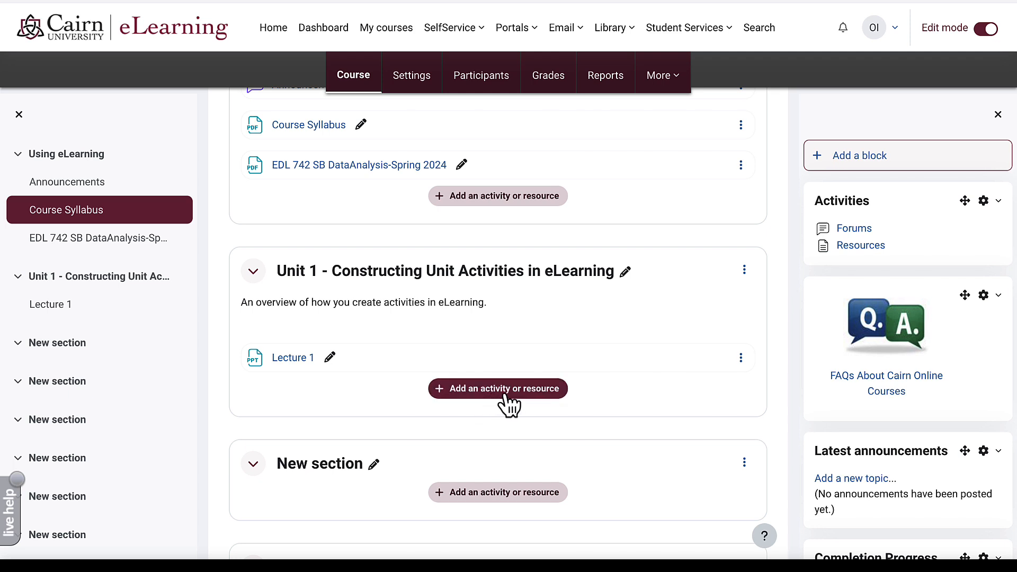
mouse_move(512, 343)
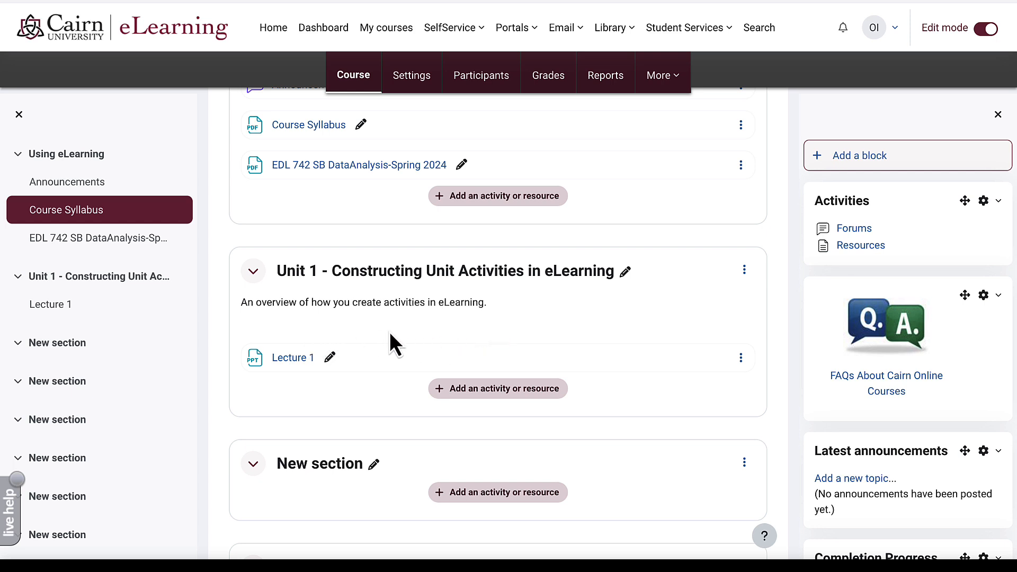
click(497, 338)
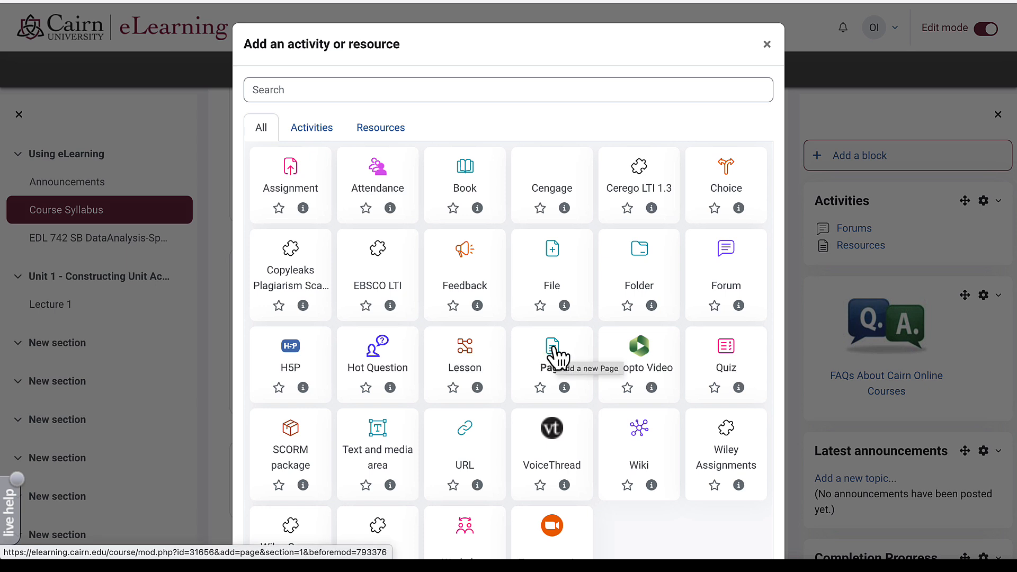
- Create a new Page in Unit 1 named '1.1 Readings and Objectives'
click(552, 349)
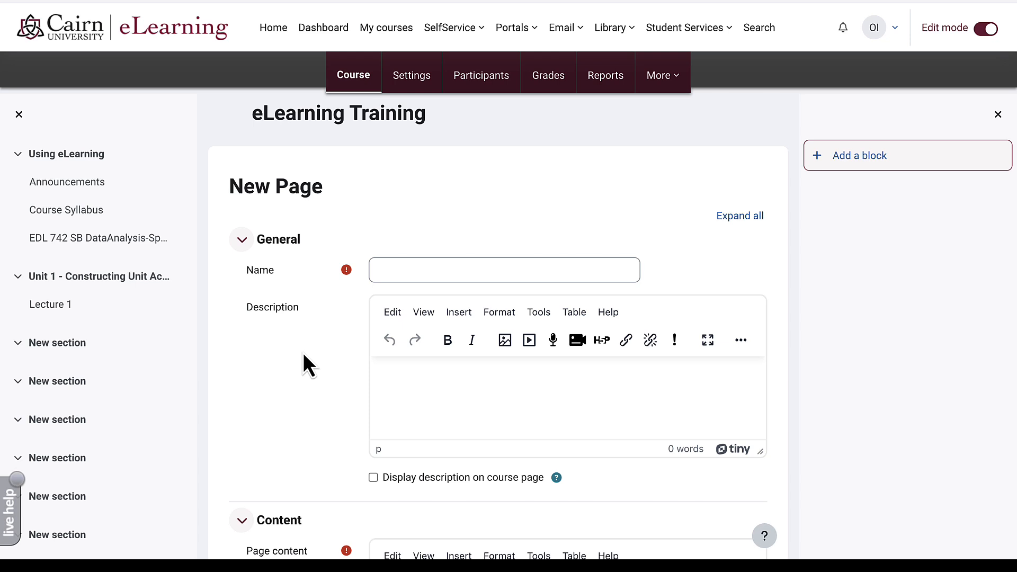
click(411, 275)
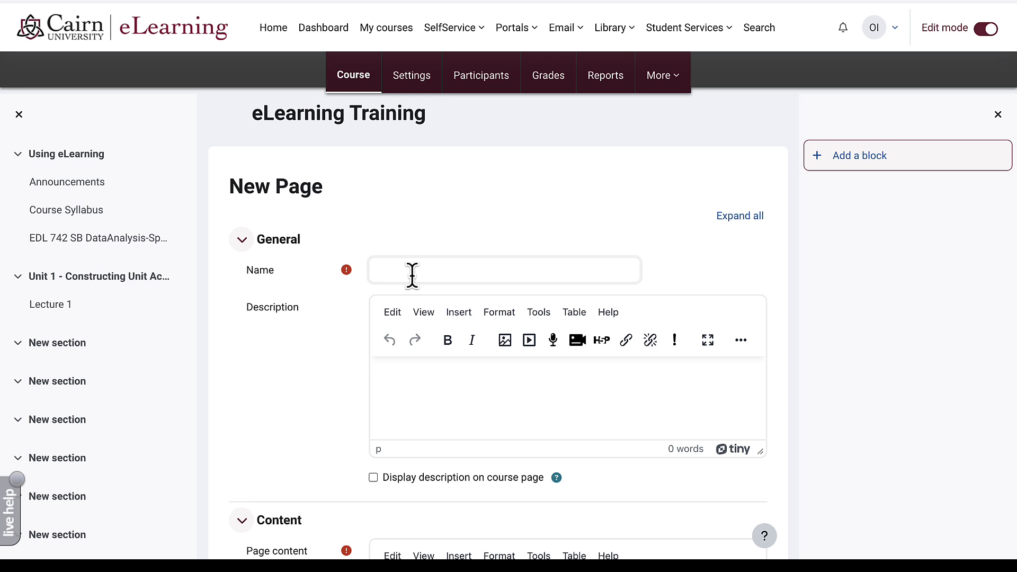
text(1.1 Readings and Objectives)
scroll(317, 401, down, 4)
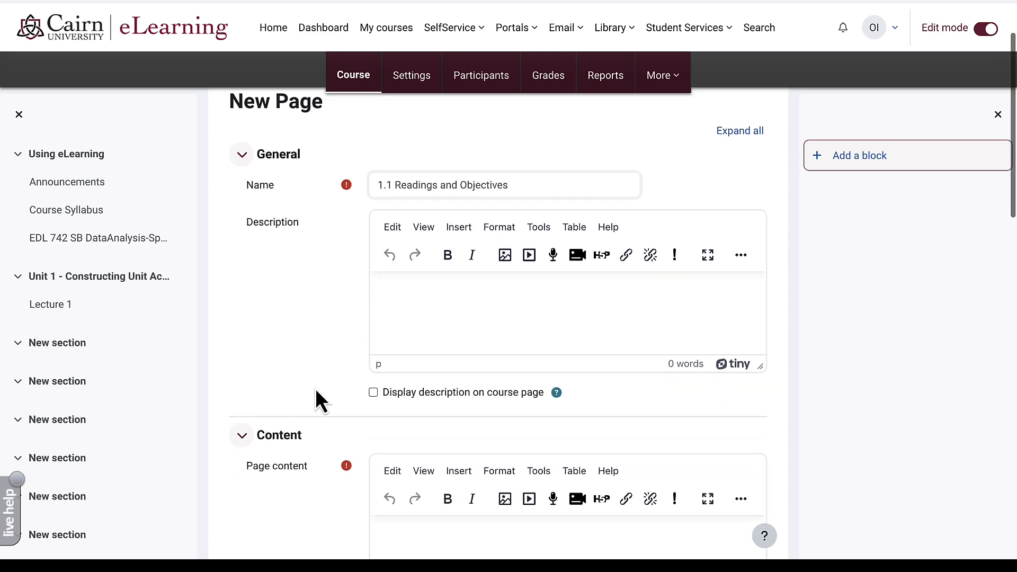
scroll(316, 390, down, 1)
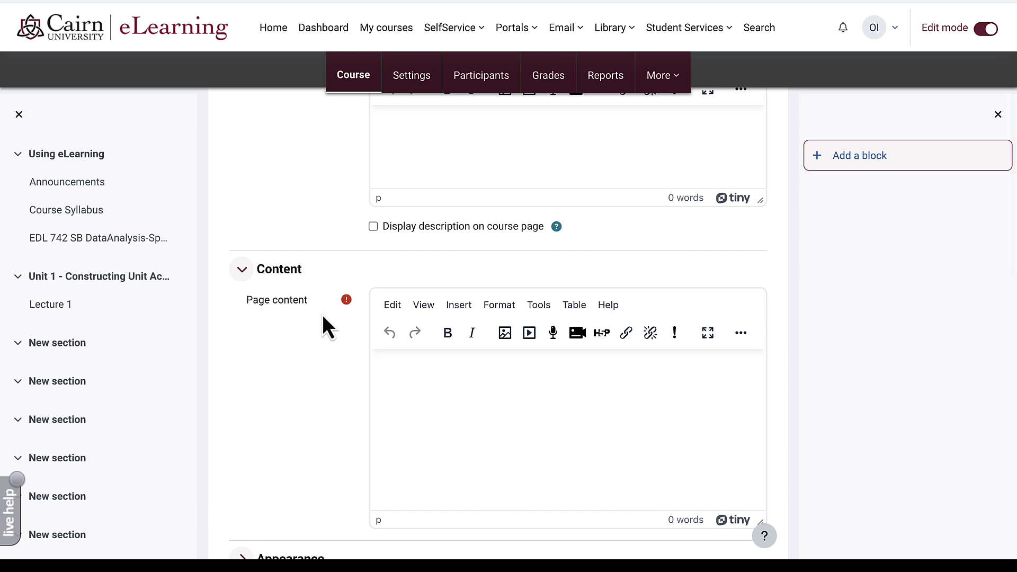
scroll(312, 381, up, 5)
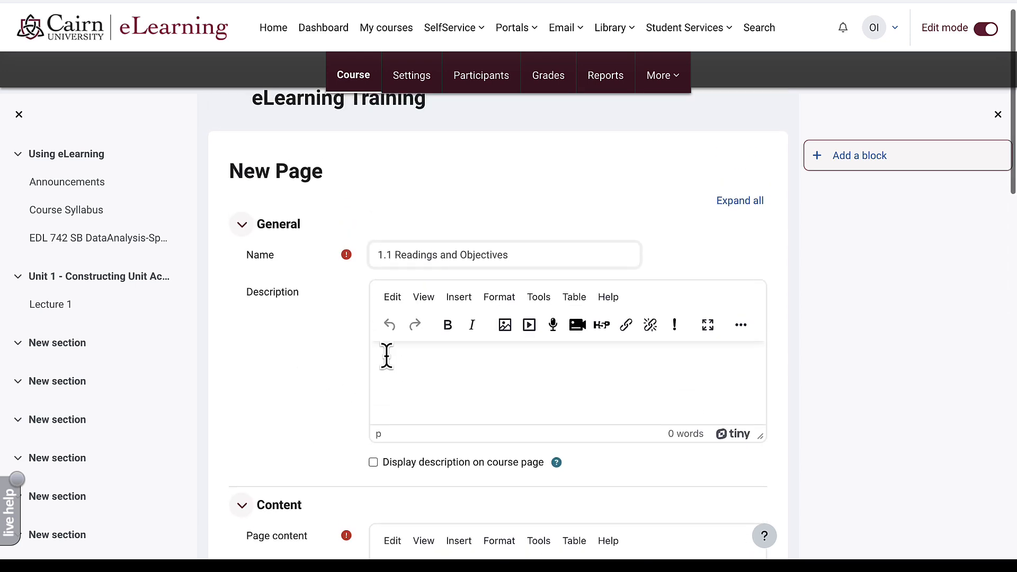
scroll(340, 407, down, 2)
scroll(340, 407, down, 3)
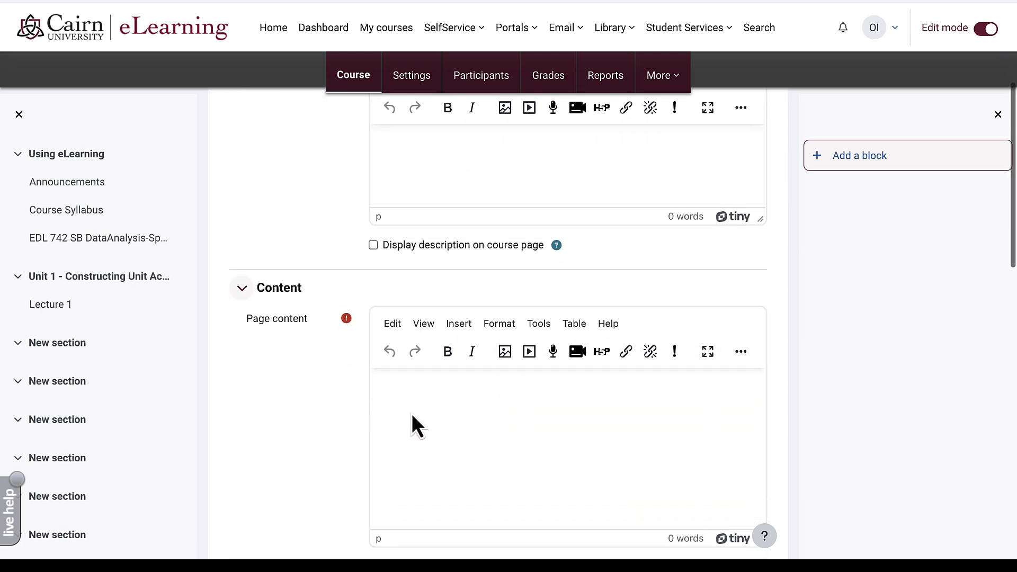
- Paste the learning objectives and format the three objectives as an indented bulleted list
click(426, 416)
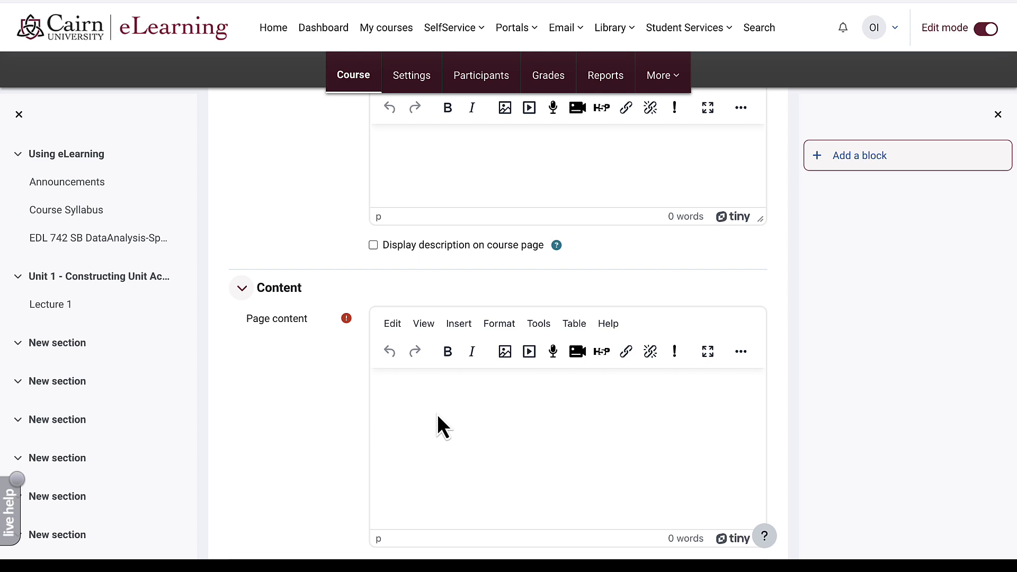
text(Learning objectives for this week: Become familiar with eLearning Configure assignment/graded activities Upload resources)
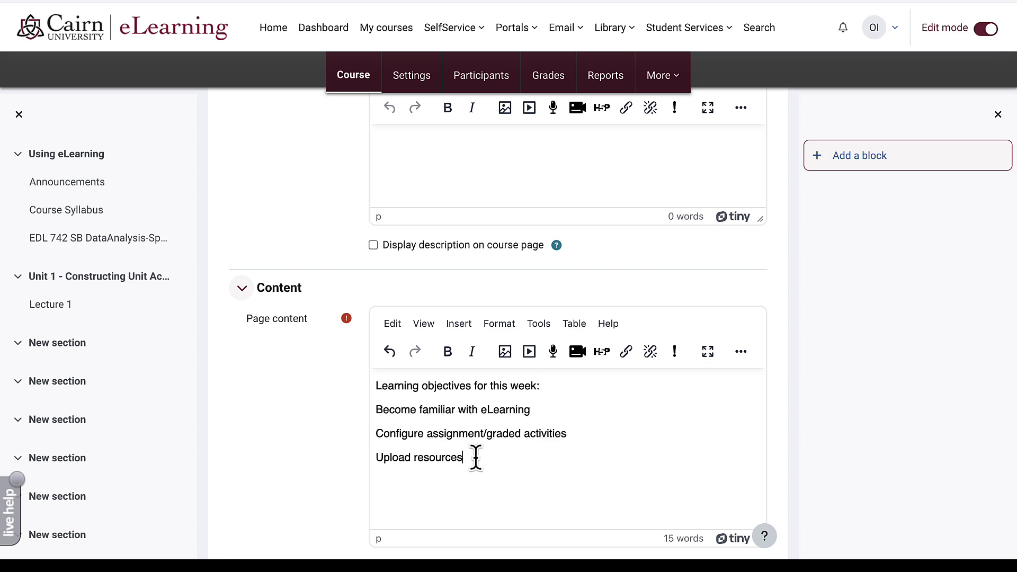
drag(476, 457, 376, 408)
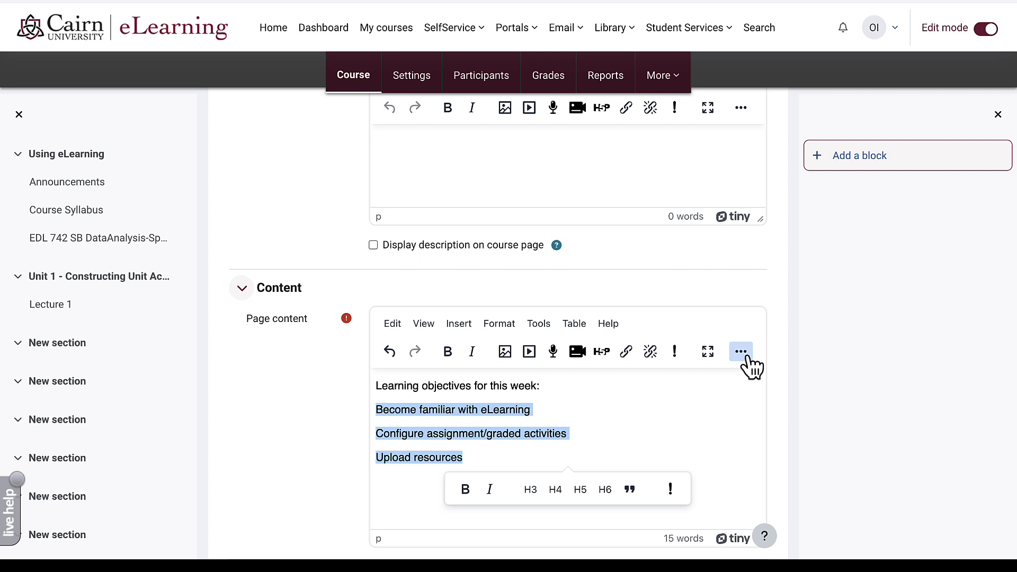
click(740, 351)
click(552, 379)
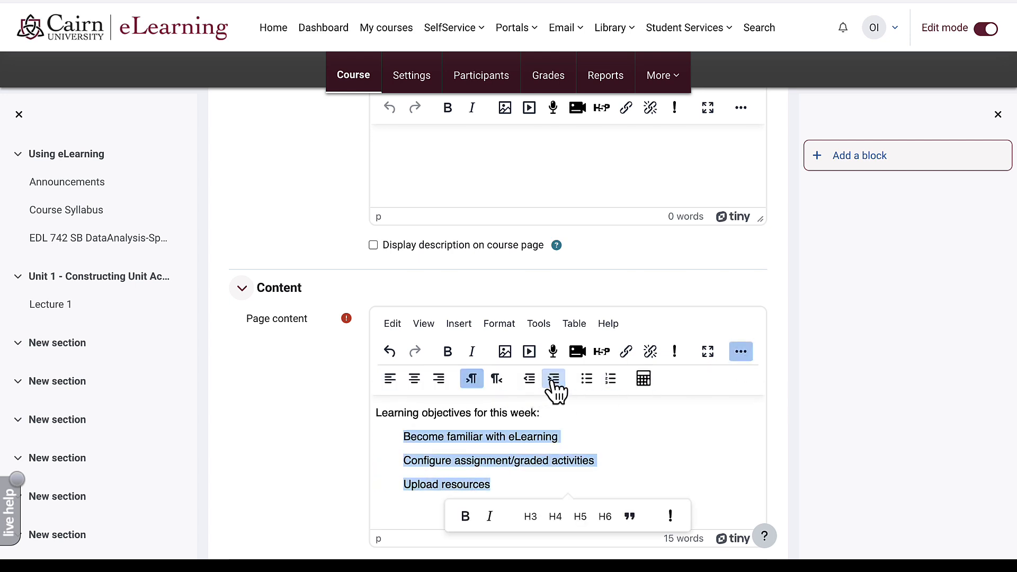
click(586, 378)
- Add an 'Assigned Readings' line below the list and bold the objectives heading
click(638, 472)
key(Return)
text(r)
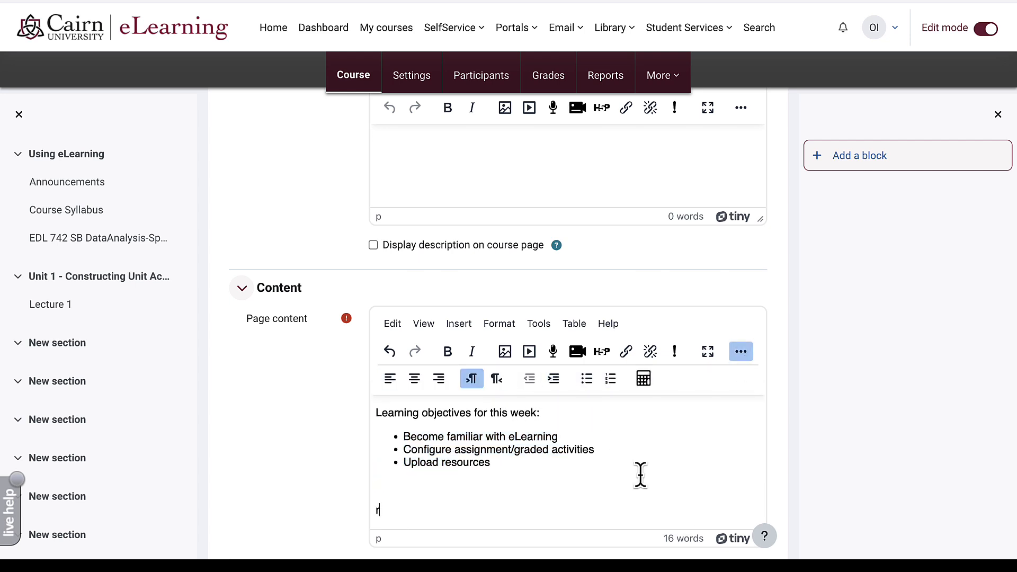
key(BackSpace)
text(Assign)
triple_click(462, 367)
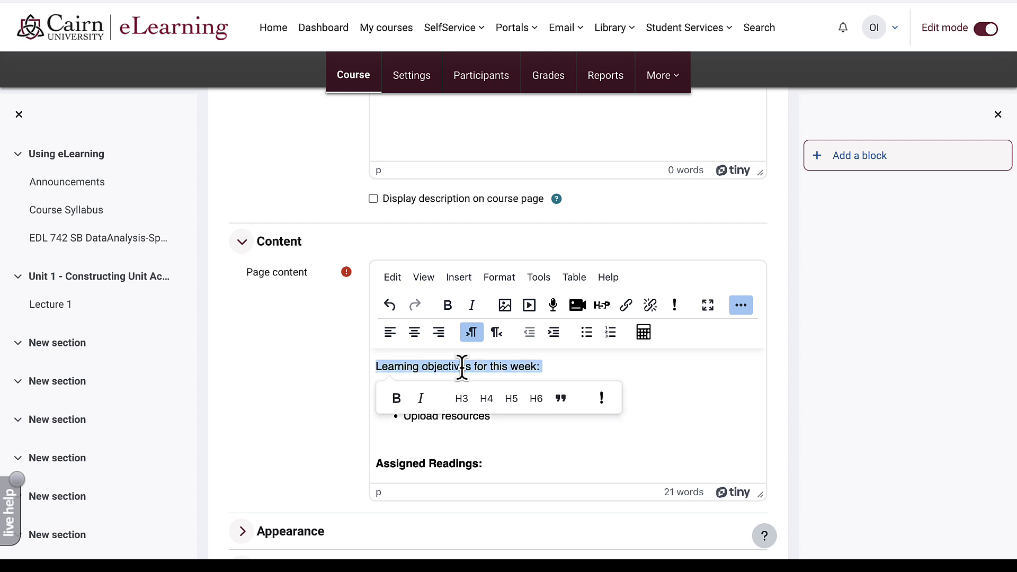
click(396, 398)
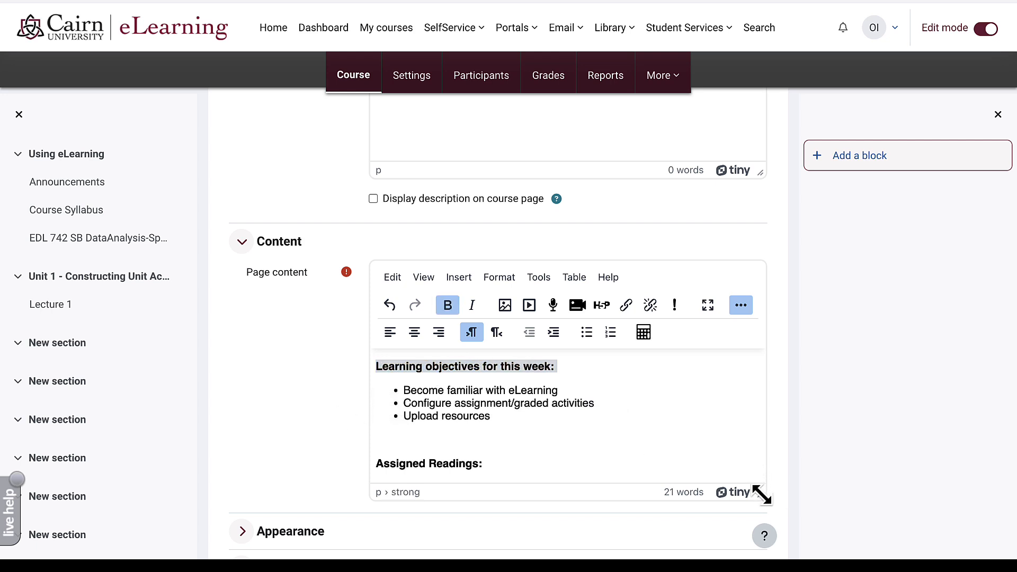
- Enlarge the content editor to show all the page text
scroll(767, 508, down, 1)
drag(762, 499, 765, 550)
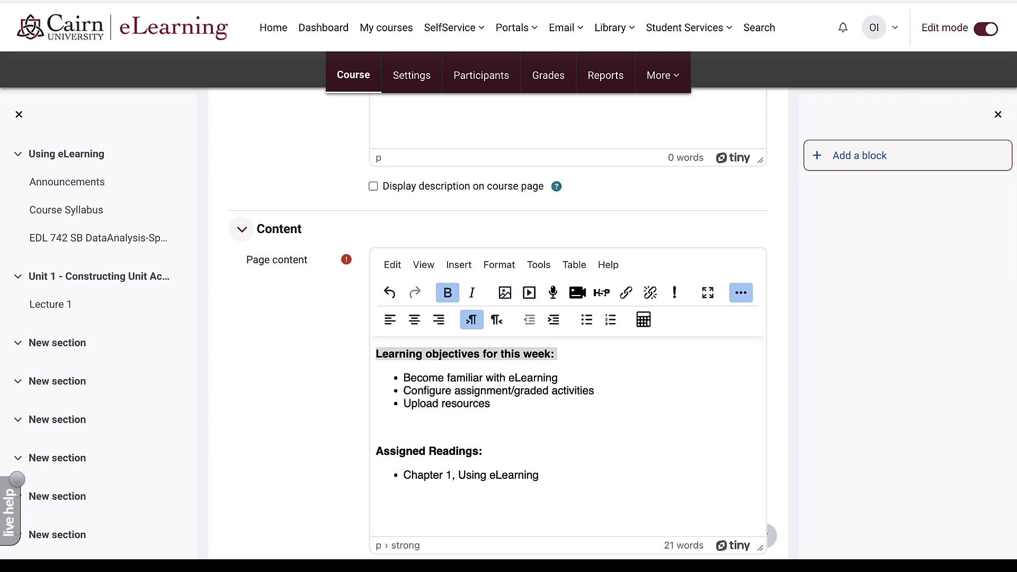
scroll(773, 491, down, 2)
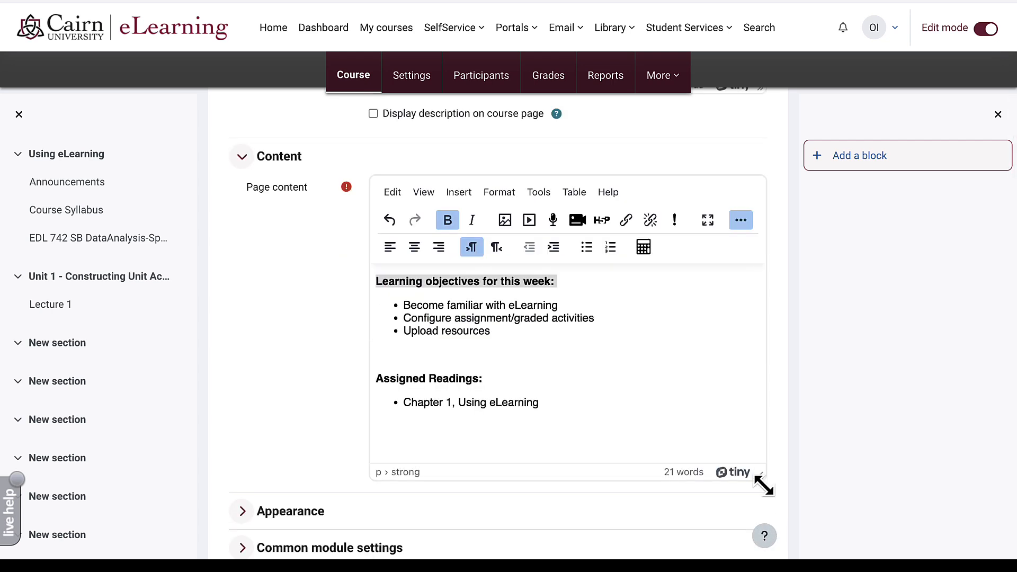
drag(762, 483, 764, 510)
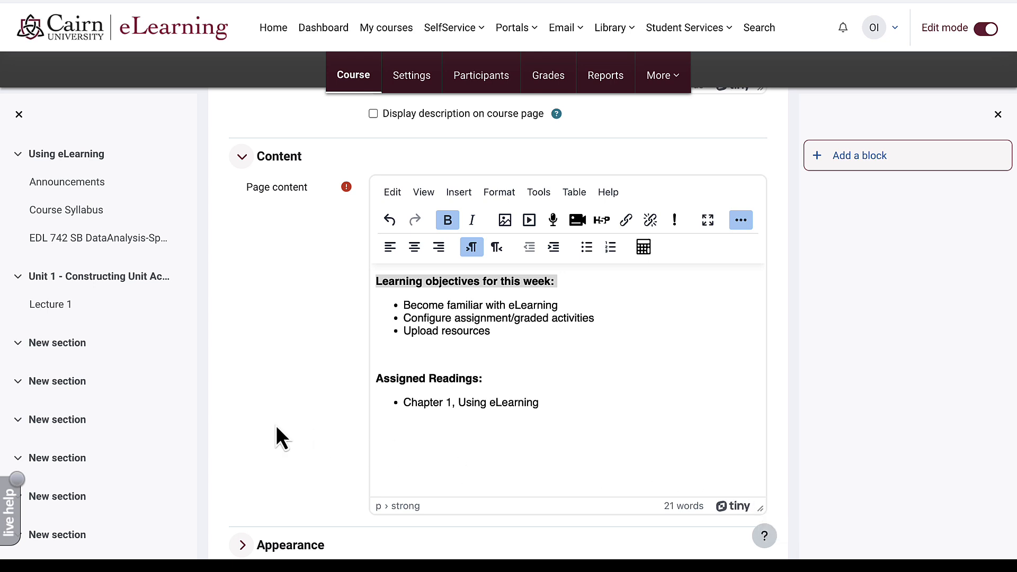
scroll(275, 425, down, 4)
scroll(405, 513, down, 4)
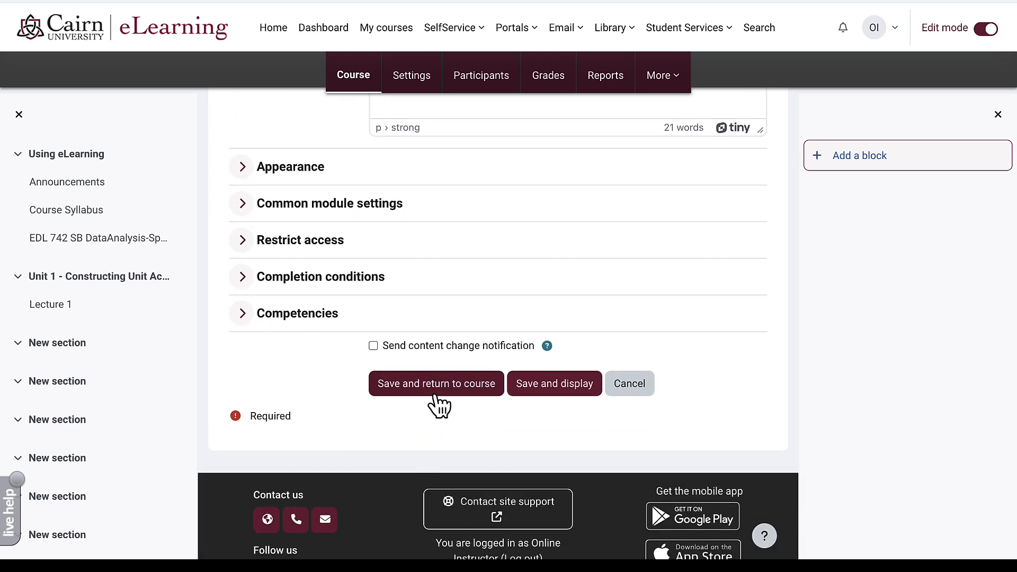
- Save the page to the course and open 1.1 Readings and Objectives to check it
click(438, 403)
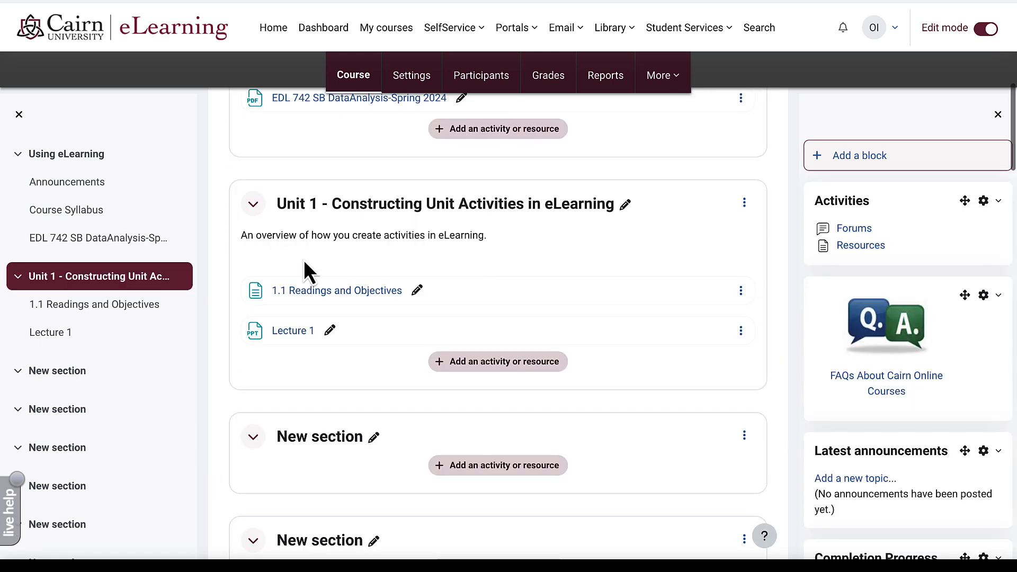
click(334, 286)
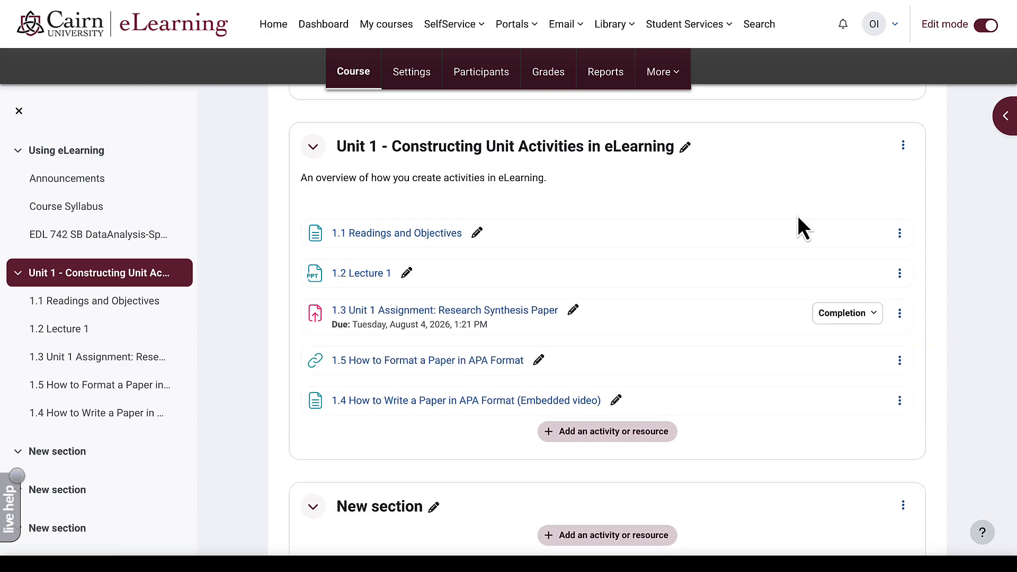
- Toggle editing off and back on, then move item 1.4 above 1.5 in Unit 1
click(978, 29)
click(989, 29)
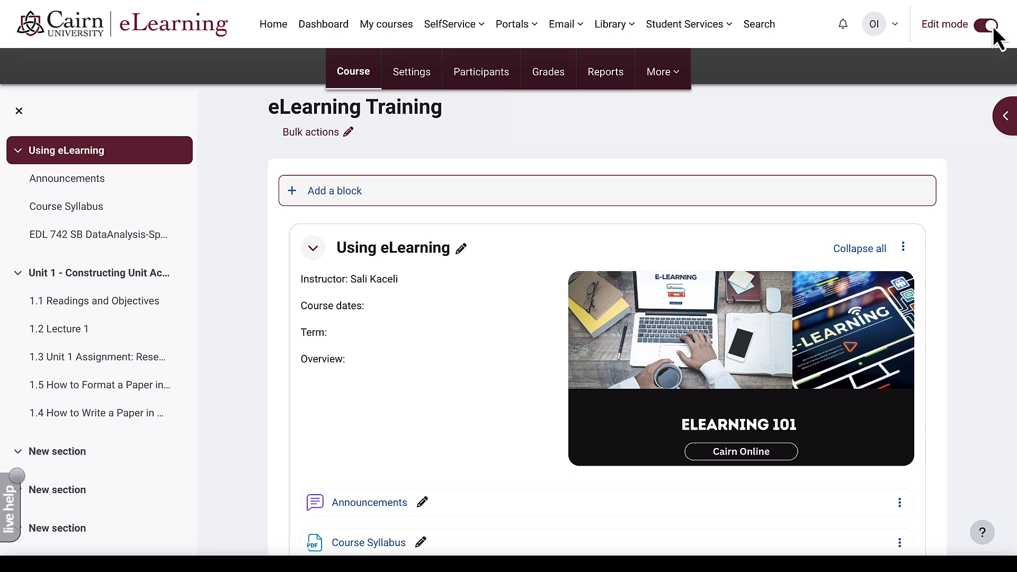
scroll(457, 360, down, 2)
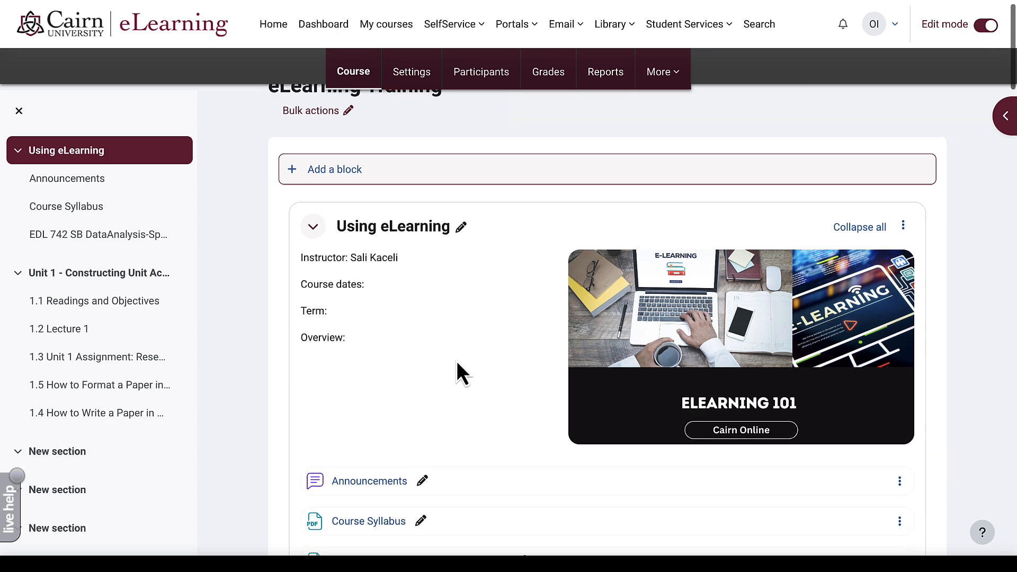
scroll(457, 360, down, 5)
scroll(456, 361, down, 2)
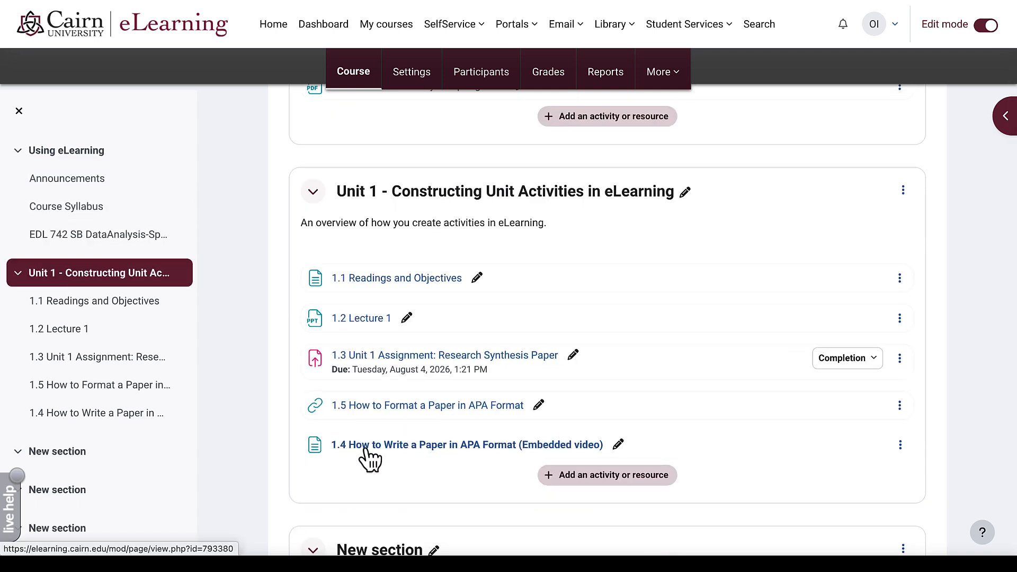
drag(366, 447, 375, 412)
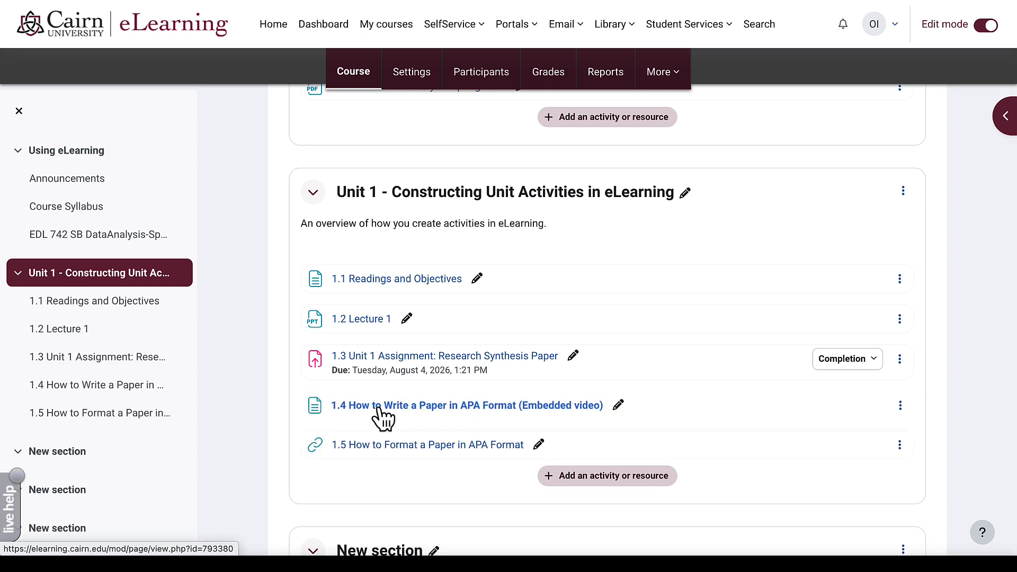
scroll(415, 407, down, 3)
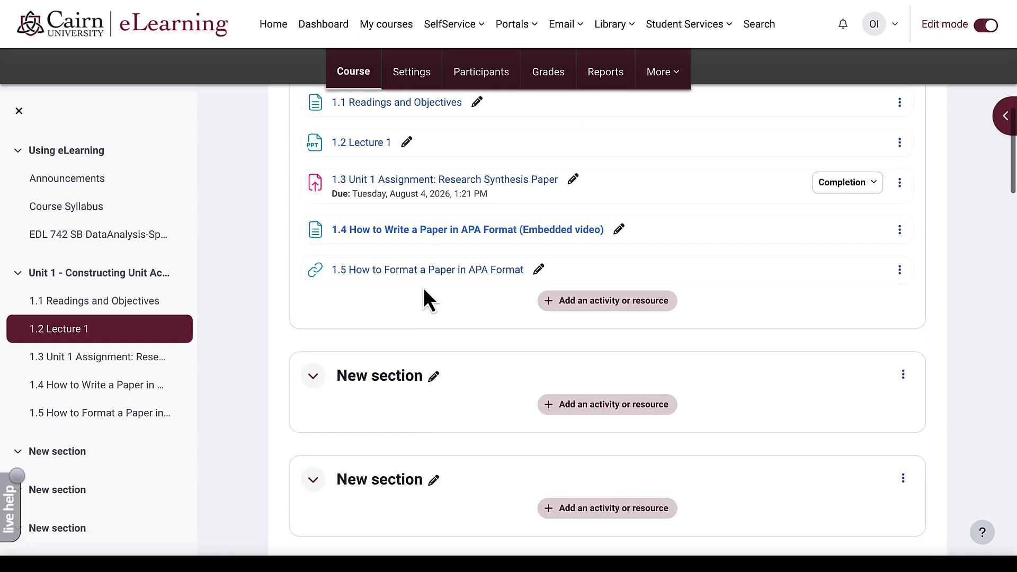
mouse_move(413, 272)
mouse_down()
mouse_move(396, 495)
mouse_move(424, 356)
mouse_move(421, 262)
mouse_up()
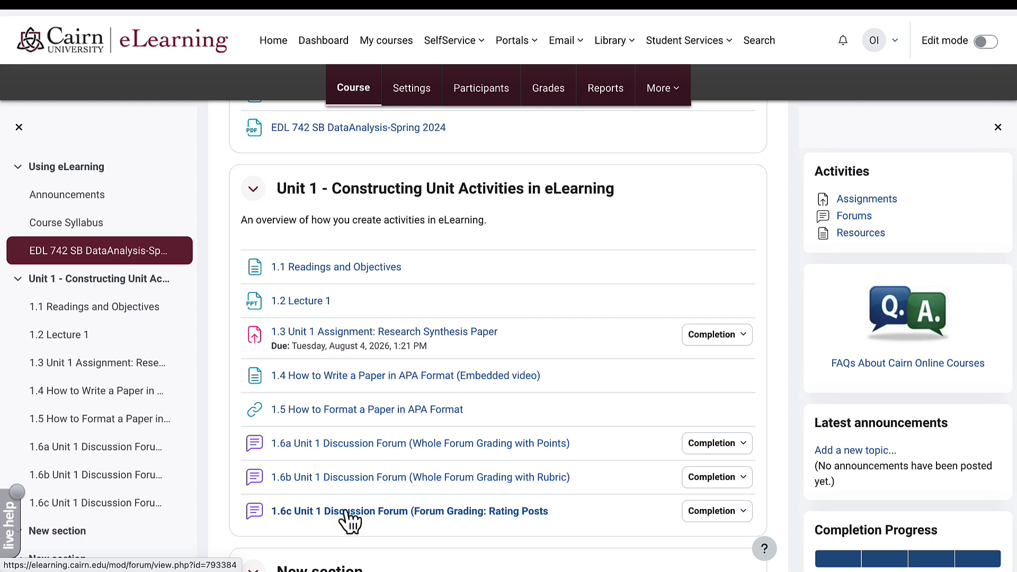
- Open the 1.6a forum, review its five-question prompt, then open the student's post
click(328, 446)
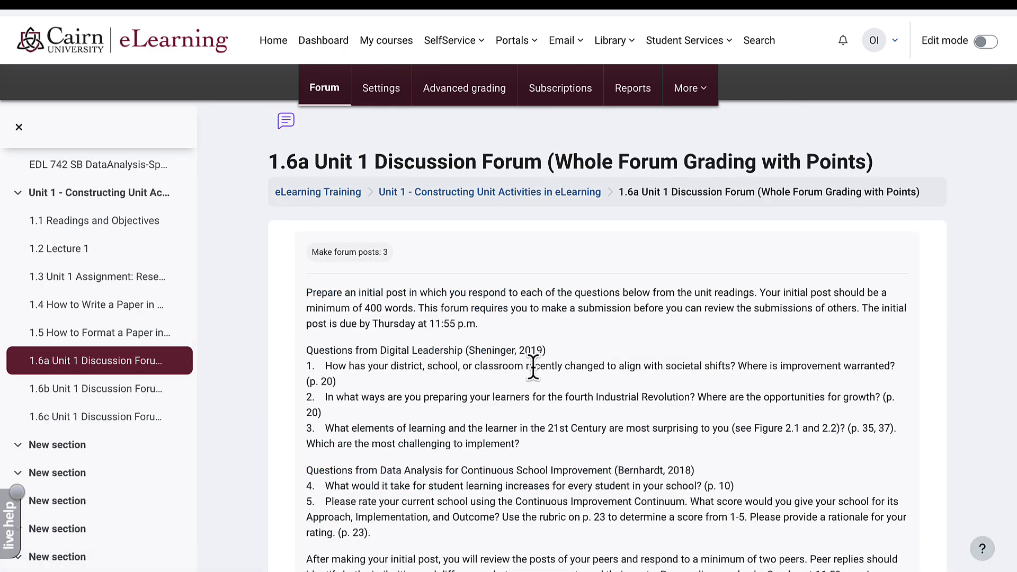
scroll(577, 389, down, 3)
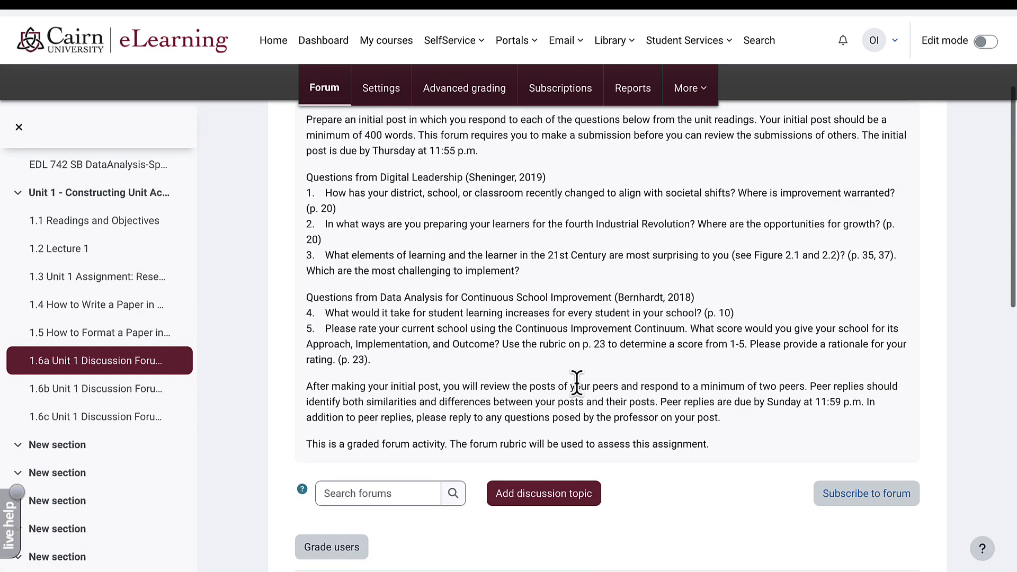
scroll(572, 387, up, 1)
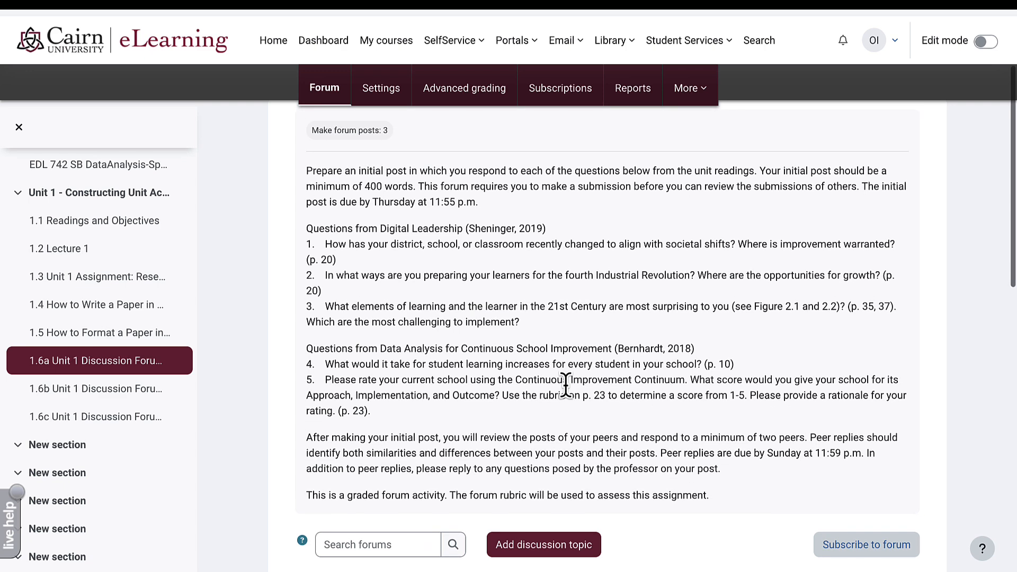
scroll(472, 202, up, 1)
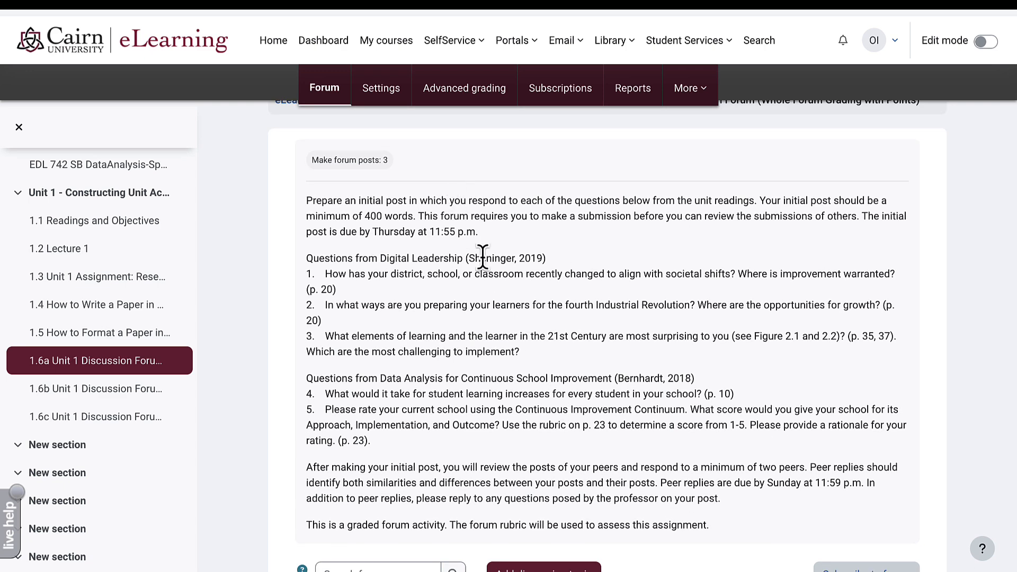
scroll(498, 262, down, 2)
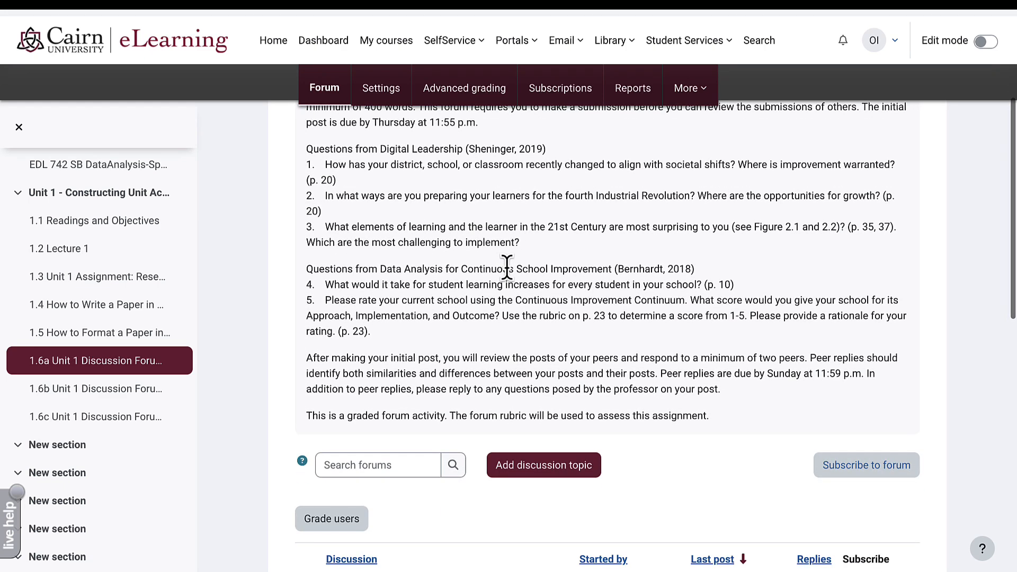
scroll(507, 267, up, 3)
drag(342, 325, 475, 295)
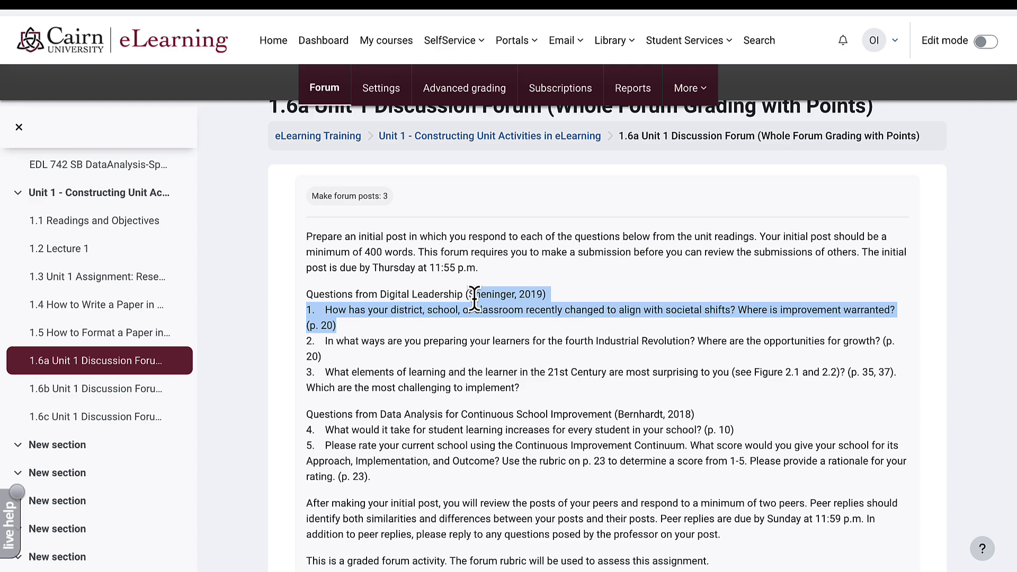
click(526, 340)
scroll(526, 344, down, 2)
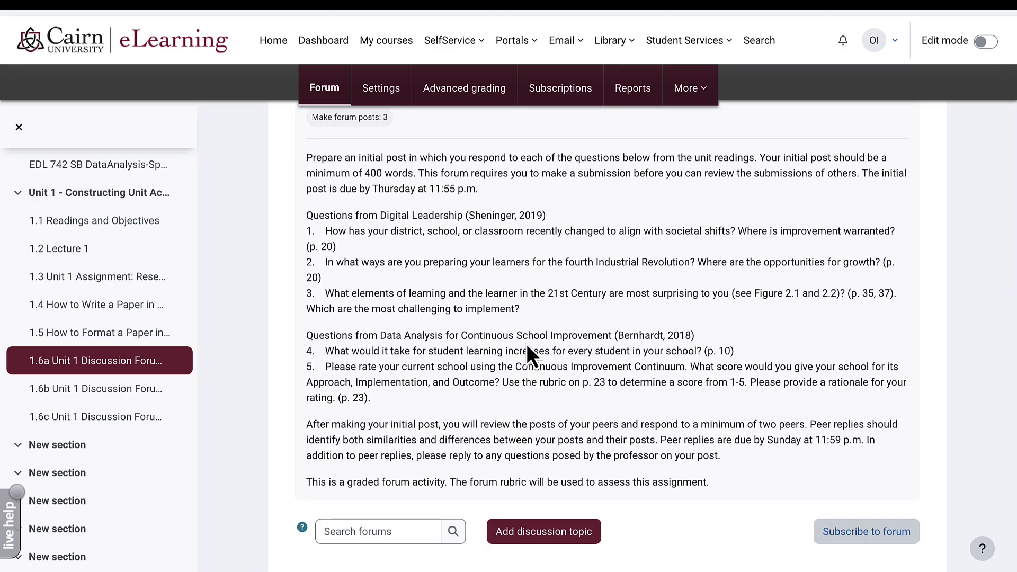
scroll(527, 344, down, 9)
scroll(526, 345, up, 3)
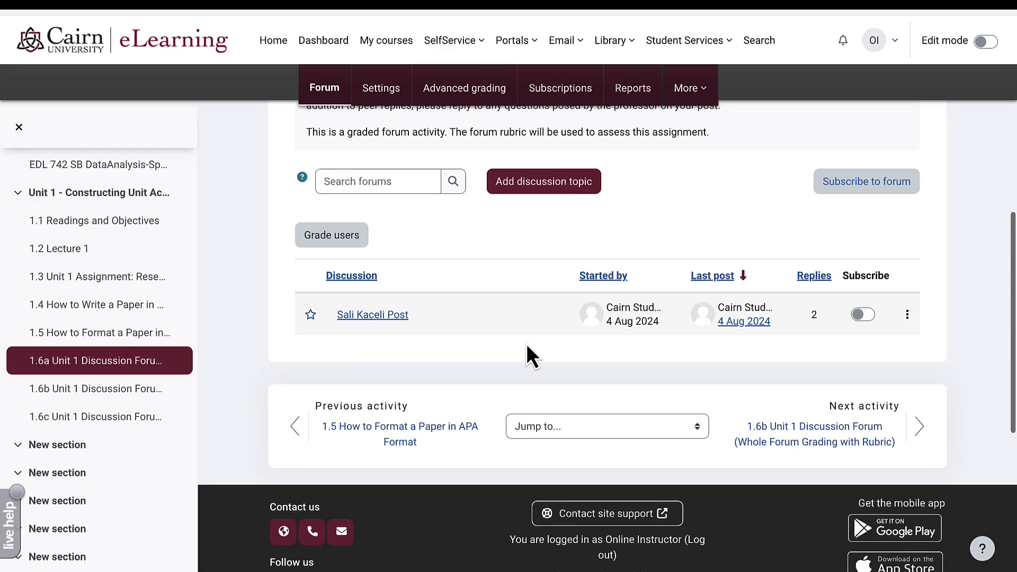
click(396, 316)
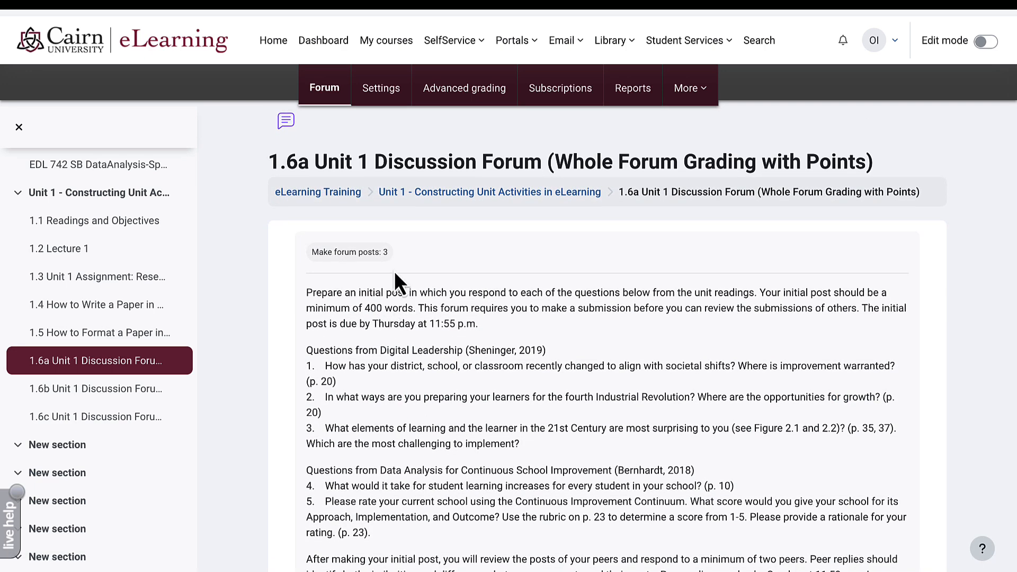
click(391, 98)
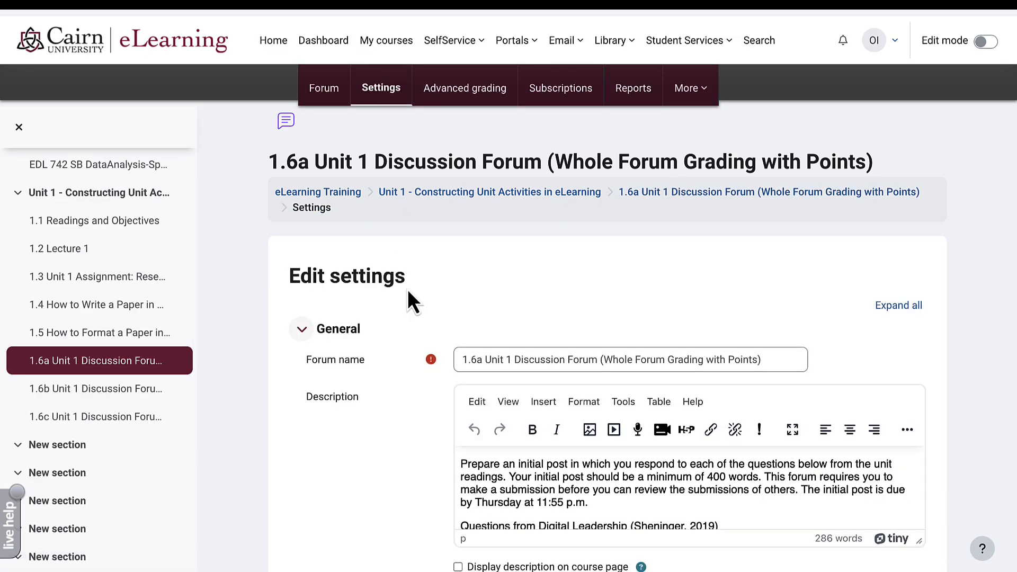
scroll(408, 290, down, 5)
scroll(408, 297, down, 8)
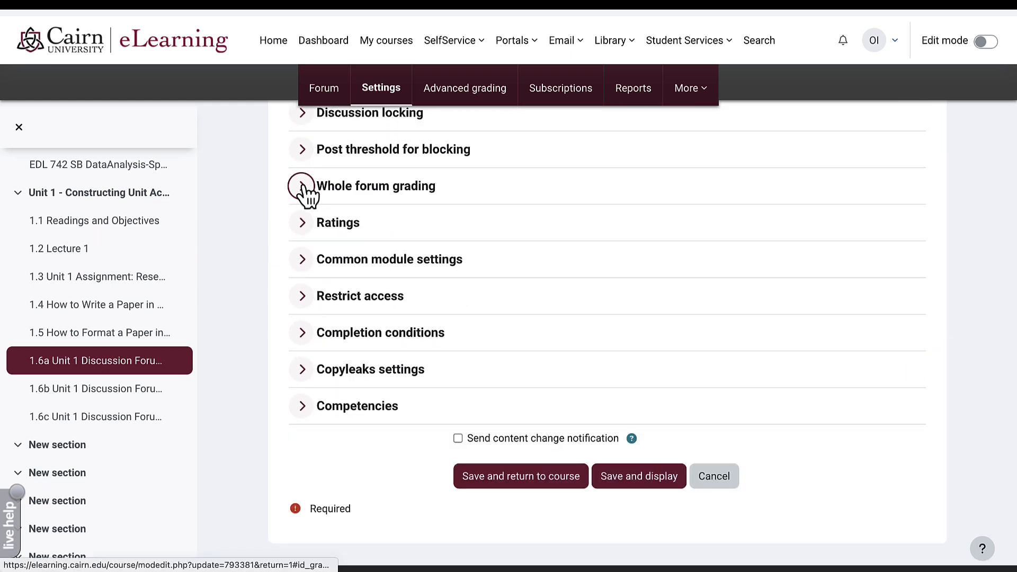
click(303, 188)
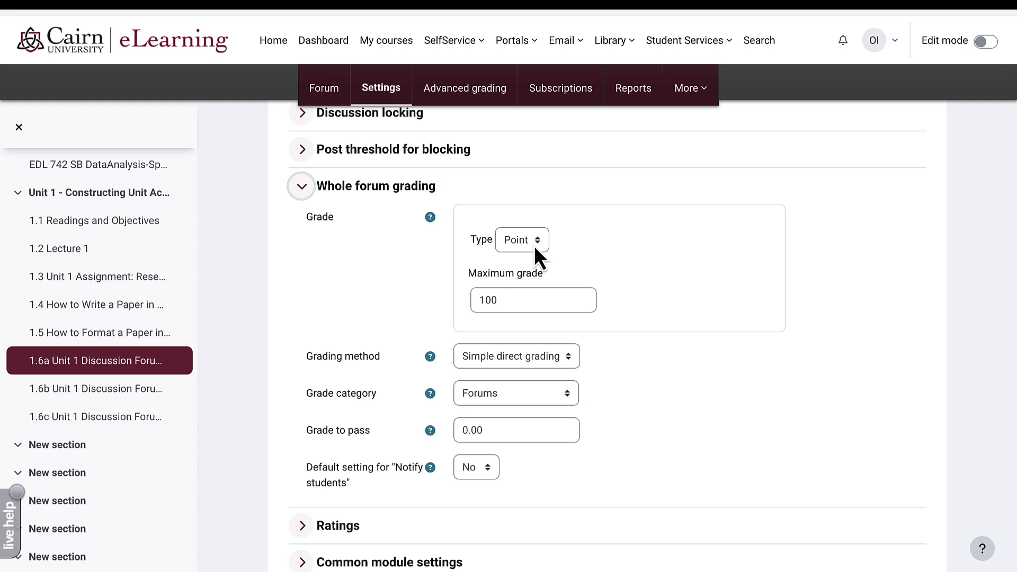
click(531, 239)
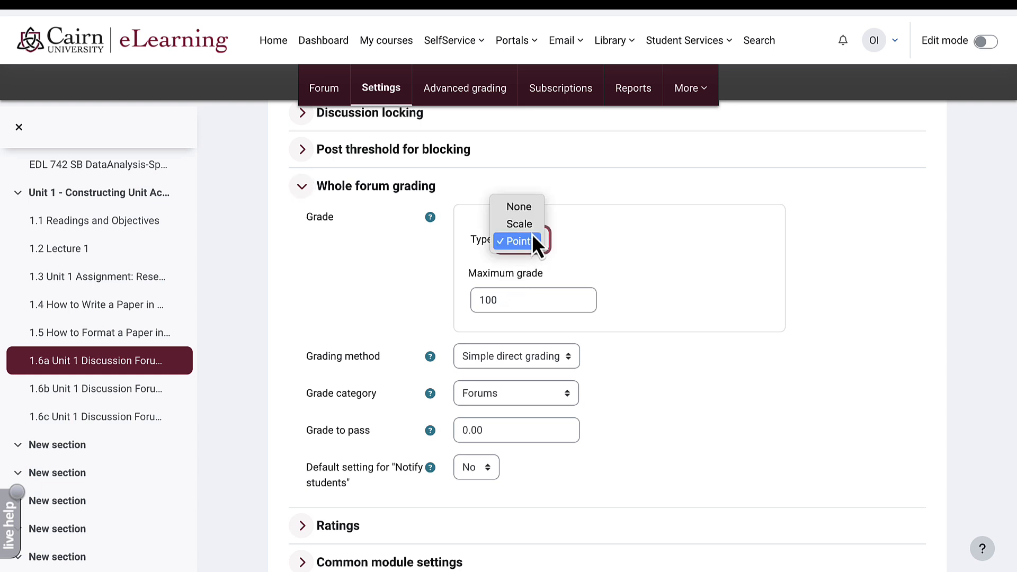
key(Up)
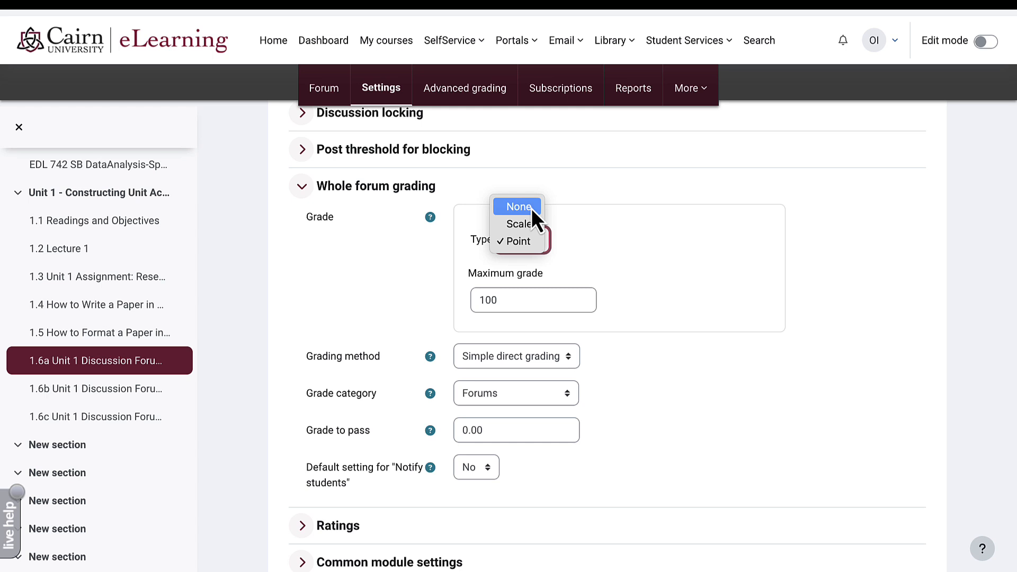
click(582, 186)
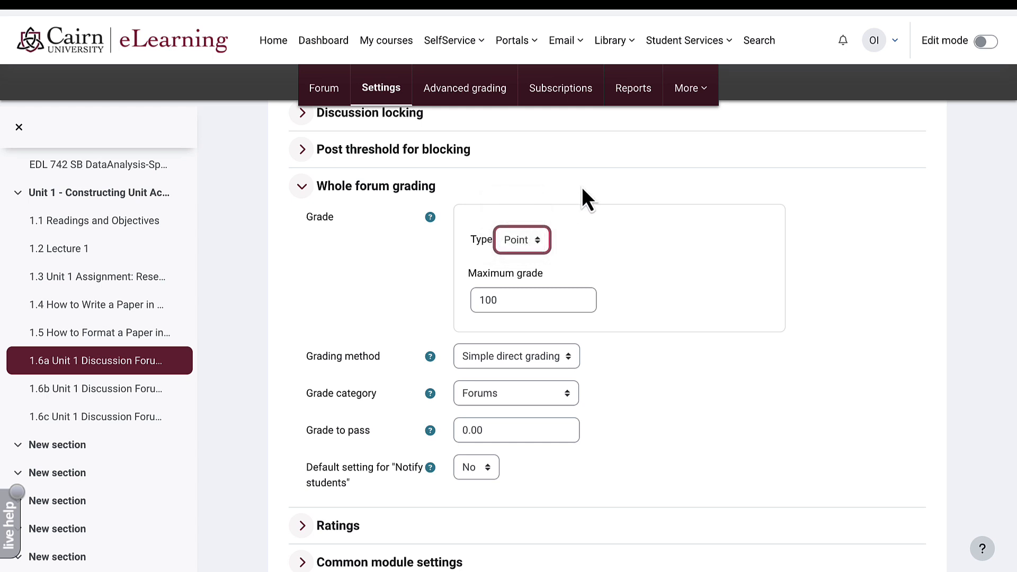
click(485, 400)
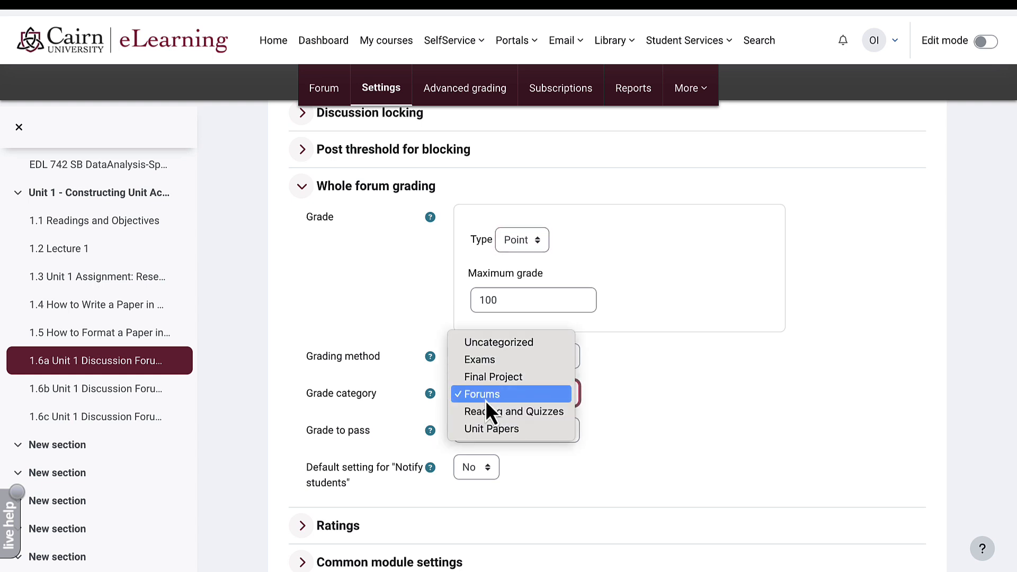
click(485, 400)
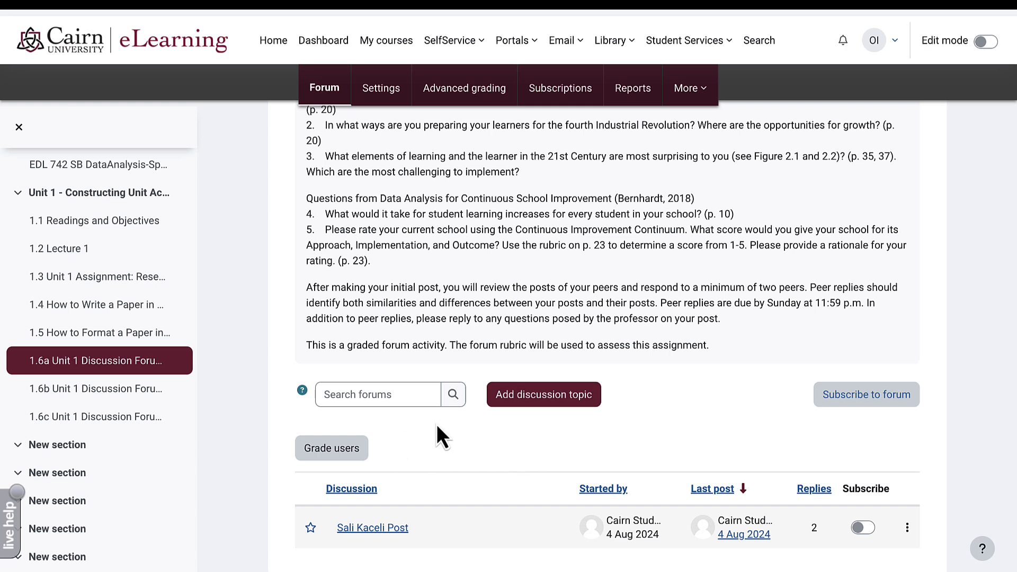
- Give the student a whole-forum grade of 97 for the 1.6a forum and save
click(345, 449)
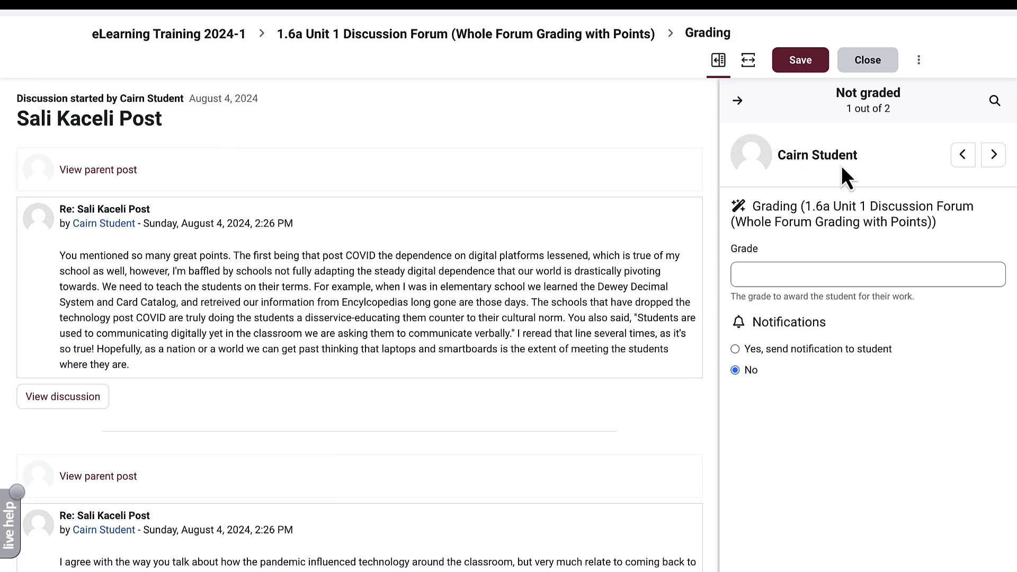
click(992, 155)
click(962, 154)
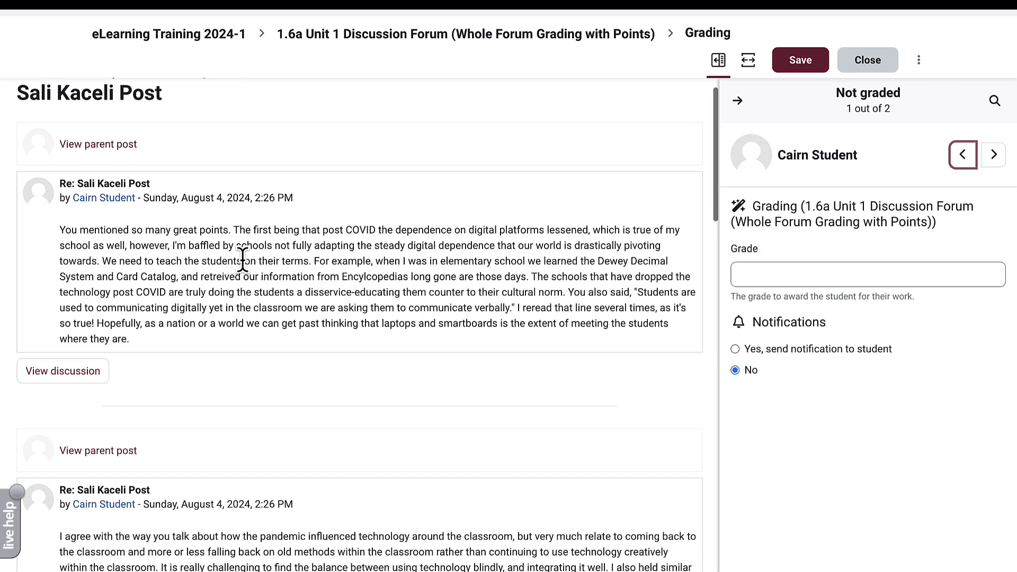
scroll(242, 259, down, 10)
scroll(208, 300, up, 10)
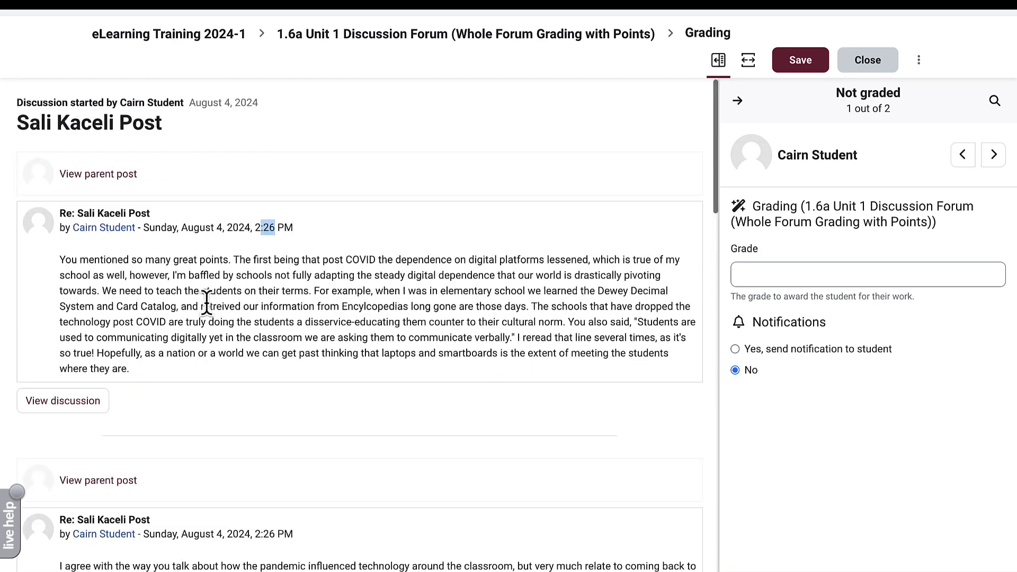
click(755, 274)
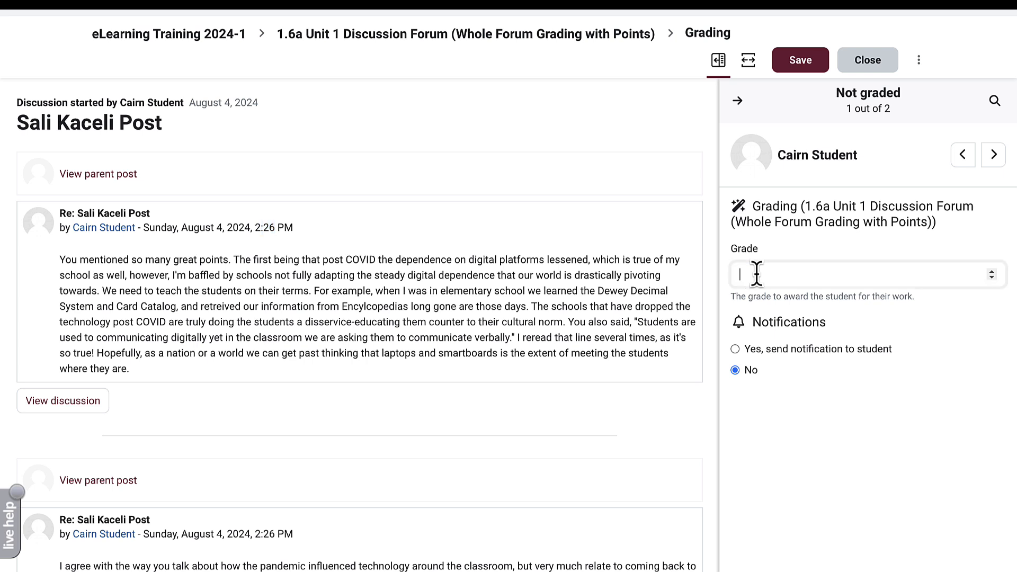
text(97)
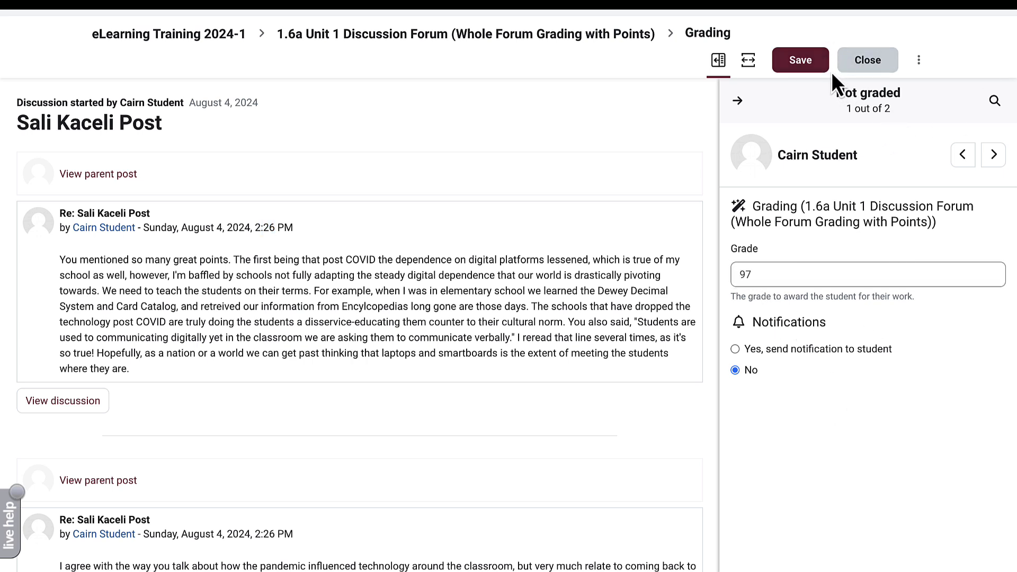
click(812, 65)
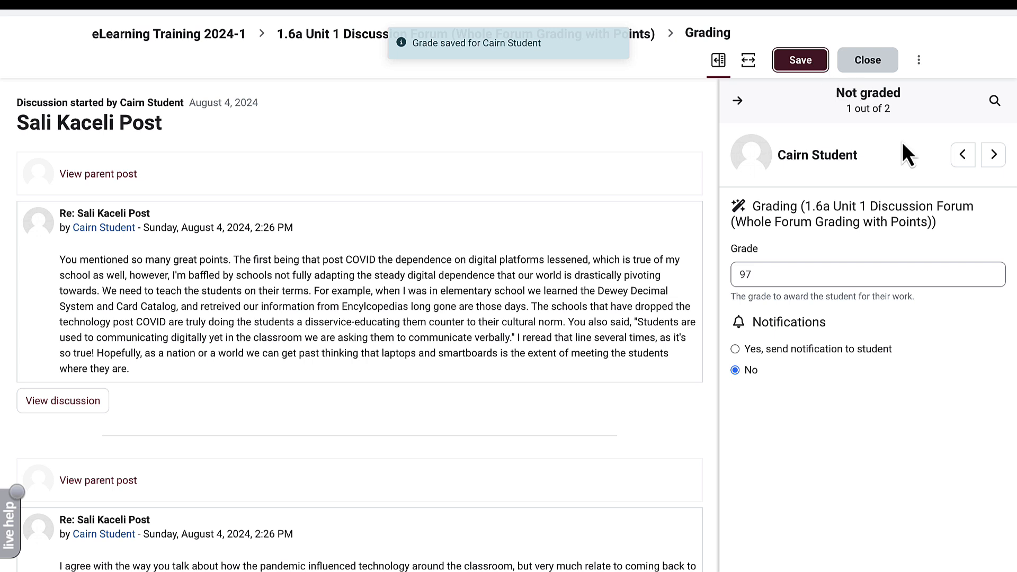
- Give the staff account a grade of 0, save, and close grading
click(993, 155)
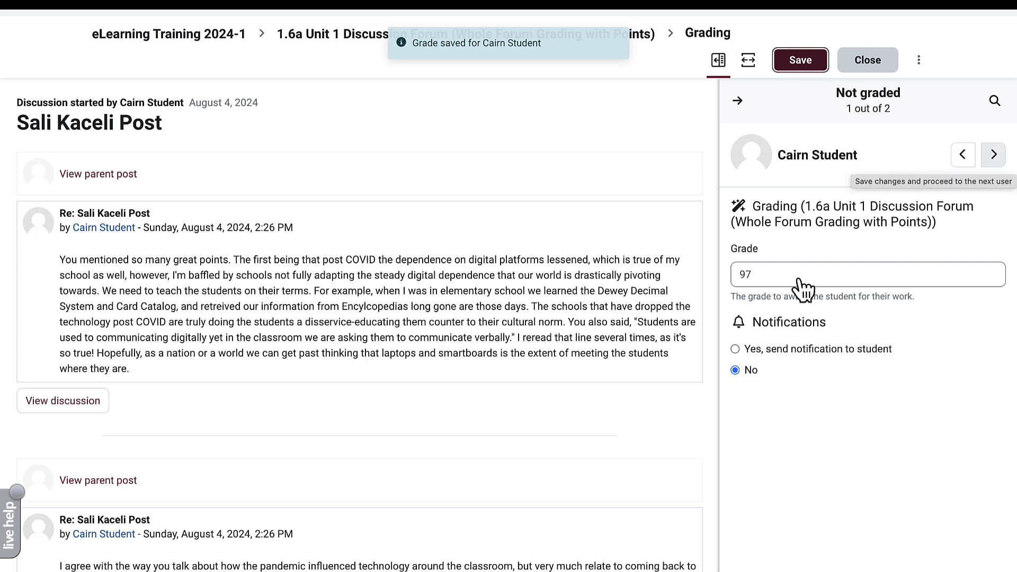
click(795, 270)
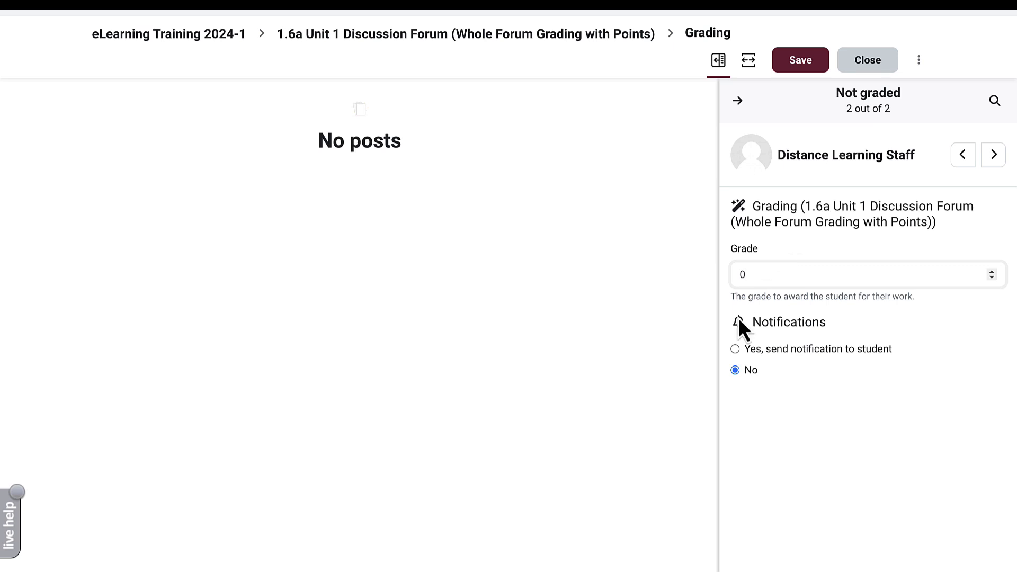
click(809, 68)
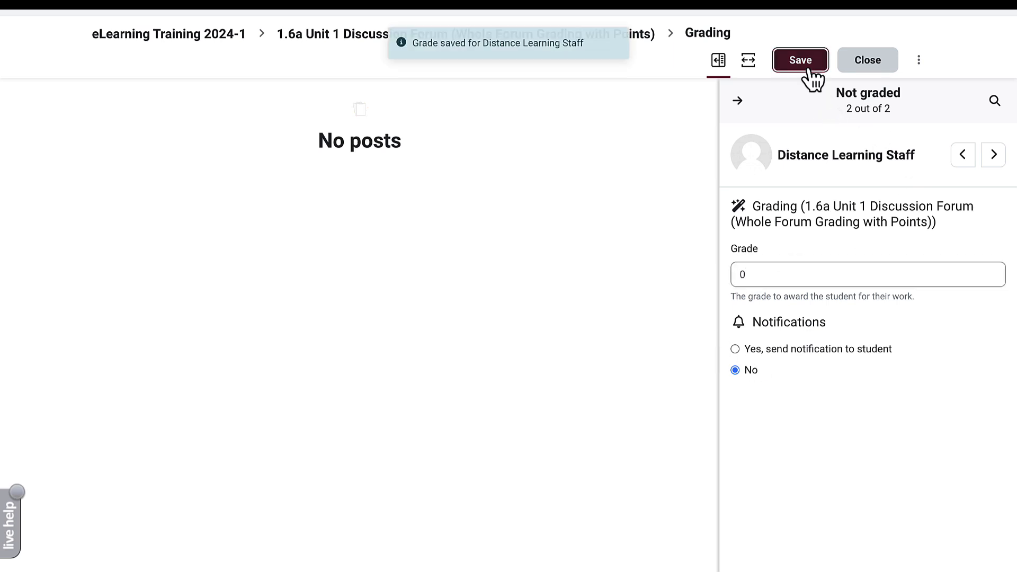
click(871, 68)
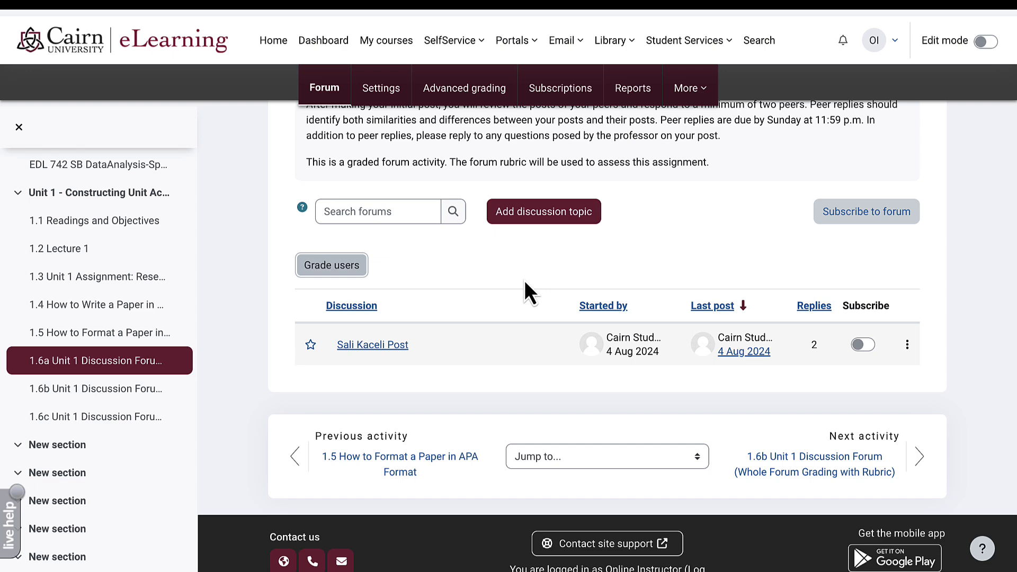
- Check the grader report for 1.6a scores 97.00 (A) and 0.00 (F), then return to Unit 1
click(339, 86)
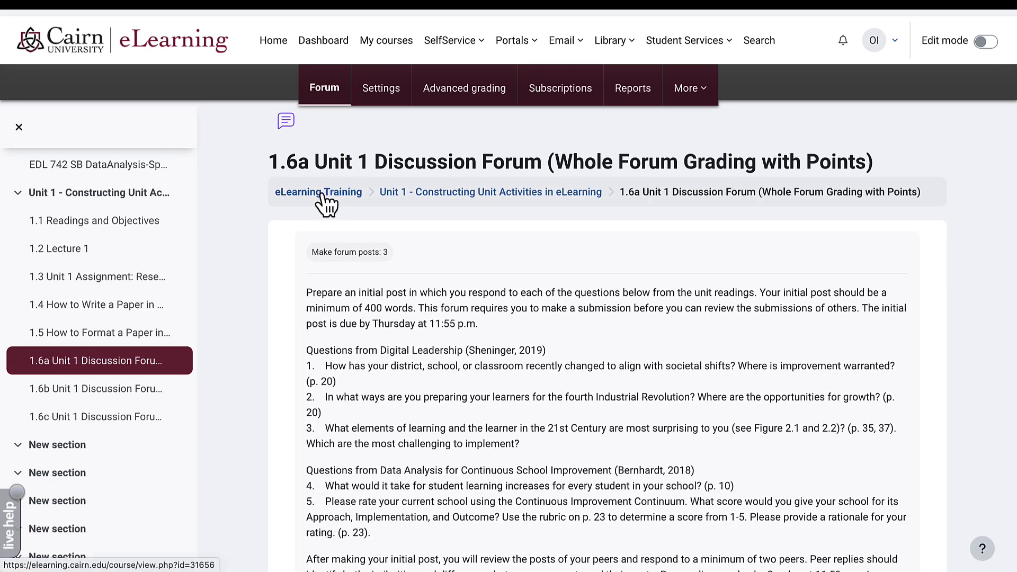
click(324, 194)
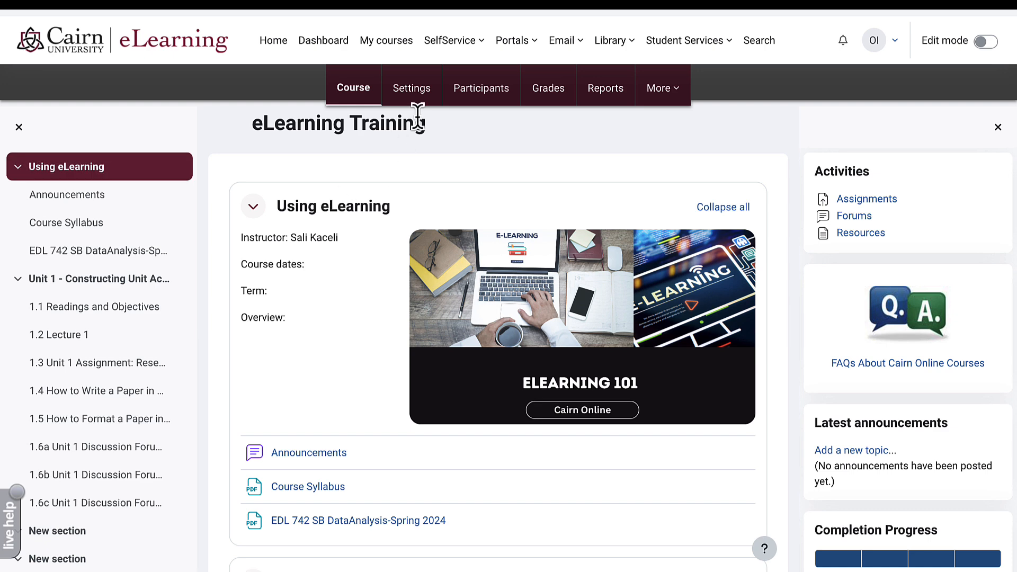
click(550, 100)
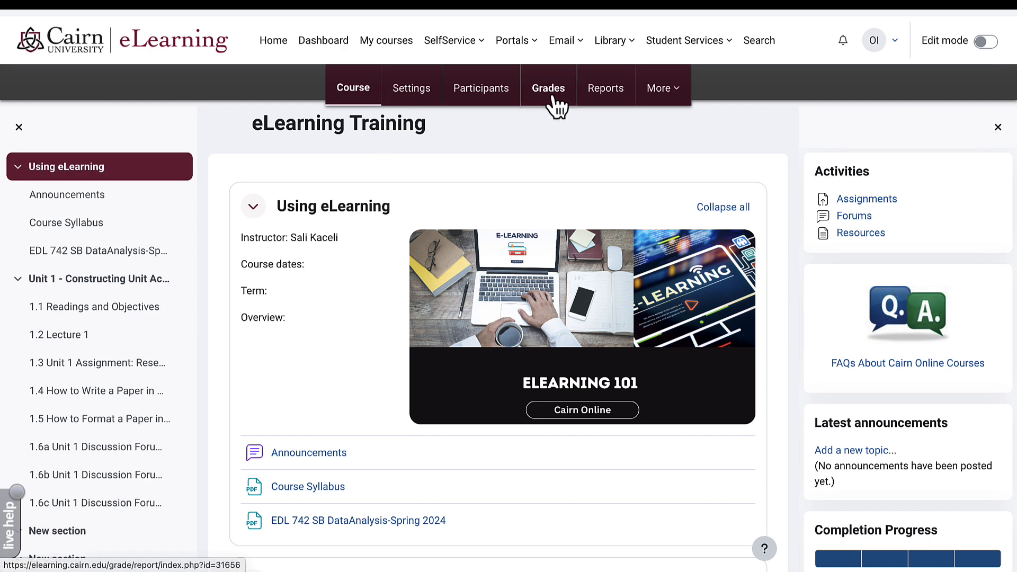
scroll(554, 106, down, 2)
scroll(555, 106, down, 2)
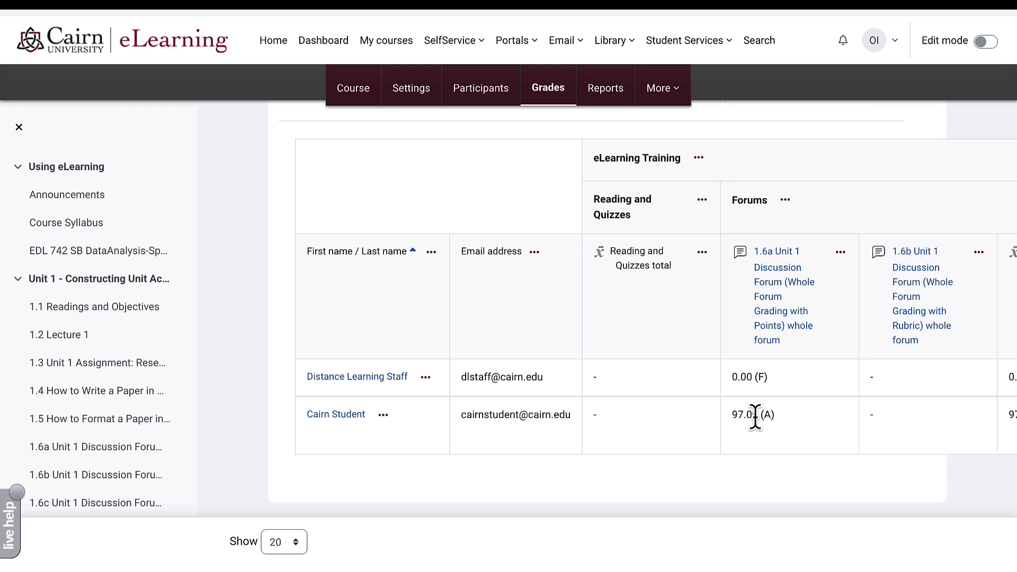
scroll(590, 286, up, 3)
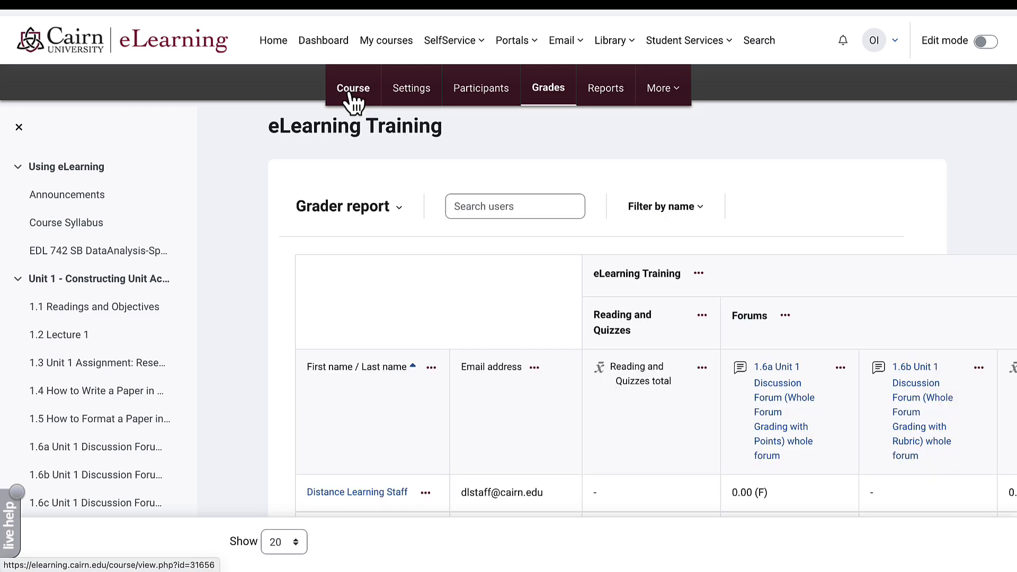
click(350, 95)
scroll(355, 93, down, 5)
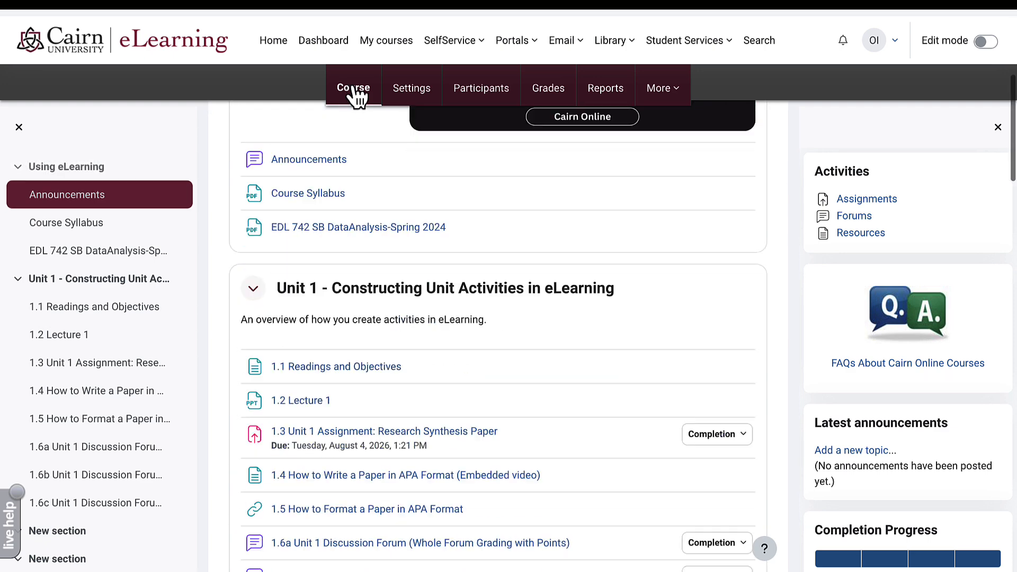
scroll(356, 96, down, 4)
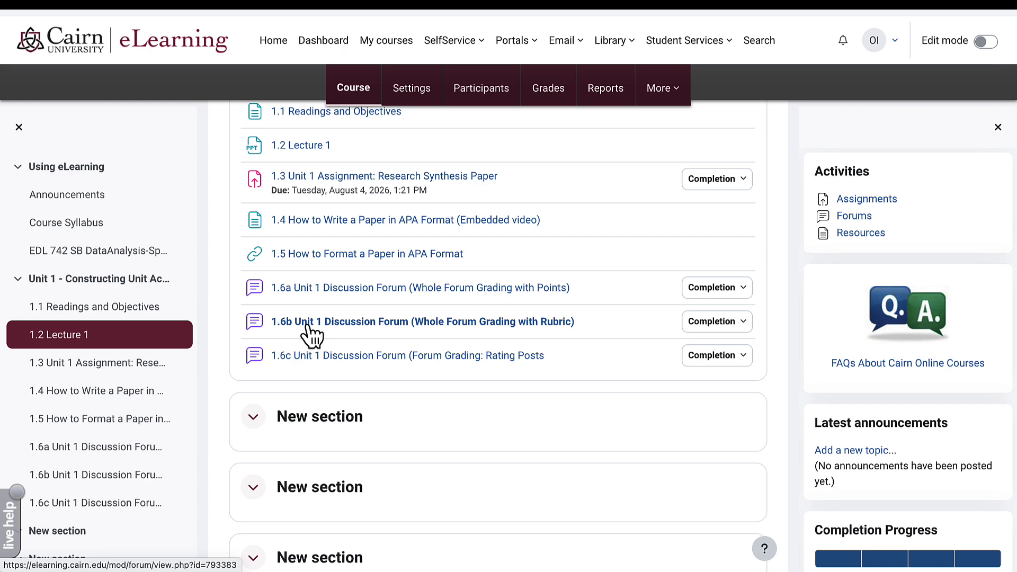
- Open the 1.6b forum's Advanced grading page, with Rubric as the grading method
click(458, 331)
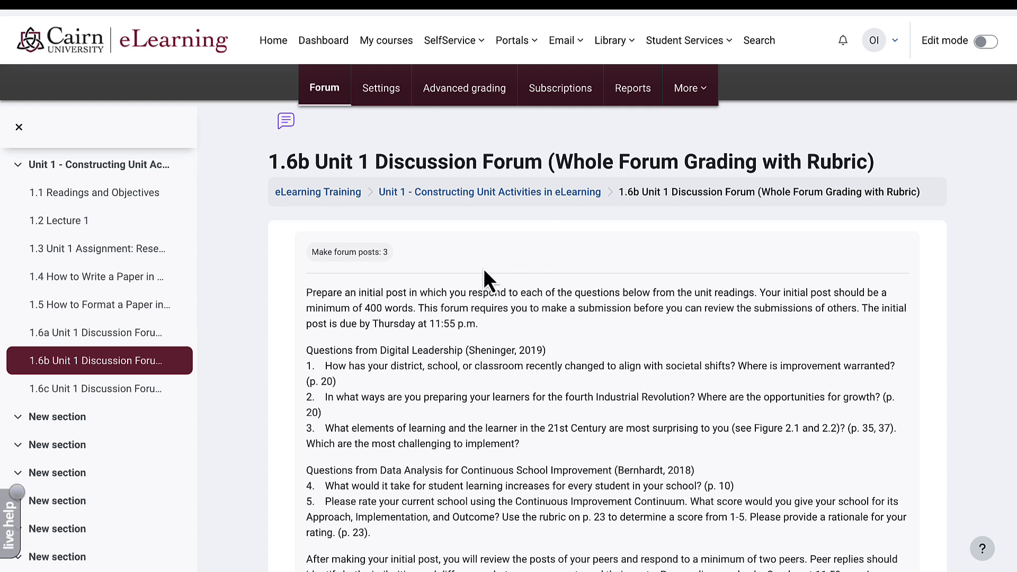
click(460, 95)
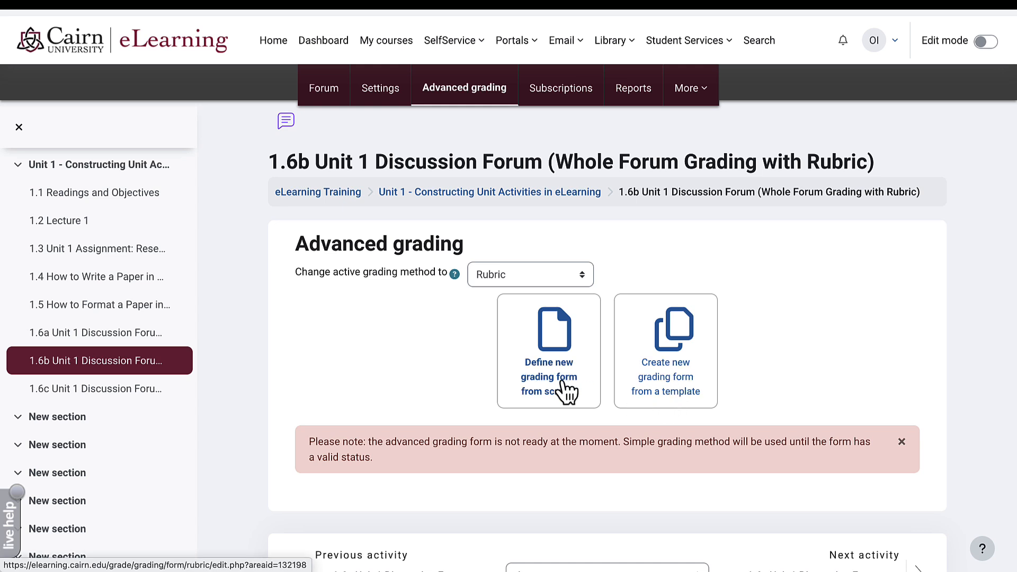
- Apply the '1-Cairn Online Forum Discussion Rubric - 100 points' template as the 1.6b forum's grading form
click(673, 394)
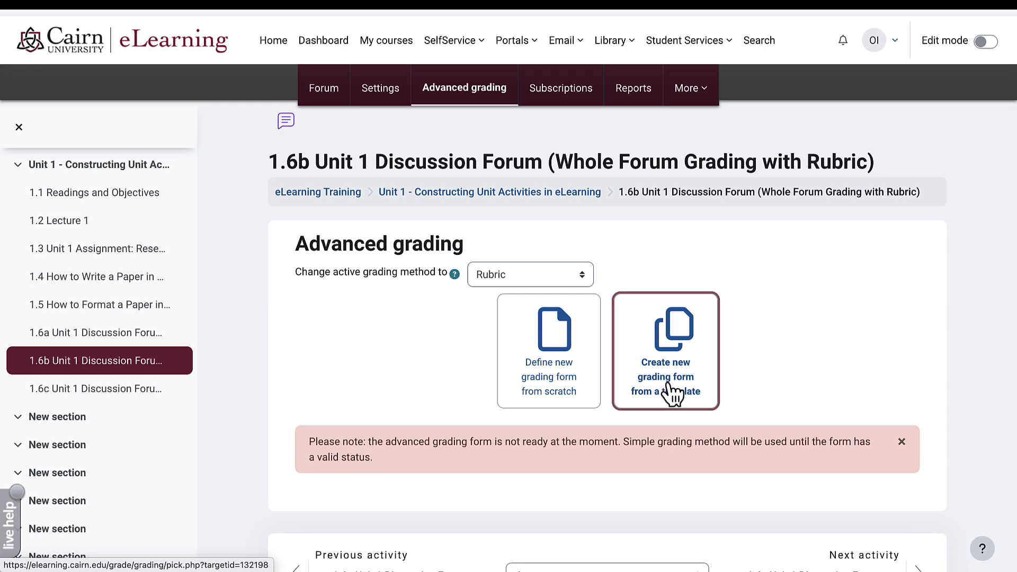
scroll(634, 387, down, 5)
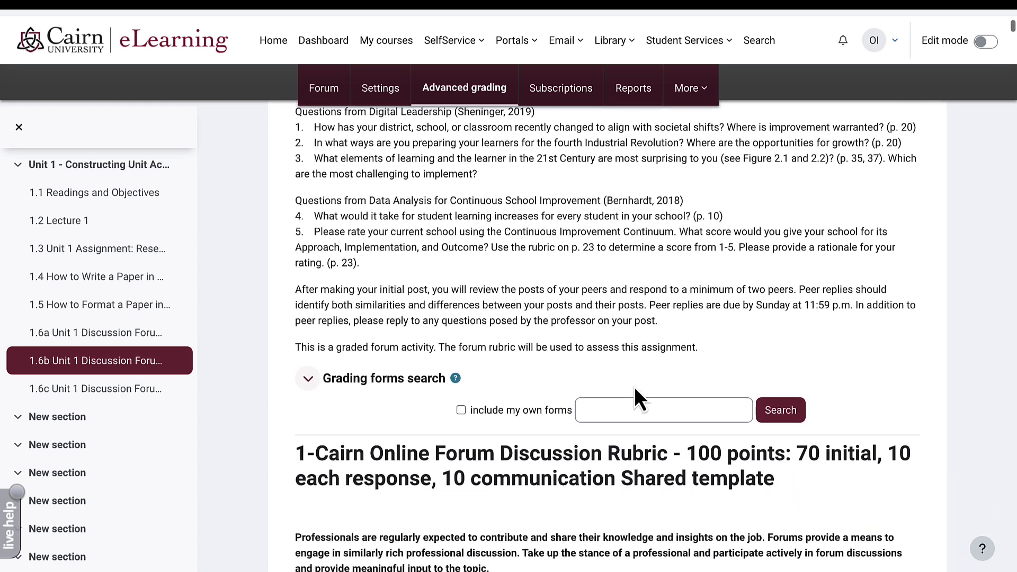
scroll(633, 386, down, 3)
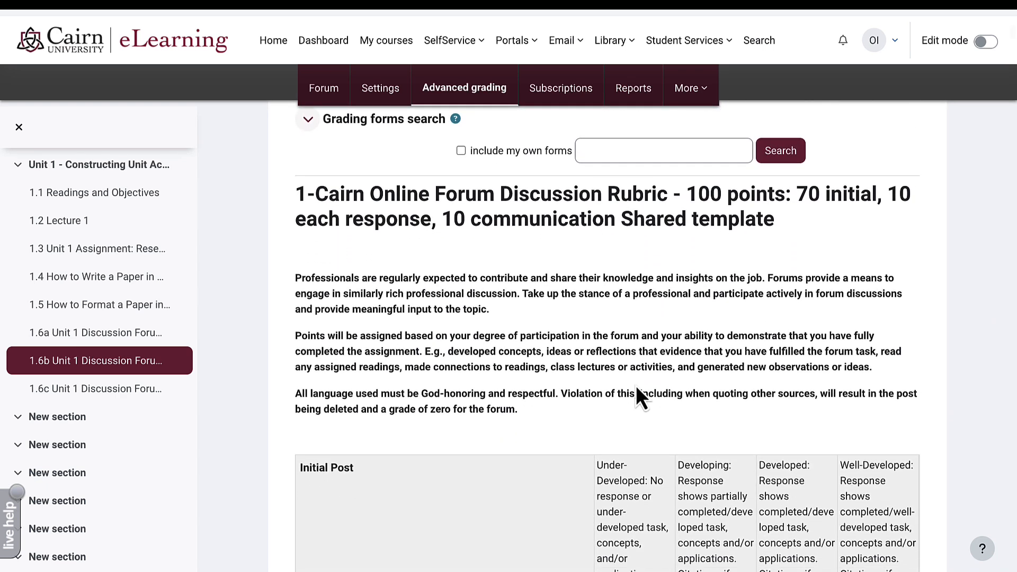
scroll(637, 391, down, 1)
scroll(637, 392, down, 1)
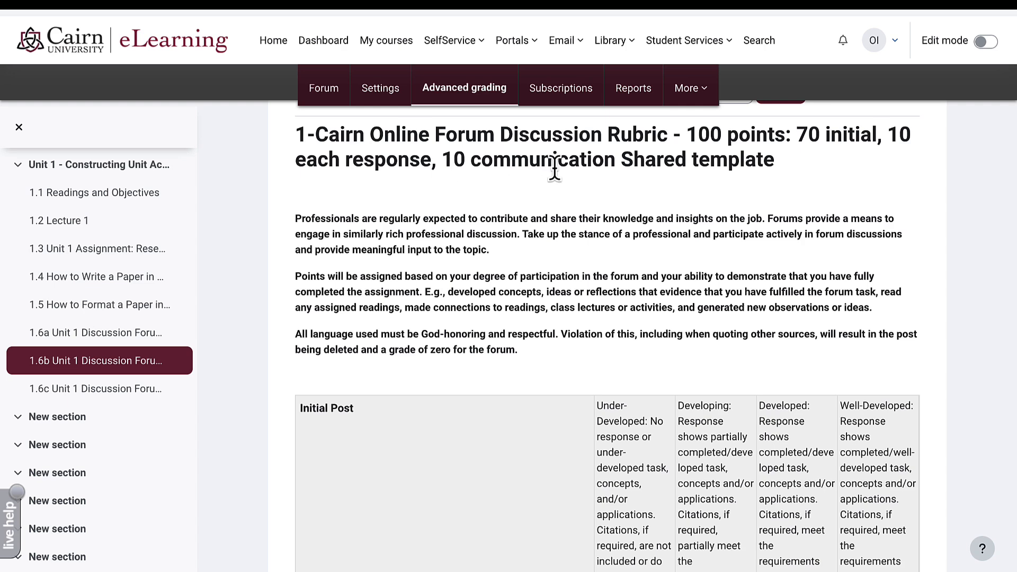
scroll(551, 356, down, 3)
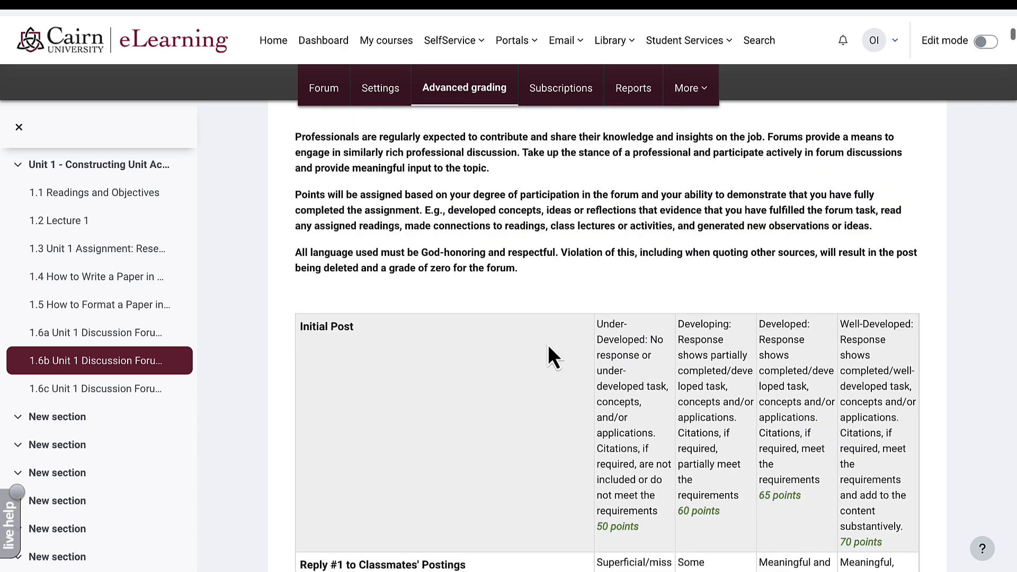
scroll(547, 344, down, 2)
scroll(547, 345, down, 2)
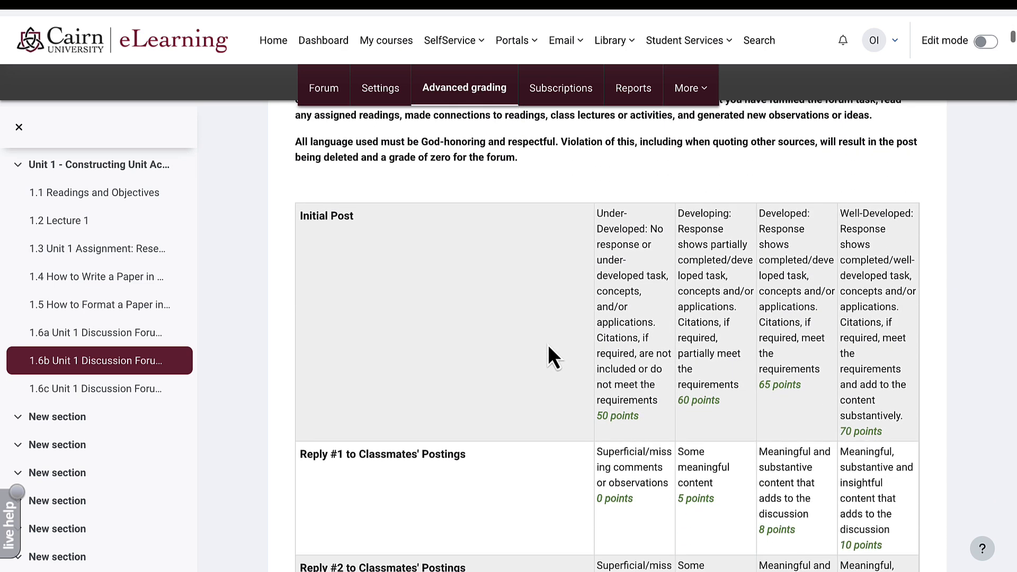
scroll(363, 315, down, 5)
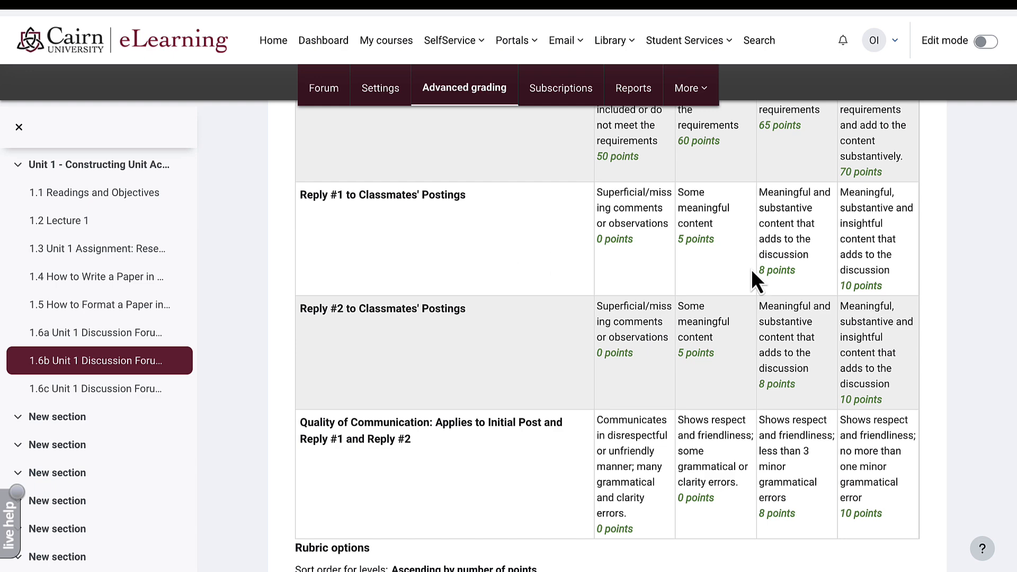
scroll(752, 268, down, 4)
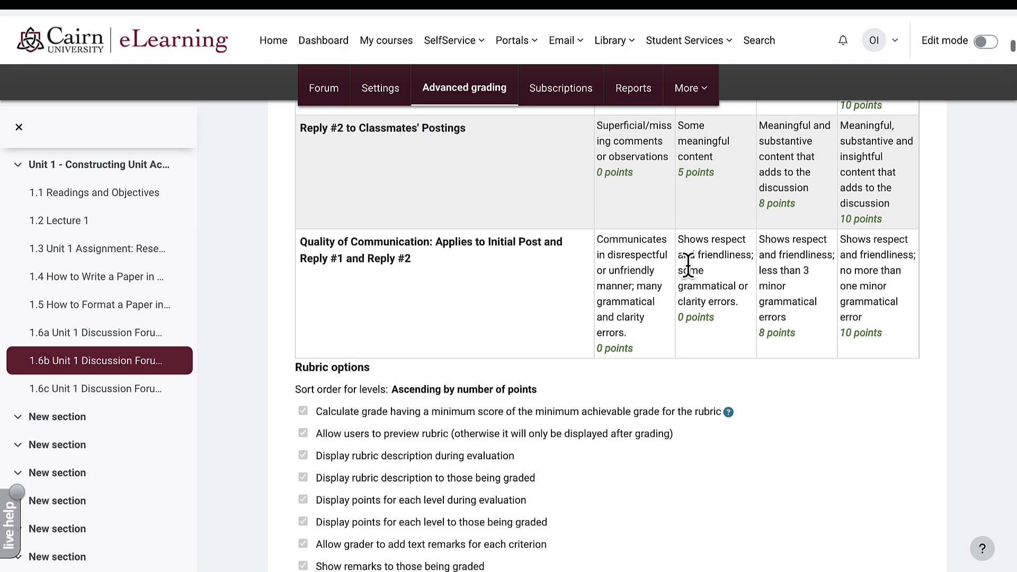
scroll(688, 264, down, 4)
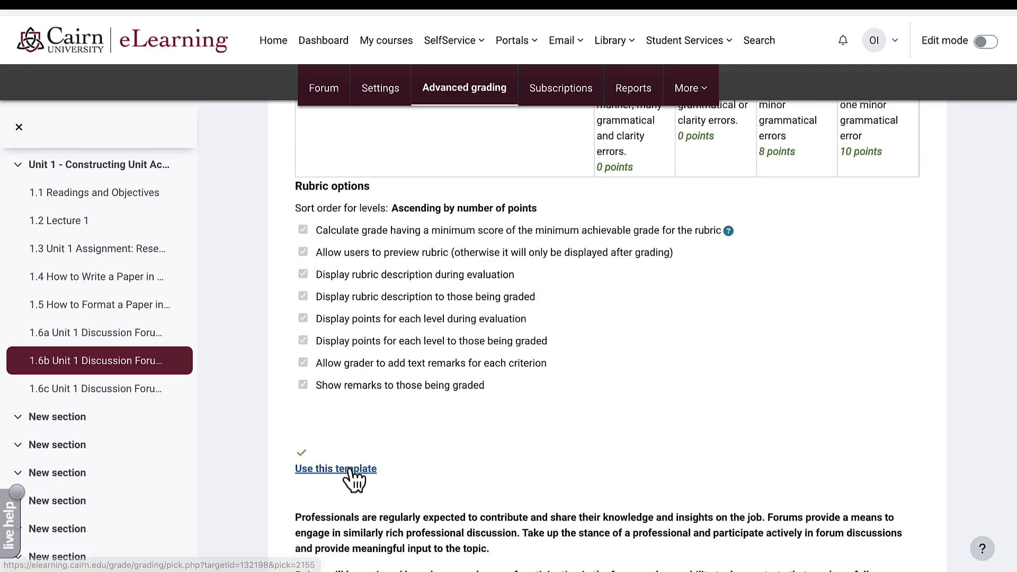
click(351, 469)
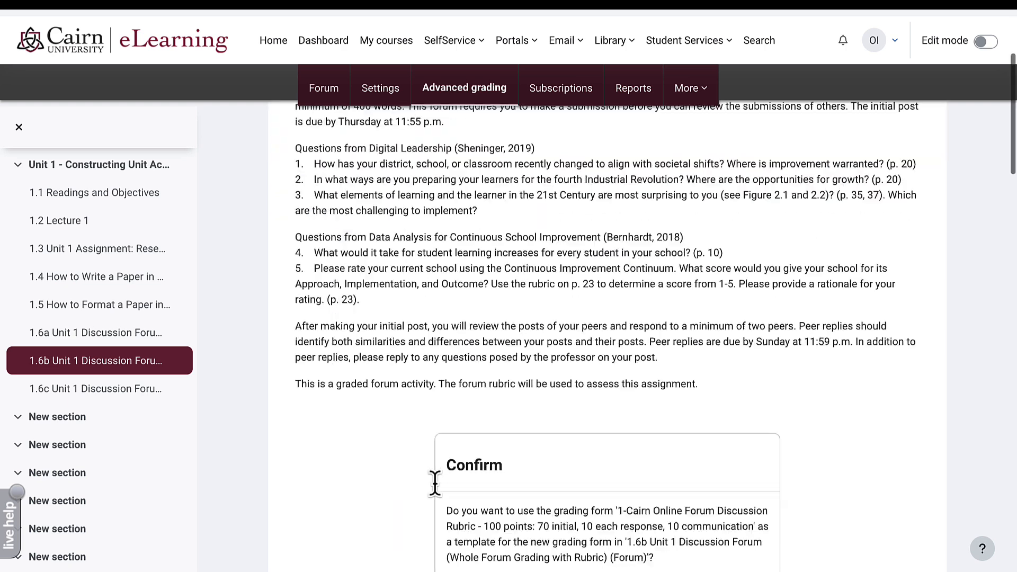
scroll(435, 485, down, 5)
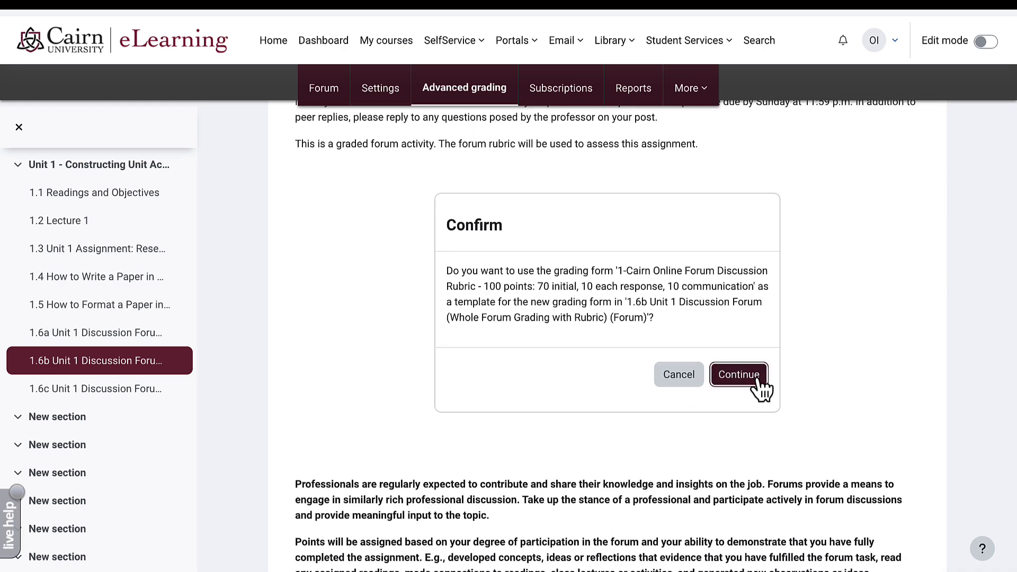
click(758, 379)
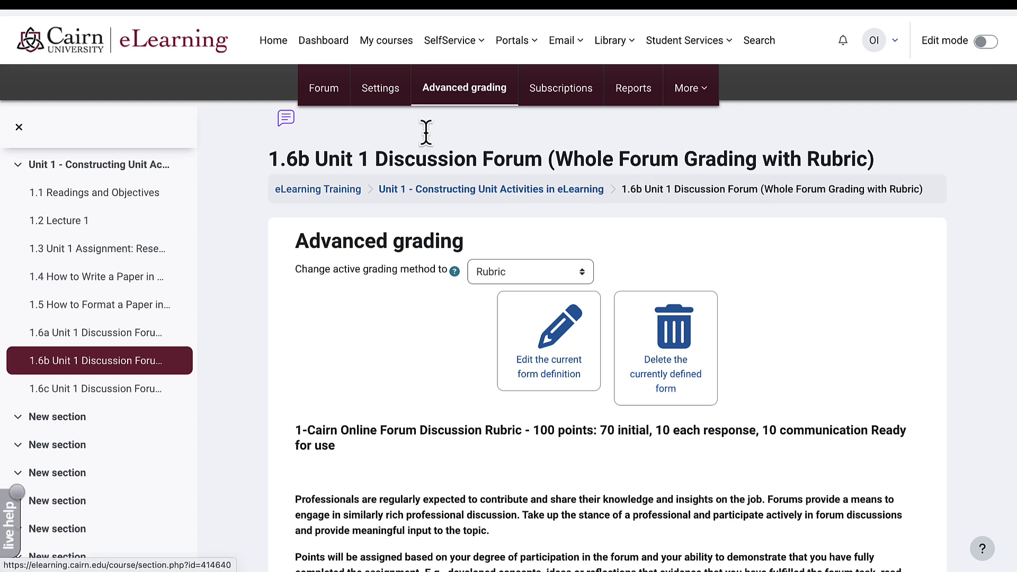
- Return through the eLearning Training course page to the 1.6b Unit 1 Discussion Forum's discussion list
click(330, 96)
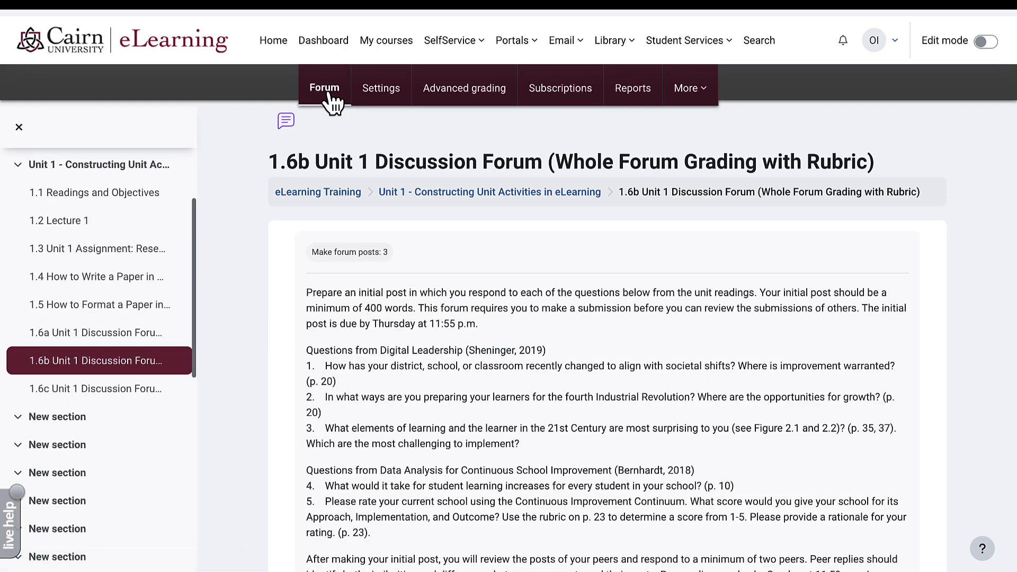
click(341, 196)
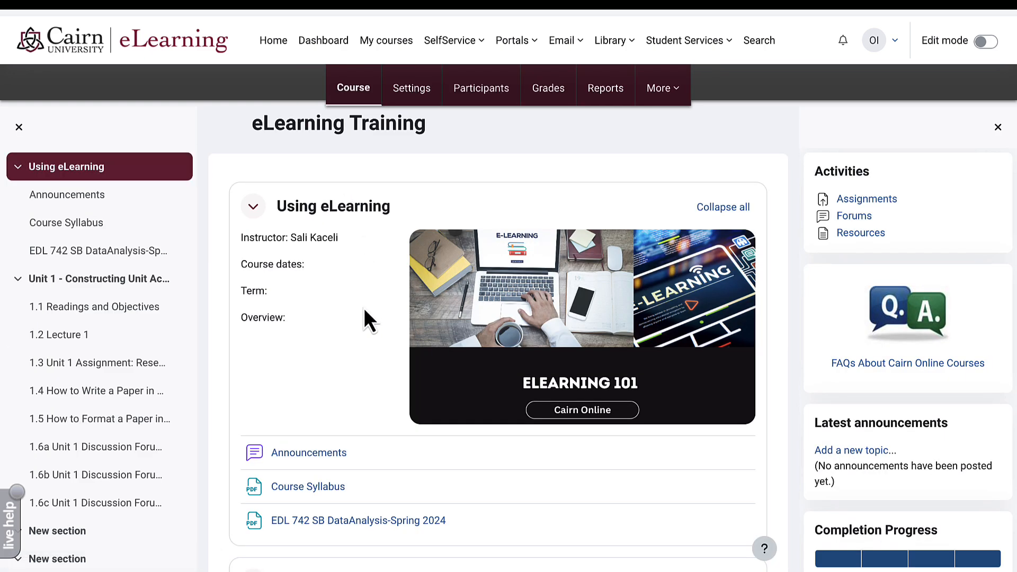
scroll(364, 311, down, 7)
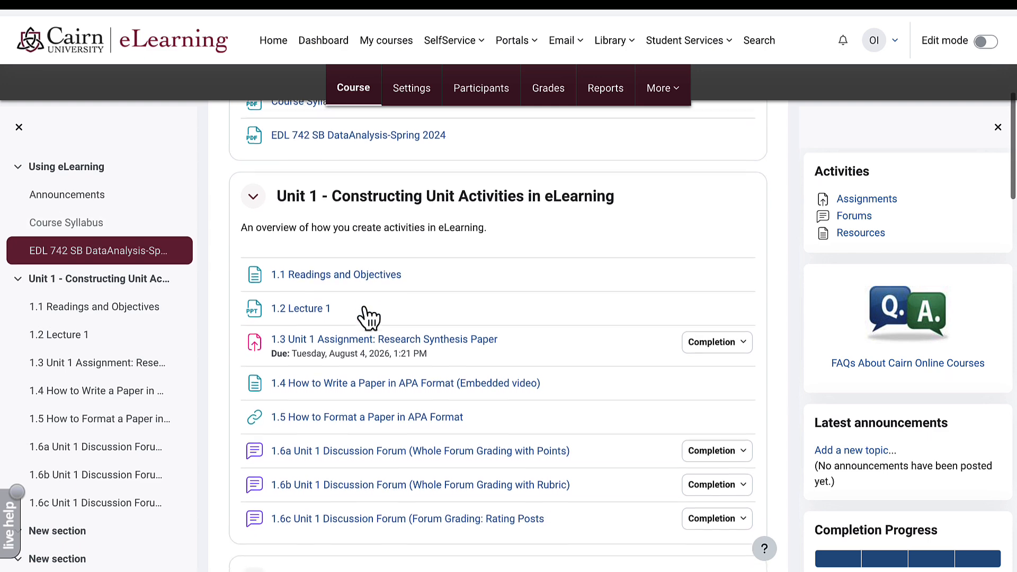
click(332, 487)
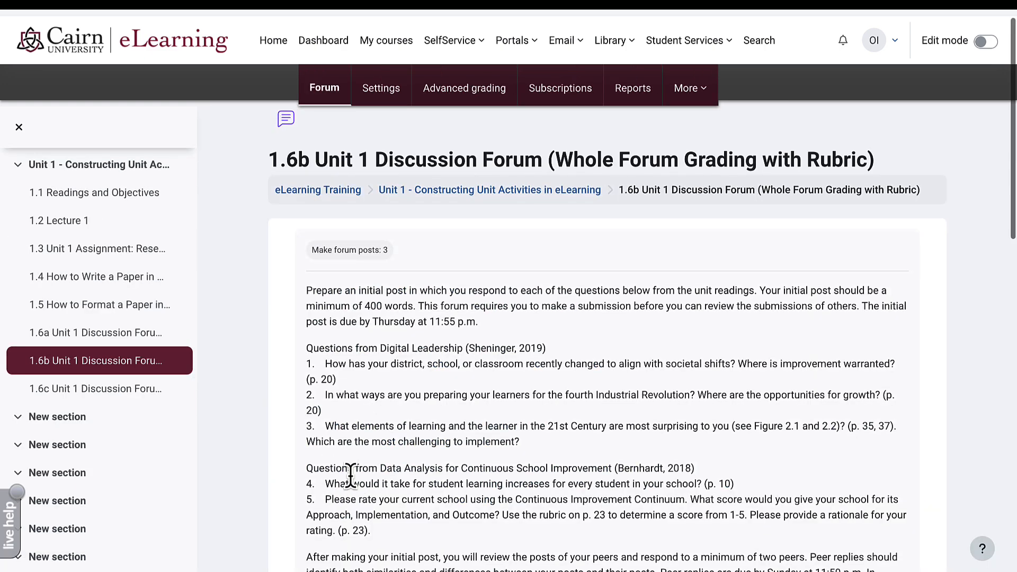
scroll(351, 477, down, 5)
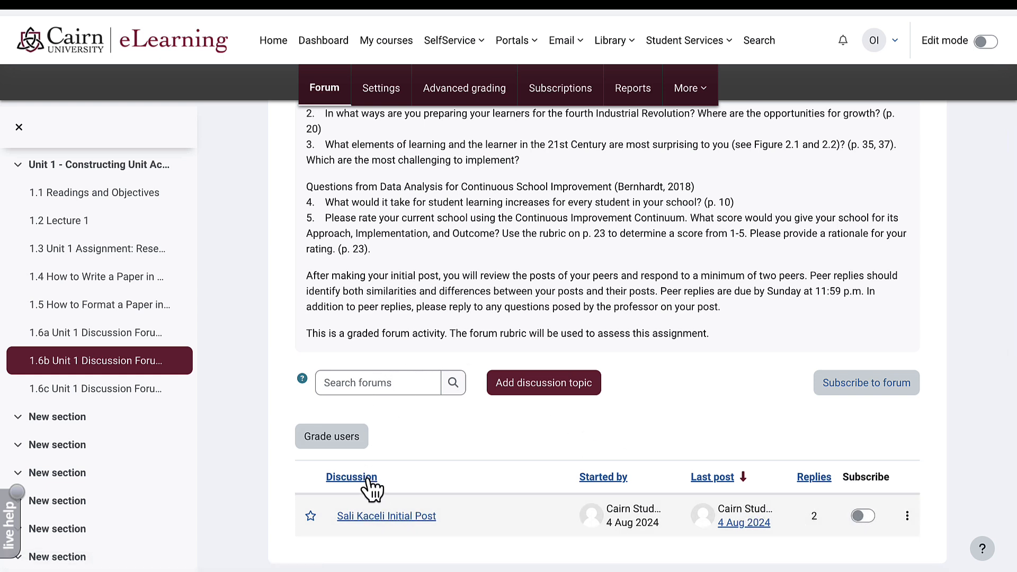
- Grade Cairn Student's 1.6b rubric, scoring communication quality at 10 points
click(332, 436)
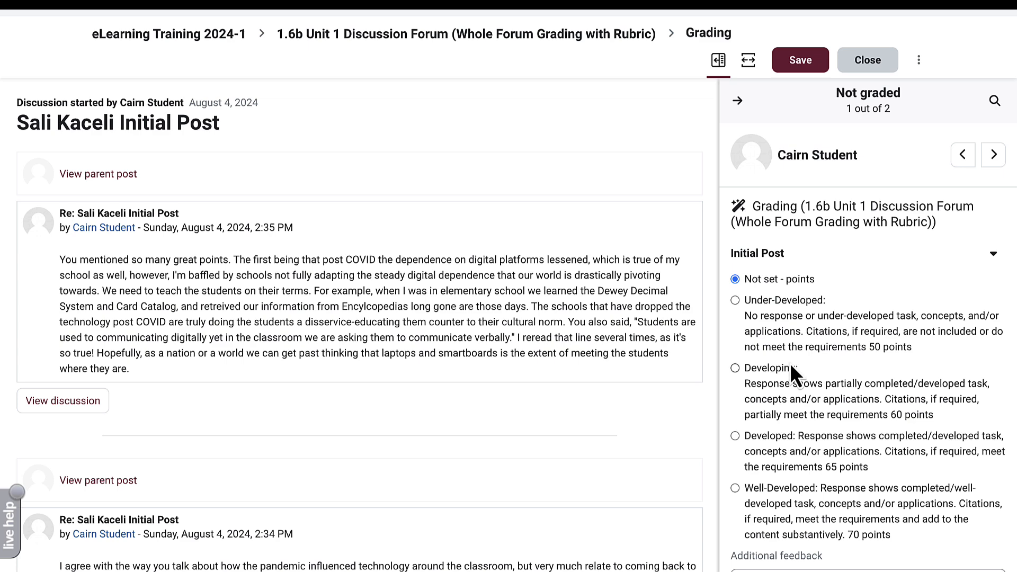
scroll(790, 365, down, 1)
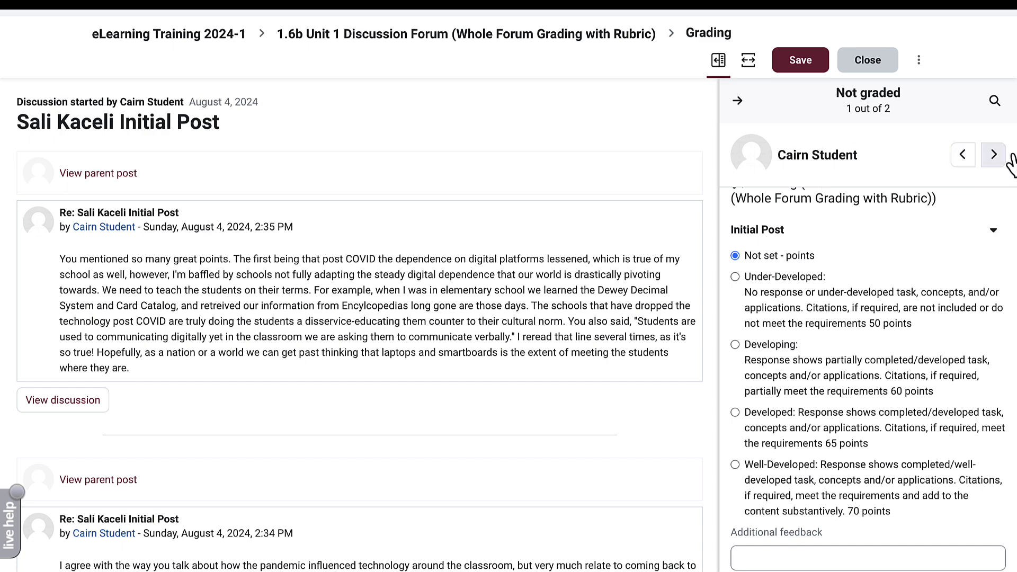
scroll(283, 323, down, 5)
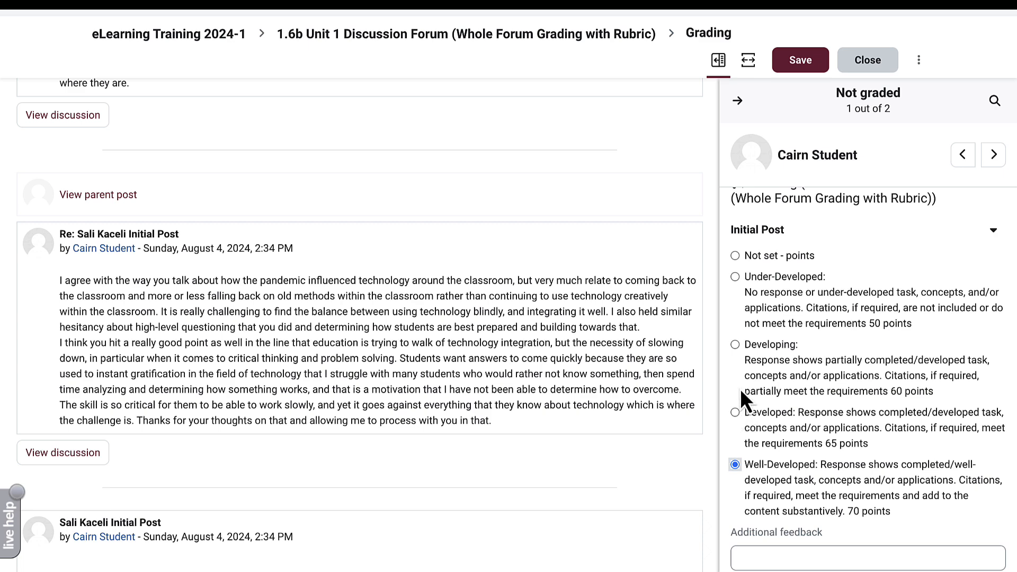
scroll(747, 386, up, 1)
scroll(746, 385, down, 3)
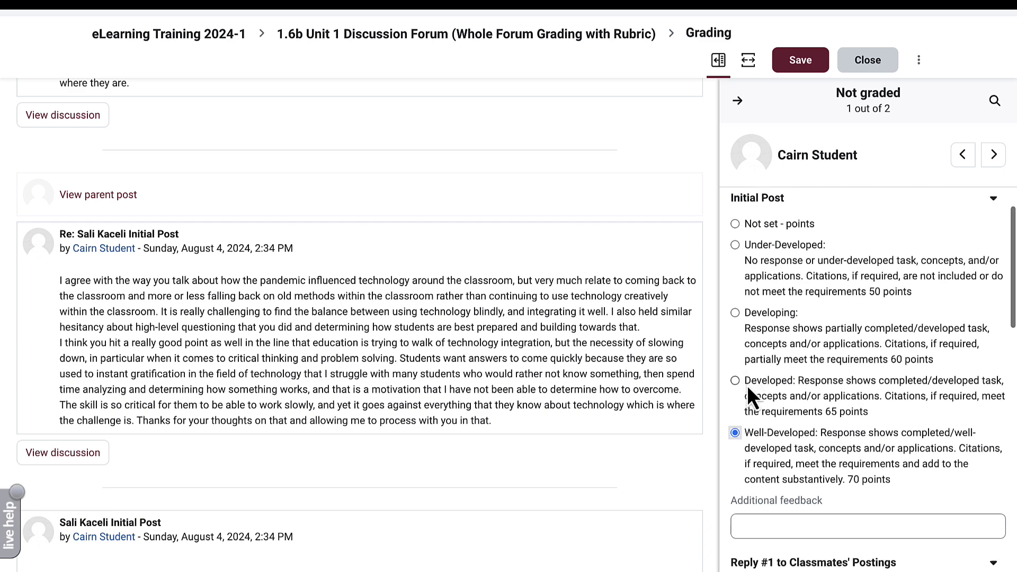
scroll(748, 388, down, 2)
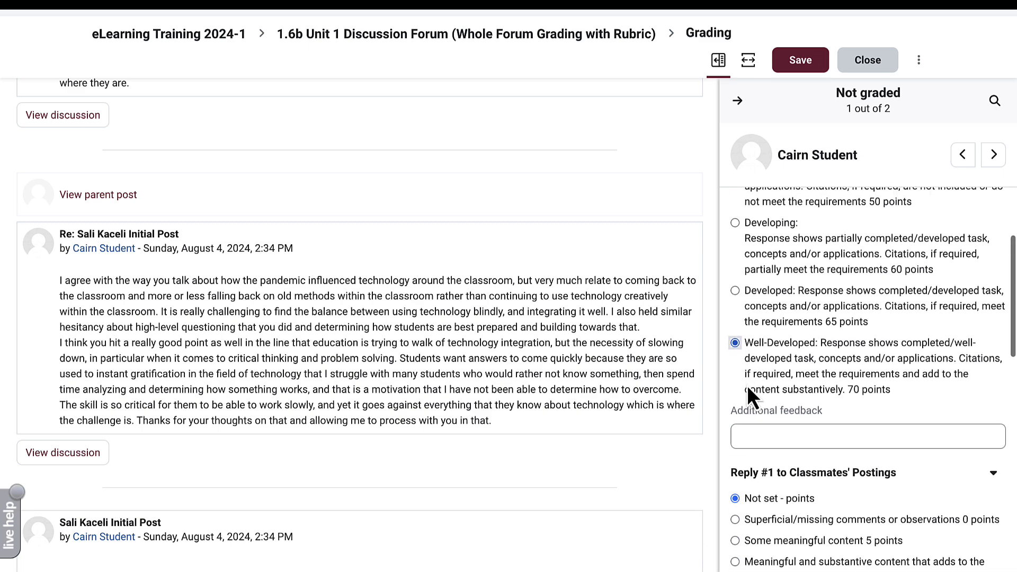
click(750, 422)
scroll(751, 422, down, 2)
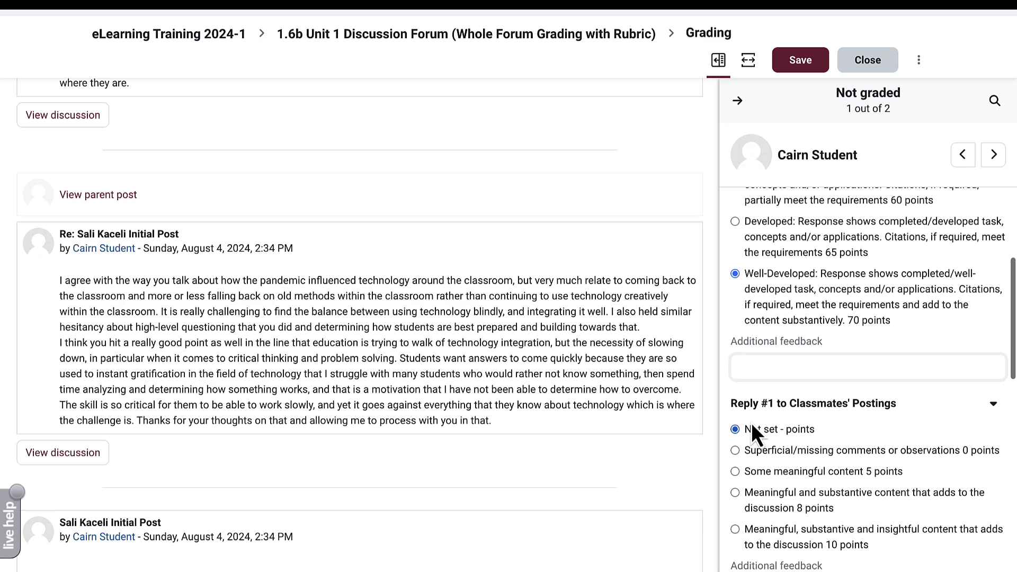
scroll(750, 423, down, 1)
scroll(751, 423, down, 4)
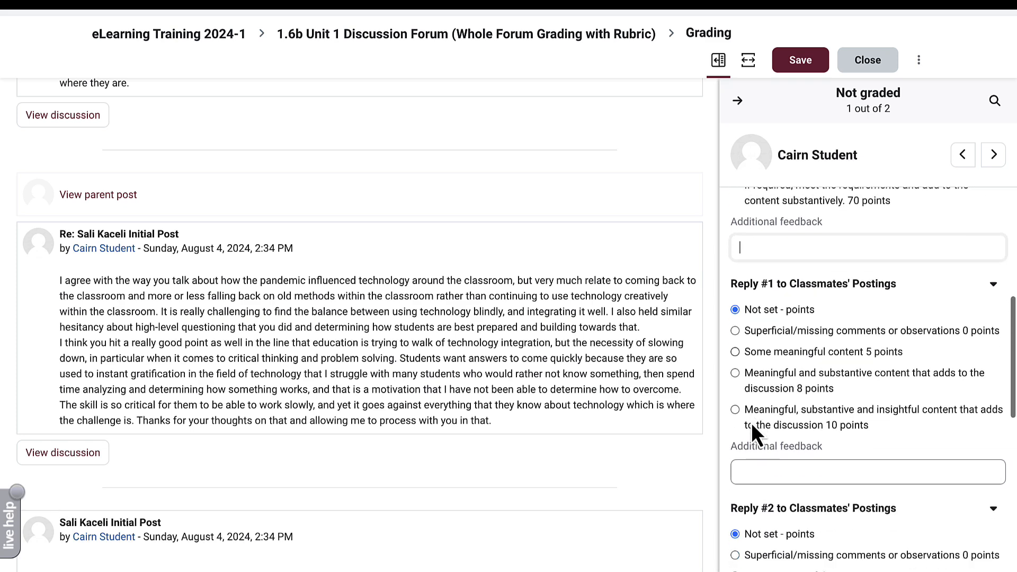
scroll(406, 324, down, 1)
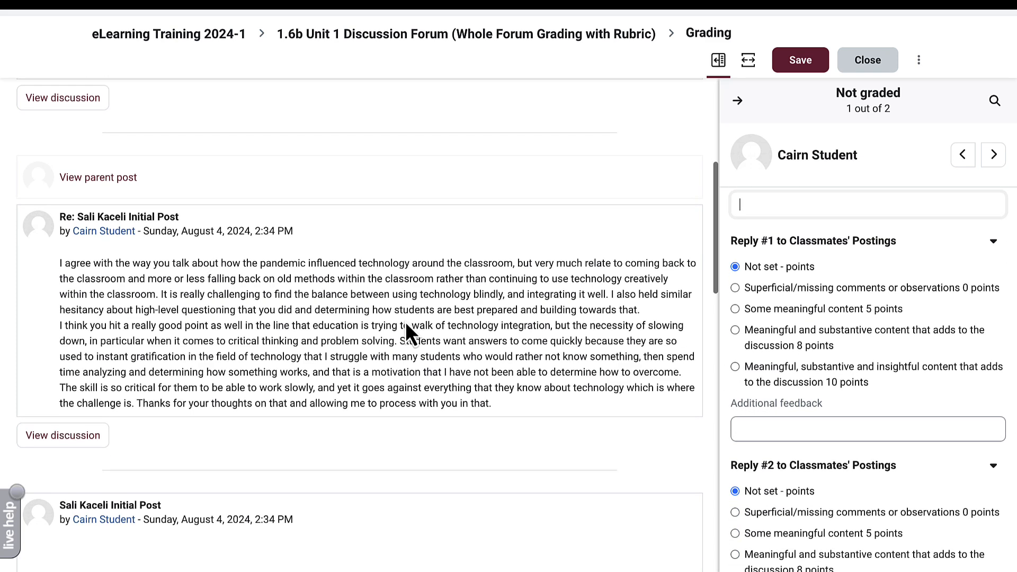
scroll(405, 324, up, 2)
scroll(406, 324, up, 5)
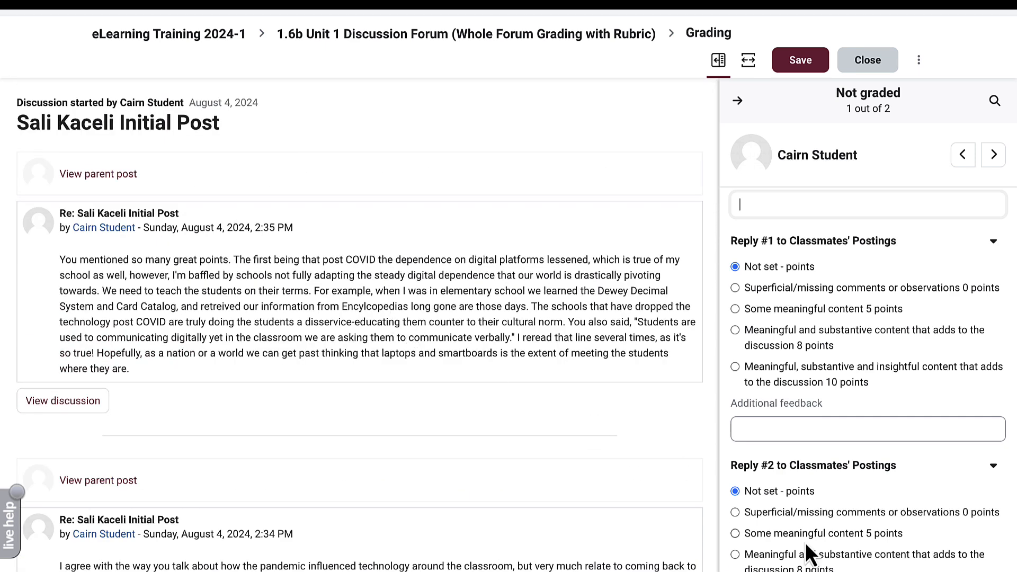
scroll(805, 542, down, 4)
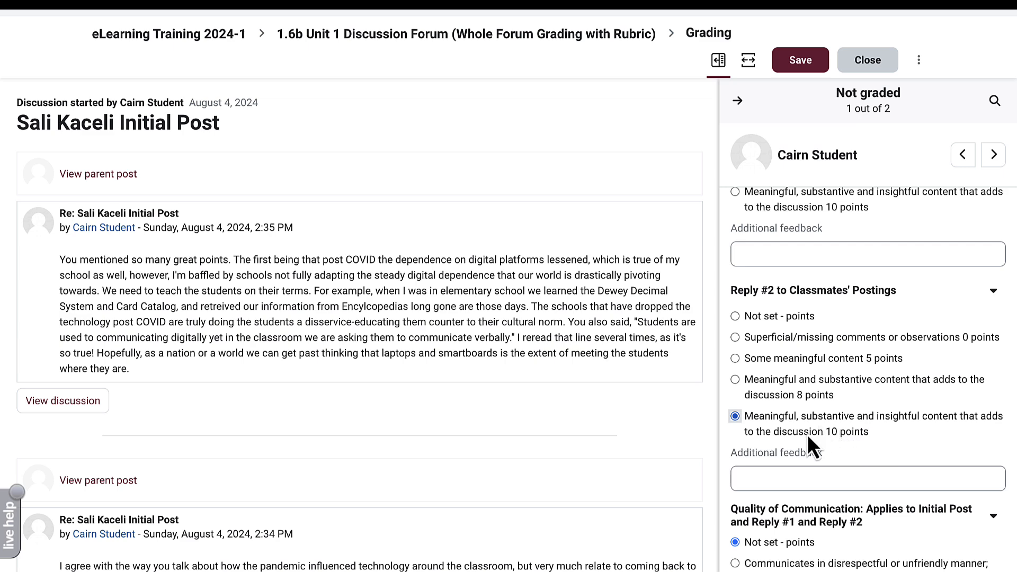
scroll(807, 434, down, 5)
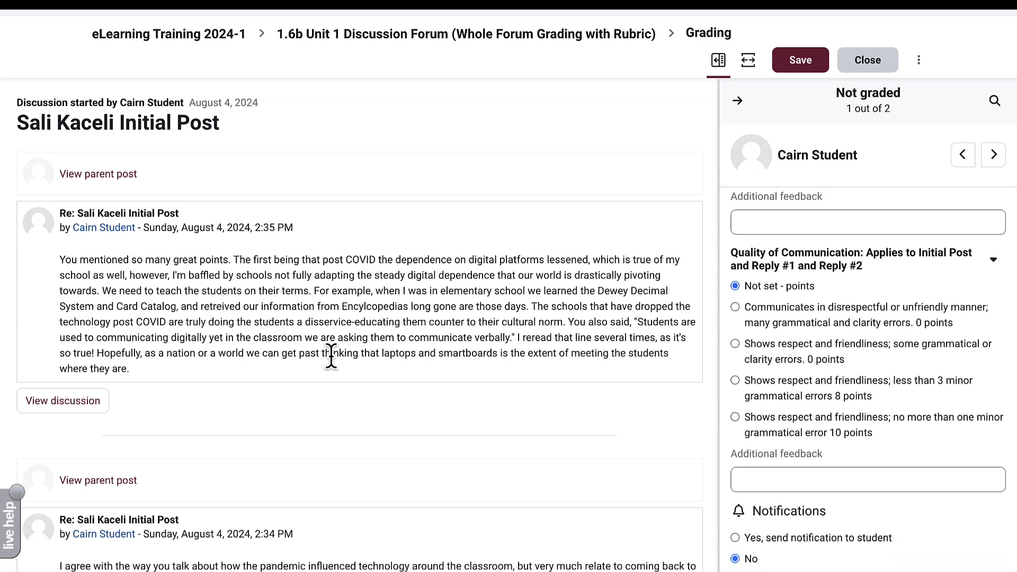
scroll(333, 359, down, 1)
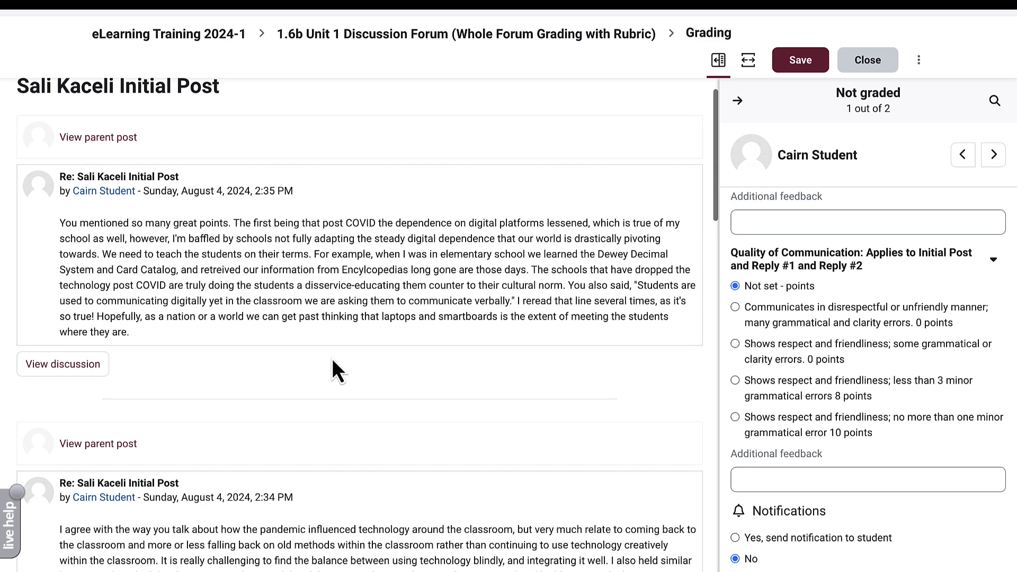
scroll(332, 357, down, 3)
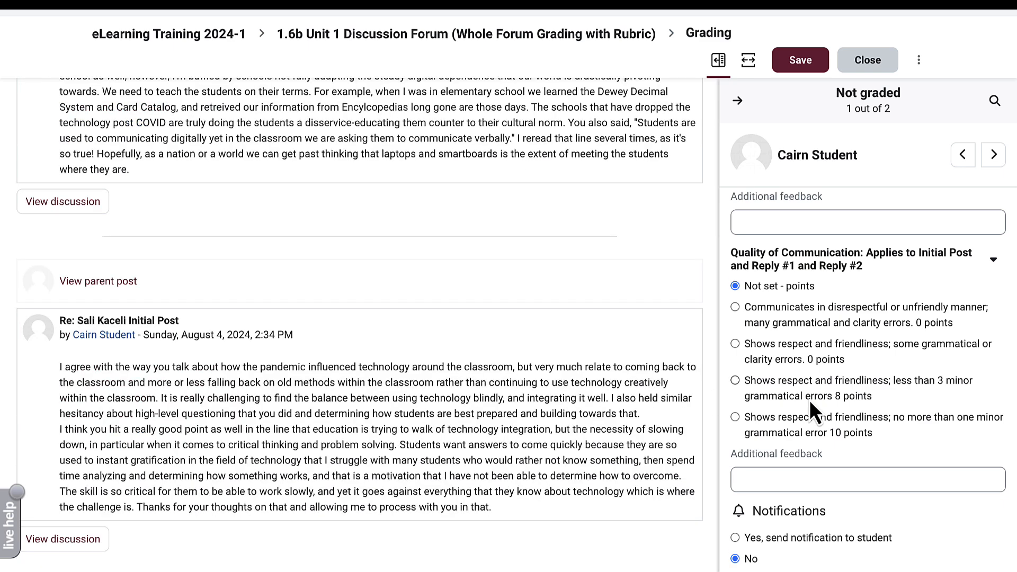
click(810, 408)
- Save the student's rubric grade and close the grading panel
scroll(783, 342, up, 15)
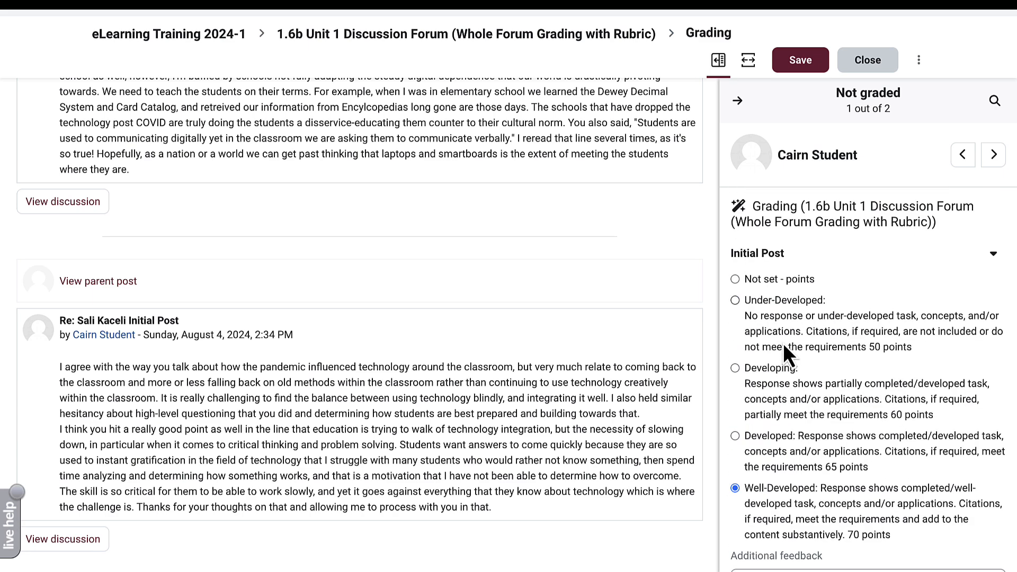
click(803, 66)
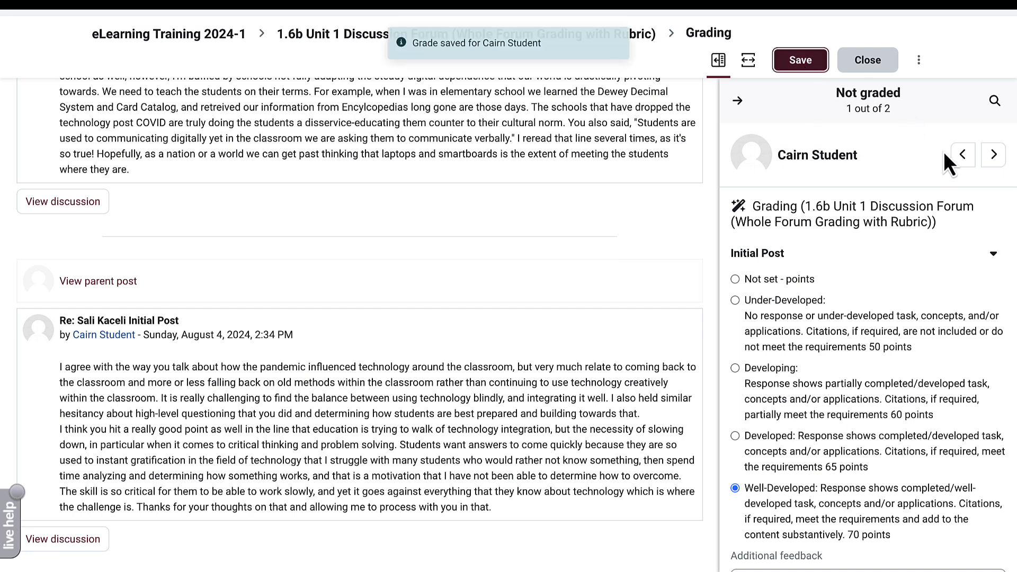
click(994, 156)
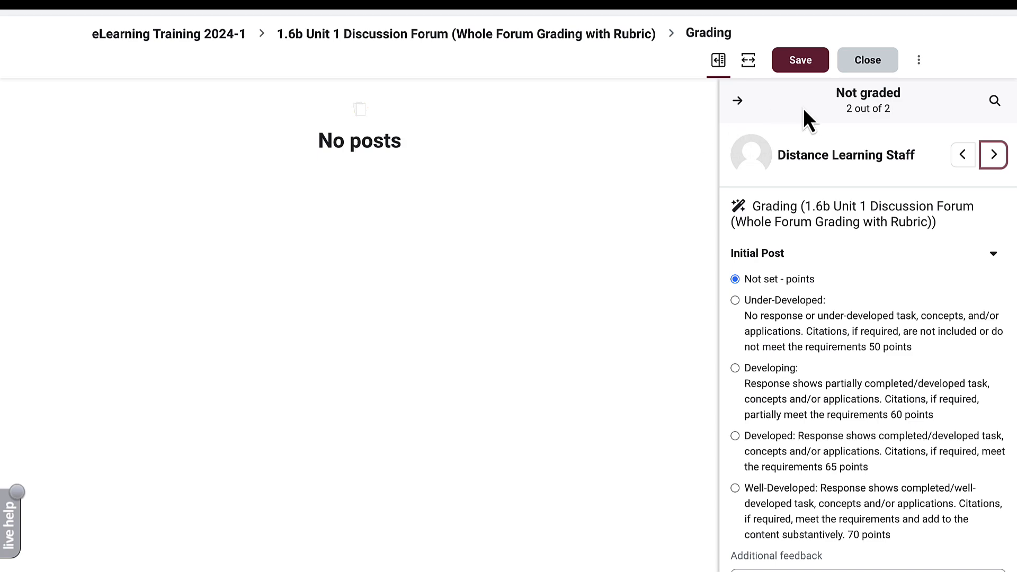
click(863, 61)
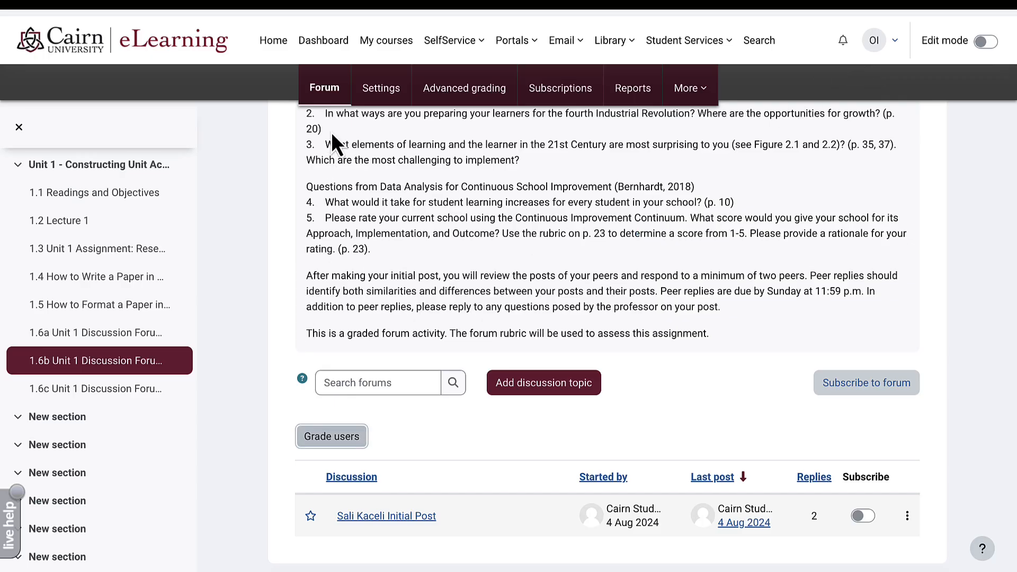
- Check Cairn Student's 1.6b grade of 90.00 (A-) in the course grader report
scroll(414, 324, down, 3)
scroll(414, 325, up, 4)
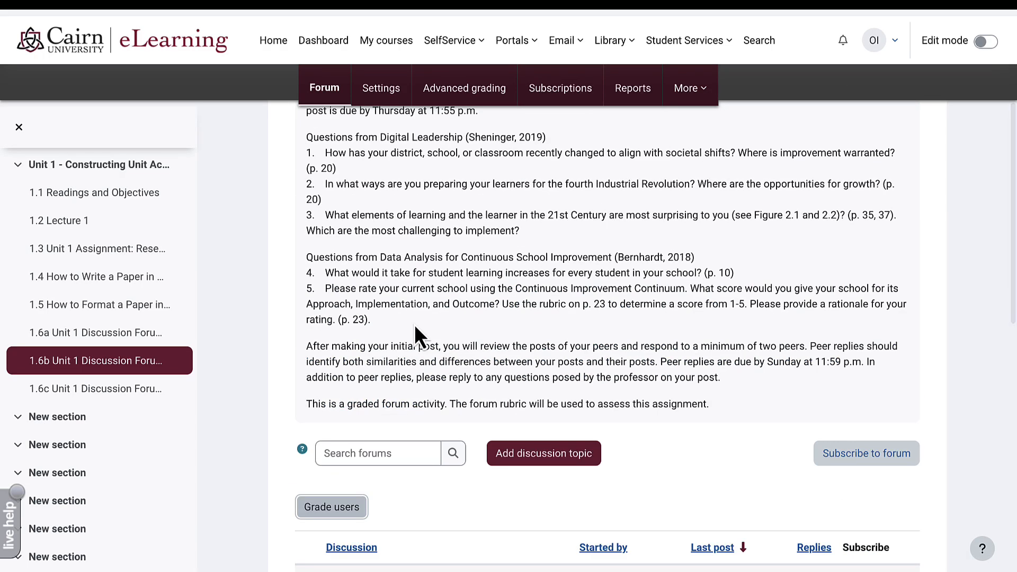
scroll(414, 324, up, 4)
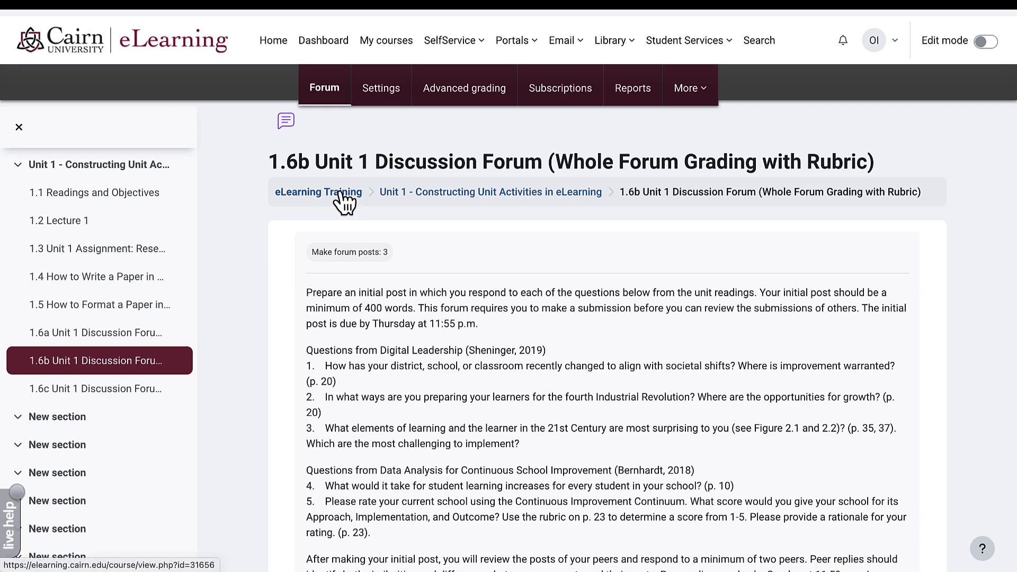
click(339, 196)
click(551, 96)
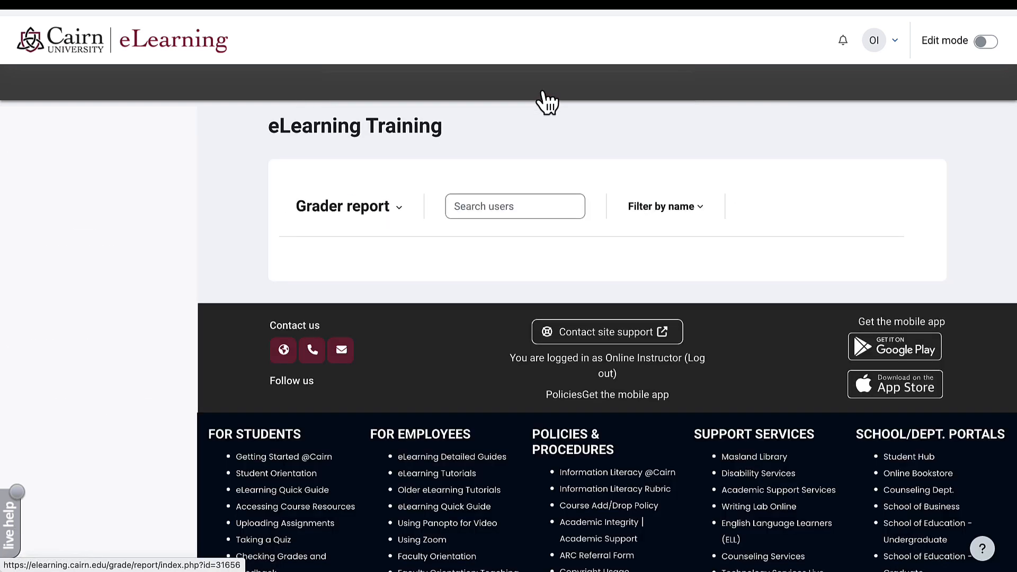
scroll(466, 360, down, 1)
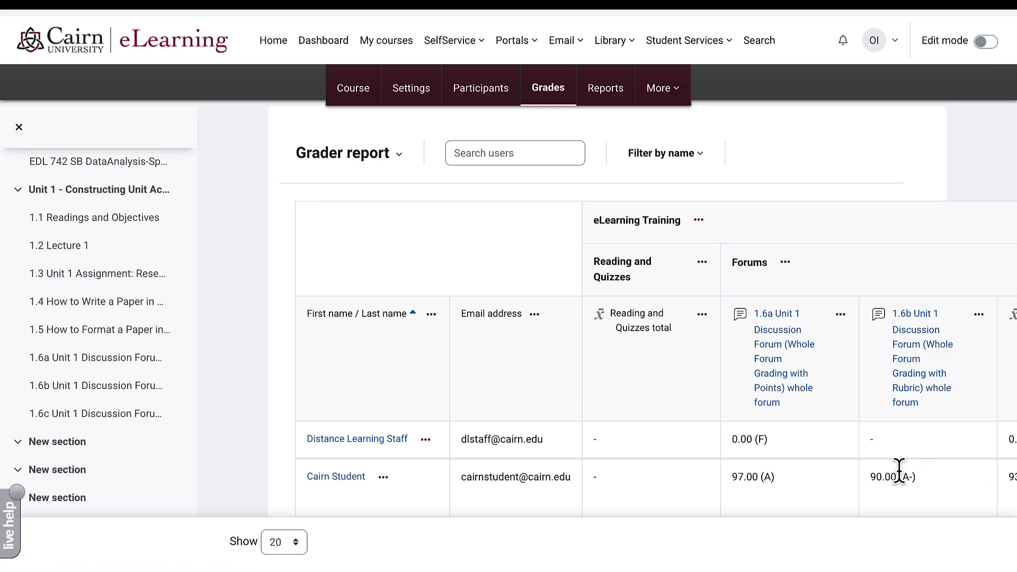
drag(918, 479, 875, 477)
scroll(430, 173, down, 2)
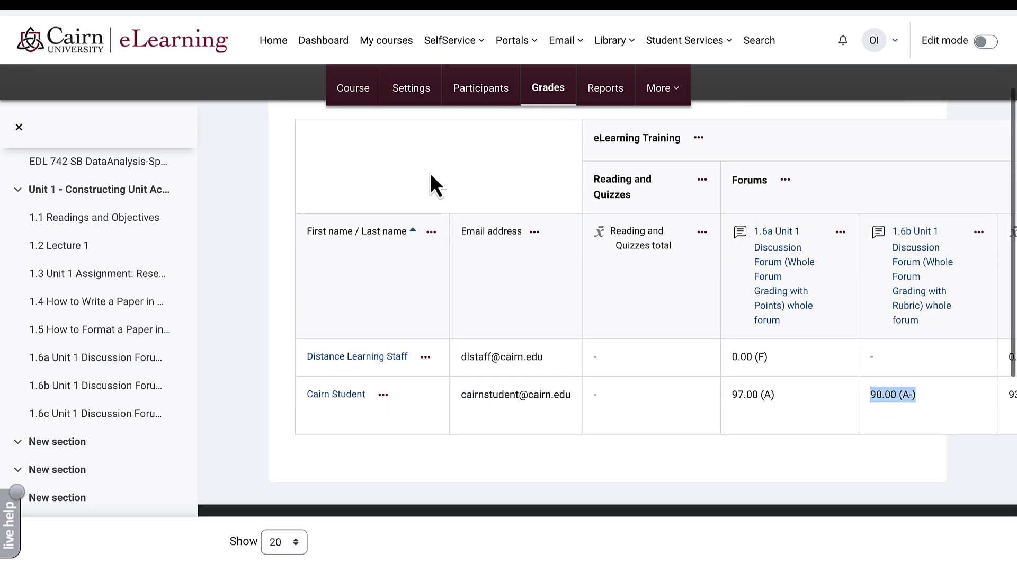
scroll(430, 173, up, 2)
- Go to the 1.6c Unit 1 Discussion Forum (Rating Posts) page from the course home
click(354, 89)
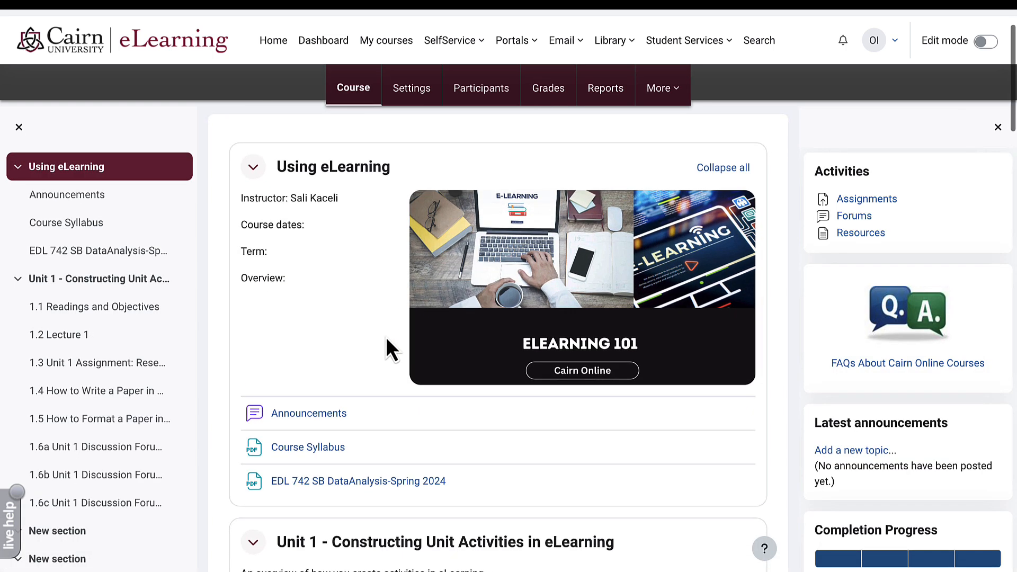
scroll(386, 339, down, 3)
scroll(386, 340, down, 1)
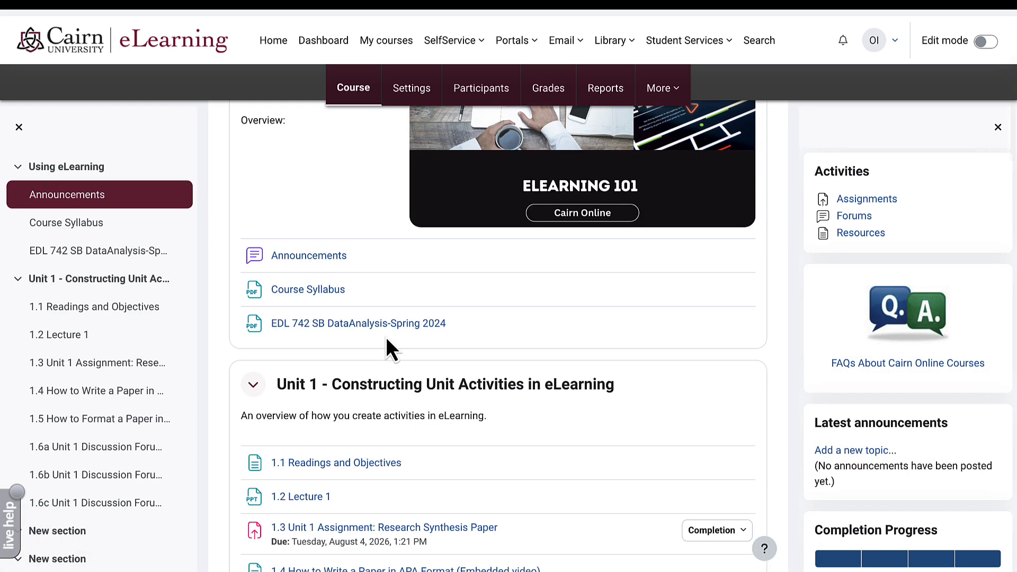
scroll(387, 340, down, 7)
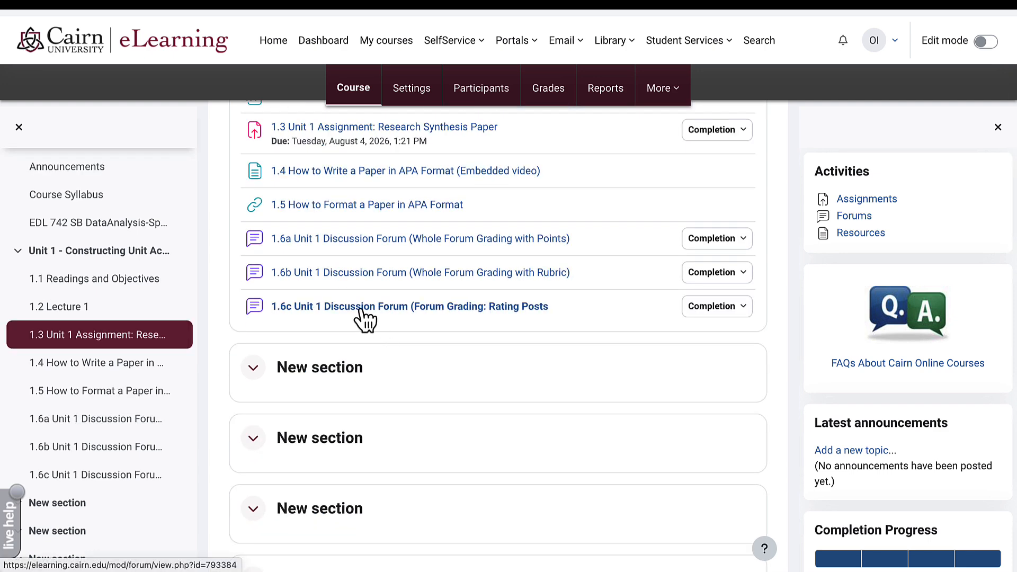
click(392, 308)
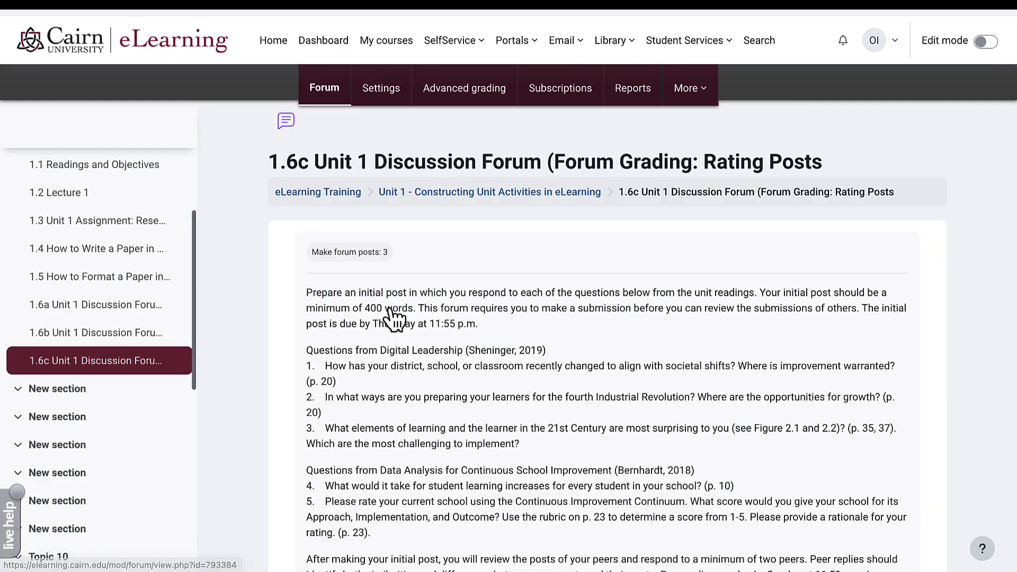
scroll(535, 328, down, 5)
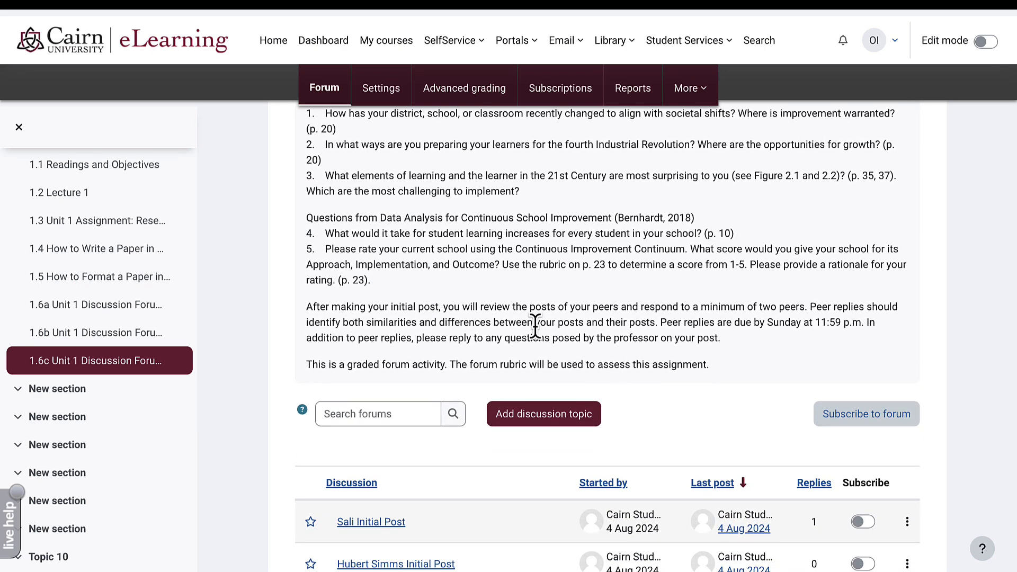
scroll(535, 326, up, 5)
- Review the 1.6c forum's whole forum grading and ratings settings, keeping aggregate type Sum of ratings
click(389, 101)
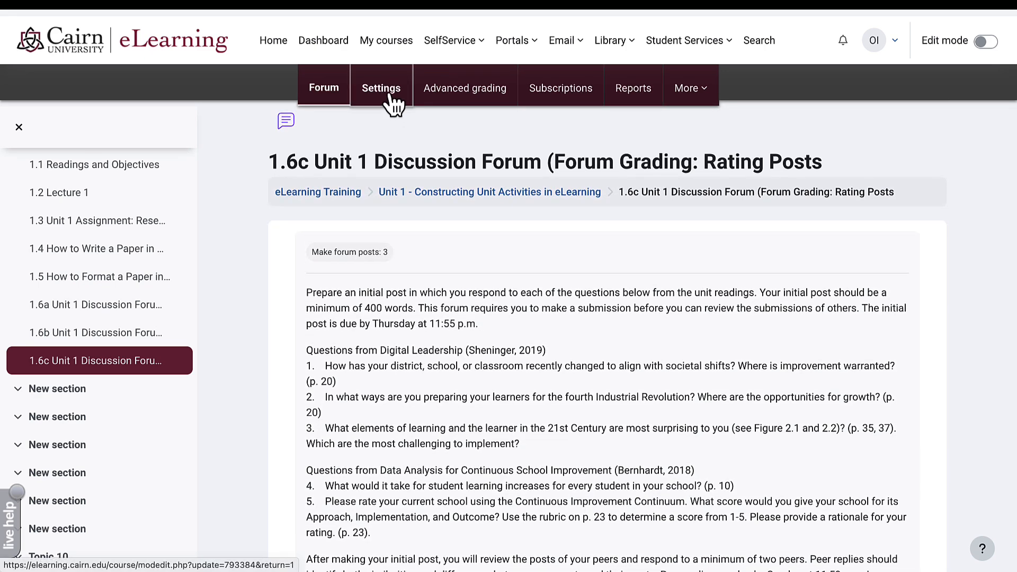
scroll(713, 387, down, 3)
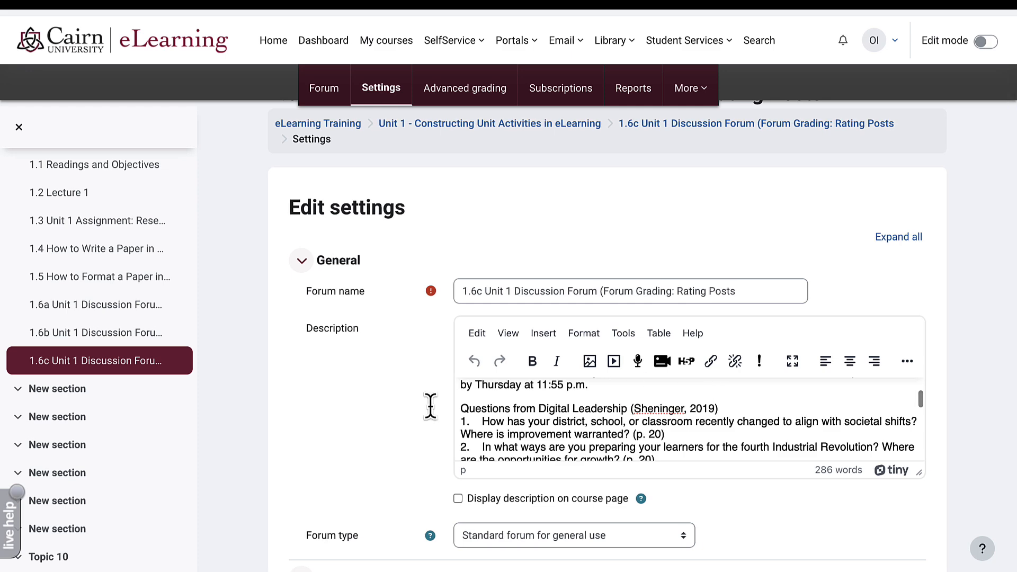
scroll(416, 412, down, 7)
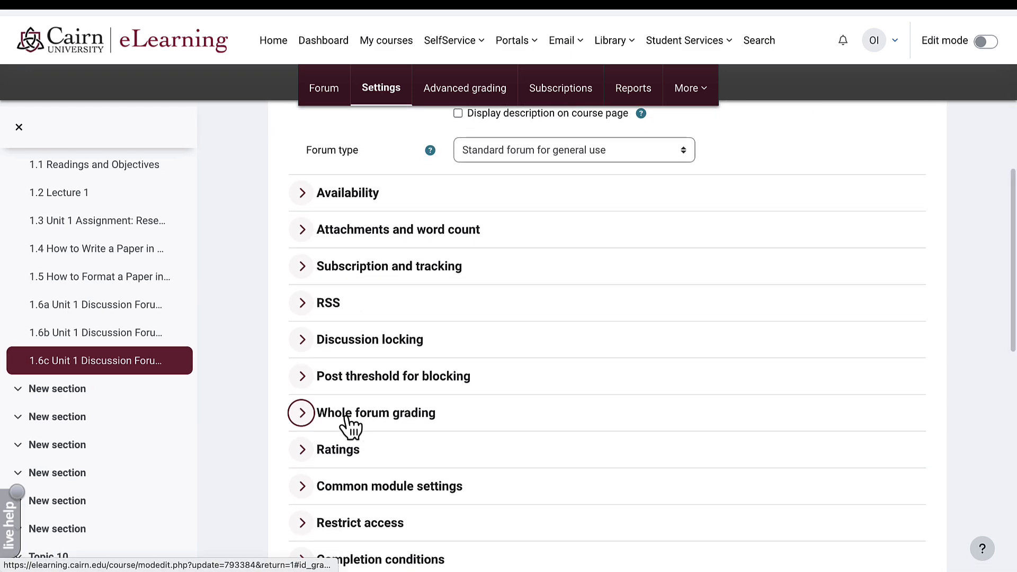
click(315, 419)
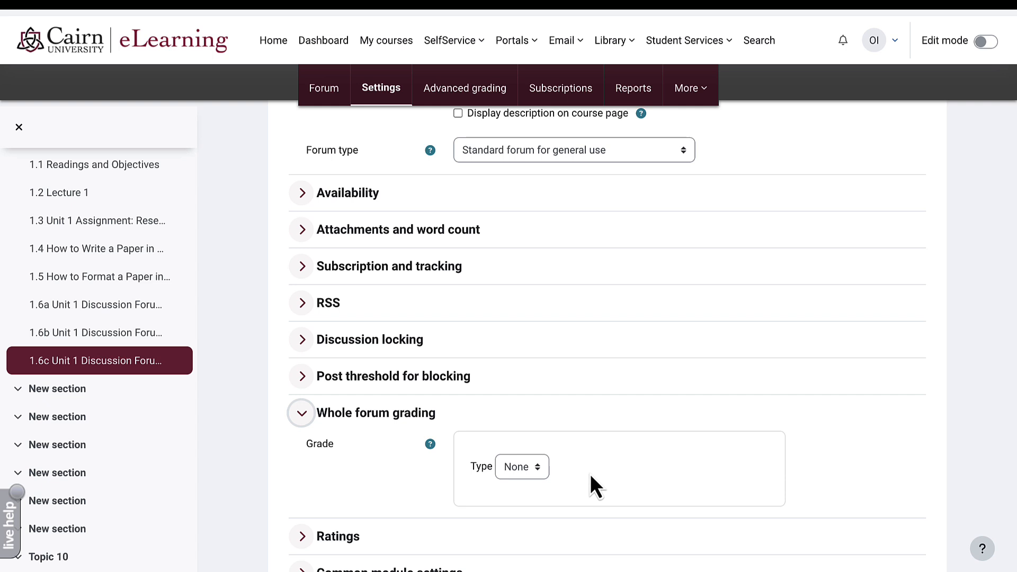
scroll(590, 475, down, 2)
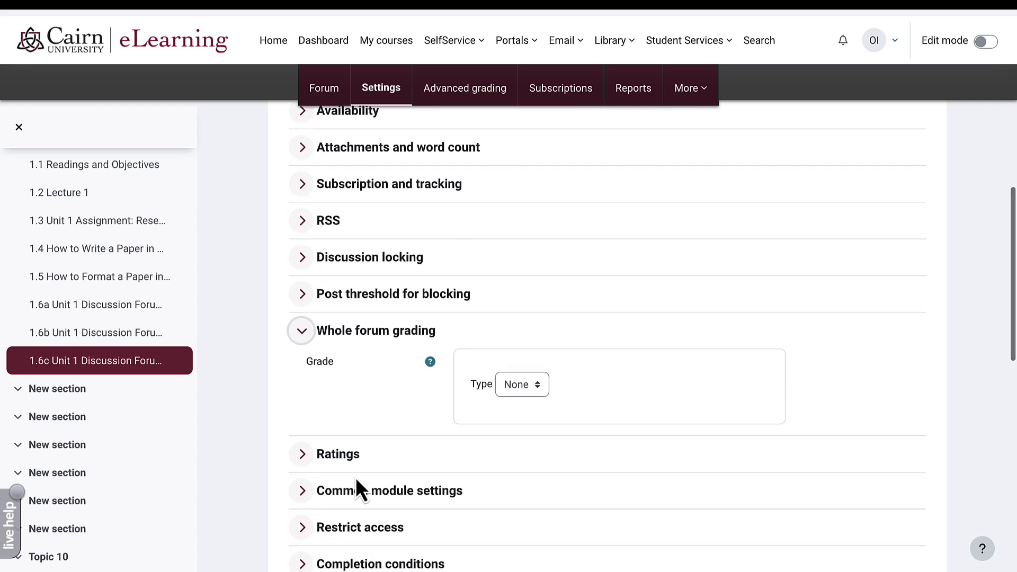
click(304, 459)
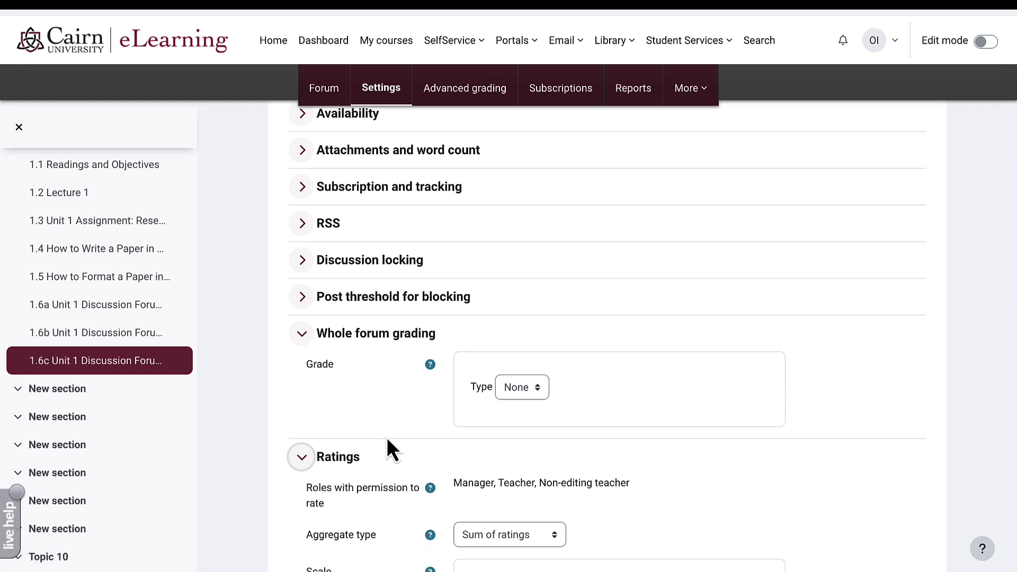
scroll(387, 437, down, 2)
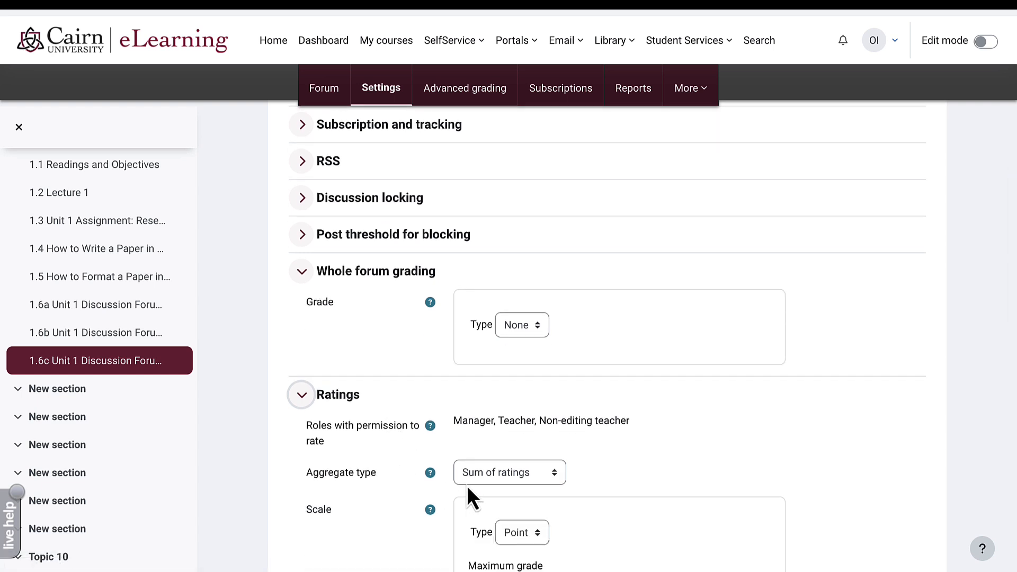
click(523, 478)
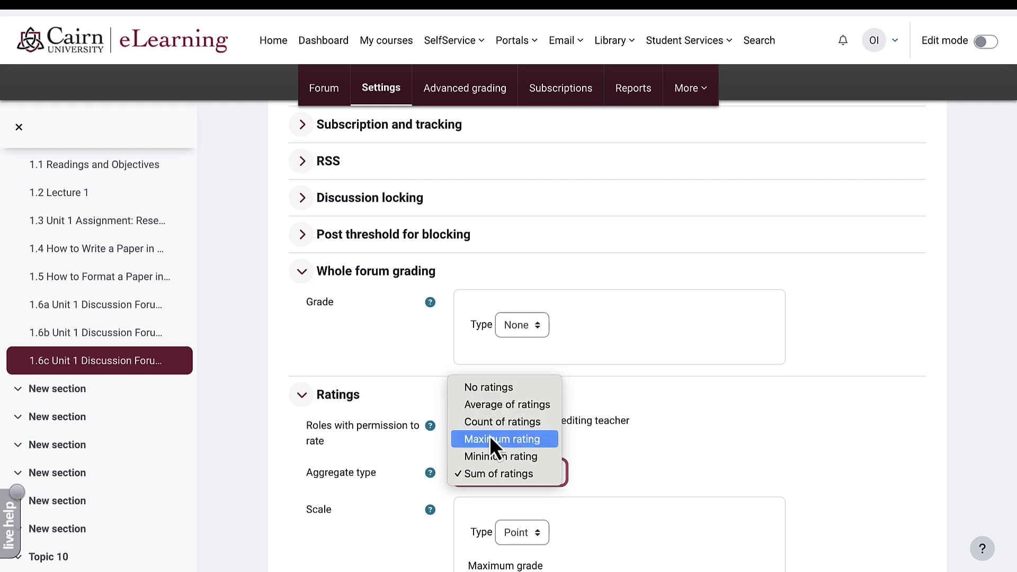
click(522, 482)
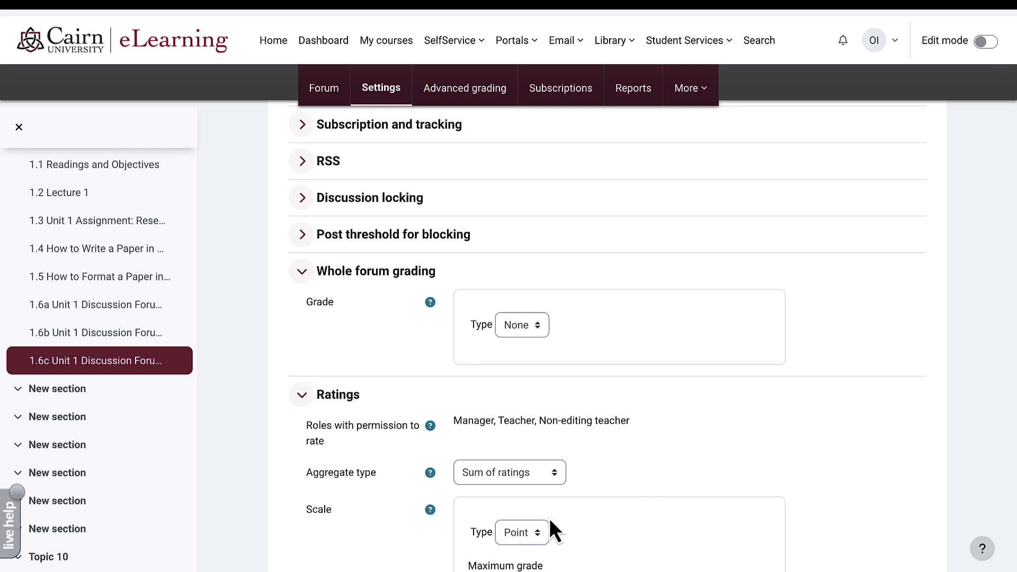
scroll(549, 517, down, 3)
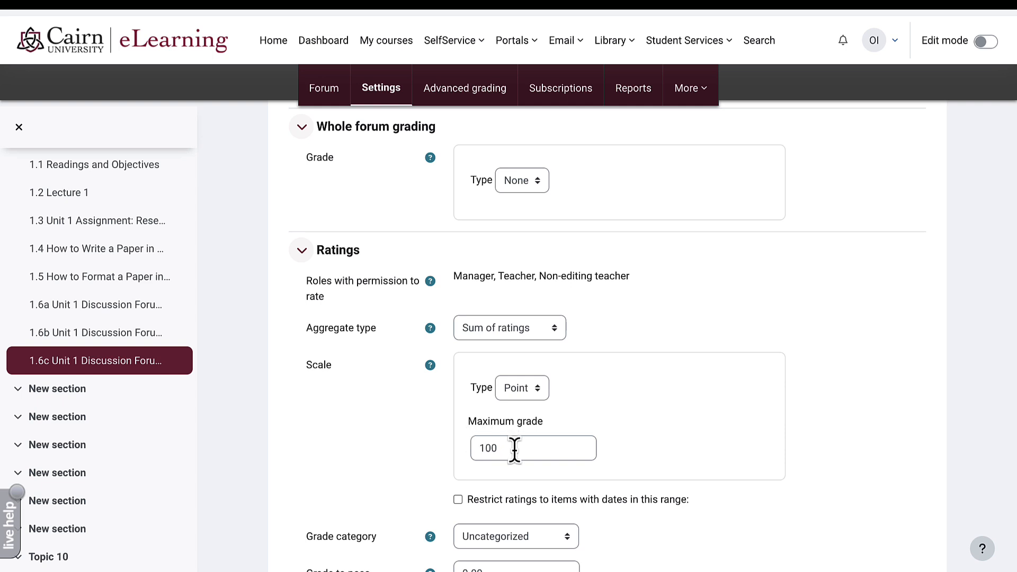
scroll(514, 449, down, 5)
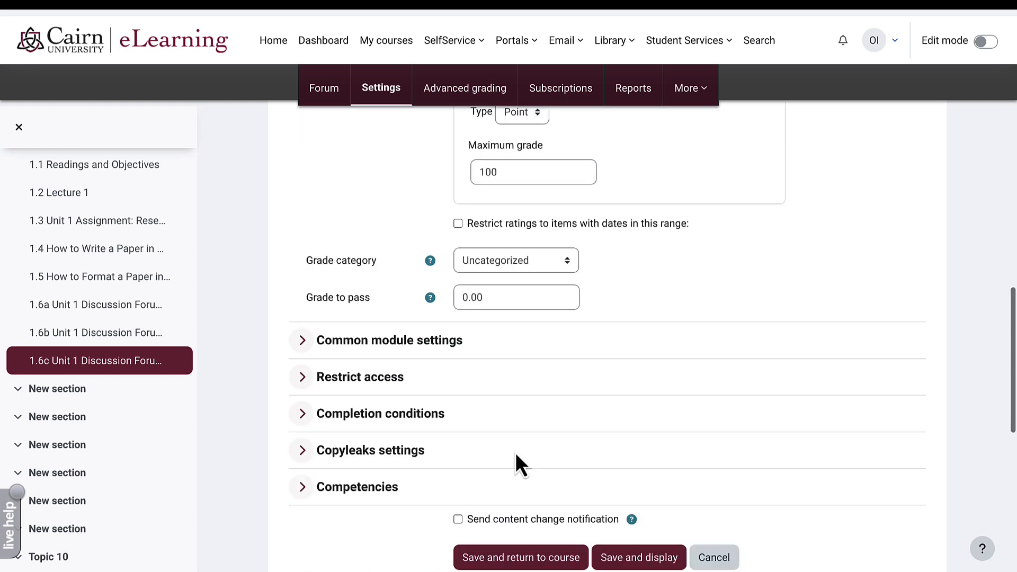
- Save the 1.6c forum settings and open the first initial post discussion
click(626, 560)
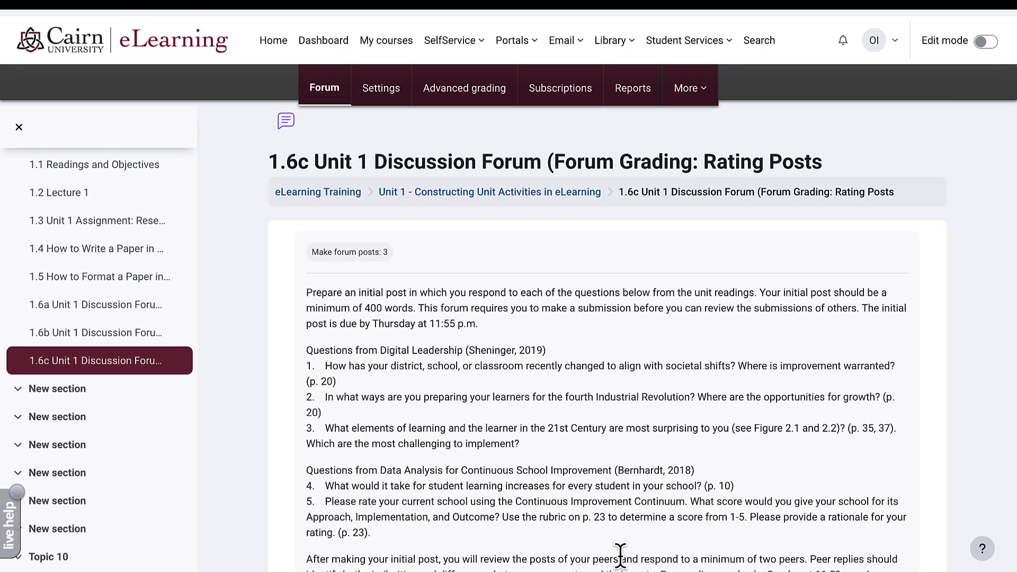
scroll(620, 555, down, 9)
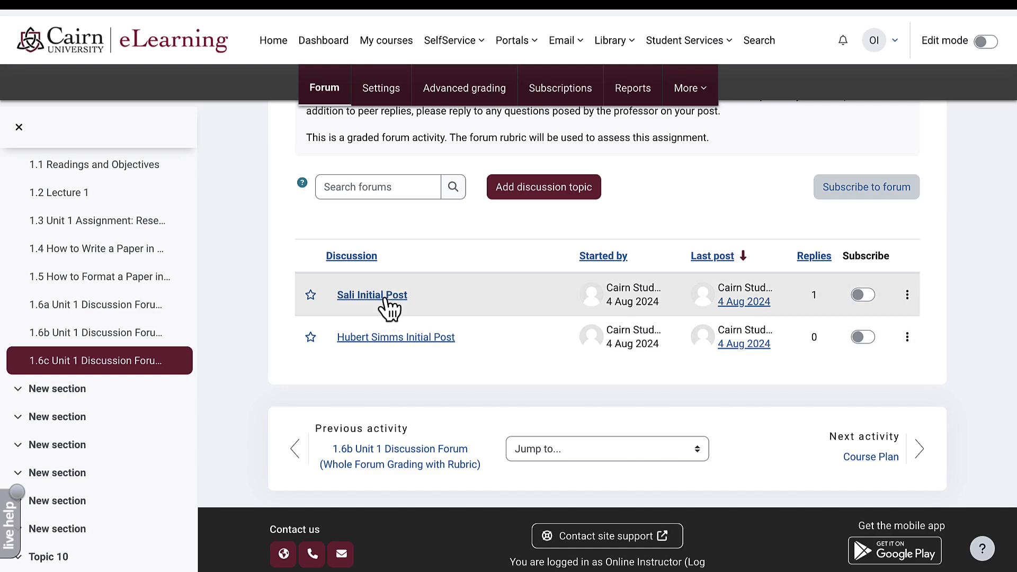
click(389, 297)
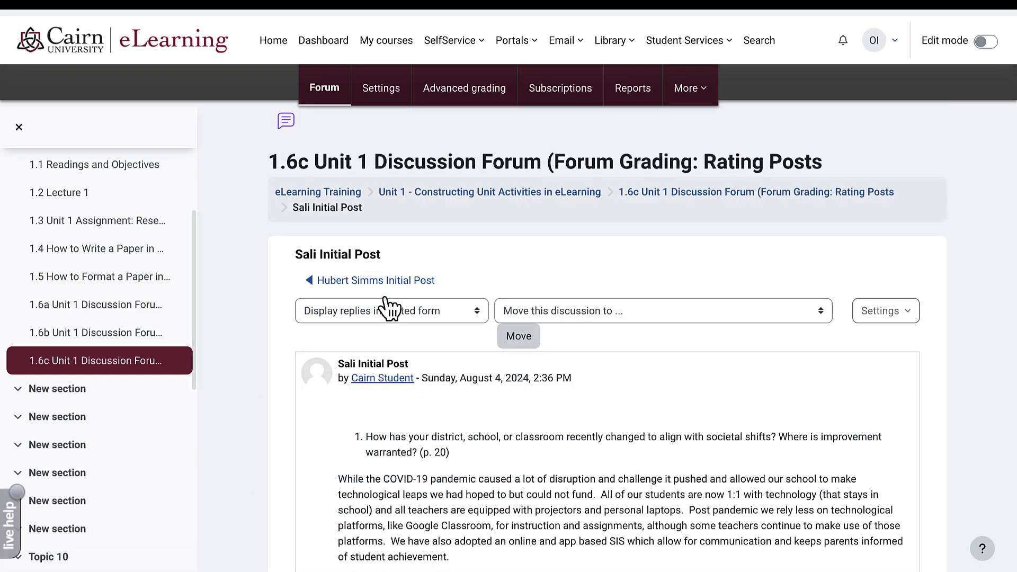
scroll(390, 306, down, 10)
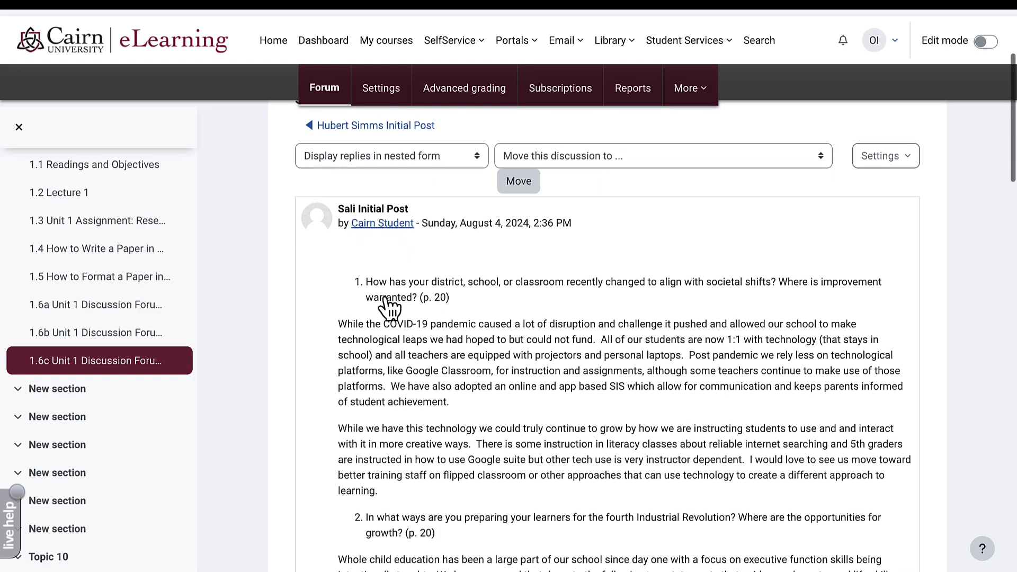
scroll(390, 306, down, 10)
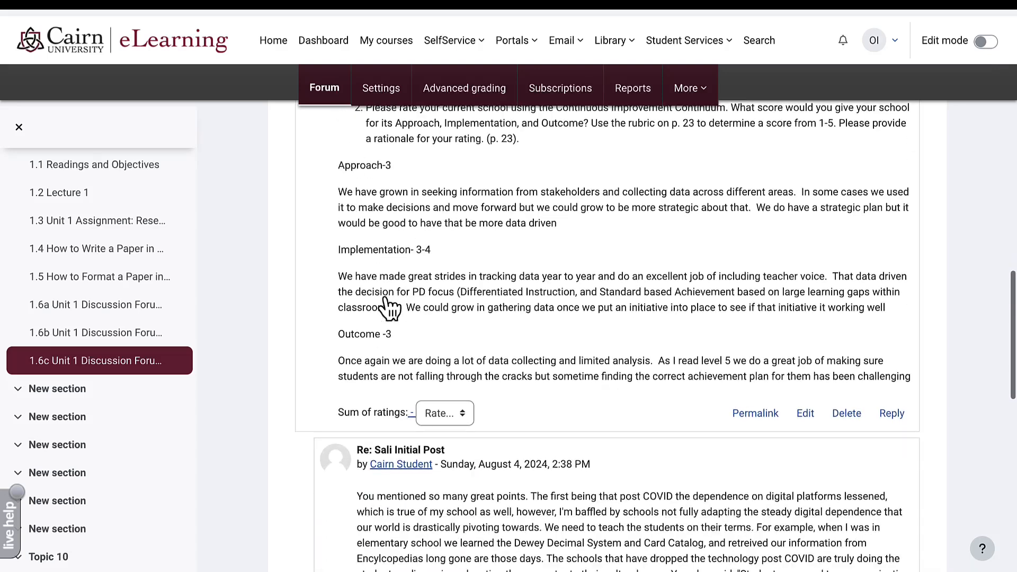
- Rate the first initial post 65
click(456, 272)
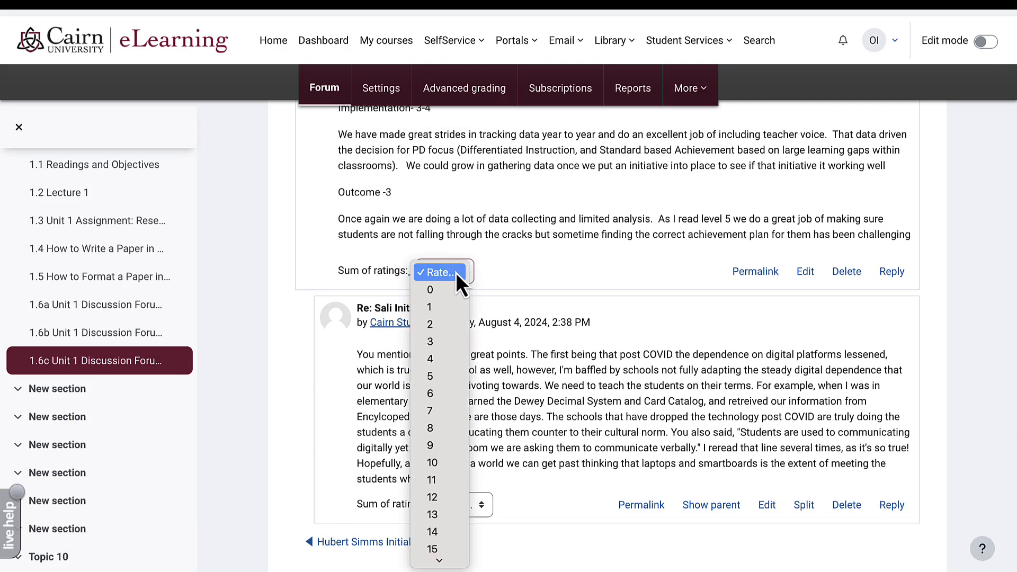
click(534, 272)
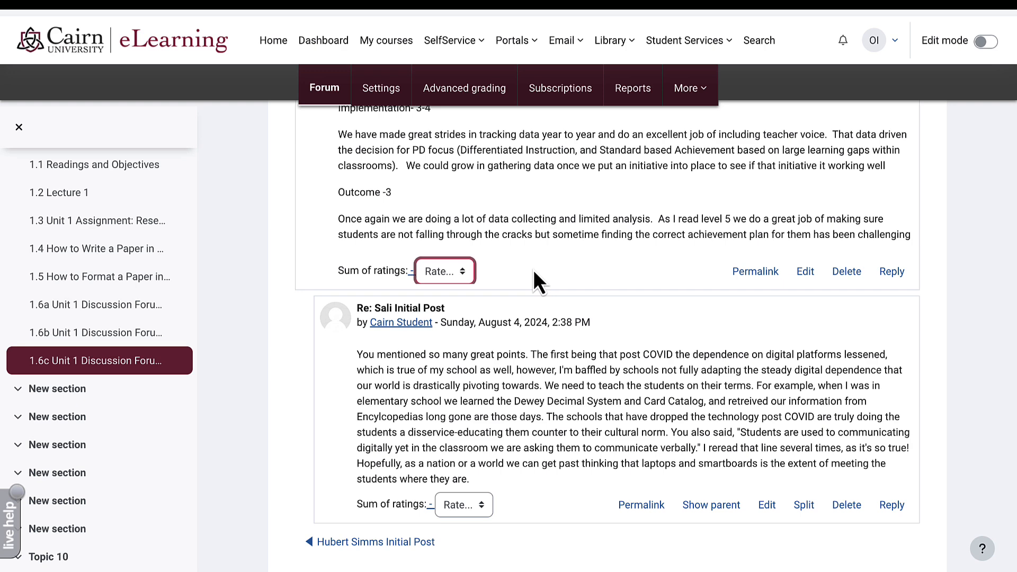
scroll(533, 269, down, 1)
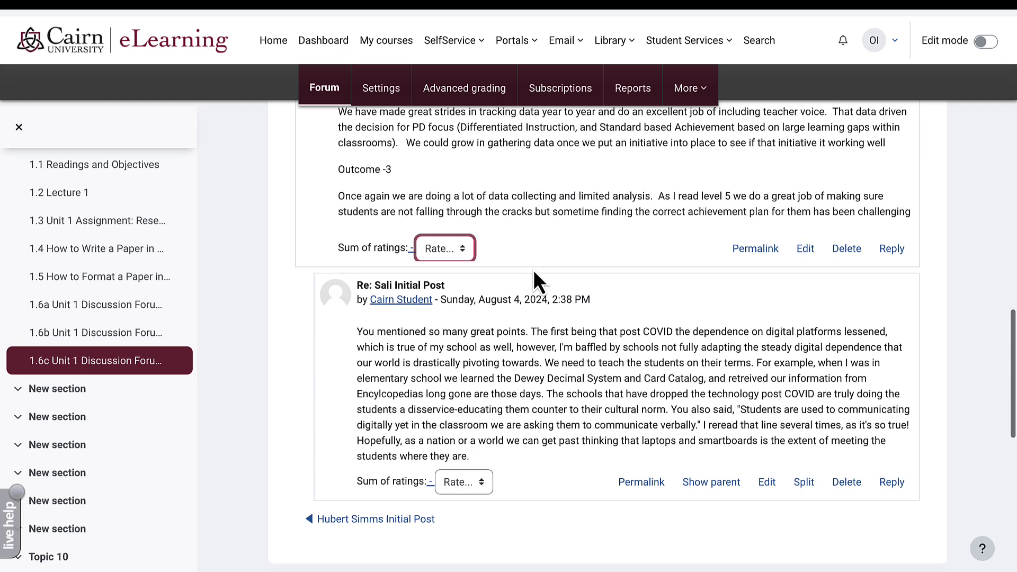
click(456, 252)
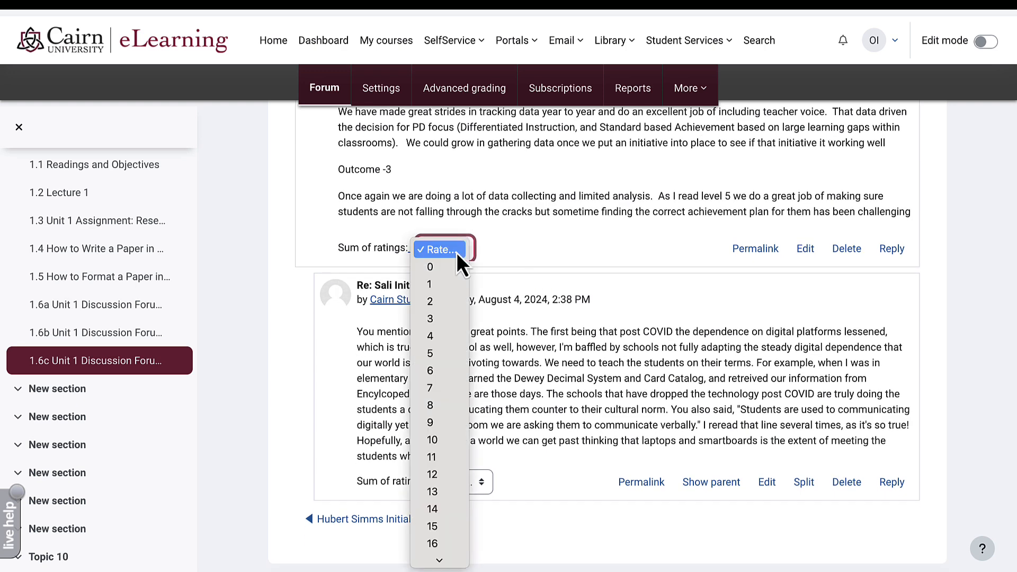
scroll(462, 379, down, 2)
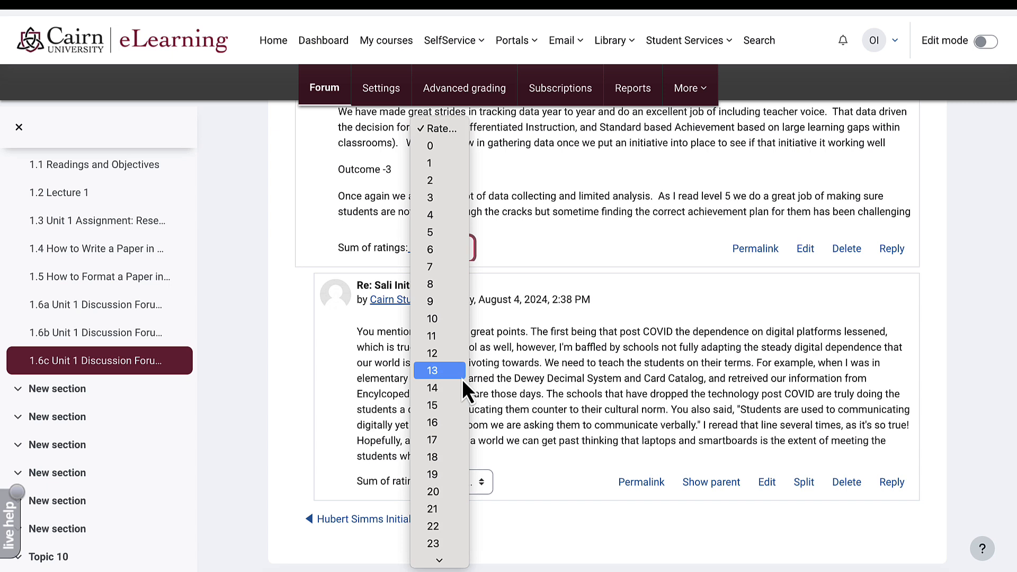
scroll(461, 379, down, 8)
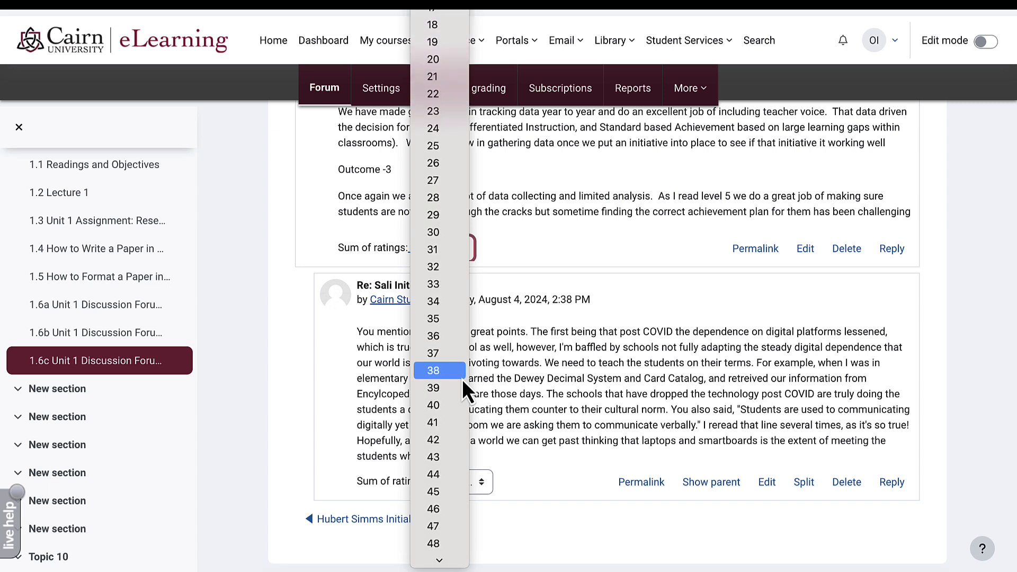
scroll(461, 379, down, 5)
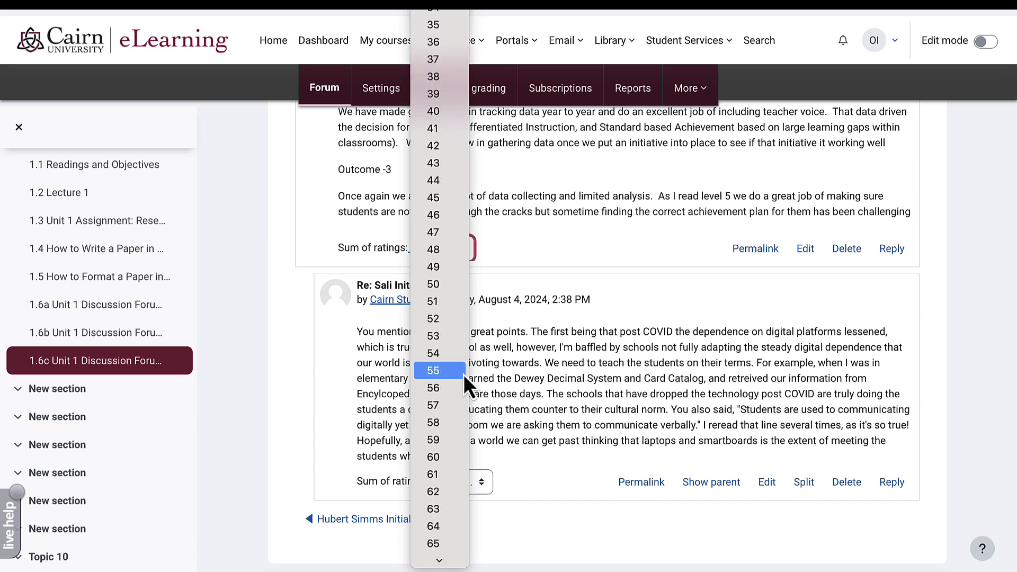
scroll(463, 374, down, 4)
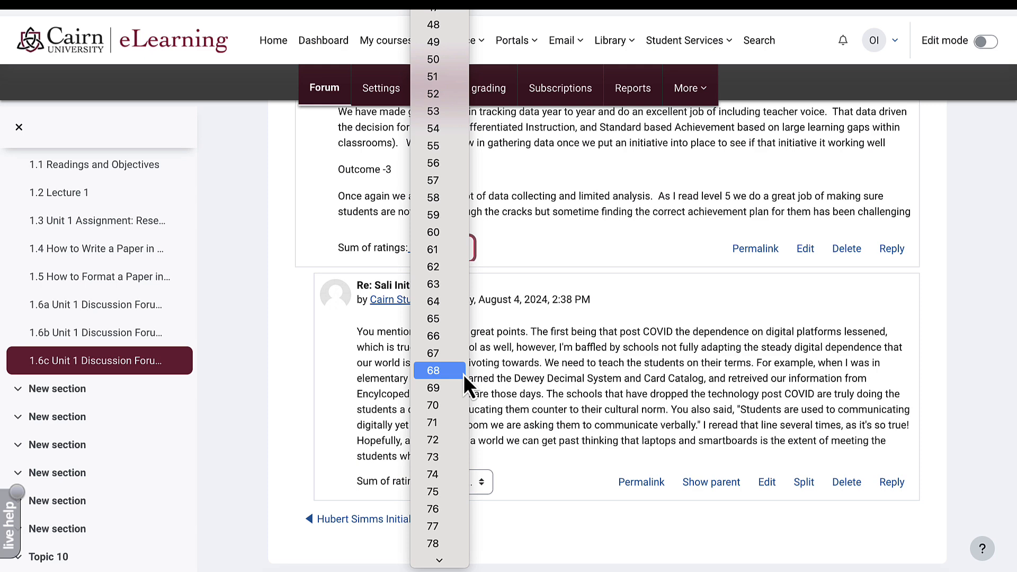
click(443, 323)
click(576, 239)
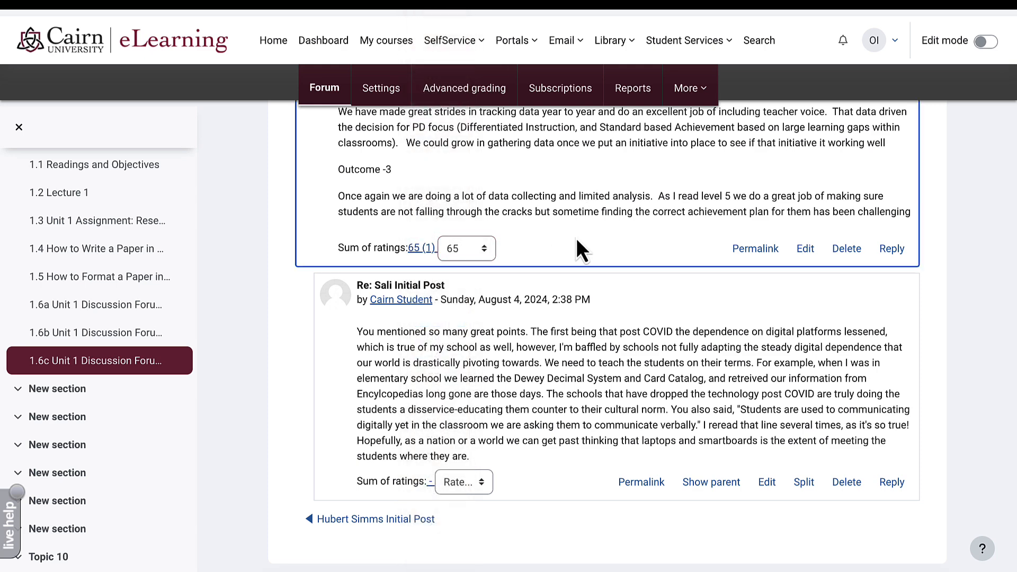
- Rate the reply to that post 4 and return to the discussion list
scroll(466, 371, down, 1)
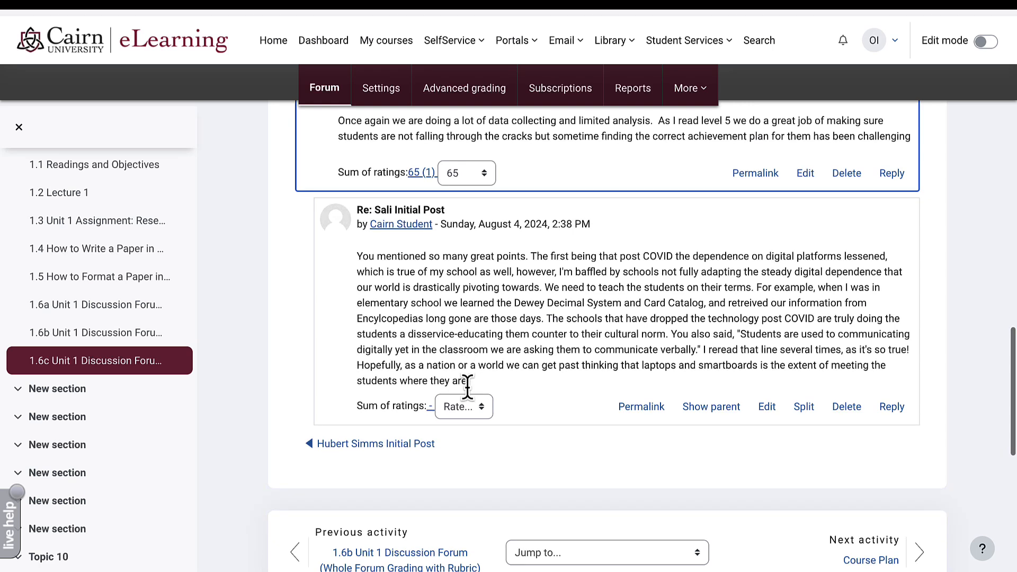
click(470, 409)
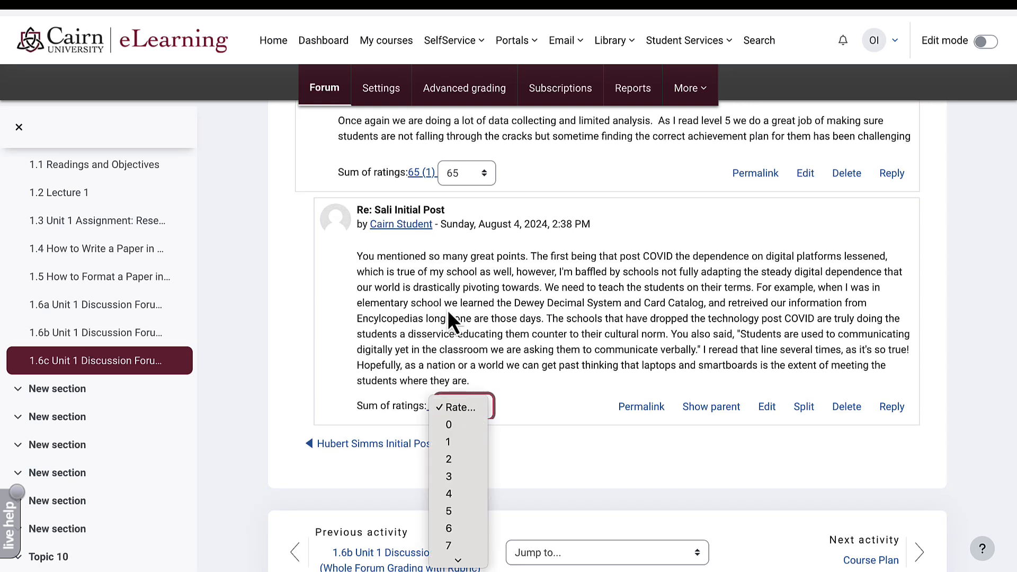
click(444, 496)
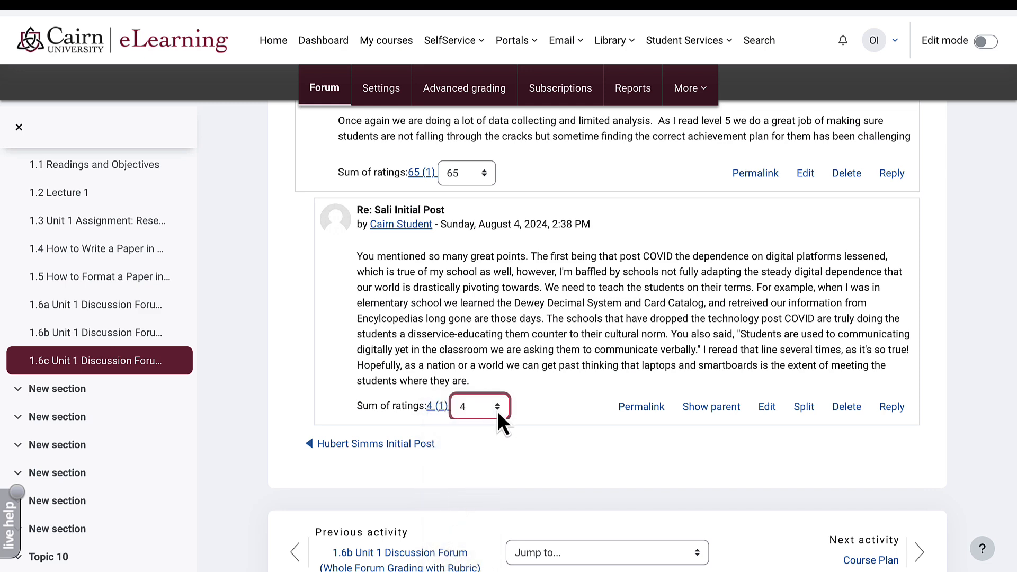
click(559, 389)
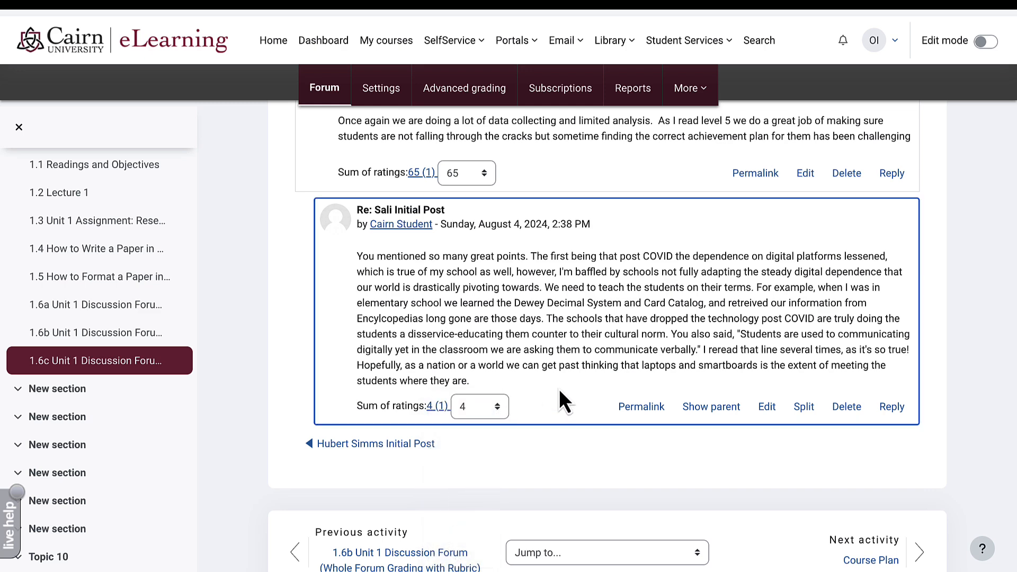
scroll(558, 389, up, 2)
scroll(558, 389, up, 10)
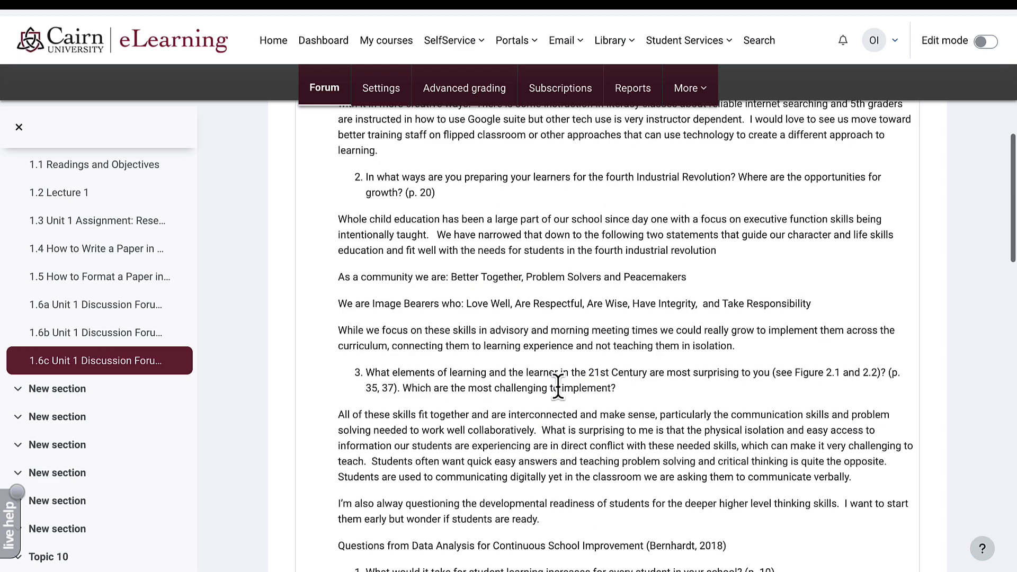
scroll(559, 389, up, 10)
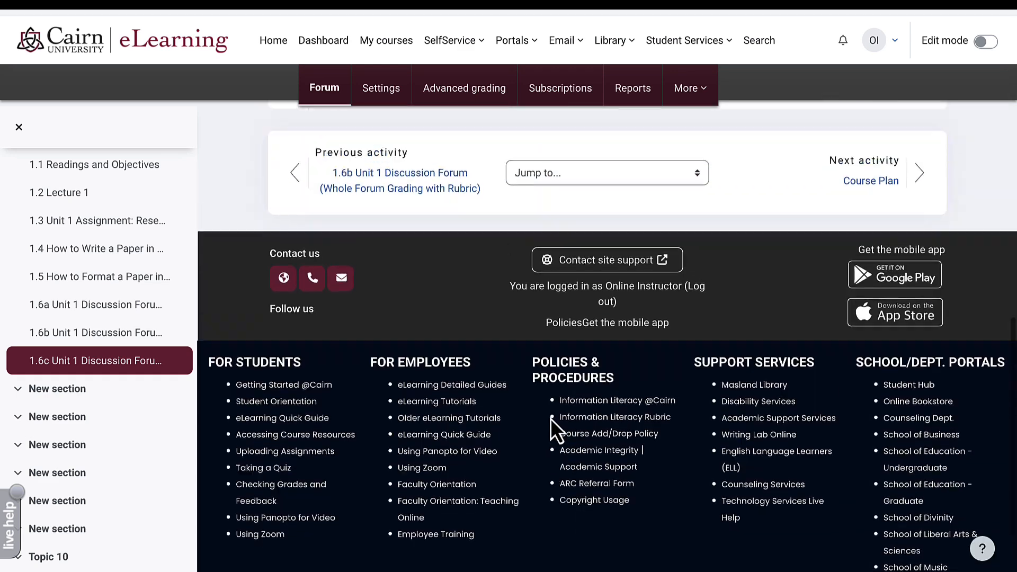
scroll(550, 418, up, 5)
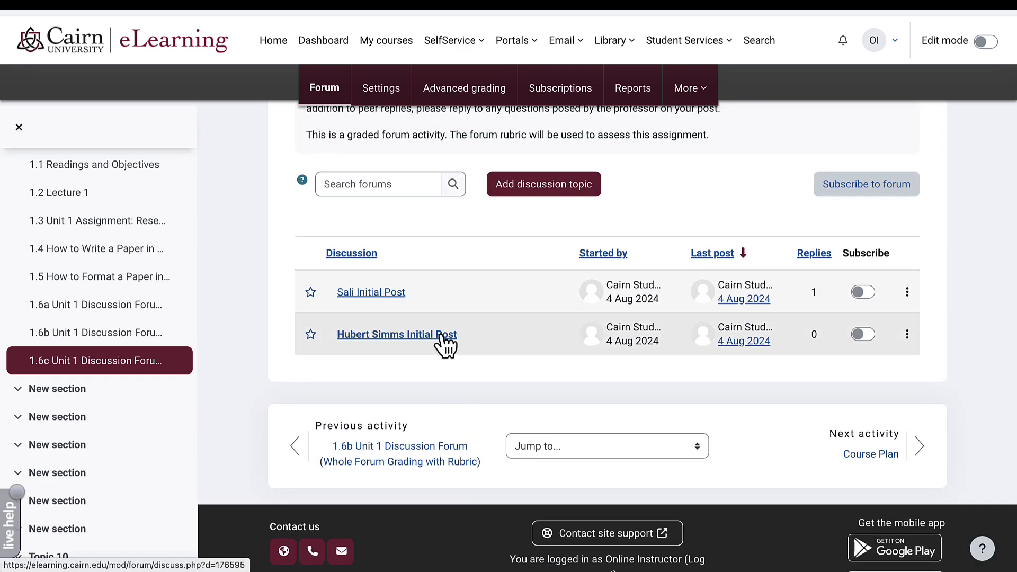
- Rate another student's initial post 10 in the 1.6c forum
click(445, 335)
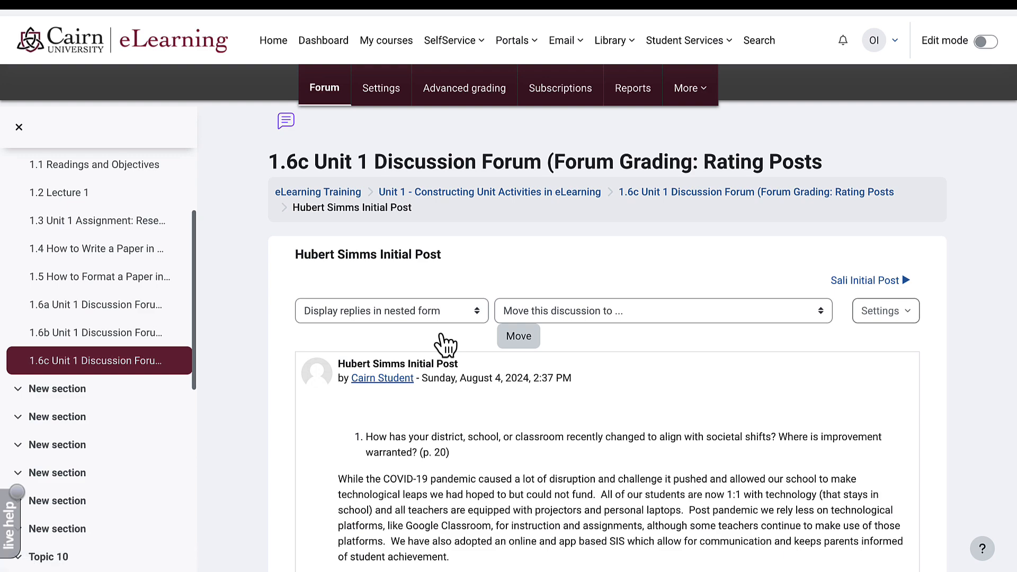
scroll(442, 424, down, 8)
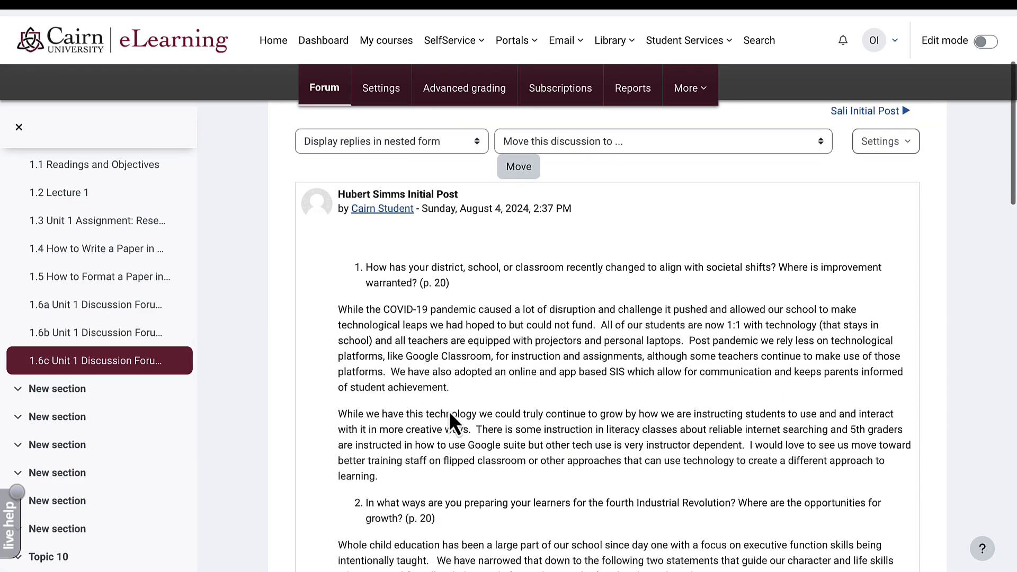
scroll(449, 414, down, 19)
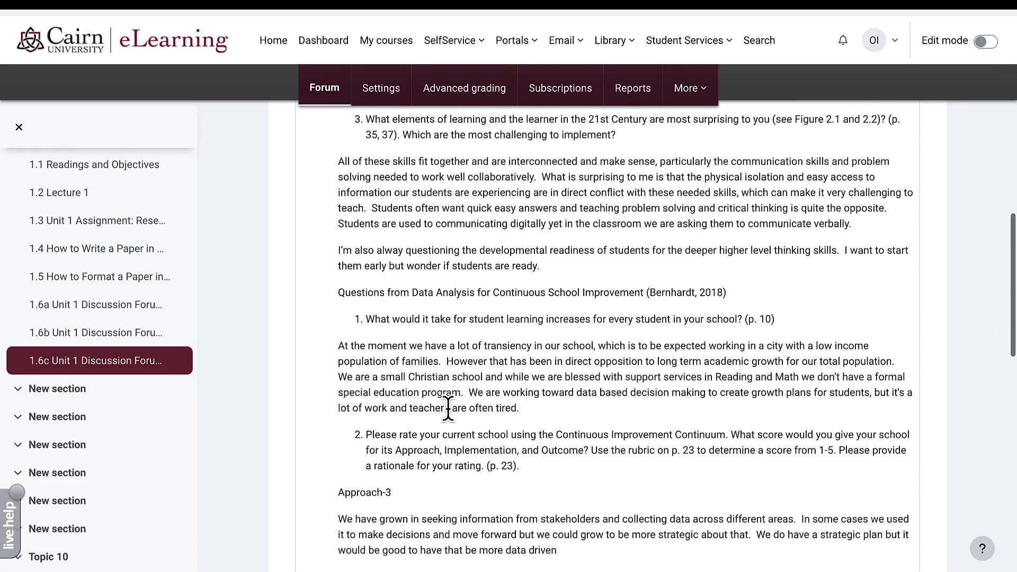
scroll(449, 412, down, 1)
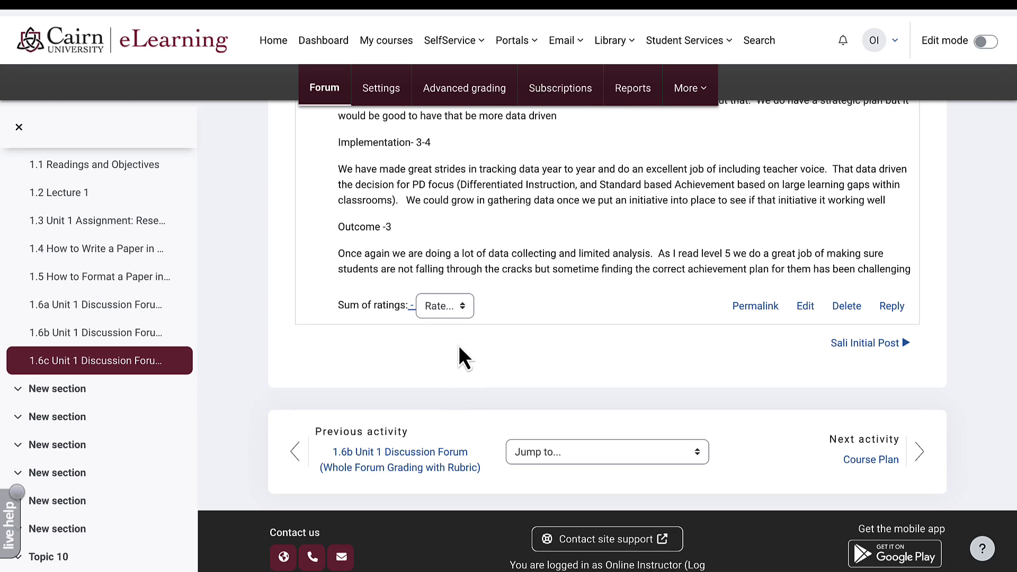
click(450, 305)
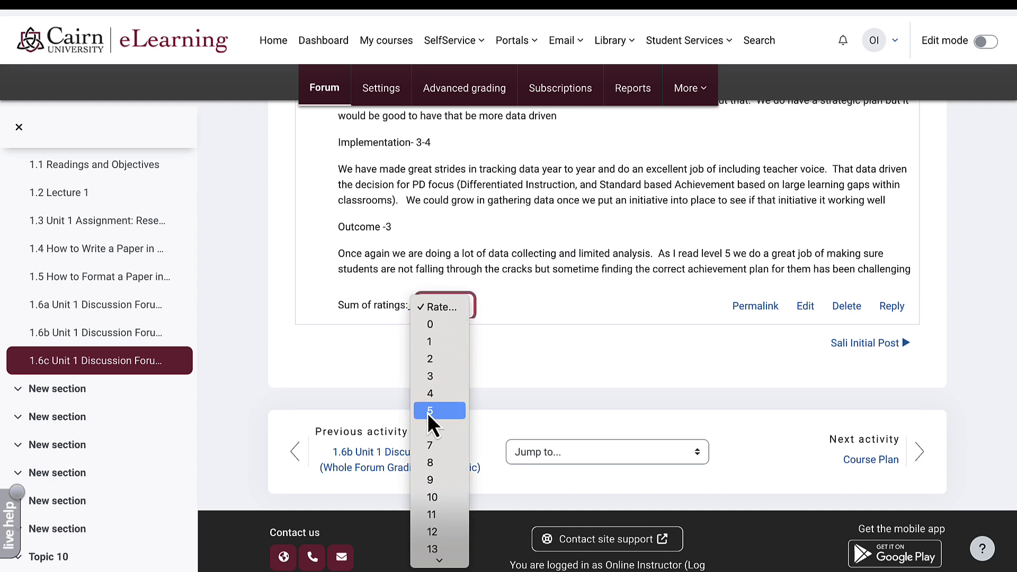
click(432, 496)
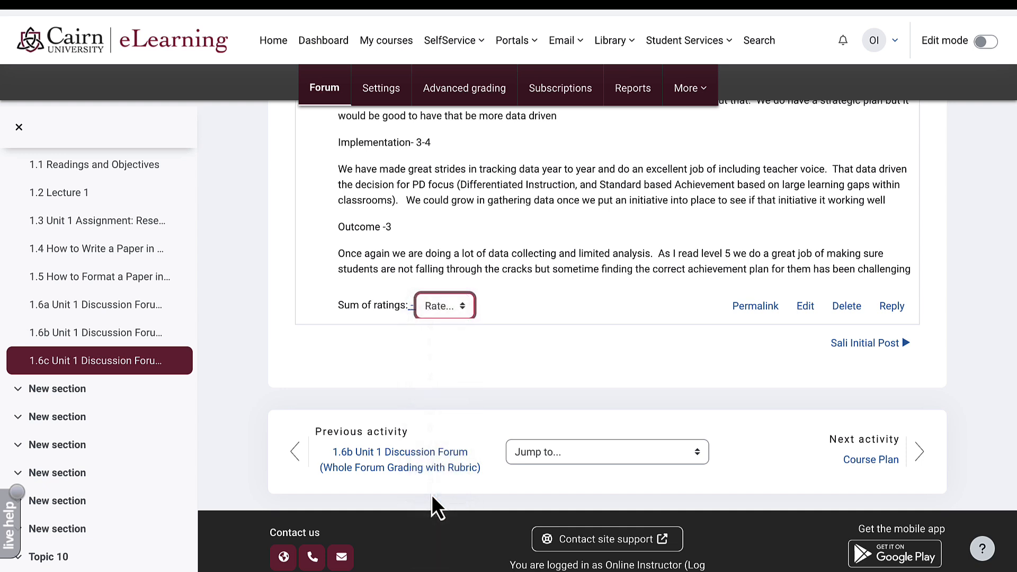
click(678, 383)
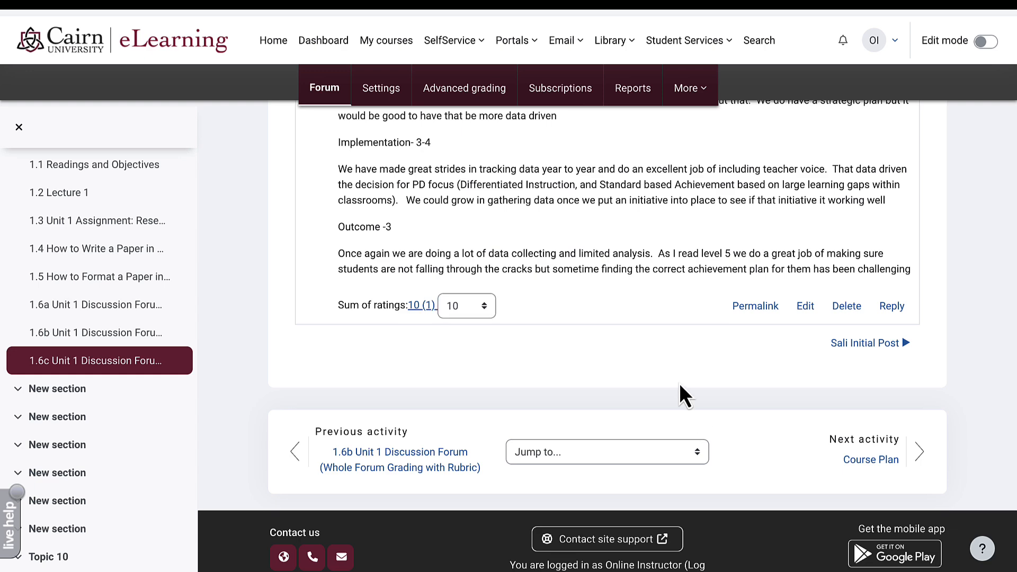
scroll(679, 383, up, 15)
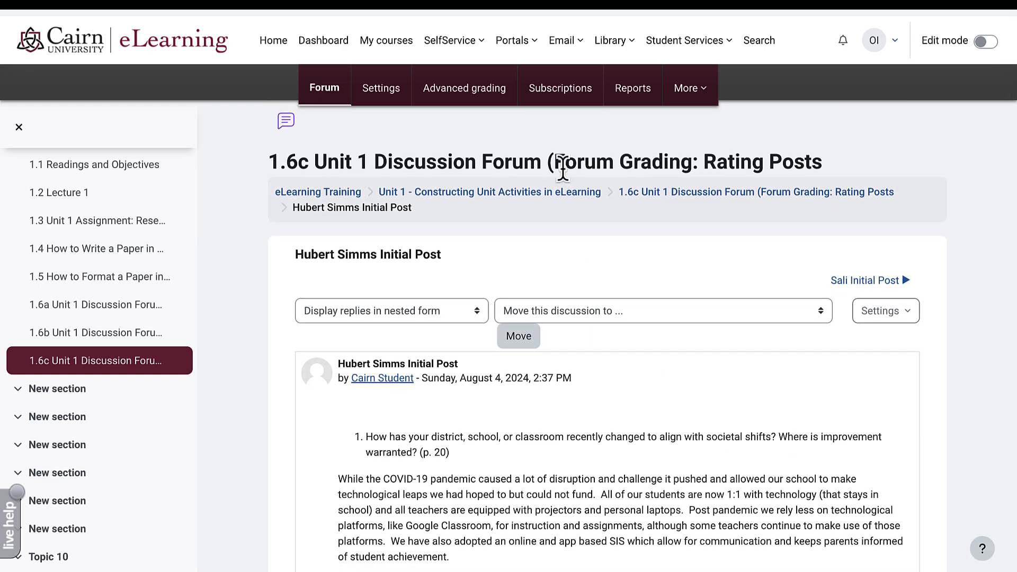
- Confirm the grader report's 1.6c rating column shows 79.00 (C+), then go back to the course page
click(326, 193)
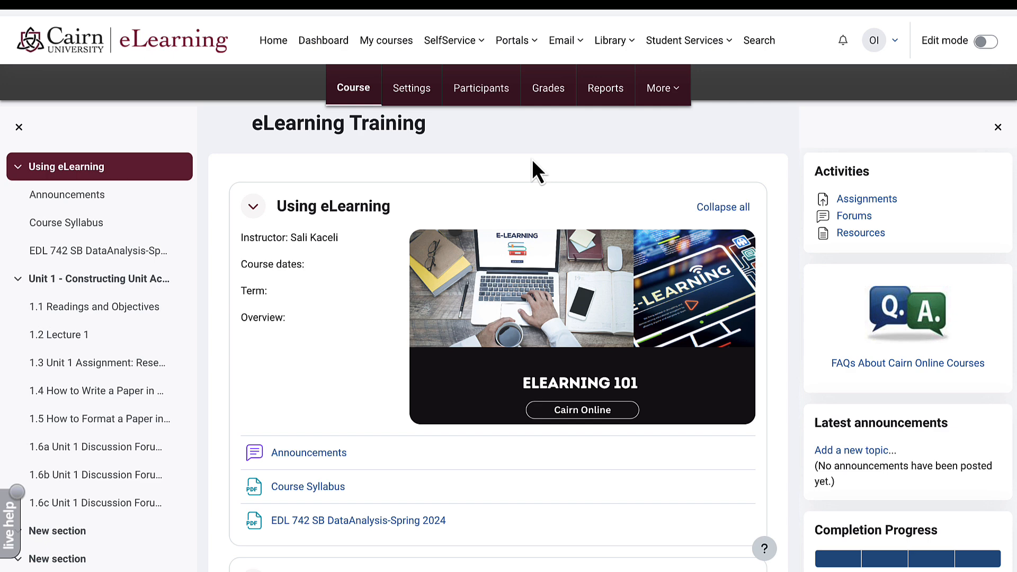
click(549, 96)
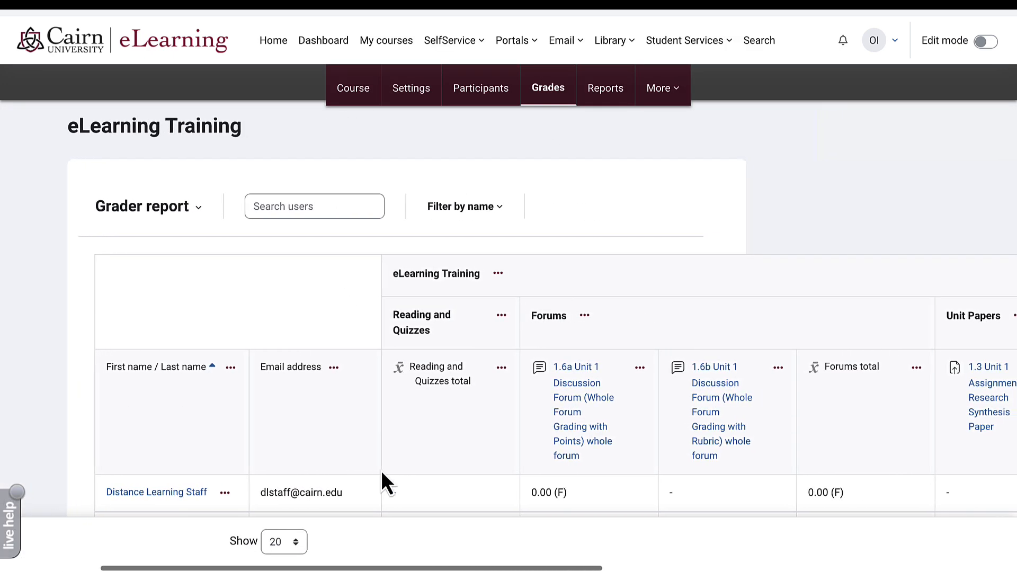
scroll(380, 471, right, 10)
scroll(555, 368, down, 2)
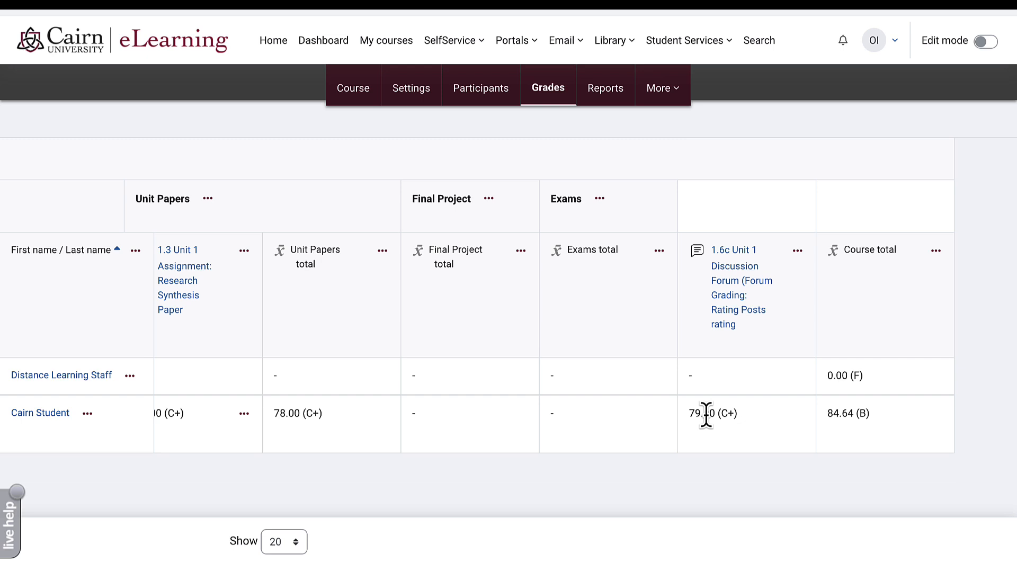
click(365, 98)
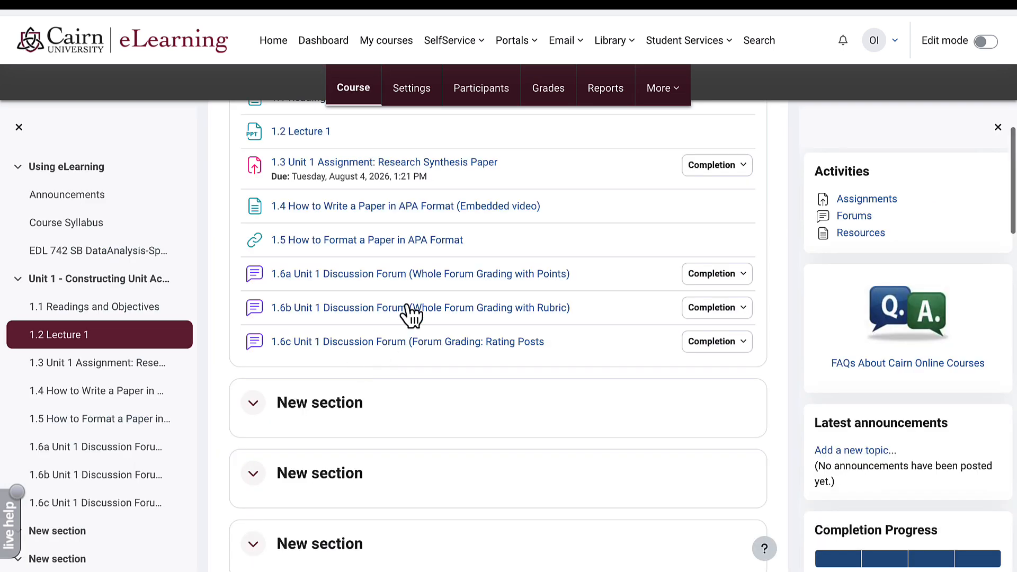
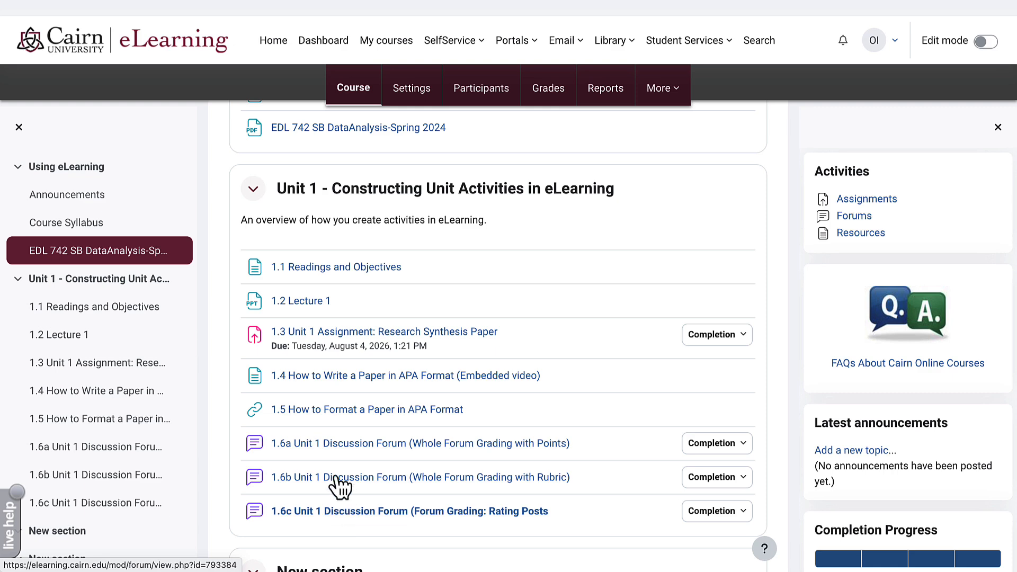
- Open the 1.6a Unit 1 Discussion Forum and scroll through its posting instructions
click(335, 447)
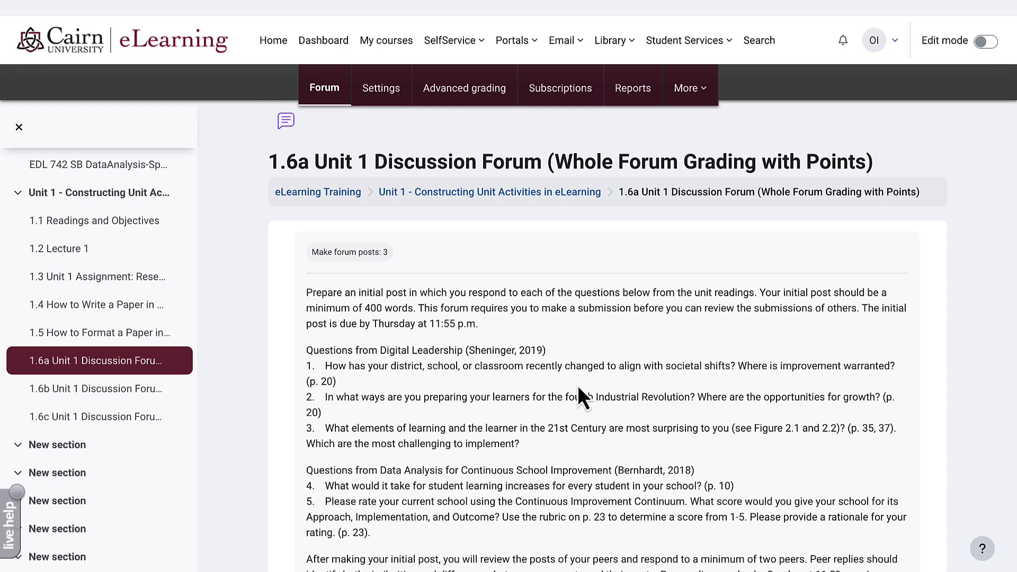
scroll(578, 385, down, 3)
scroll(577, 381, up, 1)
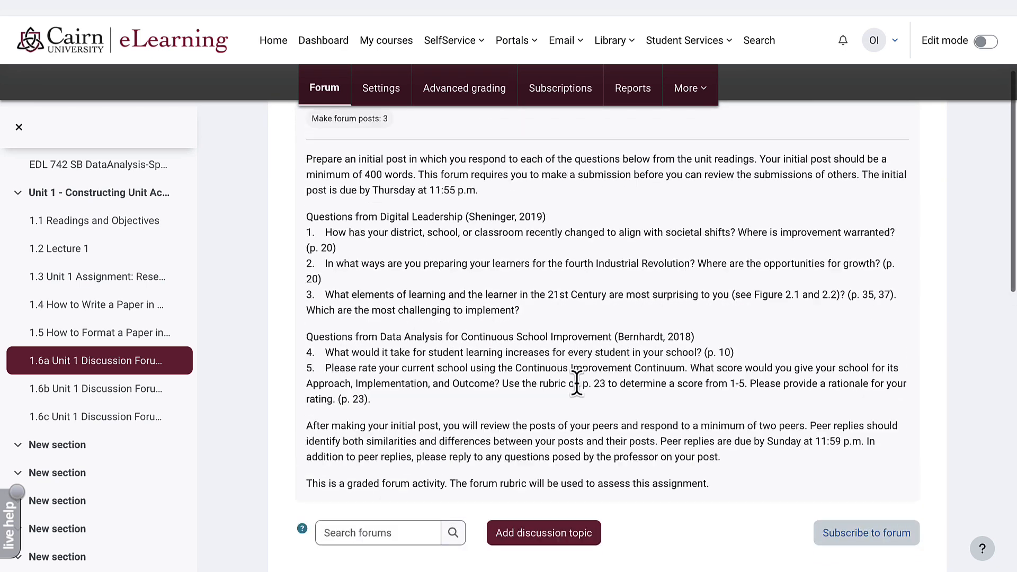
scroll(569, 383, up, 1)
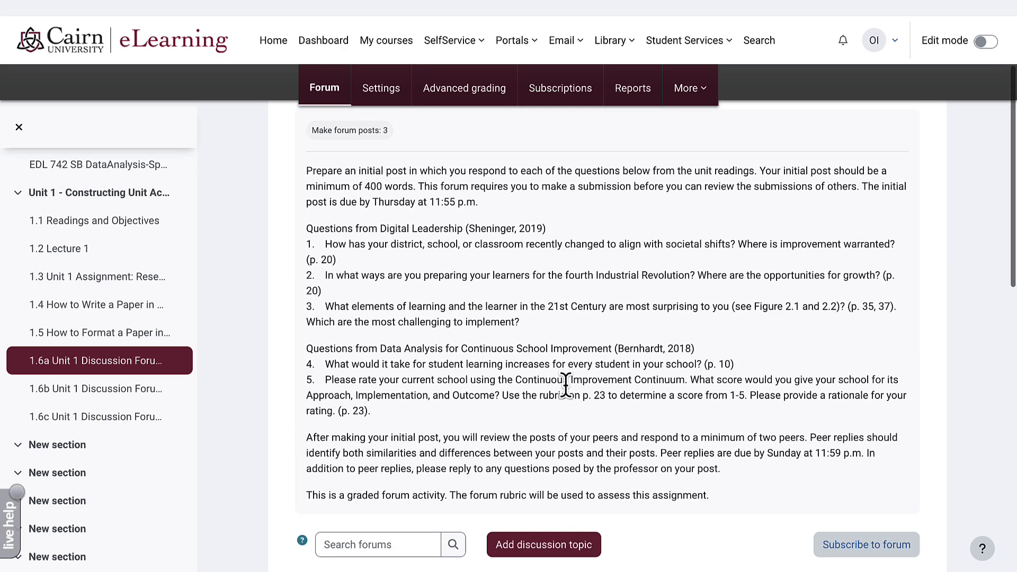
scroll(447, 174, up, 1)
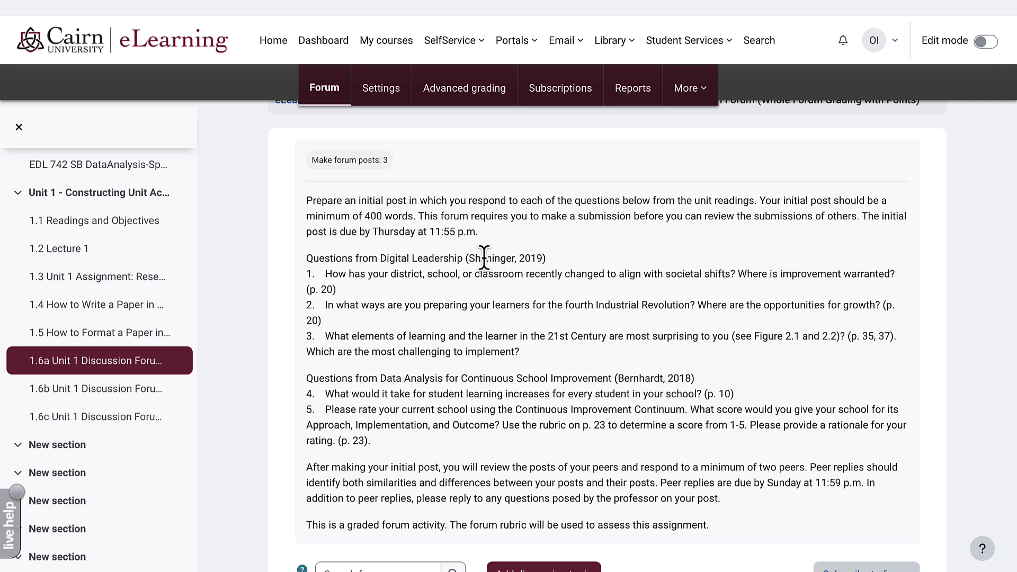
scroll(503, 265, down, 3)
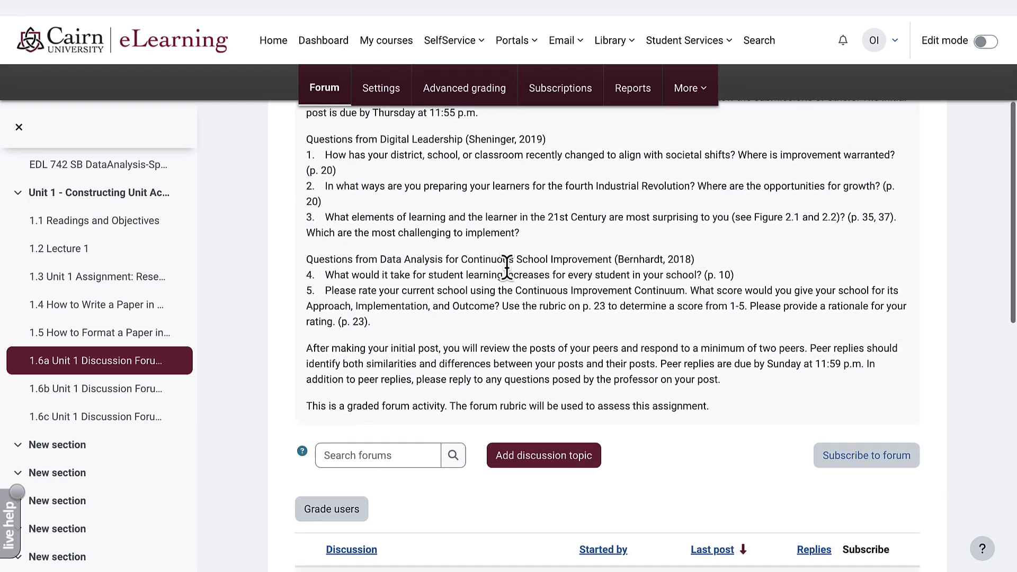
scroll(507, 267, up, 3)
- Highlight the forum questions, review the discussion list, and reload the page from the top
drag(473, 294, 508, 329)
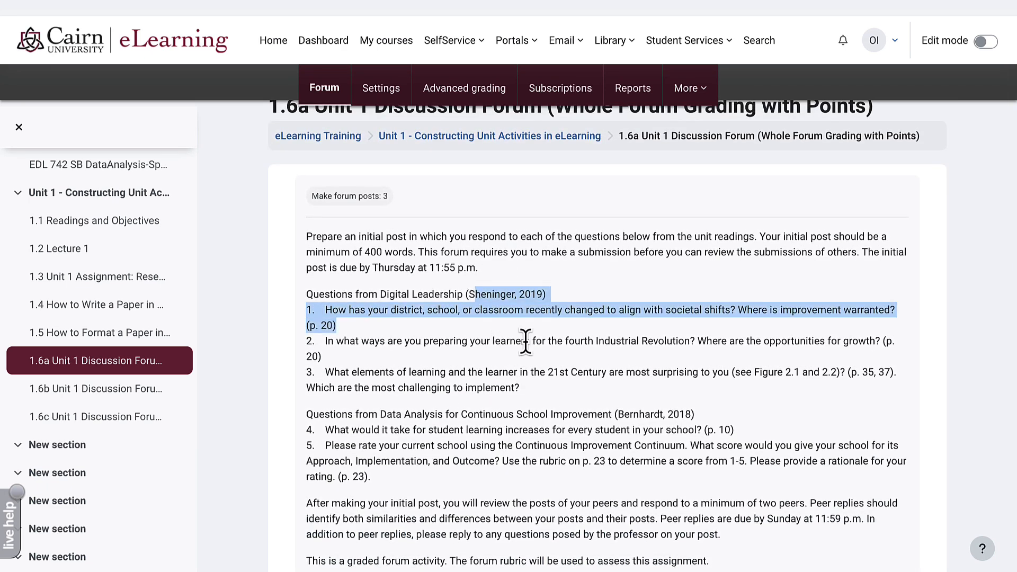
click(525, 342)
scroll(526, 344, down, 3)
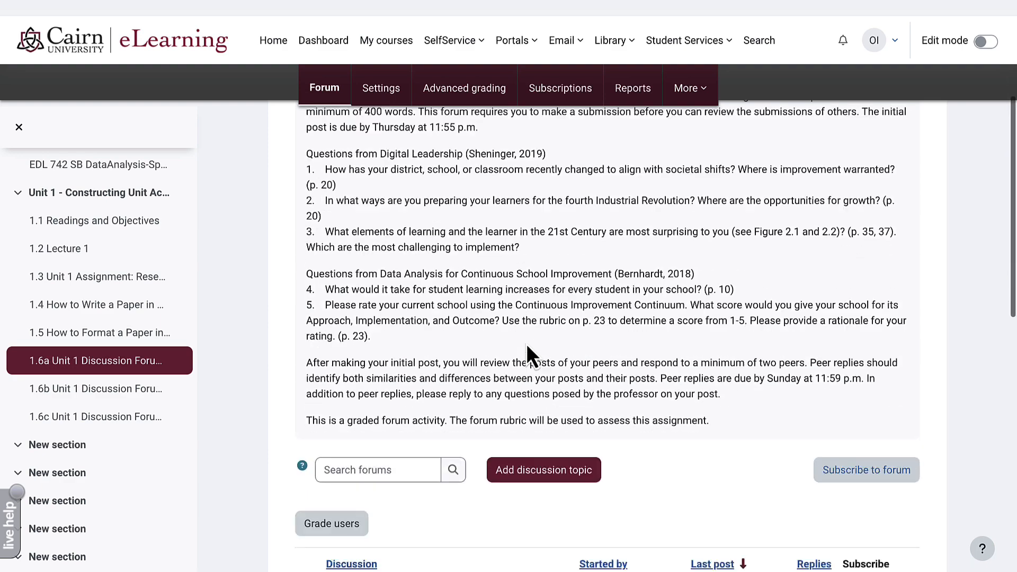
scroll(527, 344, down, 8)
scroll(526, 344, up, 4)
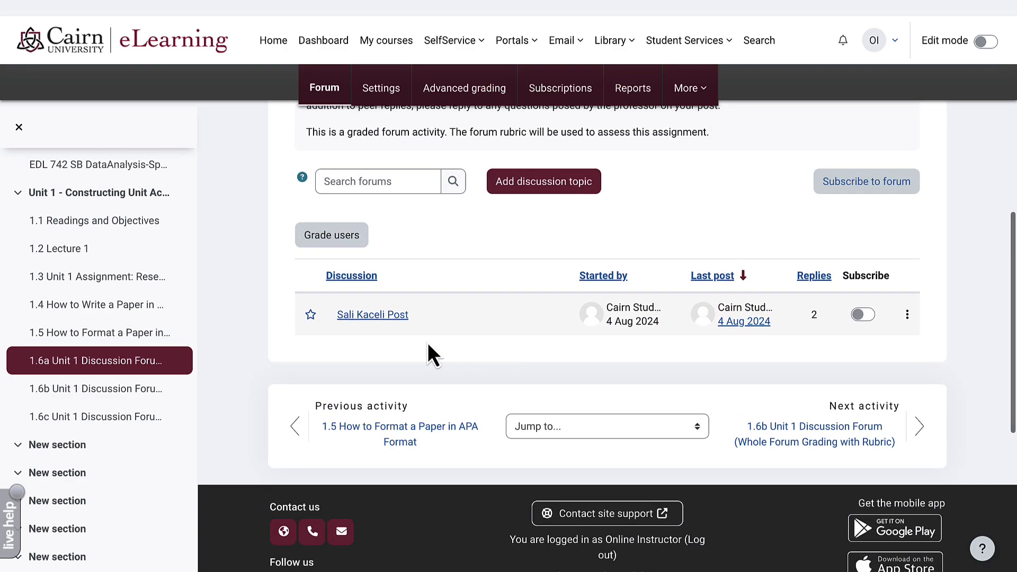
click(396, 316)
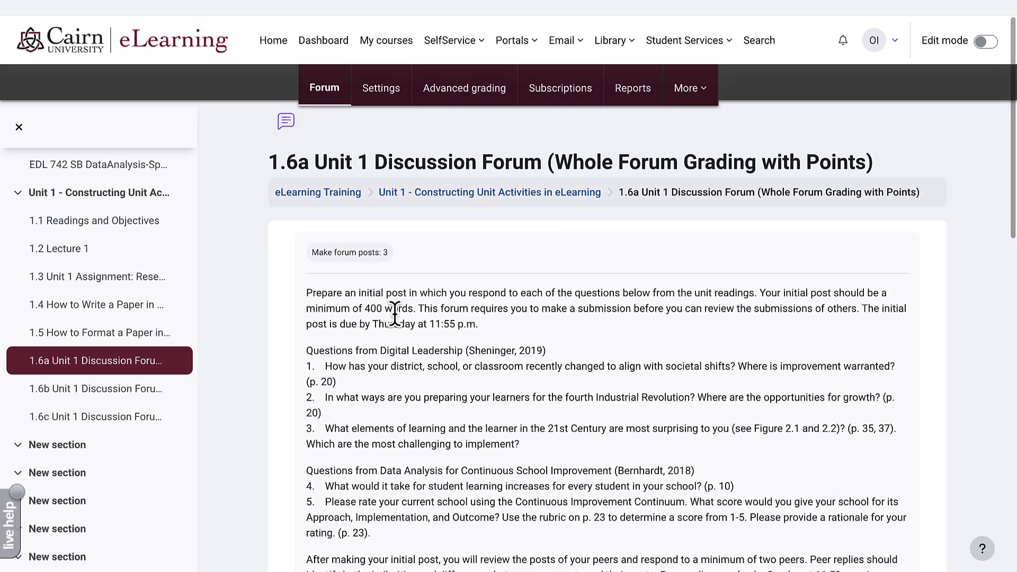
click(392, 99)
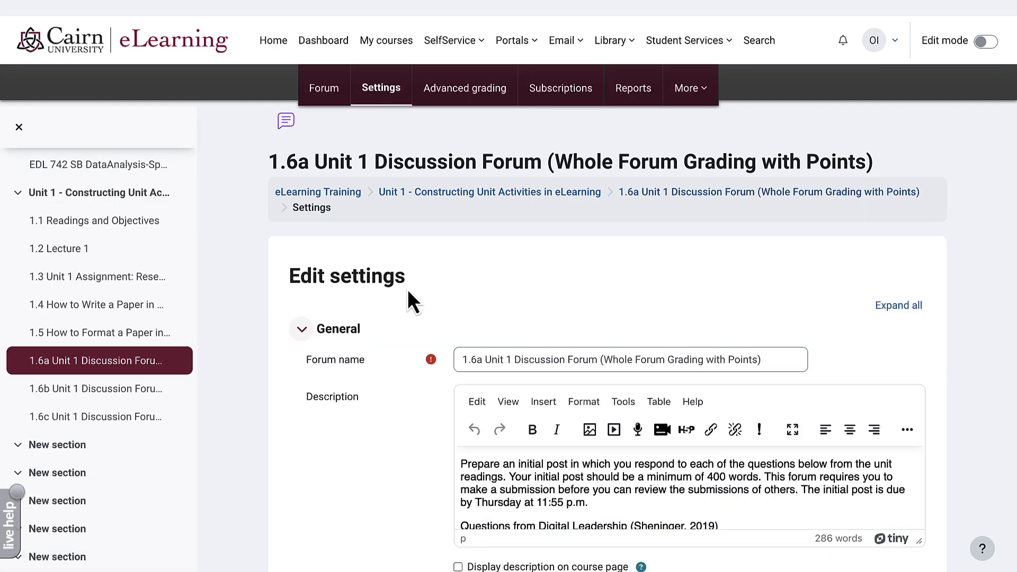
scroll(408, 289, down, 3)
scroll(407, 289, down, 9)
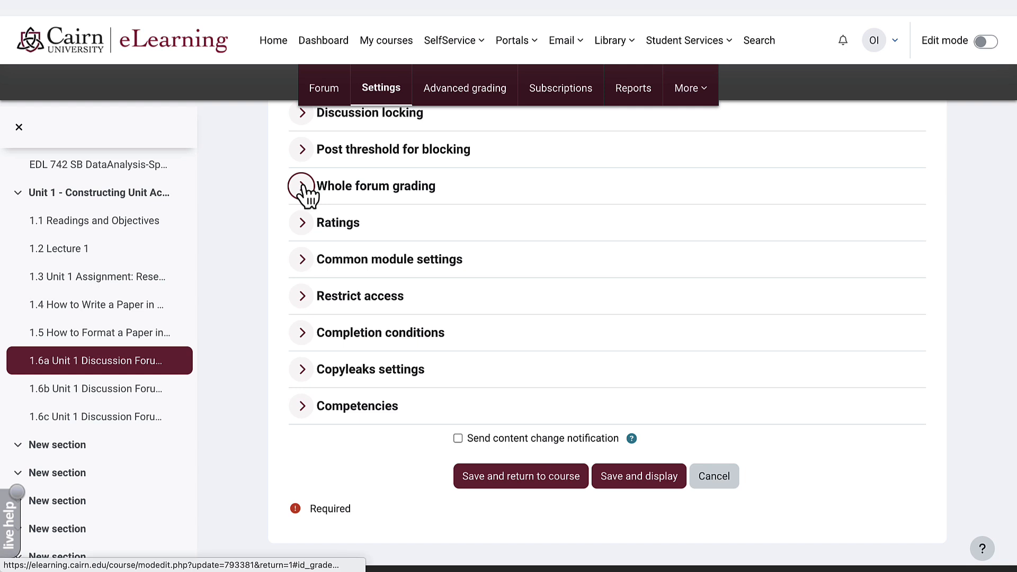
click(306, 187)
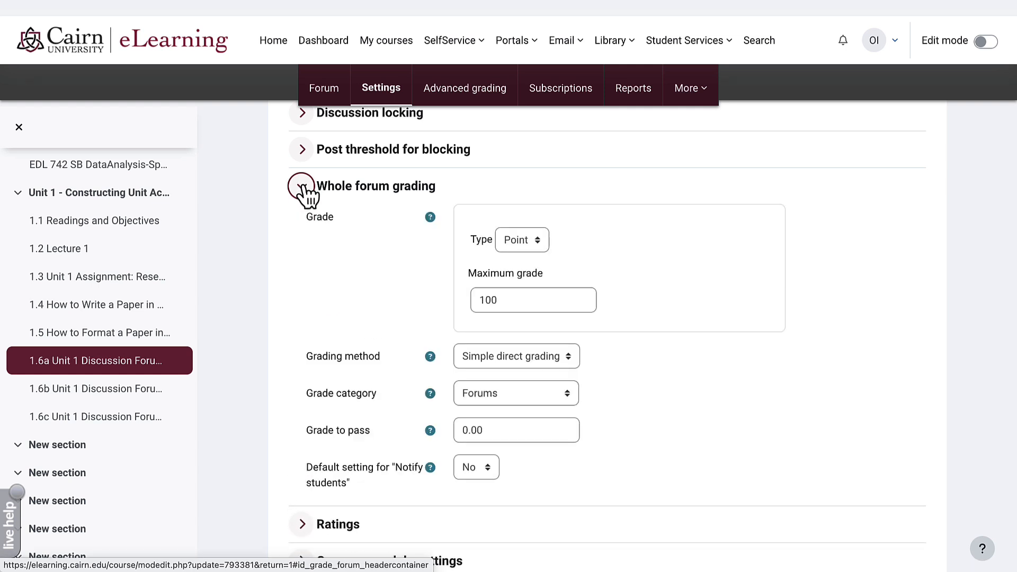
click(531, 239)
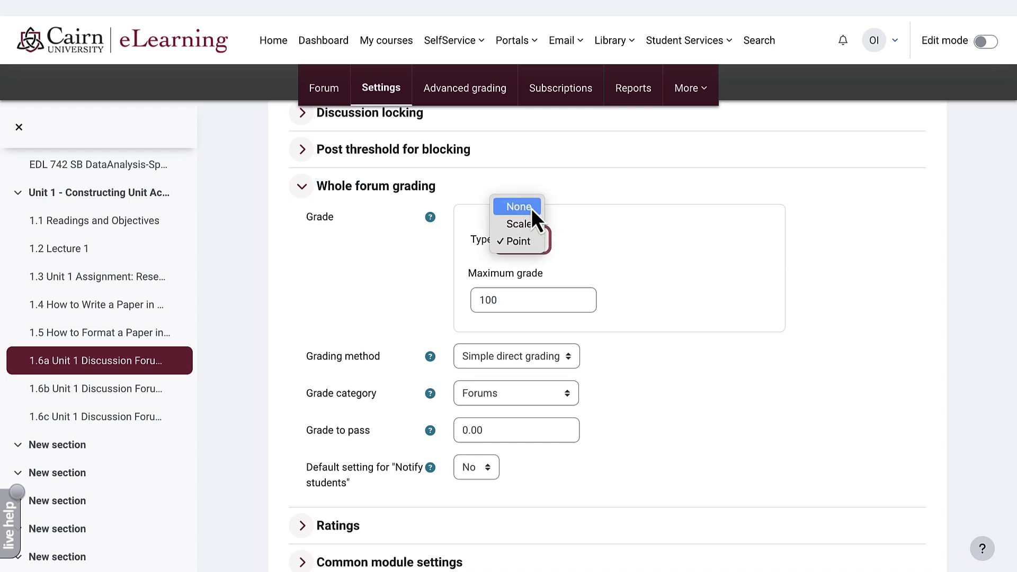
click(553, 198)
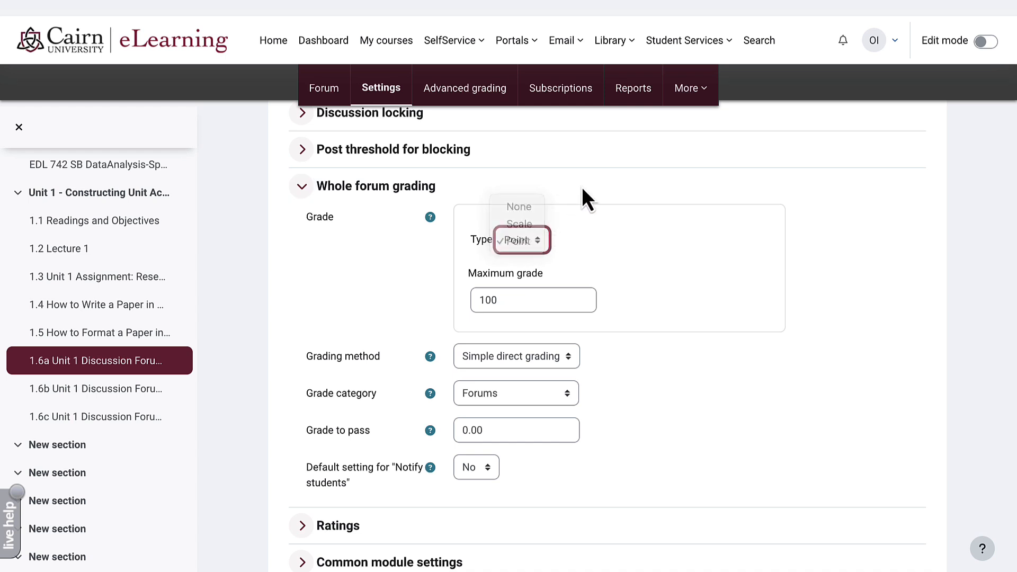
click(488, 404)
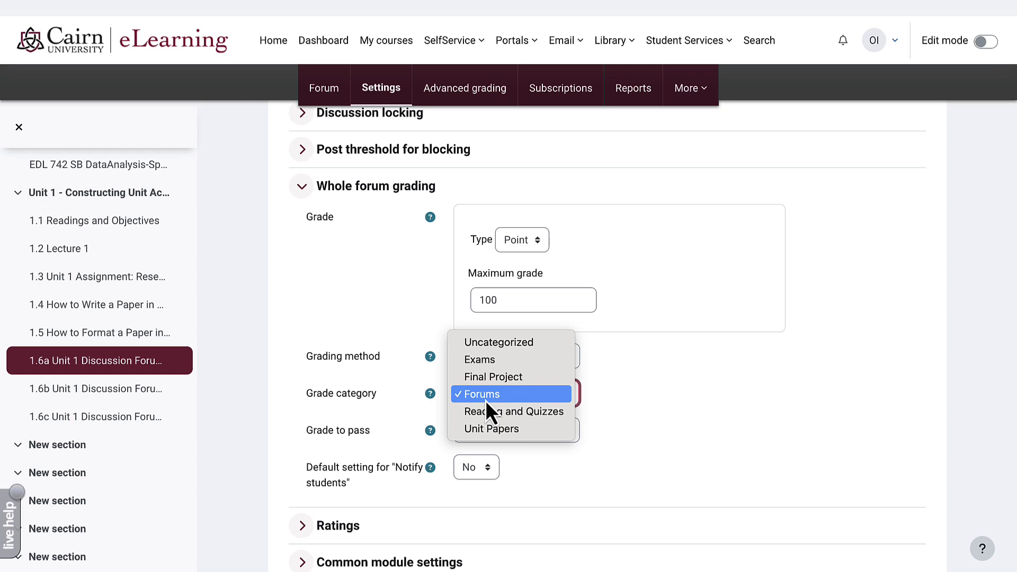
click(485, 400)
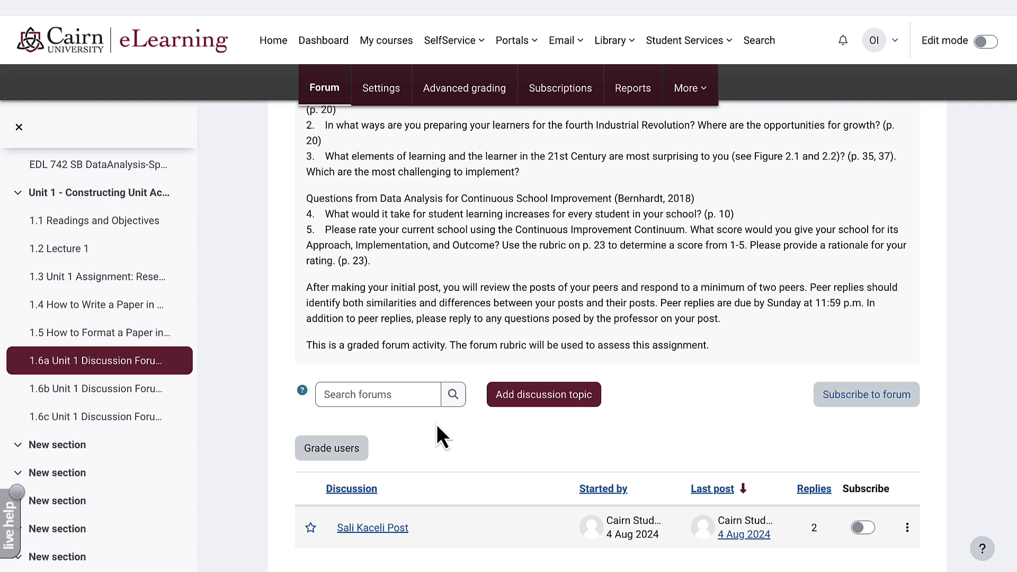
- Start whole-forum grading and save a grade of 97 for the first student
click(348, 459)
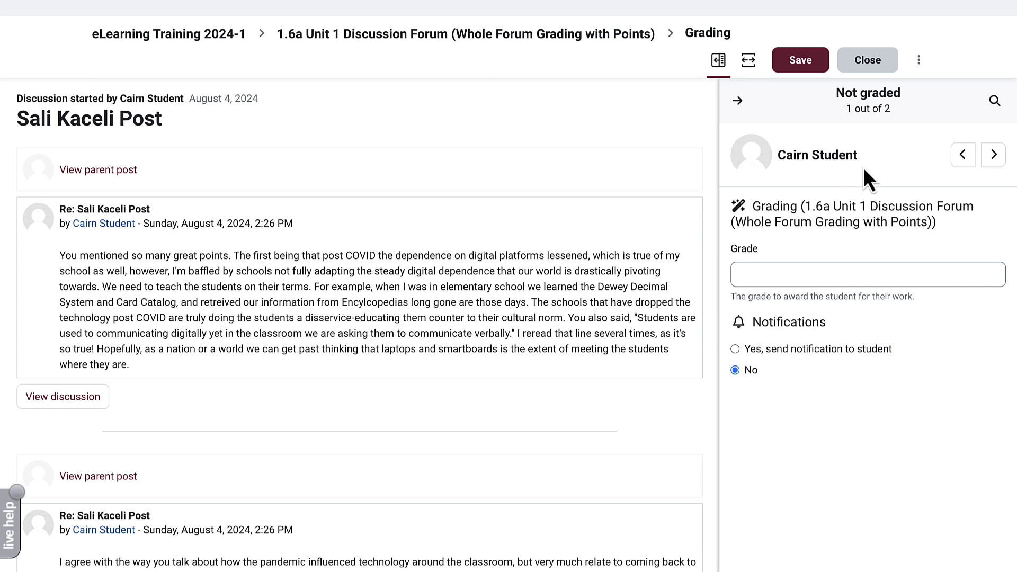
click(992, 159)
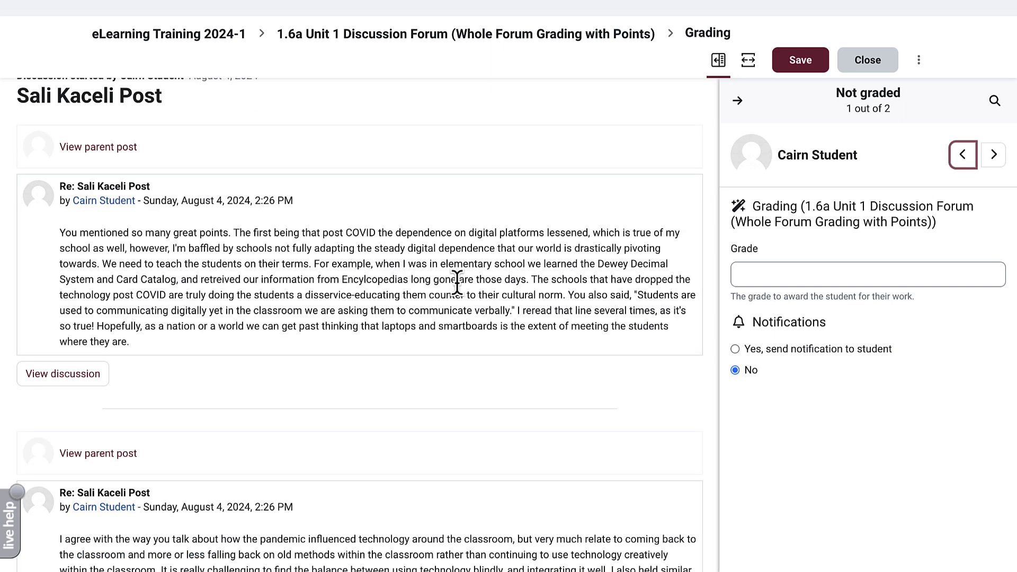
scroll(242, 260, down, 2)
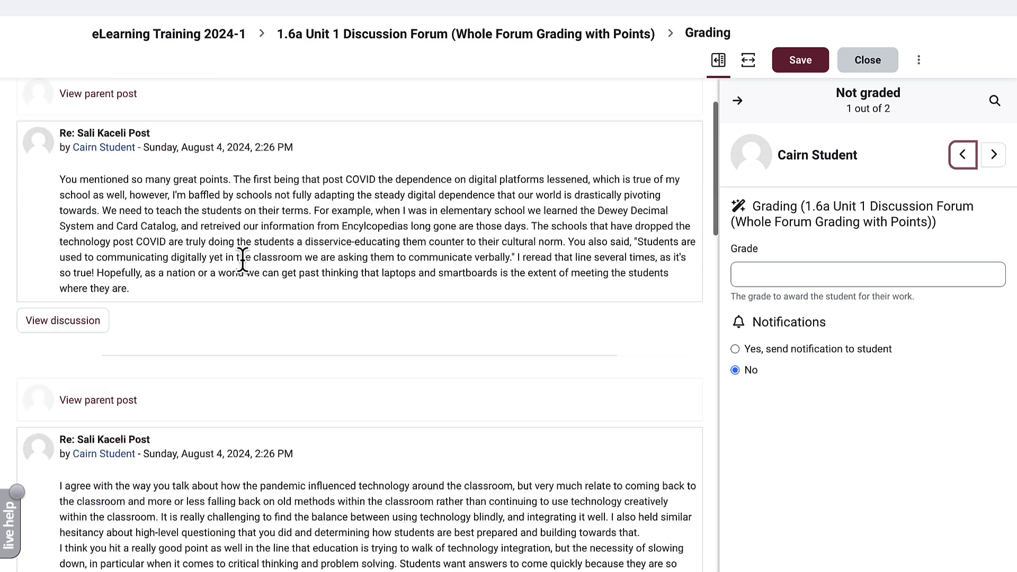
scroll(243, 260, down, 8)
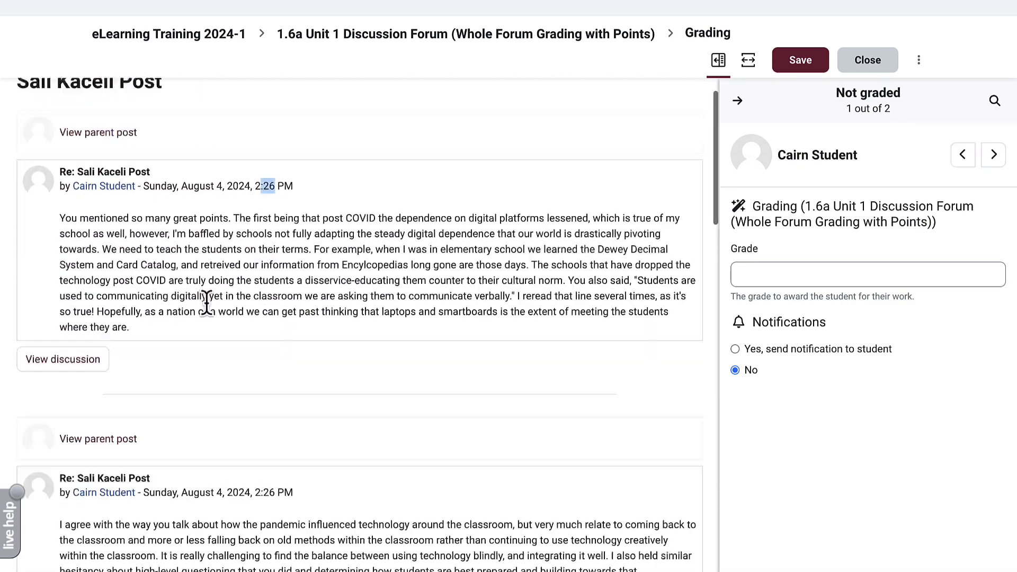
scroll(206, 299, up, 1)
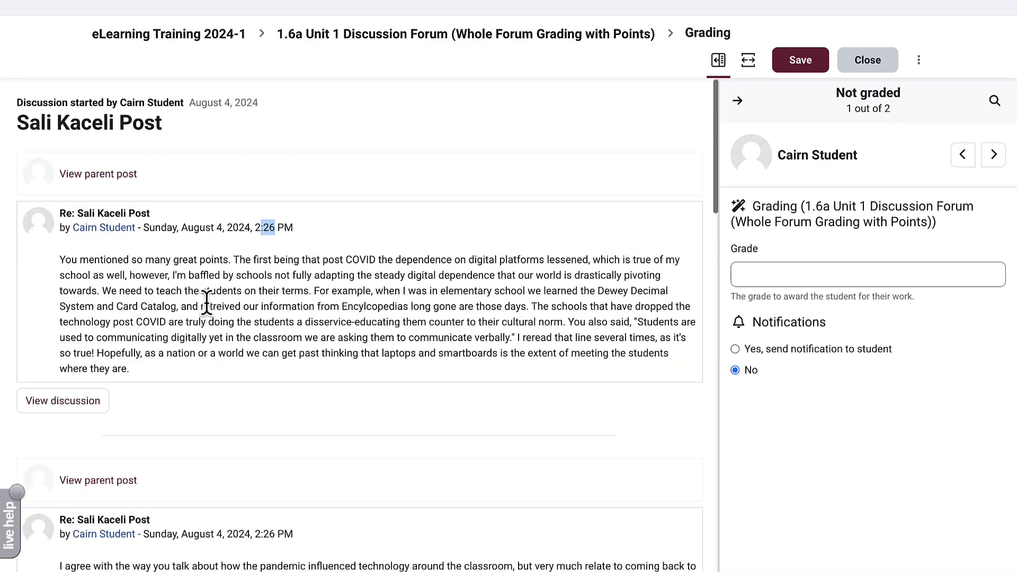
click(756, 274)
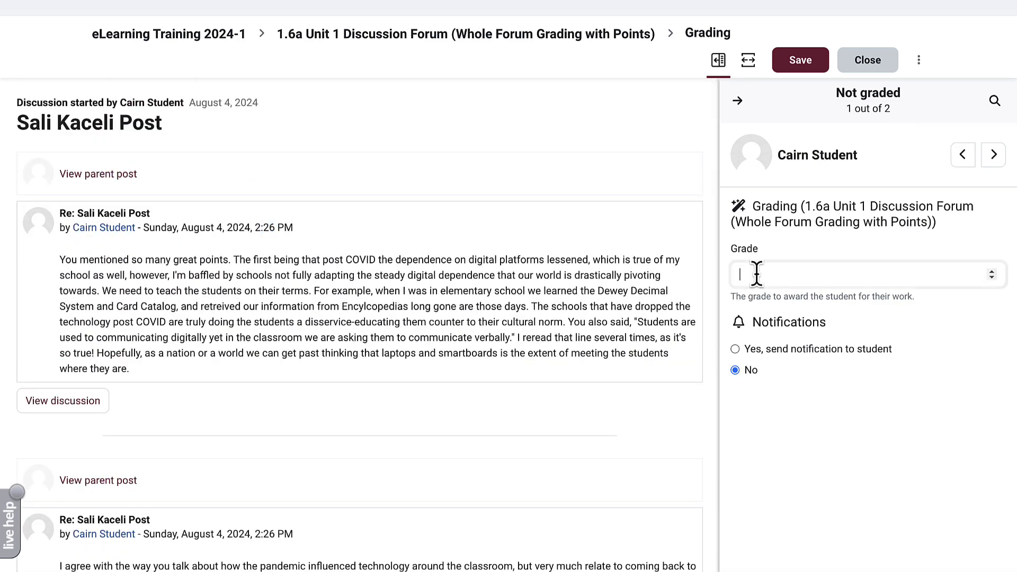
text(97)
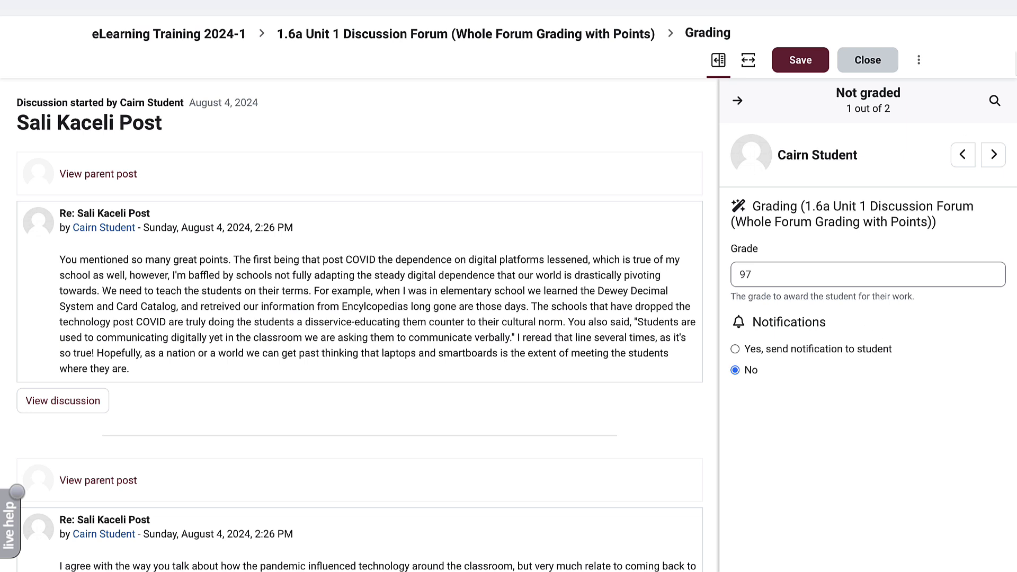
click(799, 61)
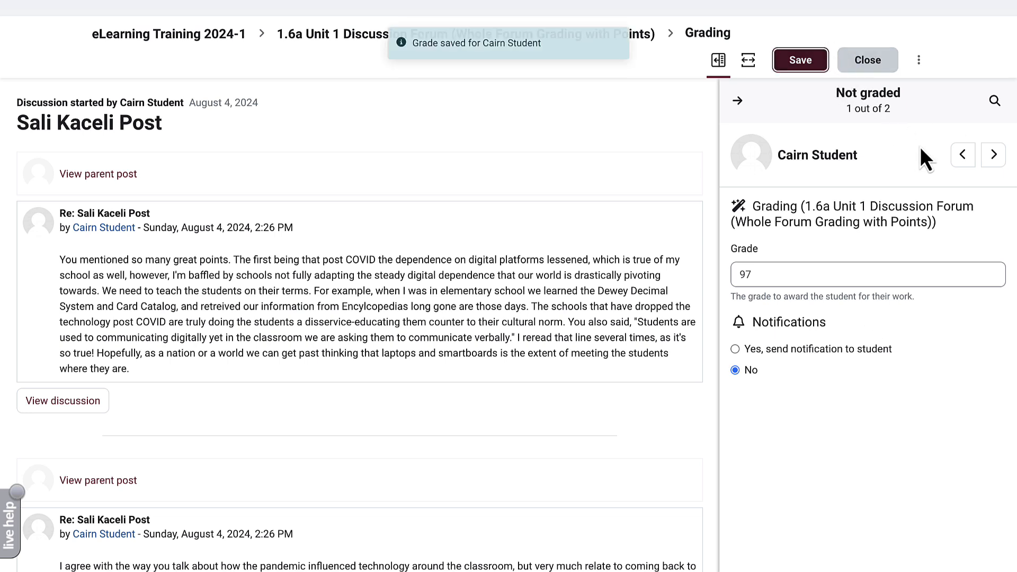
- Save a grade of 0 for the second participant and close grading
click(993, 156)
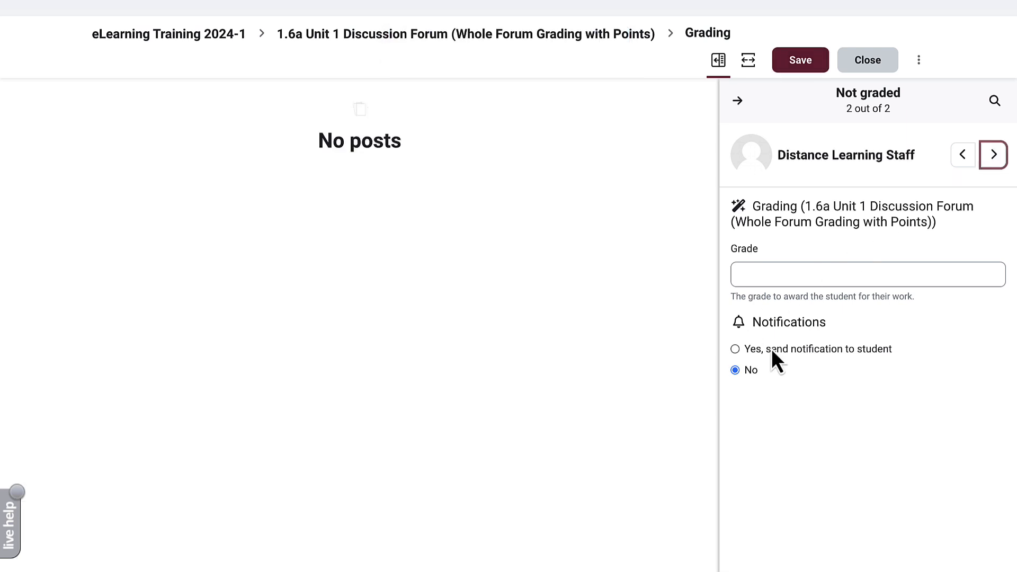
click(794, 267)
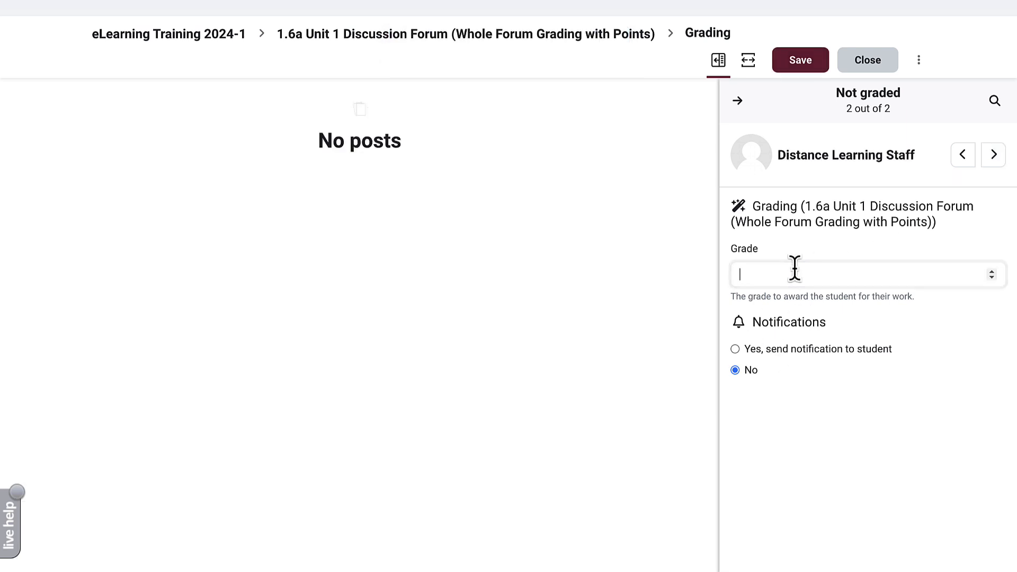
text(0)
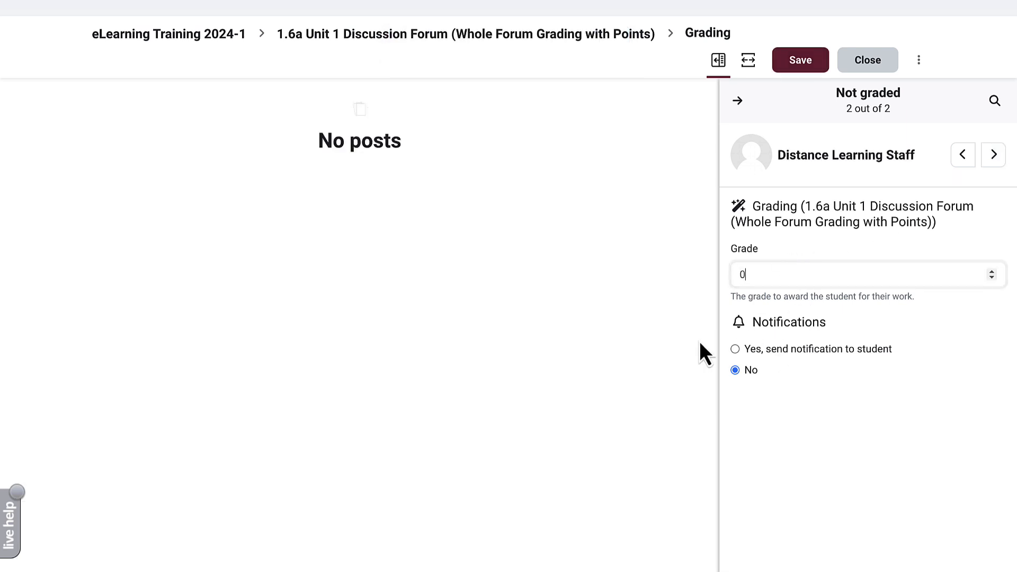
click(809, 74)
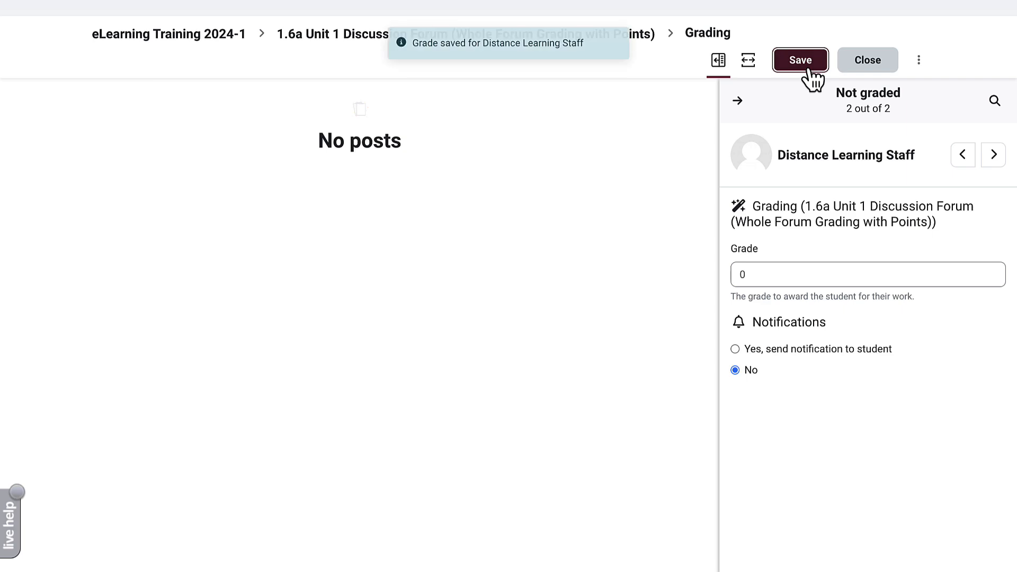
click(872, 67)
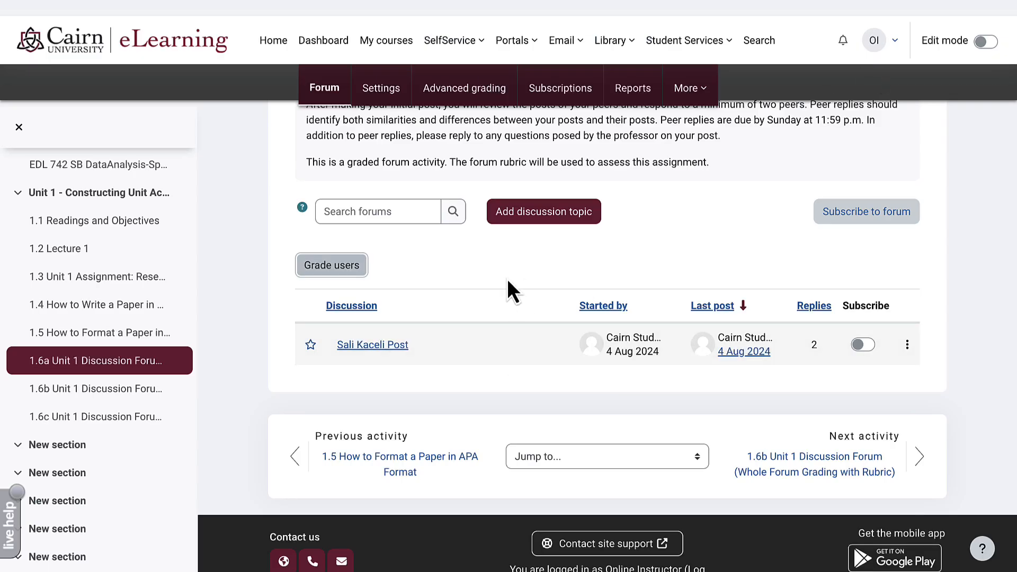
scroll(353, 139, up, 8)
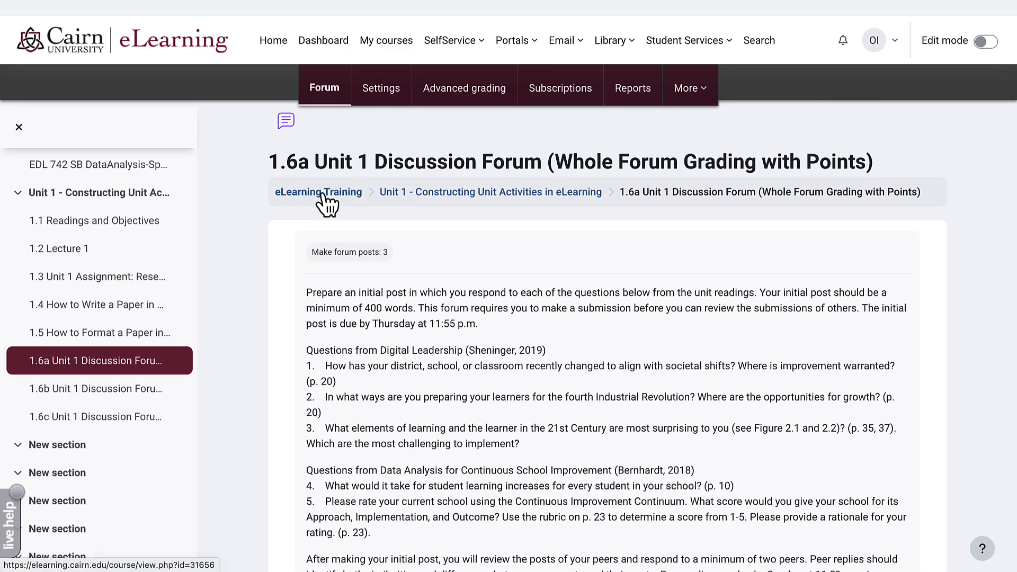
click(322, 194)
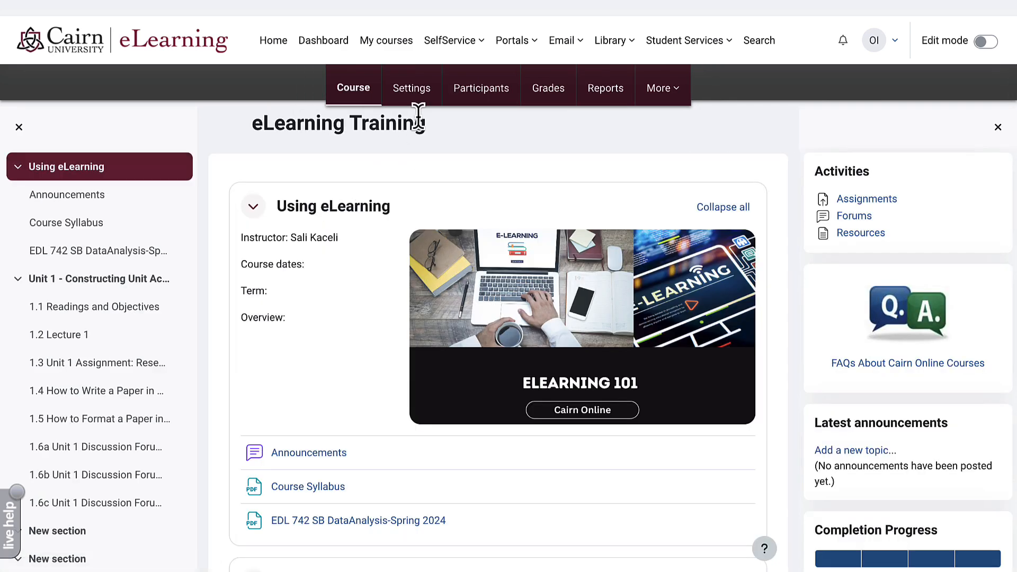
click(553, 106)
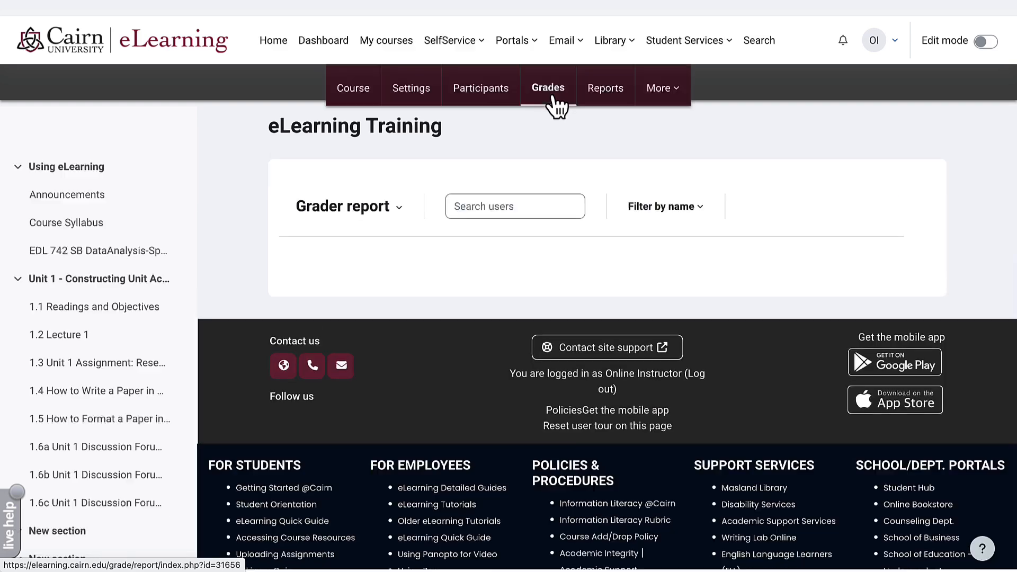
scroll(552, 106, down, 2)
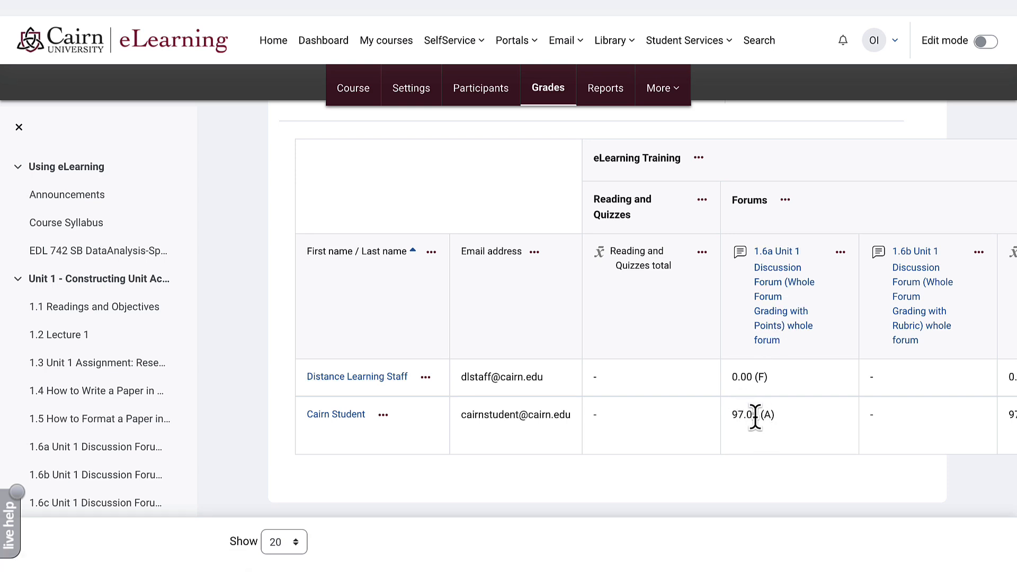
scroll(354, 98, up, 2)
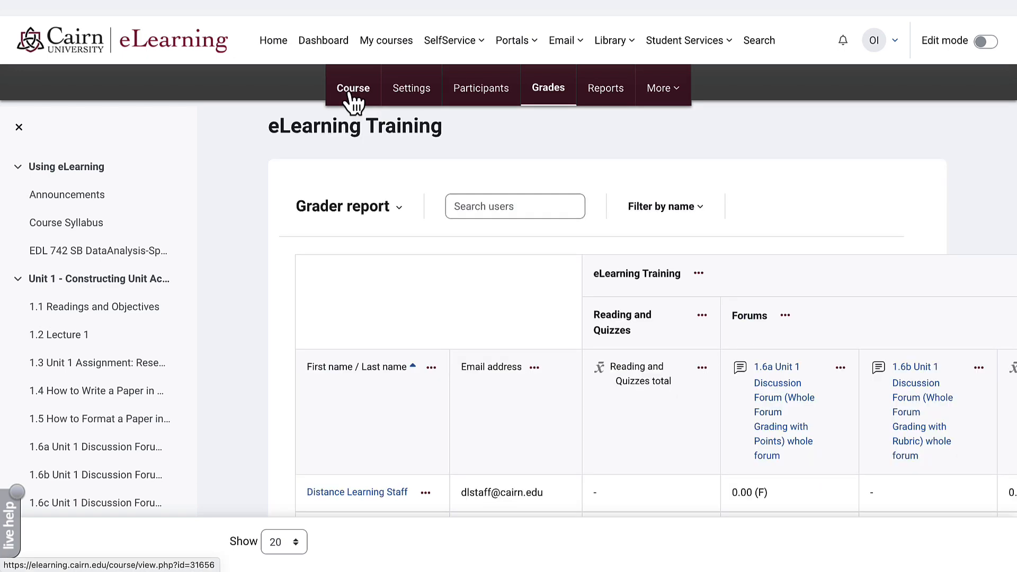
- Return to the course page and open the 1.6b Unit 1 Discussion Forum (Whole Forum Grading with Rubric)
click(353, 88)
scroll(357, 96, down, 8)
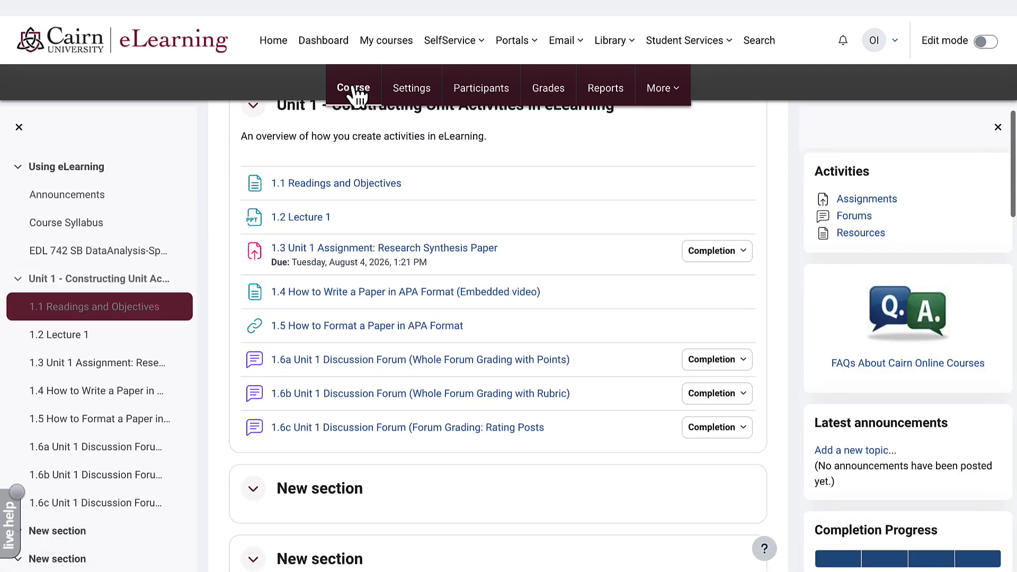
scroll(354, 91, down, 1)
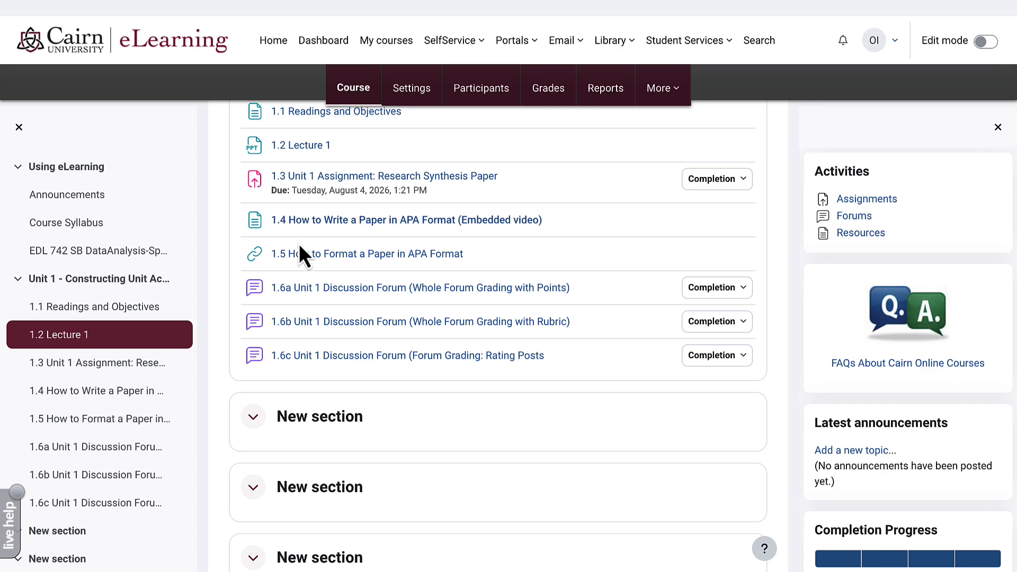
click(308, 325)
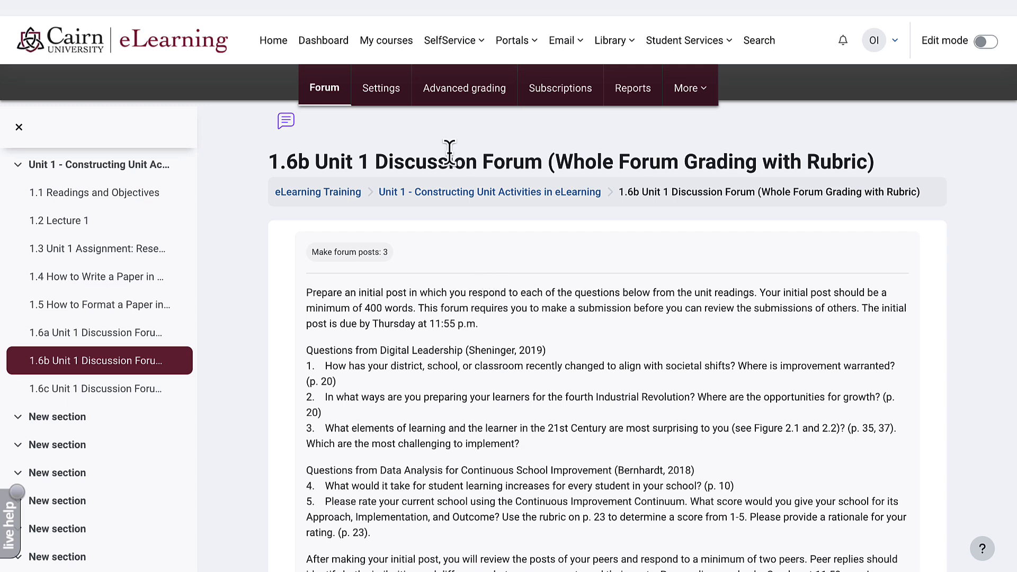
- In the forum's Advanced grading, choose to create a new grading form from a template
click(451, 95)
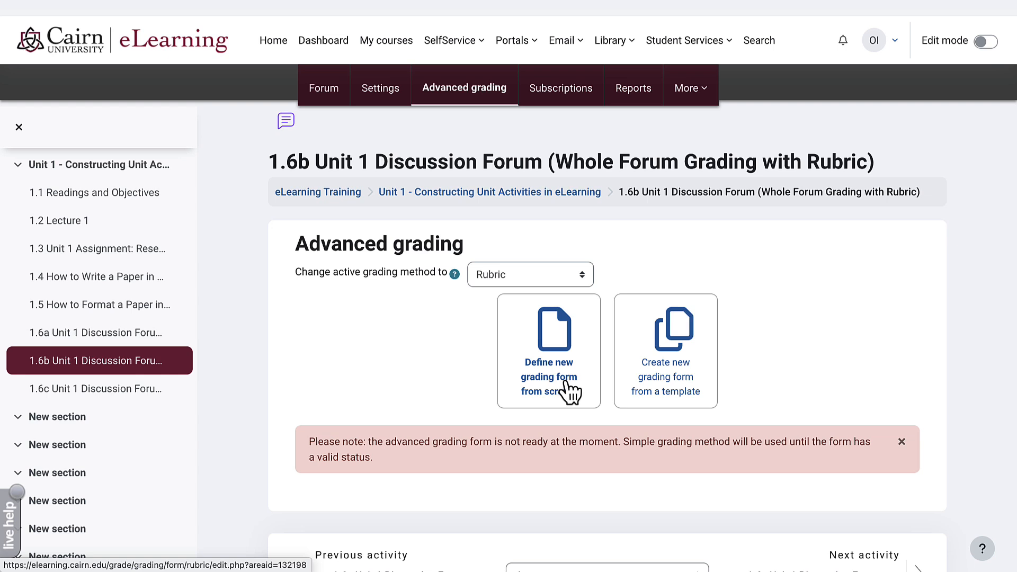
click(672, 392)
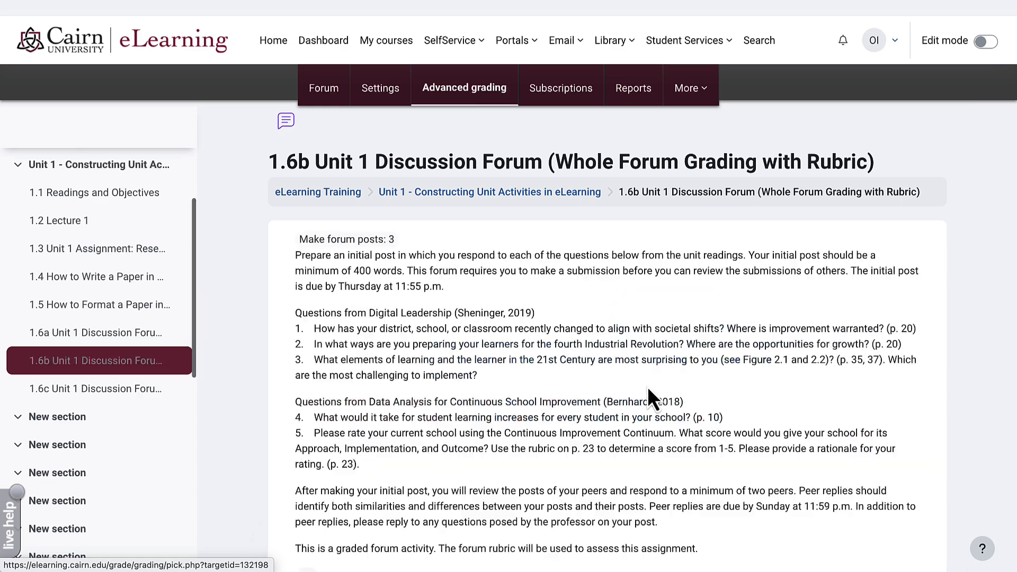
scroll(636, 395, down, 4)
scroll(635, 392, down, 5)
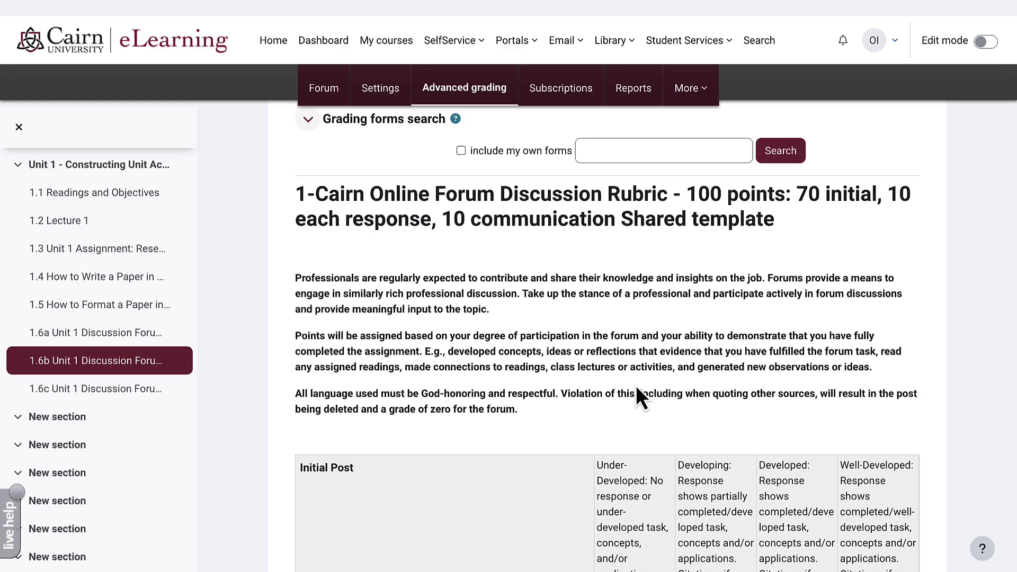
scroll(637, 388, down, 1)
scroll(637, 389, down, 1)
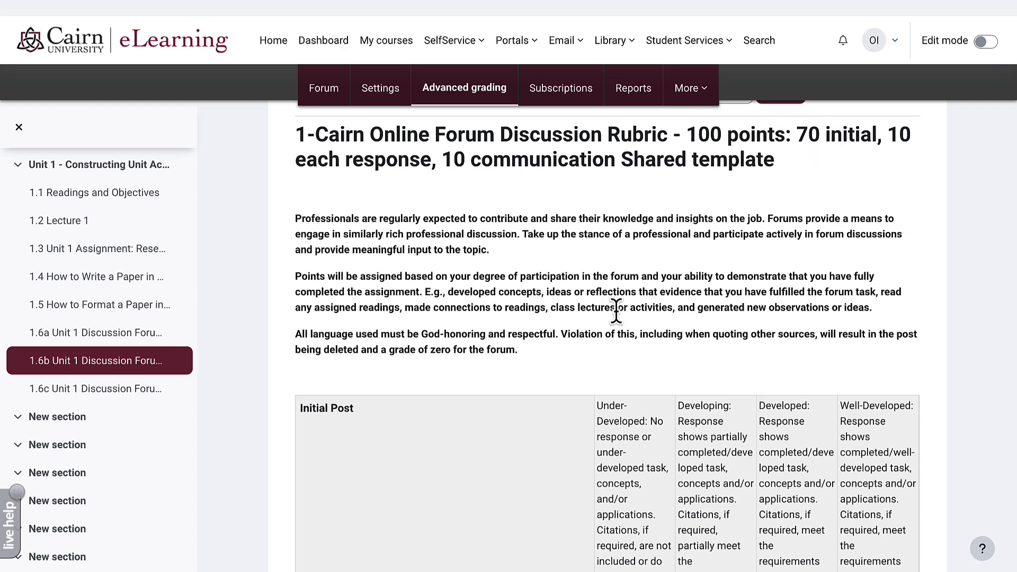
- Pick the '1-Cairn Online Forum Discussion Rubric - 100 points' template with Use this template
scroll(547, 344, down, 3)
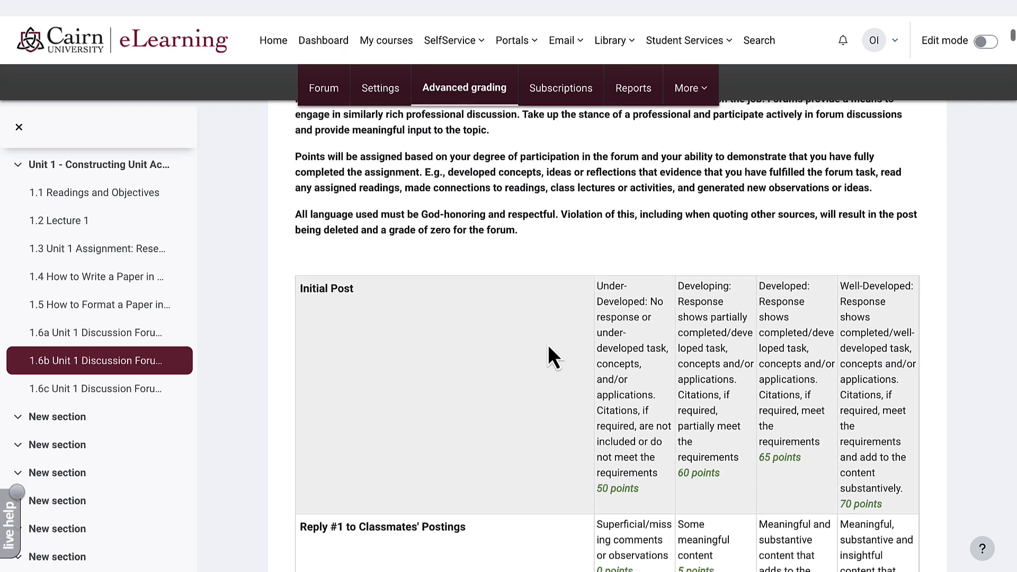
scroll(548, 345, down, 2)
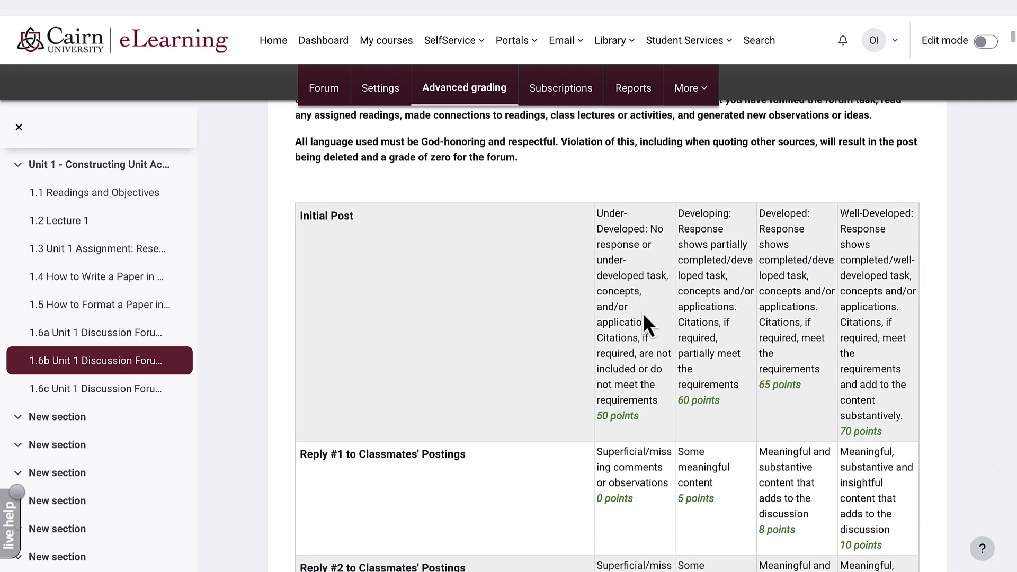
scroll(411, 267, down, 5)
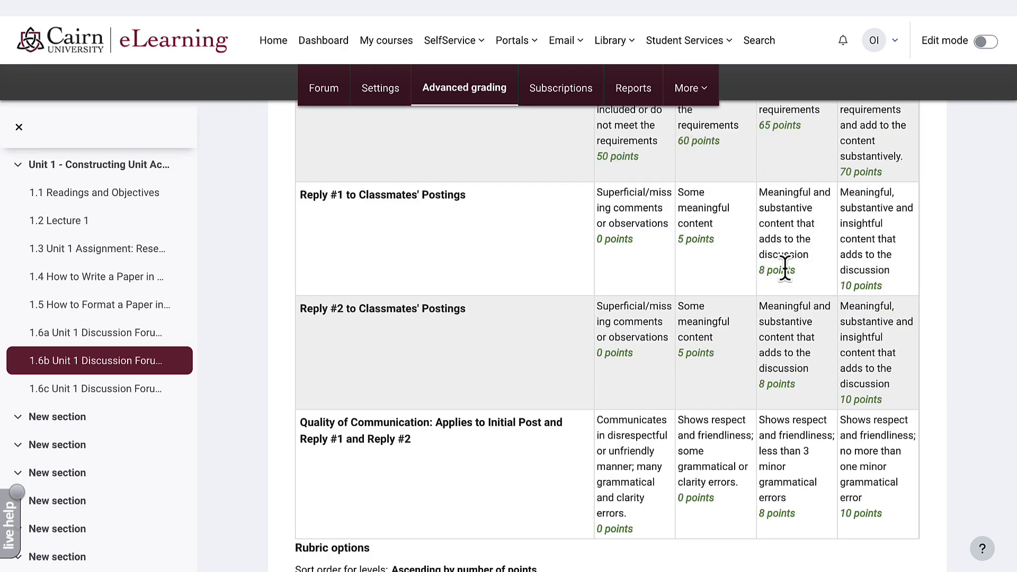
scroll(789, 276, down, 3)
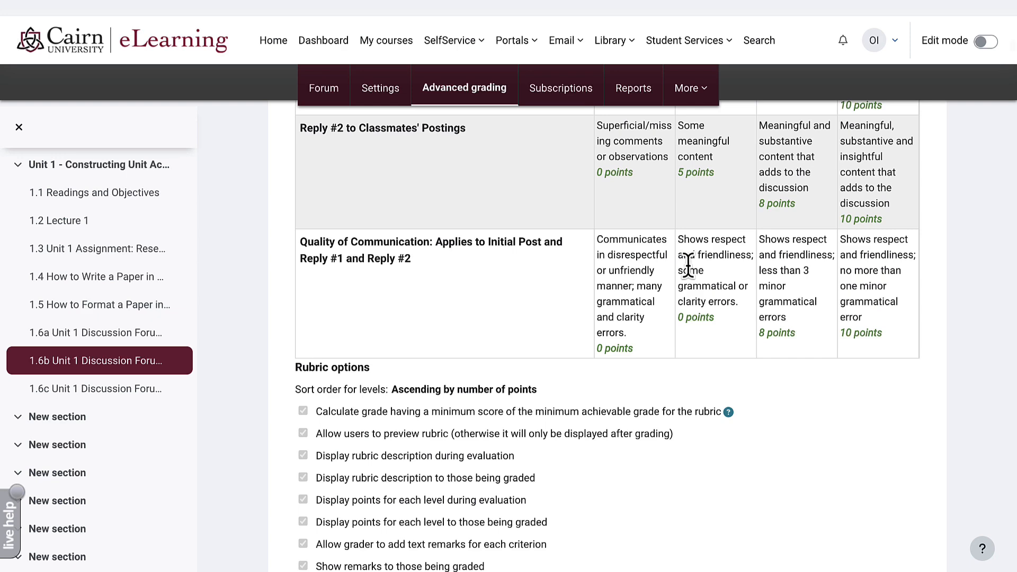
scroll(681, 275, down, 3)
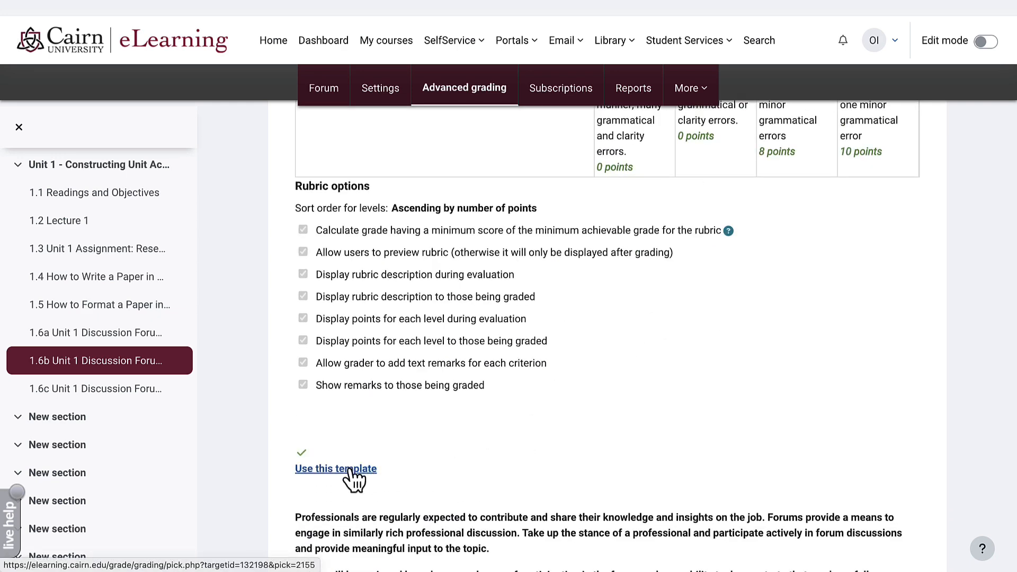
click(352, 469)
scroll(435, 485, down, 7)
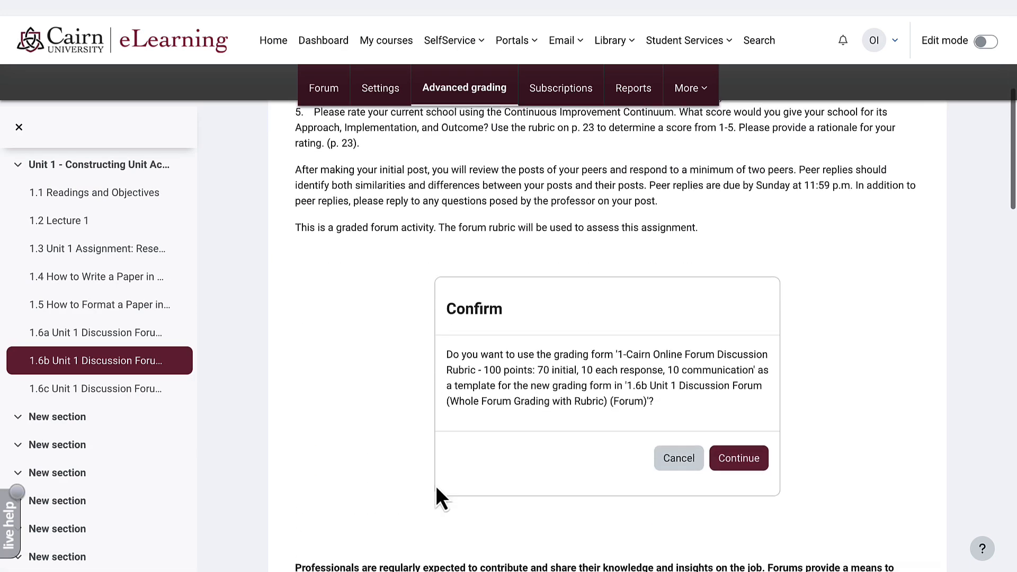
- Confirm copying the Cairn rubric template, then reopen the 1.6b forum from the eLearning Training course page
click(739, 375)
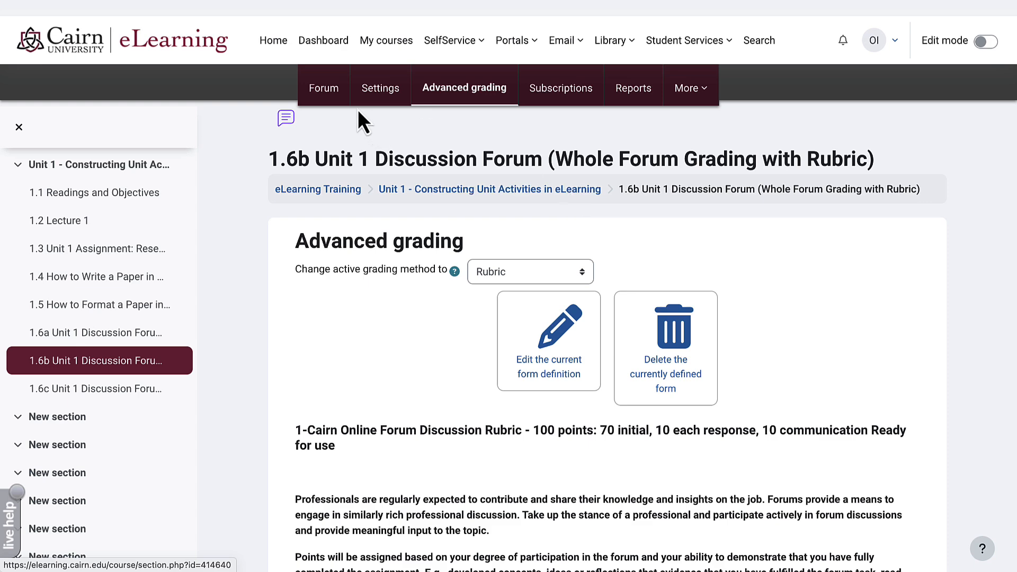
click(332, 99)
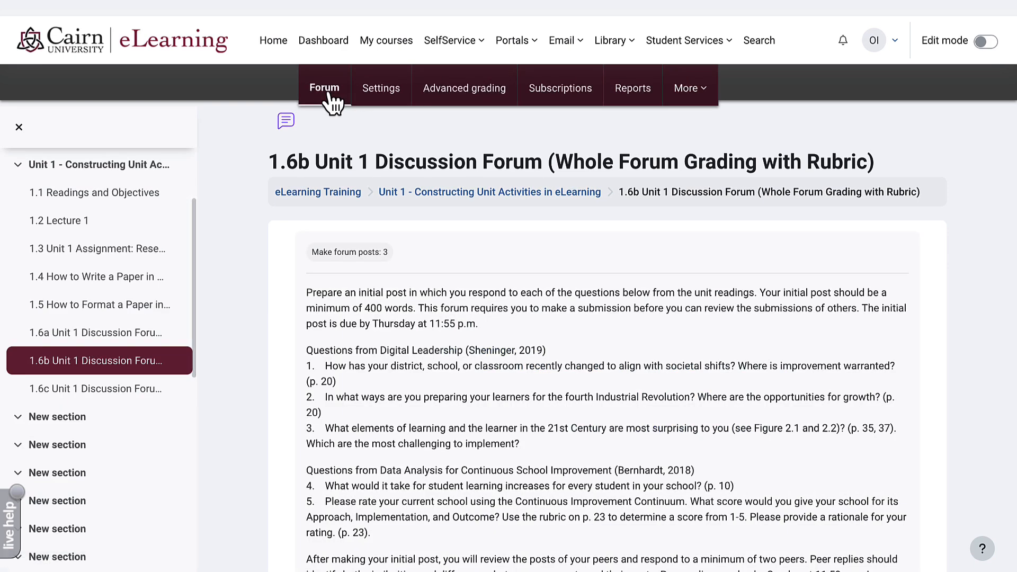
click(327, 194)
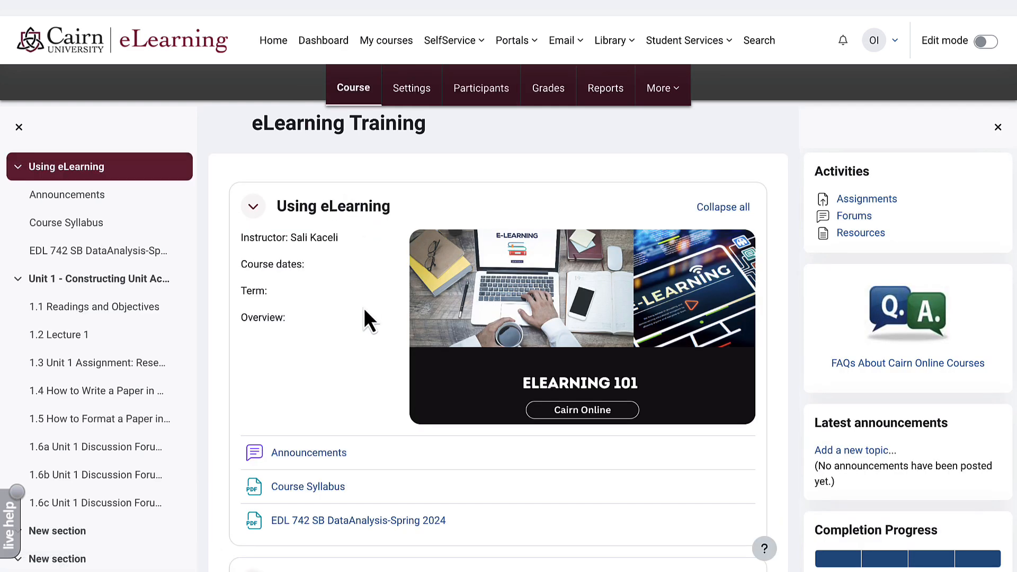
scroll(365, 312, down, 5)
scroll(364, 308, down, 1)
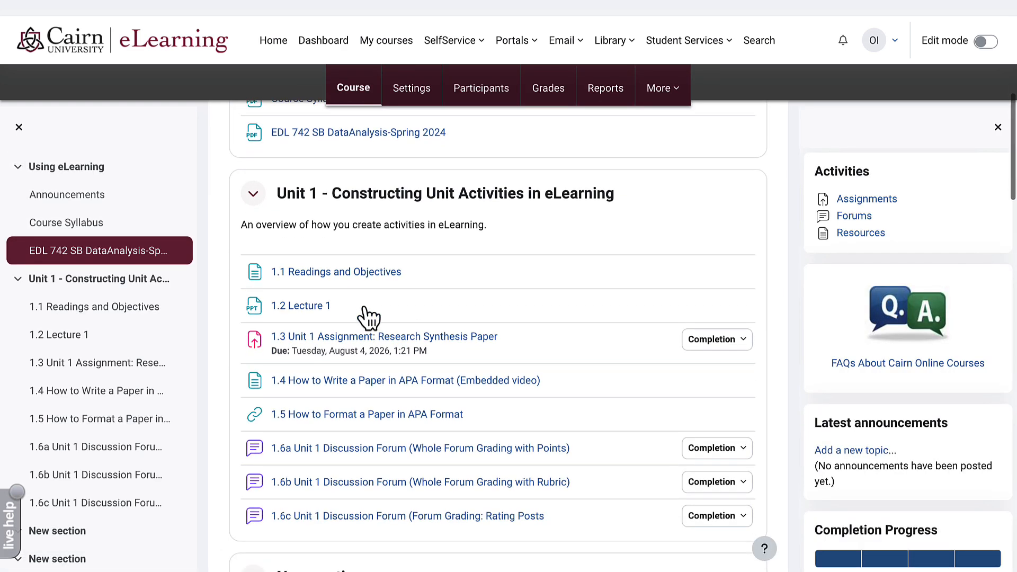
click(332, 493)
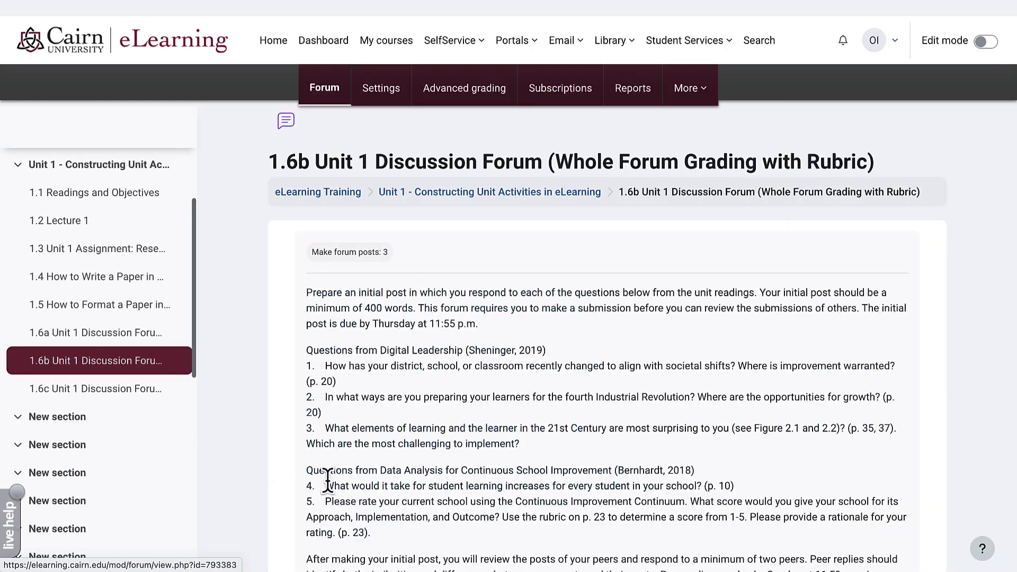
scroll(350, 476, down, 5)
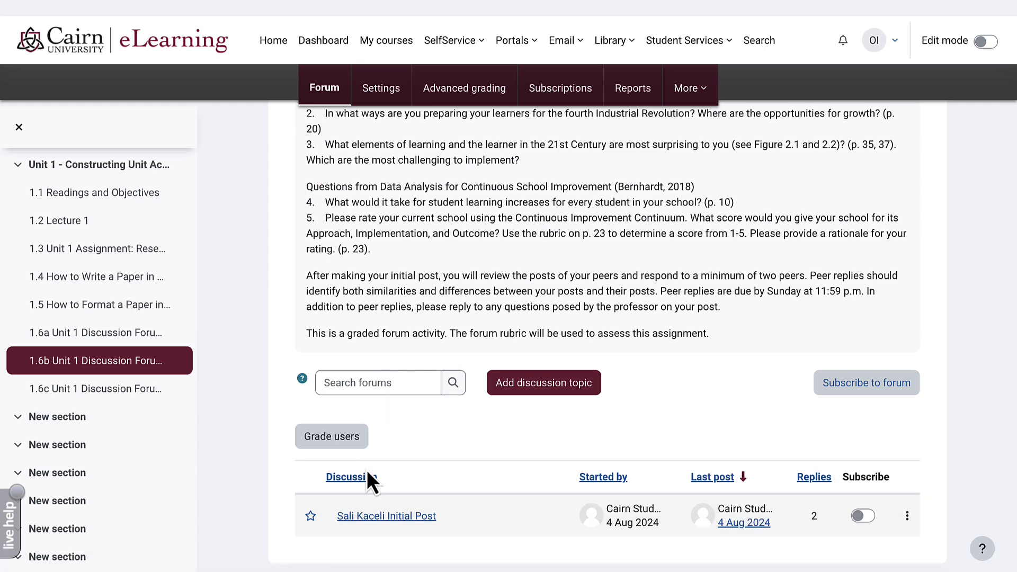
- Open the 1.6b grading view and mark the student's Initial Post criterion Well-Developed (70)
click(345, 442)
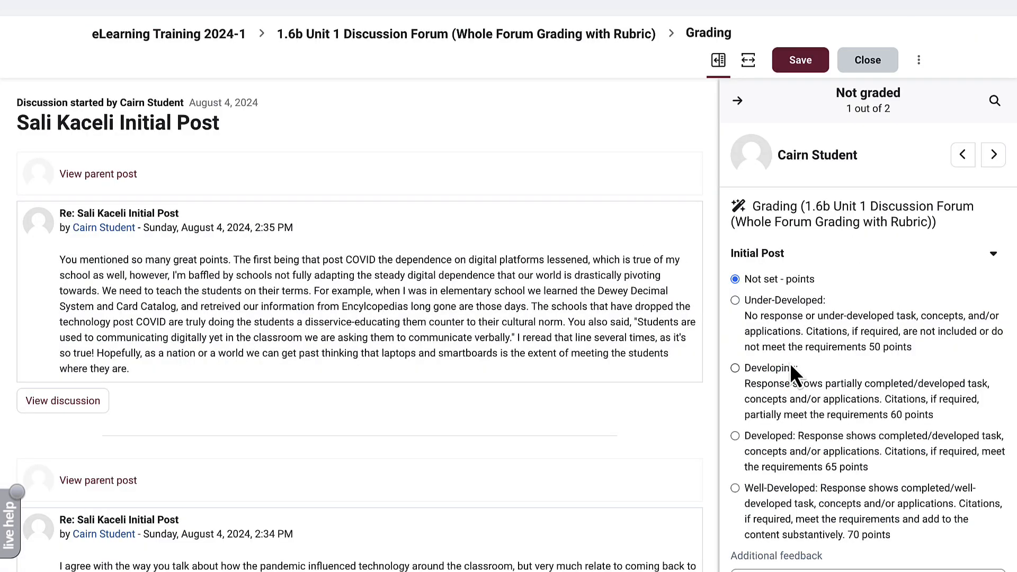
scroll(790, 363, down, 1)
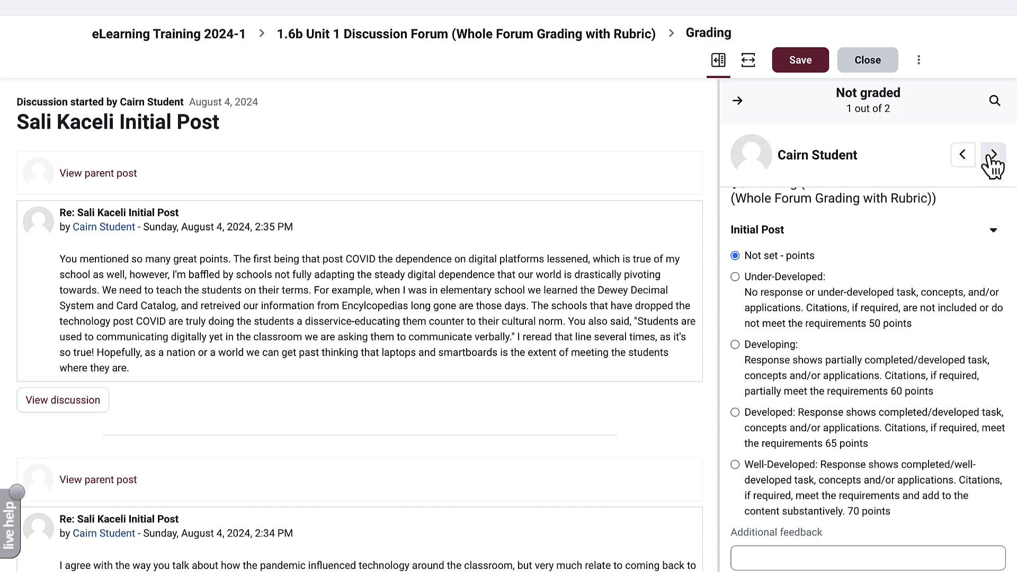
scroll(276, 323, down, 5)
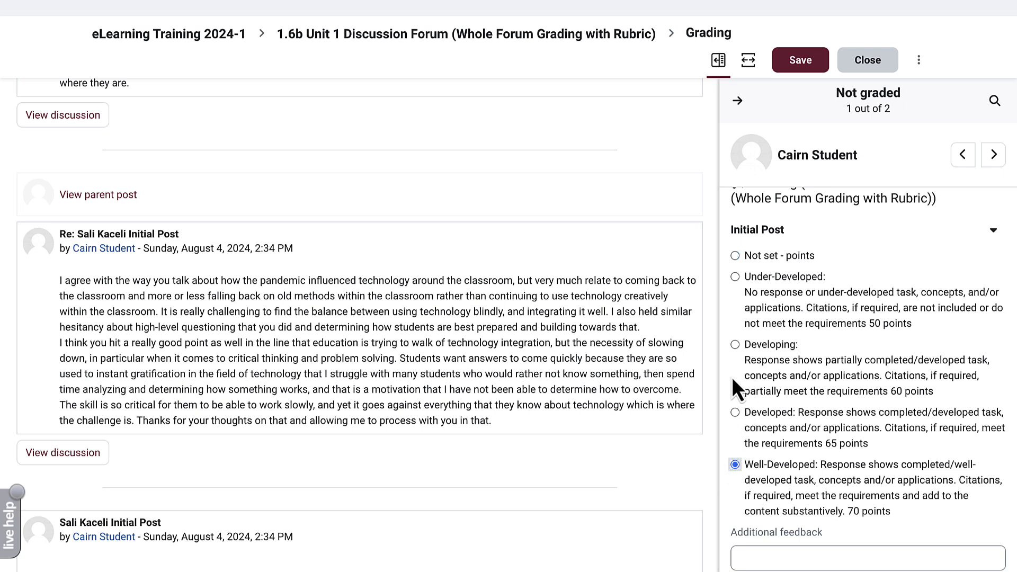
scroll(746, 385, down, 3)
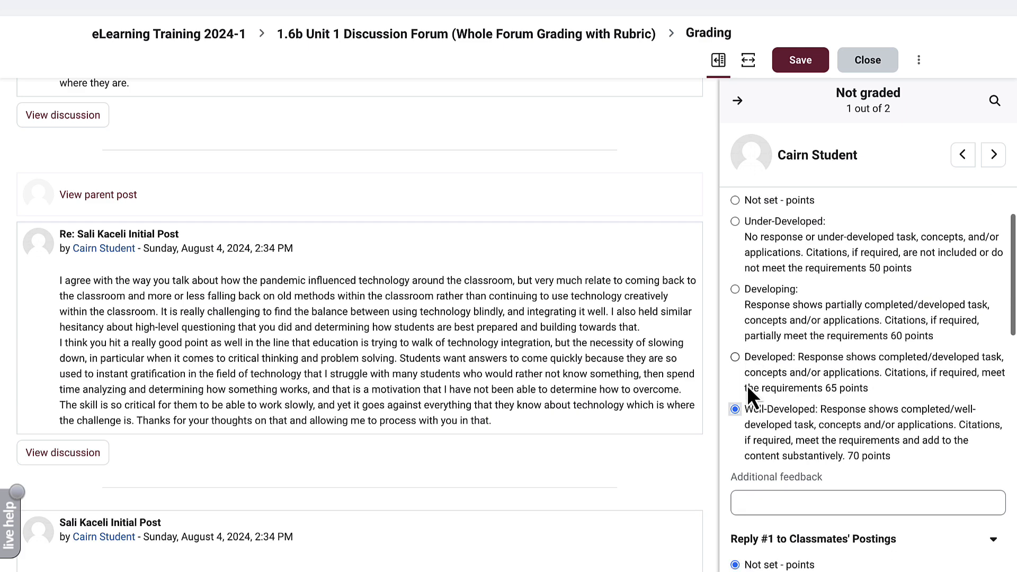
scroll(746, 385, down, 2)
click(749, 422)
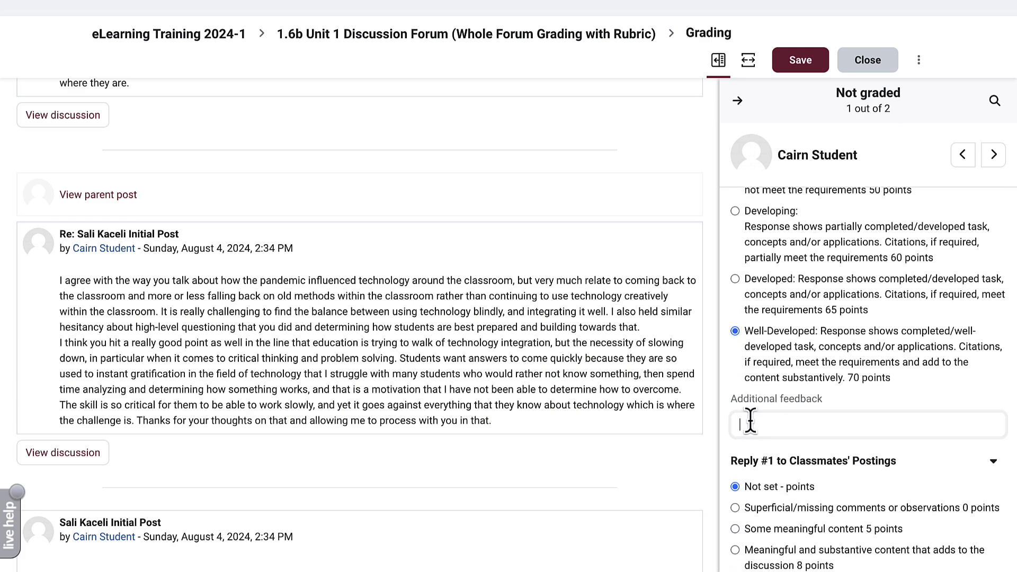
- Give Quality of Communication the 10-point level, save the grade, and advance to the next participant
scroll(751, 423, down, 4)
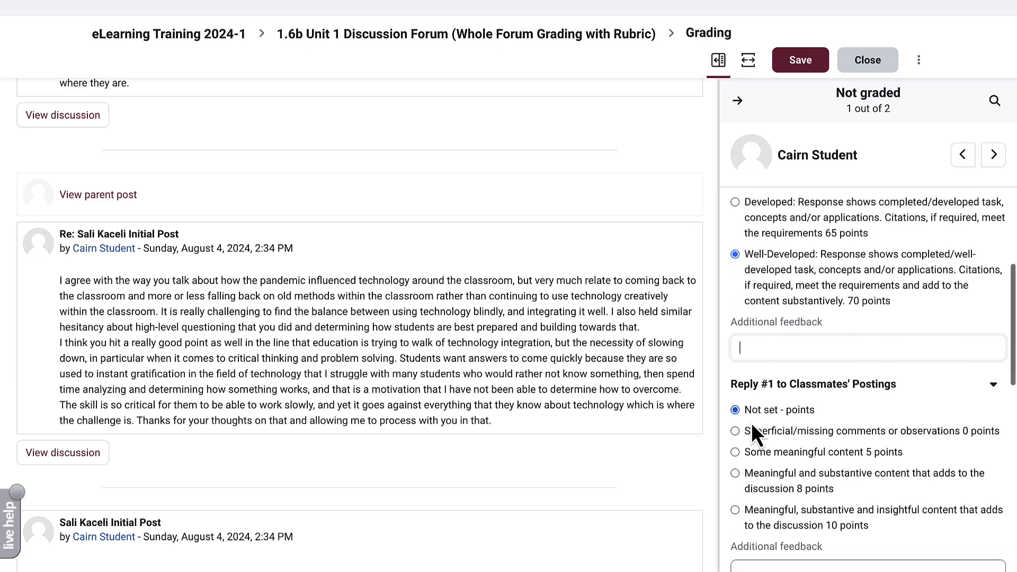
scroll(751, 422, down, 4)
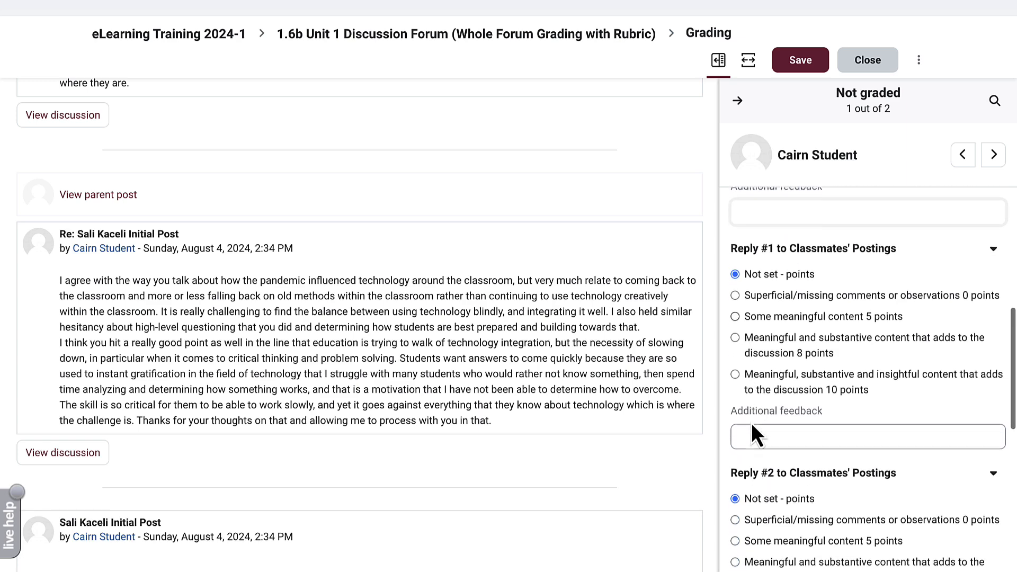
scroll(408, 332, up, 2)
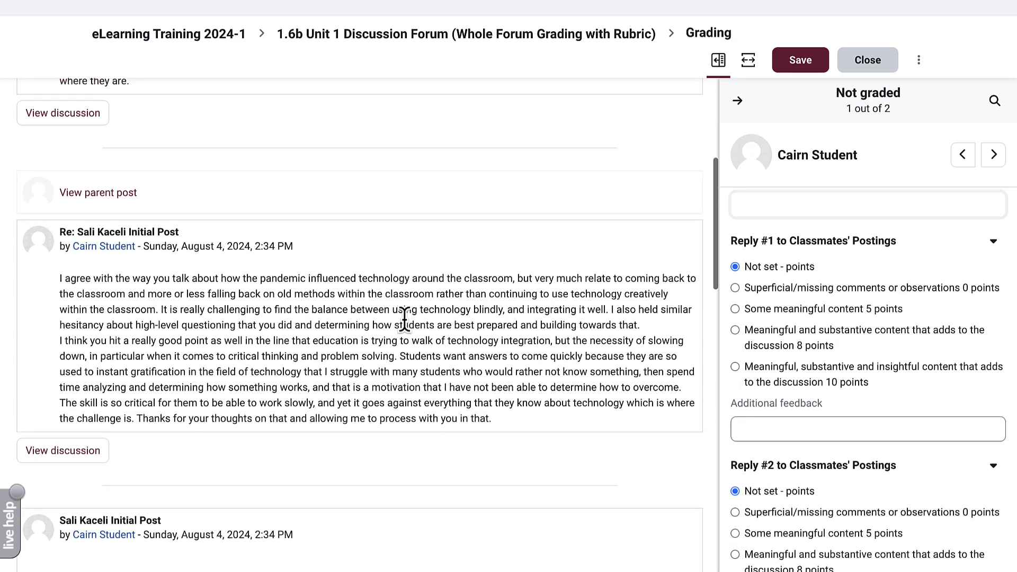
scroll(405, 324, up, 4)
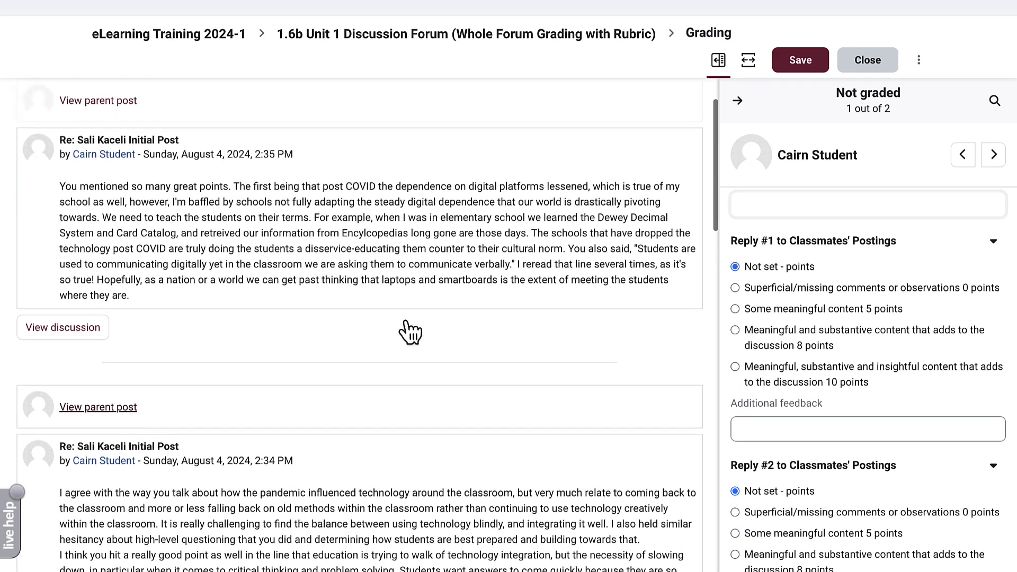
scroll(789, 513, down, 5)
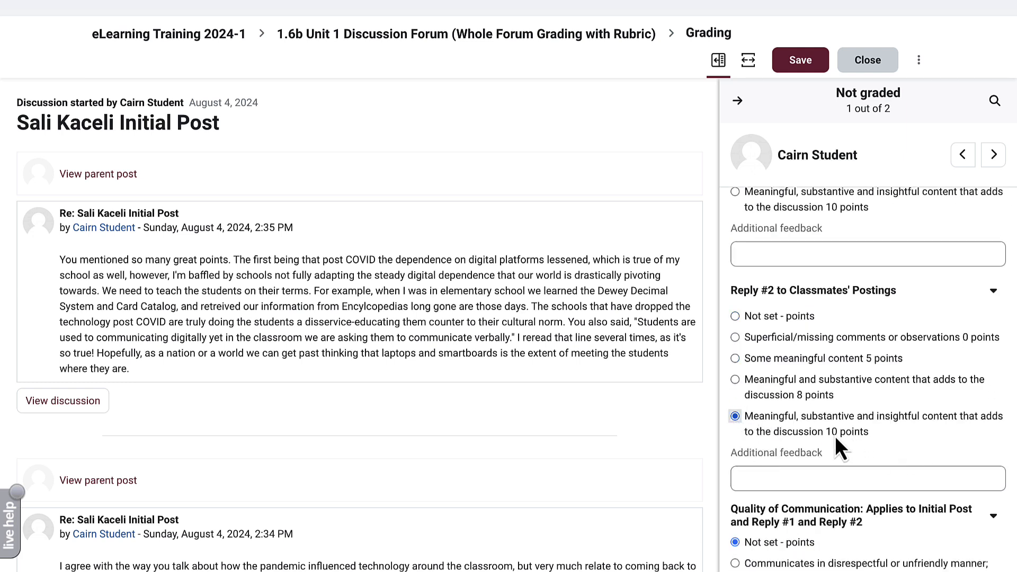
scroll(807, 438, down, 5)
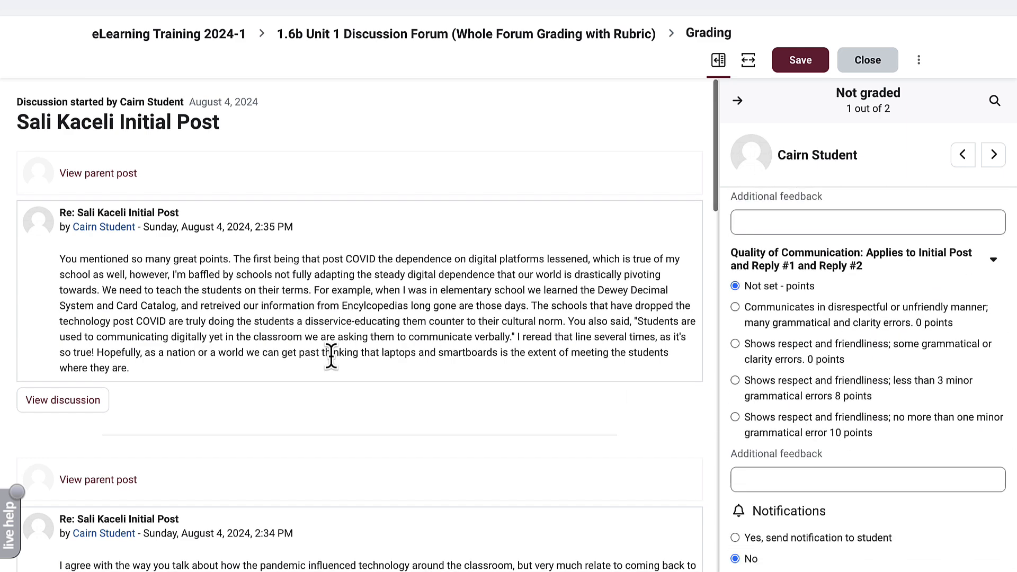
scroll(330, 358, down, 1)
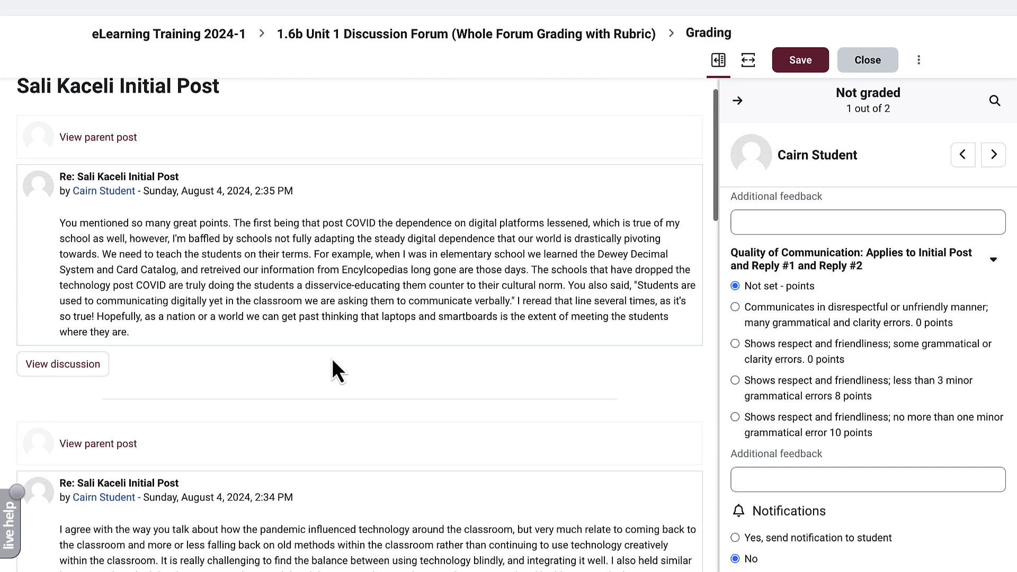
scroll(332, 366, down, 3)
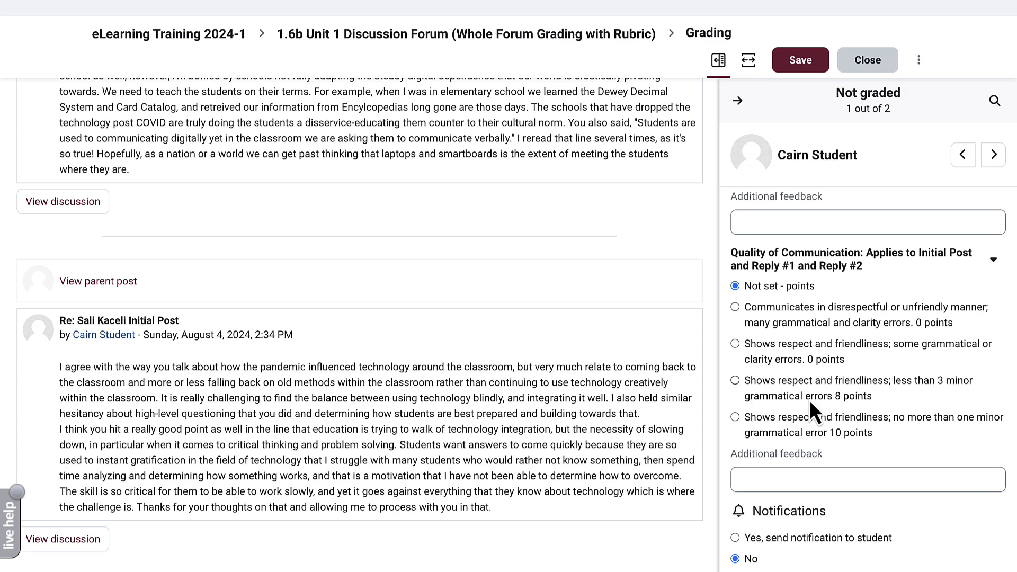
click(810, 413)
scroll(783, 343, up, 10)
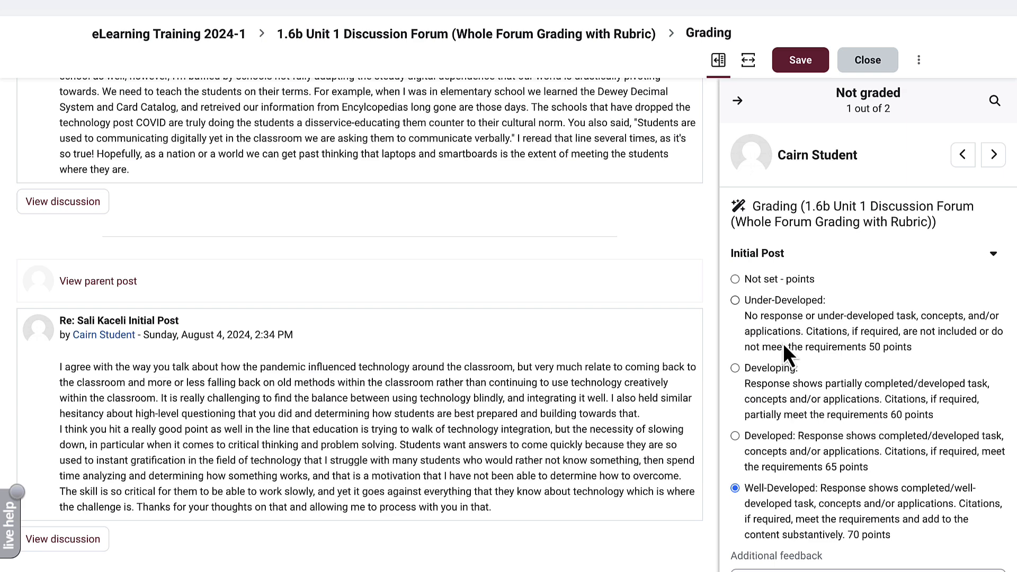
click(805, 69)
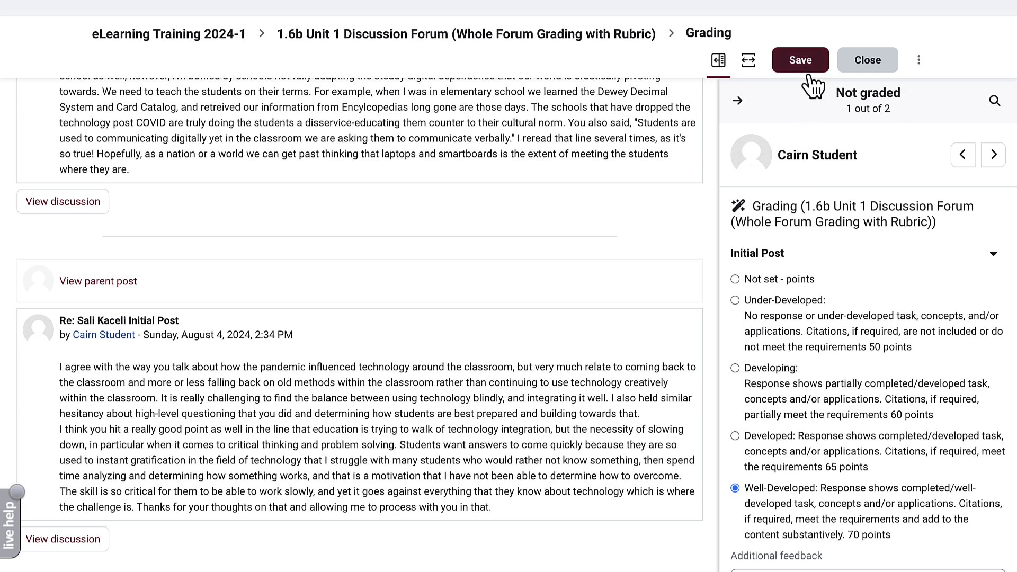
click(994, 155)
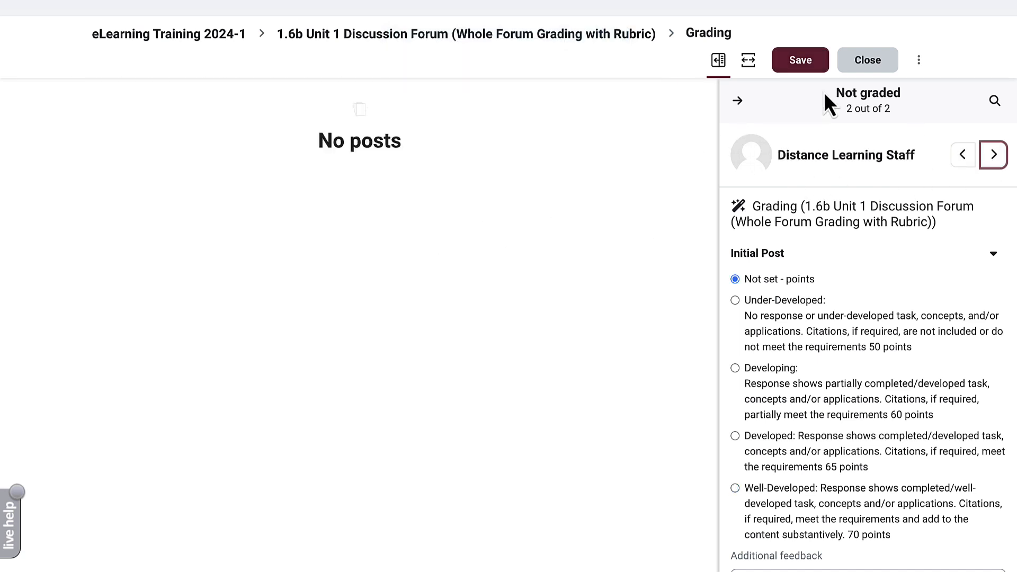
- Close grading and return to the eLearning Training course page
click(864, 65)
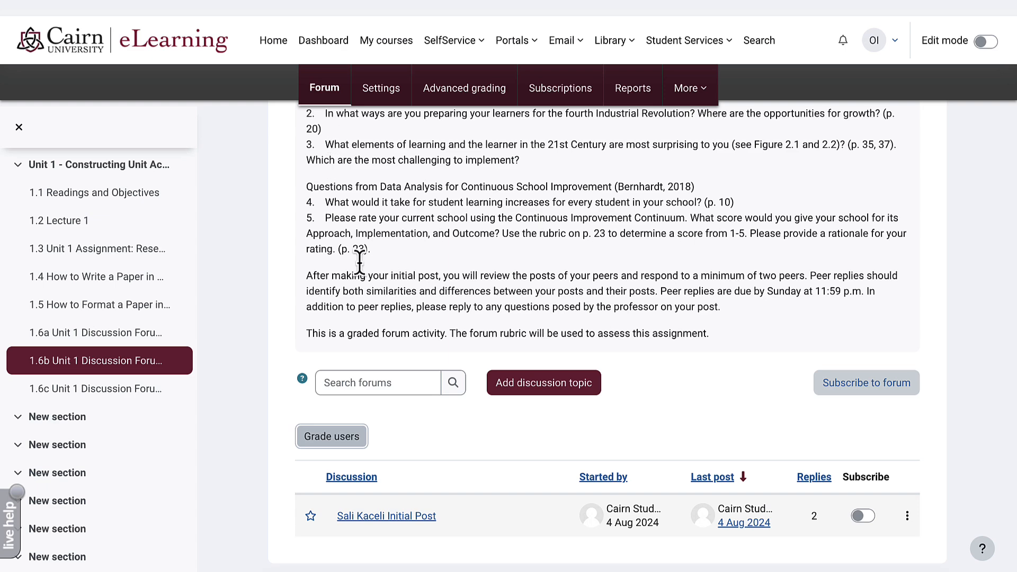
scroll(415, 327, down, 3)
scroll(414, 327, up, 8)
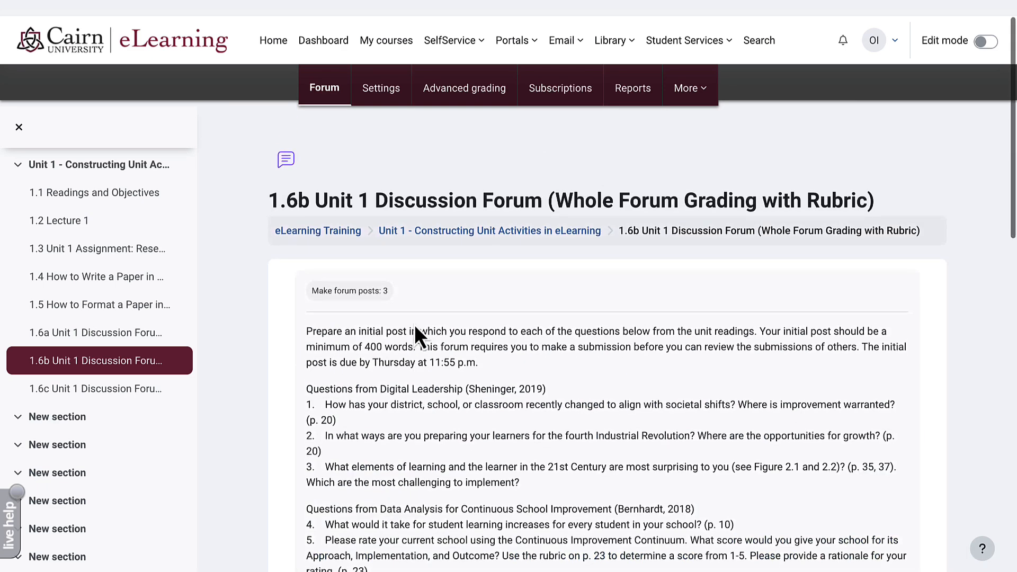
scroll(415, 324, down, 1)
click(340, 193)
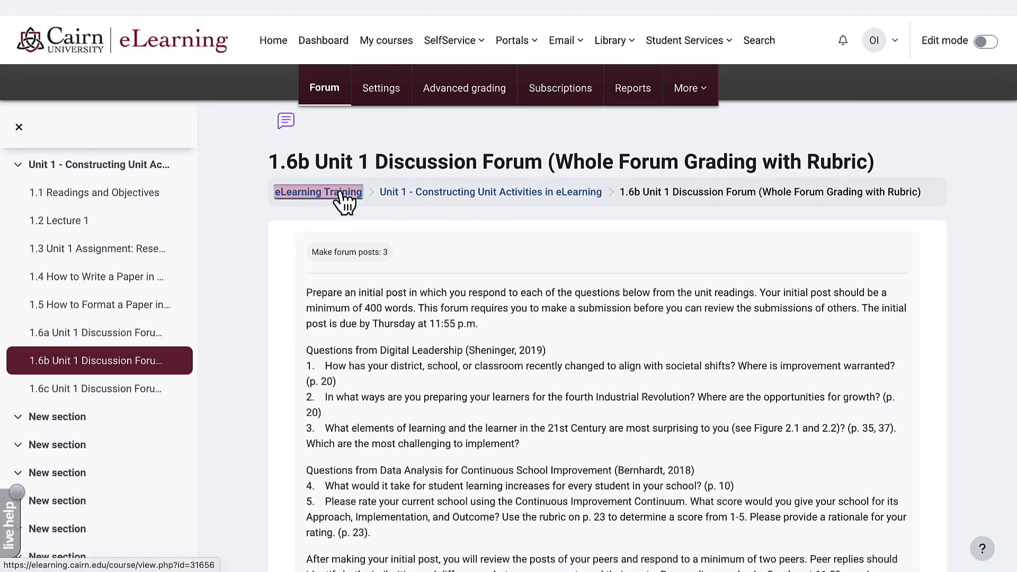
- In the Grader report, highlight the student's 1.6b forum grade of 90.00 (A-)
click(548, 92)
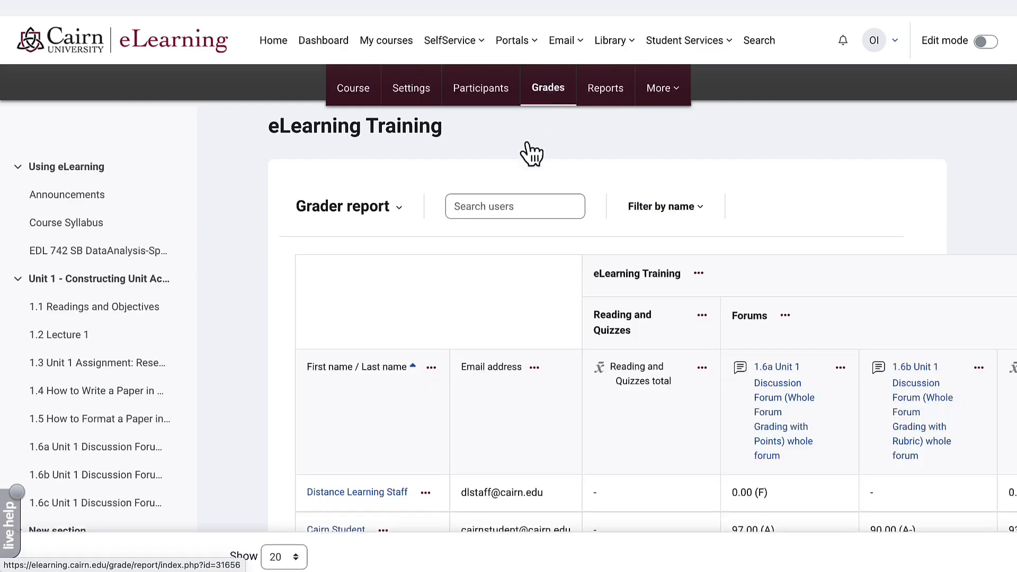
scroll(464, 358, down, 1)
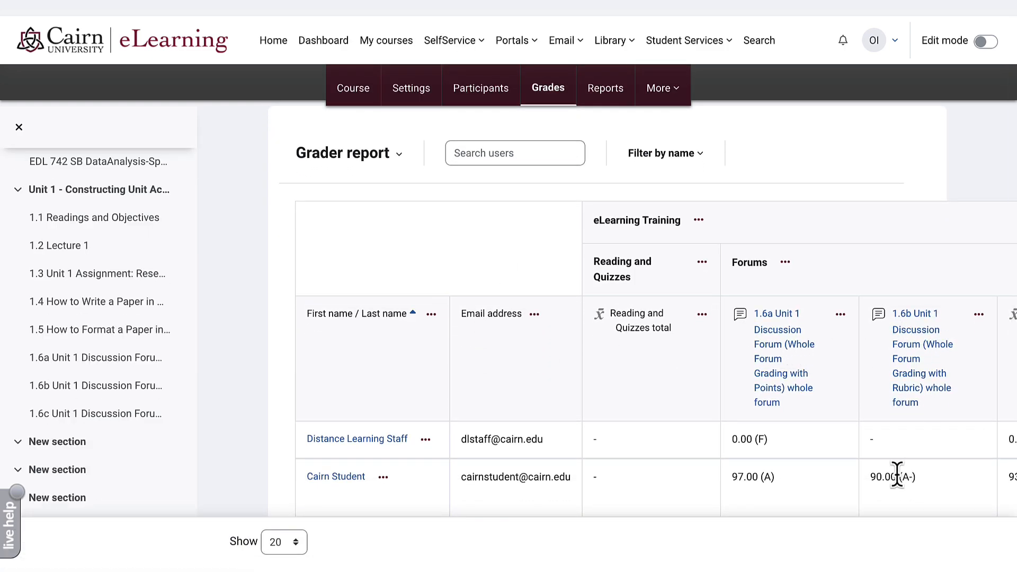
drag(917, 479, 868, 480)
scroll(430, 172, down, 3)
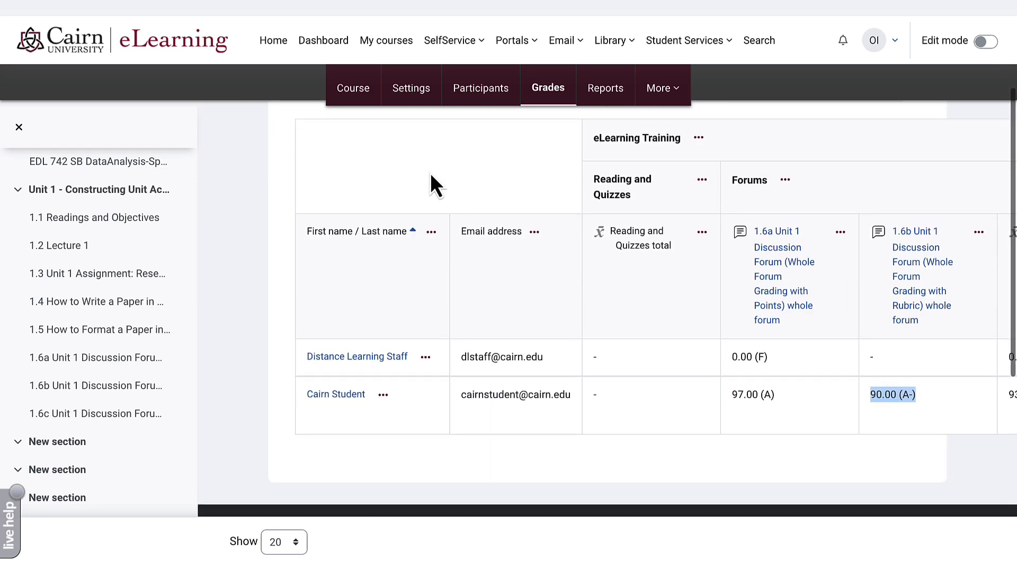
scroll(430, 173, up, 3)
- Return to the course page and open the 1.6c Unit 1 Discussion Forum (Rating Posts)
click(352, 89)
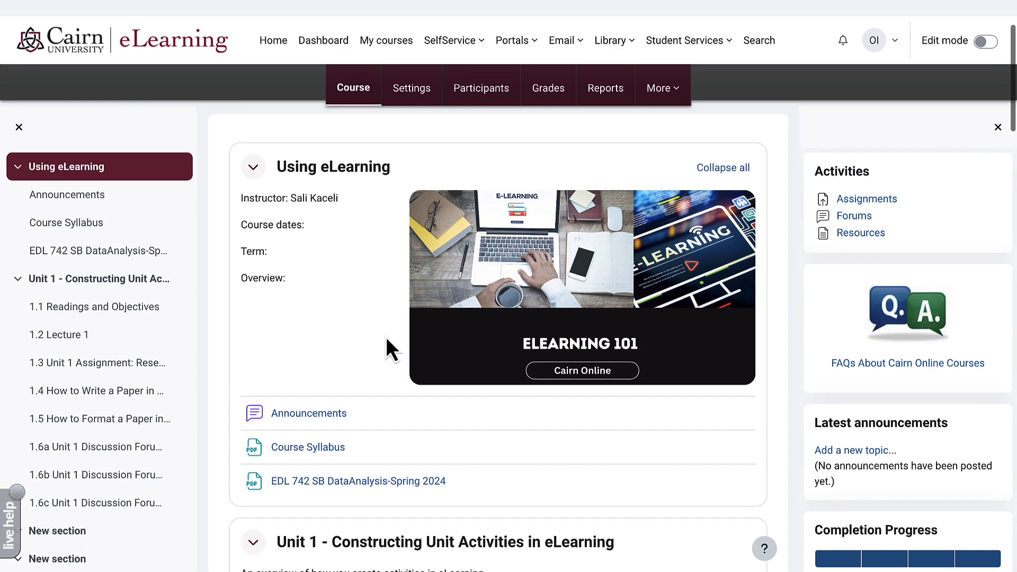
scroll(386, 339, down, 3)
scroll(386, 339, down, 1)
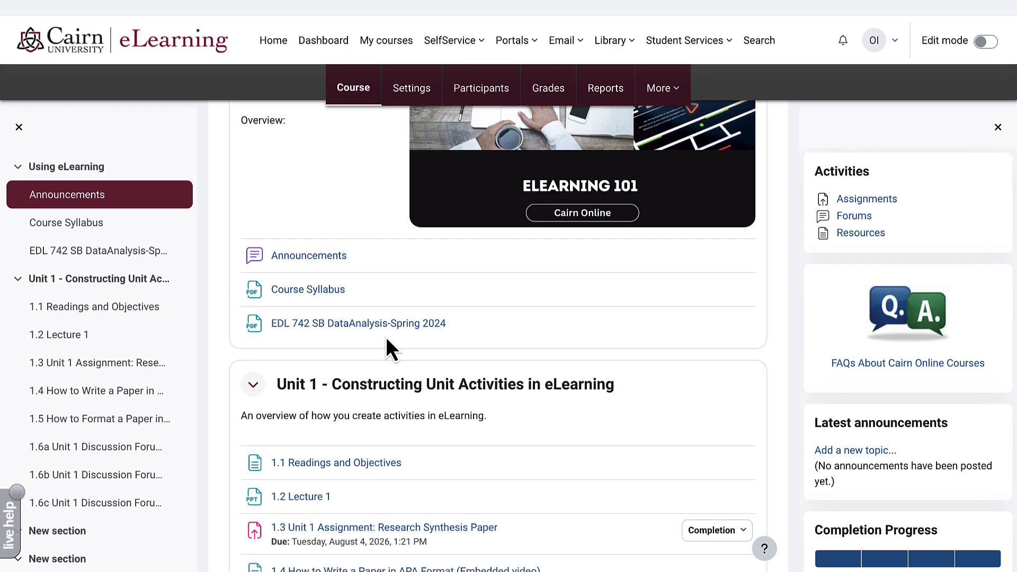
scroll(385, 337, down, 8)
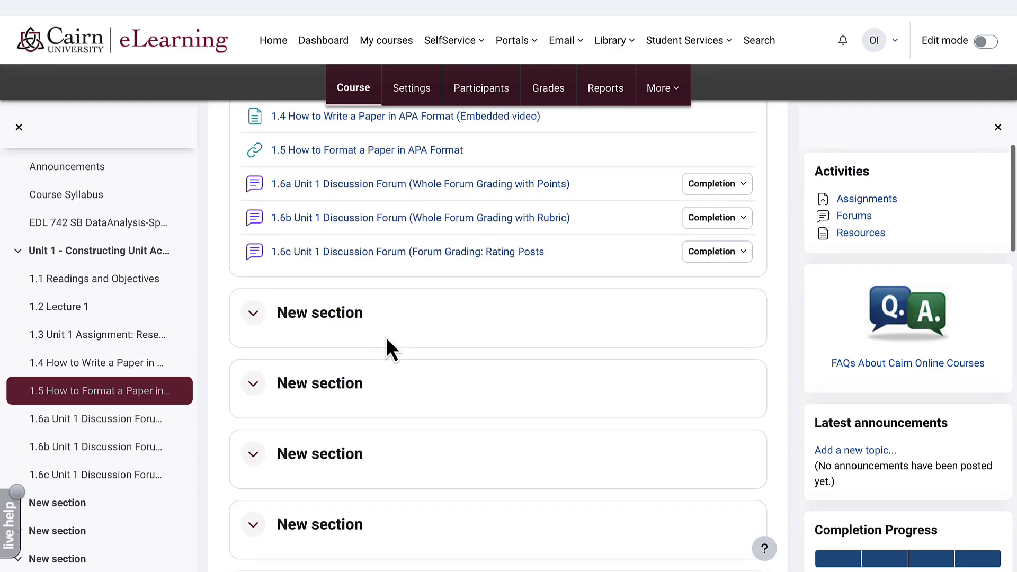
scroll(392, 335, up, 1)
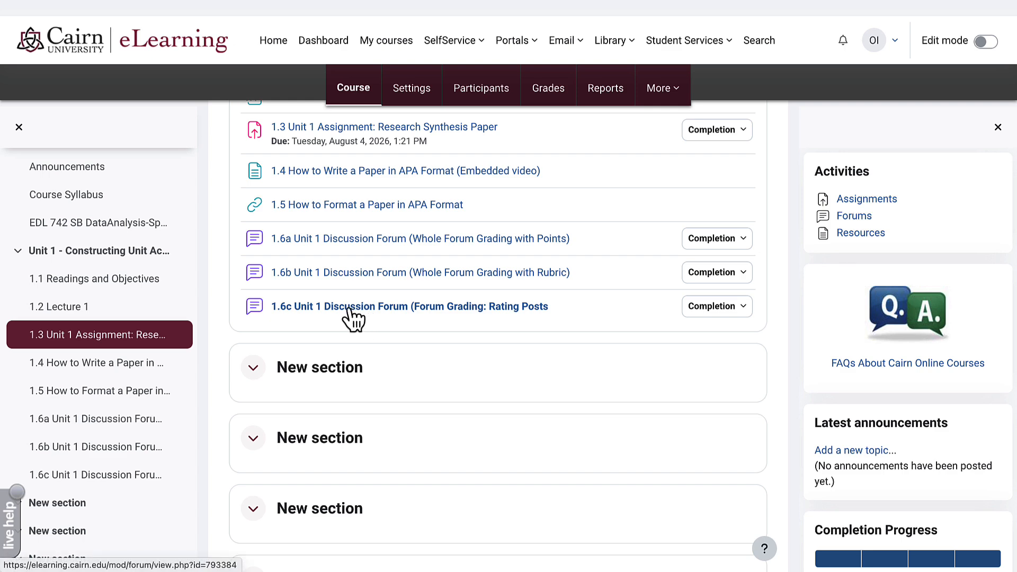
click(392, 307)
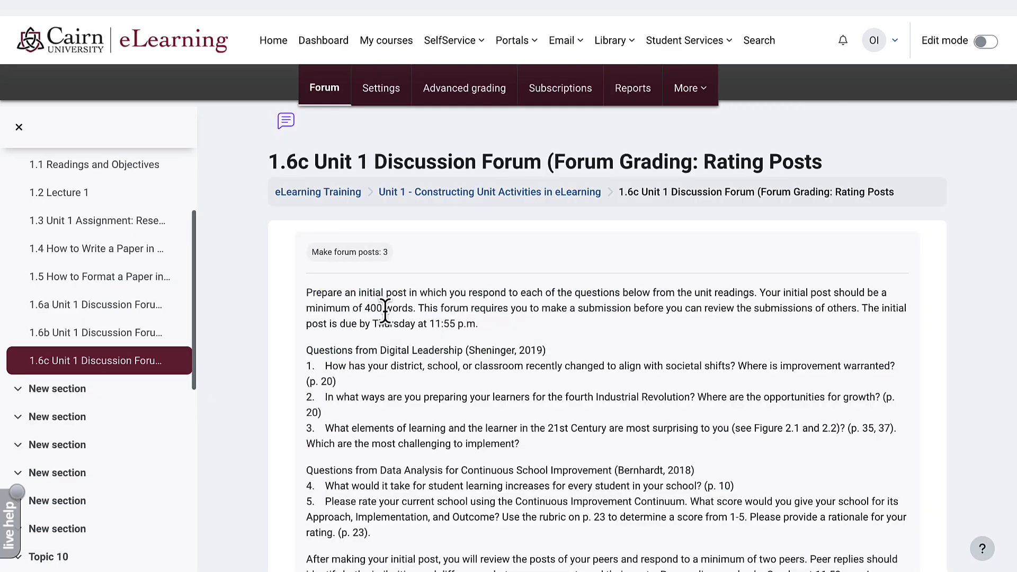
scroll(536, 328, down, 5)
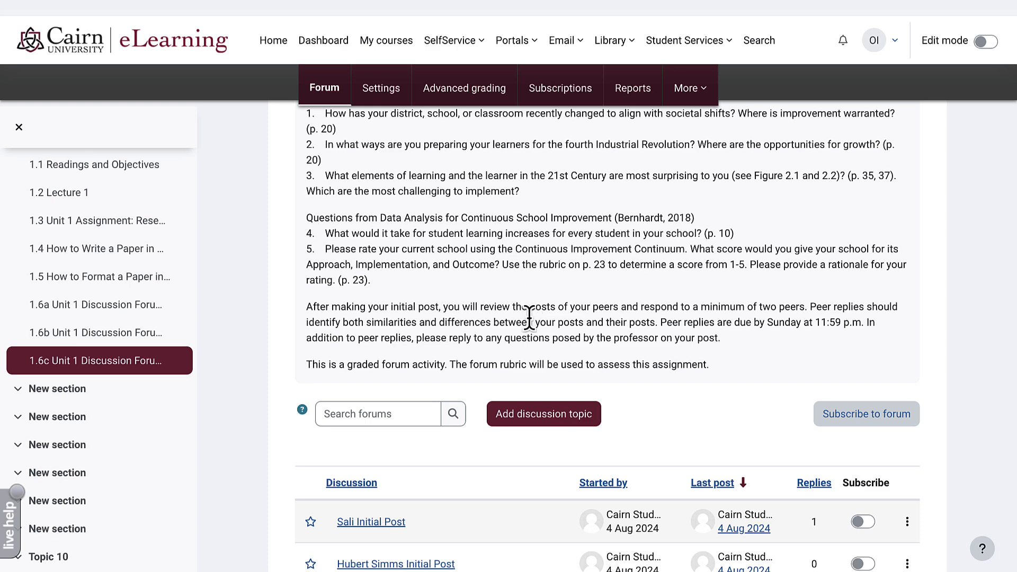
scroll(526, 317, up, 5)
- Open the 1.6c forum's settings and expand Whole forum grading, leaving it off
click(397, 101)
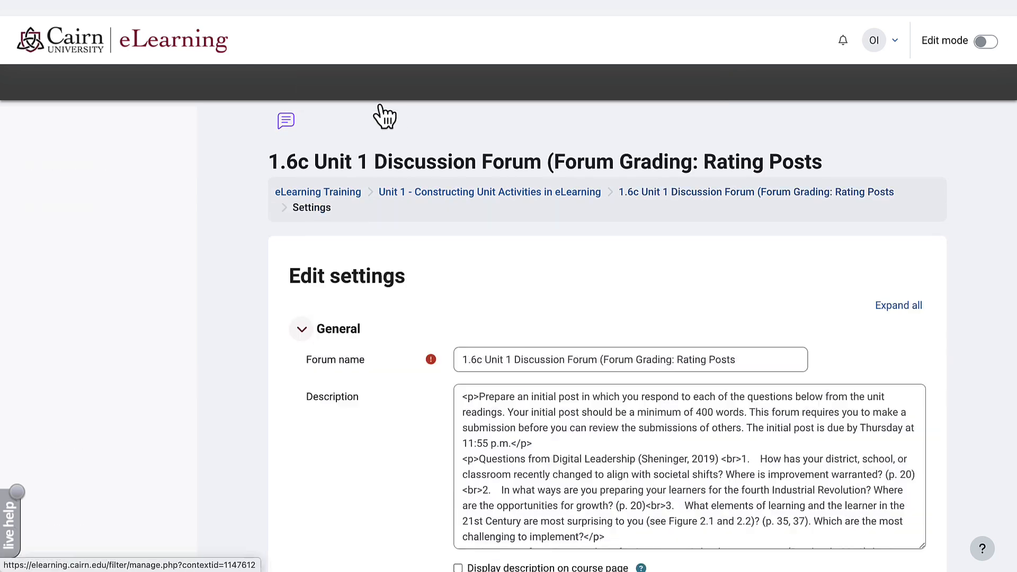
scroll(713, 395, down, 1)
scroll(713, 394, down, 2)
scroll(398, 420, down, 7)
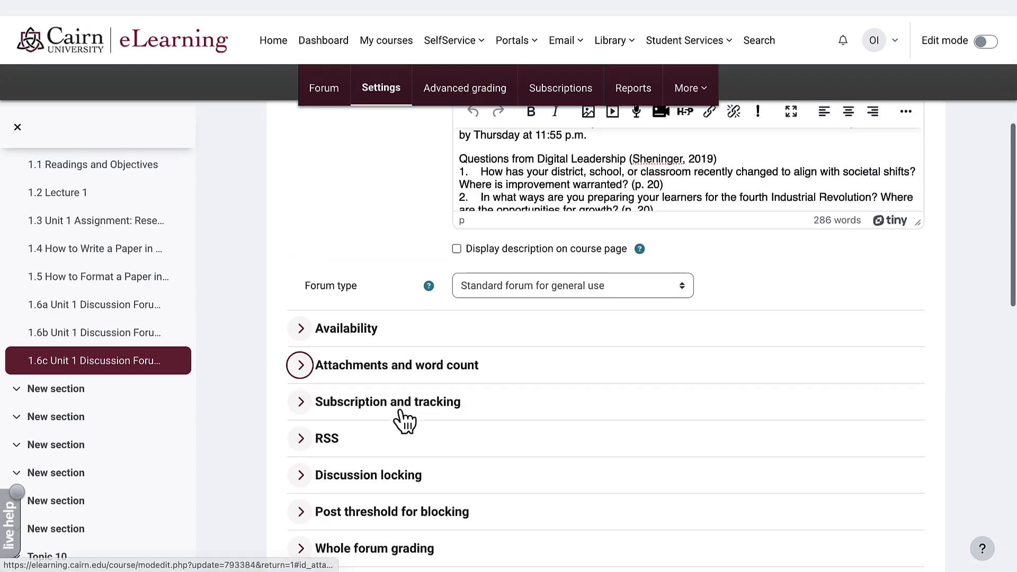
scroll(405, 421, down, 1)
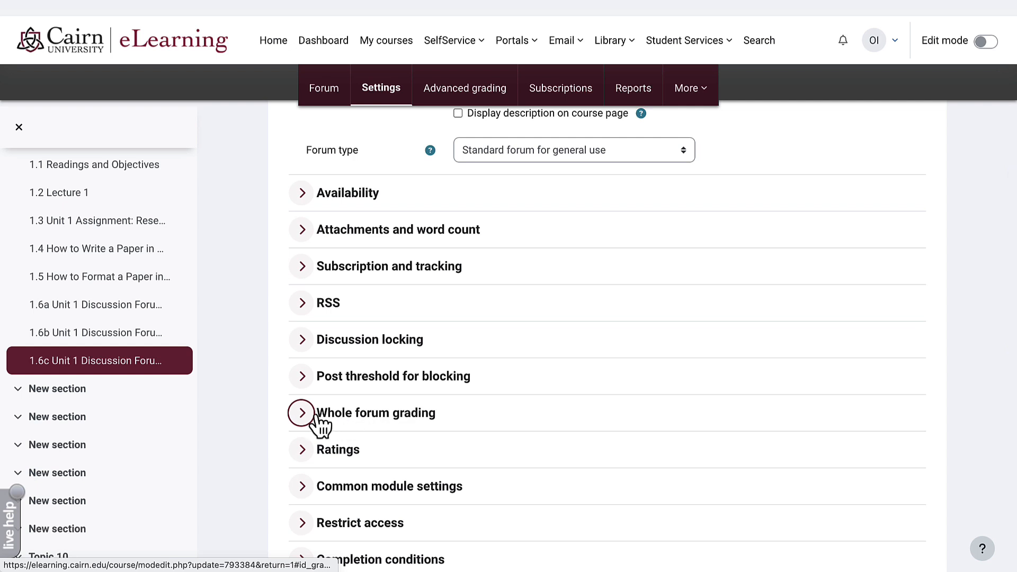
click(302, 418)
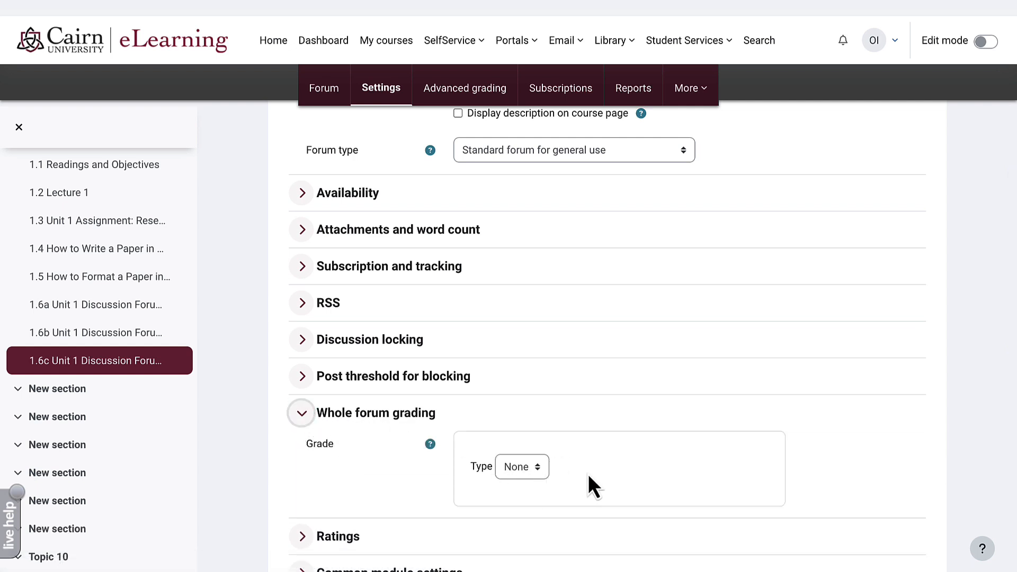
scroll(590, 482, down, 2)
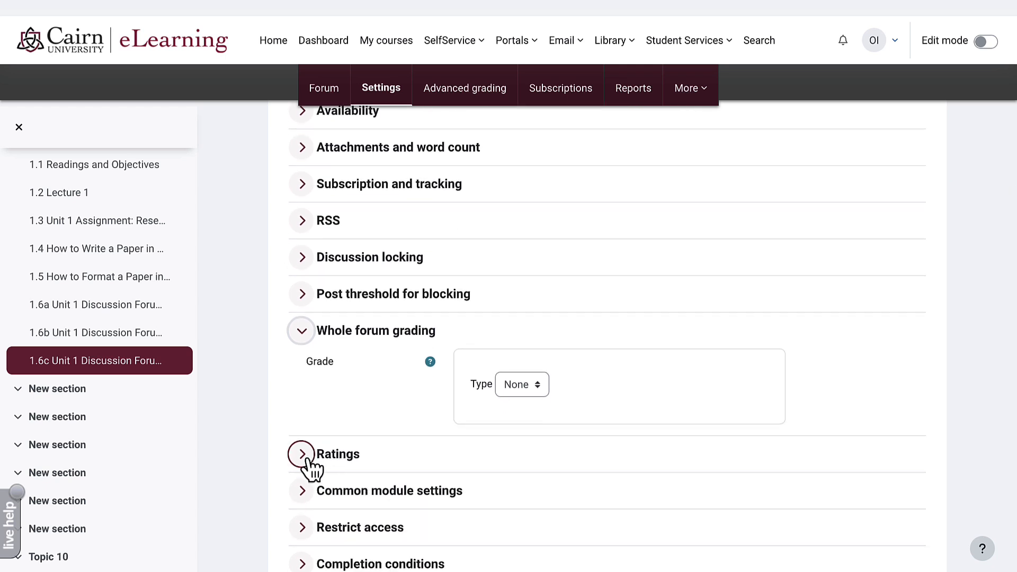
- Keep Ratings at Sum of ratings with a 100-point scale, then Save and display
click(306, 460)
scroll(388, 436, down, 1)
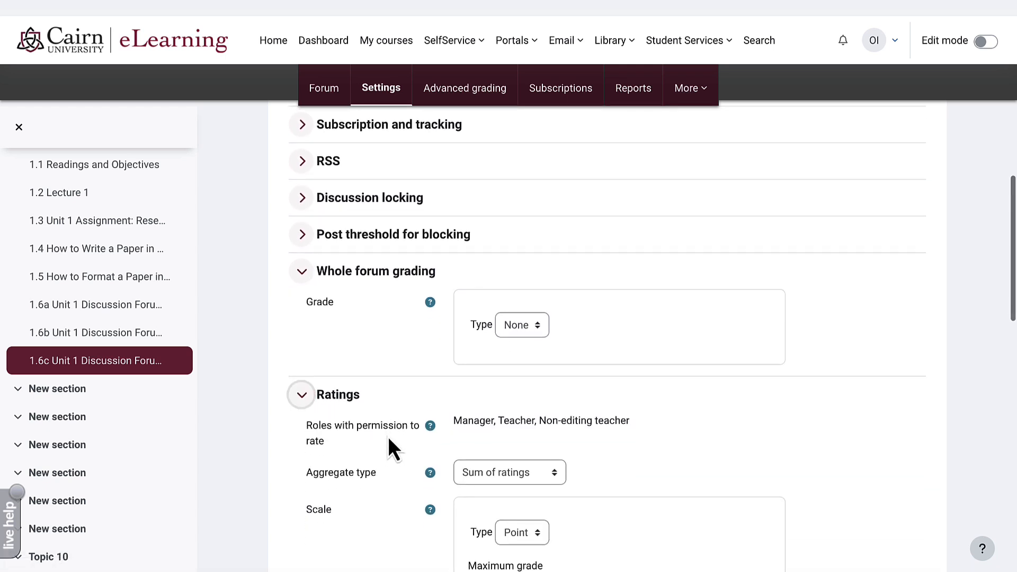
click(516, 476)
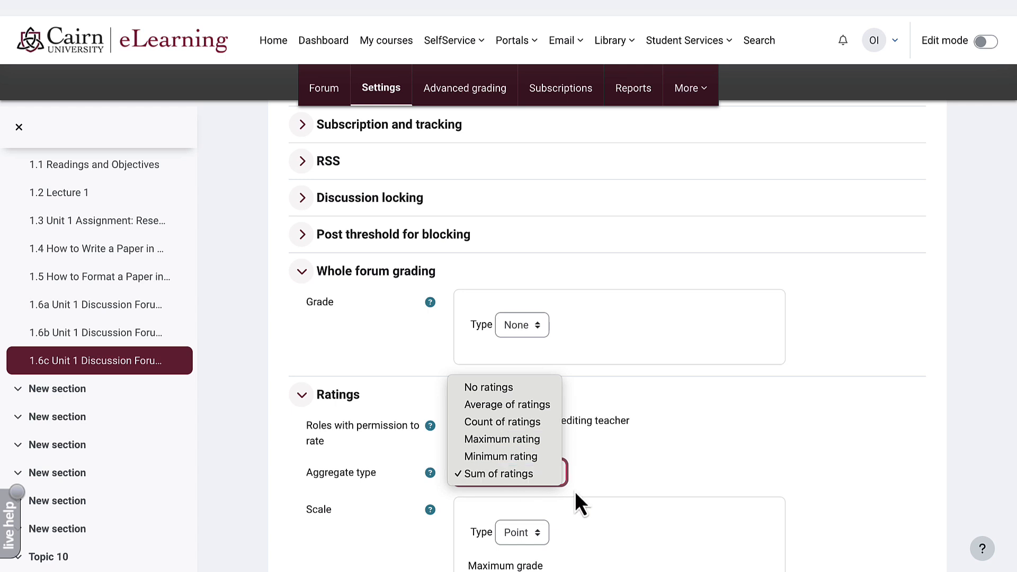
click(529, 480)
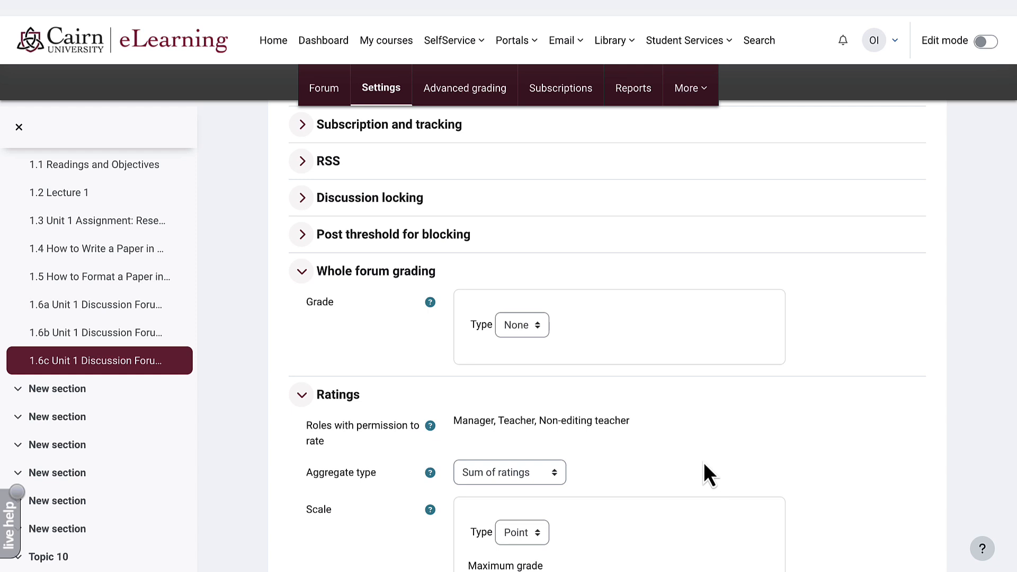
scroll(549, 518, down, 1)
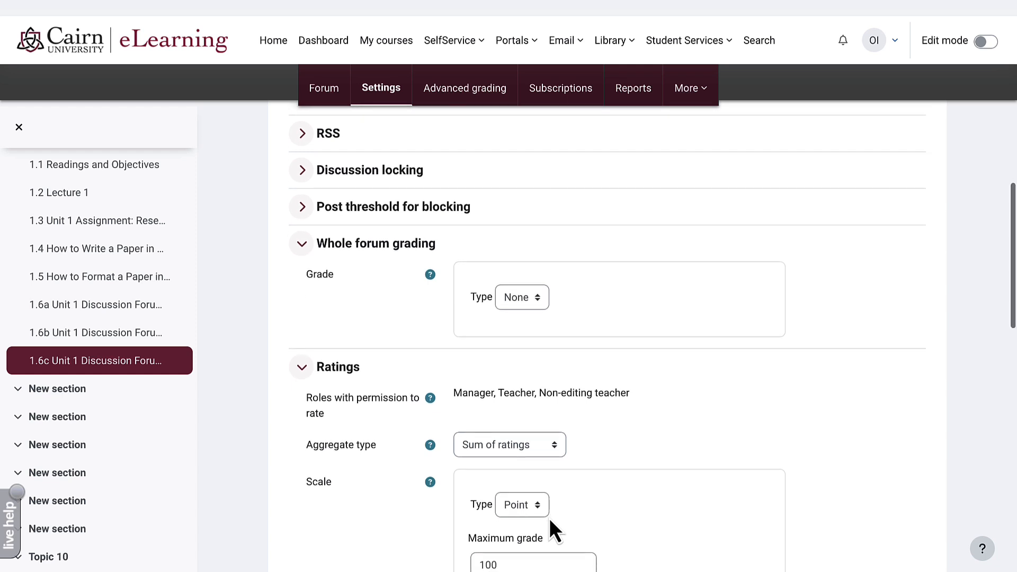
scroll(549, 518, down, 2)
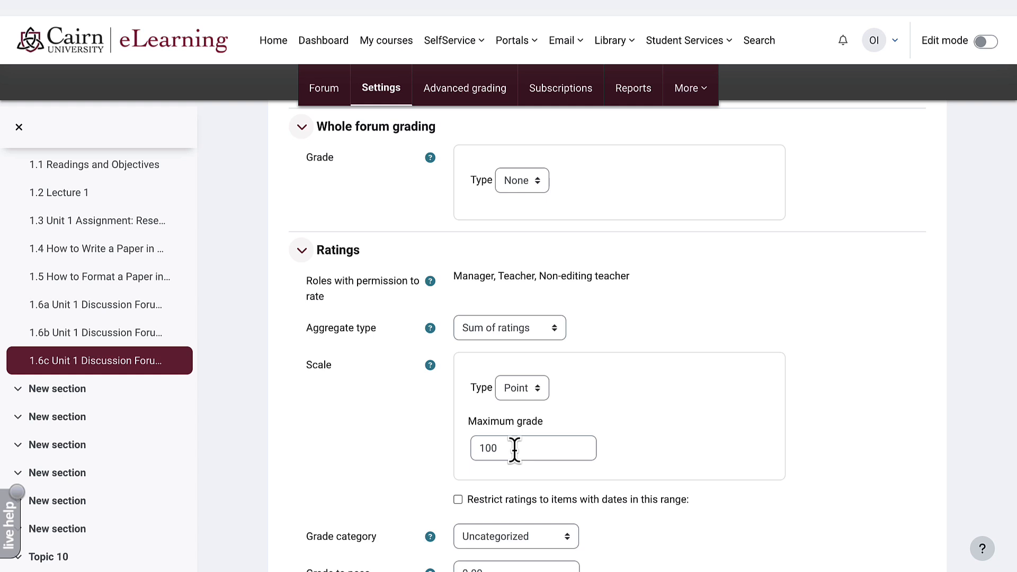
scroll(514, 449, down, 5)
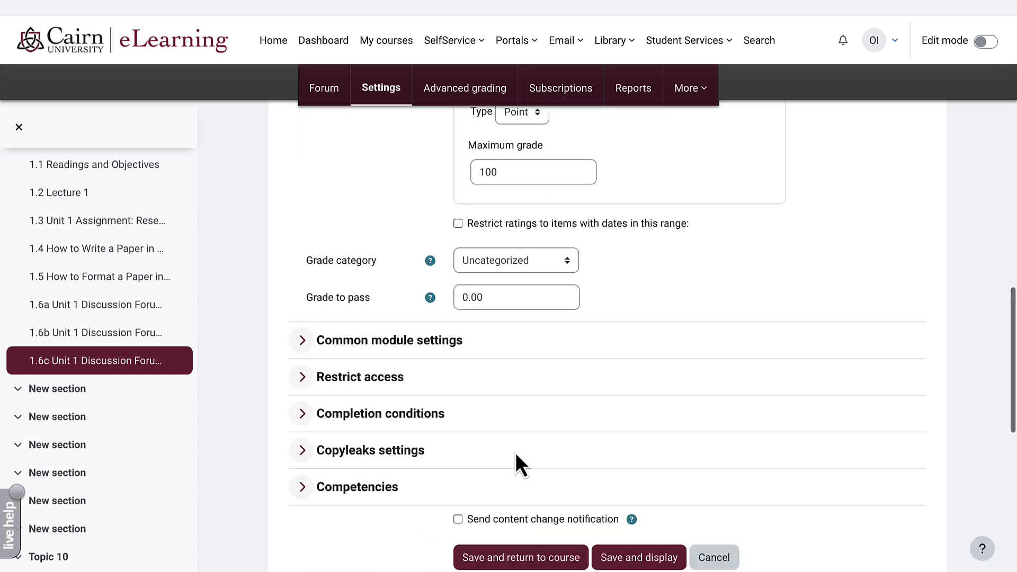
click(628, 560)
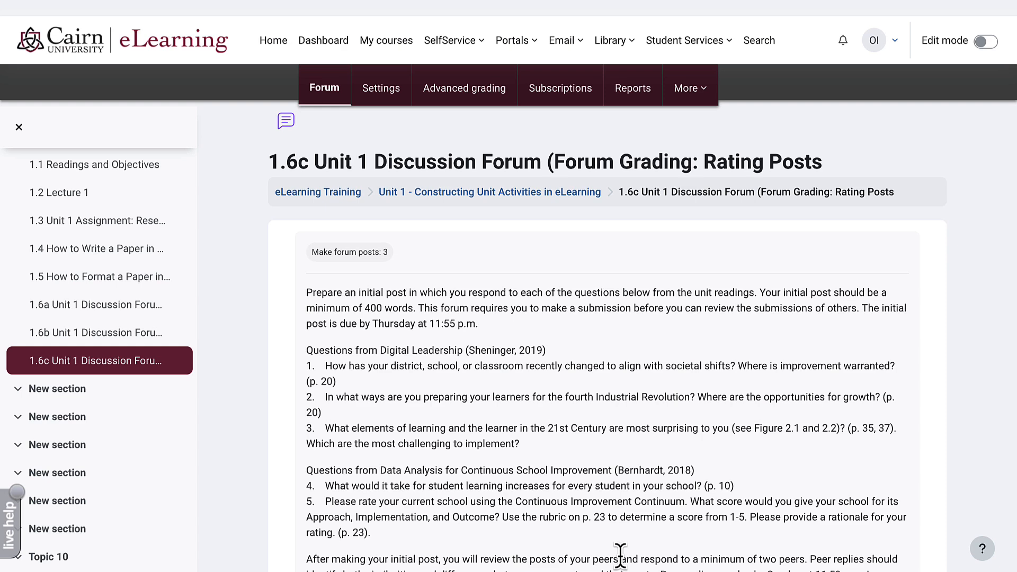
- Open the first discussion thread in the 1.6c forum
scroll(620, 555, down, 9)
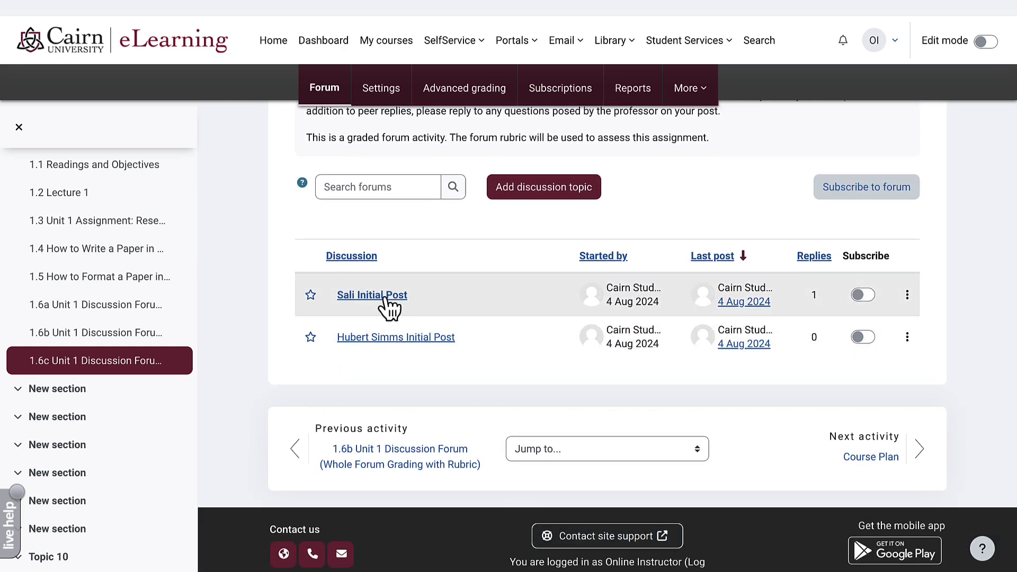
click(385, 303)
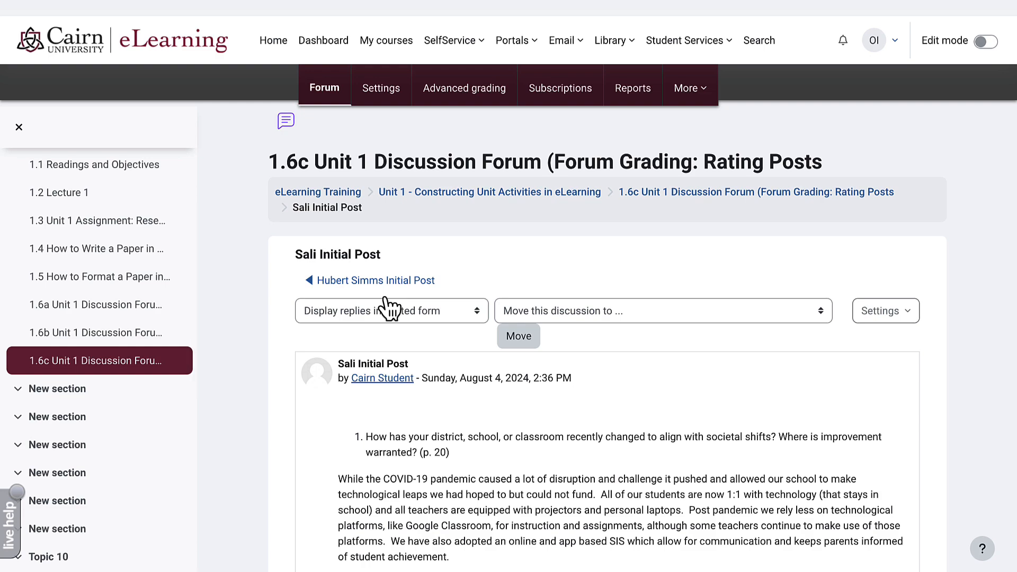
scroll(387, 306, down, 3)
scroll(390, 306, down, 11)
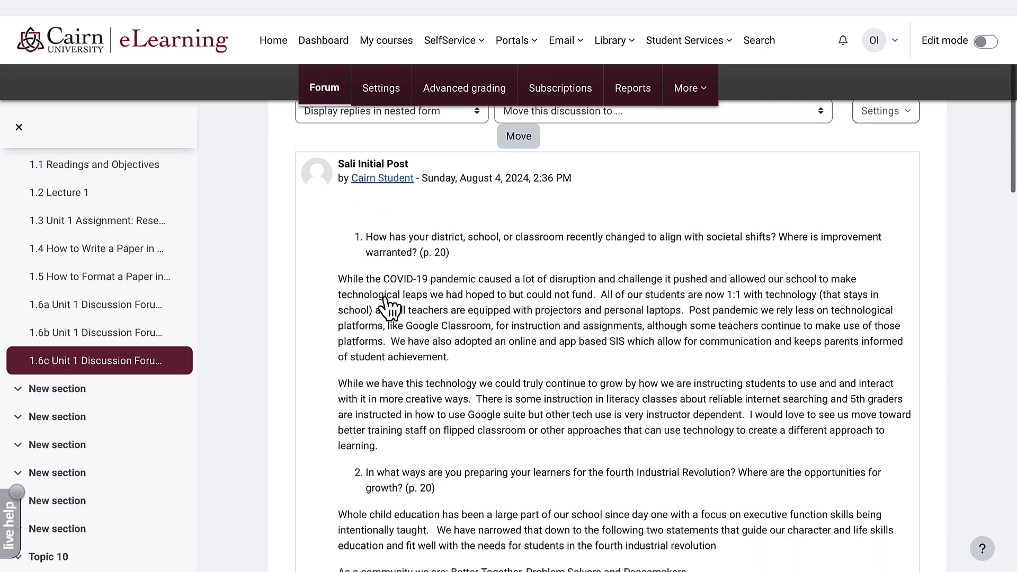
scroll(389, 306, down, 10)
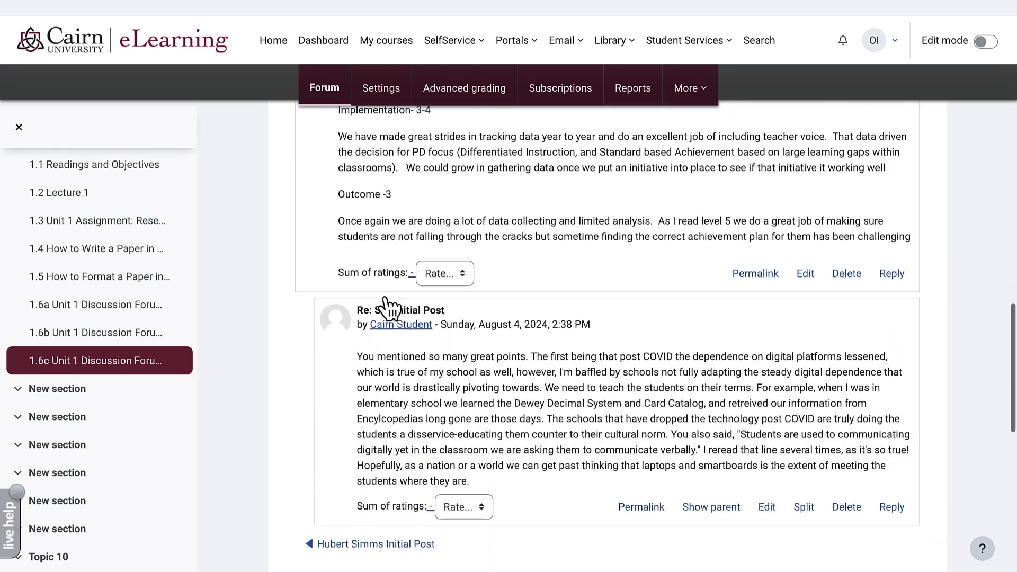
click(455, 272)
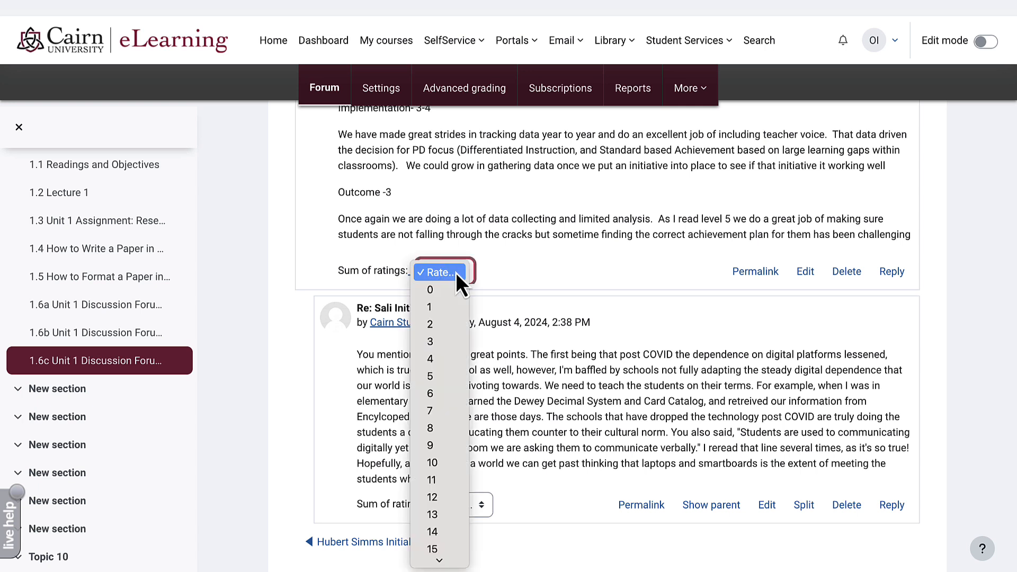
click(533, 269)
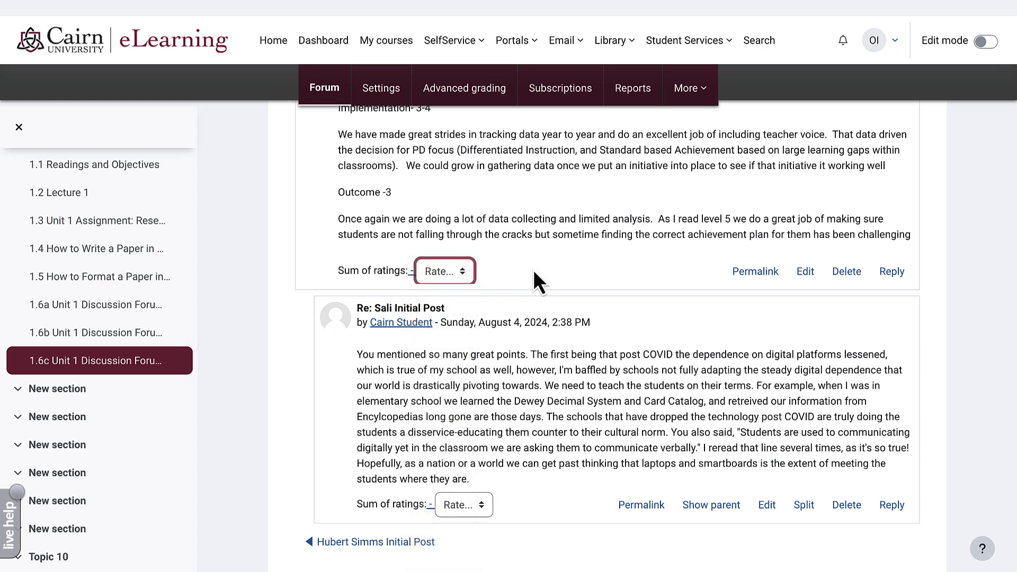
- Rate the student's initial post 65
scroll(533, 269, down, 1)
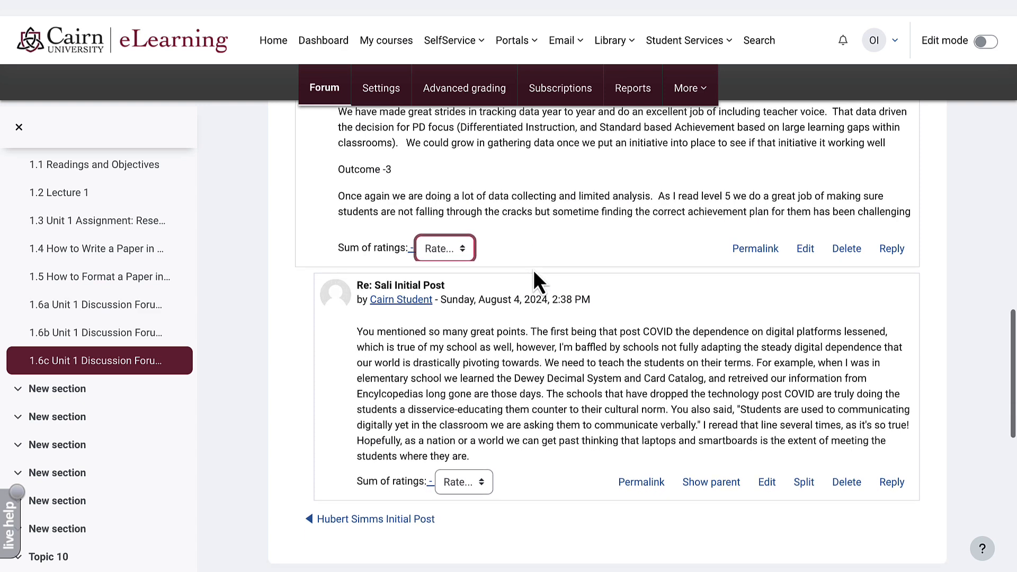
click(457, 252)
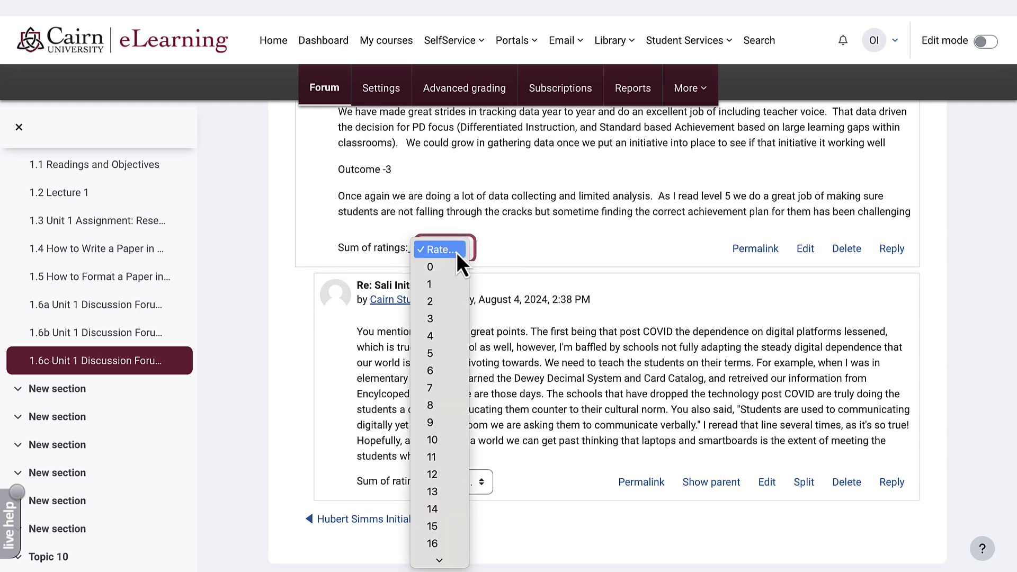
scroll(456, 396, down, 3)
scroll(462, 379, down, 6)
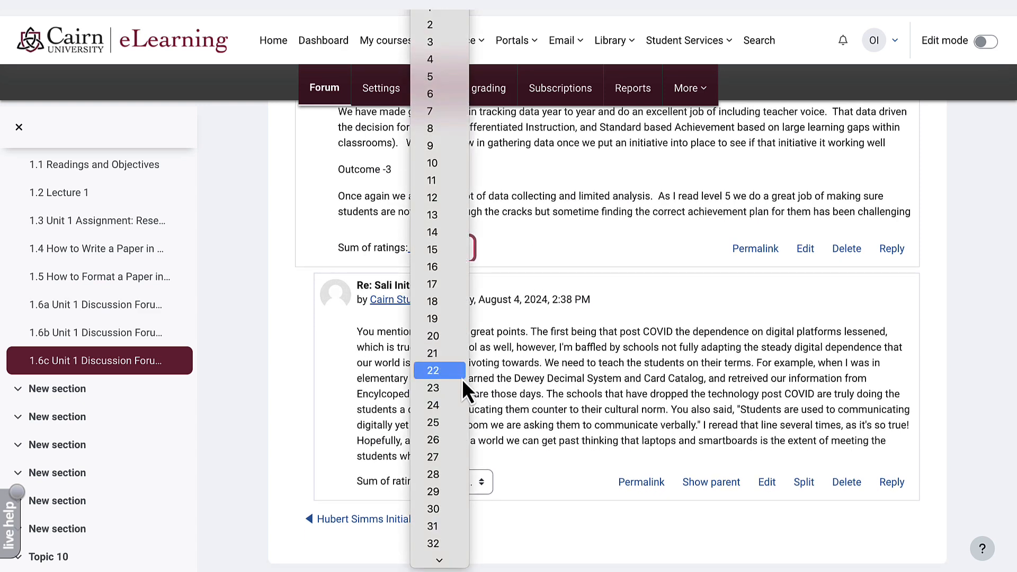
scroll(462, 379, down, 5)
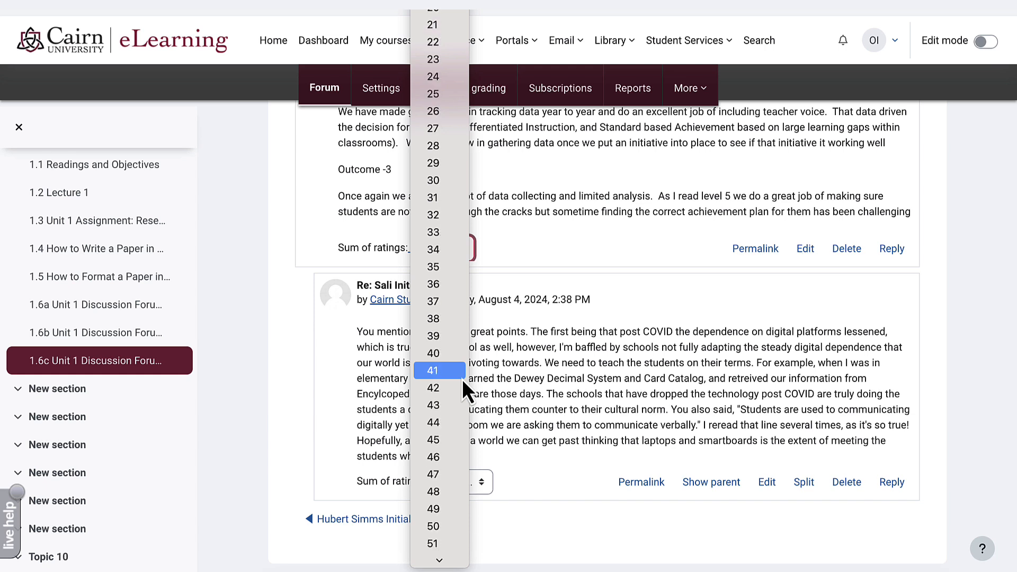
scroll(463, 374, down, 7)
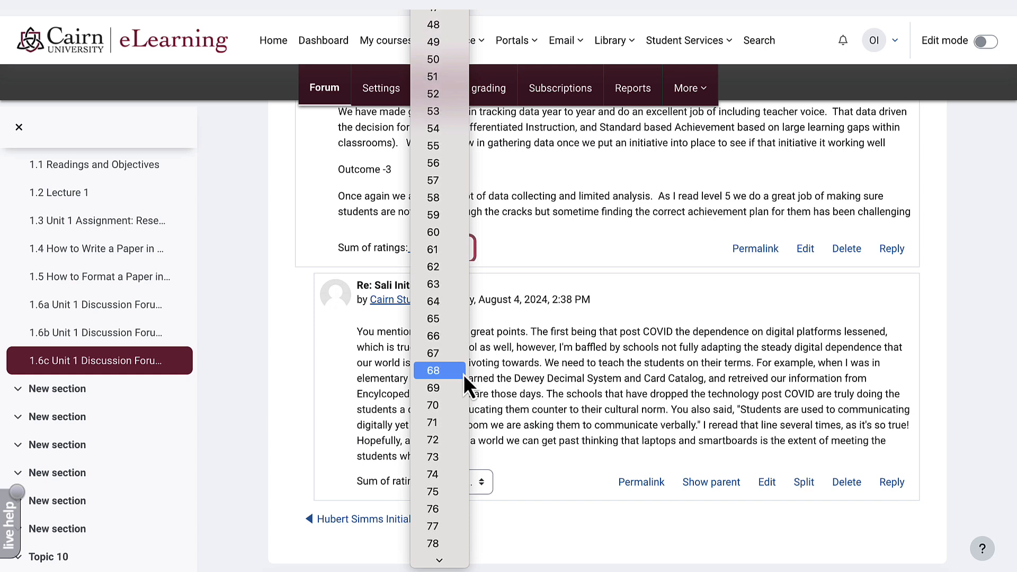
click(443, 320)
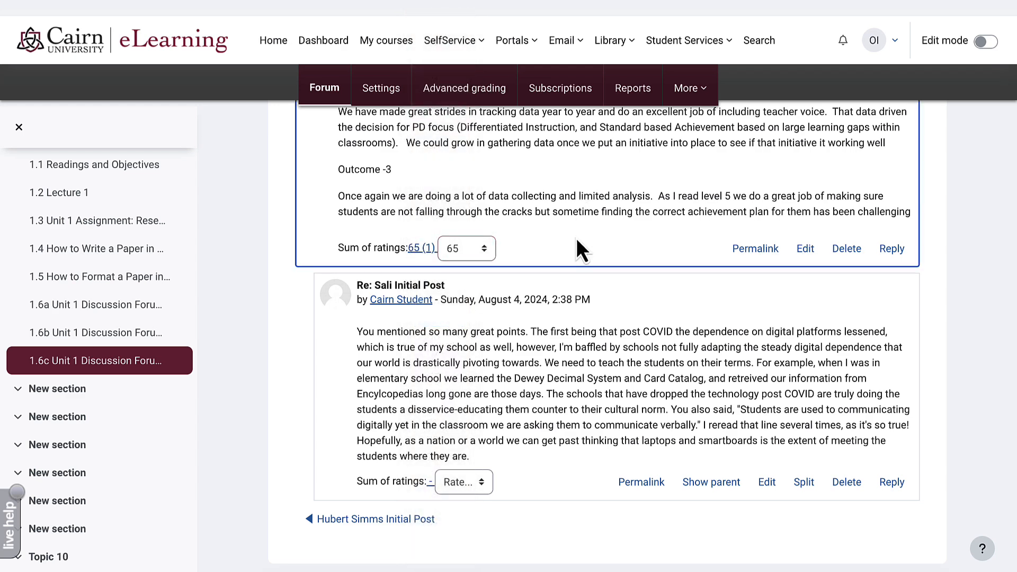
- Rate the reply to the initial post 4
scroll(469, 368, down, 2)
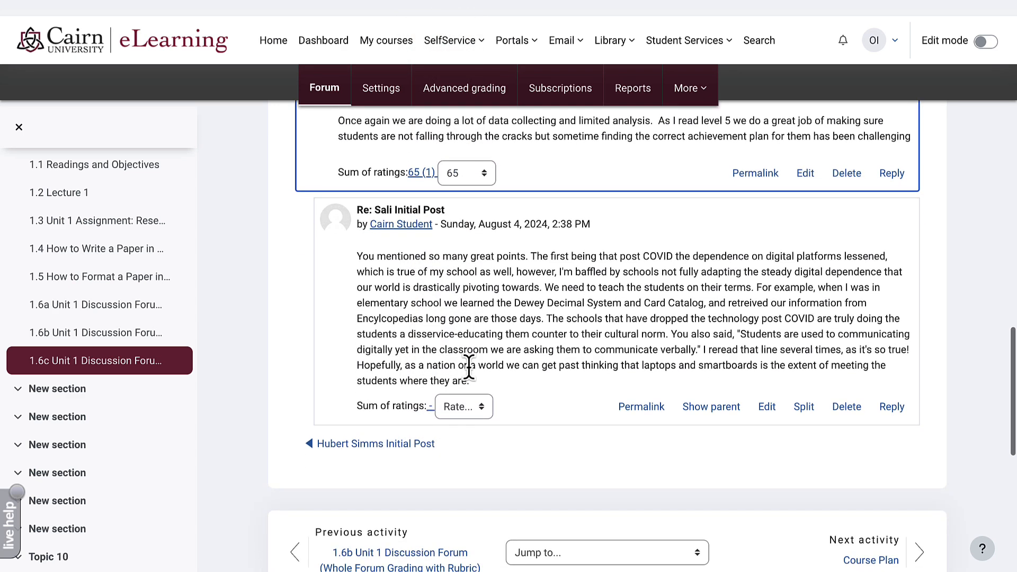
click(470, 411)
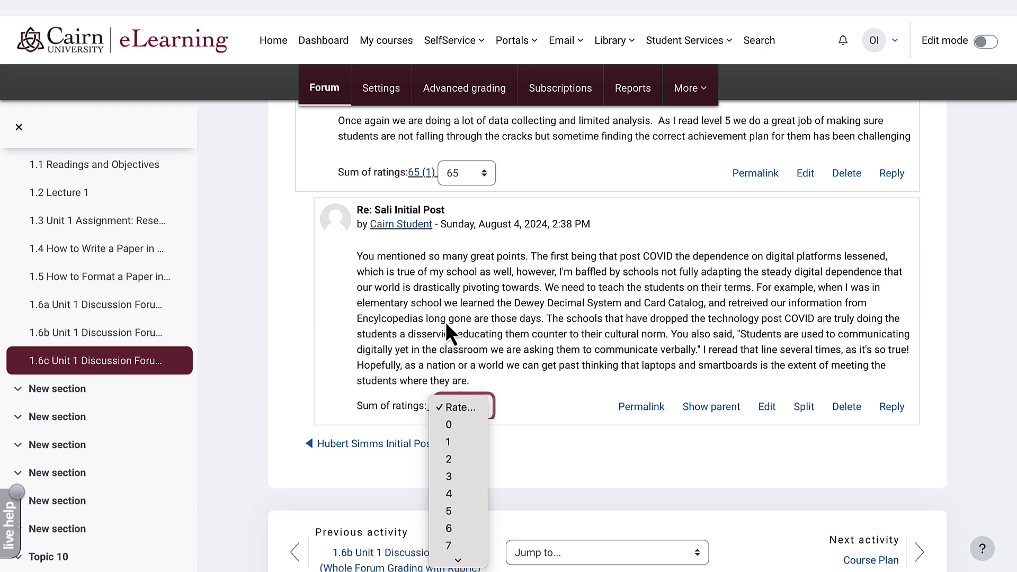
click(448, 493)
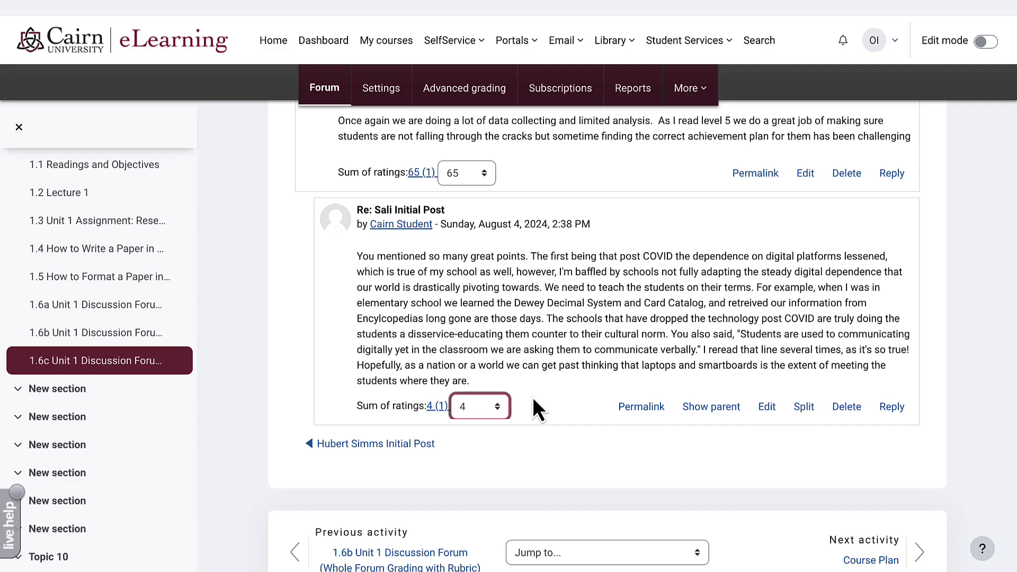
click(558, 388)
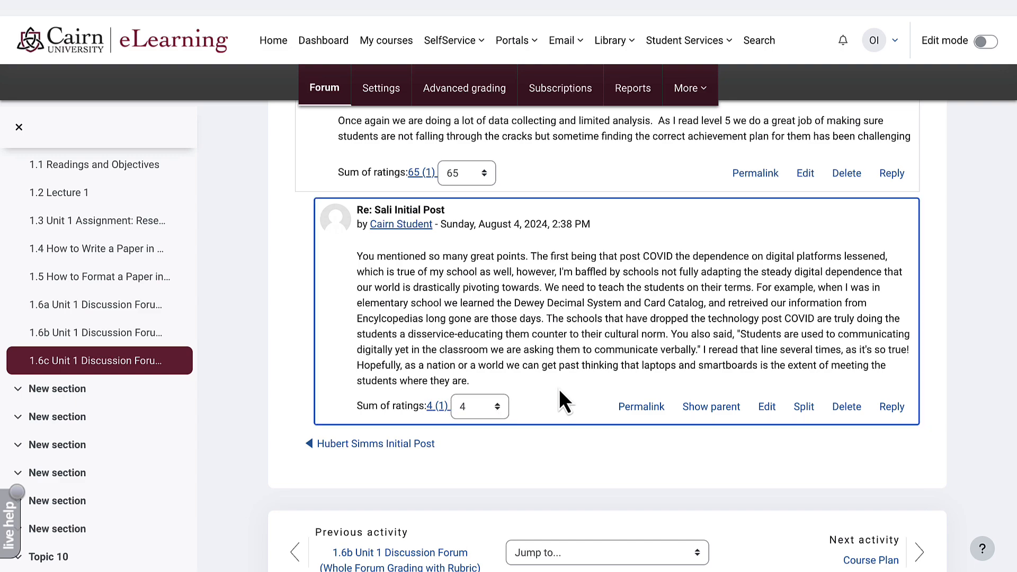
scroll(558, 389, up, 15)
scroll(558, 388, up, 10)
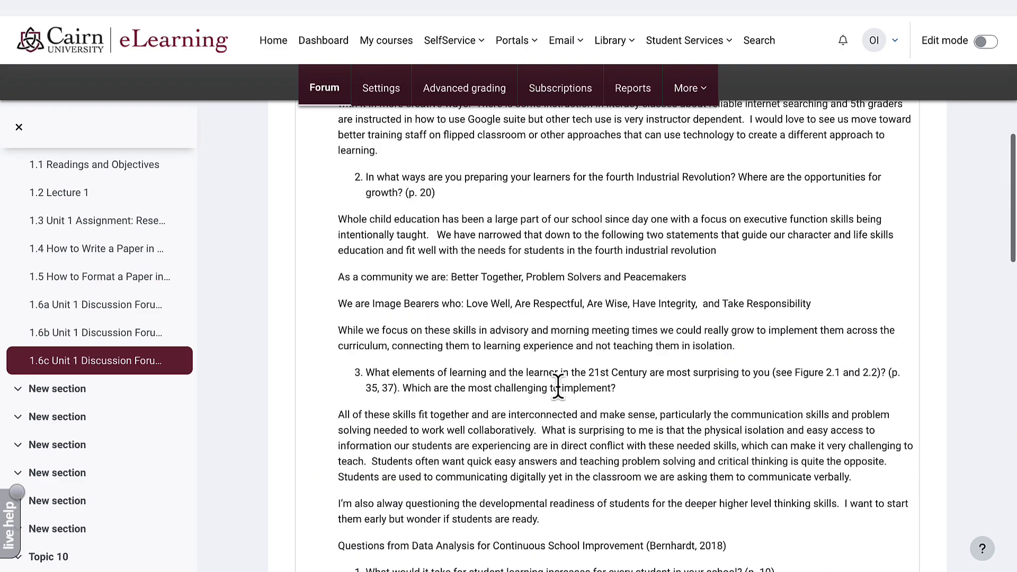
- Return to the 1.6c forum and open the other student's initial post
click(616, 191)
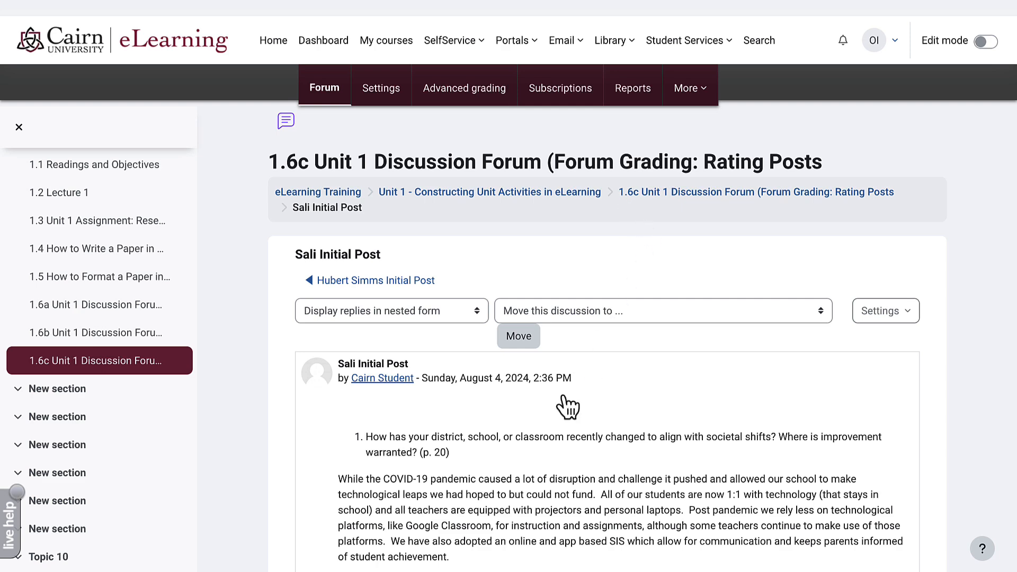
scroll(551, 418, down, 8)
scroll(492, 415, up, 2)
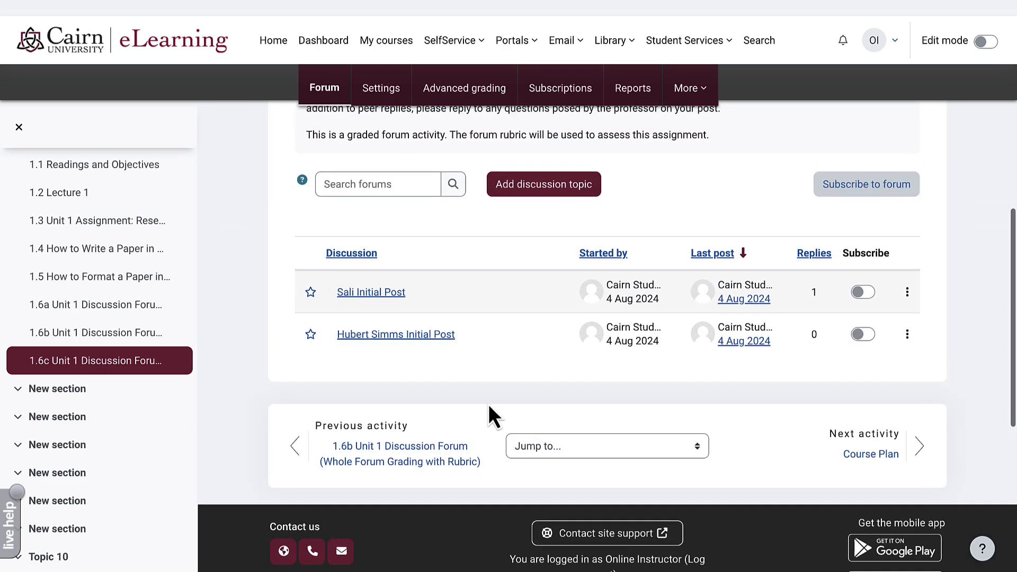
click(441, 336)
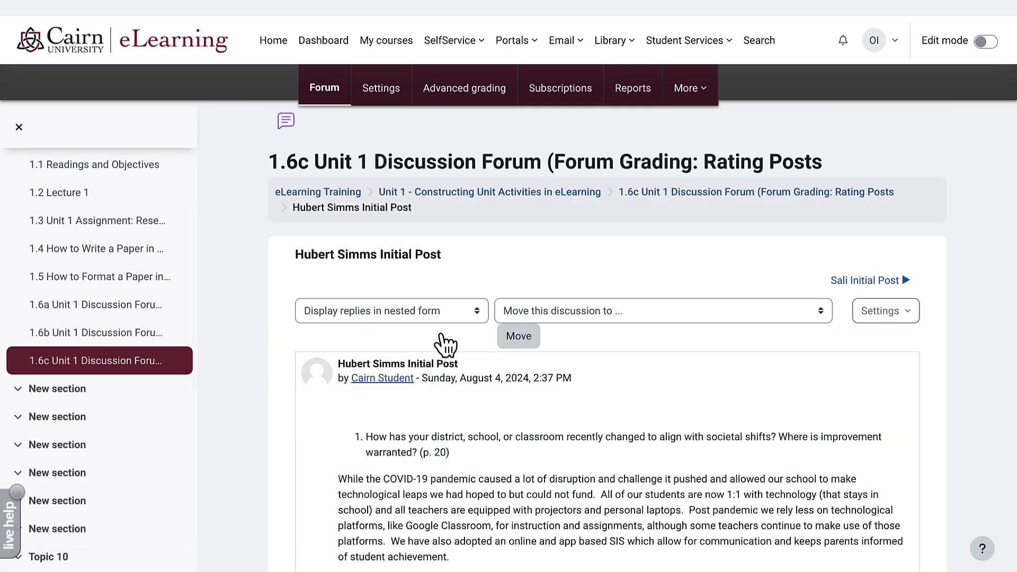
scroll(449, 411, down, 7)
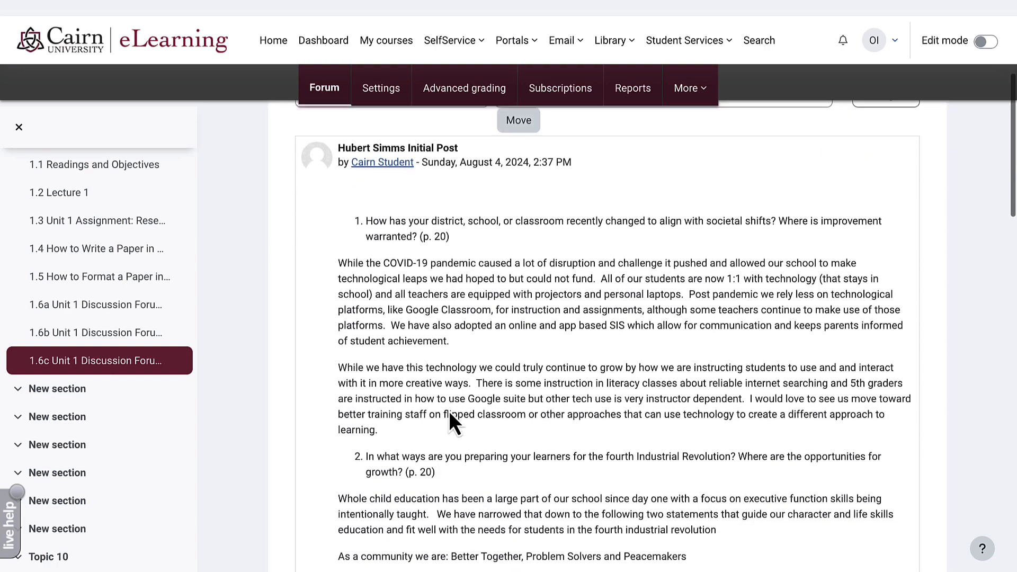
scroll(449, 411, down, 12)
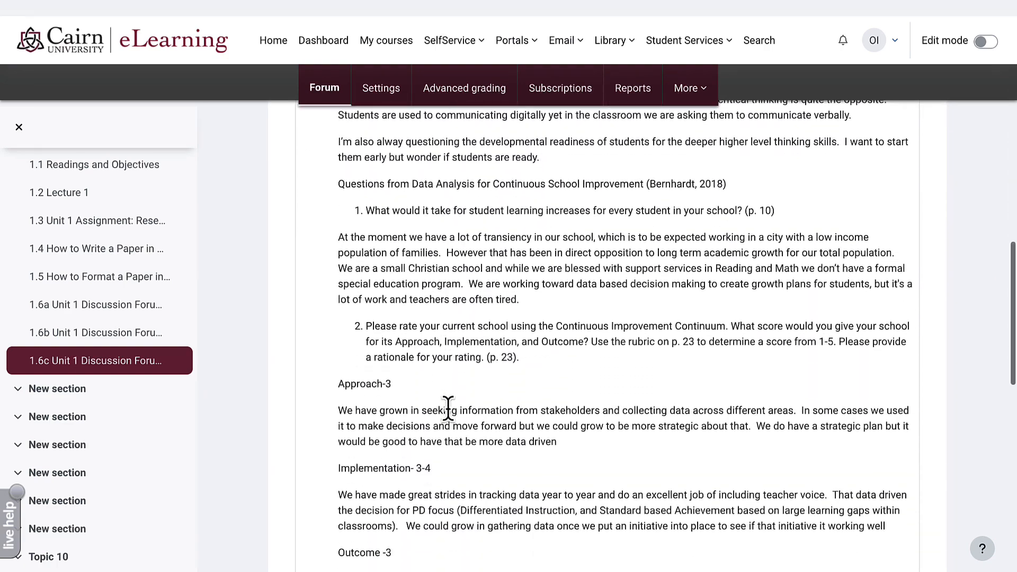
scroll(450, 418, down, 3)
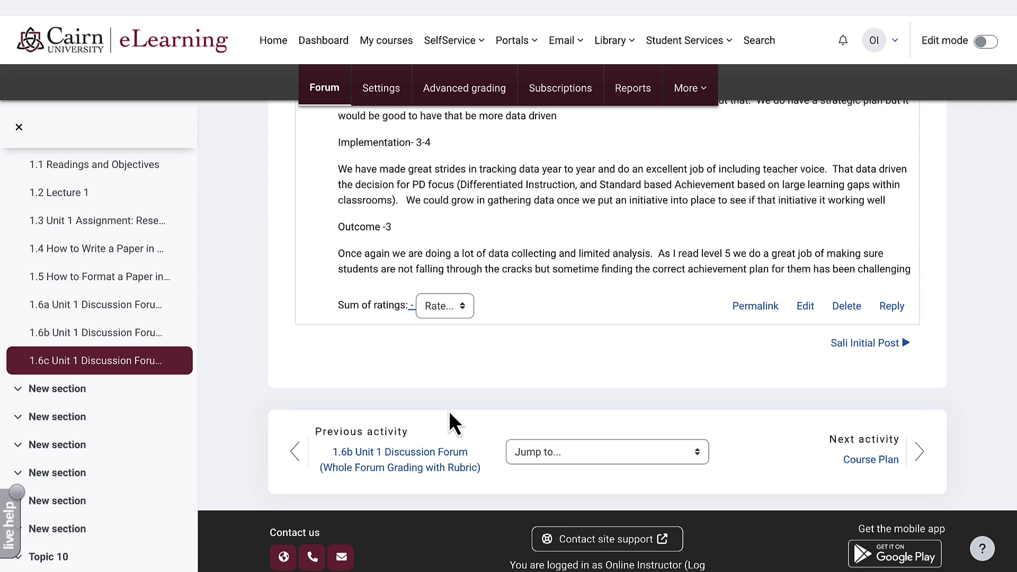
- Rate that initial post 10
click(450, 305)
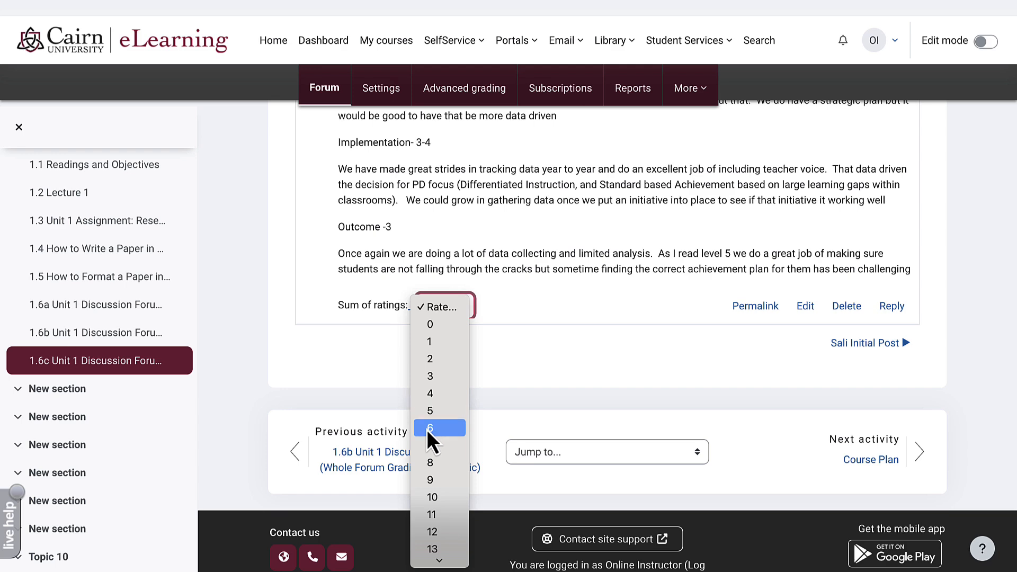
click(431, 497)
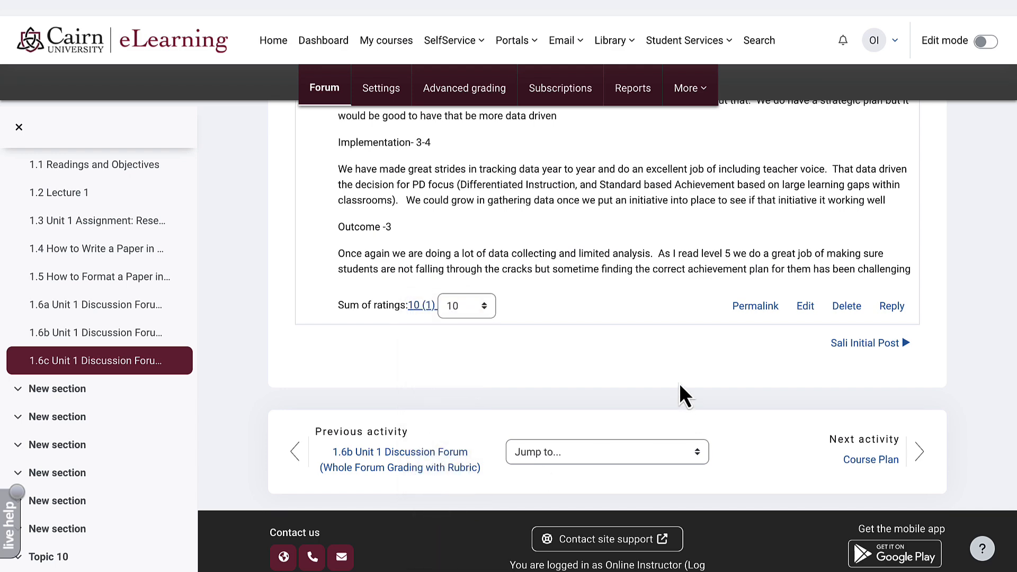
scroll(679, 383, up, 15)
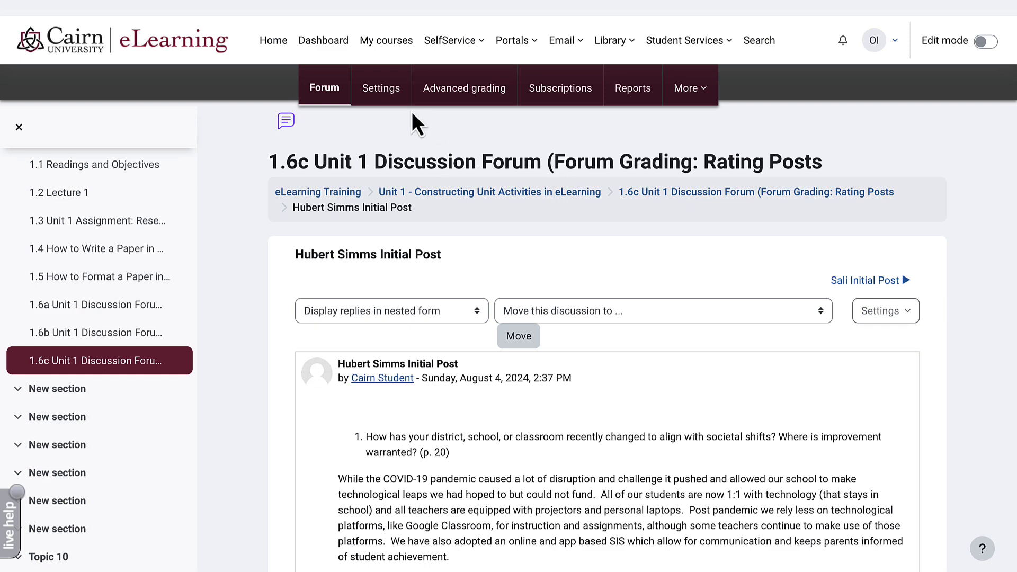
- Check the 1.6c rating and 84.64 (B) course total in the grader report, then return to the course
click(322, 195)
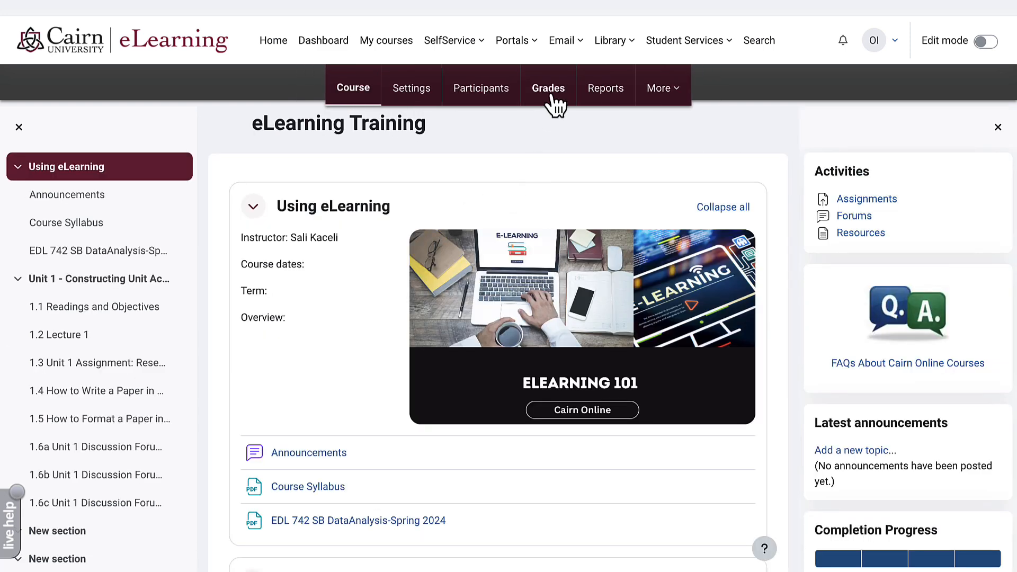
click(551, 100)
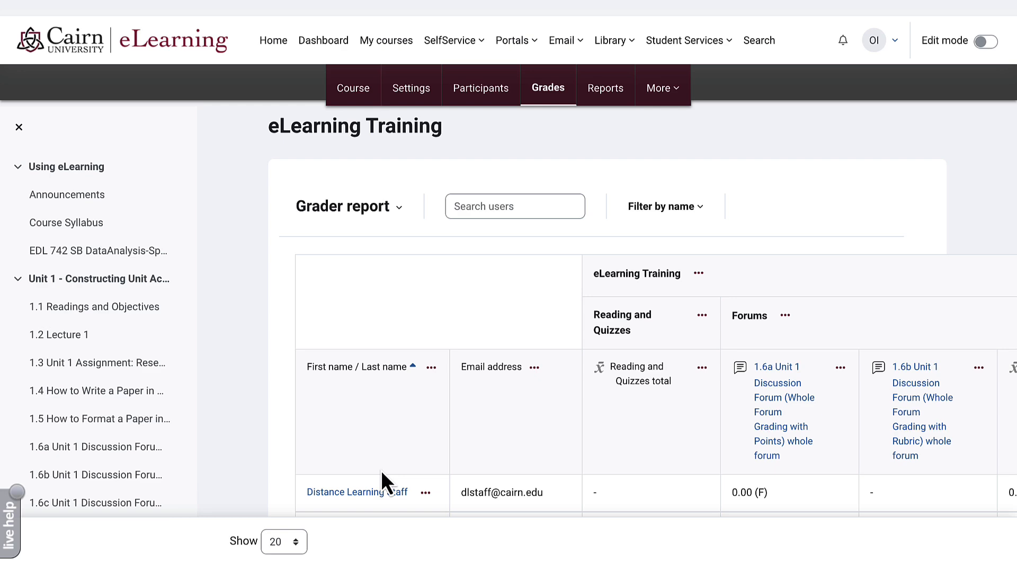
scroll(380, 471, right, 15)
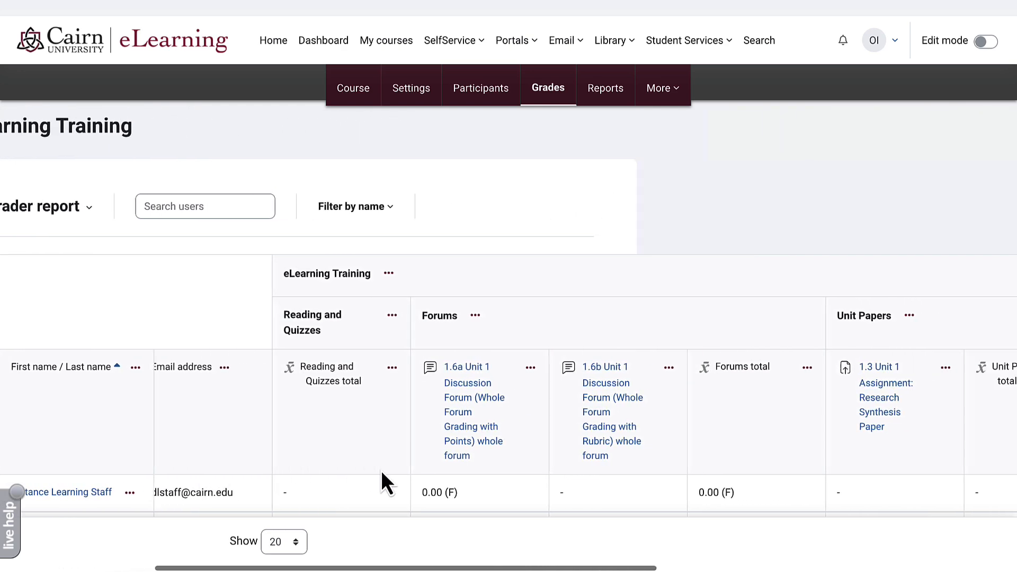
scroll(738, 268, down, 2)
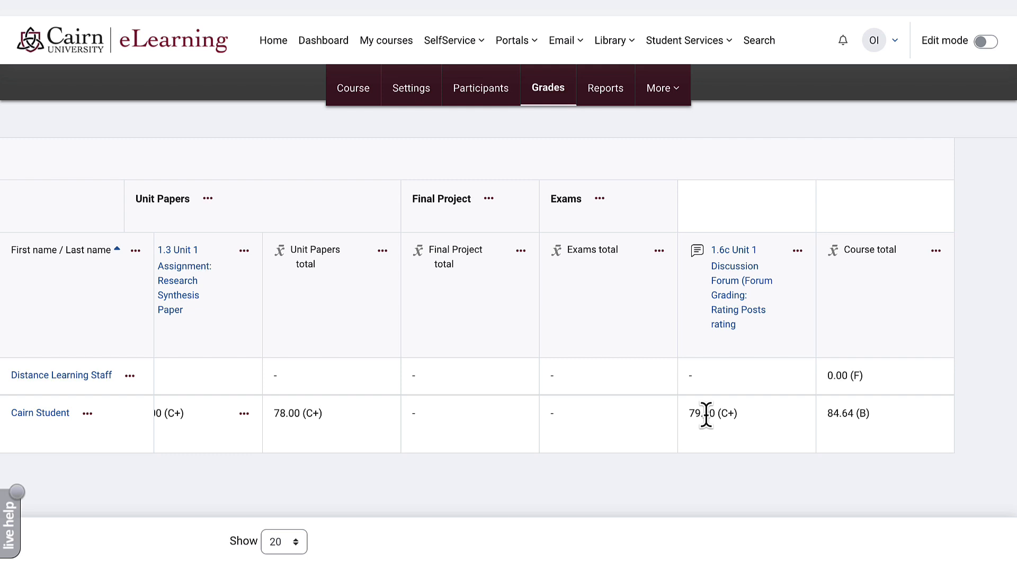
click(356, 100)
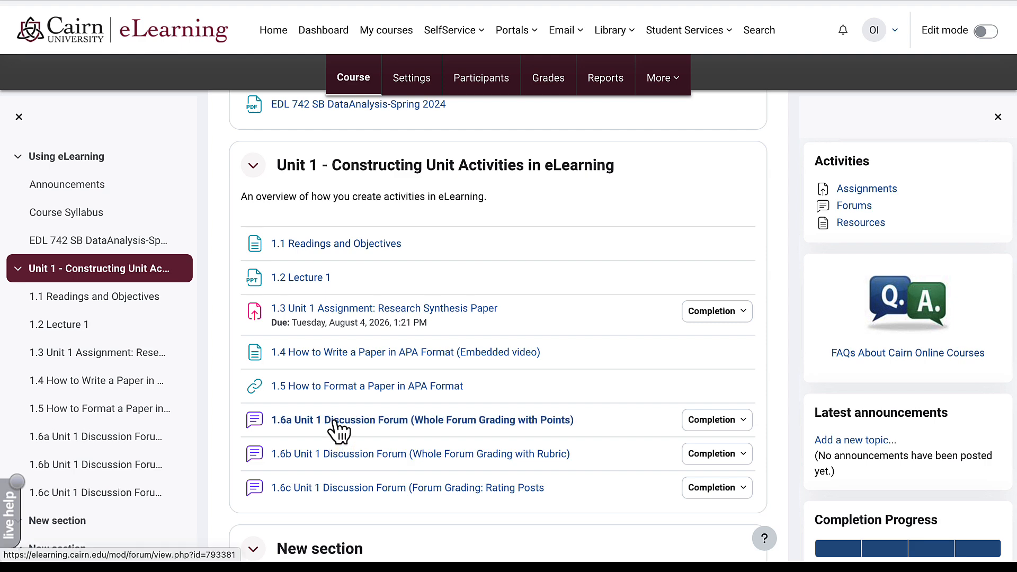
- Open the student's post in the 1.6a Unit 1 Discussion Forum
click(337, 420)
scroll(527, 432, down, 3)
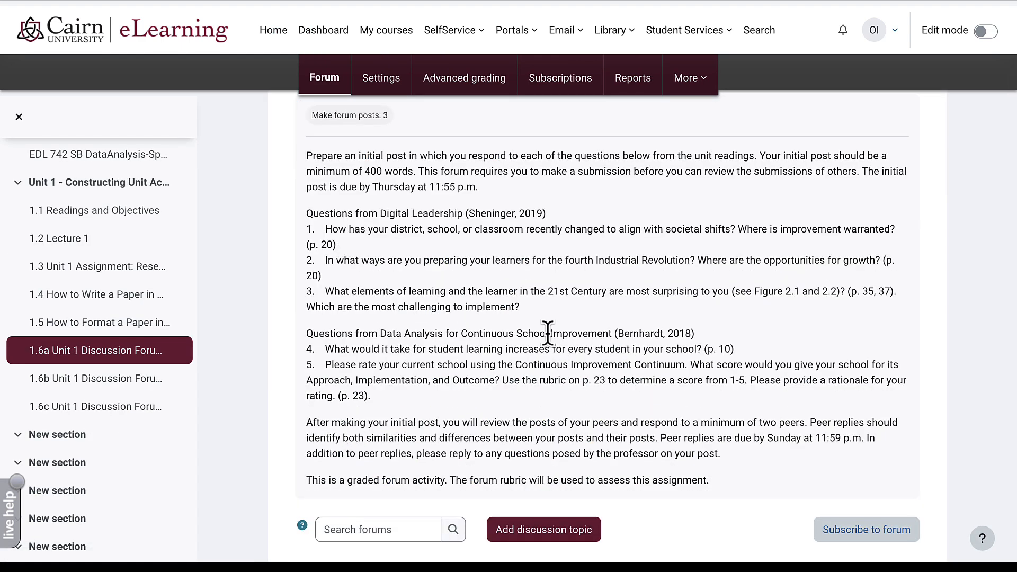
scroll(550, 341, down, 1)
scroll(549, 341, down, 3)
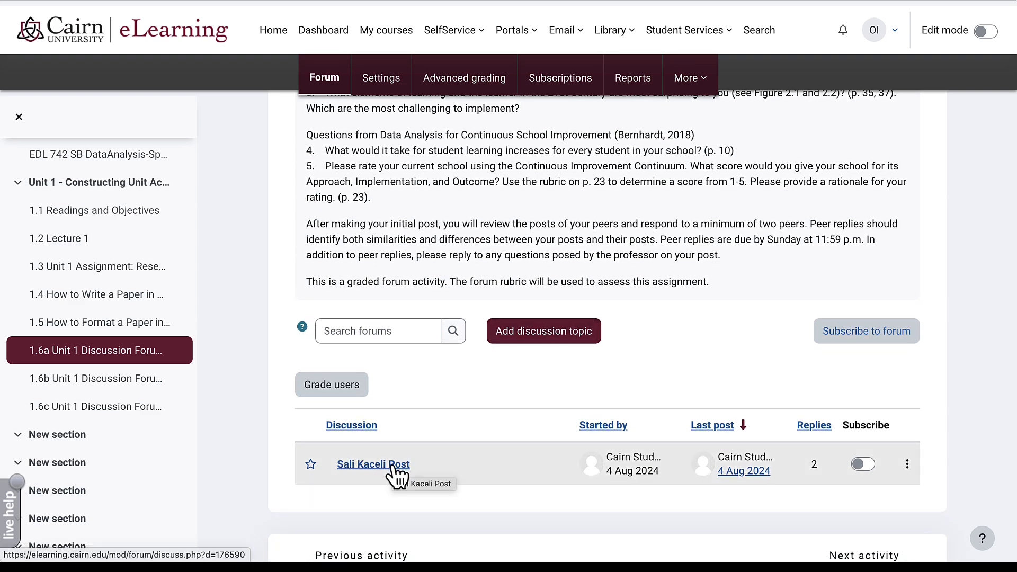
click(394, 466)
scroll(530, 405, down, 4)
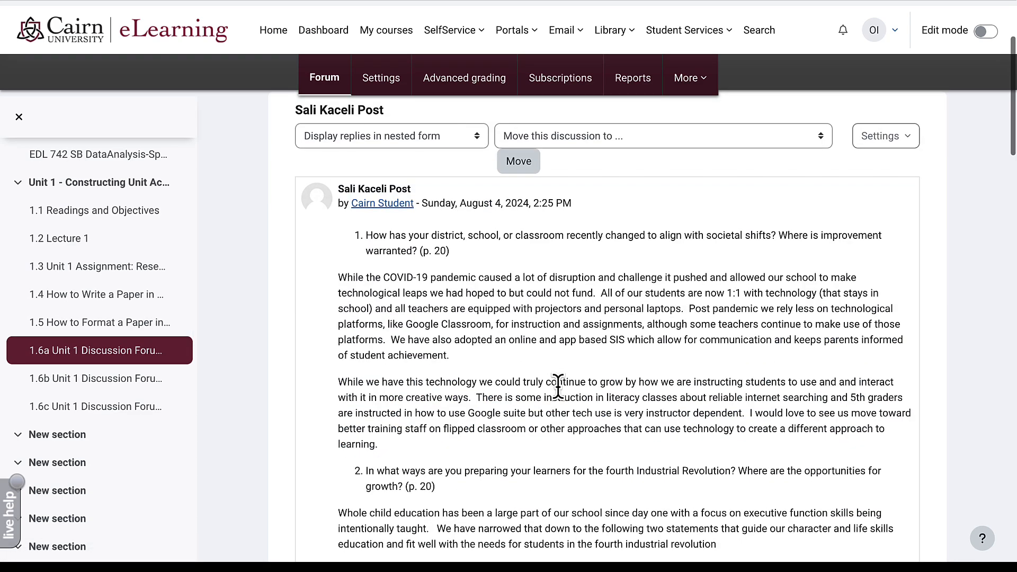
scroll(558, 389, down, 10)
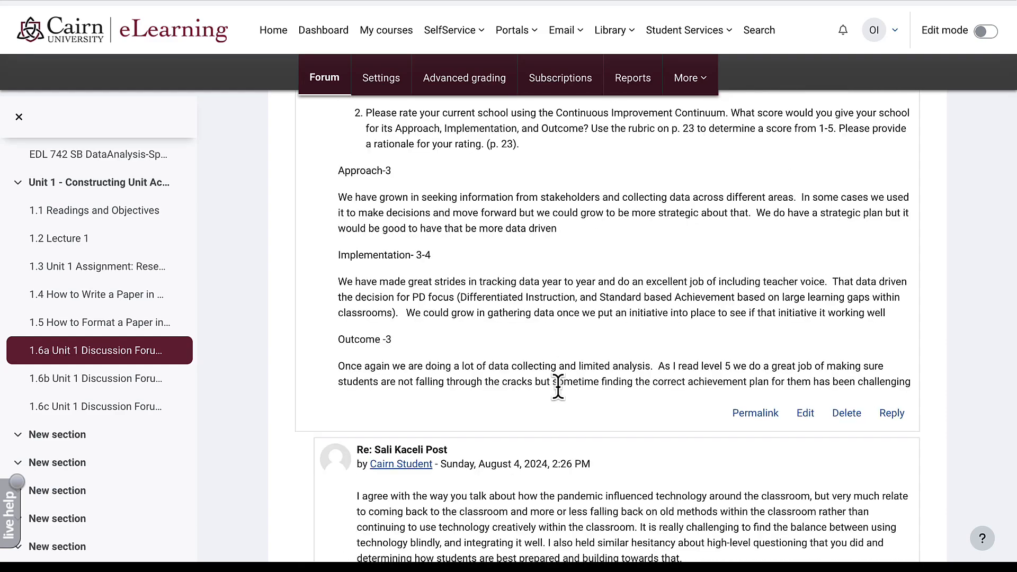
scroll(558, 389, up, 2)
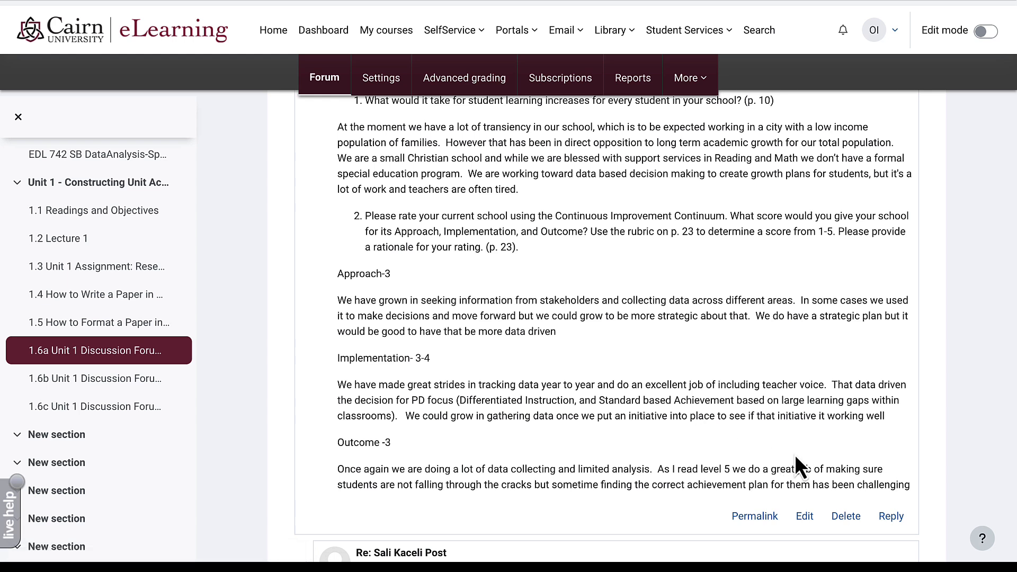
- Paste the prepared multi-paragraph reply, ending with its References entry, and review it
click(892, 518)
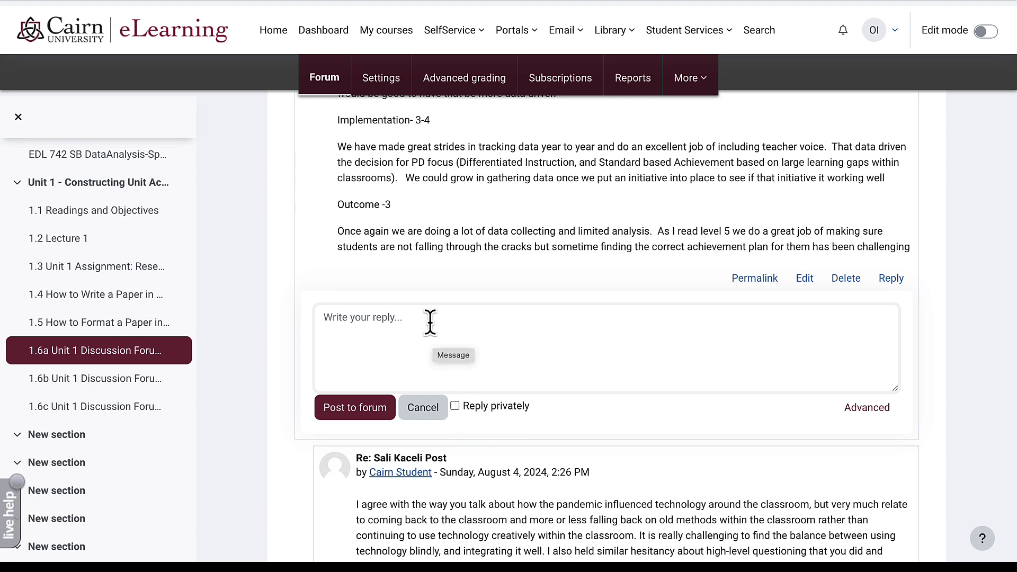
key(ctrl+v)
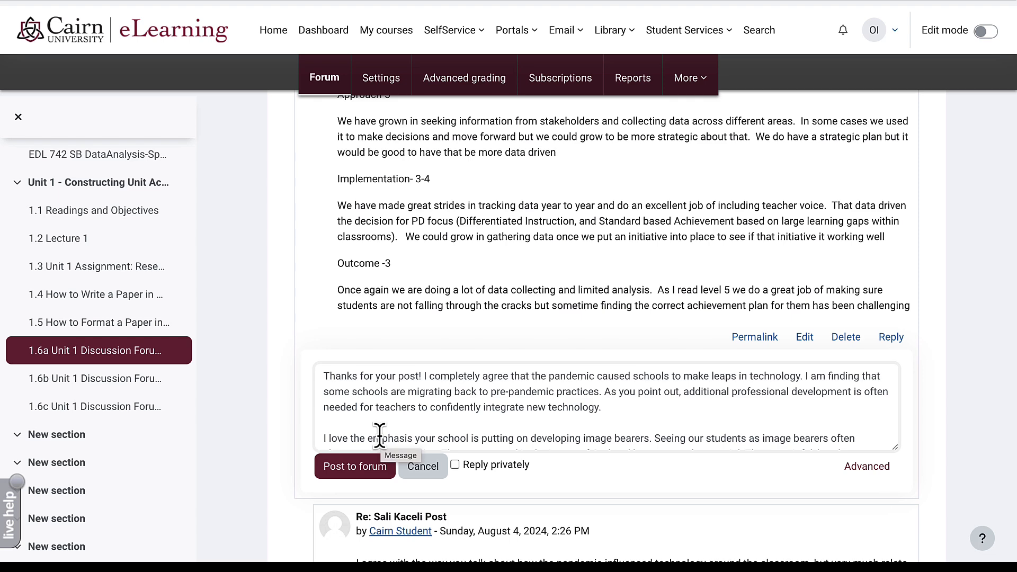
scroll(379, 435, down, 1)
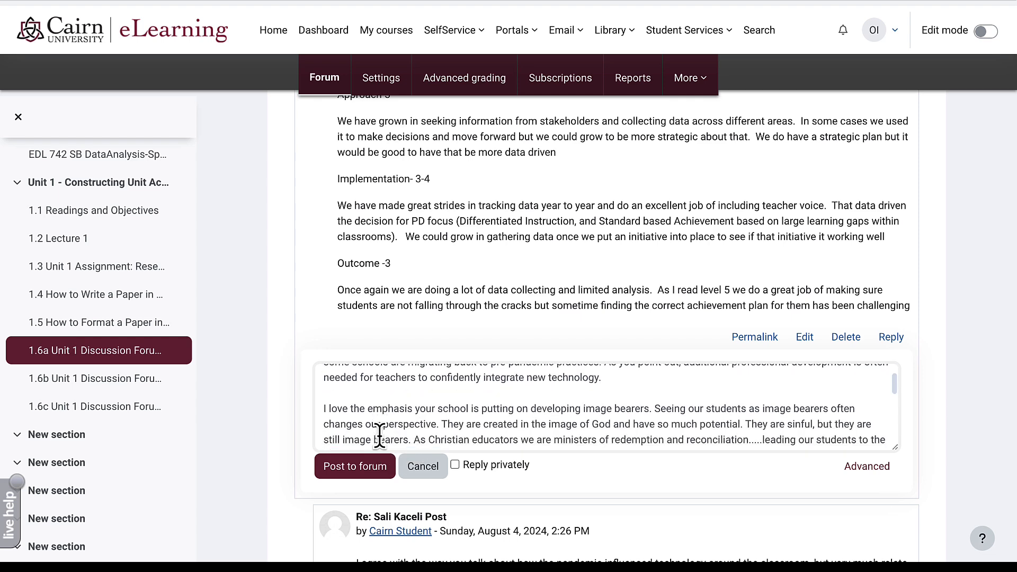
scroll(380, 435, down, 1)
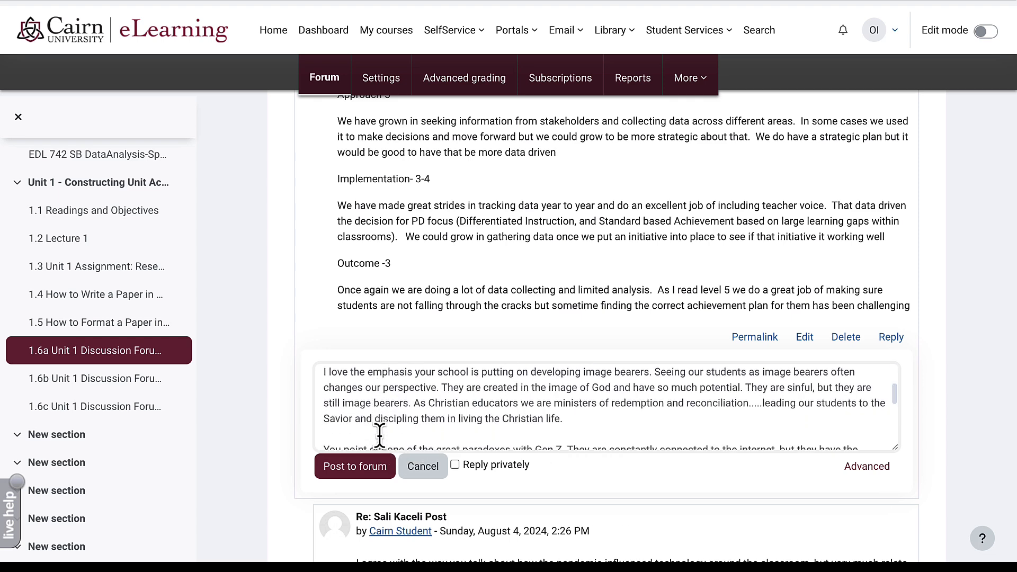
scroll(379, 435, down, 1)
scroll(380, 435, down, 1)
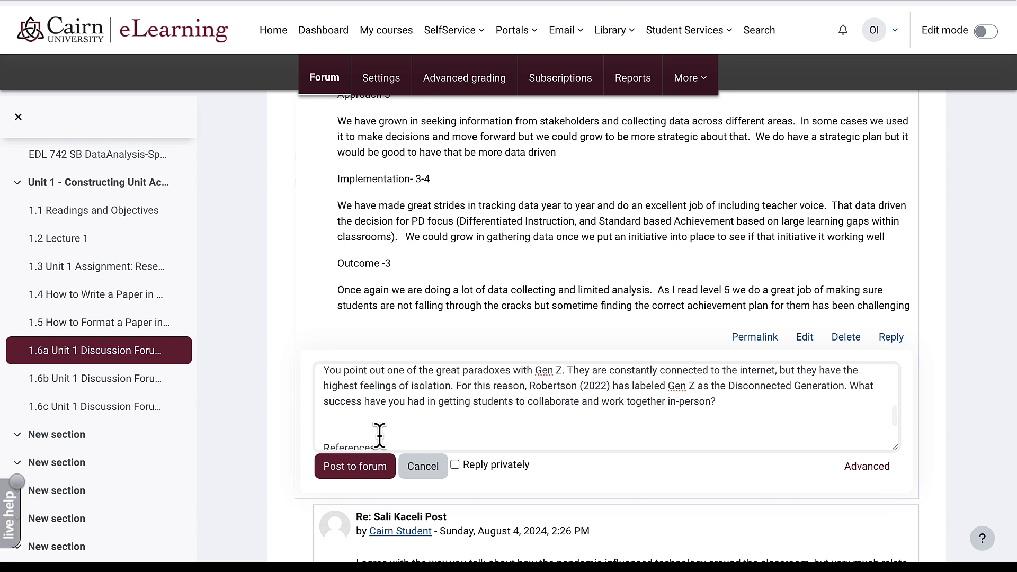
scroll(379, 435, down, 3)
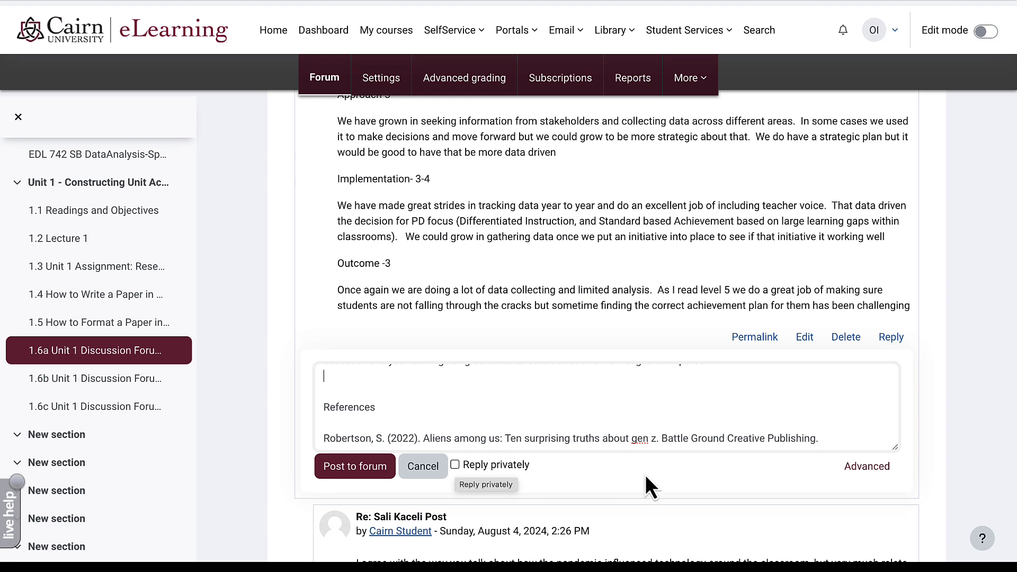
- Switch the reply to the full posting form and dismiss the video recorder without recording
click(876, 470)
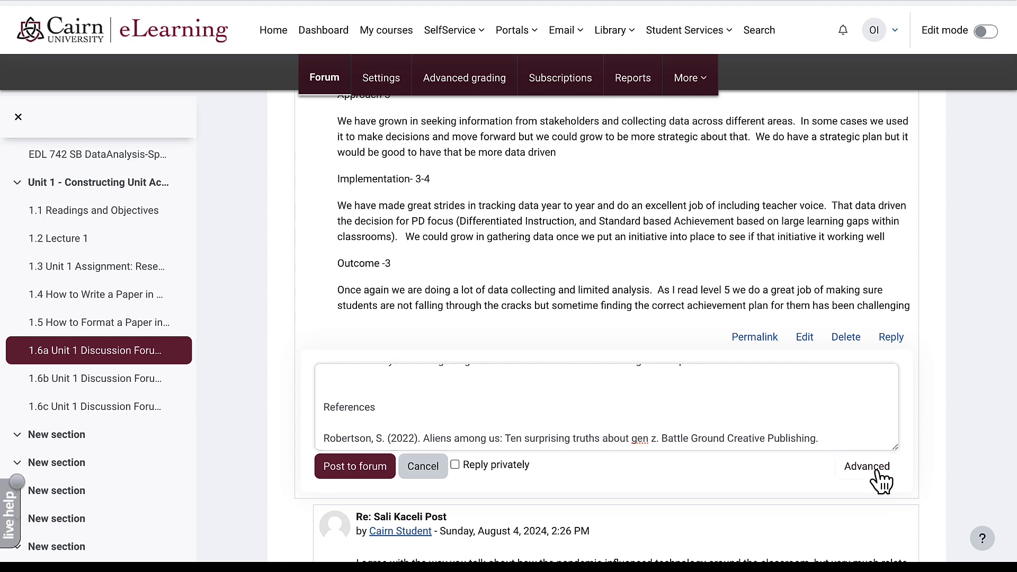
scroll(713, 459, down, 3)
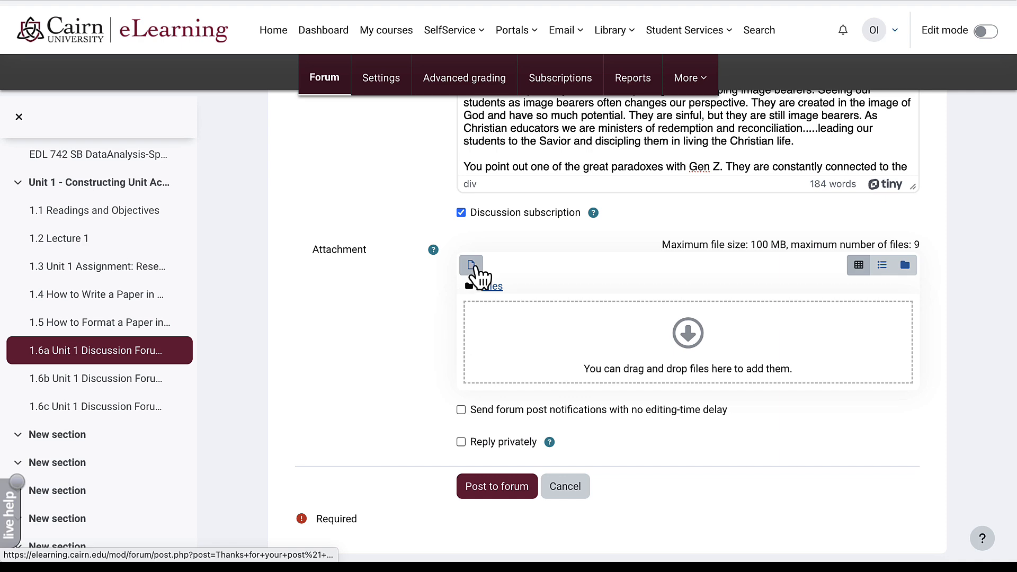
scroll(508, 343, up, 4)
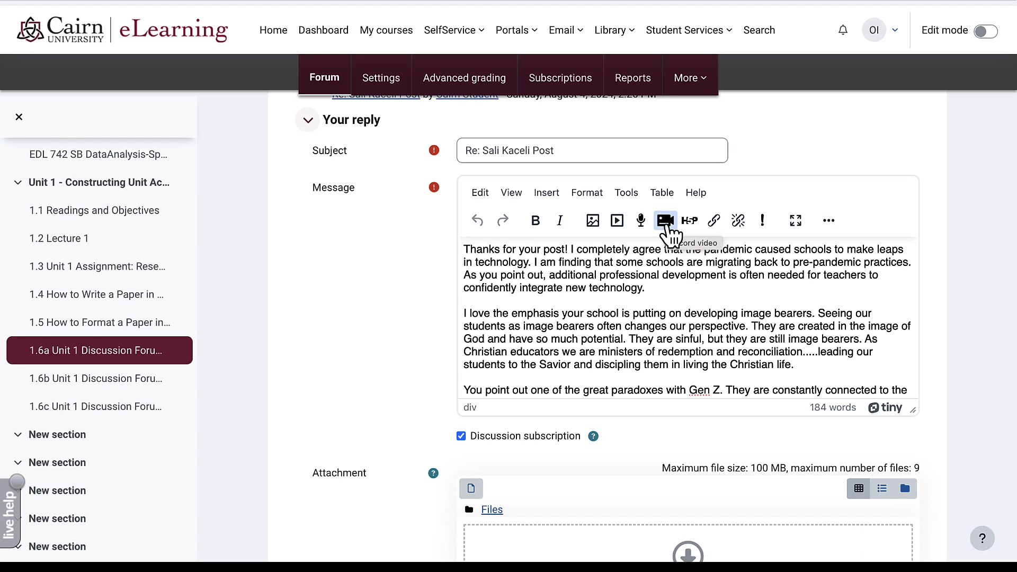
click(665, 221)
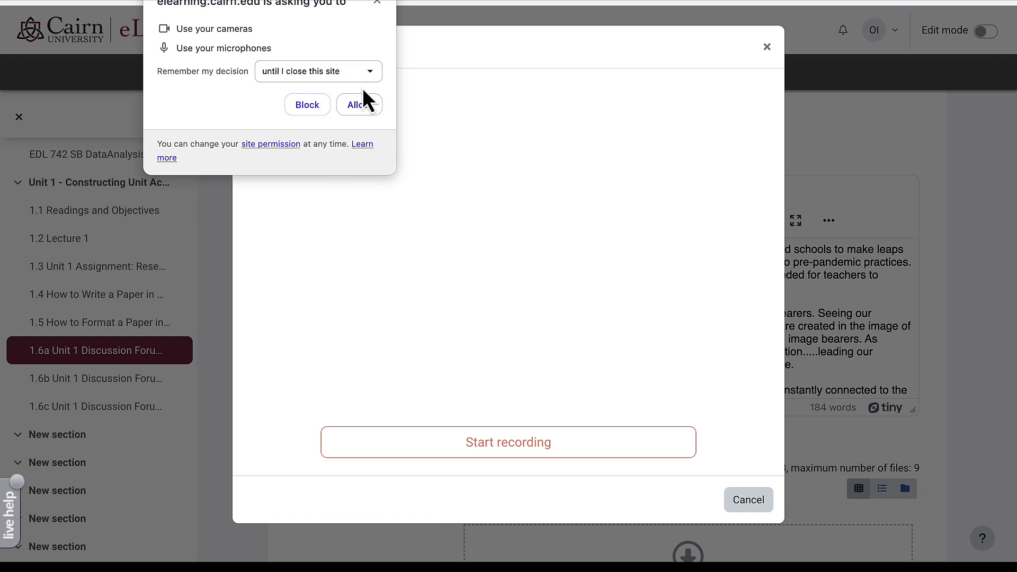
click(377, 3)
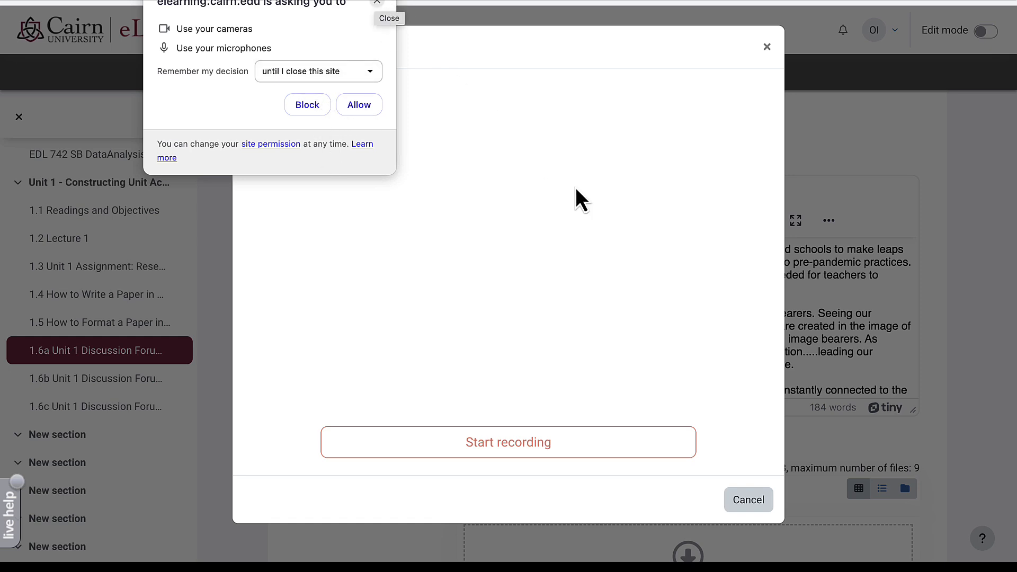
scroll(774, 370, down, 3)
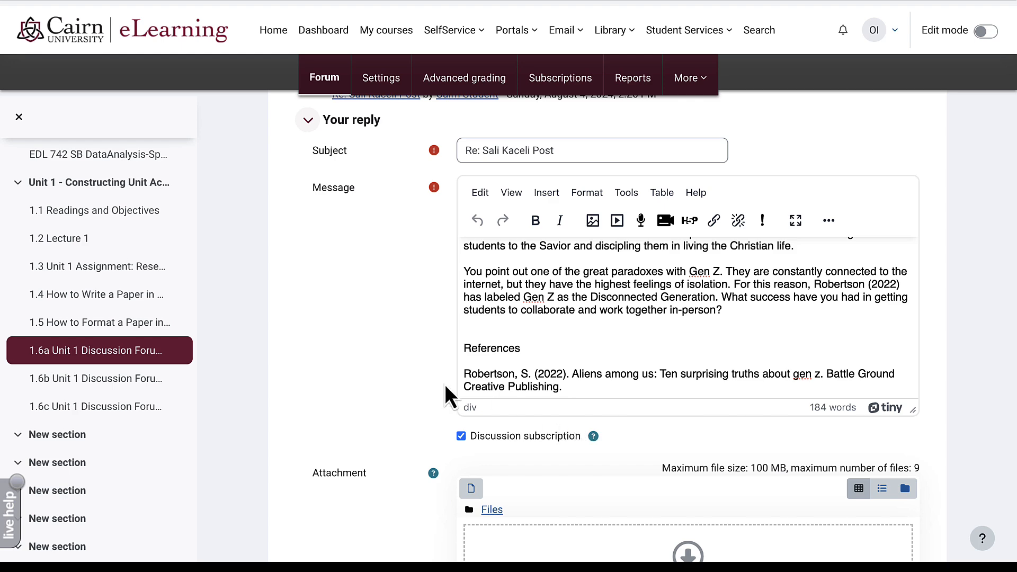
scroll(446, 386, down, 5)
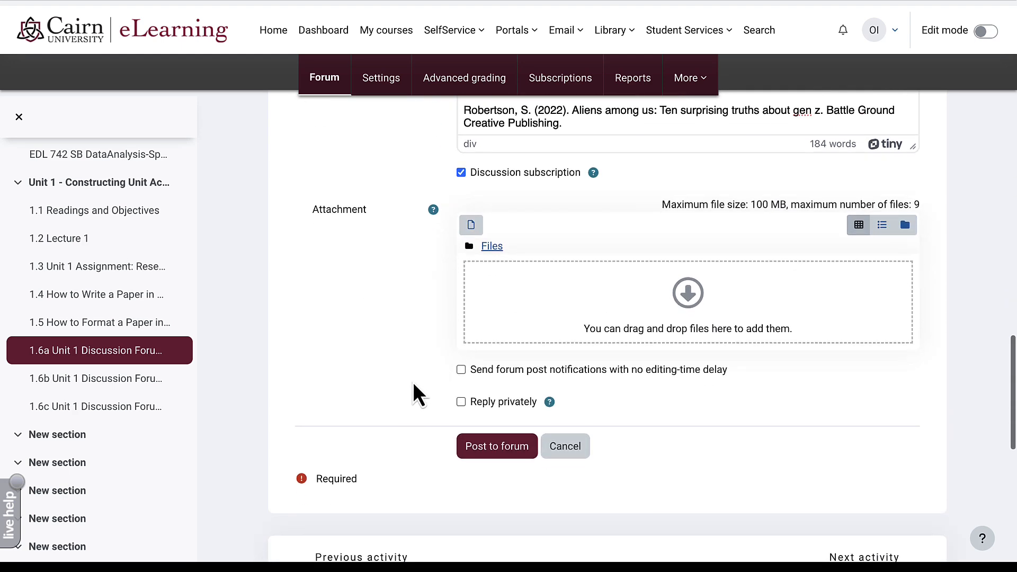
- Post the reply to the 1.6a forum and scroll up to check it
click(482, 459)
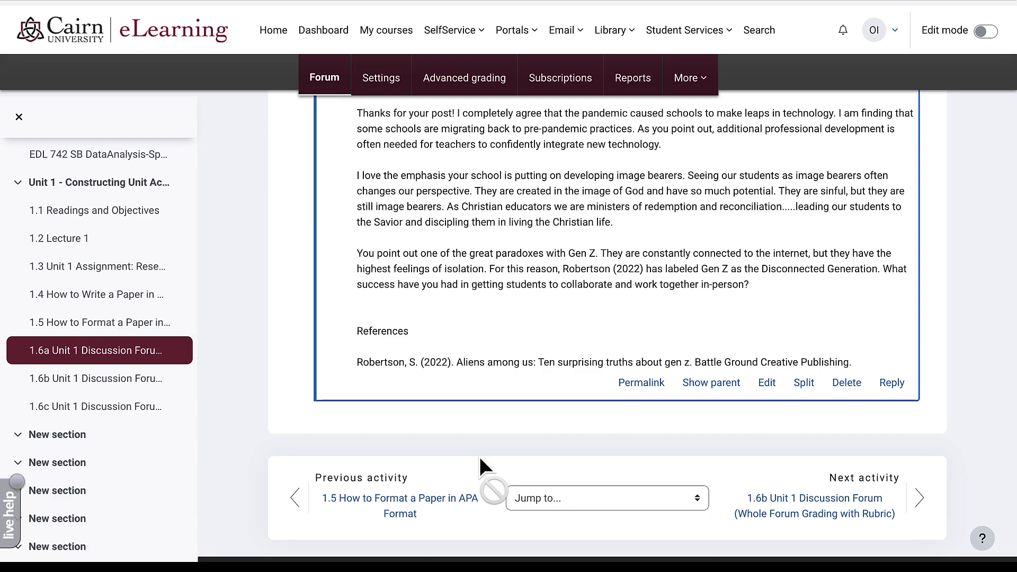
scroll(478, 455, up, 8)
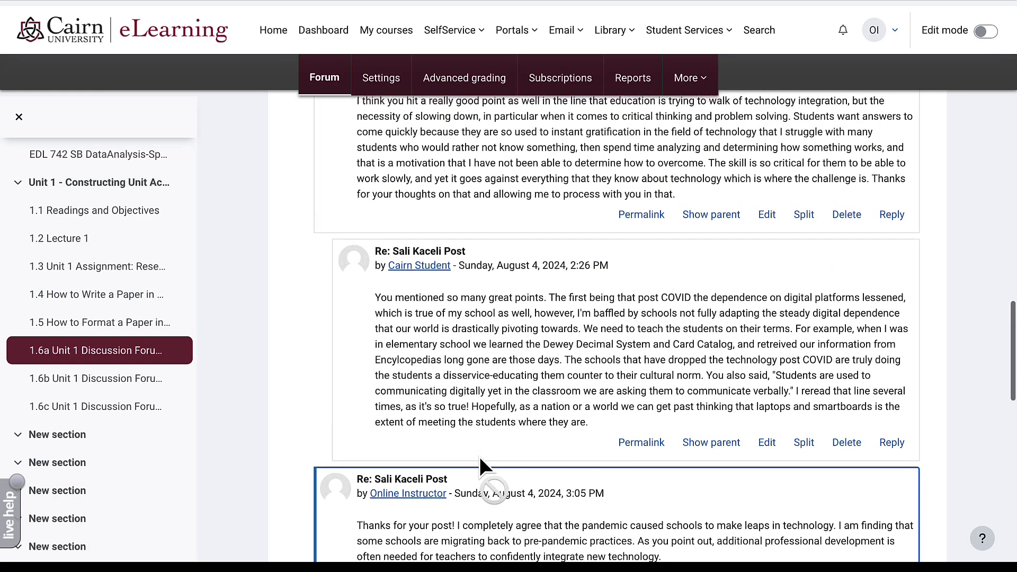
scroll(479, 454, up, 7)
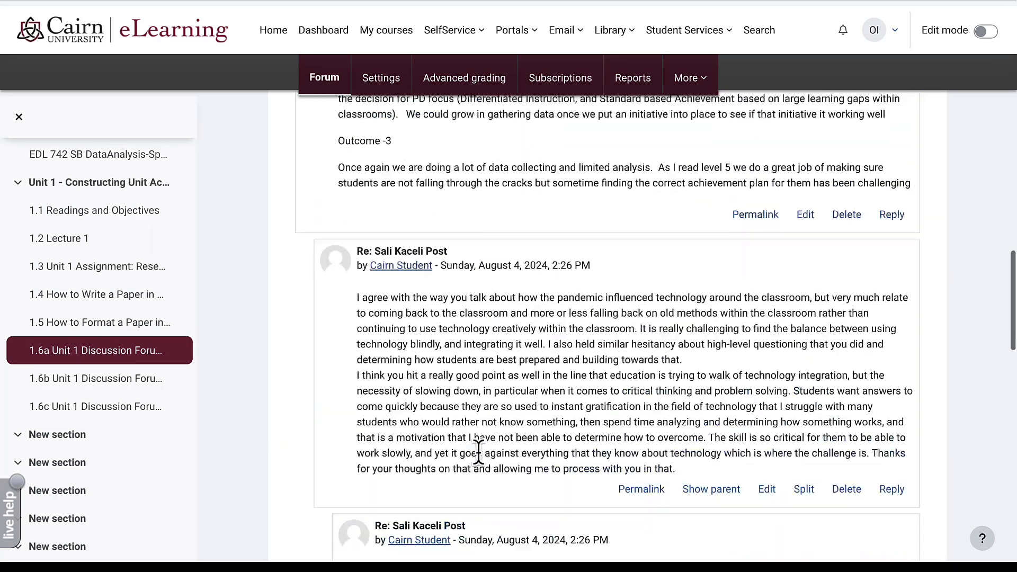
scroll(478, 455, up, 12)
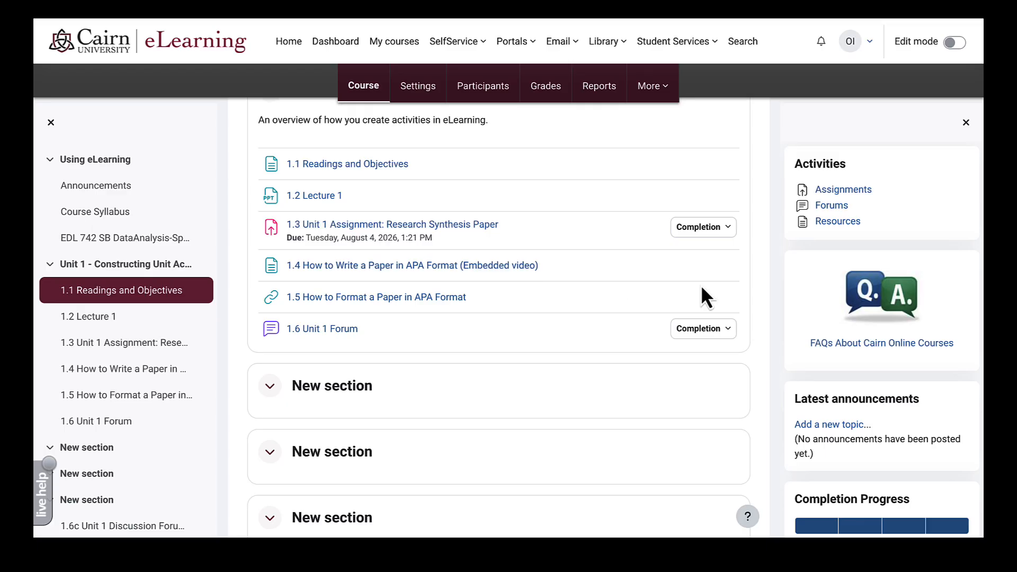
- Turn on edit mode and open the activity chooser for Unit 1
click(955, 44)
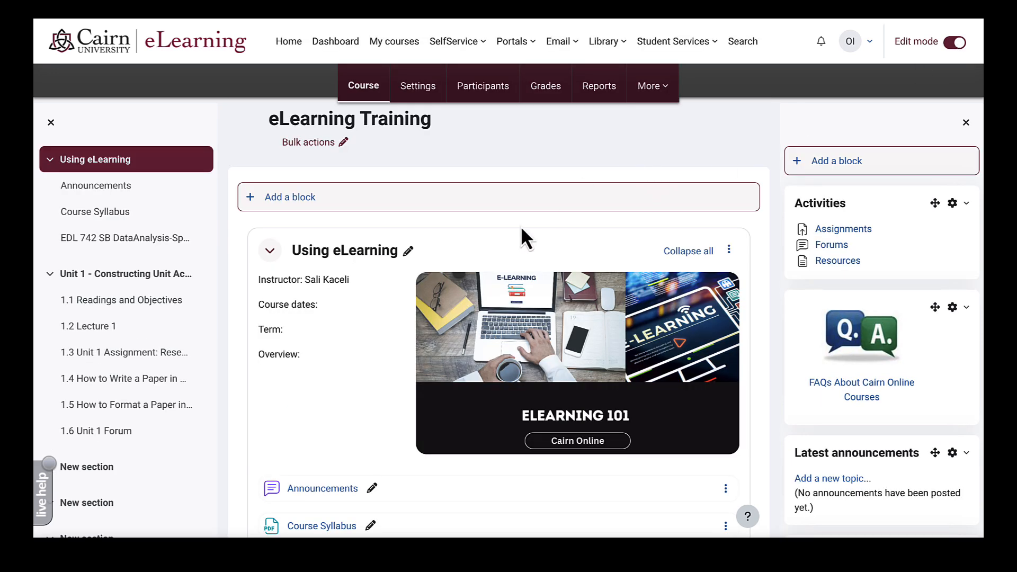
scroll(398, 389, down, 8)
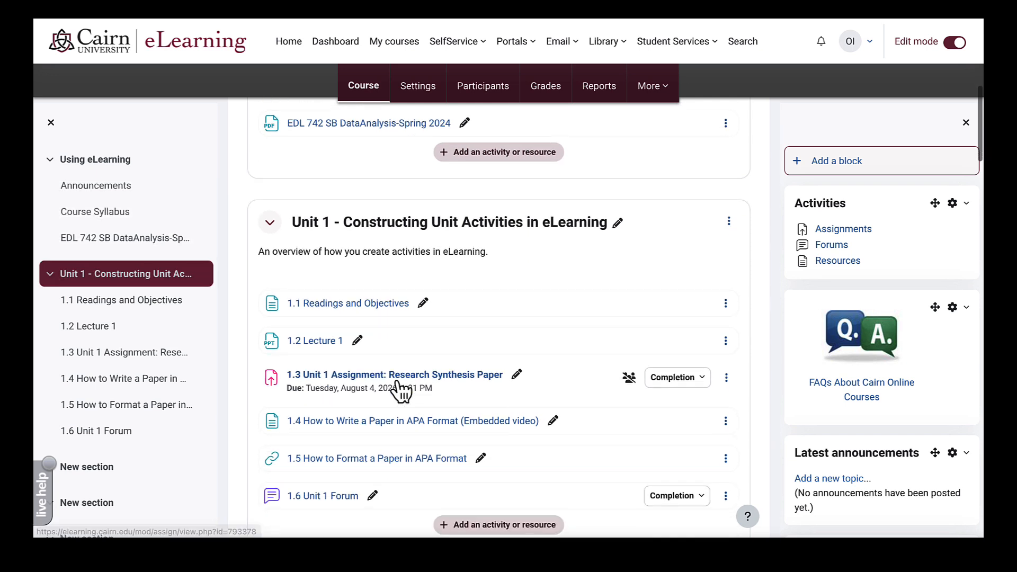
scroll(401, 392, down, 2)
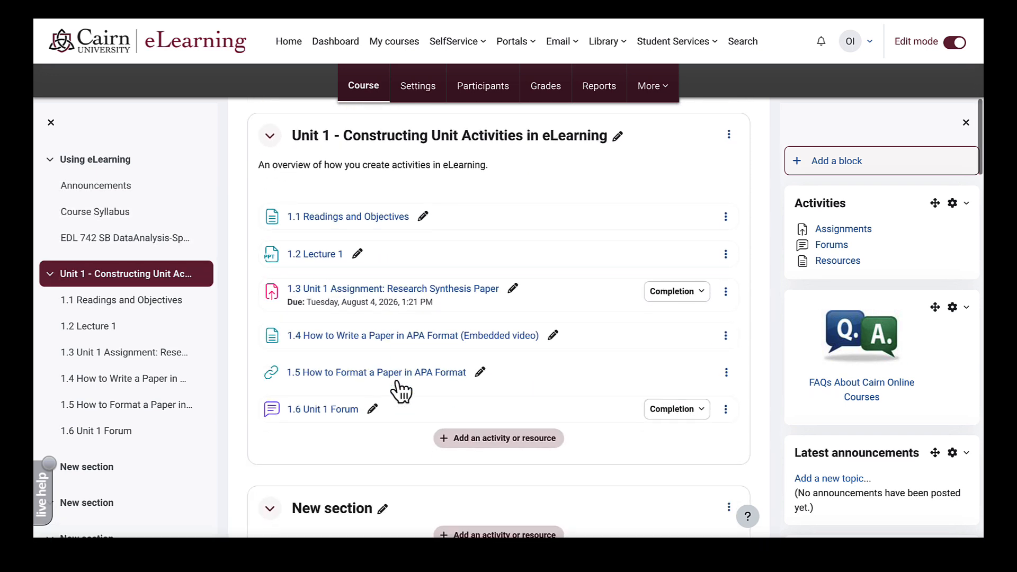
click(510, 443)
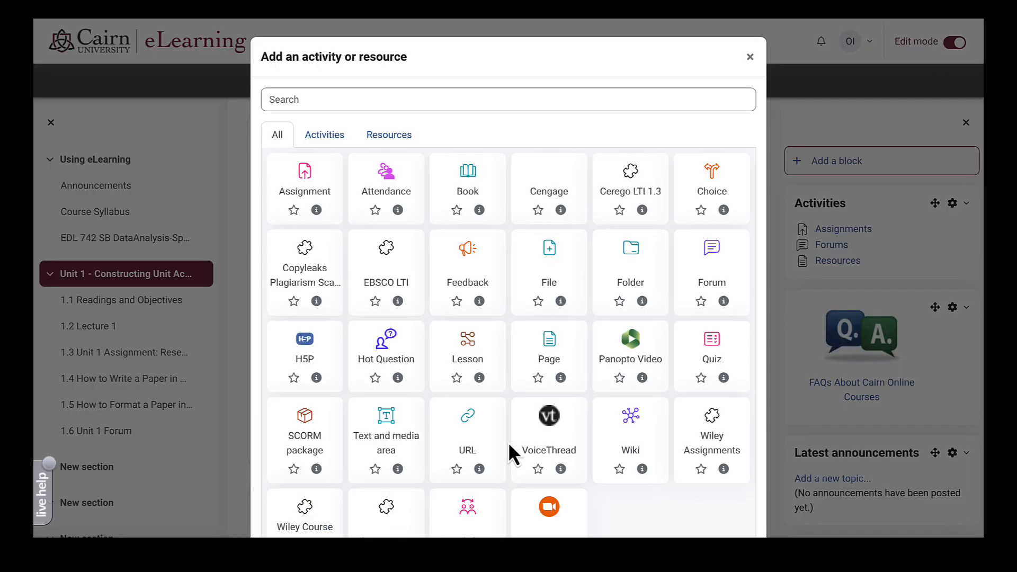
- Create a new quiz named '1.7 Unit 1 Quiz'
click(713, 342)
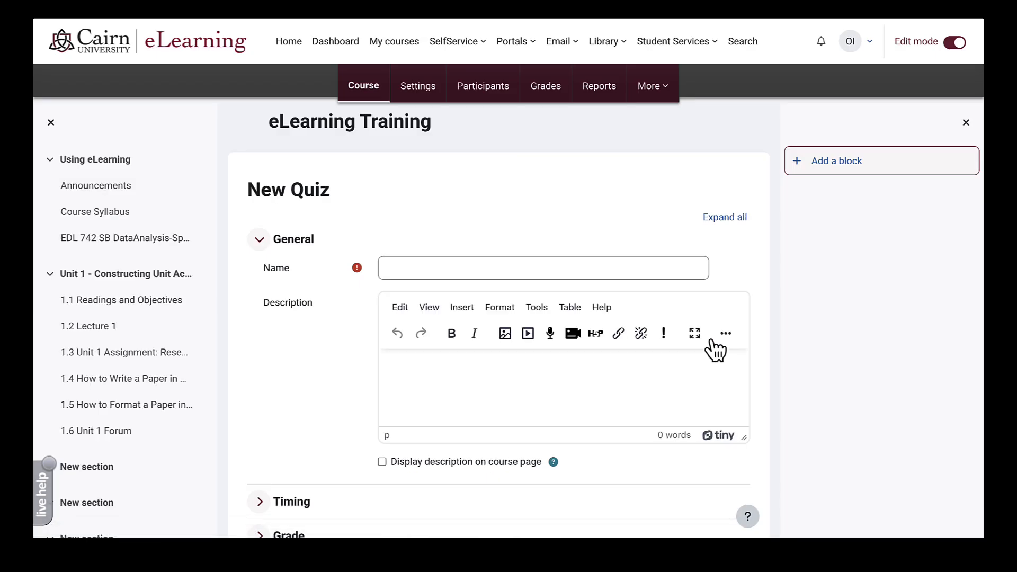
click(420, 269)
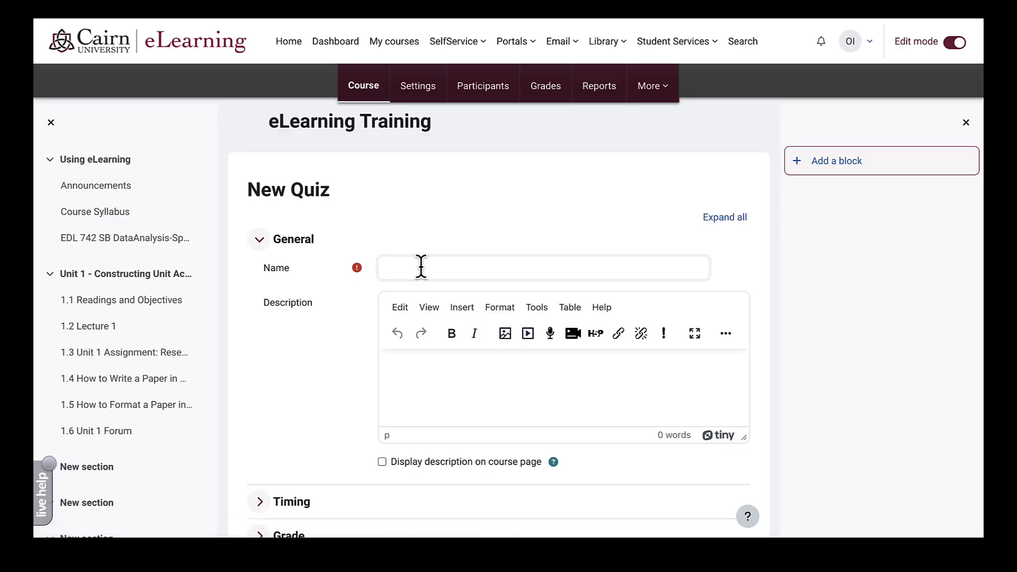
text(1.7 Unit 1 Quiz)
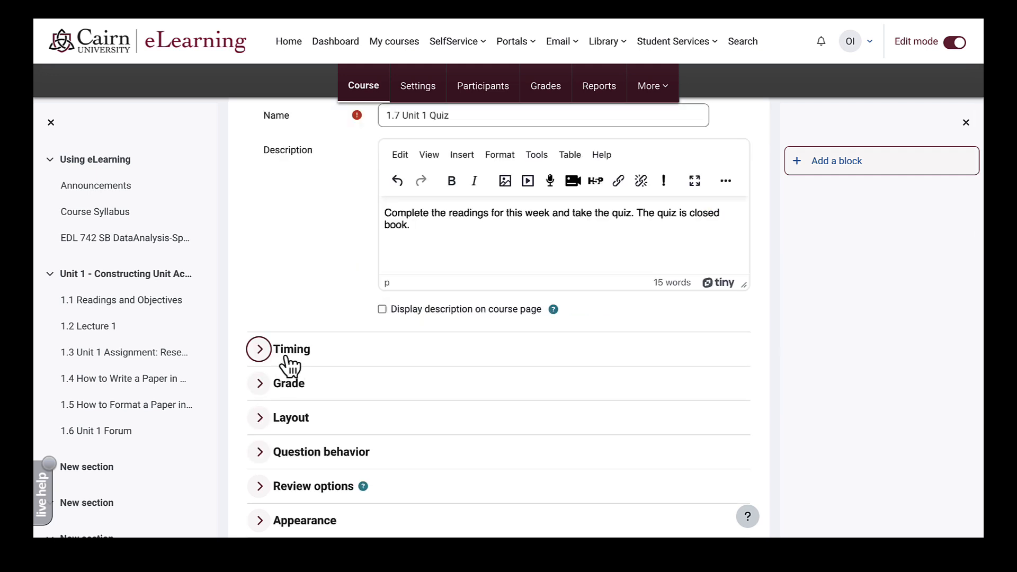
- Enable a 30-minute time limit for the quiz
click(281, 352)
scroll(336, 364, down, 1)
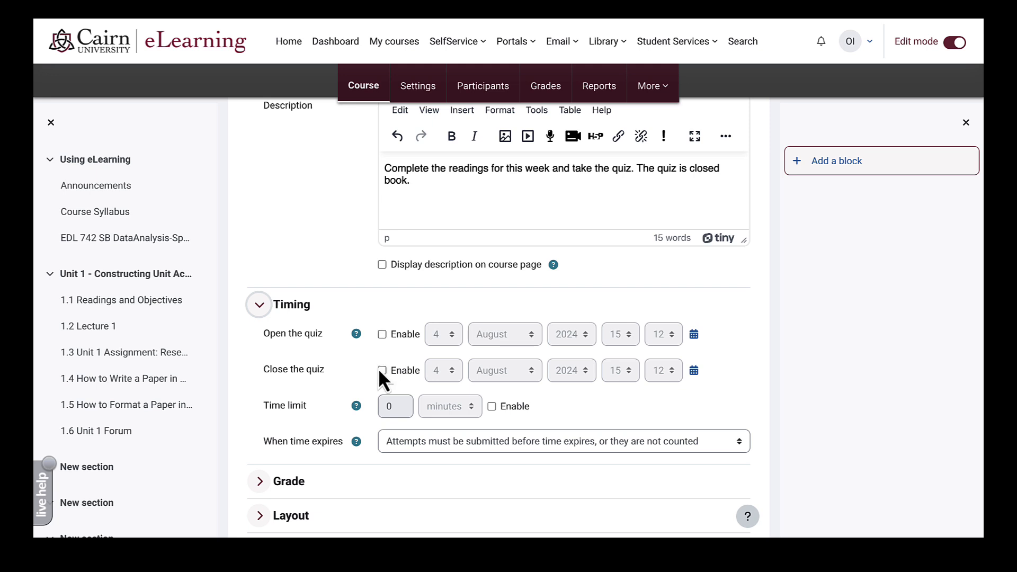
click(491, 407)
drag(397, 406, 360, 406)
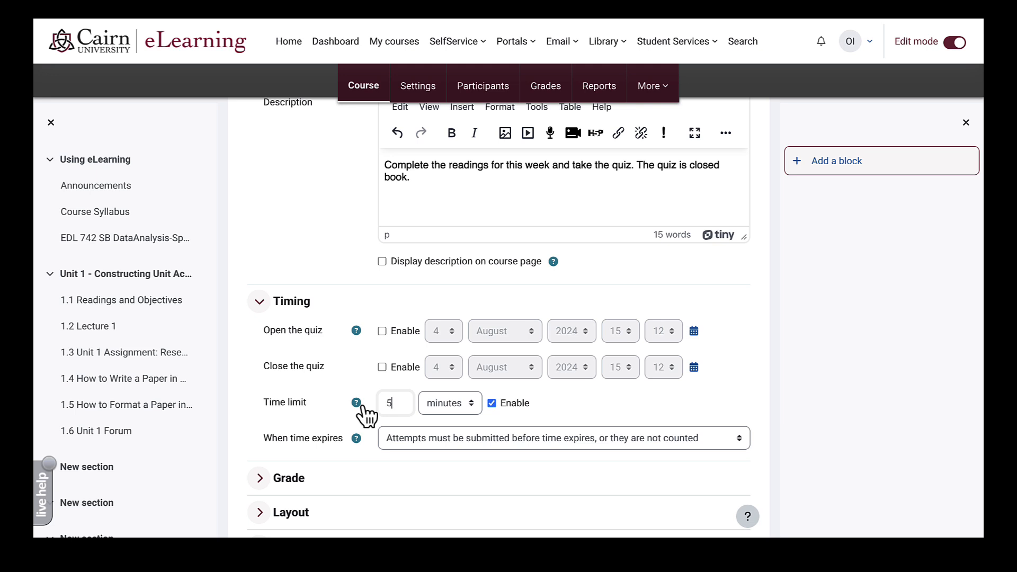
key(BackSpace)
text(30)
scroll(318, 371, down, 3)
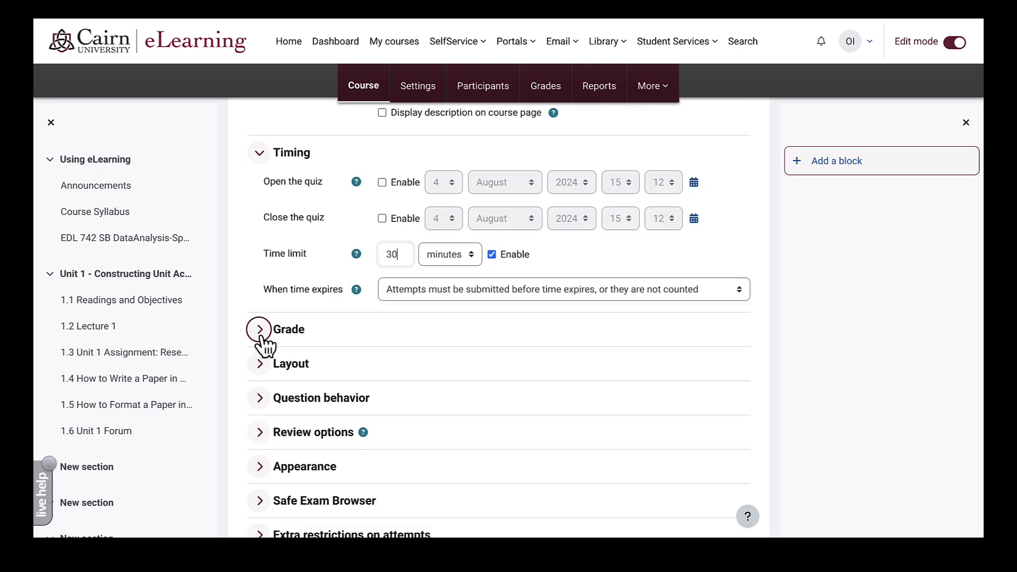
- Put the quiz in Reading and Quizzes, allow 2 attempts, and grade by Highest grade
click(260, 334)
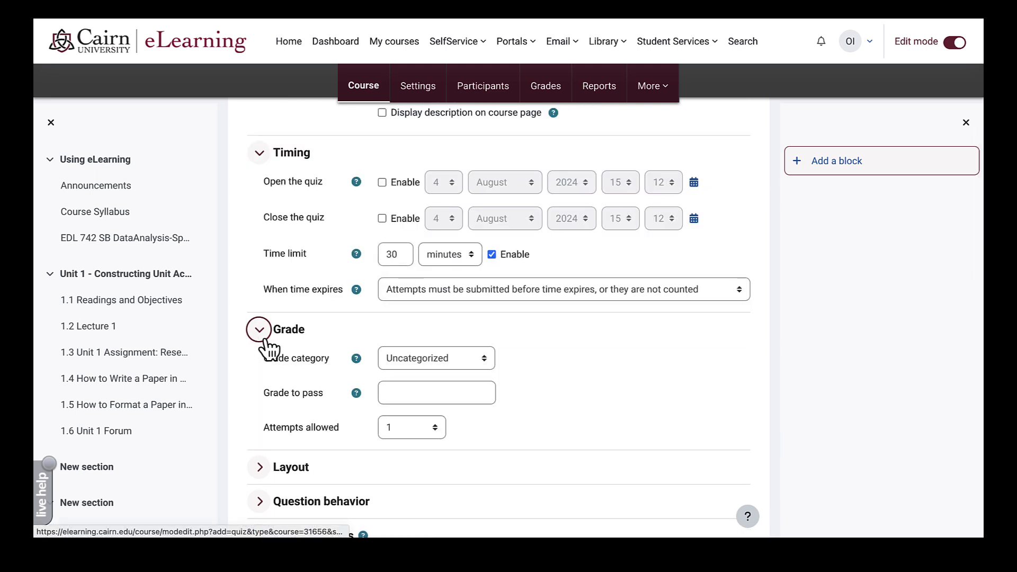
click(459, 360)
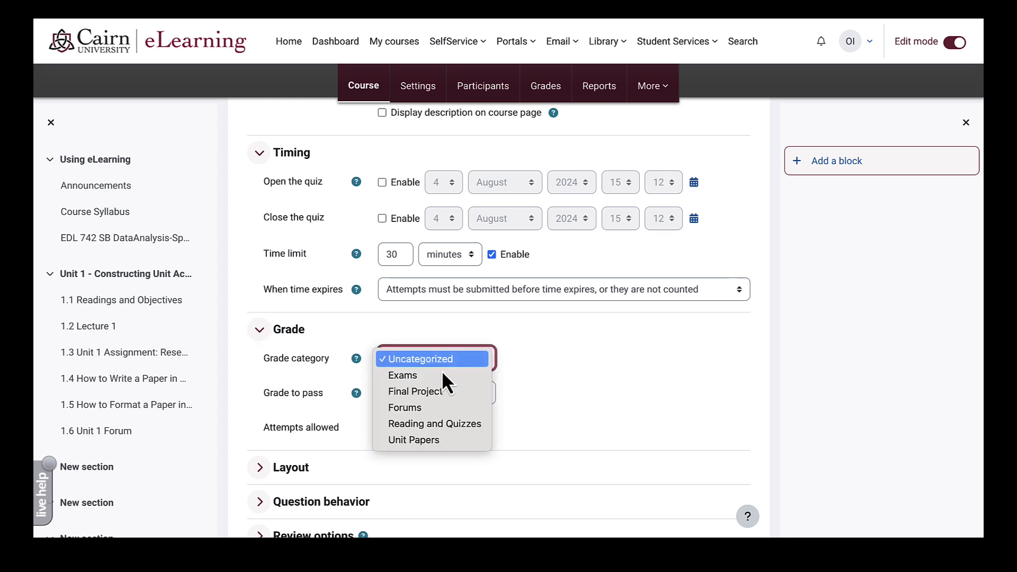
click(451, 430)
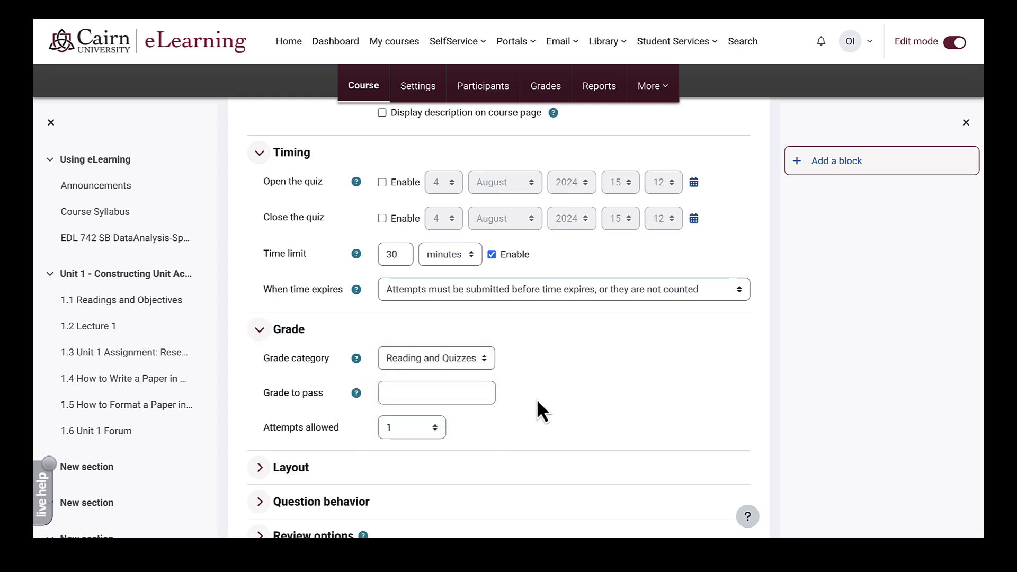
click(424, 444)
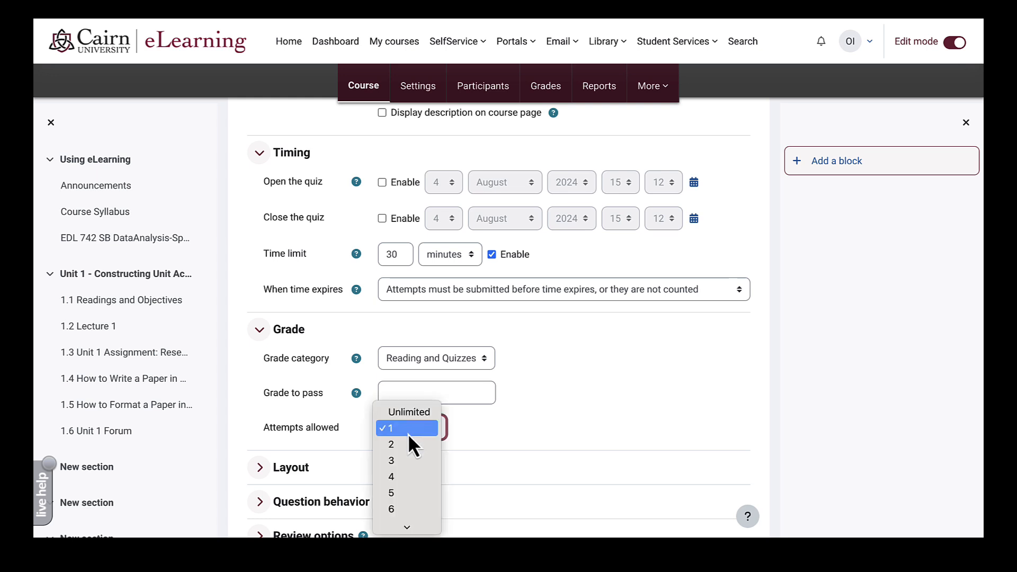
click(398, 445)
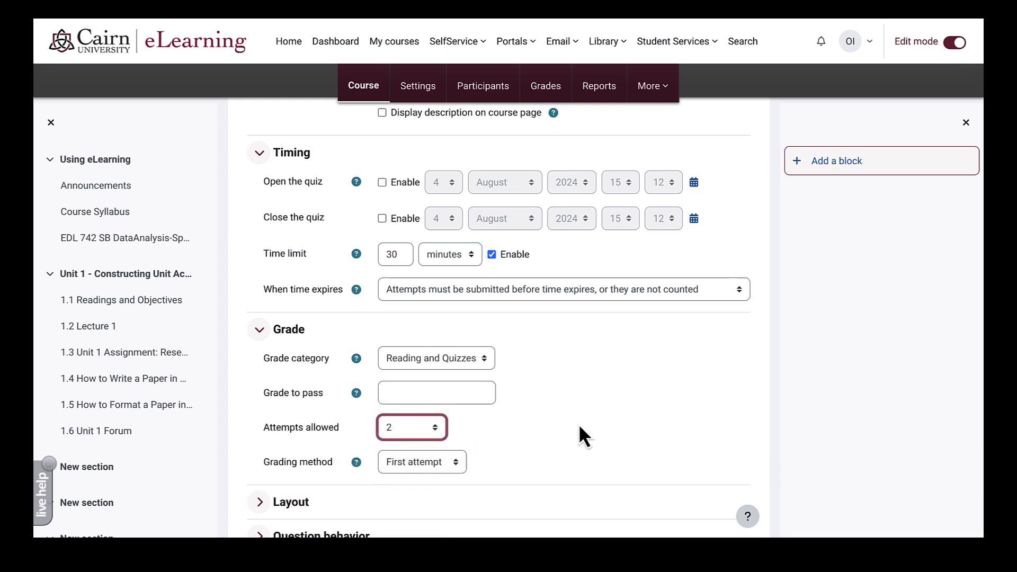
click(411, 461)
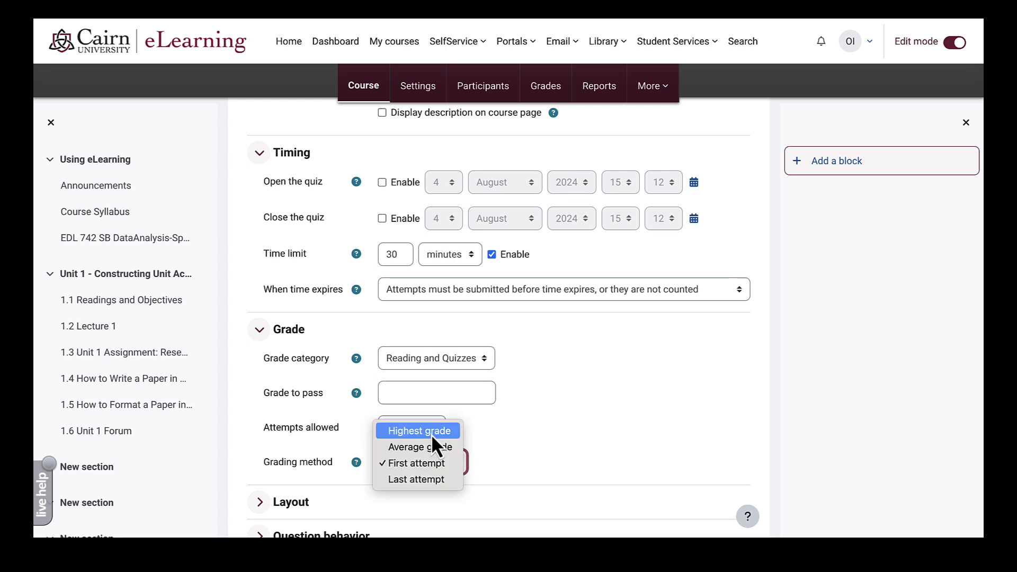
click(432, 436)
- Check the review options, then save and display the quiz settings
scroll(531, 442, down, 5)
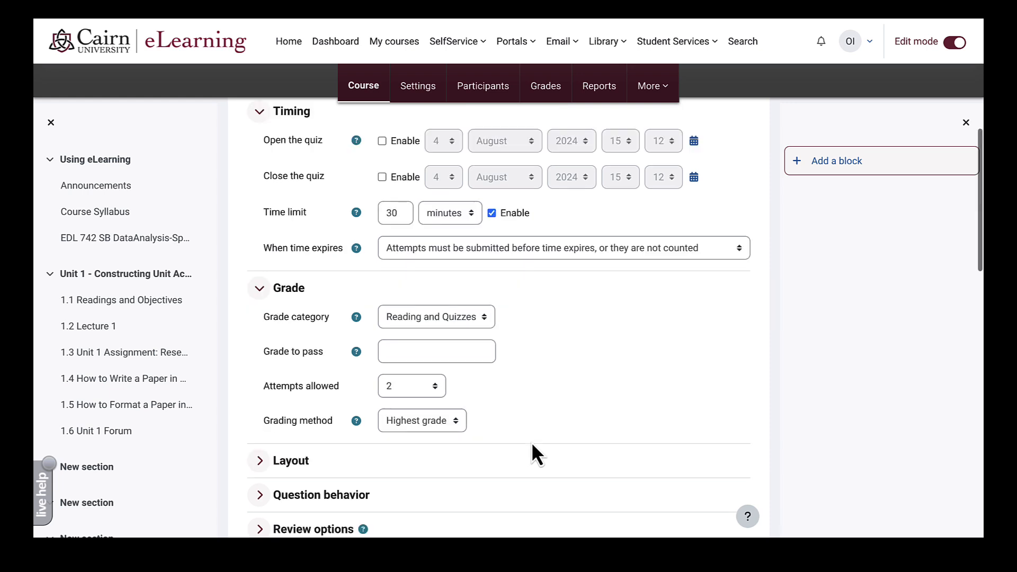
click(260, 276)
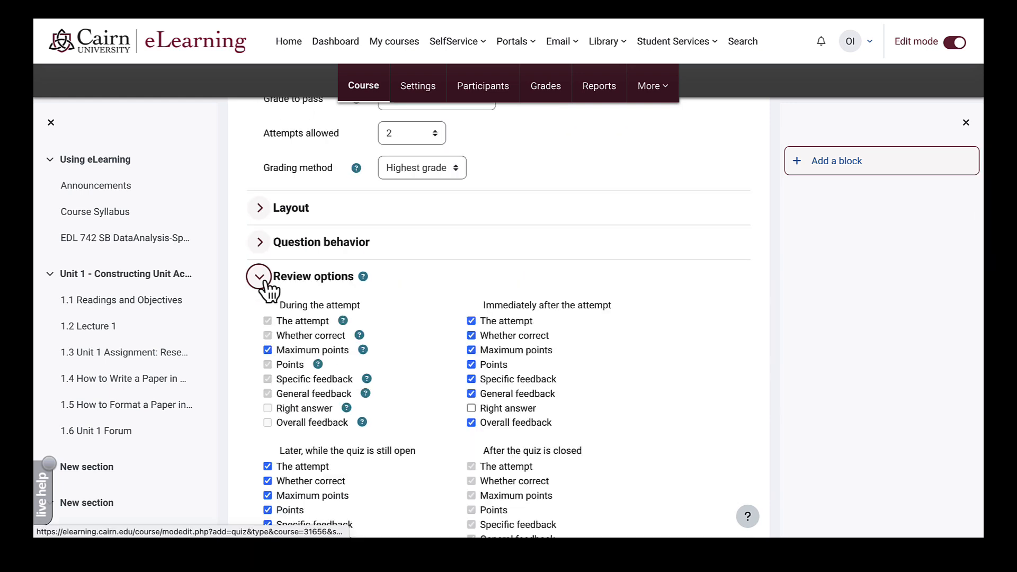
scroll(417, 385, down, 1)
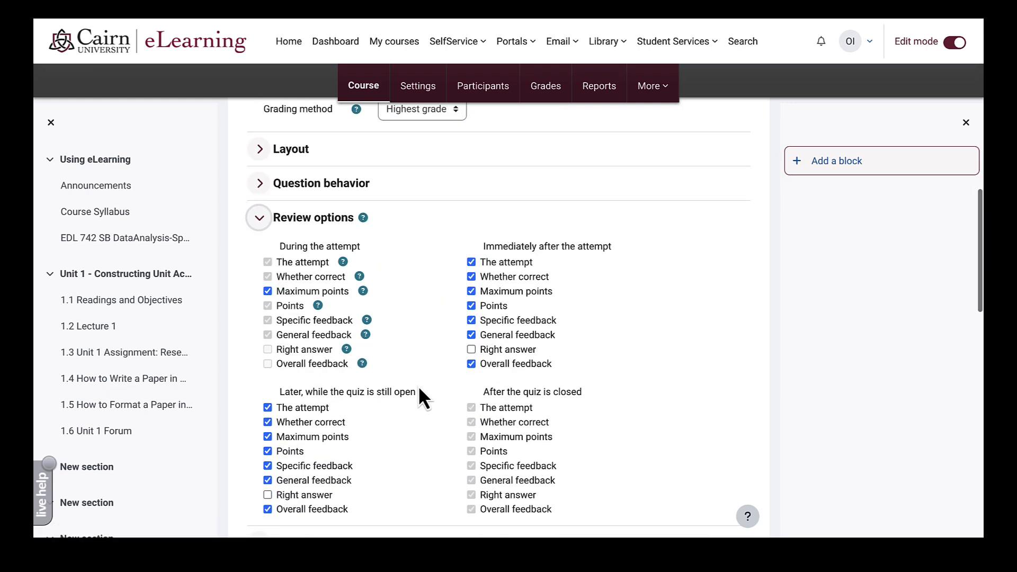
click(268, 421)
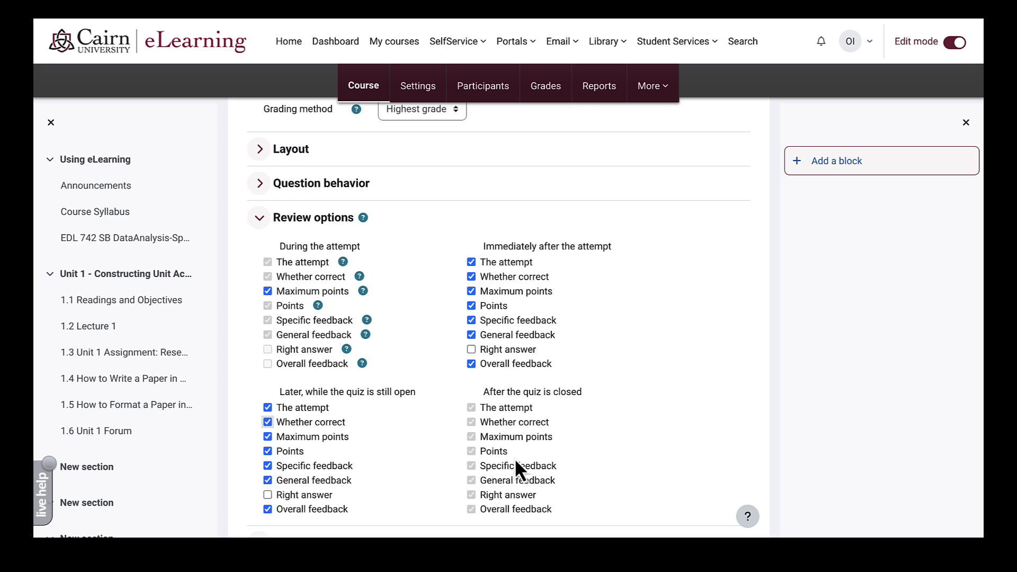
scroll(567, 455, down, 5)
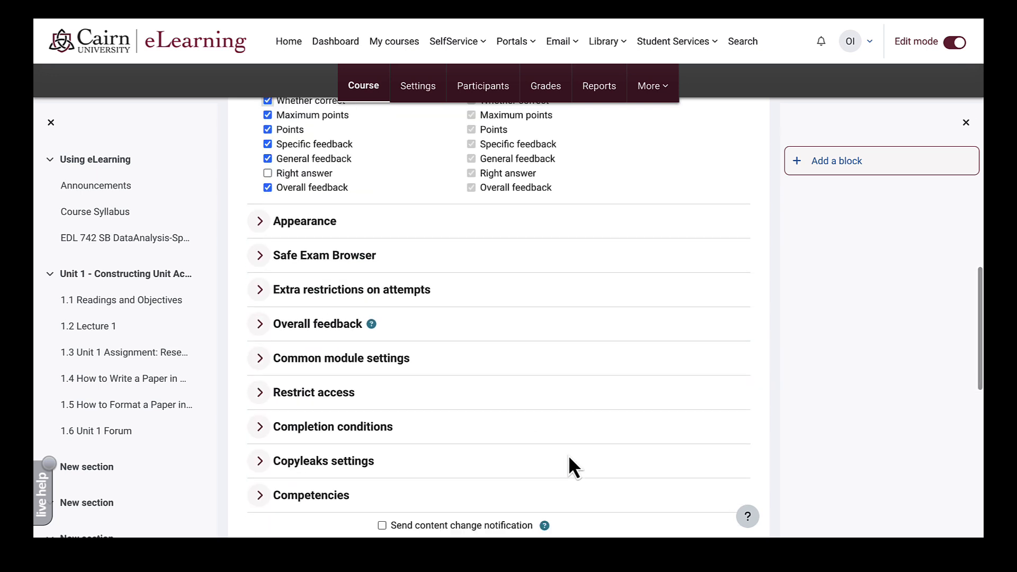
scroll(568, 454, down, 1)
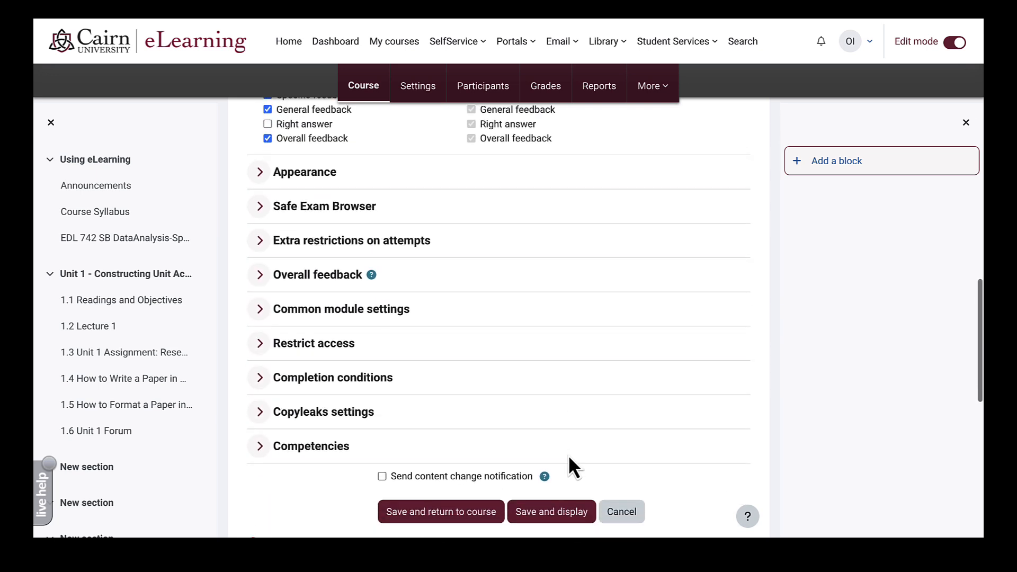
click(565, 517)
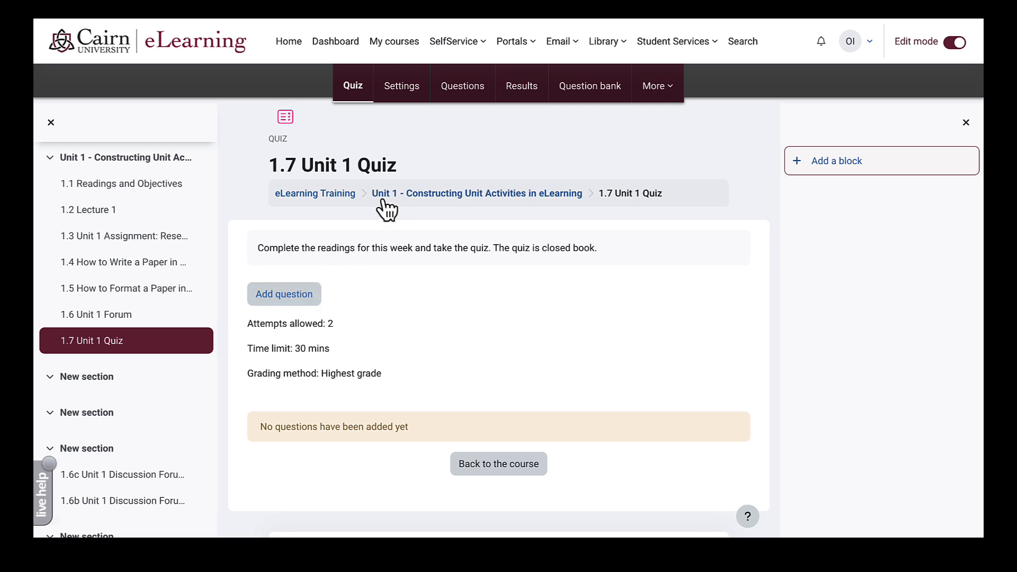
click(321, 201)
scroll(340, 324, down, 2)
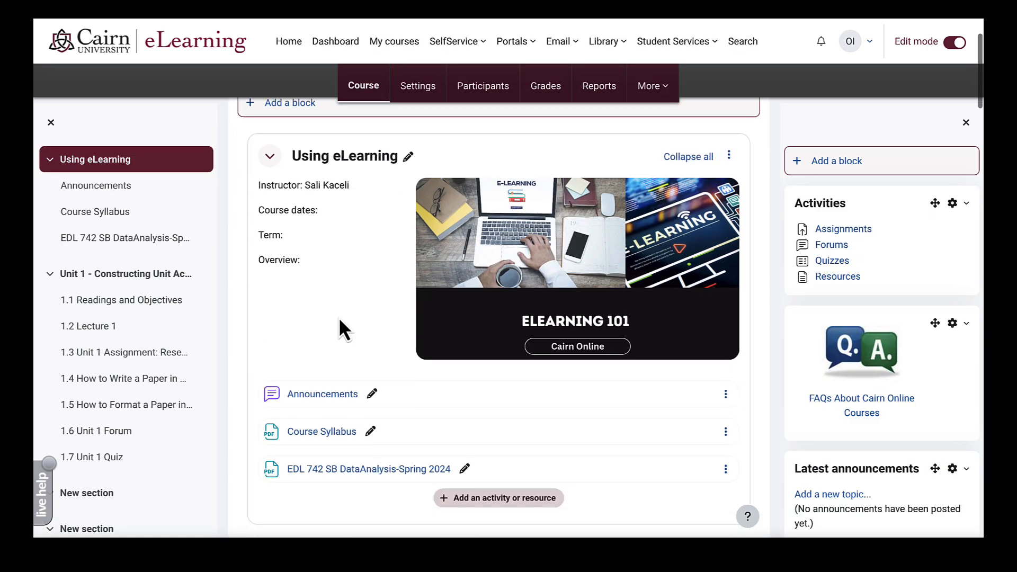
scroll(339, 317, down, 8)
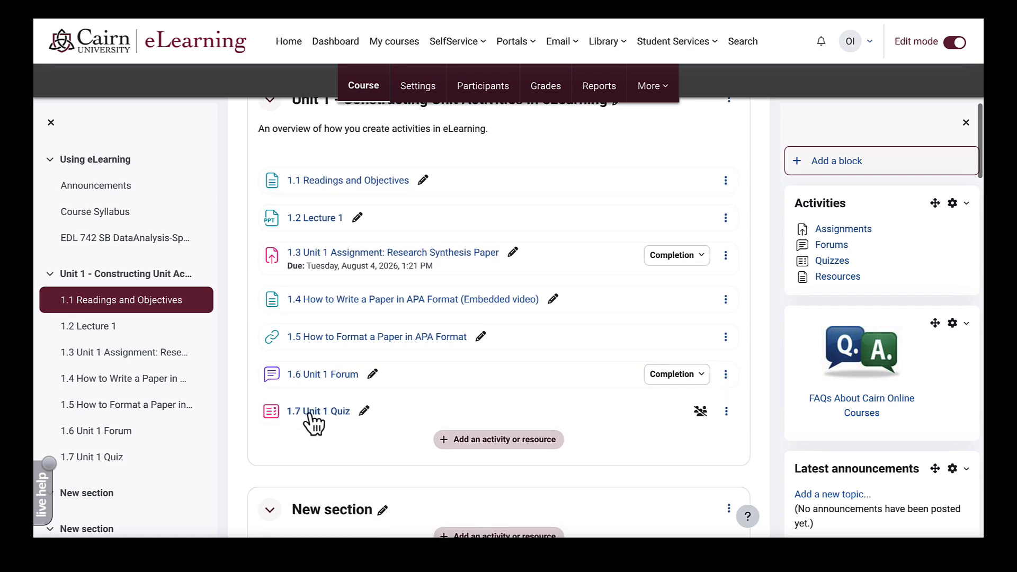
click(317, 412)
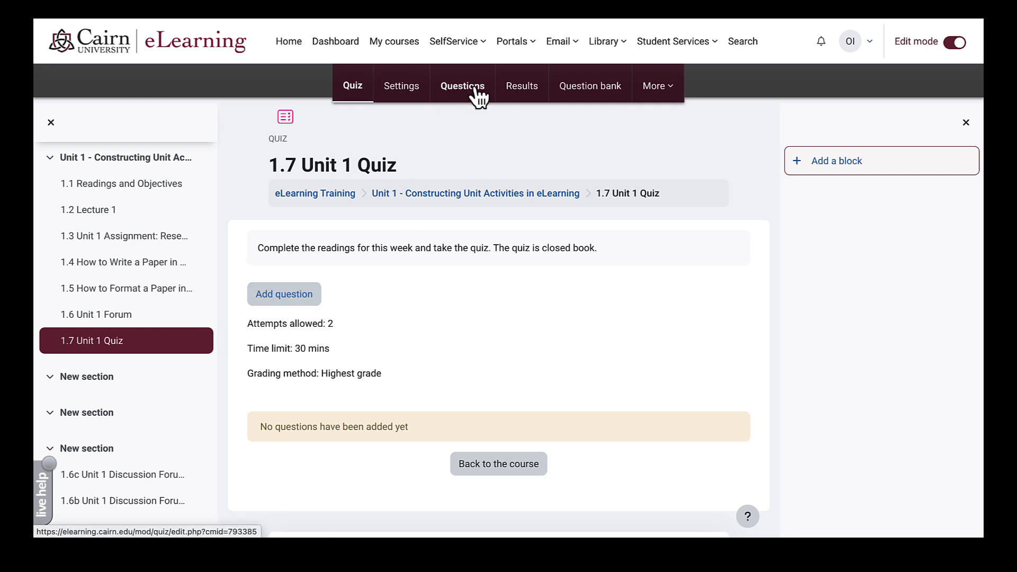
- Start a new Multiple choice question in the 1.7 Unit 1 Quiz
click(296, 303)
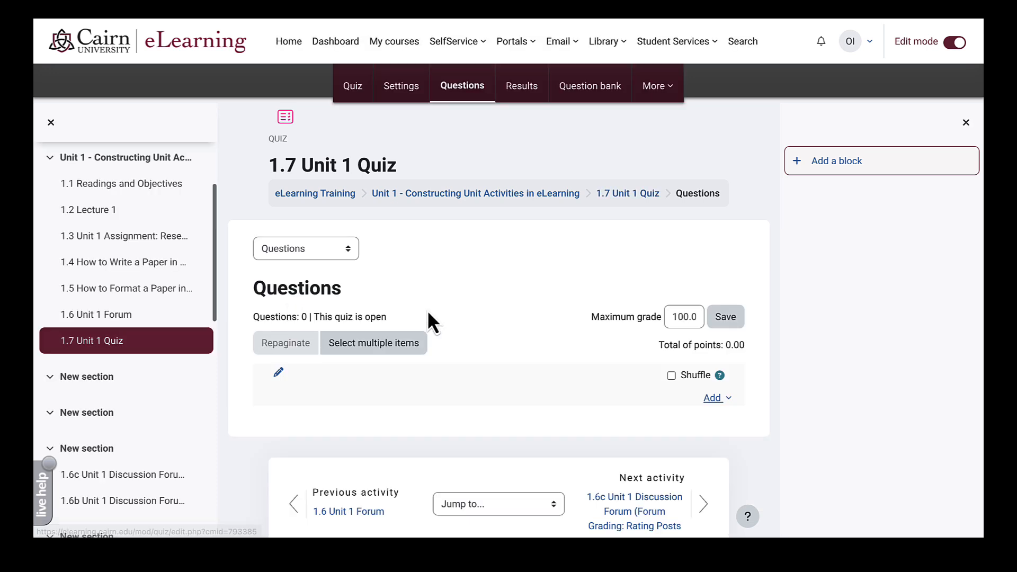
click(720, 403)
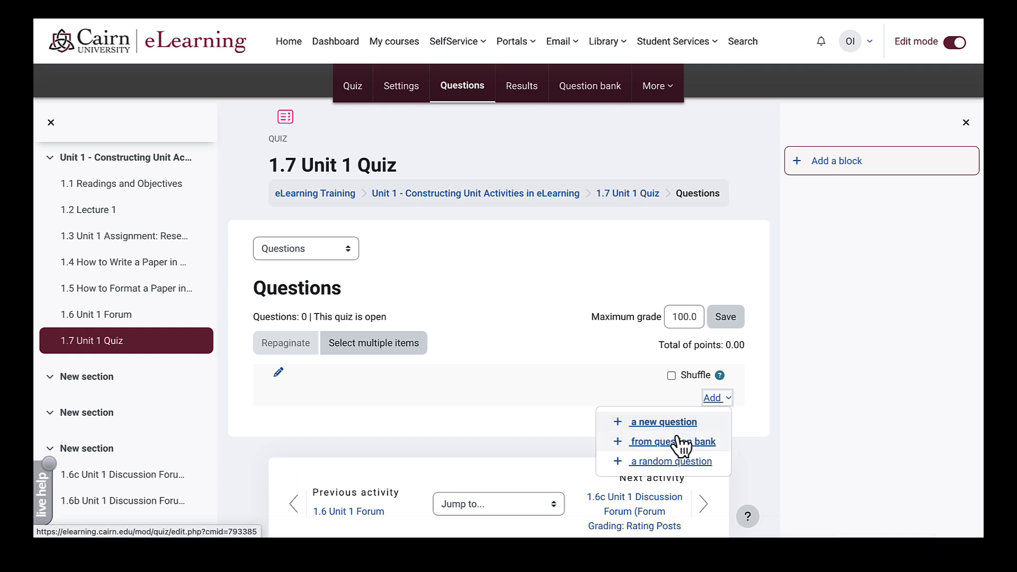
click(658, 424)
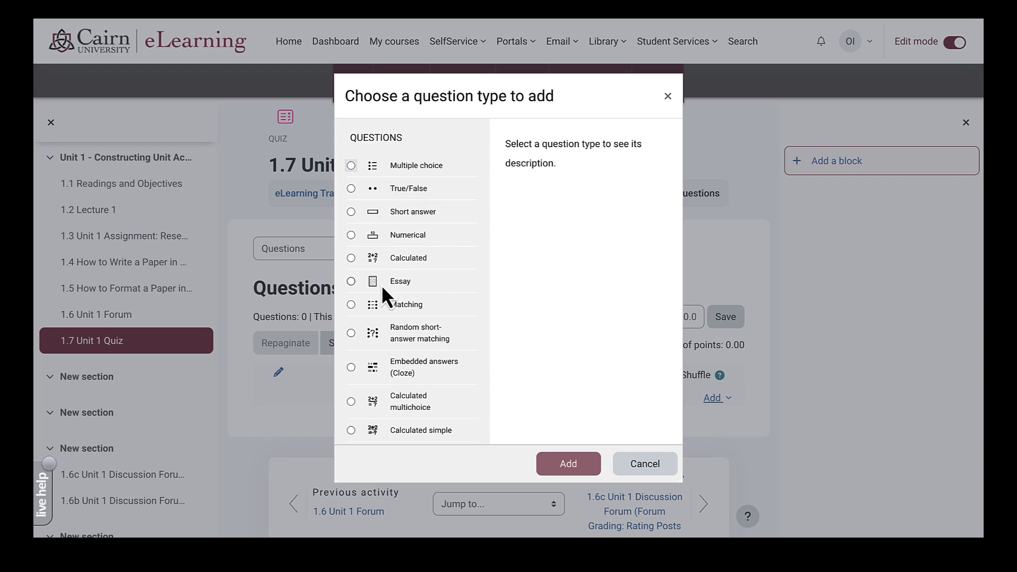
click(351, 165)
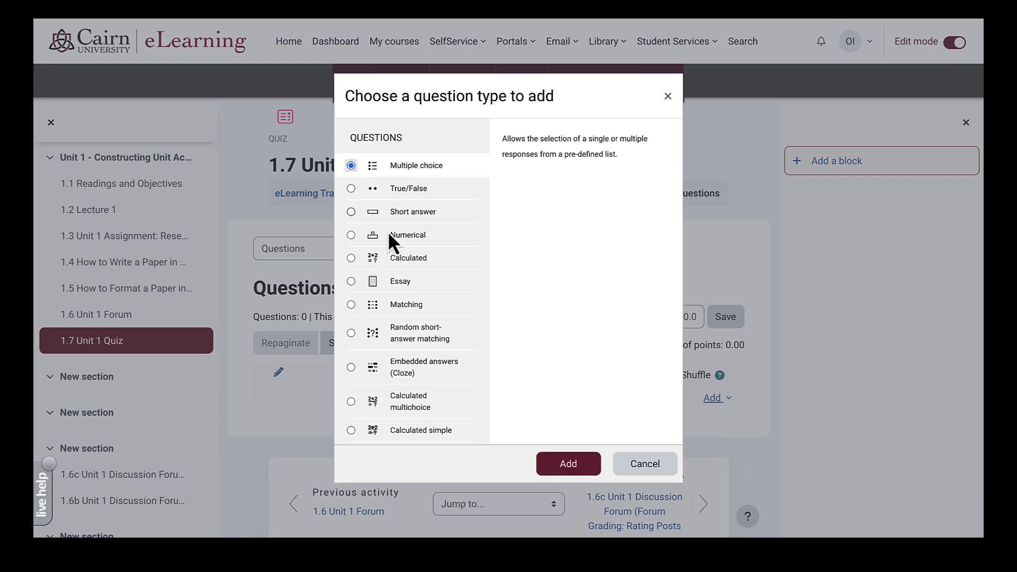
click(582, 465)
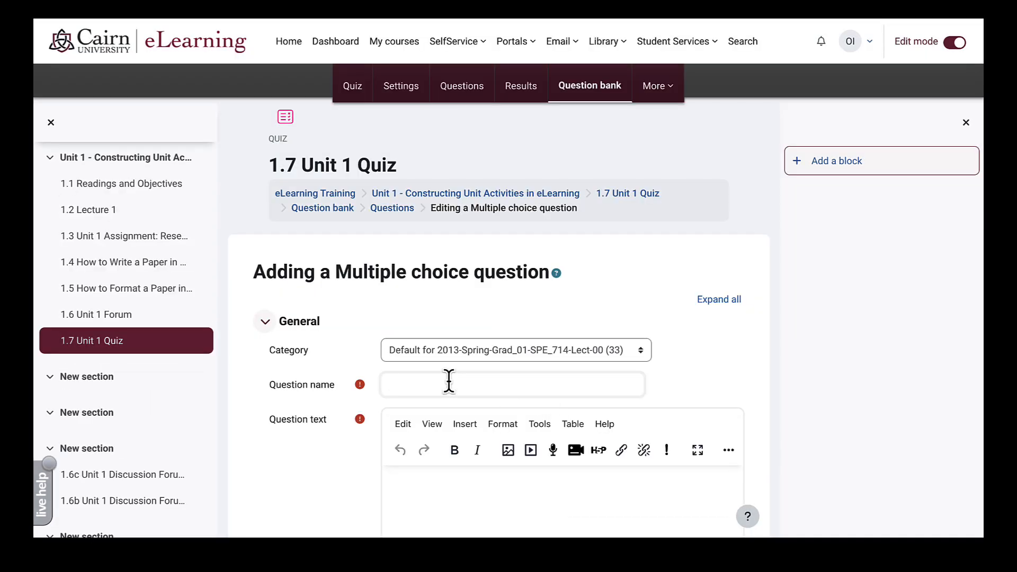
- Paste 'What statement best describes data literacy?' as the question name and question text
text(What statement best describes data literacy?)
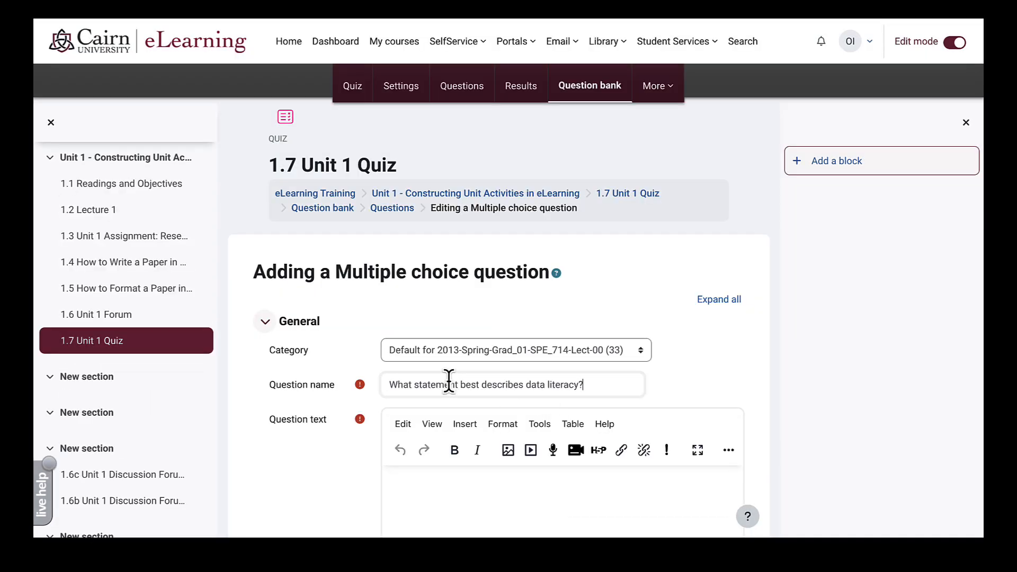
click(444, 484)
text(What statement best describes data literacy?)
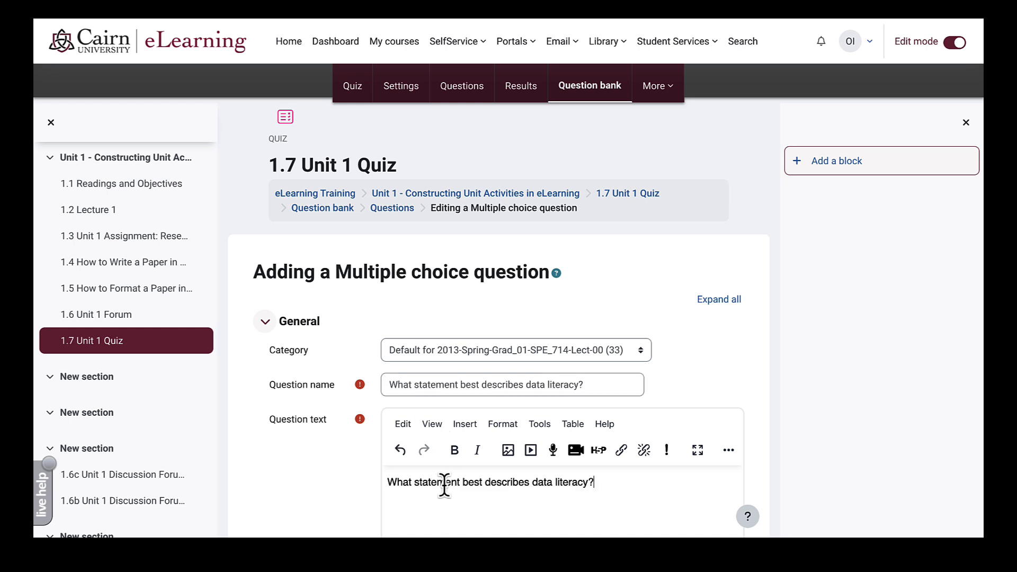
- Set the question's Default points to 10 and scroll down to the Answers section
scroll(414, 488, down, 1)
scroll(412, 484, down, 8)
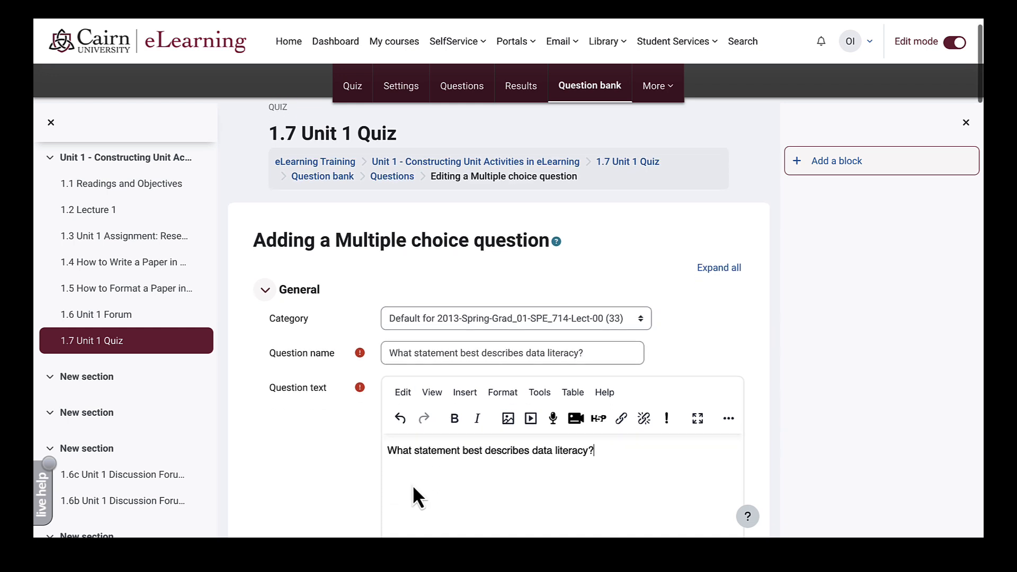
scroll(444, 423, down, 3)
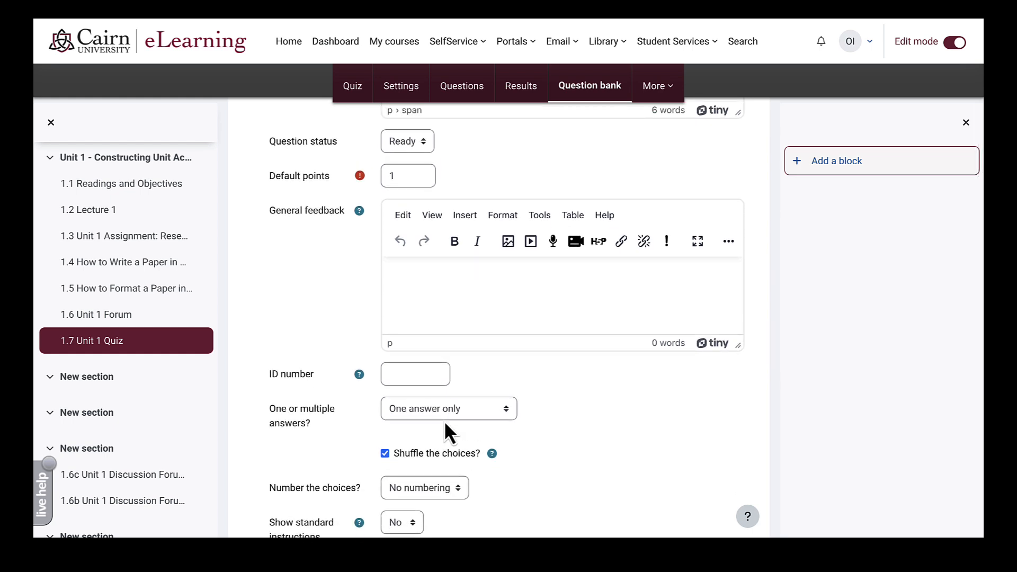
click(403, 178)
text(0)
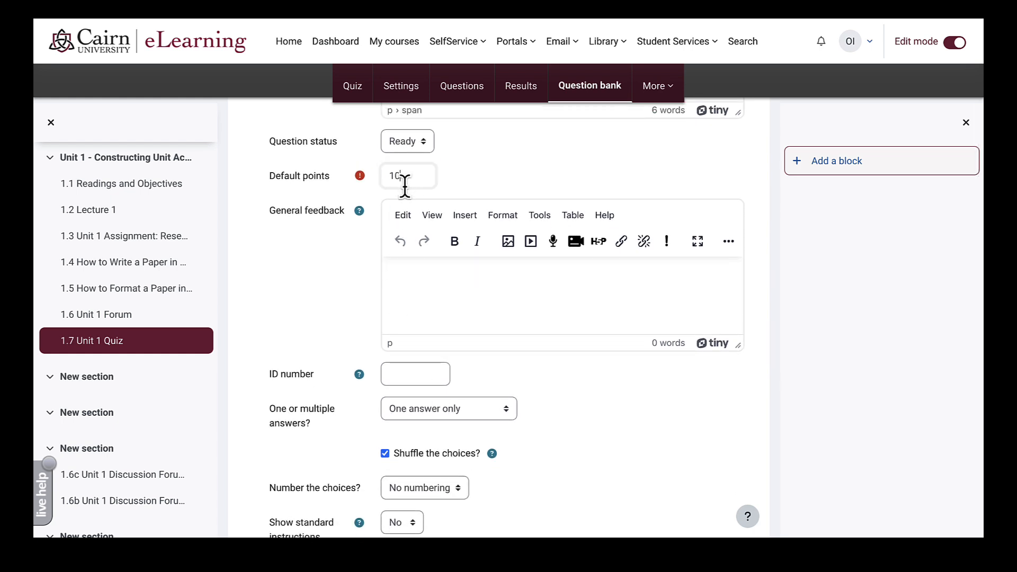
click(343, 319)
scroll(361, 401, down, 1)
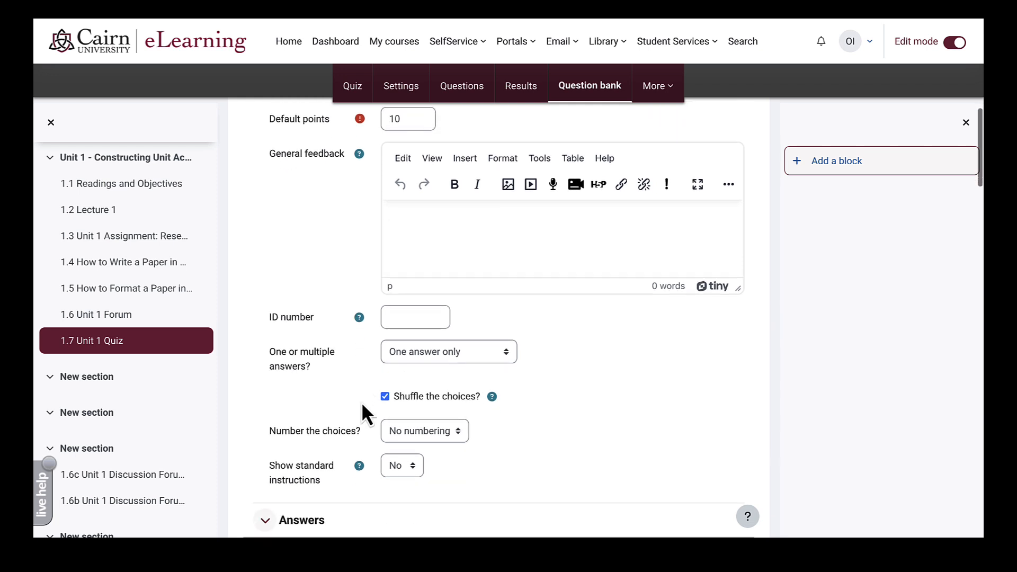
scroll(377, 407, down, 1)
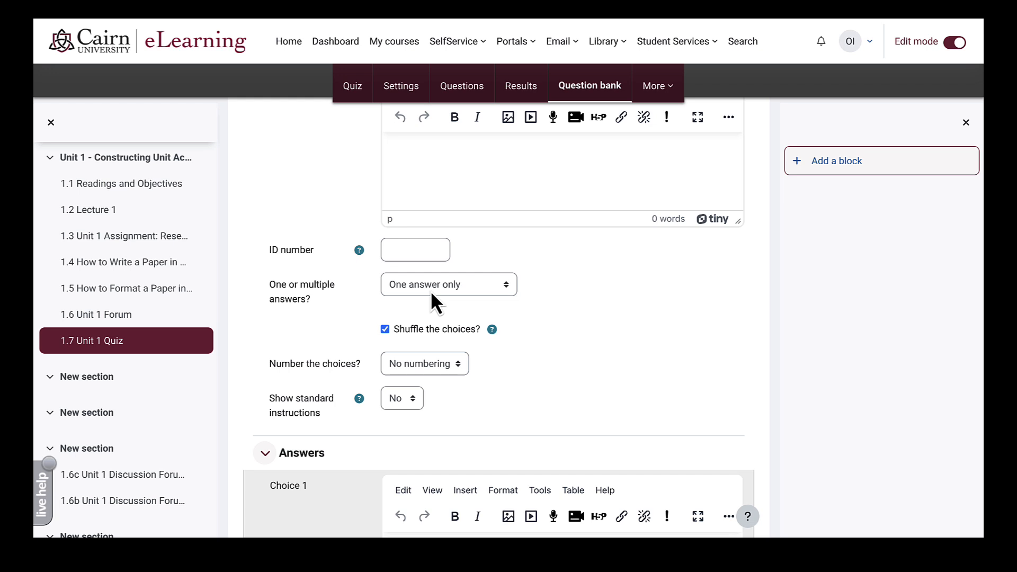
scroll(431, 294, down, 1)
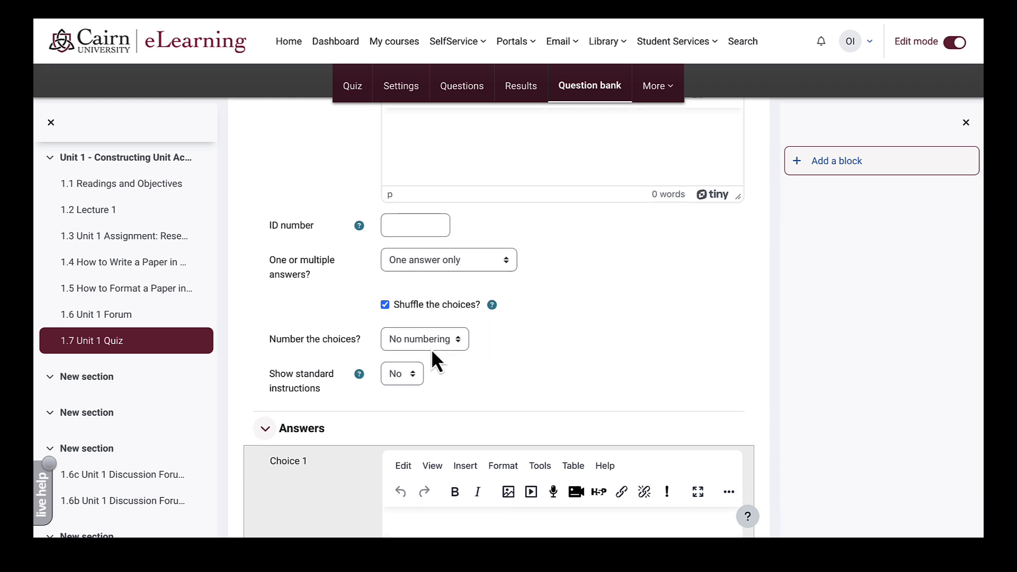
scroll(494, 374, down, 1)
scroll(494, 374, down, 3)
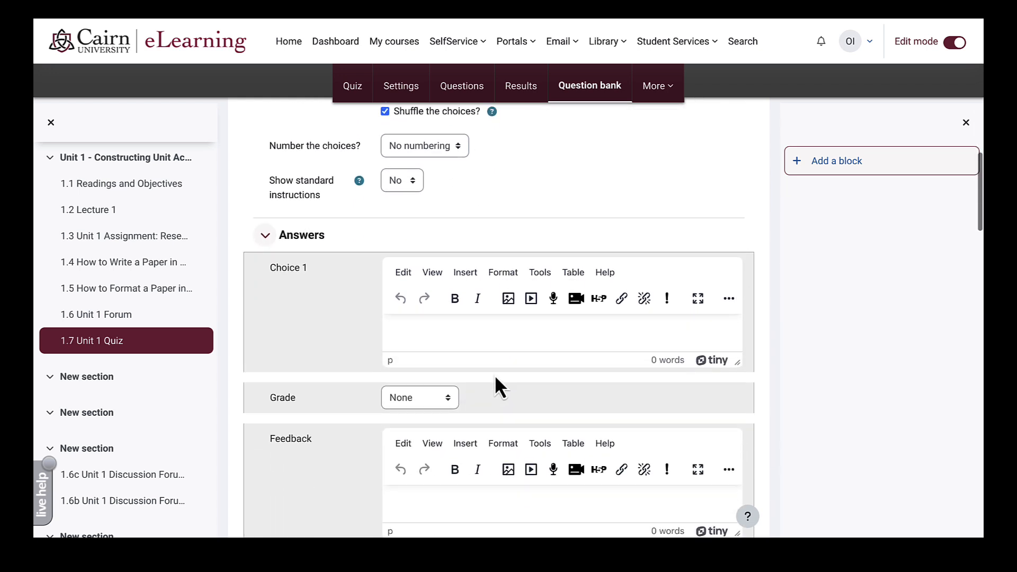
- Paste the first answer choice, grade it 100%, and begin its feedback
click(432, 309)
text(Collecting, analyzing, communicating, and using multiple measures of data)
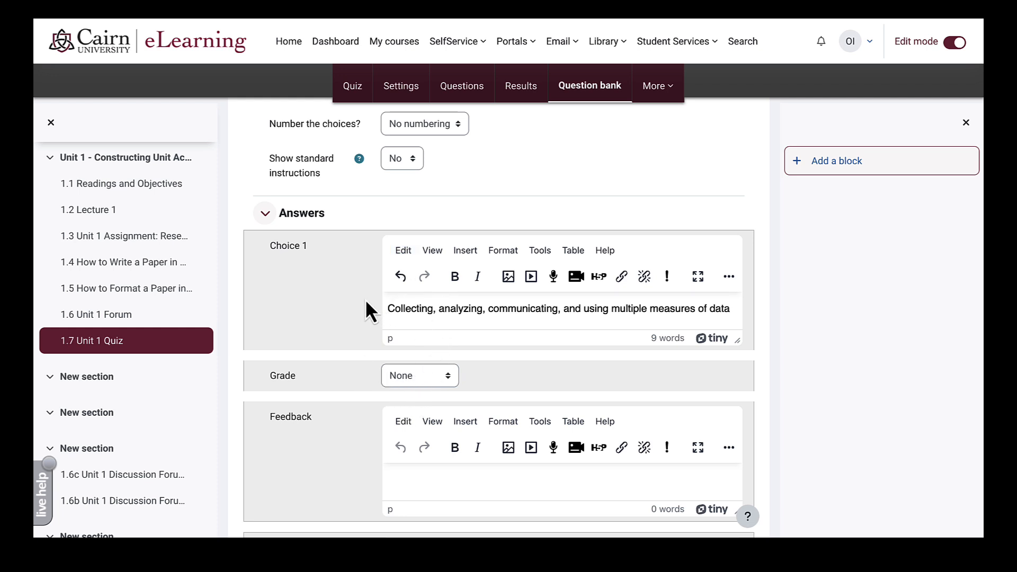
click(402, 380)
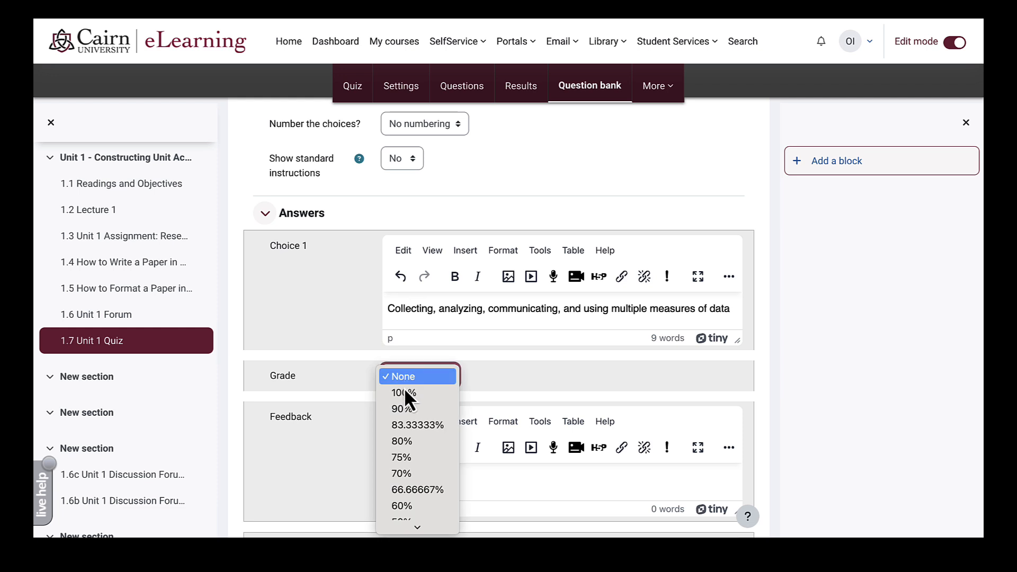
click(409, 396)
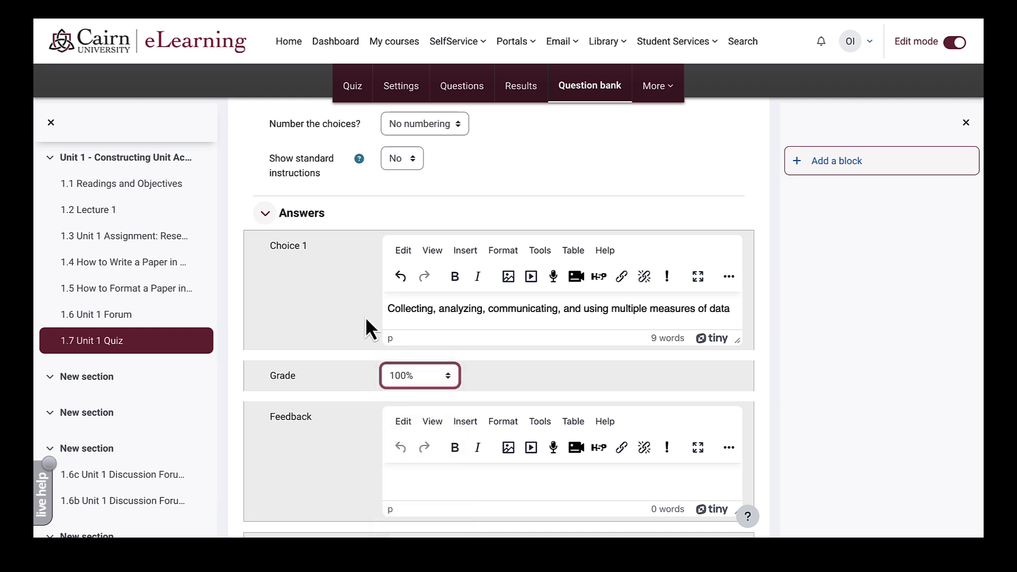
scroll(367, 320, down, 3)
click(412, 327)
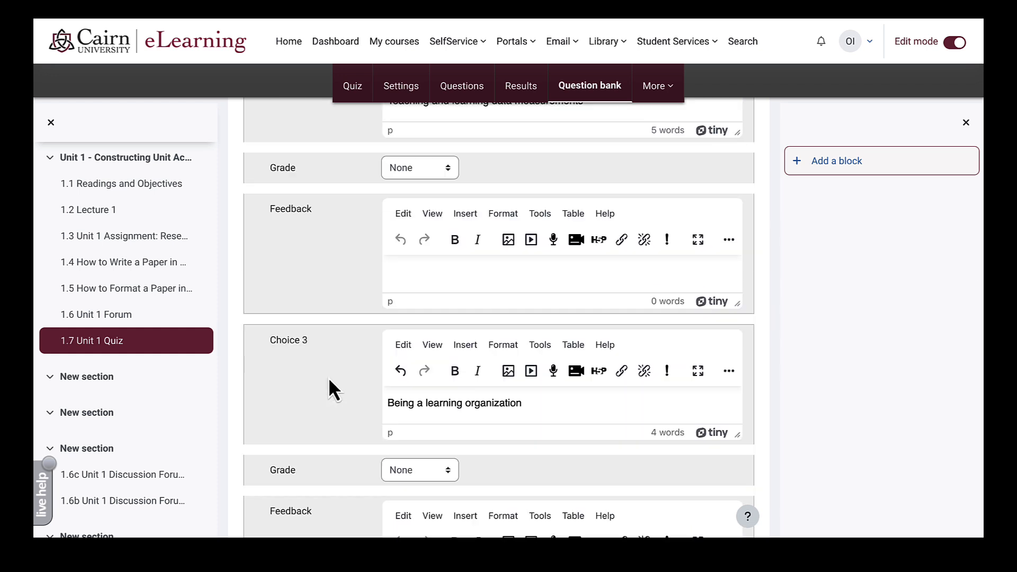
- Fill in the fourth answer choice, review the form, and save the question
scroll(367, 378, down, 6)
click(428, 380)
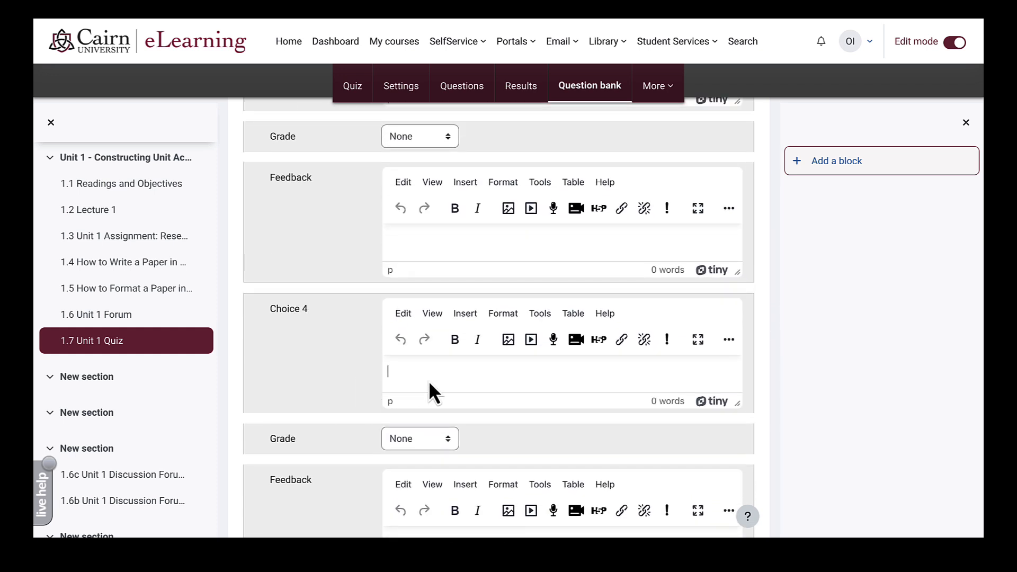
text(A)
scroll(311, 406, down, 4)
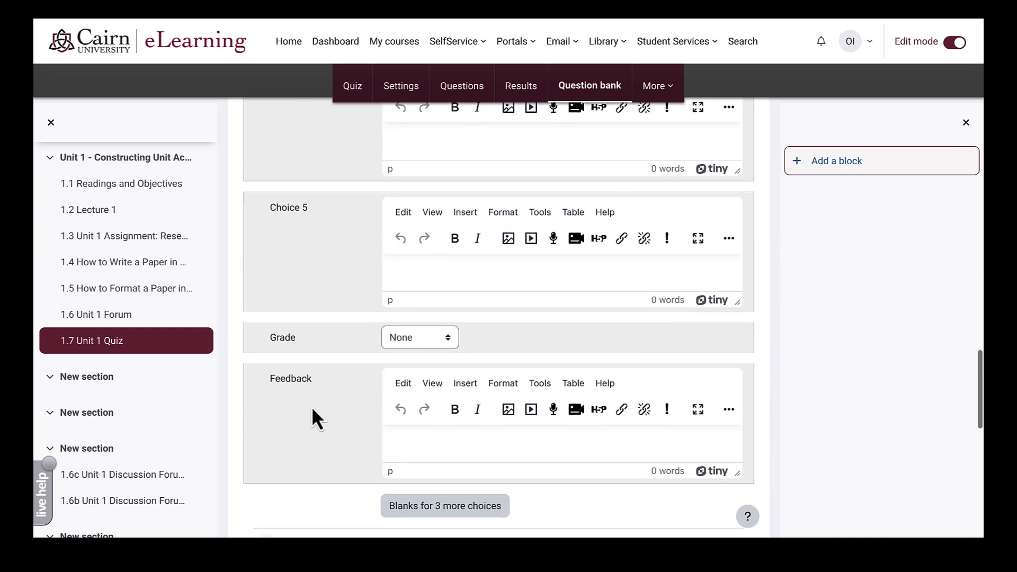
scroll(440, 401, down, 2)
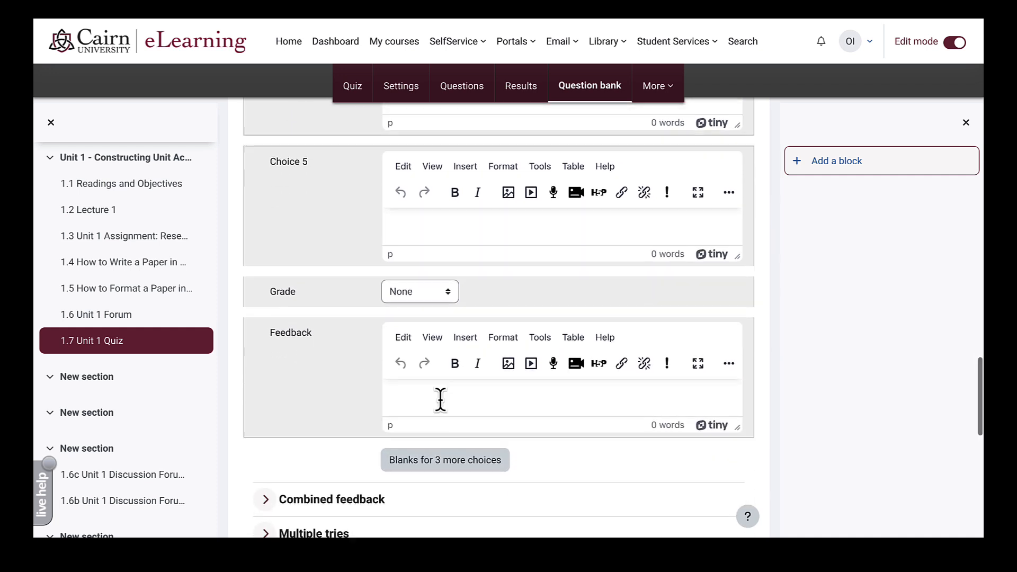
scroll(400, 451, down, 2)
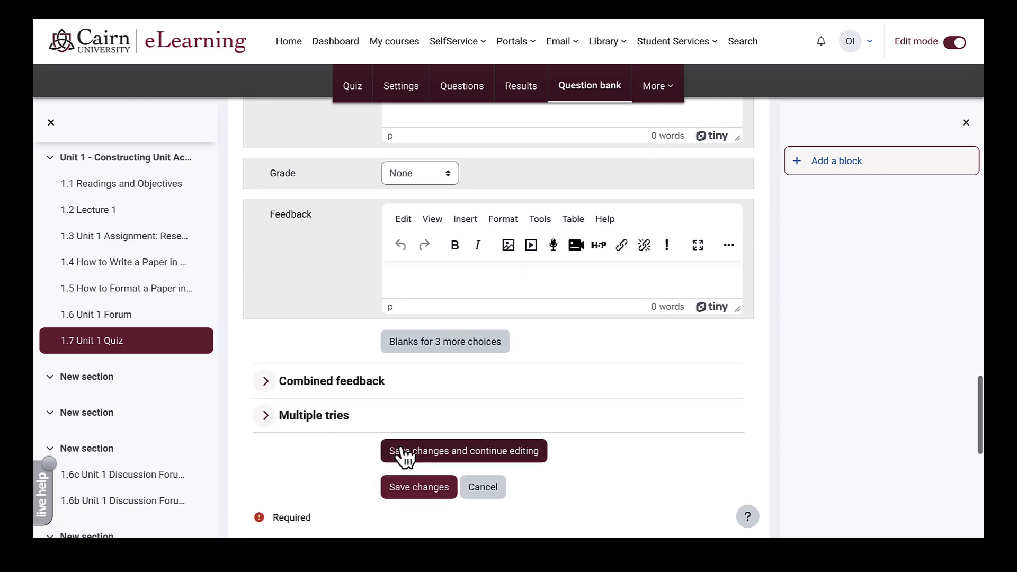
scroll(400, 446, up, 4)
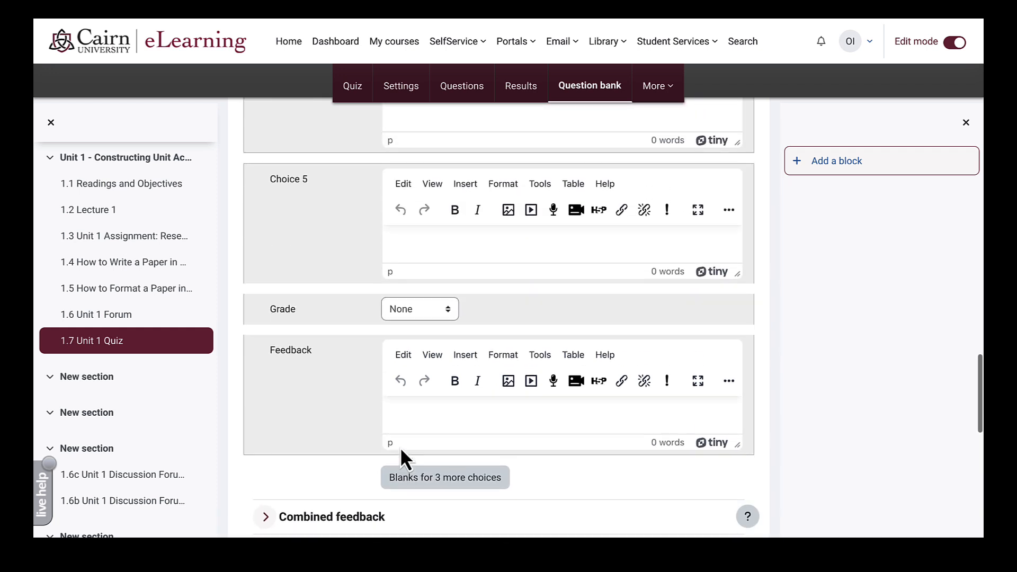
scroll(400, 447, up, 12)
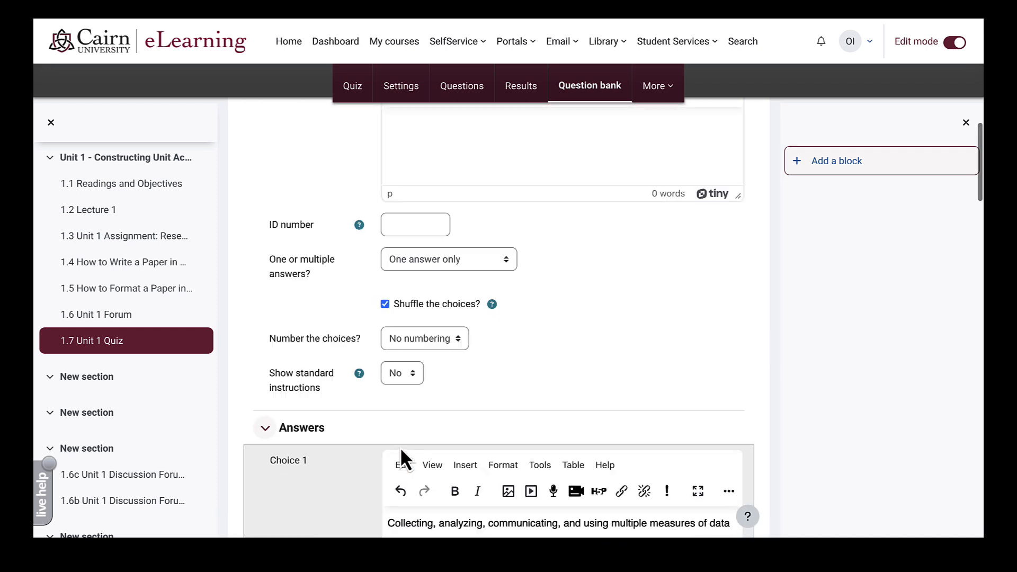
scroll(400, 449, up, 4)
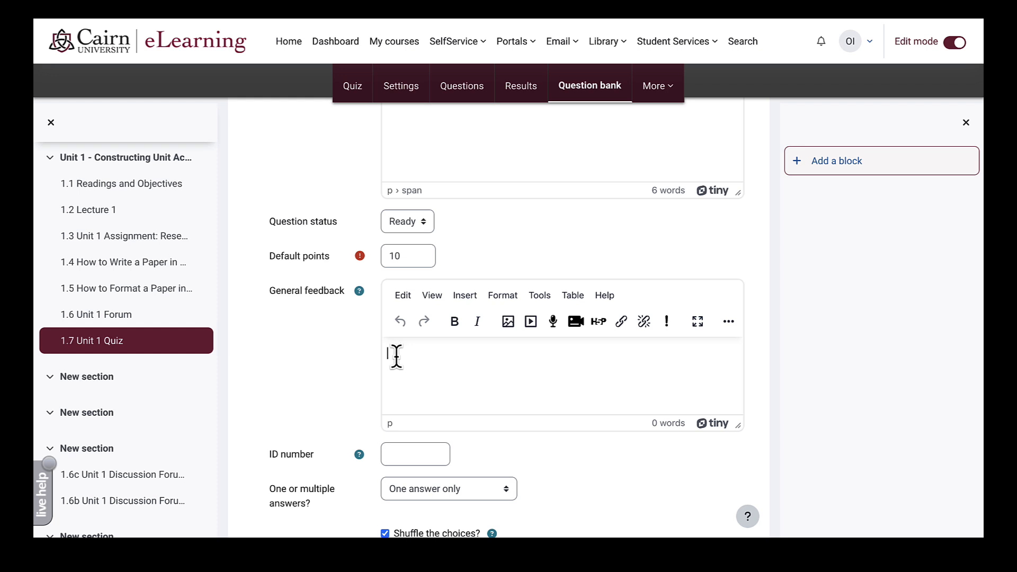
scroll(396, 357, down, 7)
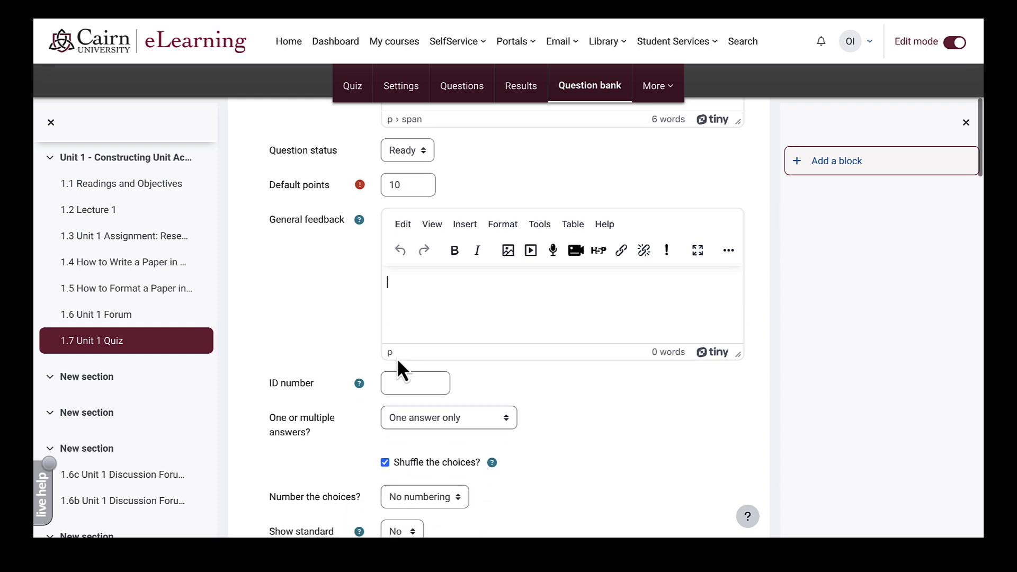
scroll(398, 360, down, 20)
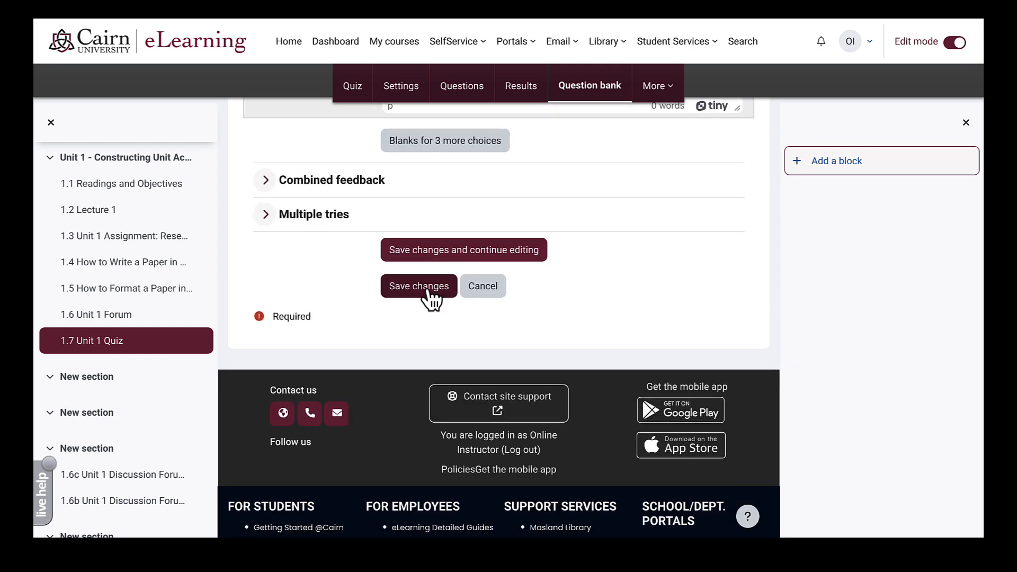
click(426, 292)
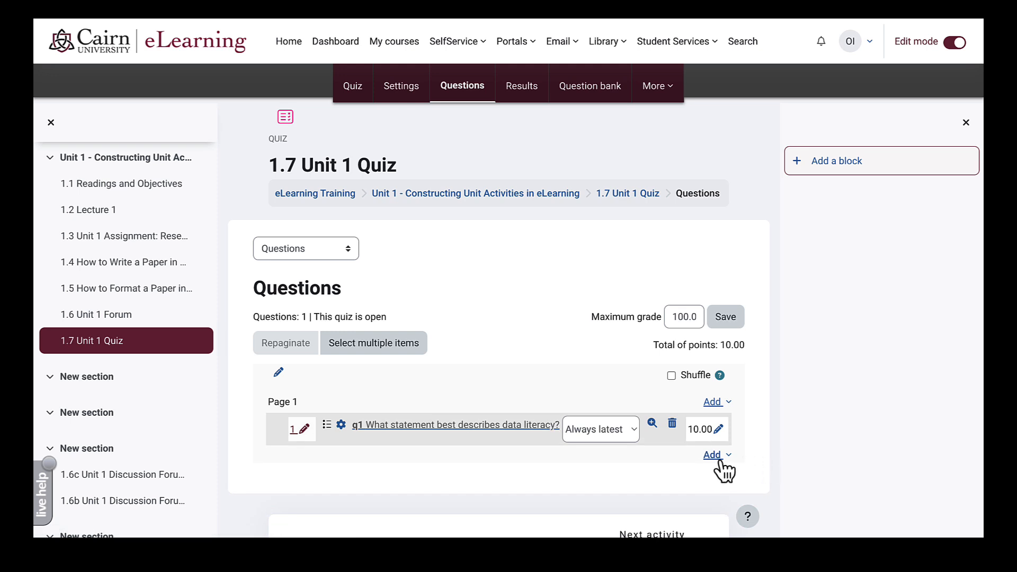
- Add a new True/False question to the quiz
click(716, 459)
click(668, 480)
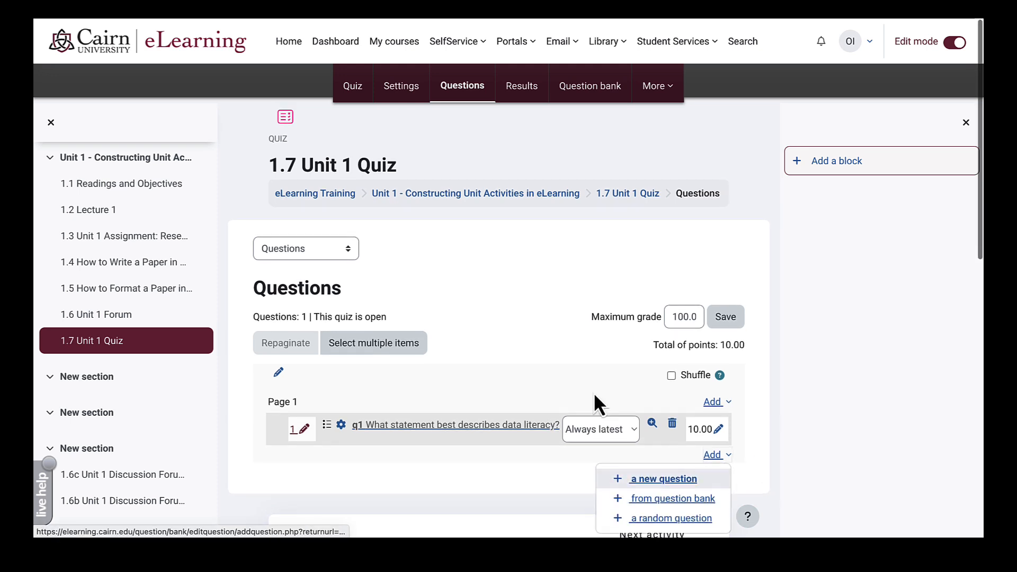
click(407, 190)
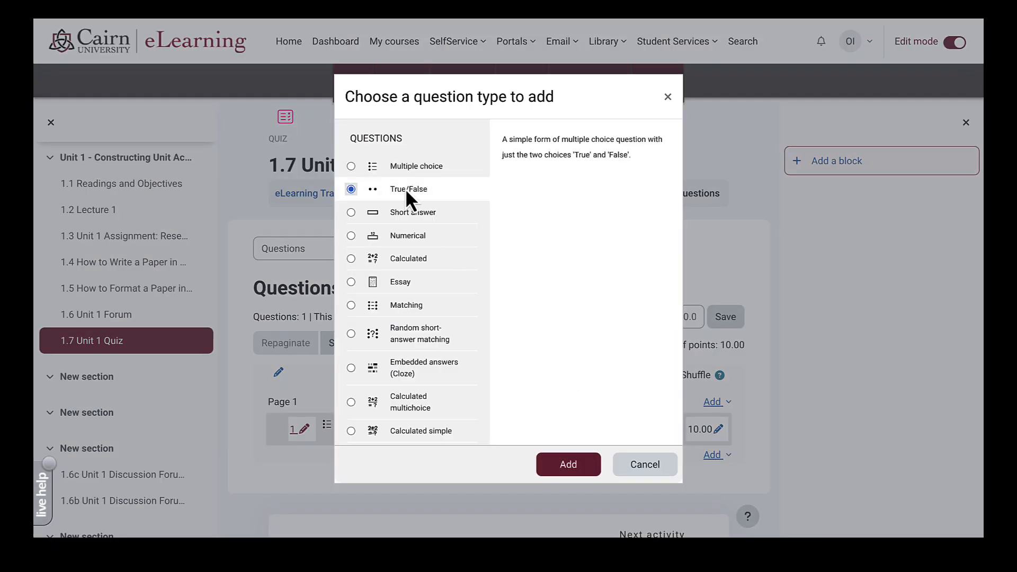
click(572, 469)
- Name the True/False question q1q2, fill in its text and response feedback, and save it
click(431, 386)
text(q2)
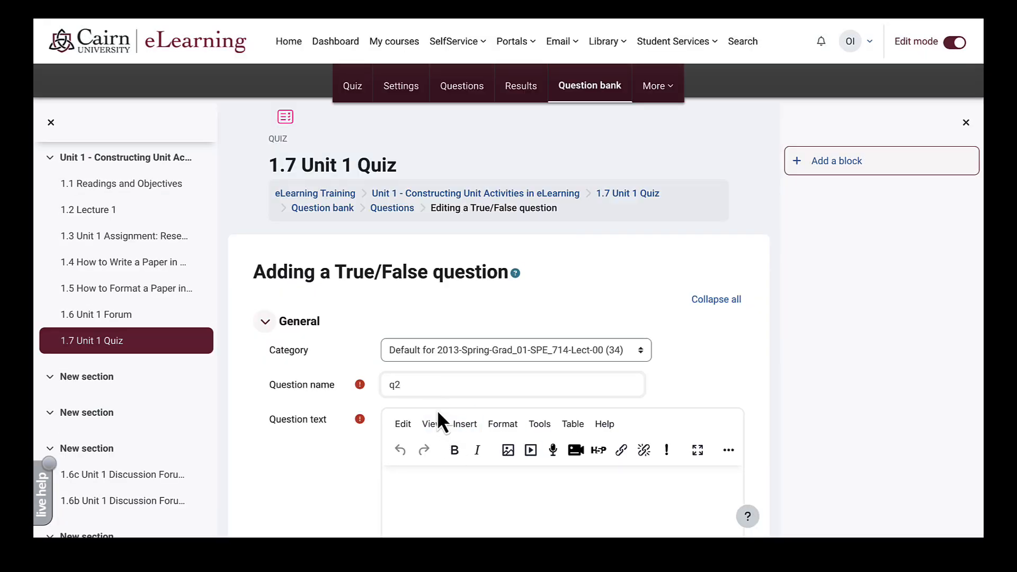
key(BackSpace)
key(BackSpace)
text(q1q)
click(459, 501)
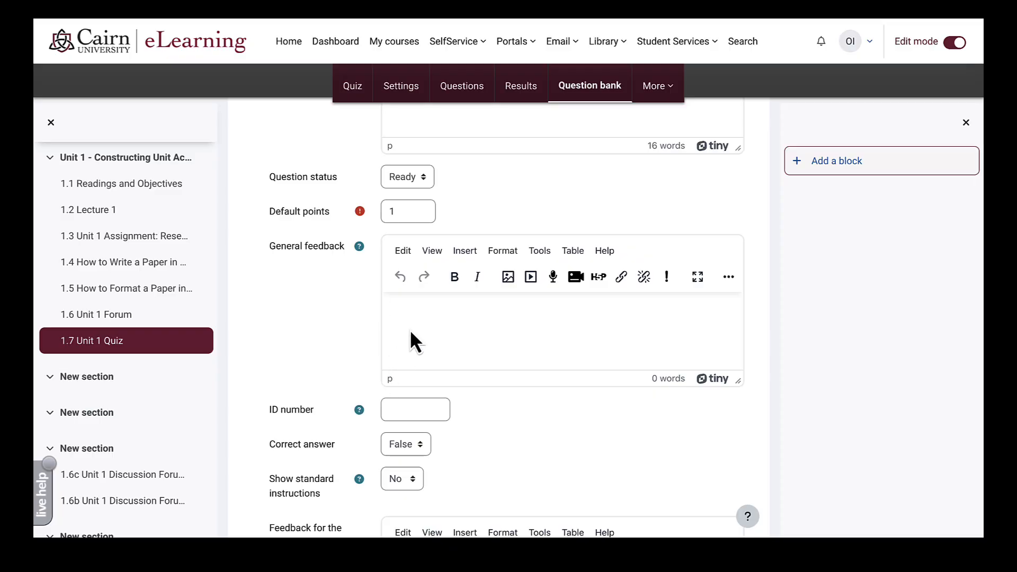
scroll(411, 333, down, 3)
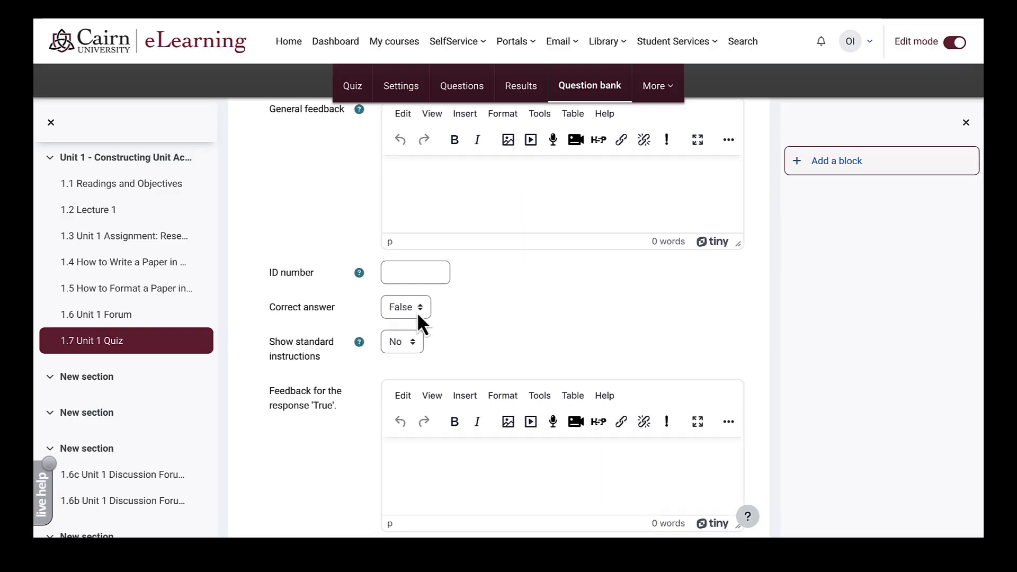
scroll(296, 466, down, 5)
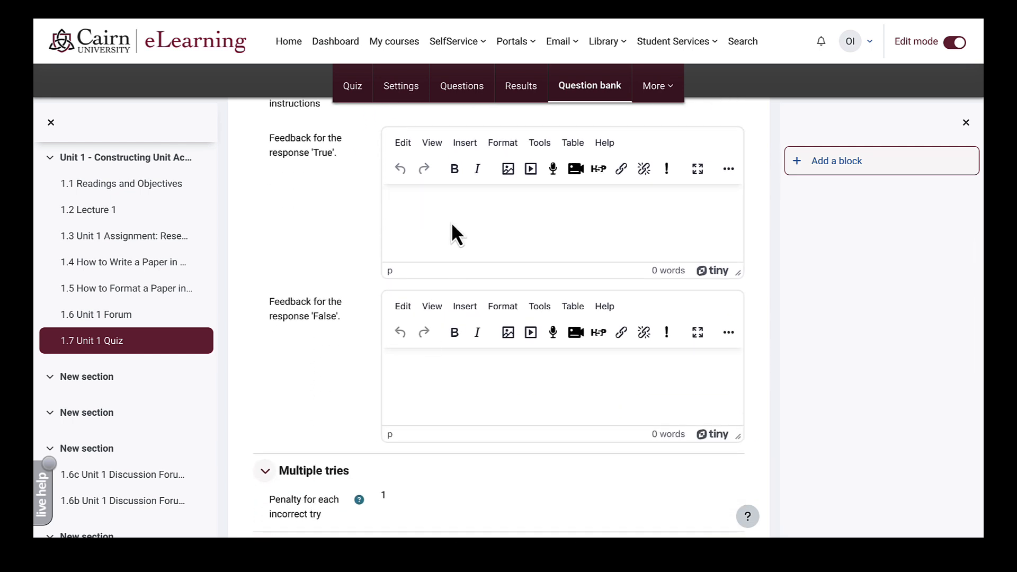
click(451, 221)
click(434, 380)
scroll(434, 380, down, 3)
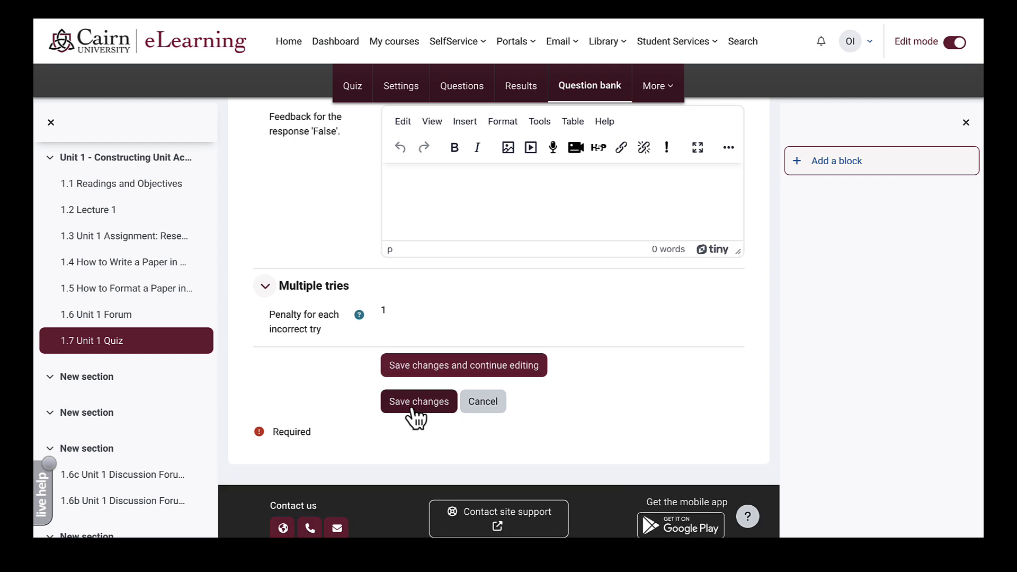
click(415, 403)
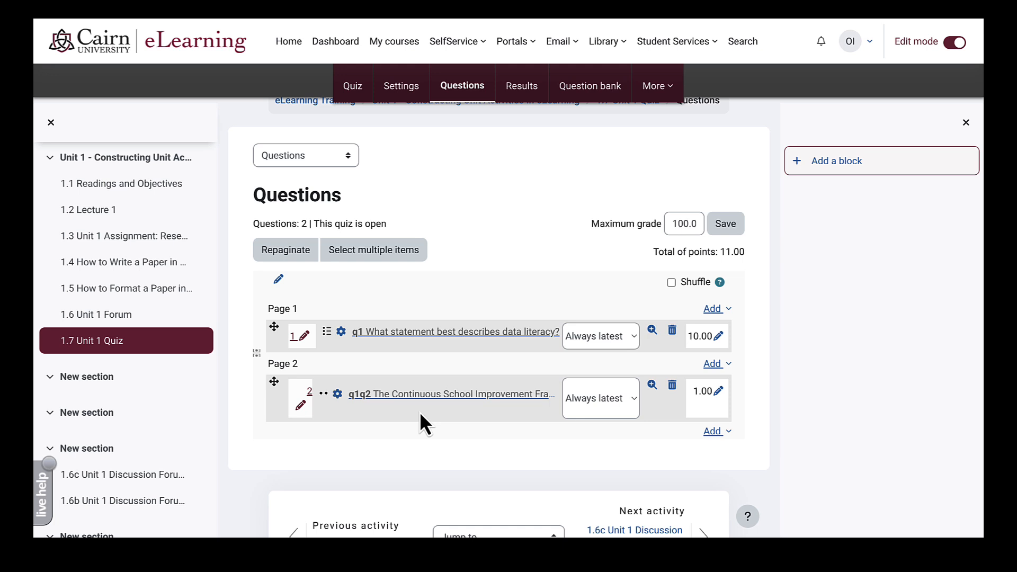
- Start a new question after Page 2 and select Essay as its type
click(713, 431)
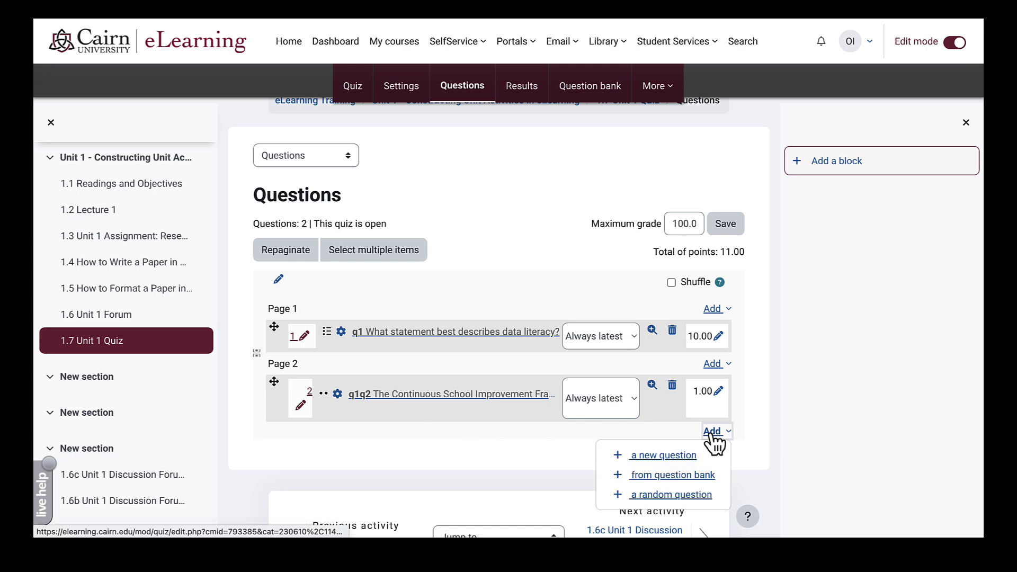
click(682, 457)
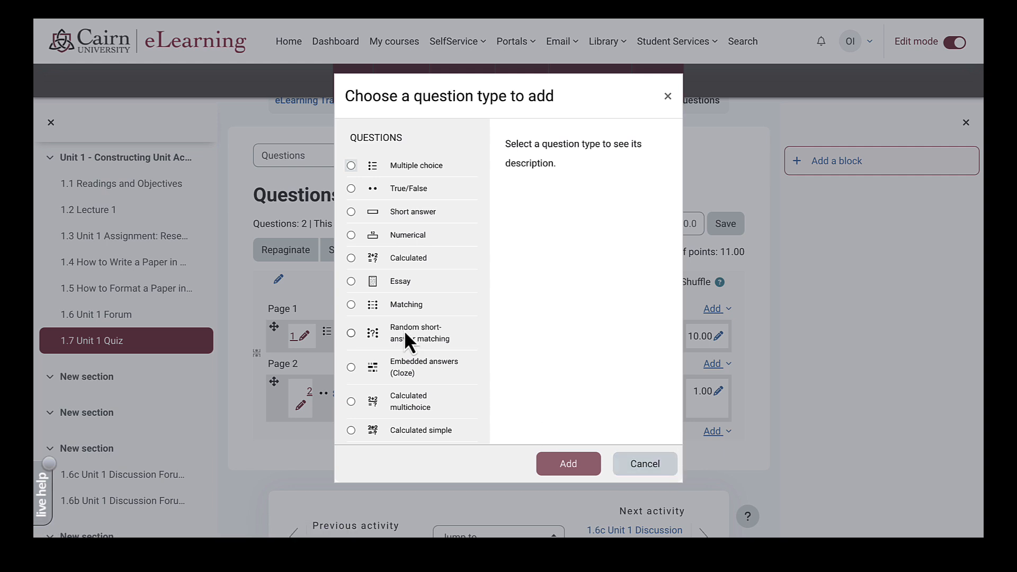
click(395, 282)
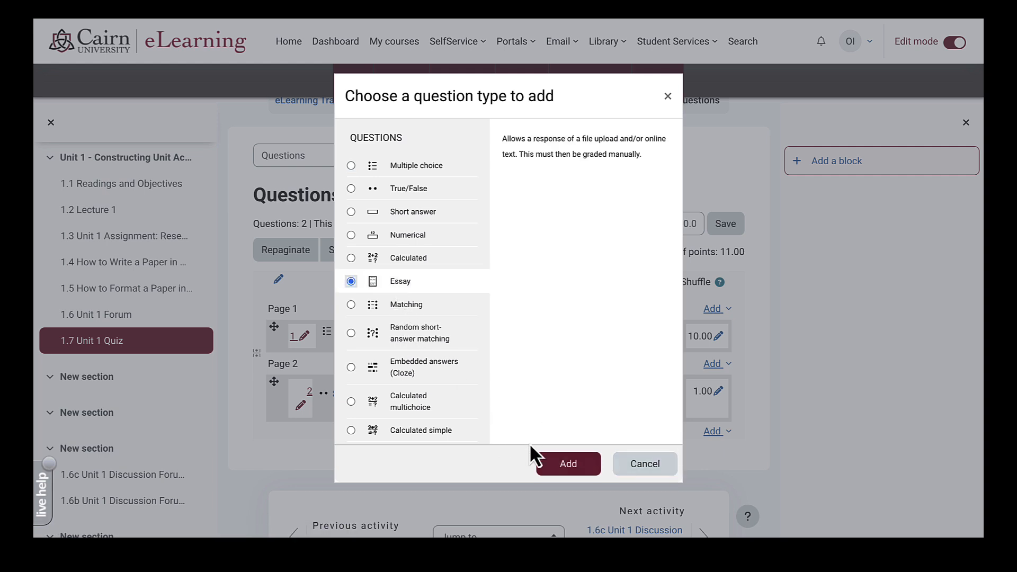
- Add the Essay question, keeping a required text response and attachments not allowed
click(558, 466)
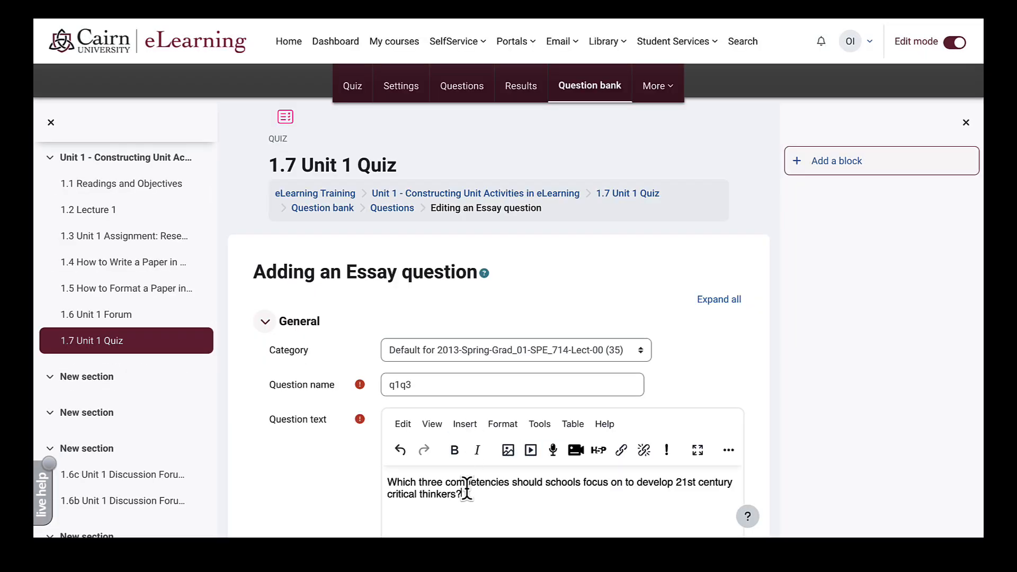
scroll(467, 488, down, 8)
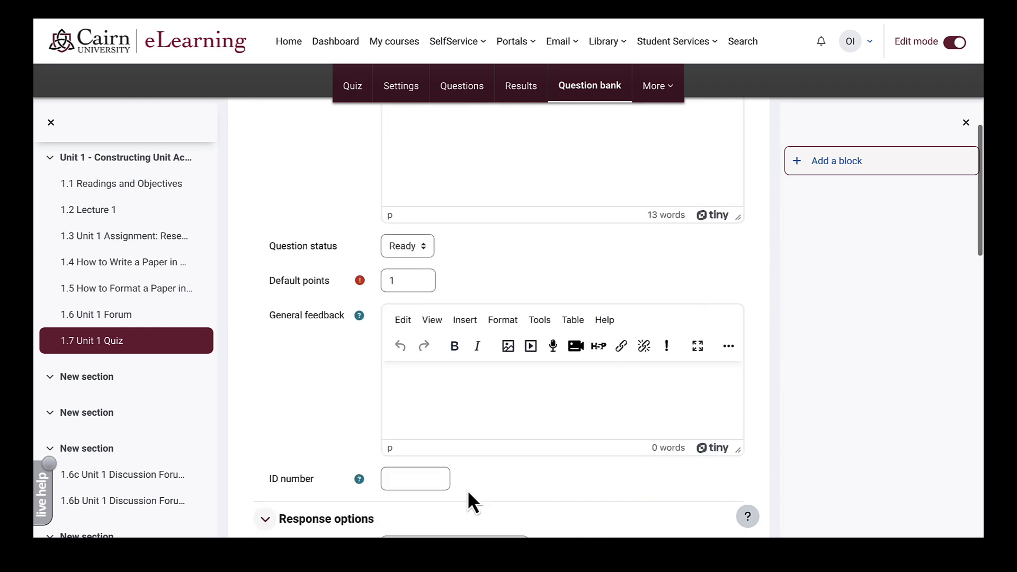
scroll(467, 489, down, 3)
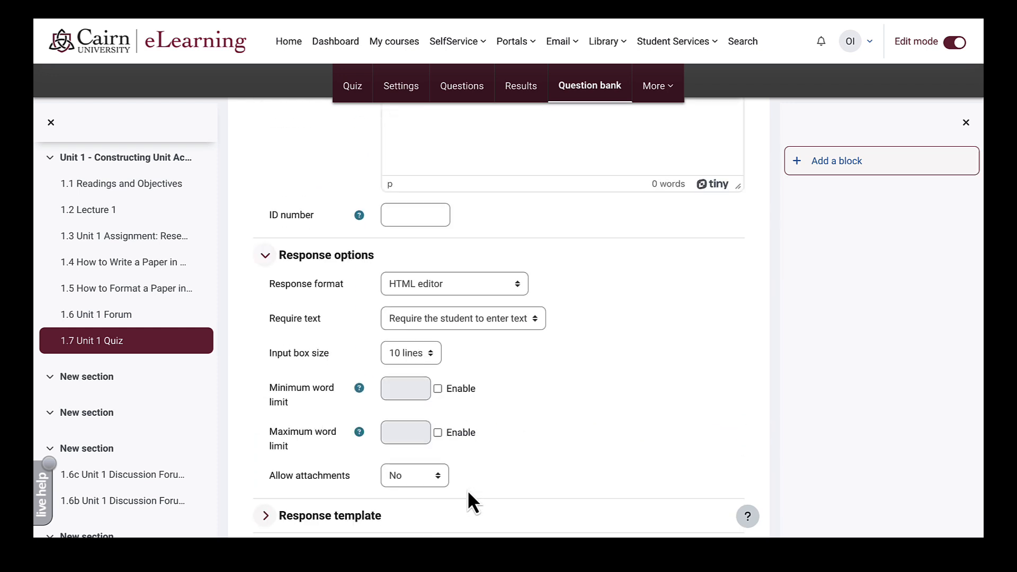
scroll(467, 489, down, 1)
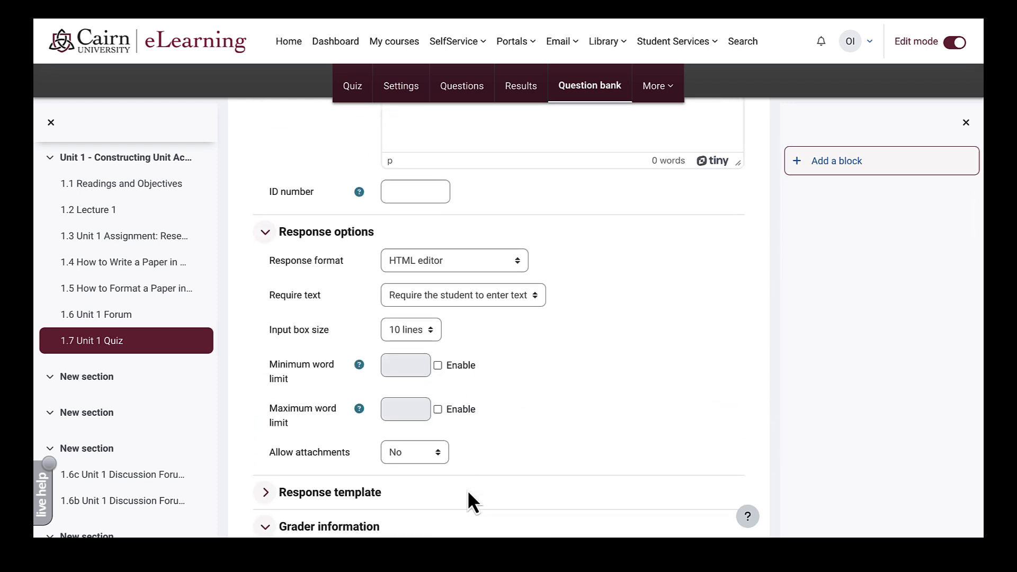
scroll(467, 489, up, 1)
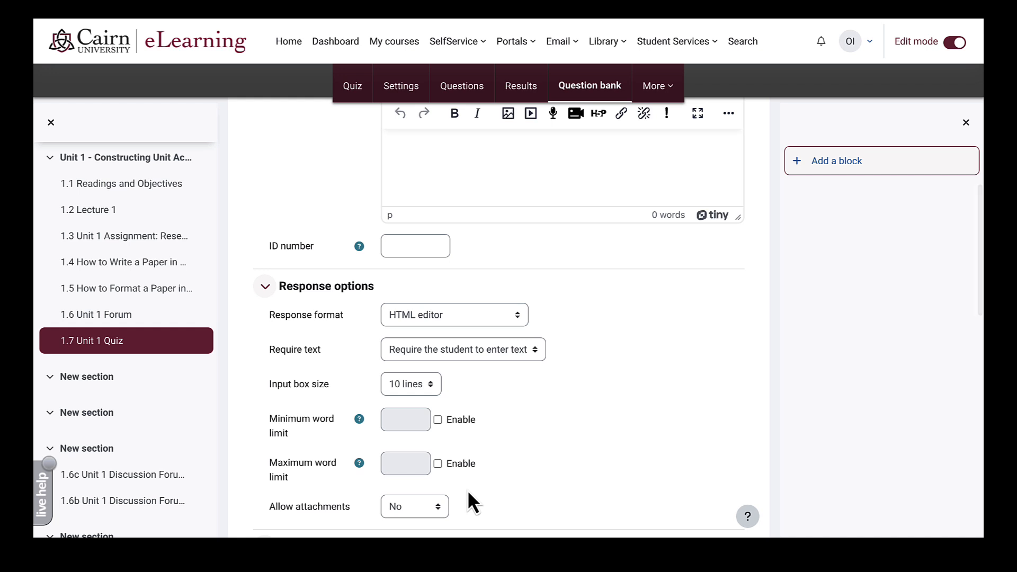
scroll(467, 489, up, 1)
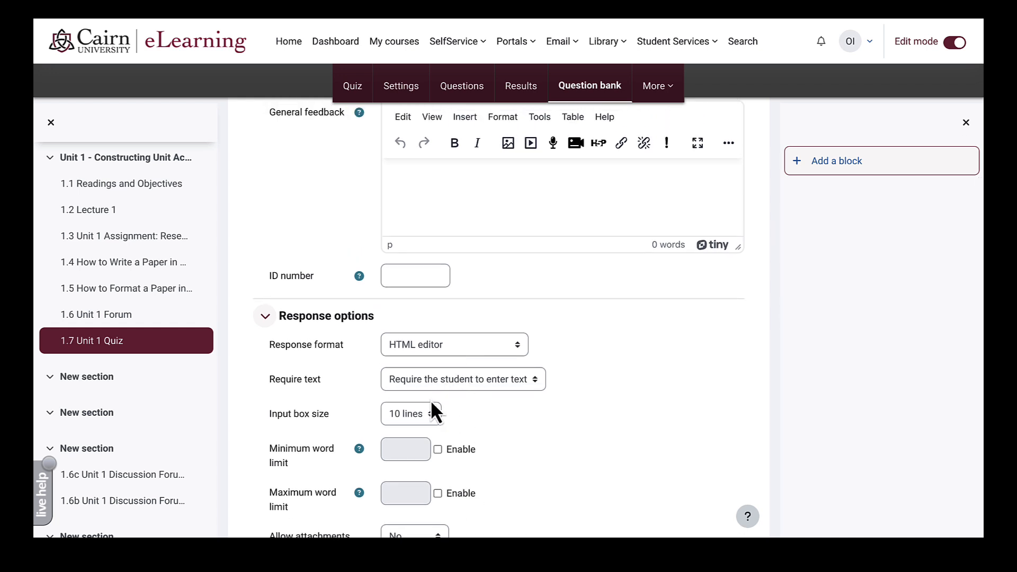
click(473, 377)
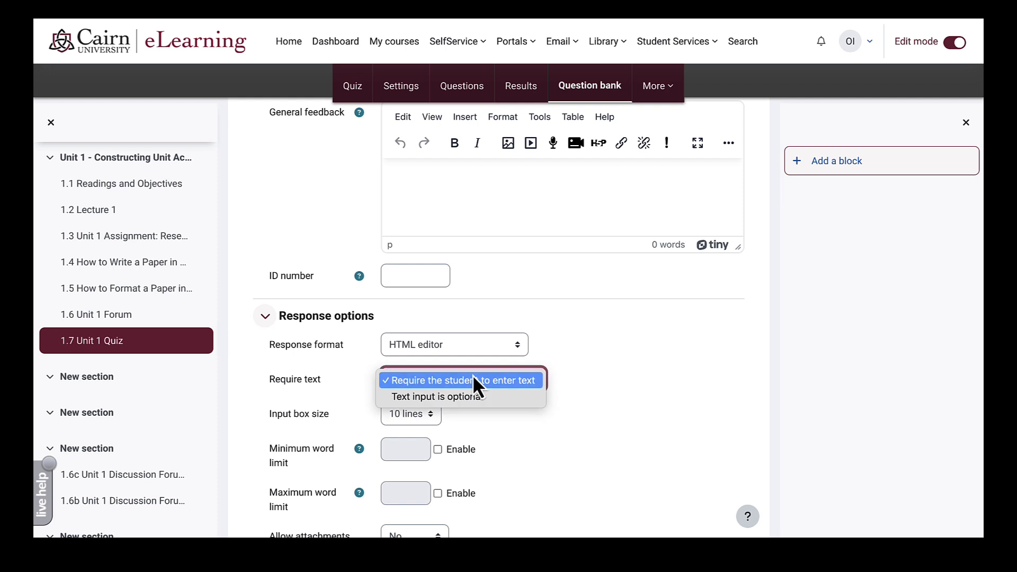
scroll(593, 352, down, 3)
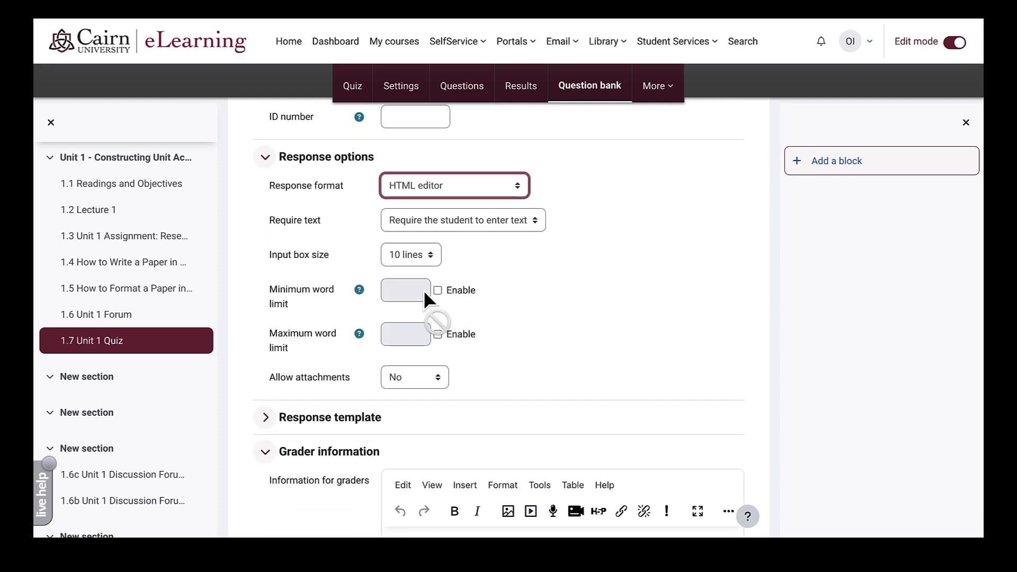
click(422, 377)
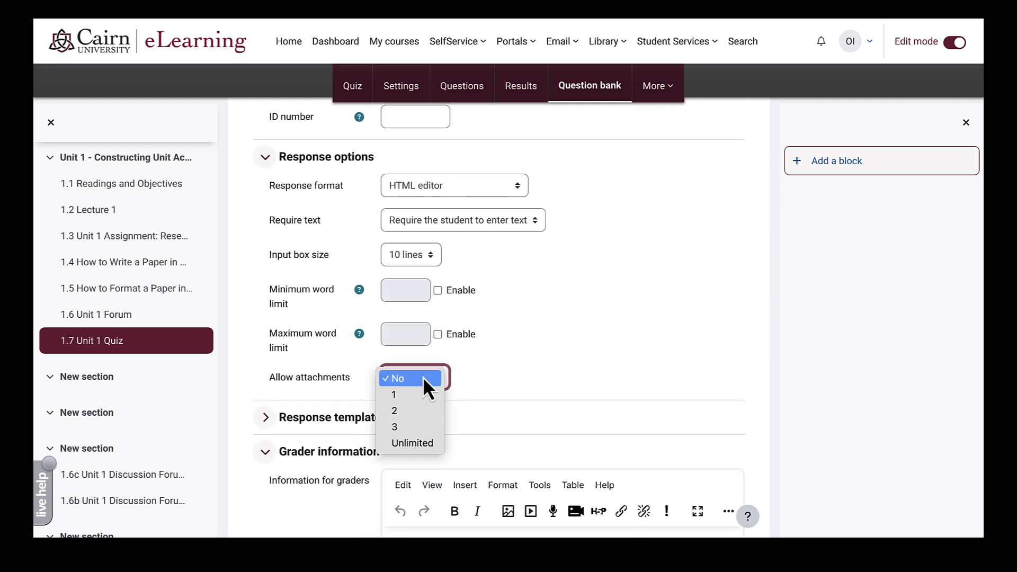
click(530, 344)
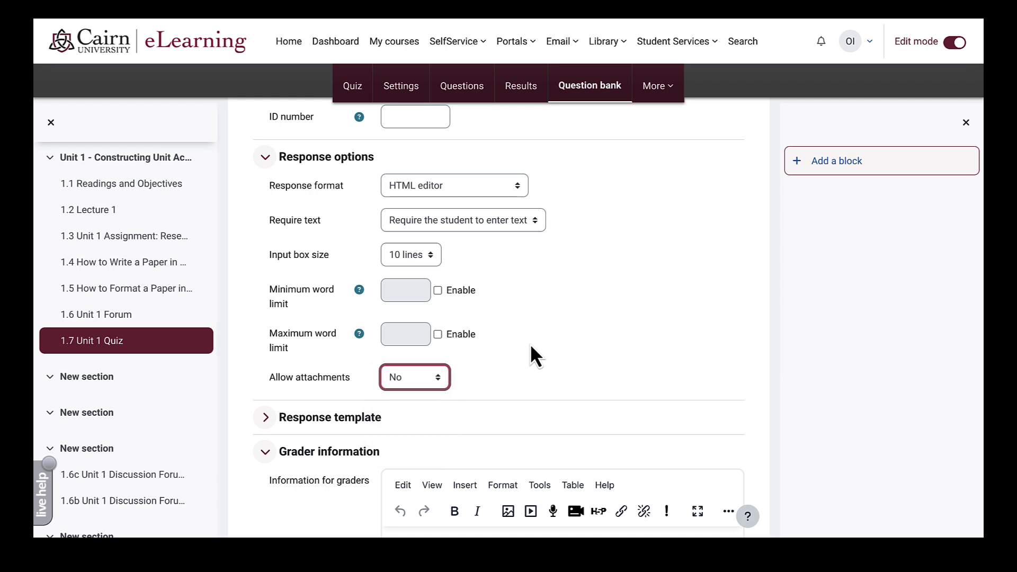
scroll(532, 339, down, 4)
scroll(536, 334, down, 1)
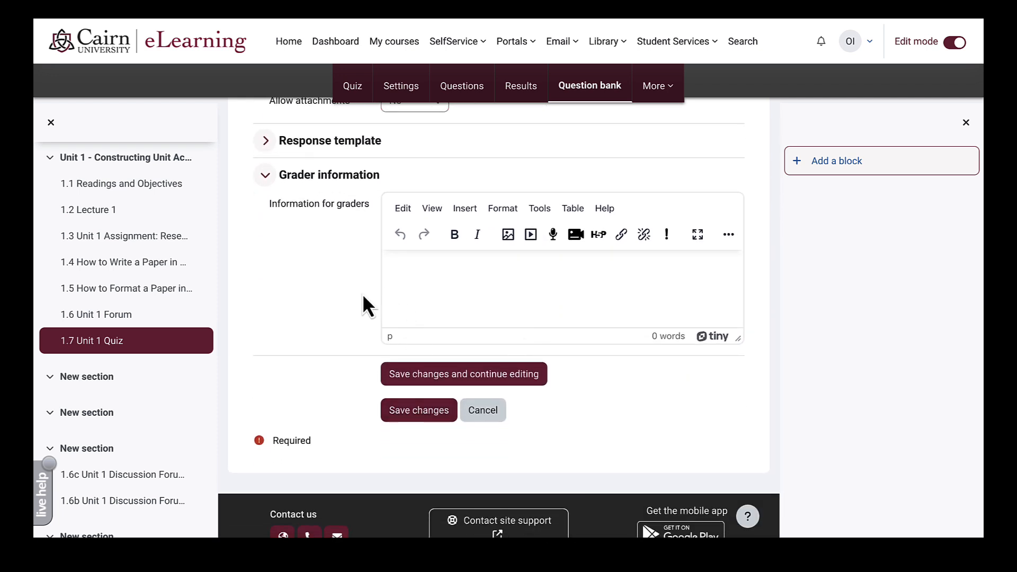
- Copy the Notes for grader paragraph from the Word document of questions
key(ctrl+Left)
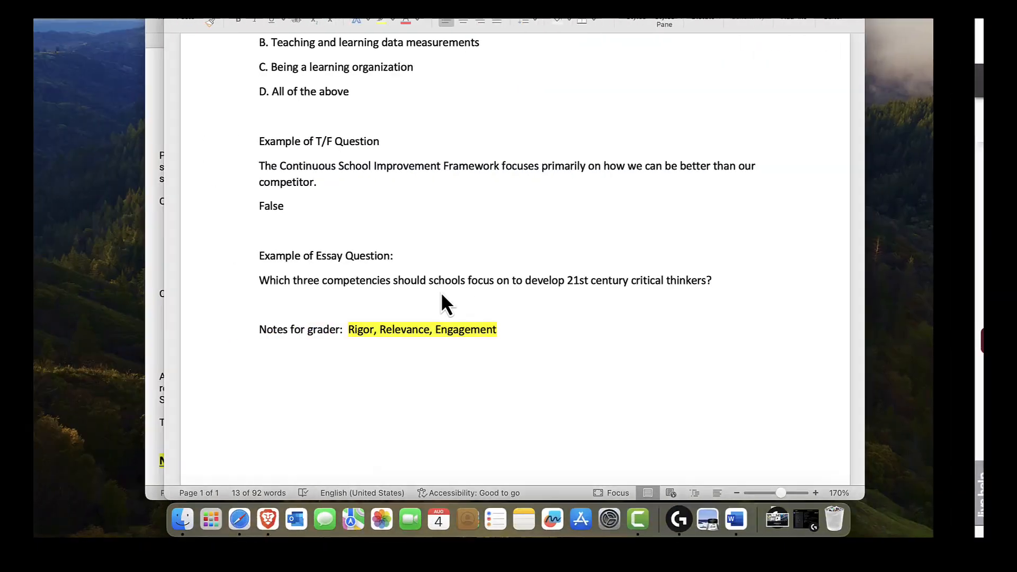
click(449, 335)
triple_click(449, 336)
key(ctrl+c)
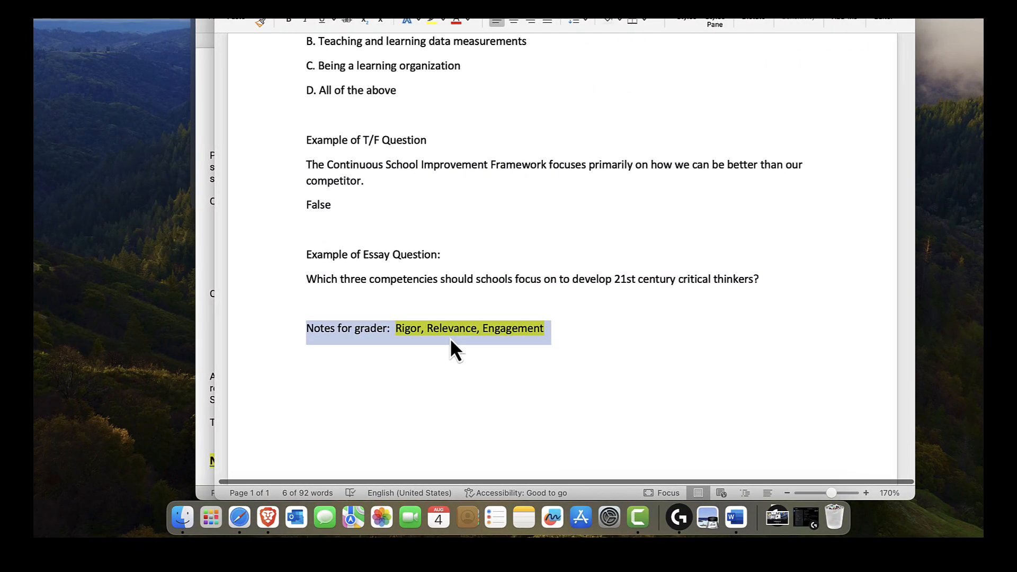
key(ctrl+Right)
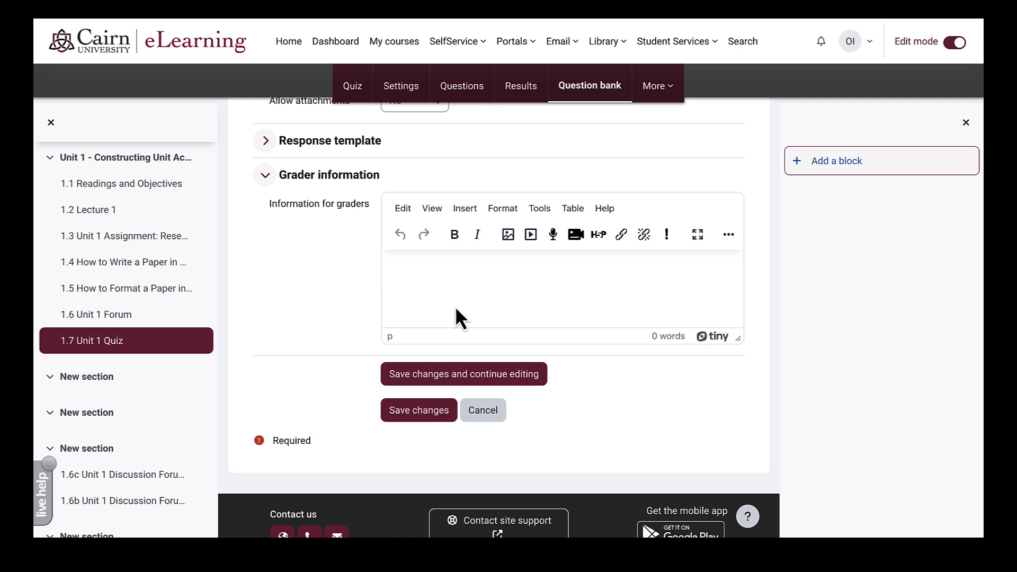
- Paste the Rigor, Relevance, Engagement grader notes and save the essay question
key(ctrl+v)
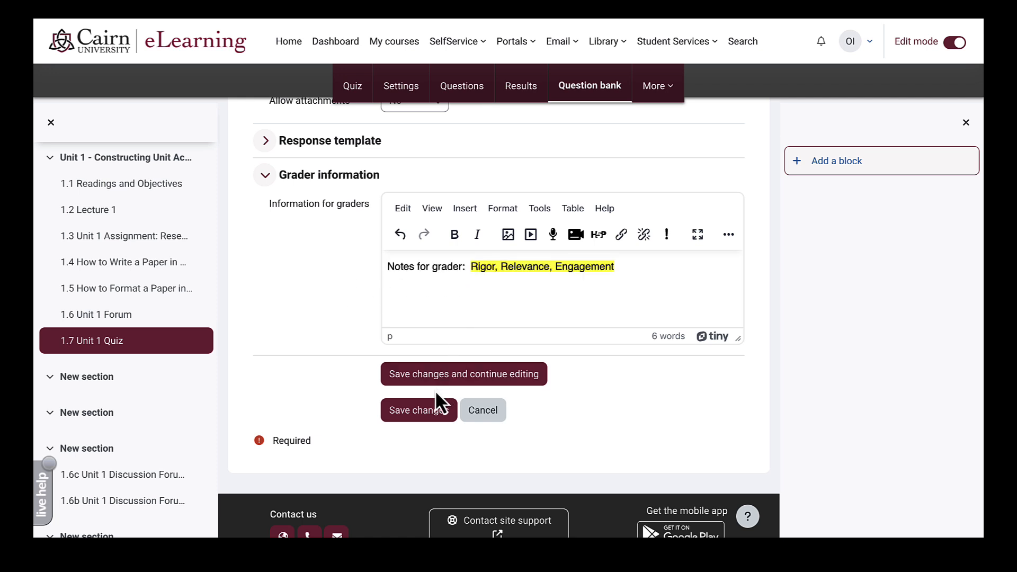
click(427, 418)
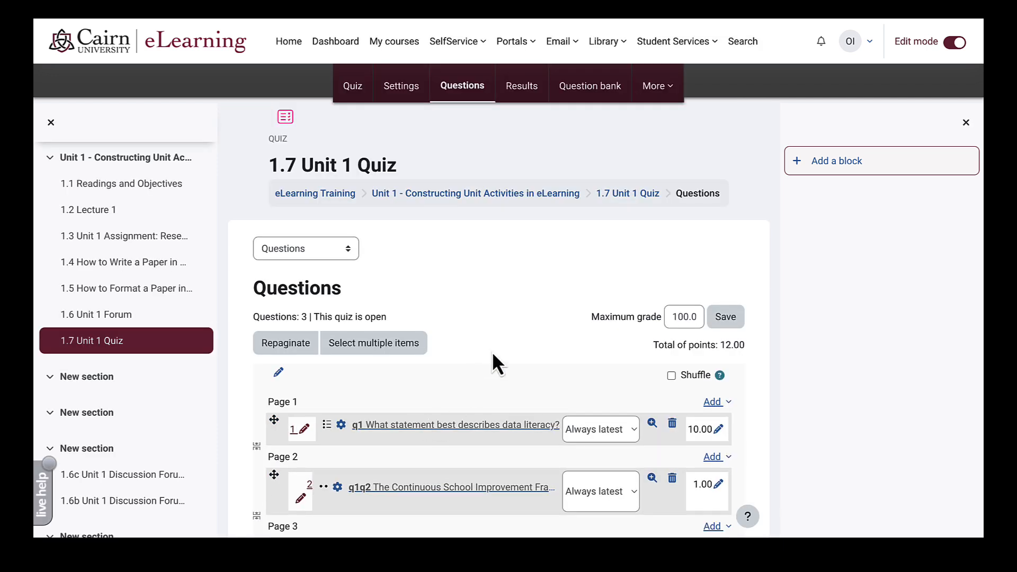
- Set question 2 to 15 points and question 3 to 30 points, then enable Shuffle
scroll(492, 363, down, 3)
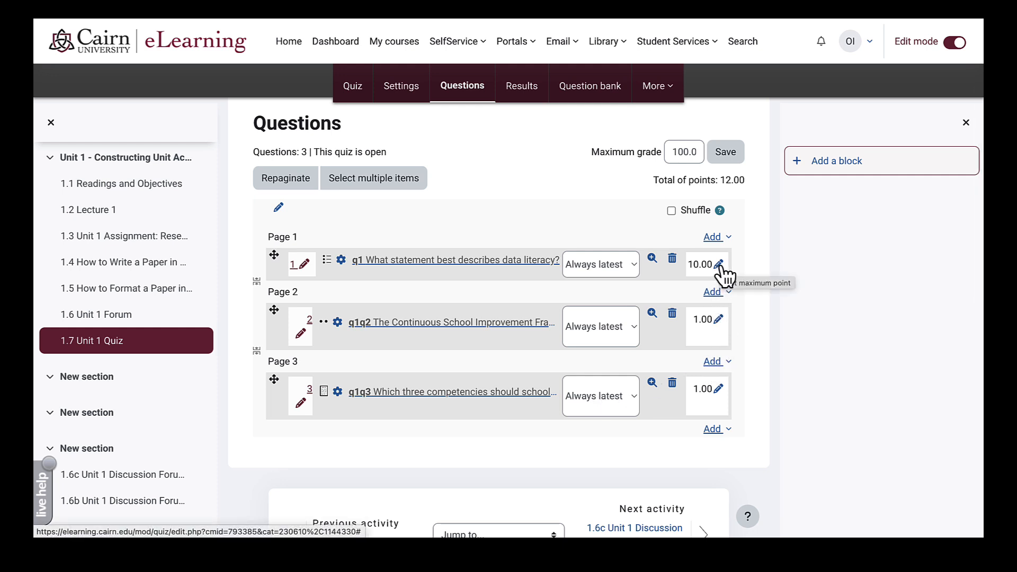
click(718, 319)
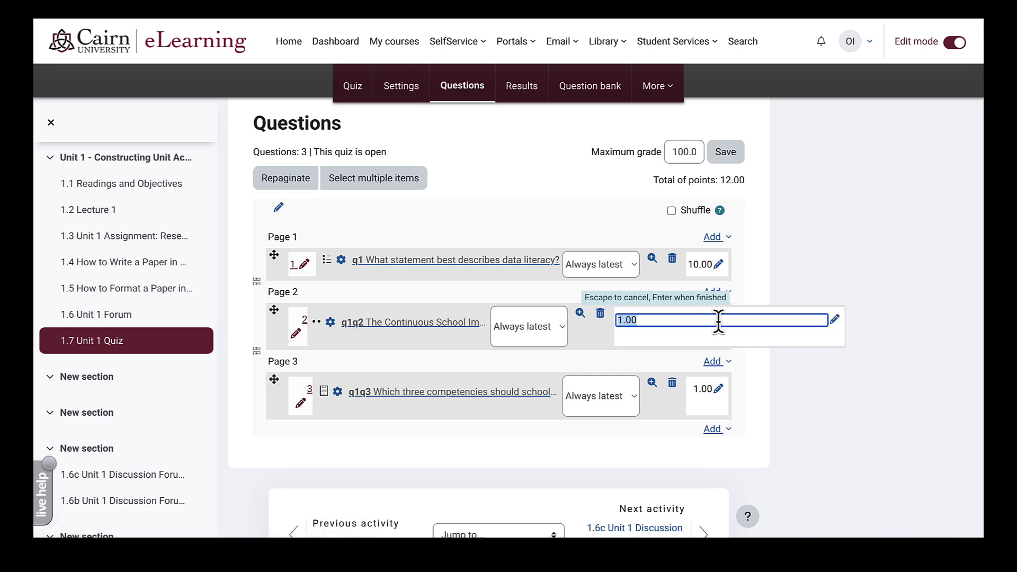
text(15)
key(Return)
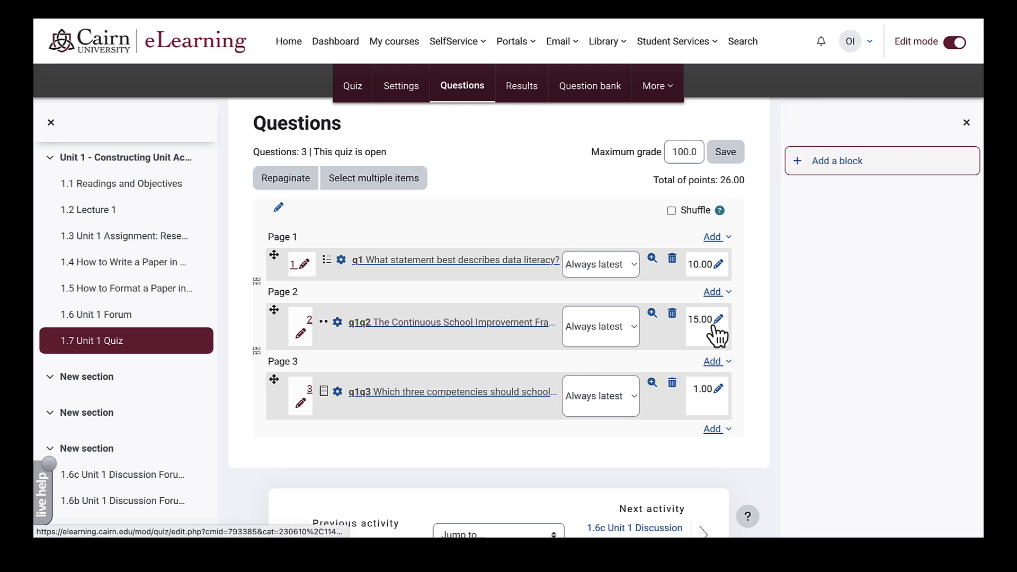
click(718, 389)
text(3)
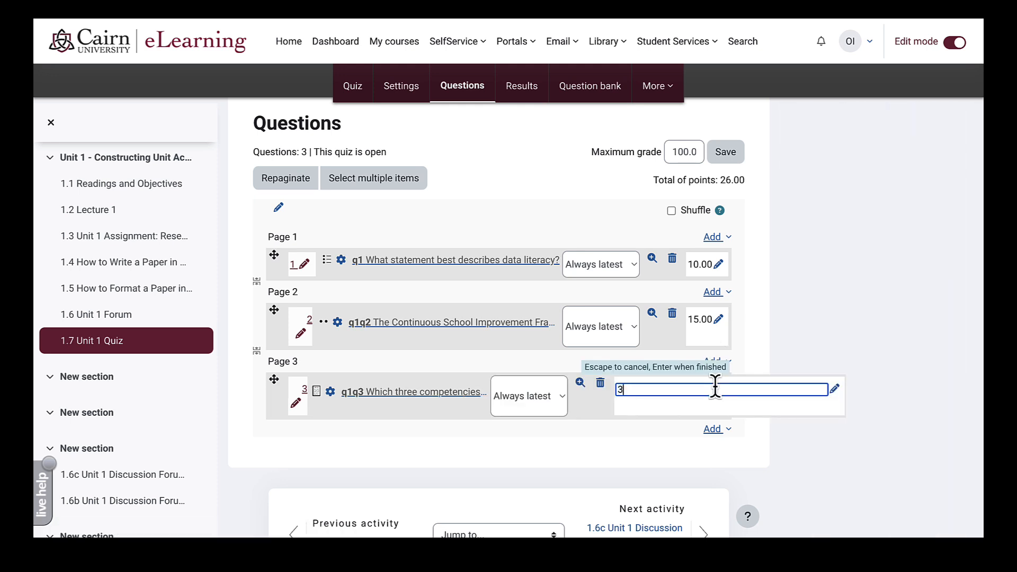
text(0)
key(Return)
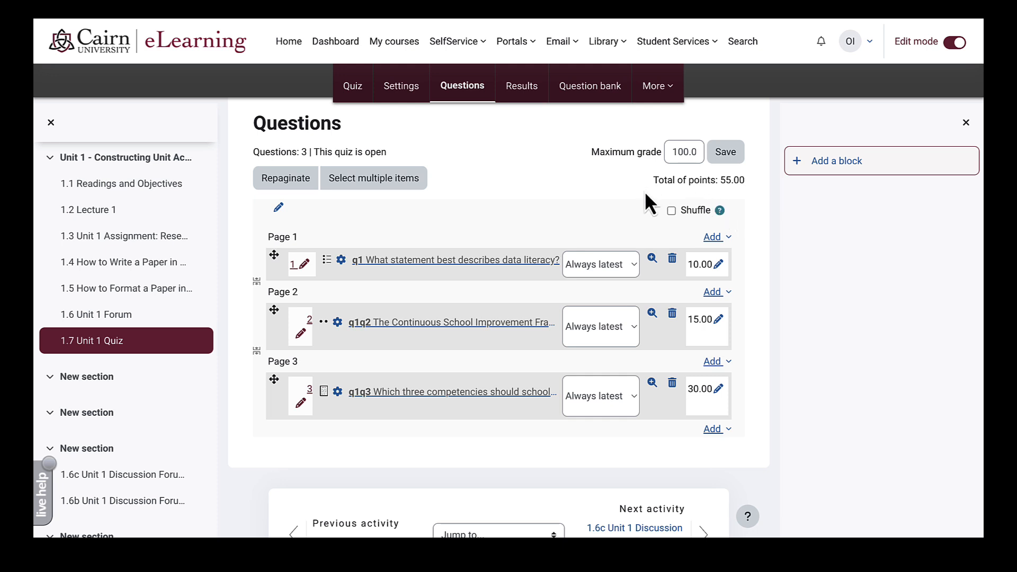
double_click(691, 152)
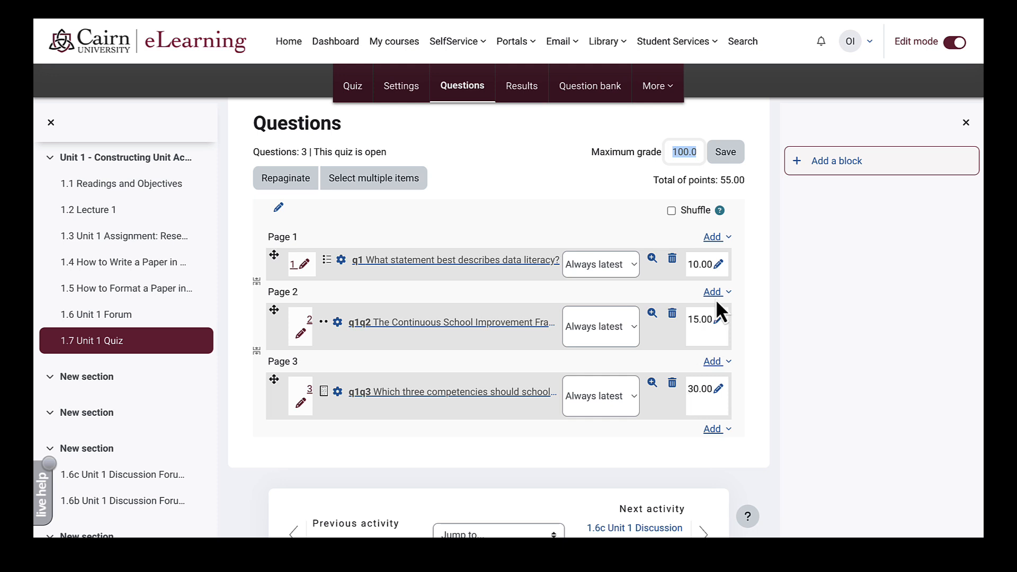
click(671, 211)
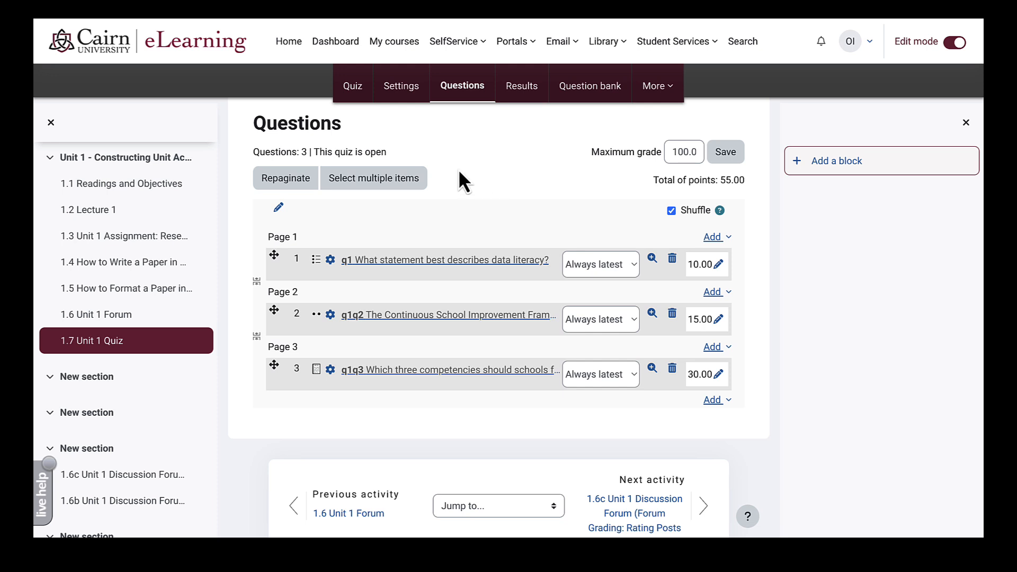
- Preview the quiz with a started attempt, then return to the Unit 1 course page
click(354, 90)
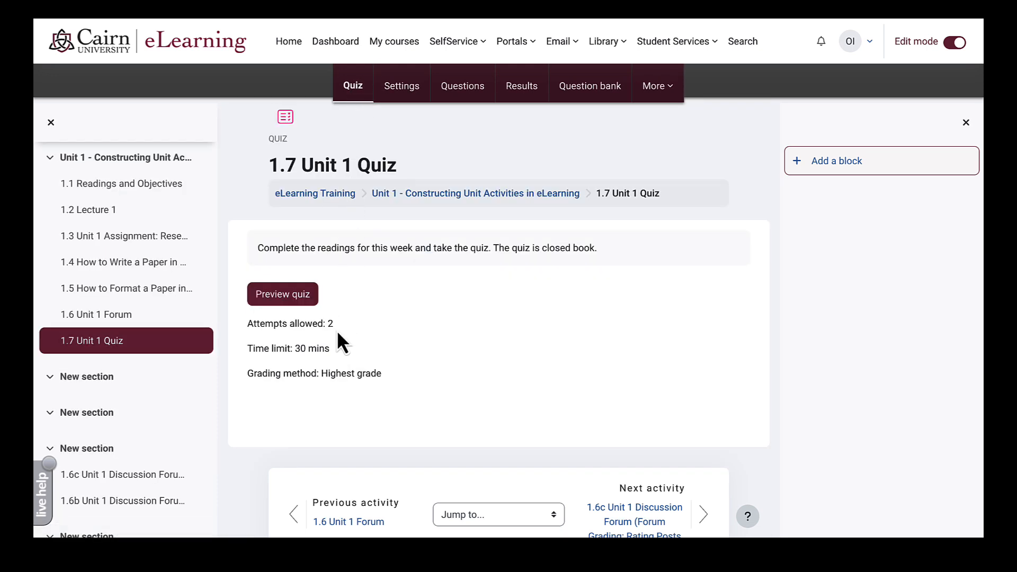
click(291, 295)
click(364, 339)
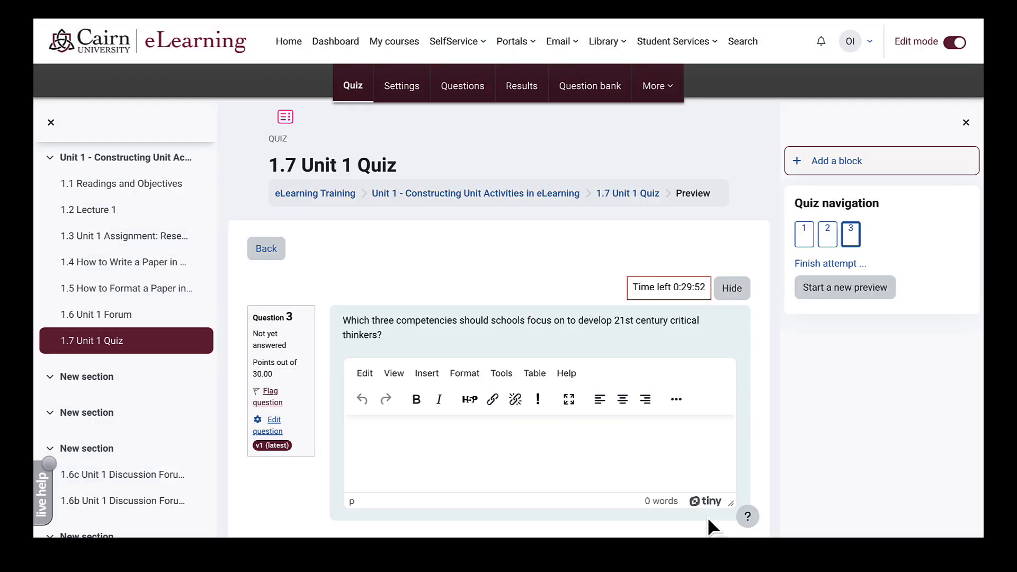
click(411, 193)
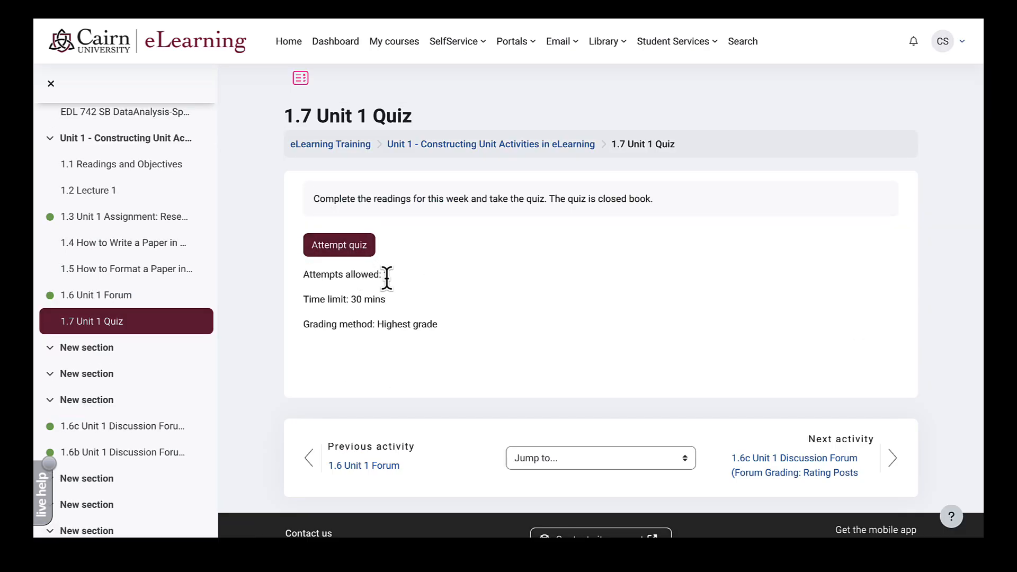
- Start an attempt and answer all three questions, choosing 'Teaching and learning data measurements' for question 1
click(356, 245)
click(371, 342)
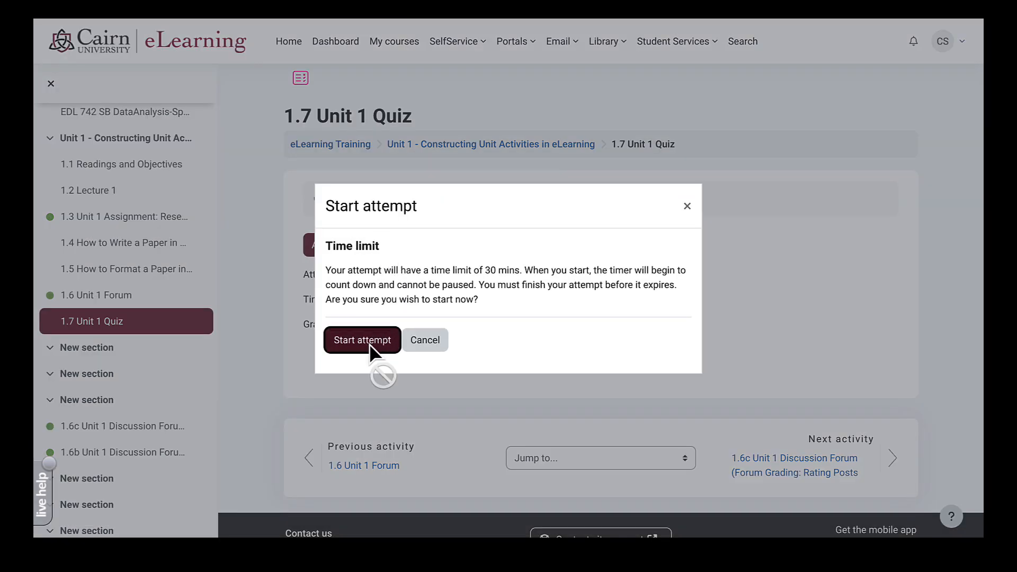
click(381, 304)
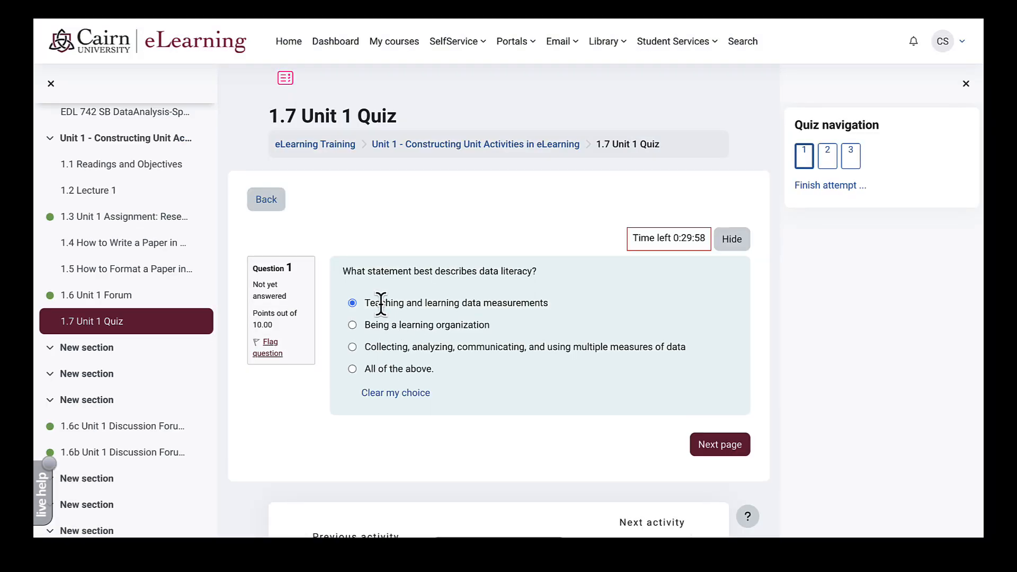
click(722, 447)
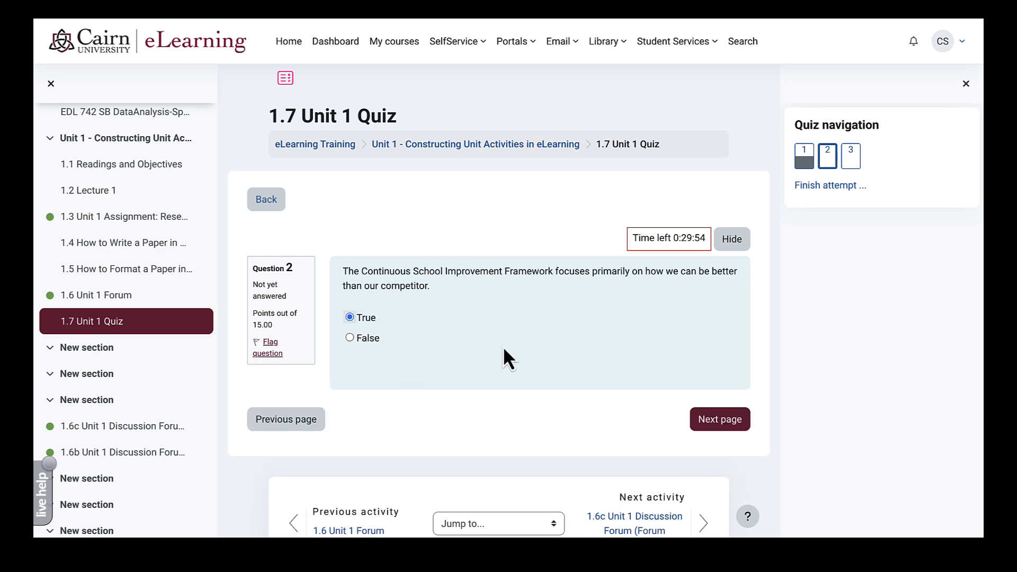
click(698, 417)
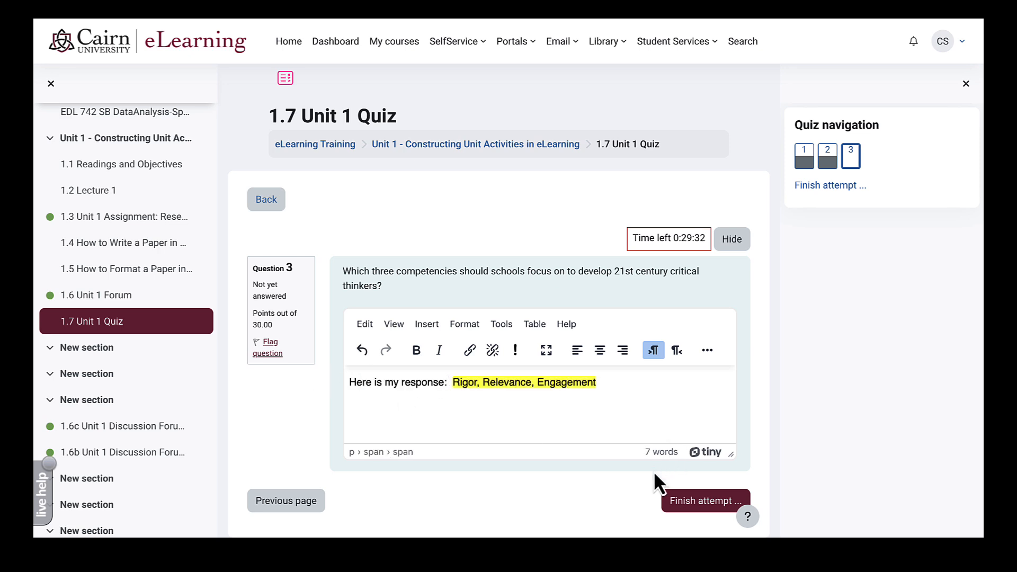
click(620, 382)
- Finish the attempt, submit all answers, and confirm the submission
click(691, 504)
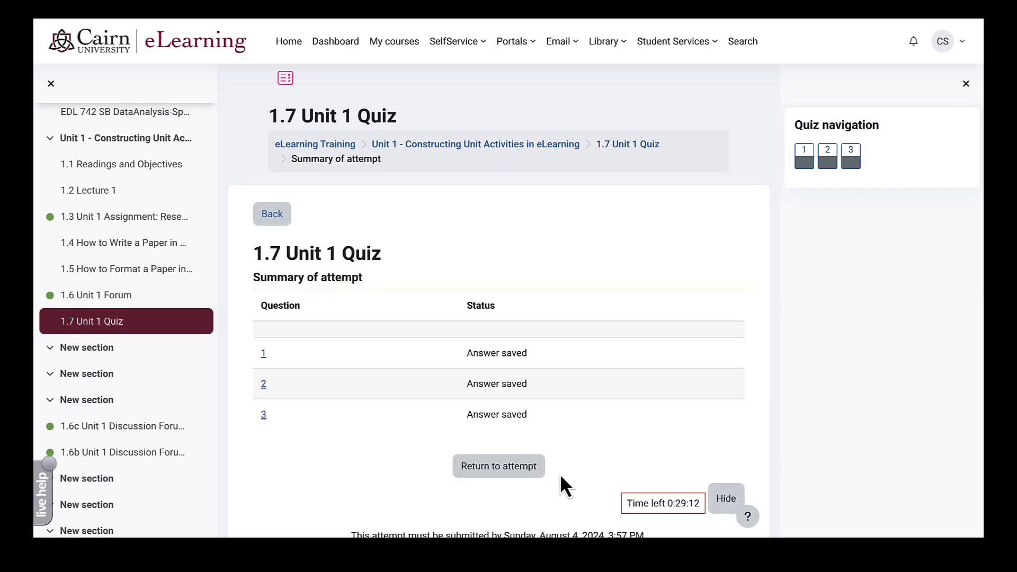
scroll(572, 468, down, 1)
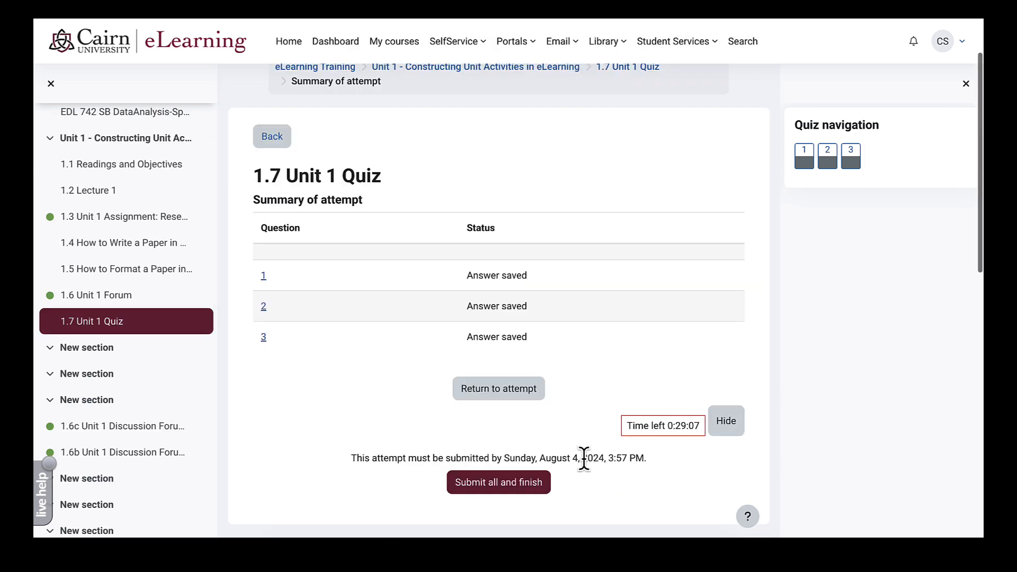
click(494, 491)
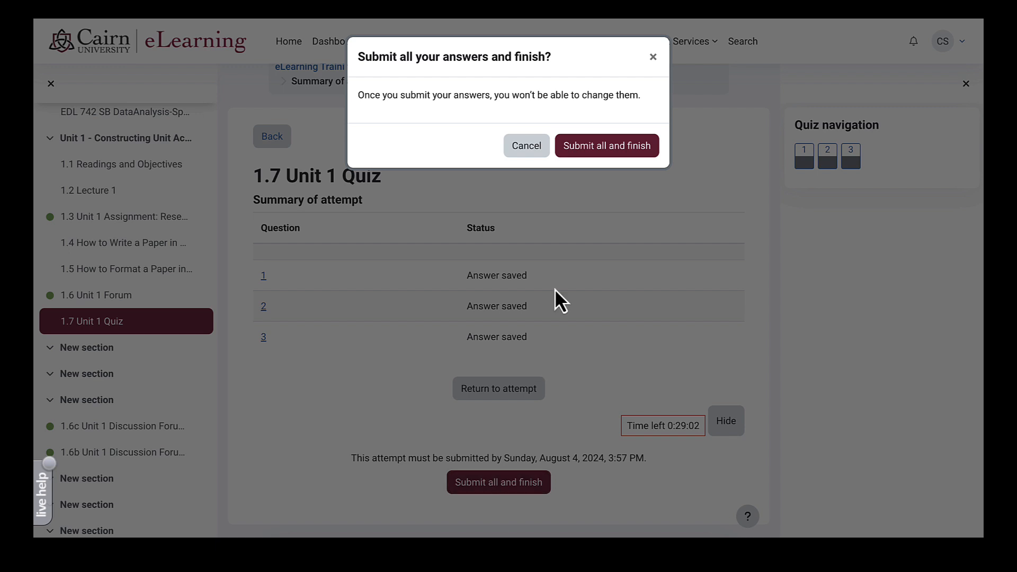
click(597, 156)
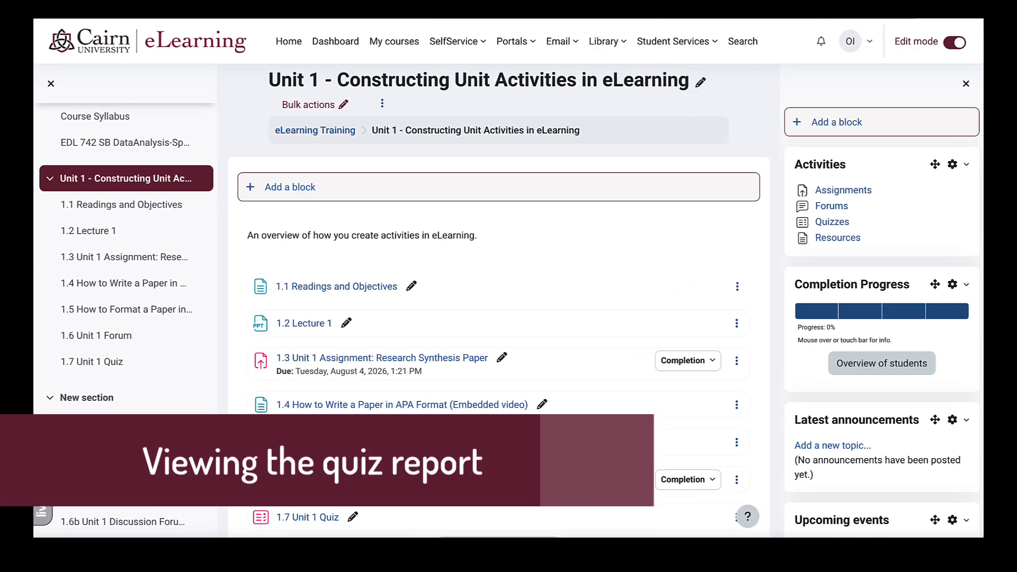
- Open 1.7 Unit 1 Quiz's attempts report to view the not-yet-graded student attempt
scroll(558, 292, down, 2)
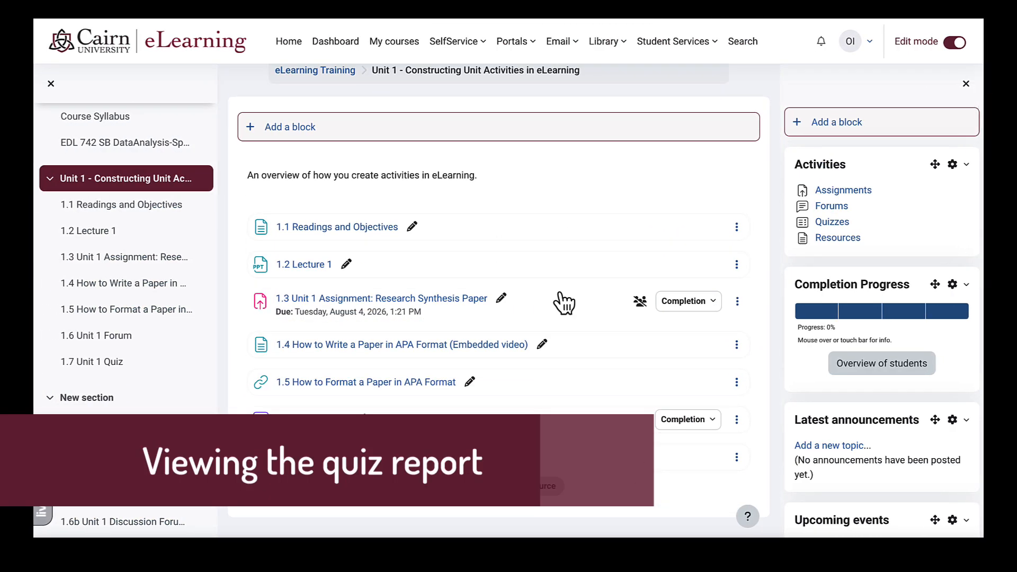
scroll(562, 302, down, 1)
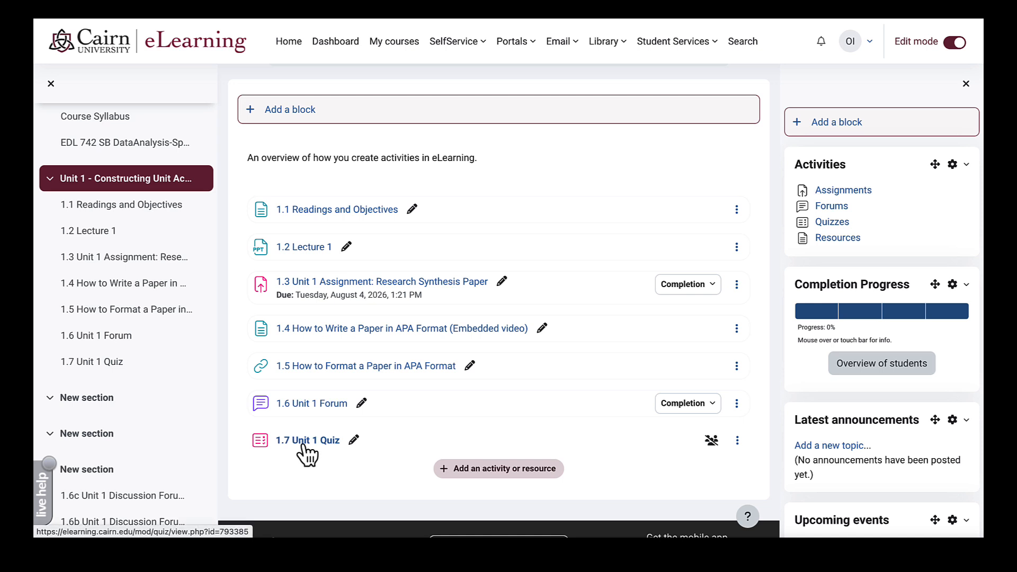
click(306, 442)
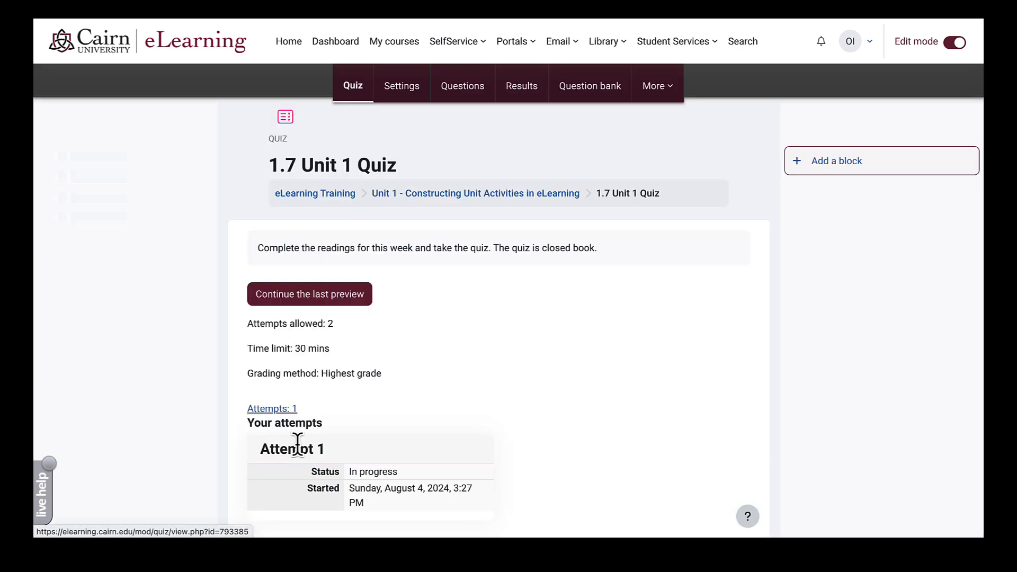
click(279, 409)
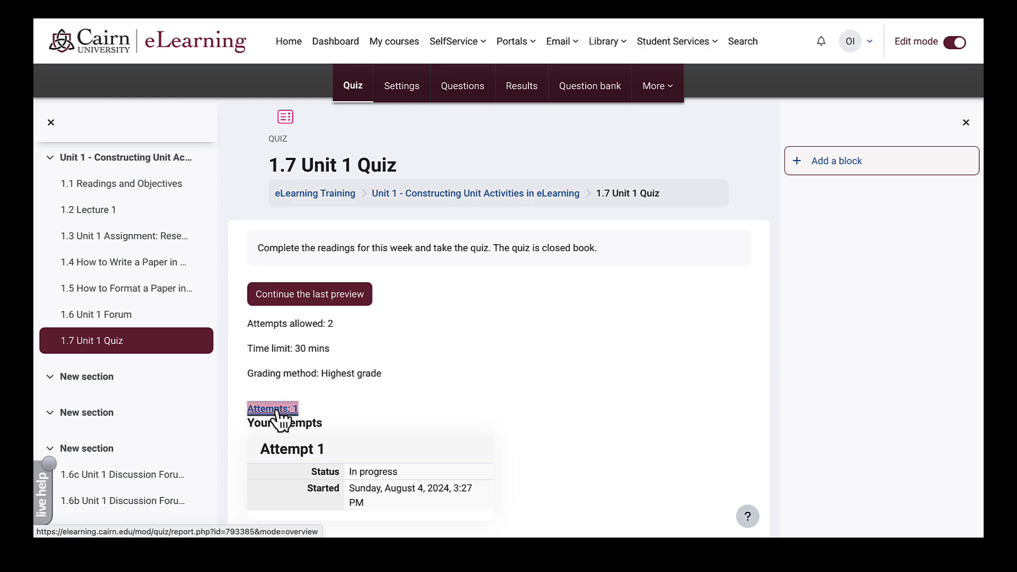
scroll(382, 406, down, 10)
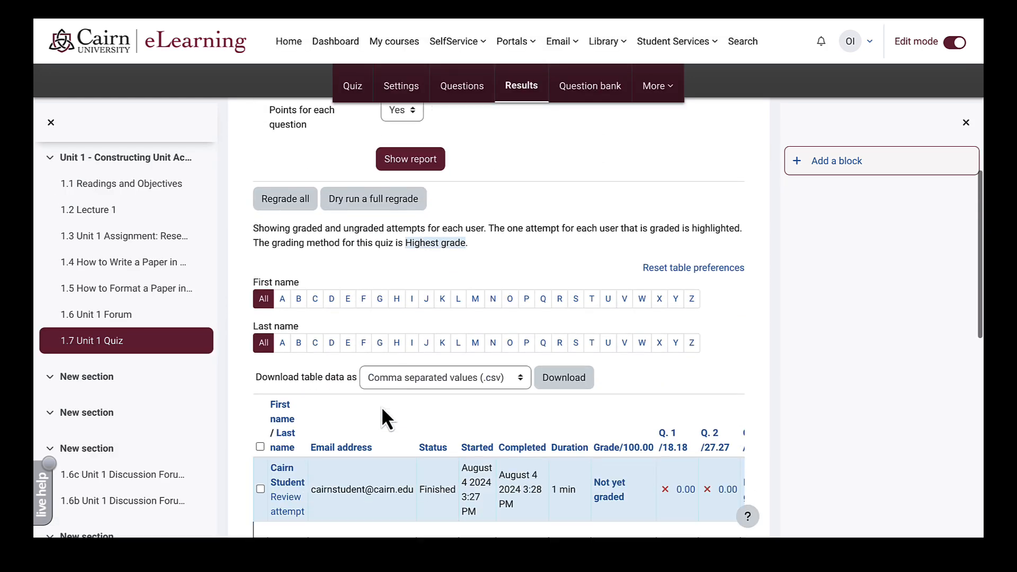
scroll(381, 406, down, 2)
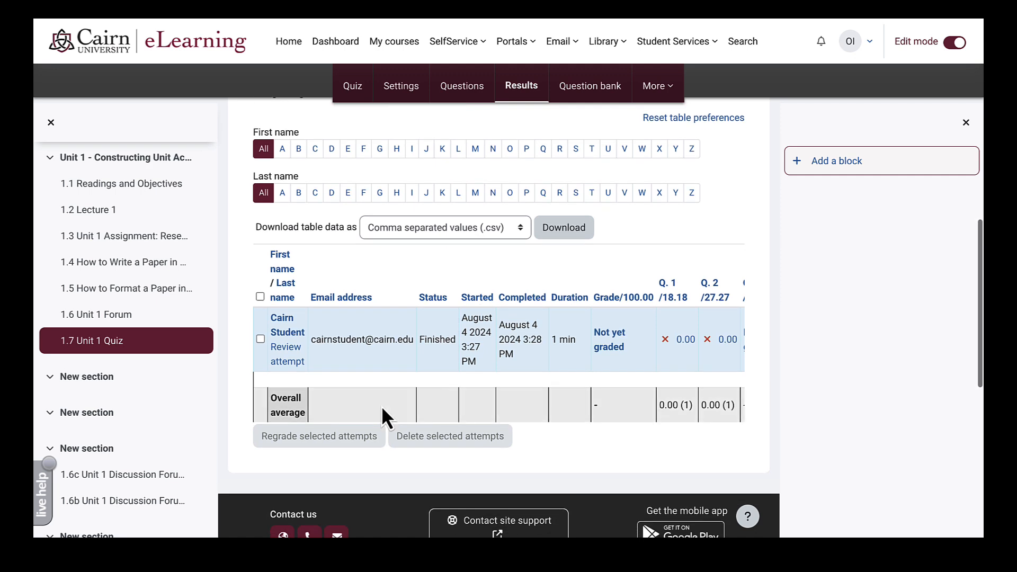
scroll(381, 405, right, 2)
scroll(374, 401, up, 1)
scroll(373, 401, left, 2)
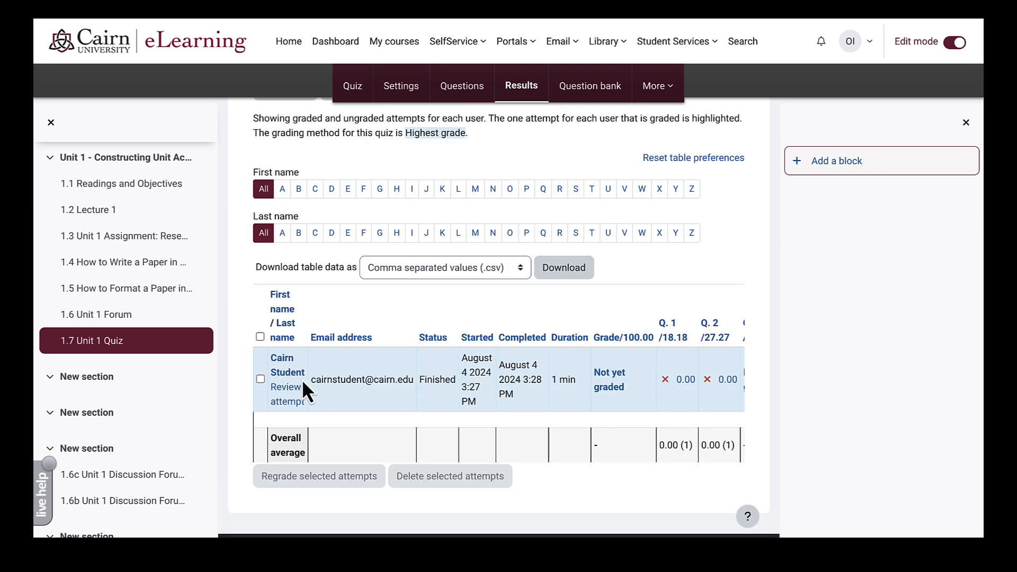
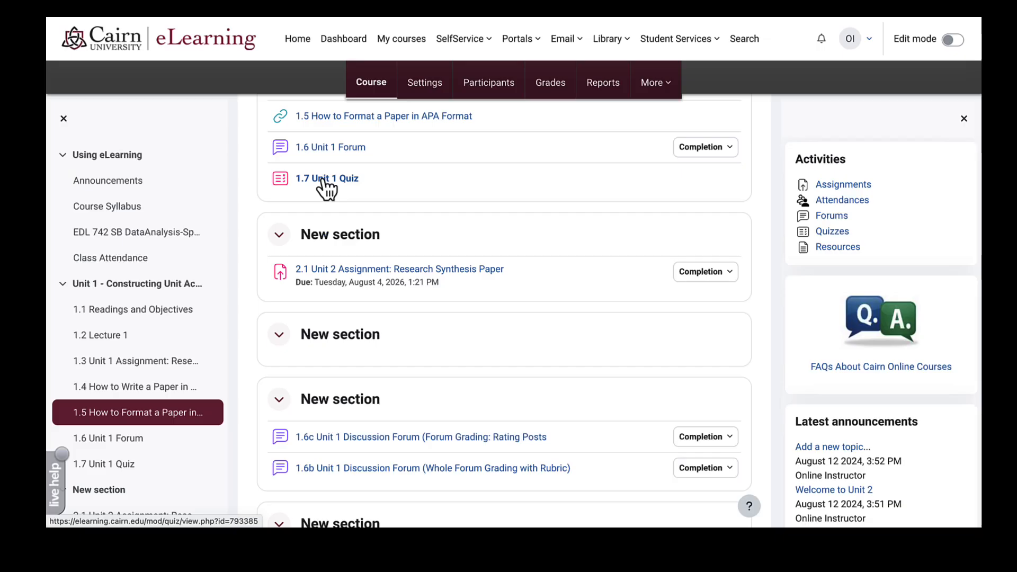
- Open the 1.7 Unit 1 Quiz page to see its settings and the attempt in progress
click(318, 188)
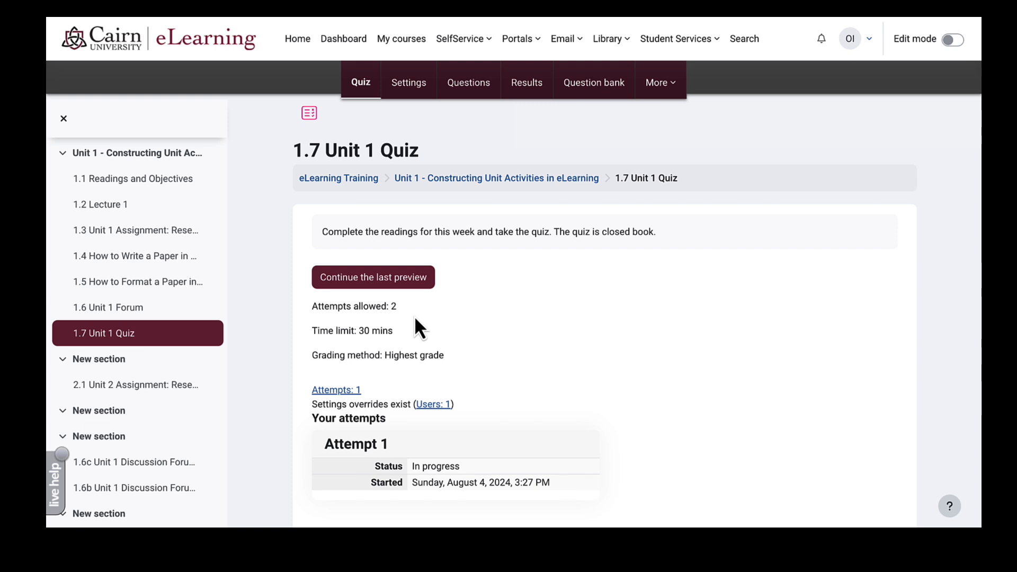
click(398, 277)
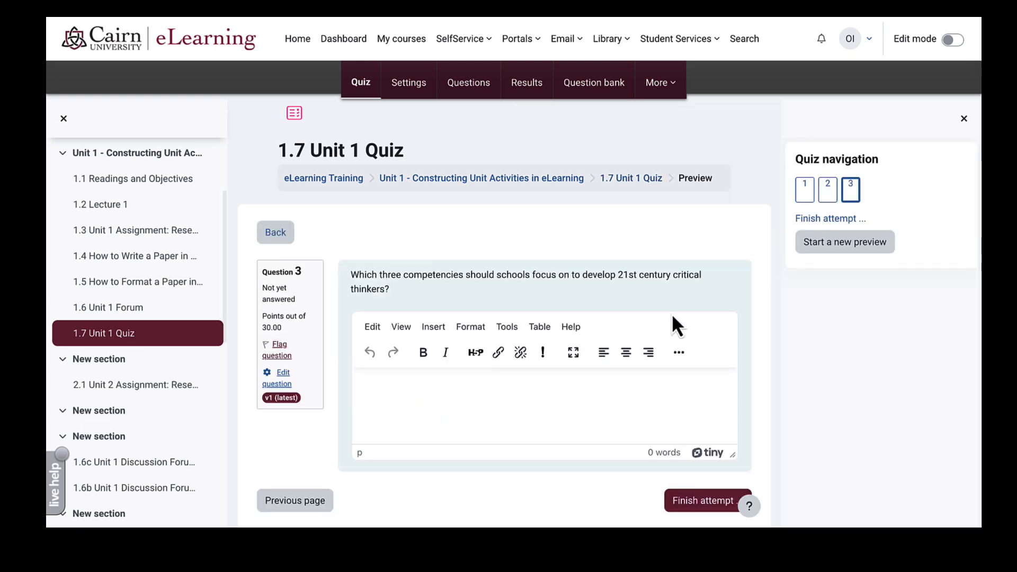
click(805, 194)
click(827, 197)
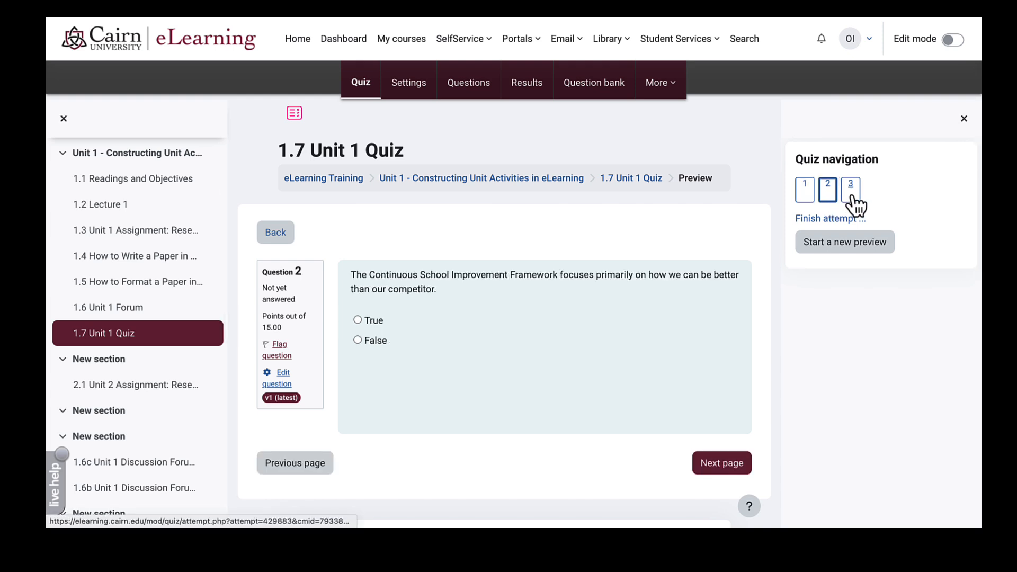
click(851, 194)
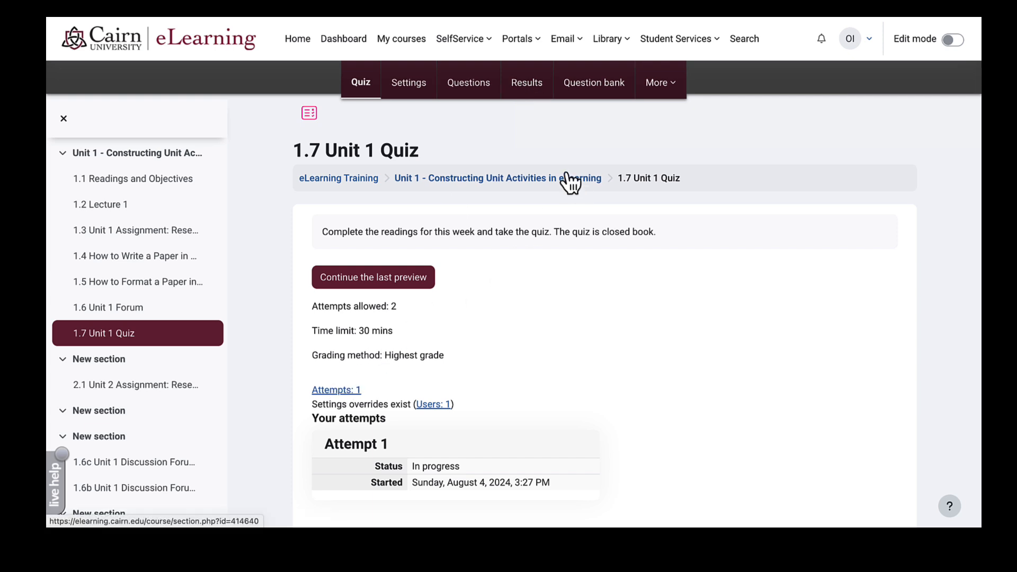
- Open the quiz Results report, review the student's finished attempt, and reload the grades list
click(528, 85)
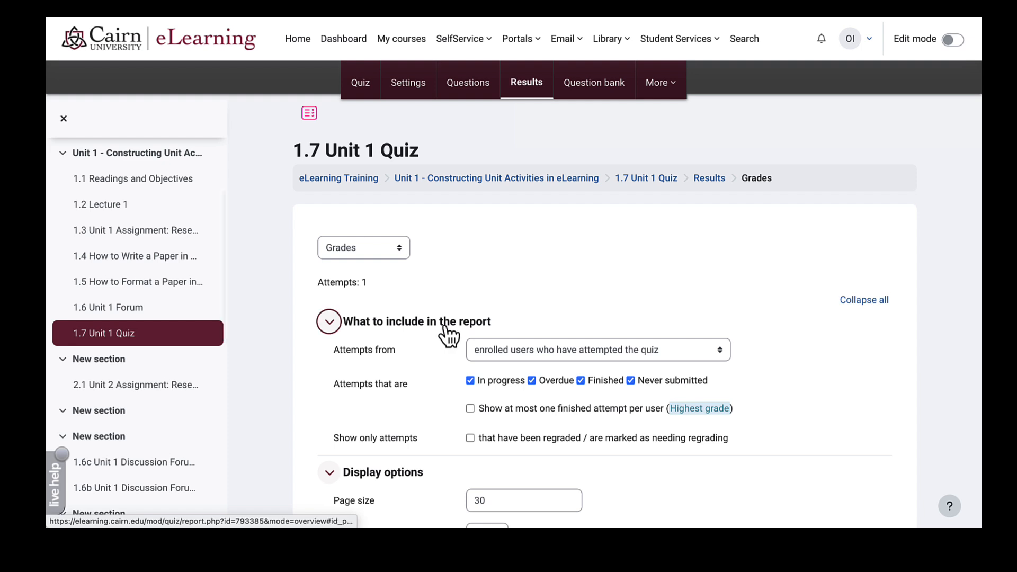
scroll(447, 334, down, 6)
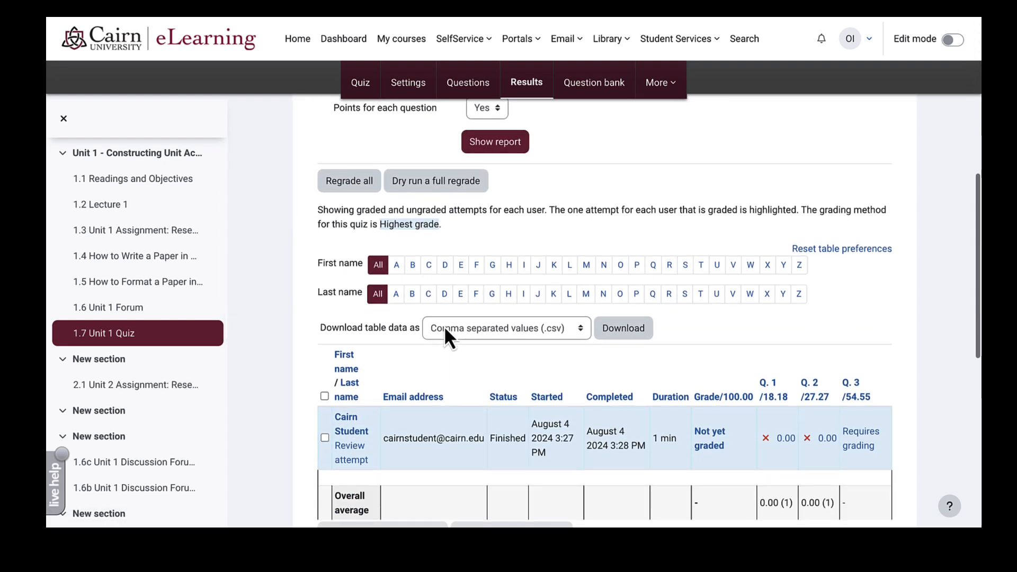
click(368, 465)
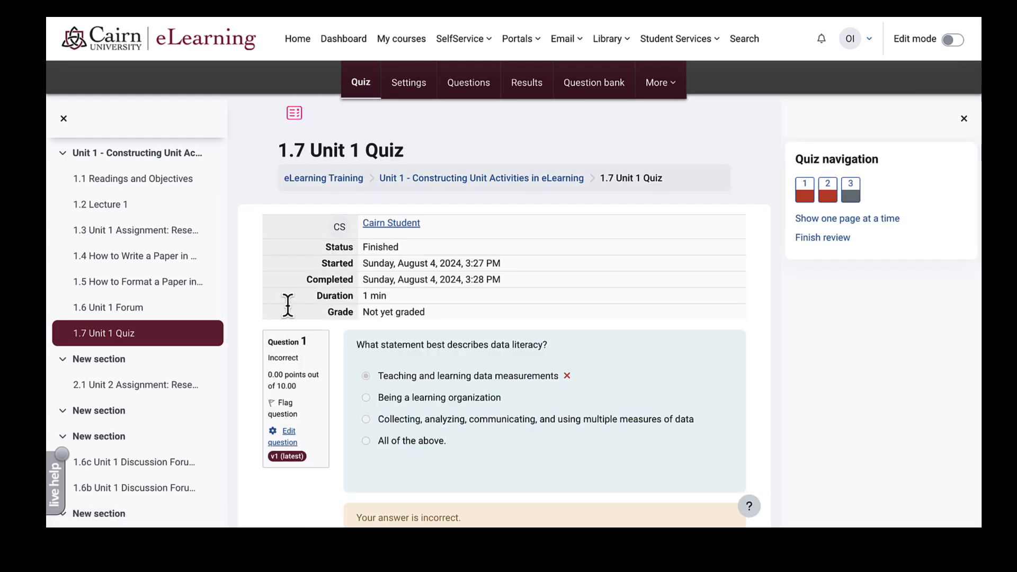
key(alt+Left)
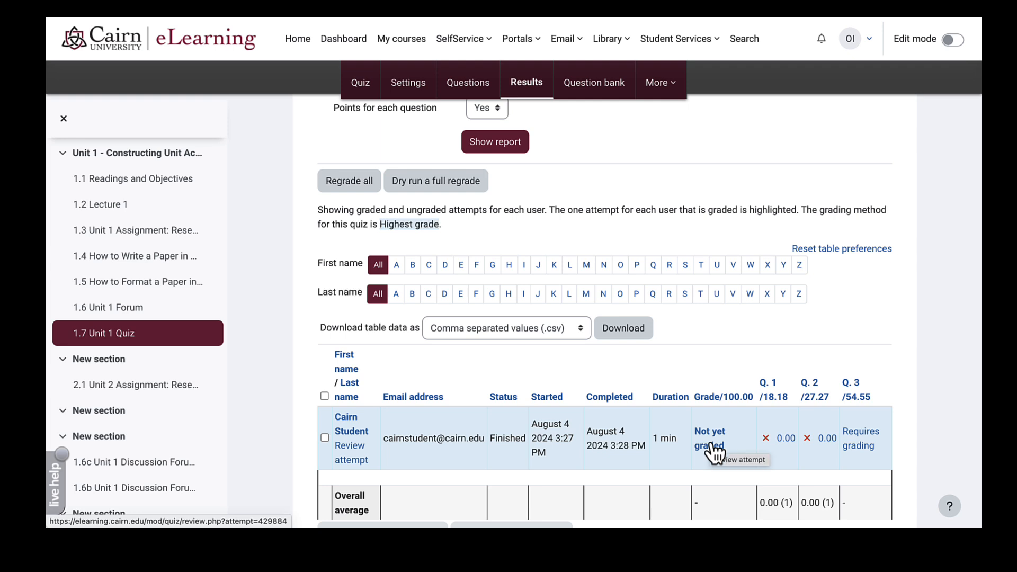
scroll(713, 453, down, 1)
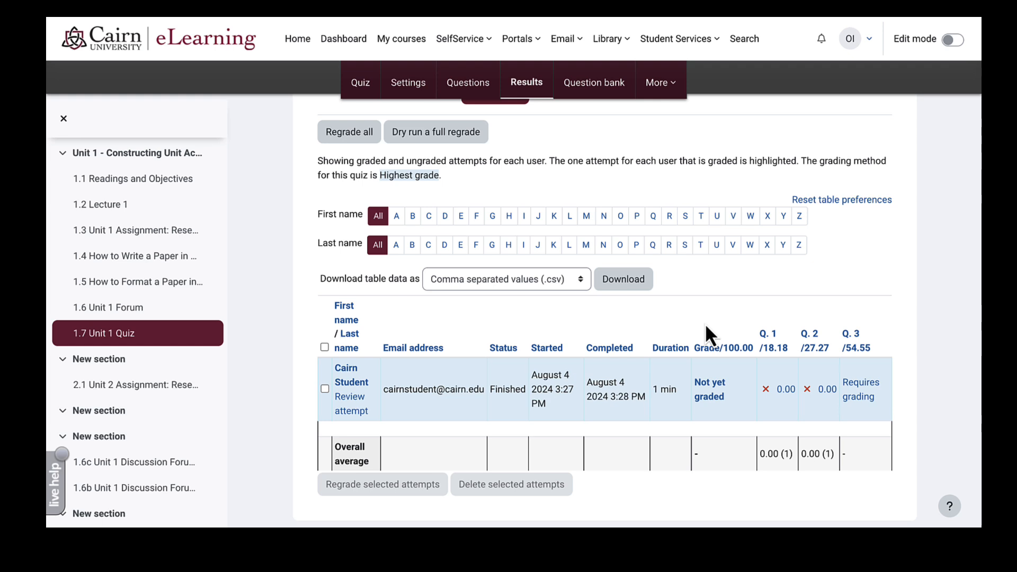
scroll(706, 326, down, 1)
scroll(706, 327, up, 4)
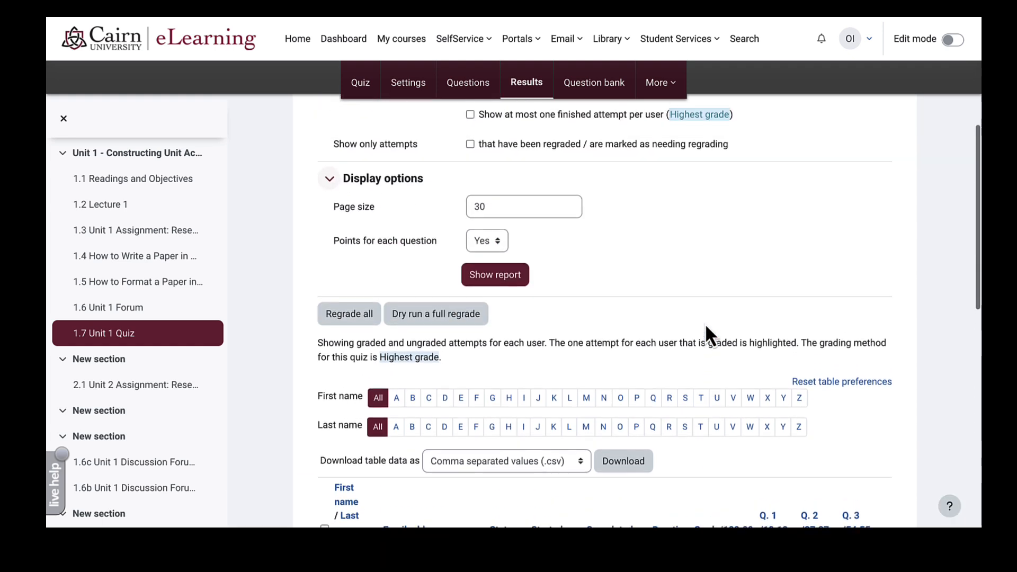
scroll(704, 323, up, 5)
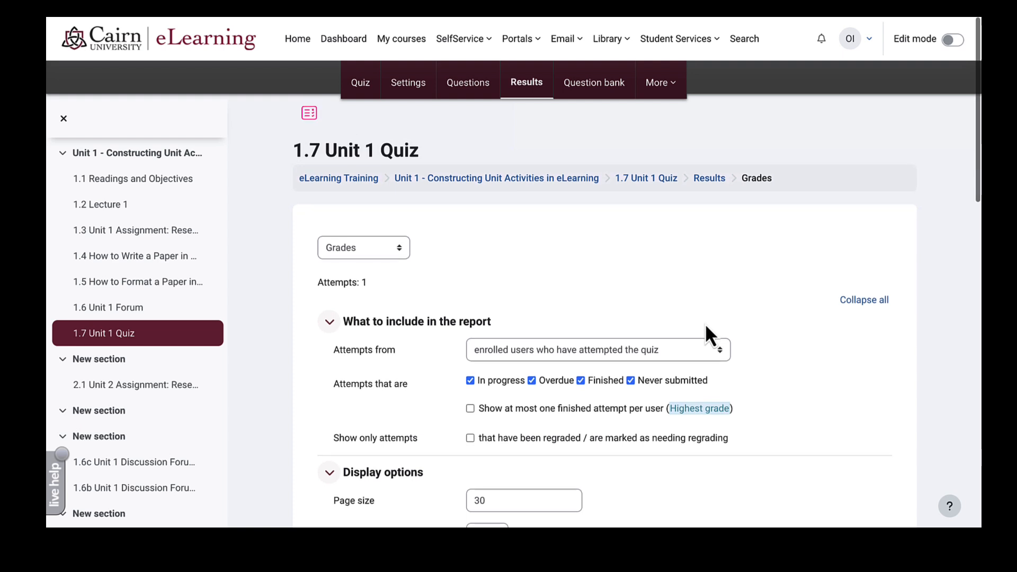
click(535, 88)
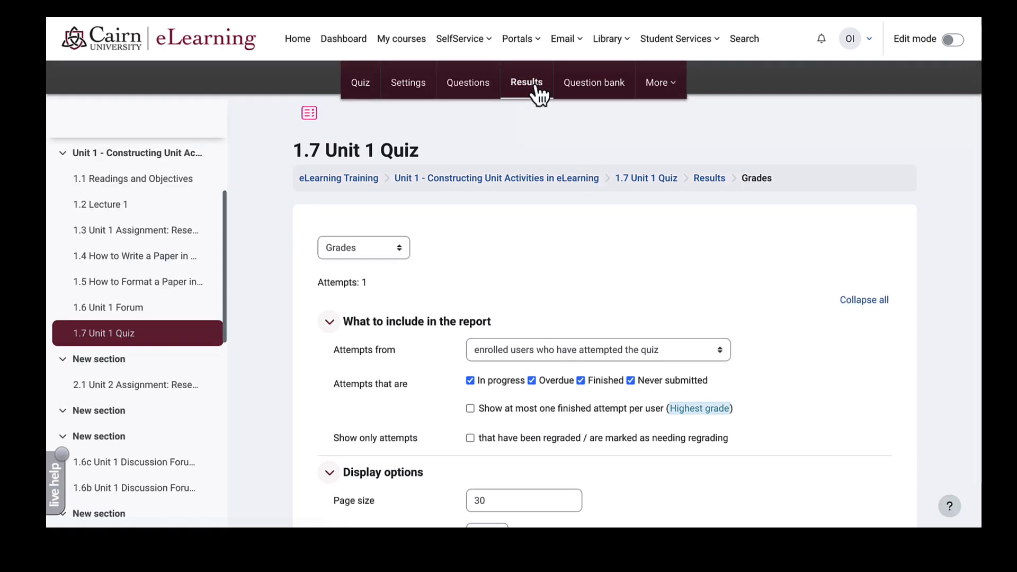
- Switch the quiz report to Manual grading and grade all attempts on Question 3
click(380, 252)
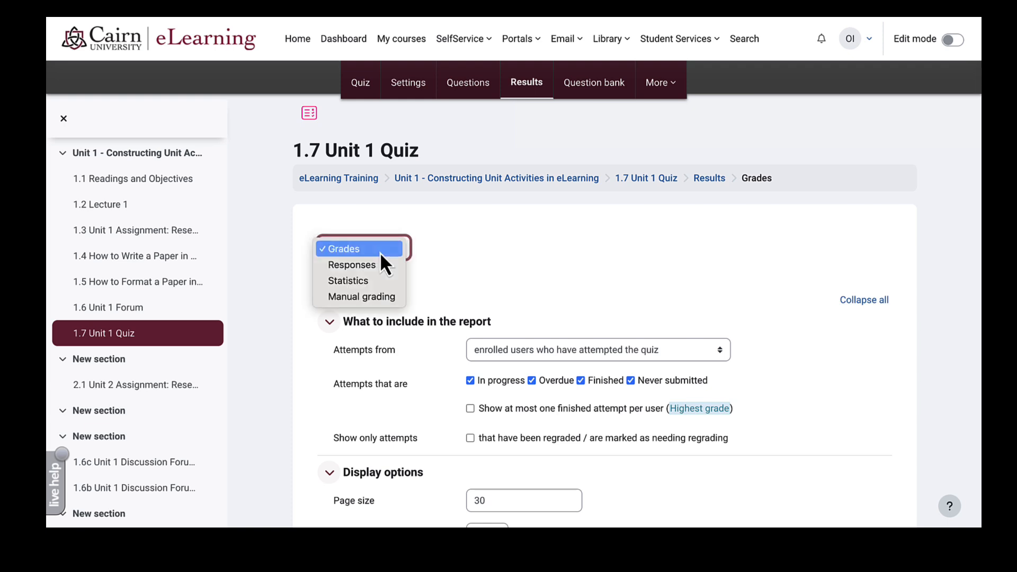
click(364, 302)
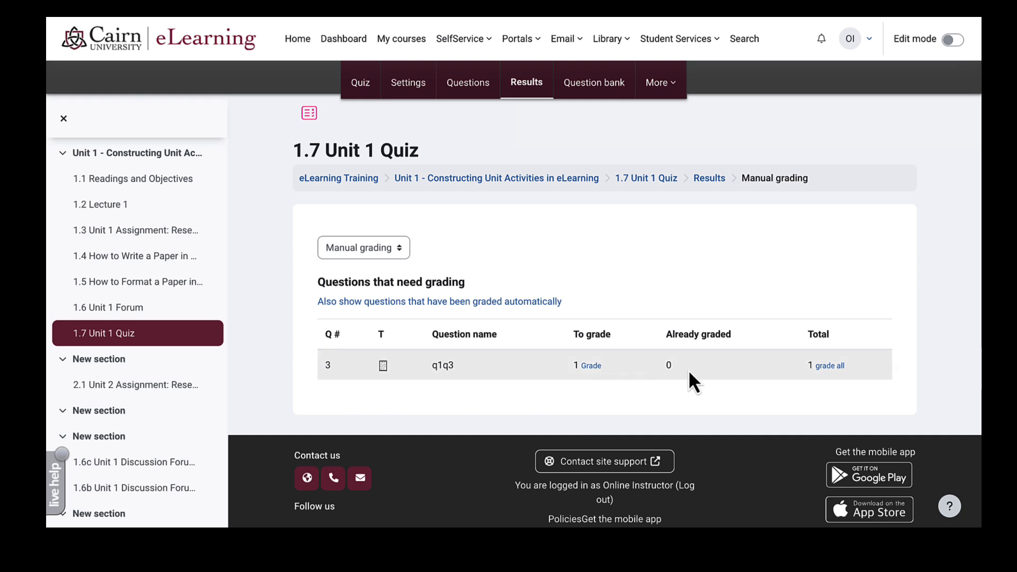
click(830, 365)
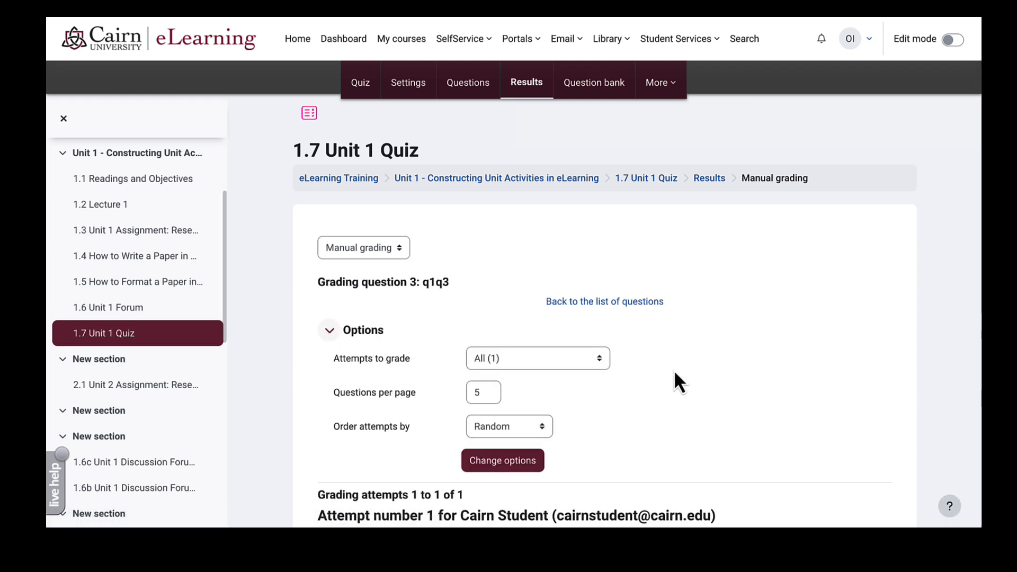
scroll(673, 370, down, 1)
scroll(673, 370, down, 3)
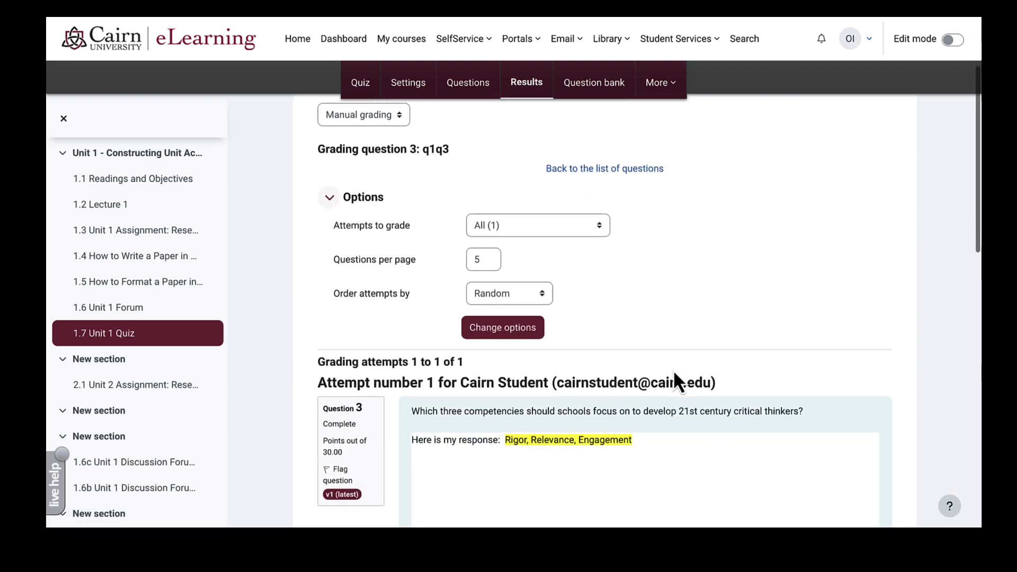
click(486, 260)
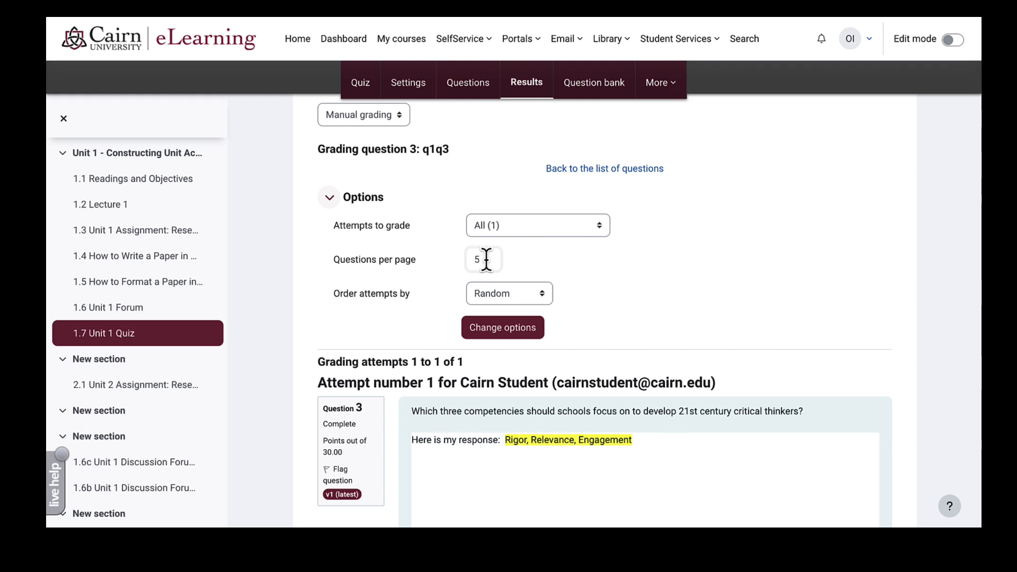
- Give the essay answer 20 out of 30 points with the comment 'Needs more details.' and save
scroll(644, 268, down, 1)
scroll(643, 266, down, 1)
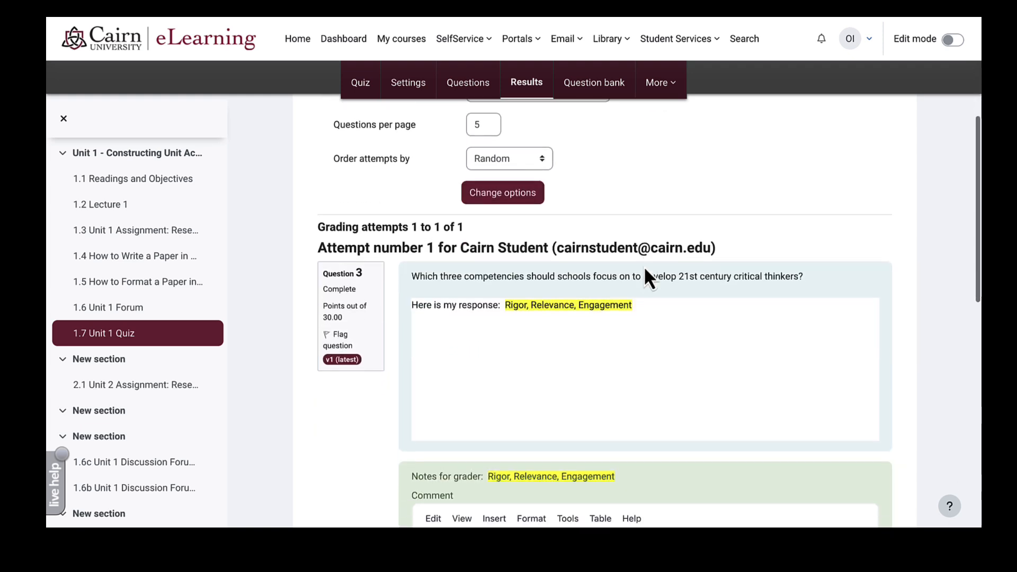
scroll(521, 285, down, 1)
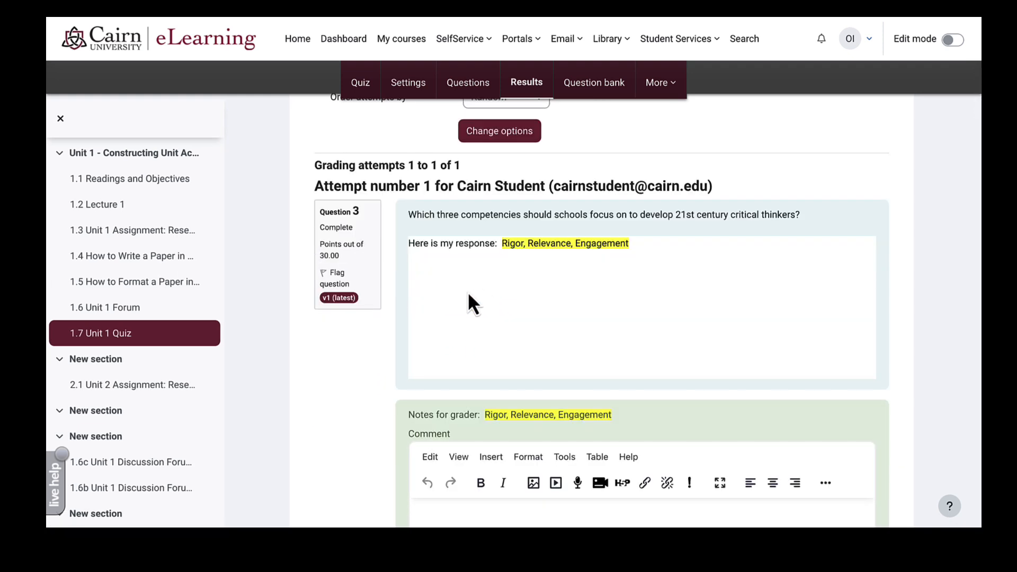
scroll(468, 291, down, 2)
click(443, 360)
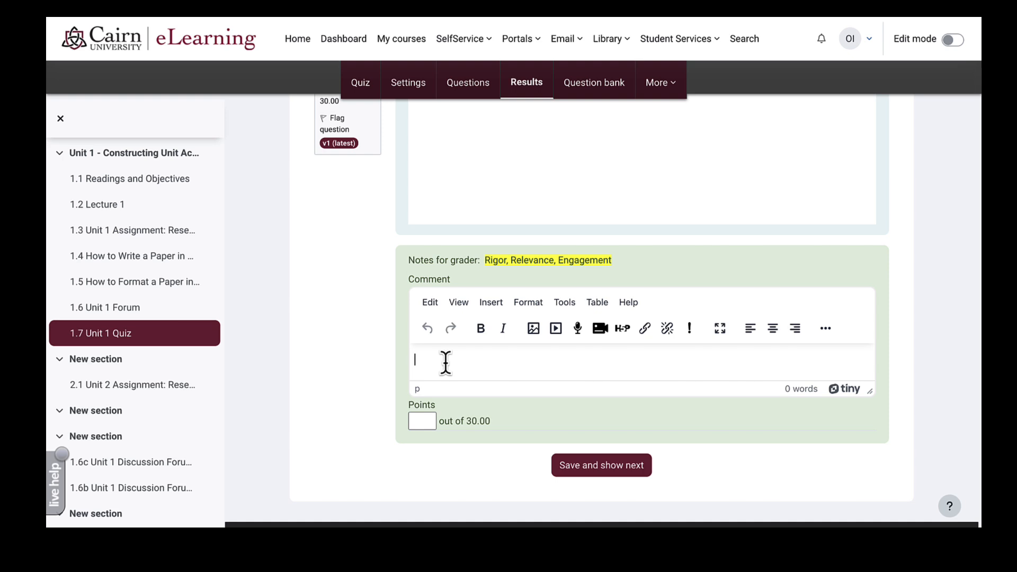
click(421, 422)
scroll(514, 426, down, 2)
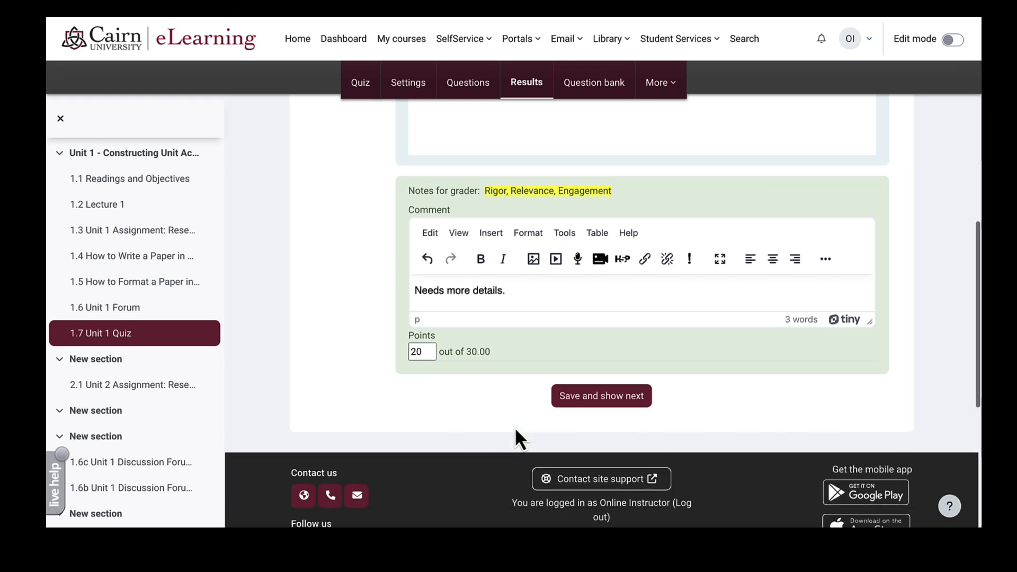
scroll(513, 427, up, 10)
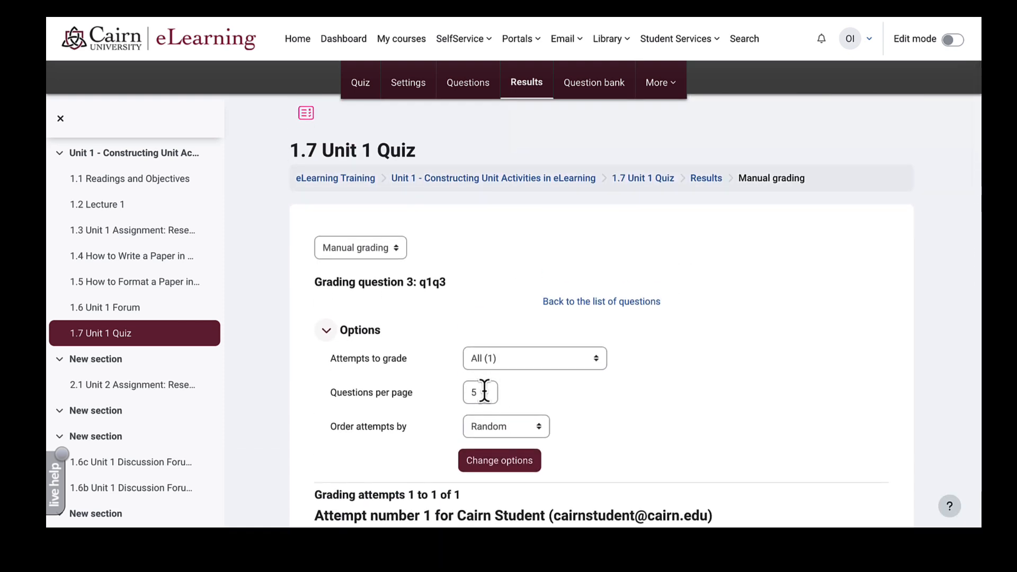
click(482, 392)
scroll(613, 437, down, 5)
scroll(614, 438, down, 6)
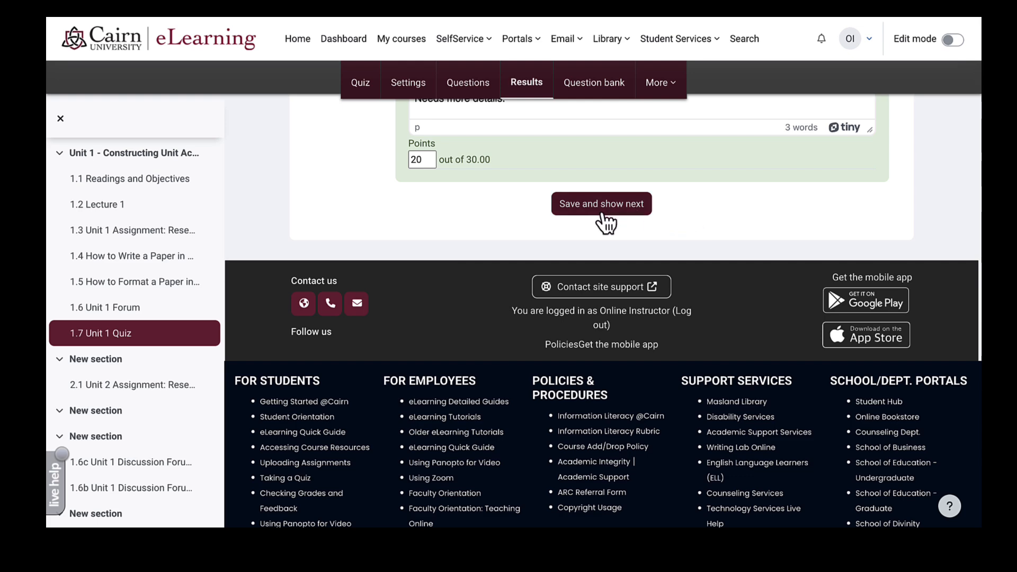
scroll(605, 223, up, 3)
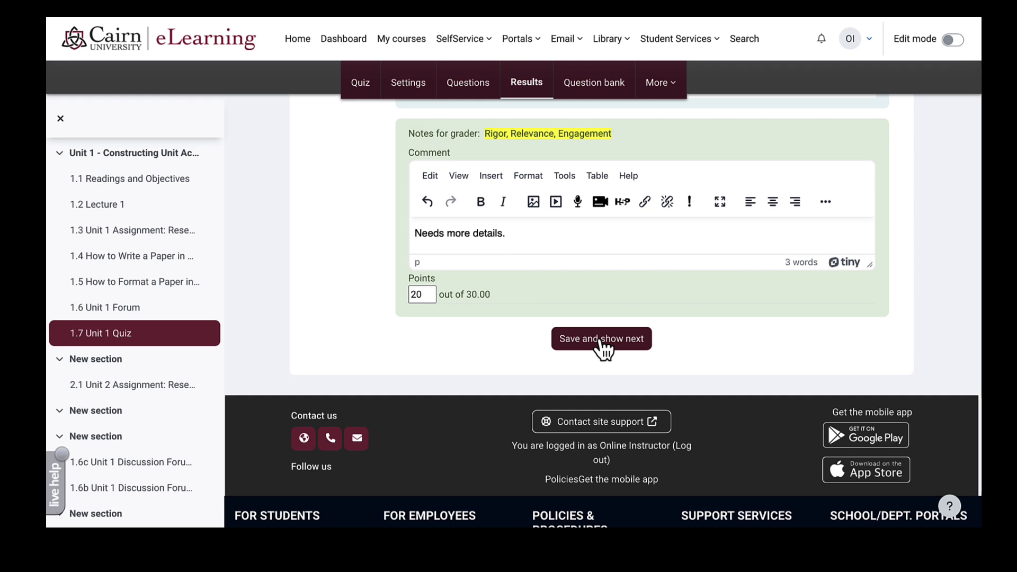
click(595, 348)
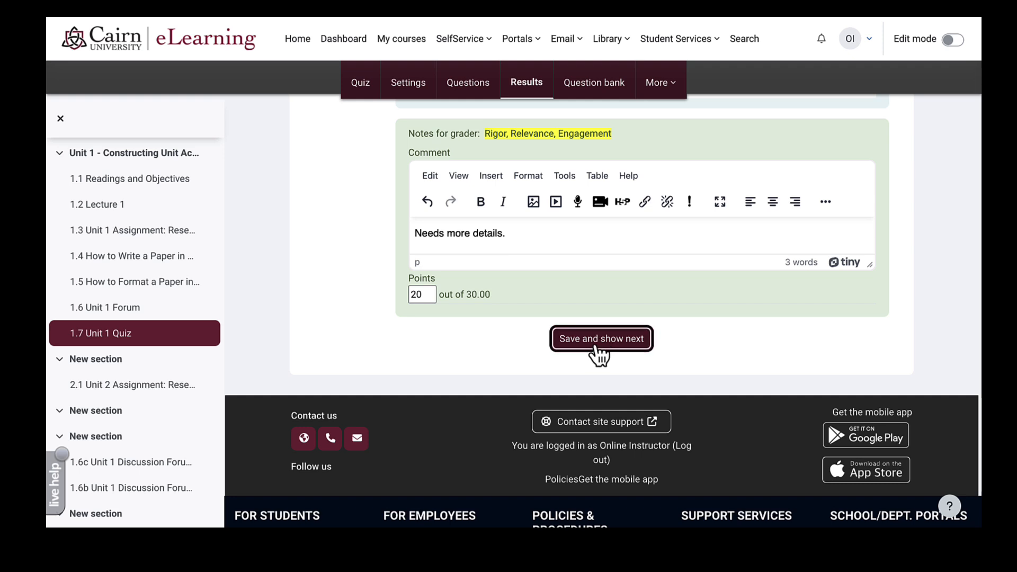
scroll(465, 317, down, 6)
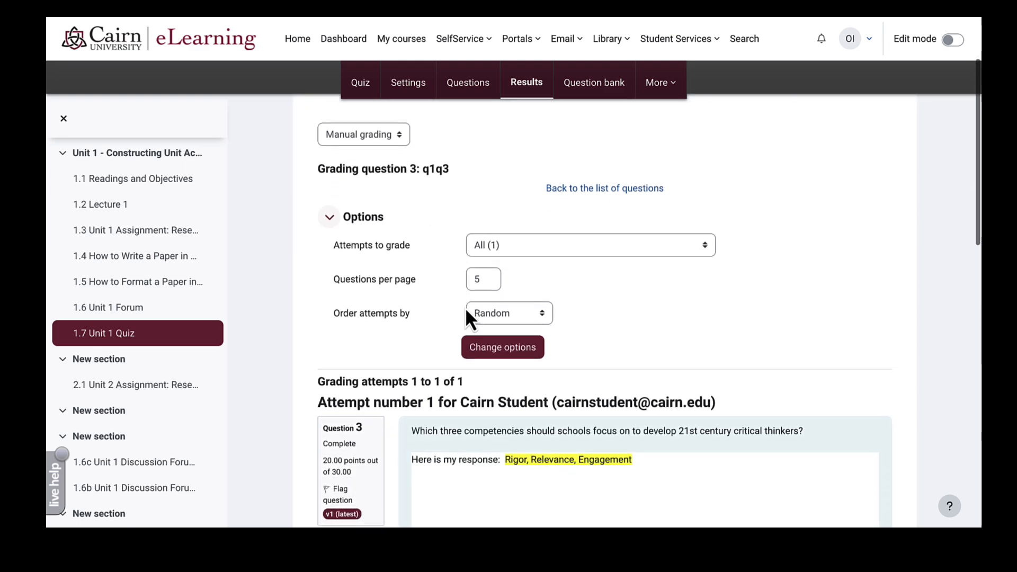
scroll(465, 318, up, 3)
scroll(477, 238, up, 4)
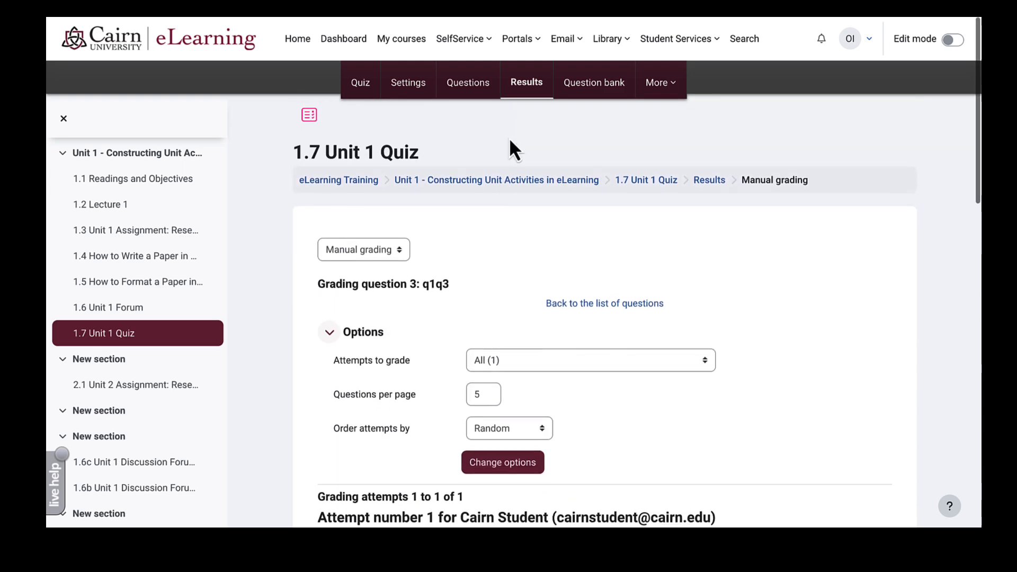
- Check the quiz Results report for the newly saved grade
click(536, 92)
scroll(823, 298, down, 10)
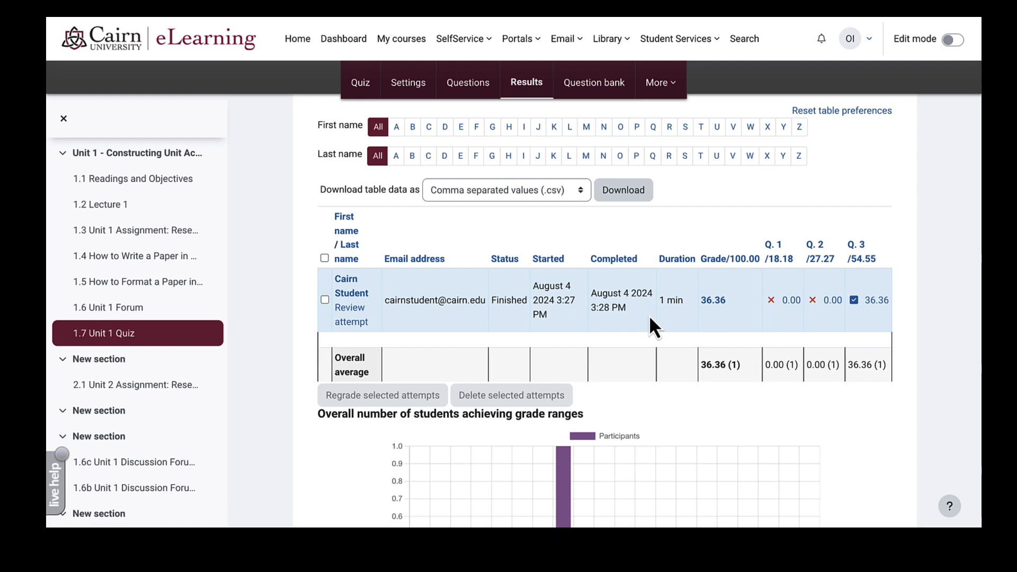
scroll(591, 229, up, 10)
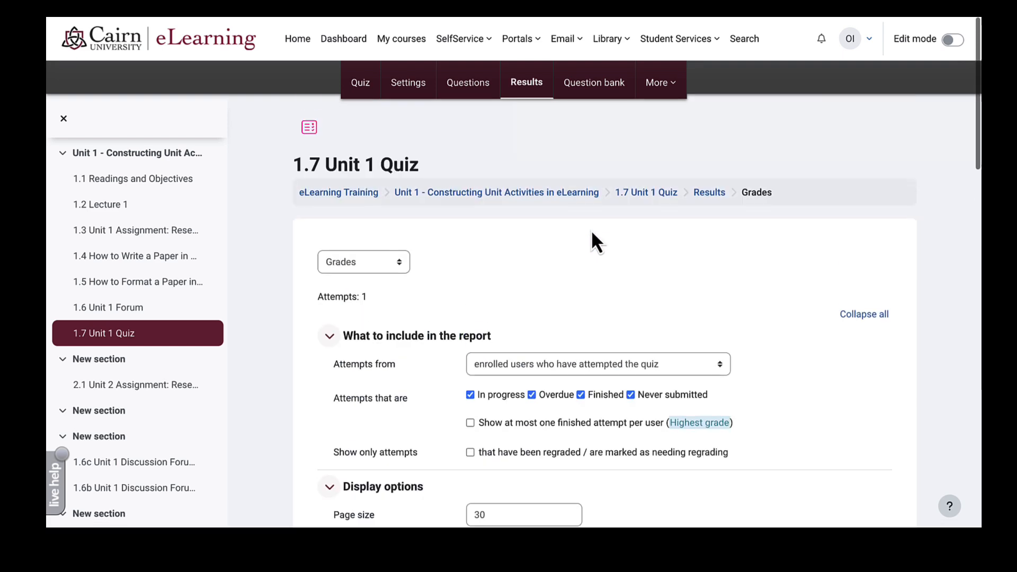
- Return to the eLearning Training course and browse its grader report
click(359, 182)
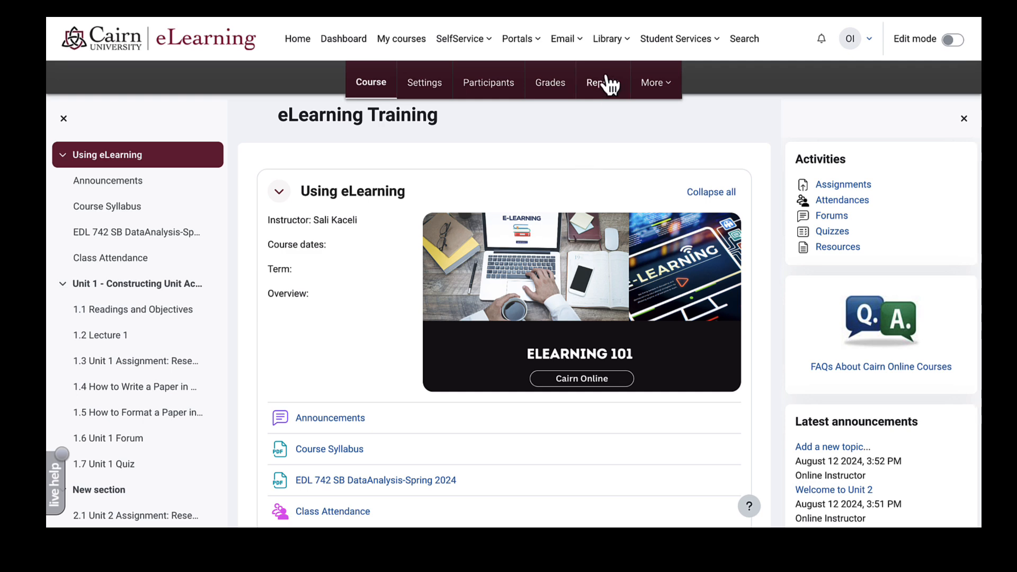
click(559, 87)
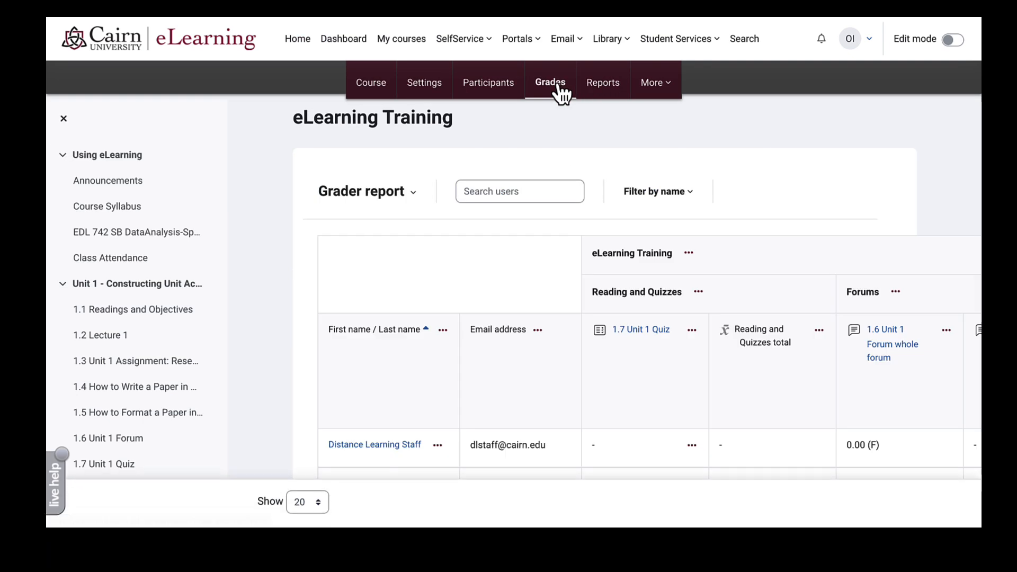
scroll(468, 331, right, 10)
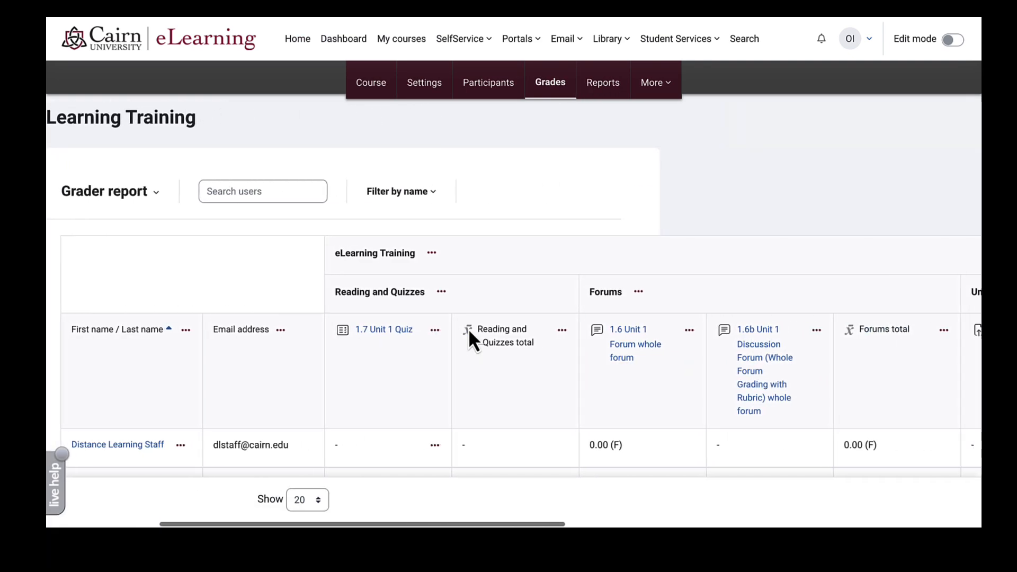
scroll(468, 331, right, 10)
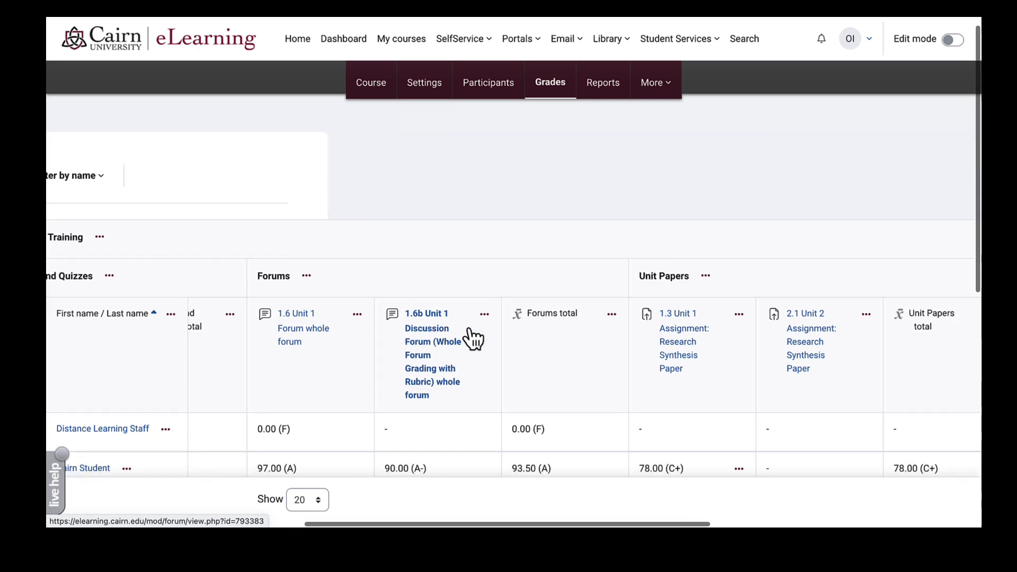
scroll(468, 331, right, 10)
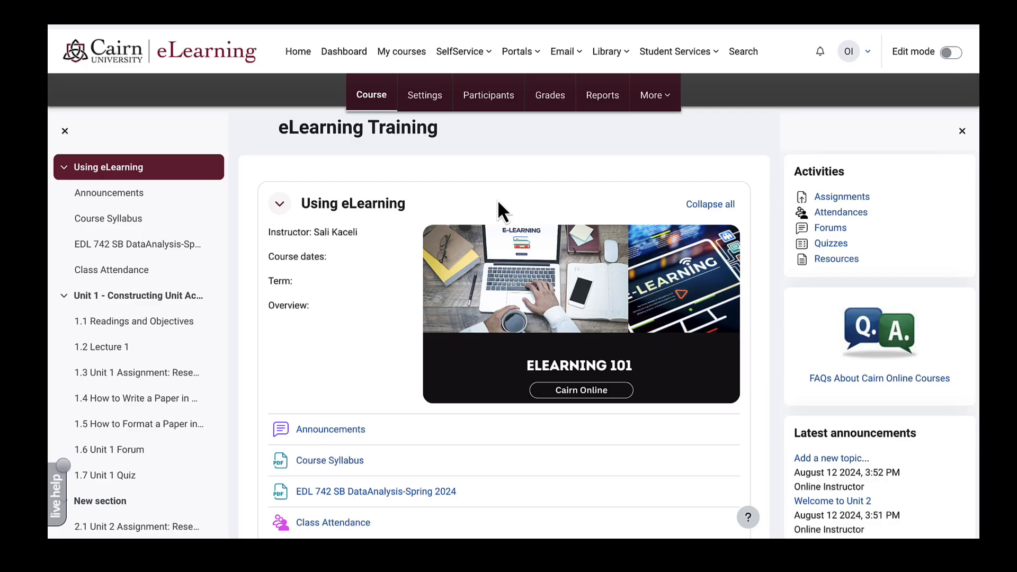
scroll(497, 197, down, 3)
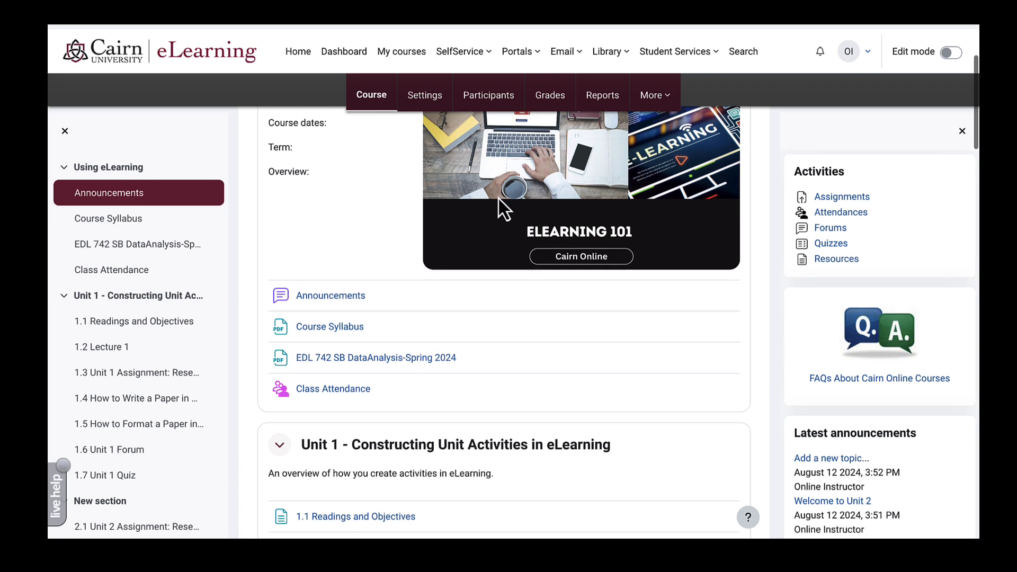
scroll(344, 339, down, 3)
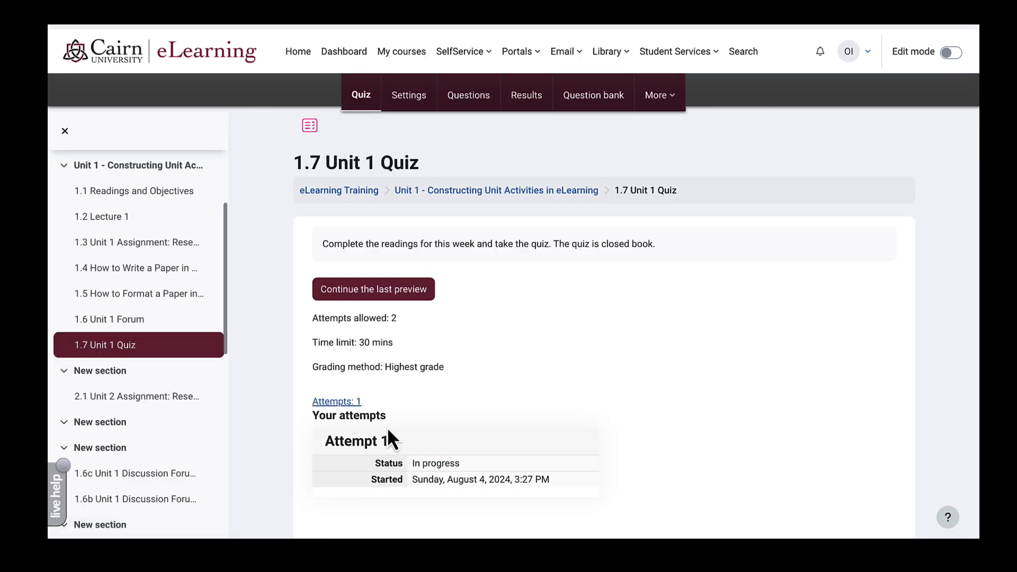
- Add a user override giving the student account a 45-minute time limit instead of 30
triple_click(380, 342)
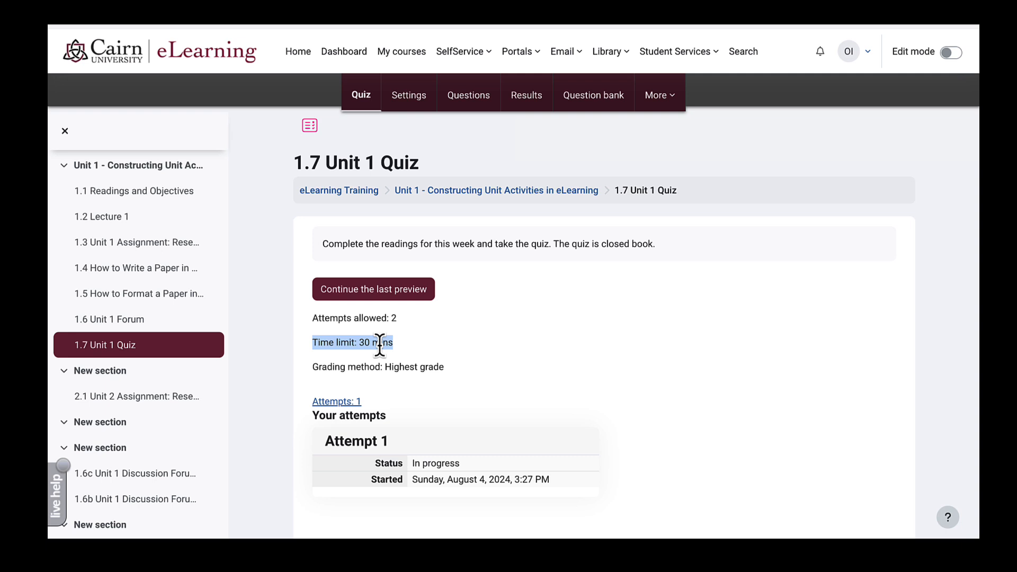
click(675, 105)
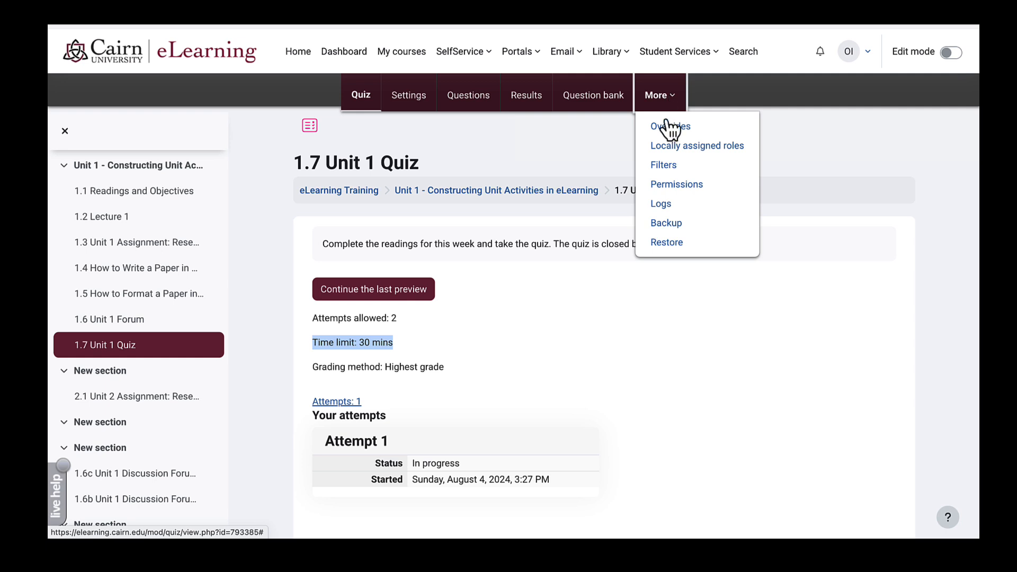
click(669, 126)
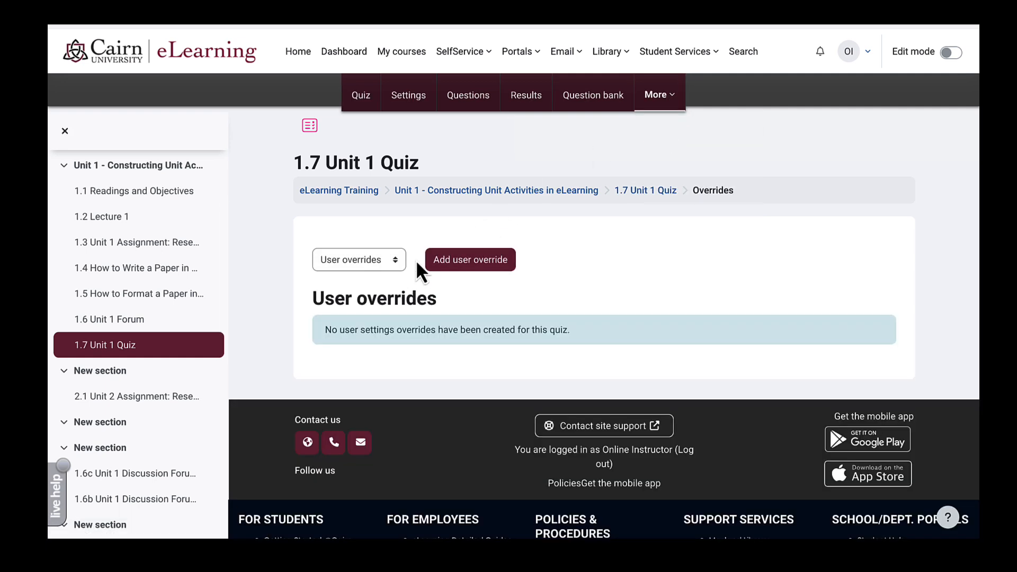
click(460, 263)
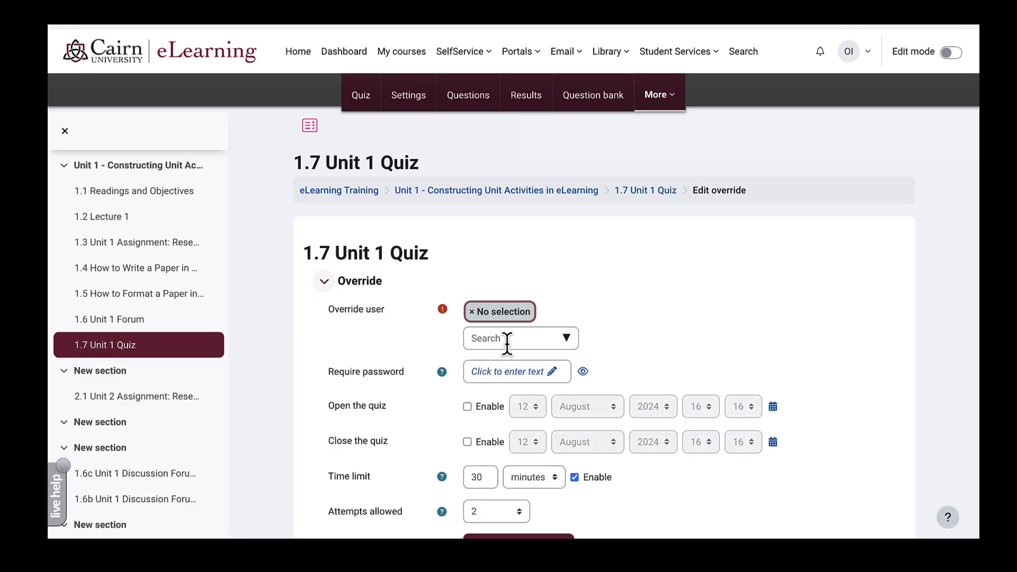
click(520, 338)
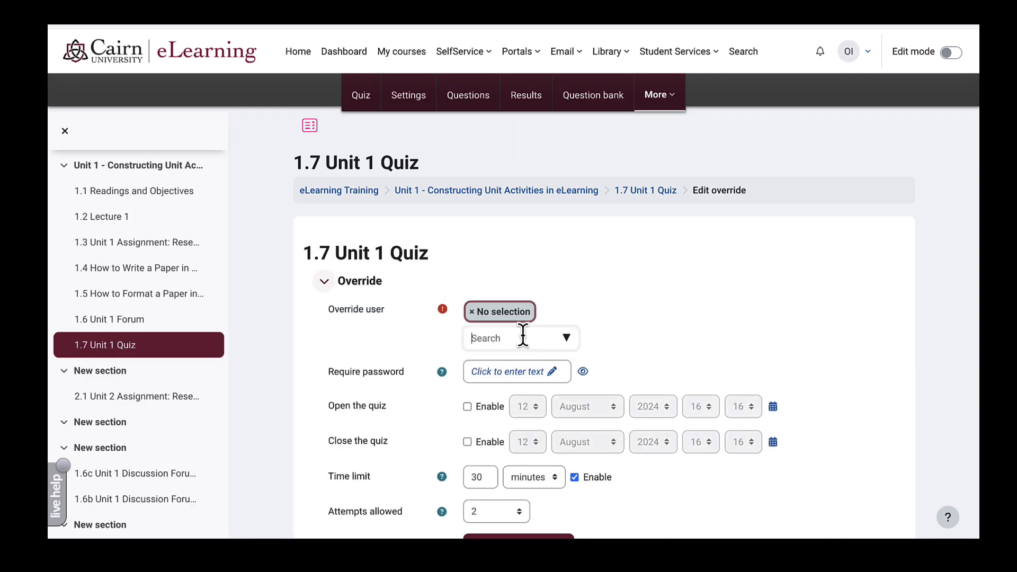
click(561, 344)
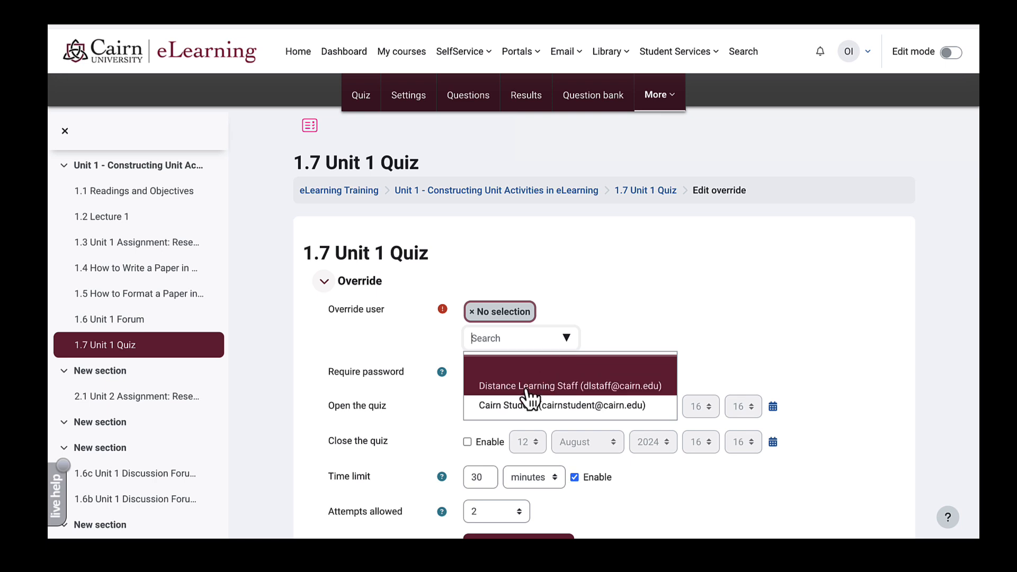
click(517, 406)
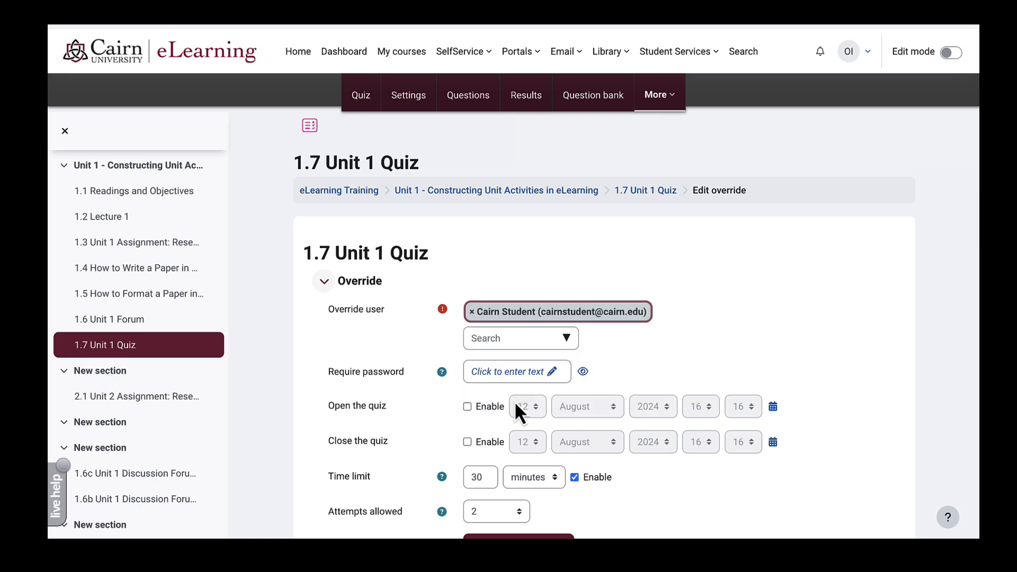
scroll(416, 324, down, 2)
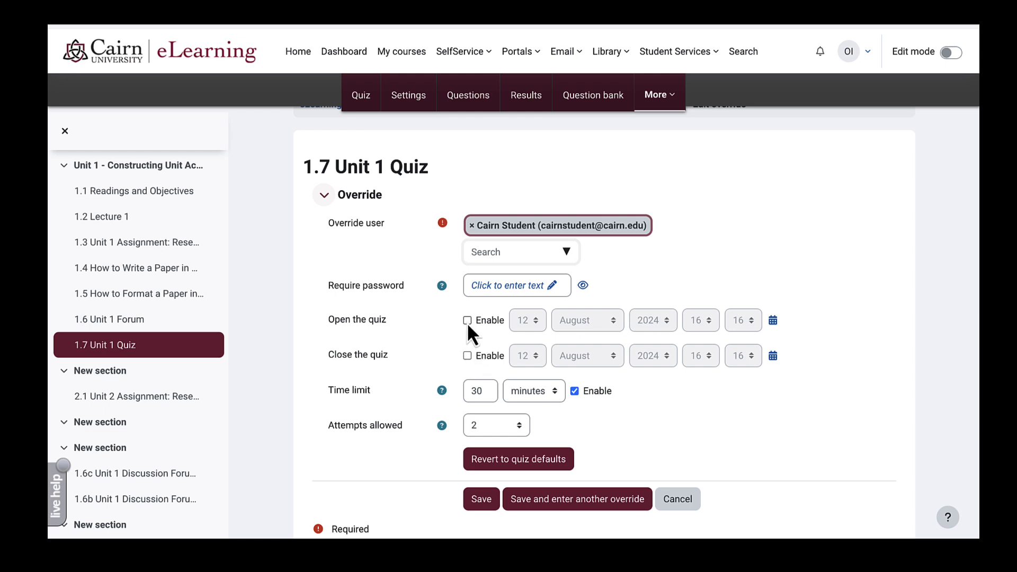
click(477, 394)
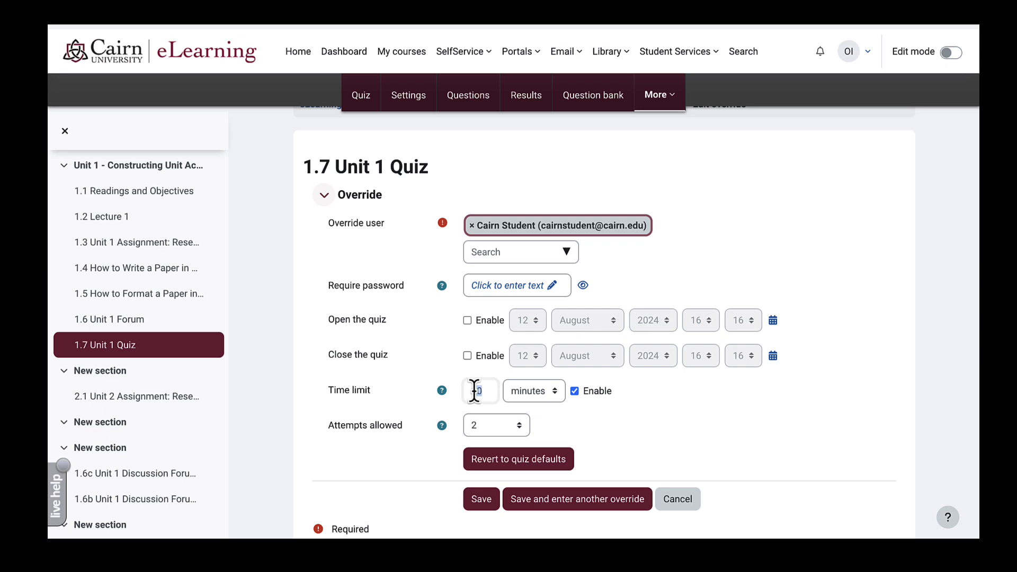
drag(480, 392, 462, 391)
text(45)
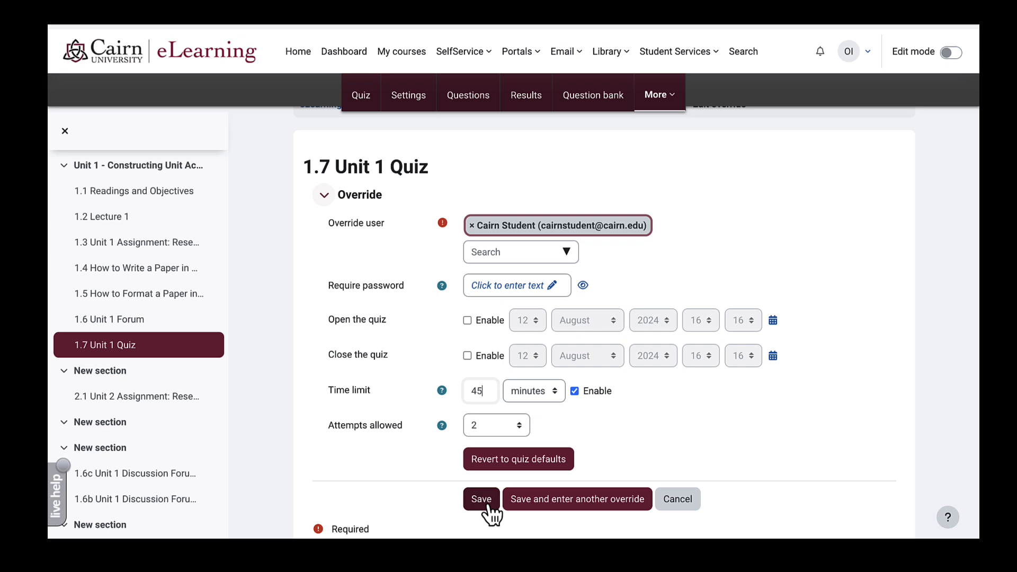
click(488, 505)
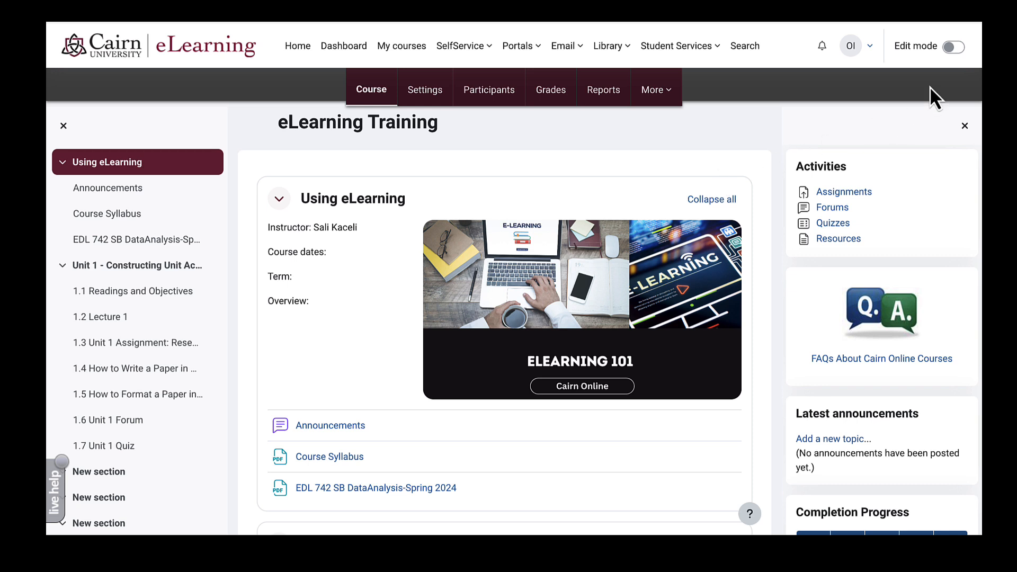
- Turn on editing and open the 1.3 Unit 1 Assignment: Research Synthesis Paper
click(953, 49)
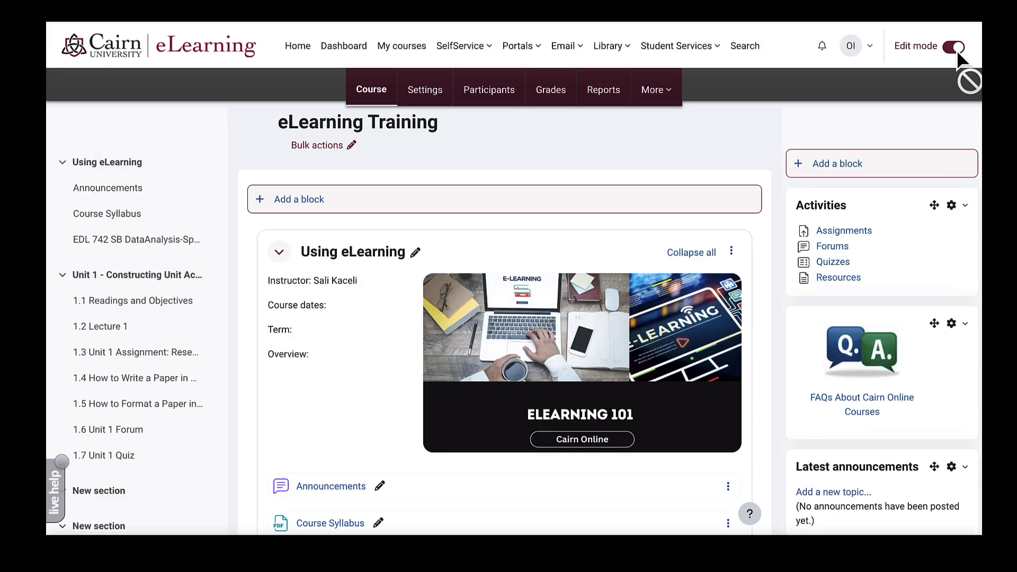
scroll(533, 253, down, 10)
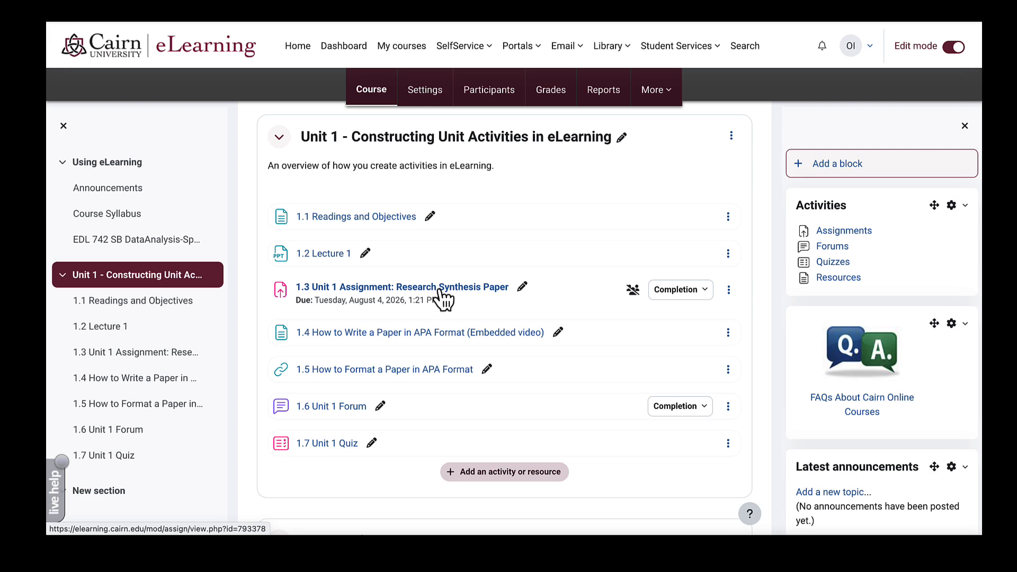
click(440, 300)
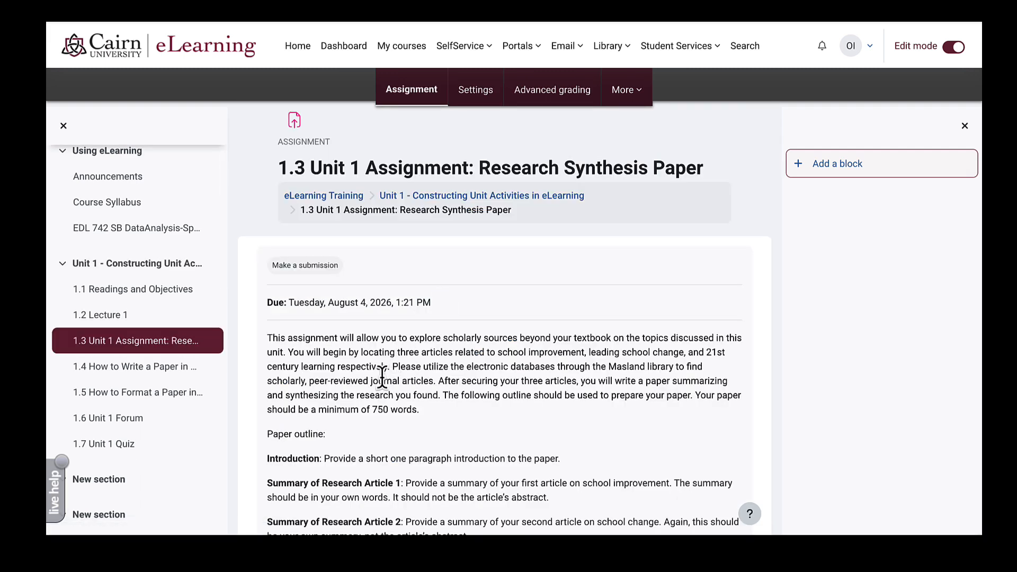
scroll(381, 377, down, 2)
scroll(383, 378, up, 2)
scroll(383, 378, down, 8)
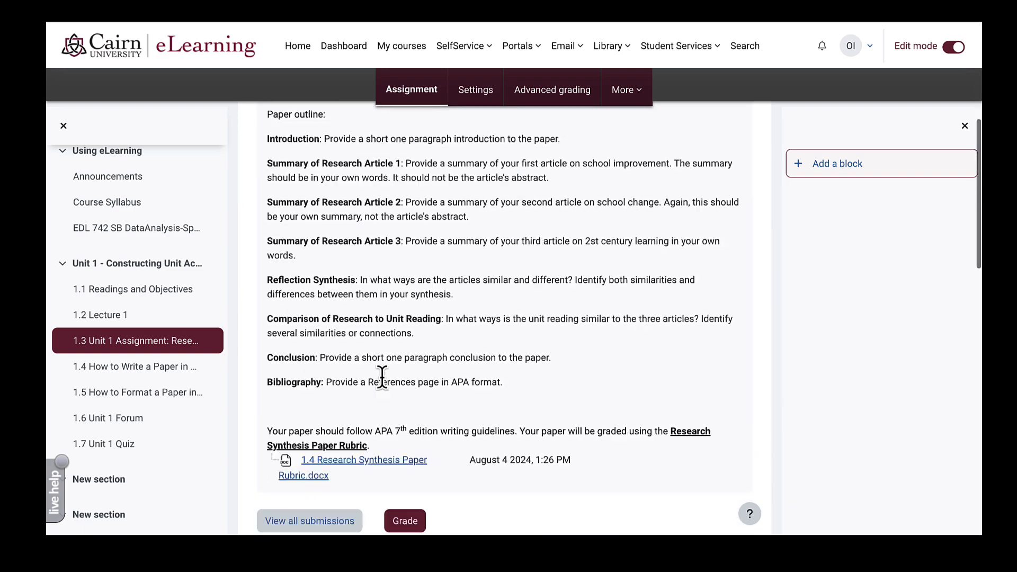
scroll(383, 378, up, 8)
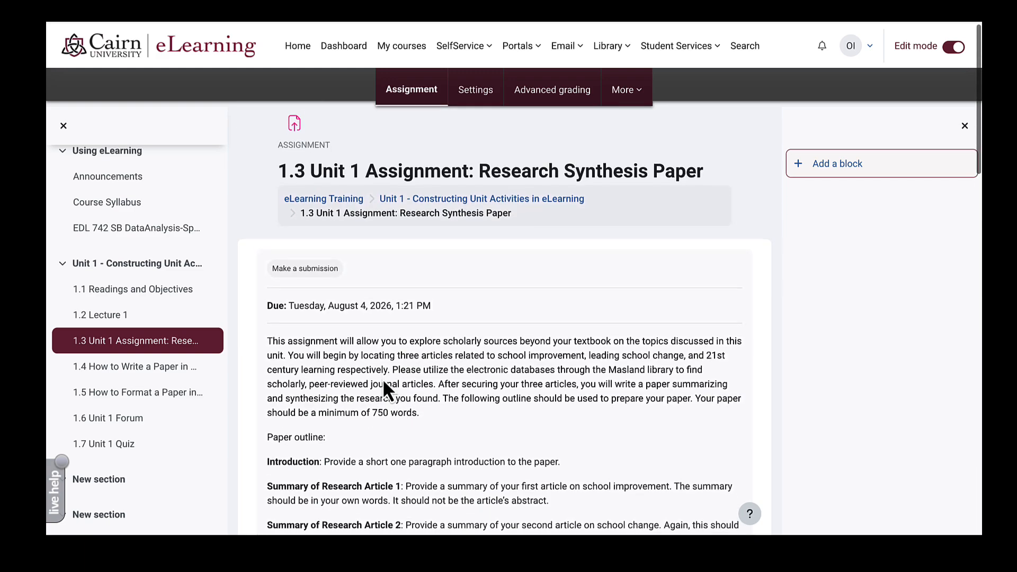
- View the assignment's Grade settings, then leave without saving and return to the course page
click(475, 95)
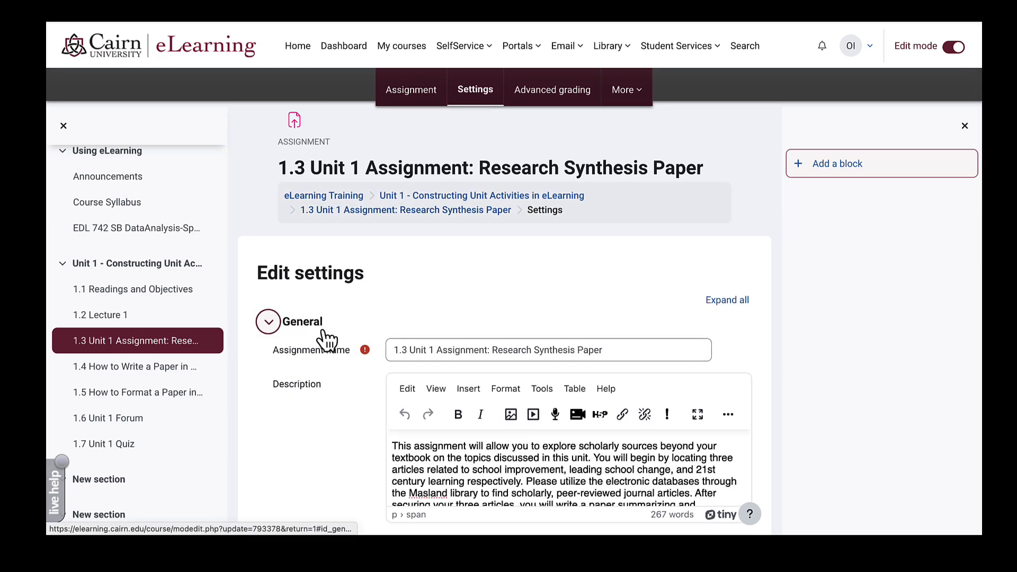
scroll(317, 317, down, 15)
click(300, 281)
scroll(447, 421, down, 3)
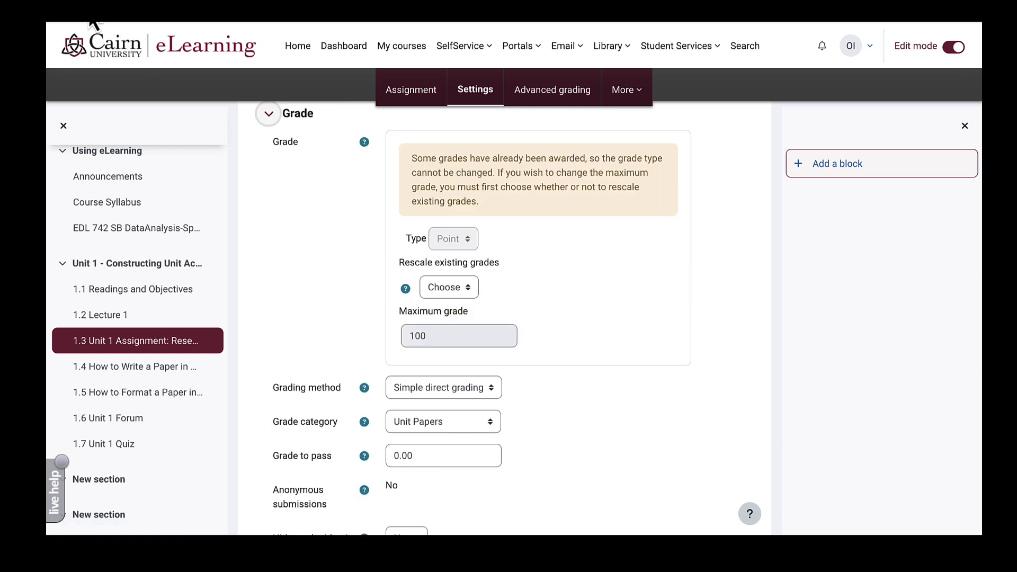
key(alt+Left)
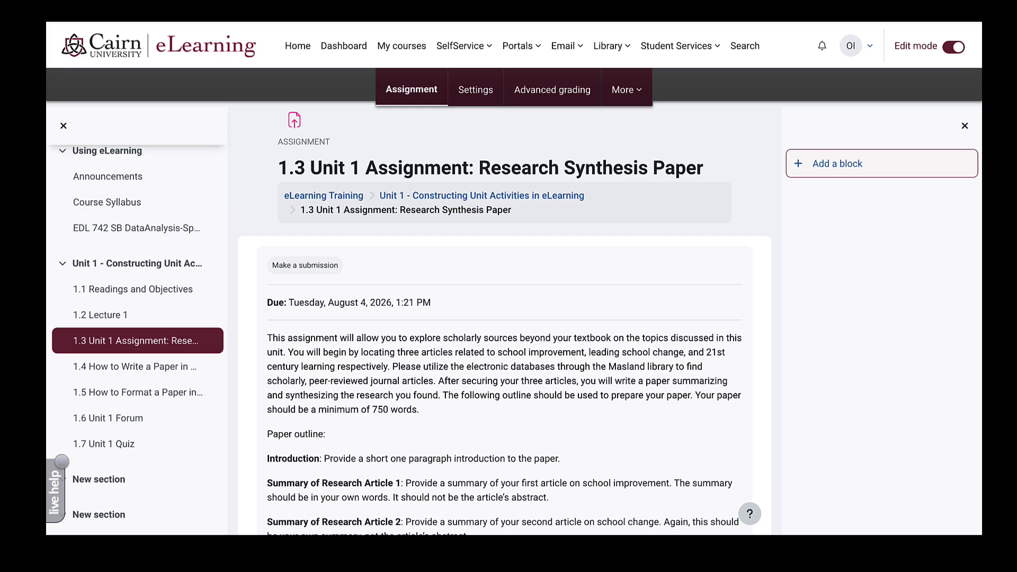
click(346, 197)
scroll(377, 344, down, 8)
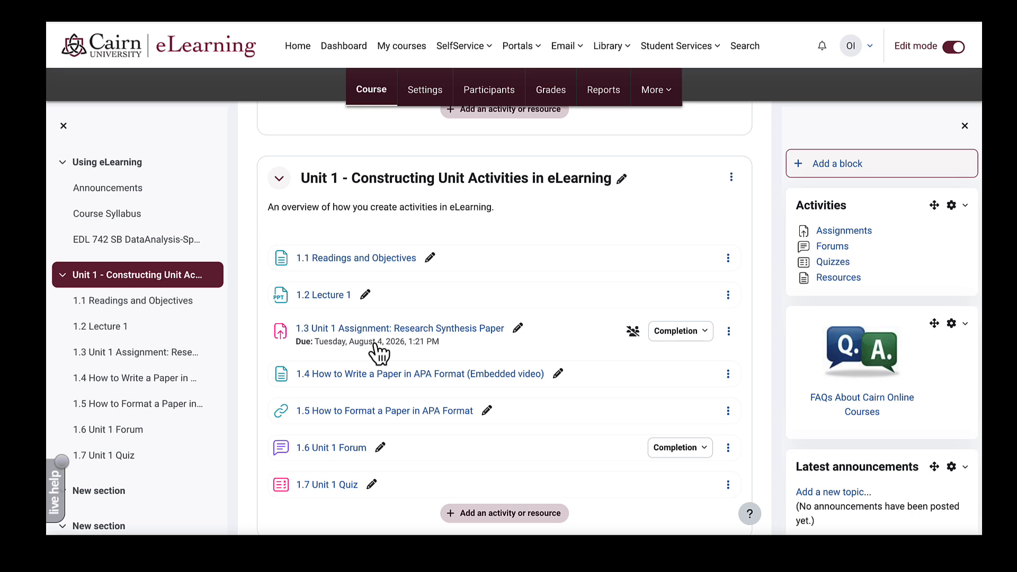
- Duplicate the 1.3 assignment into New section and rename it 2.1 Unit 2 Assignment: Research Synthesis Paper
click(730, 337)
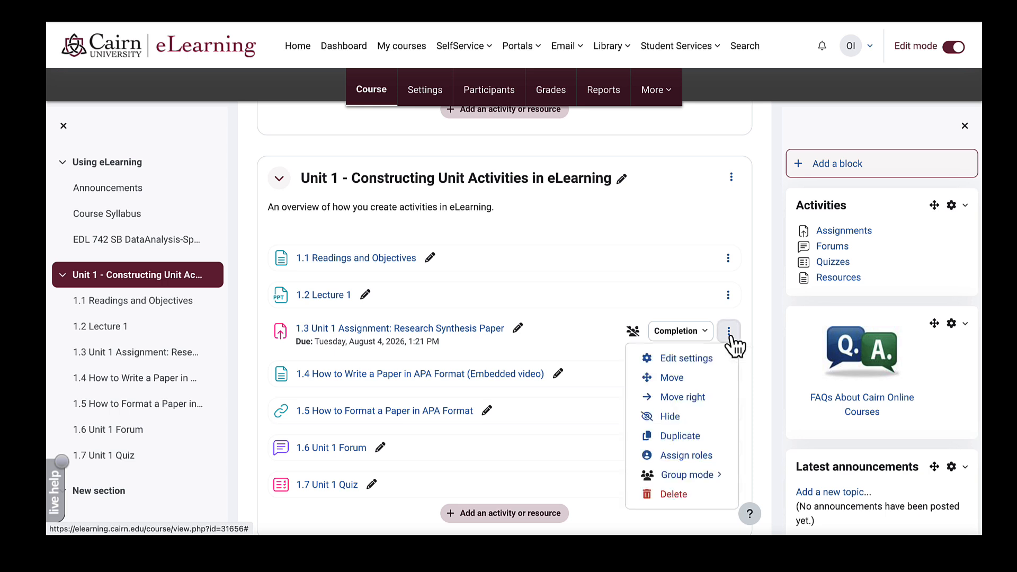
click(675, 438)
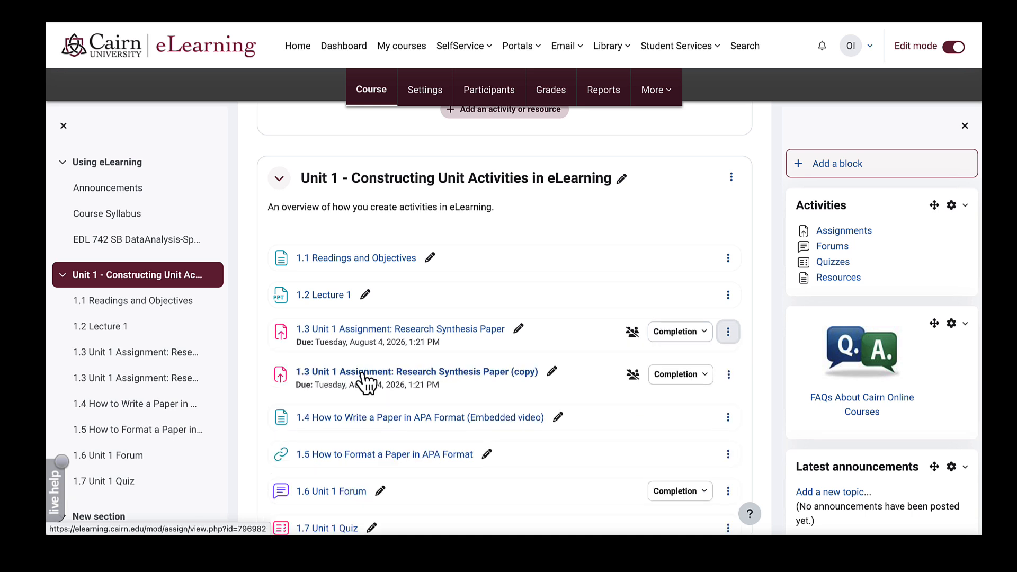
mouse_move(364, 380)
mouse_down()
mouse_move(355, 414)
mouse_move(367, 534)
mouse_move(384, 490)
mouse_move(391, 513)
mouse_move(546, 445)
mouse_up()
click(546, 445)
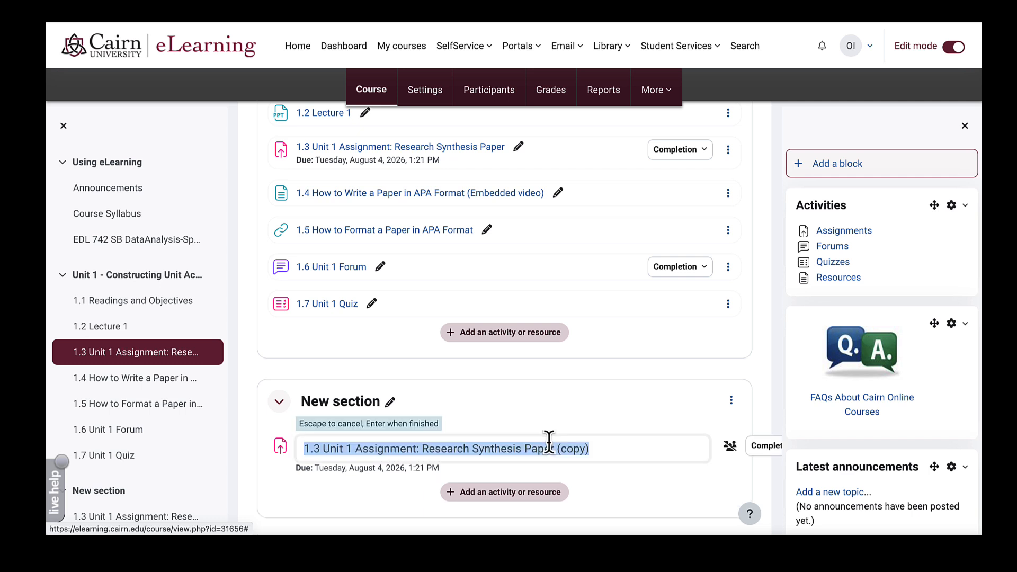
click(308, 449)
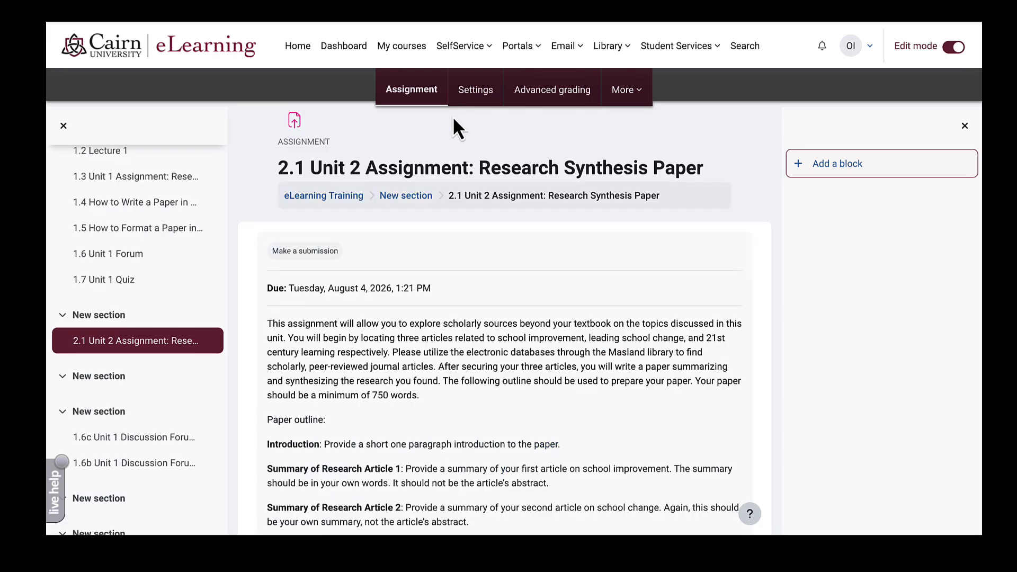
- Edit the 2.1 Unit 2 assignment's description in Settings to begin 'Write a 5 page paper.'
click(479, 92)
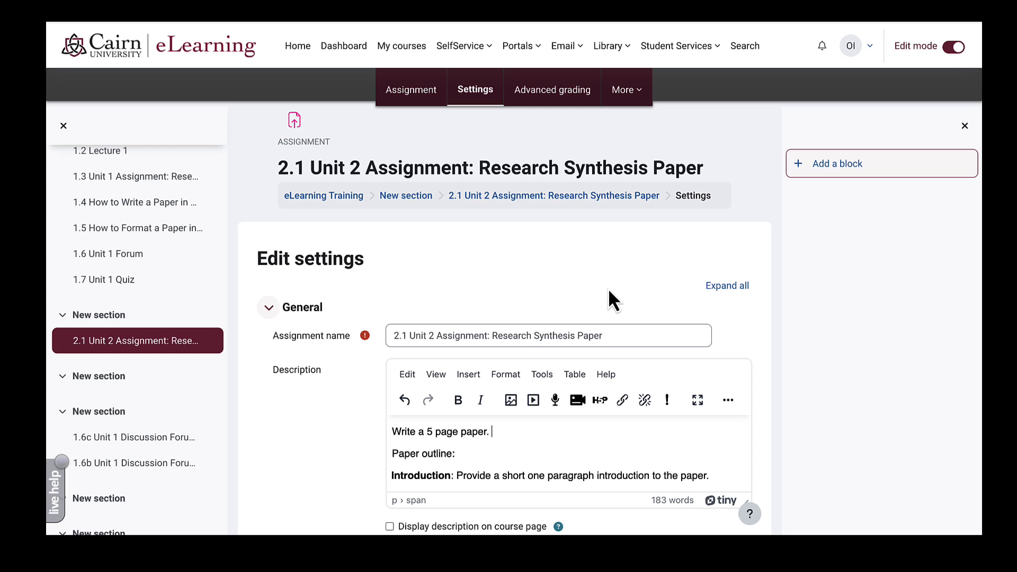
scroll(608, 286, down, 15)
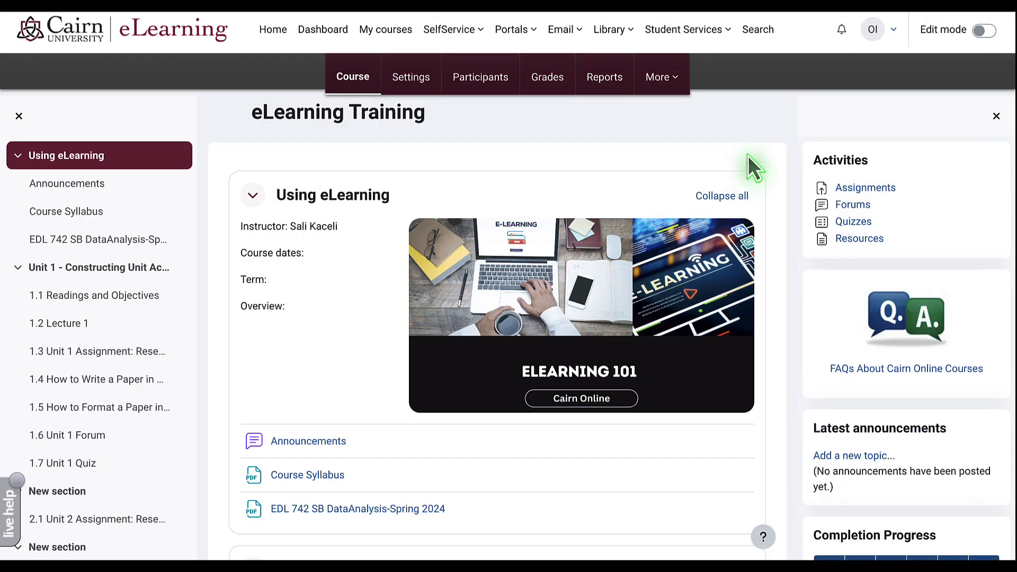
- Turn on editing and add an Attendance activity named Class Attendance with Grade Type None
scroll(670, 148, down, 2)
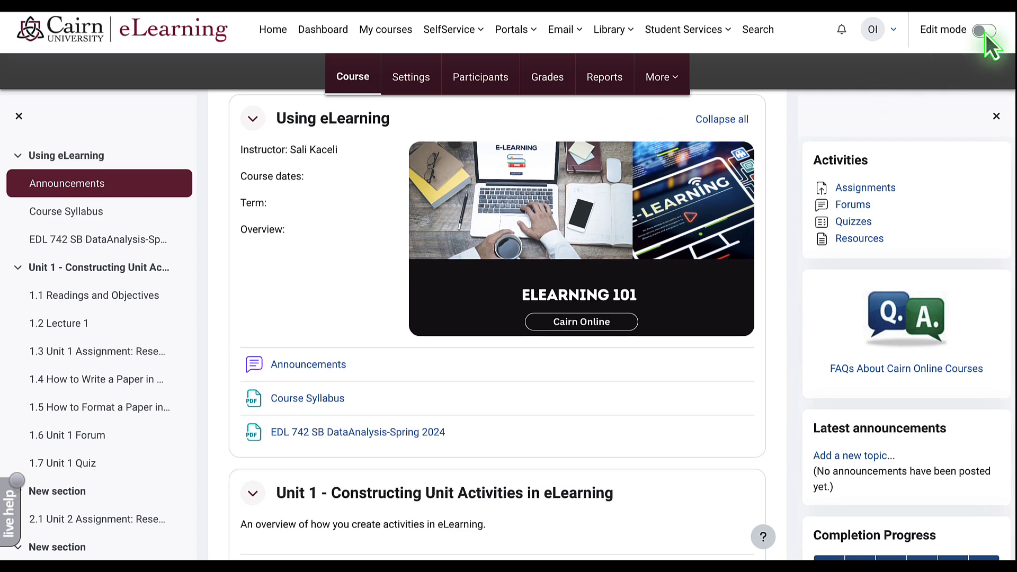
click(983, 31)
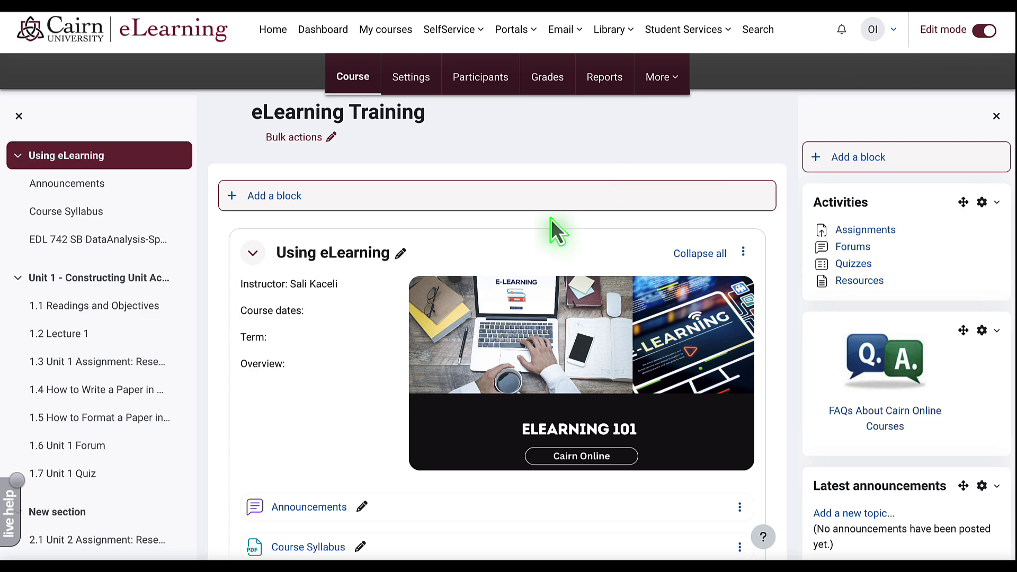
scroll(286, 360, down, 3)
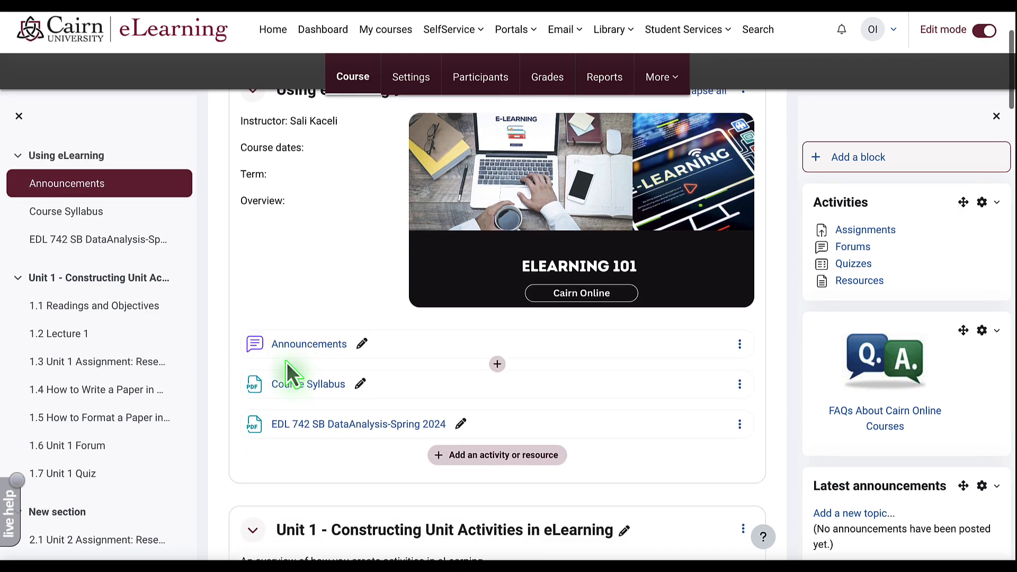
click(497, 456)
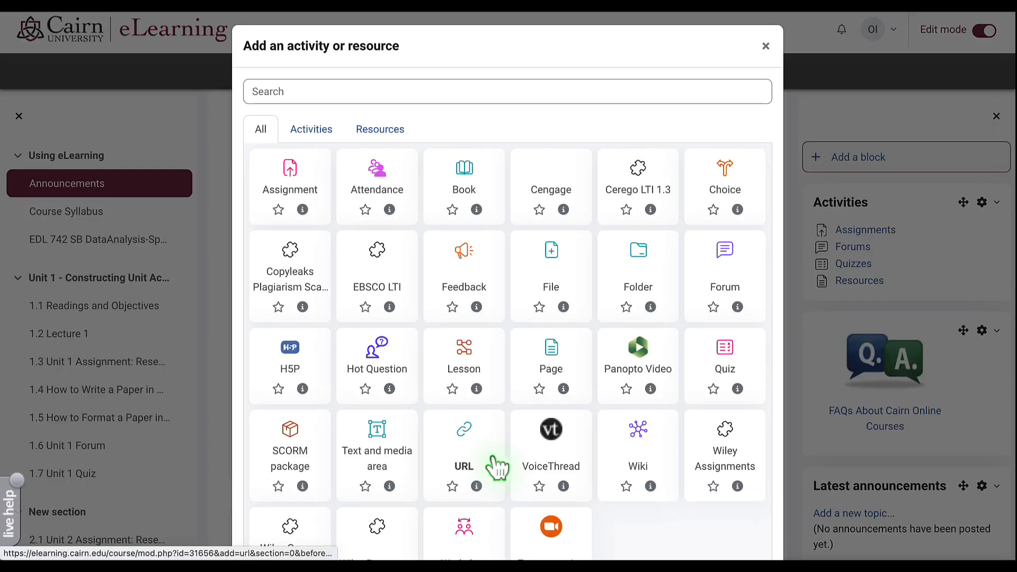
click(381, 184)
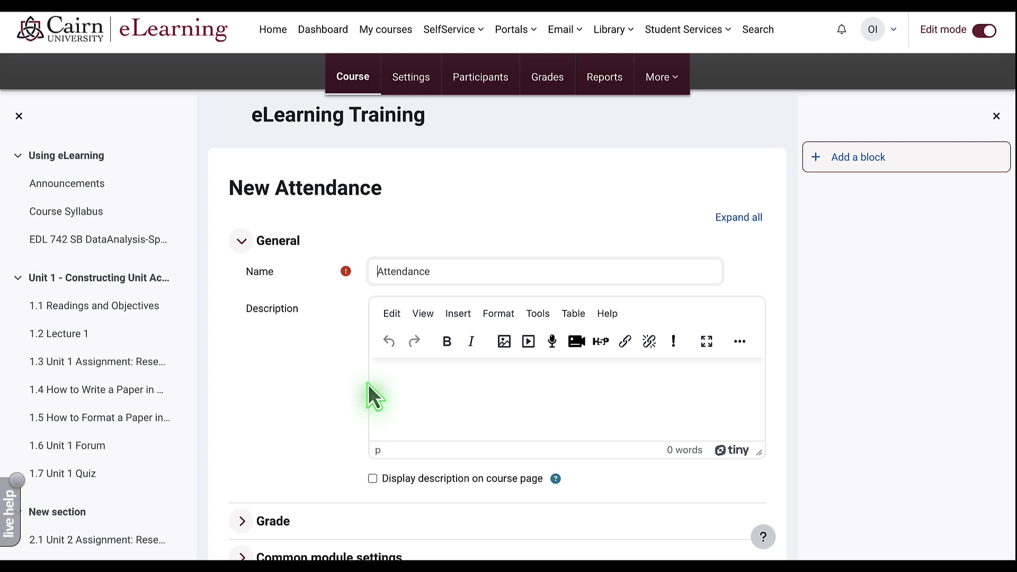
text(Class)
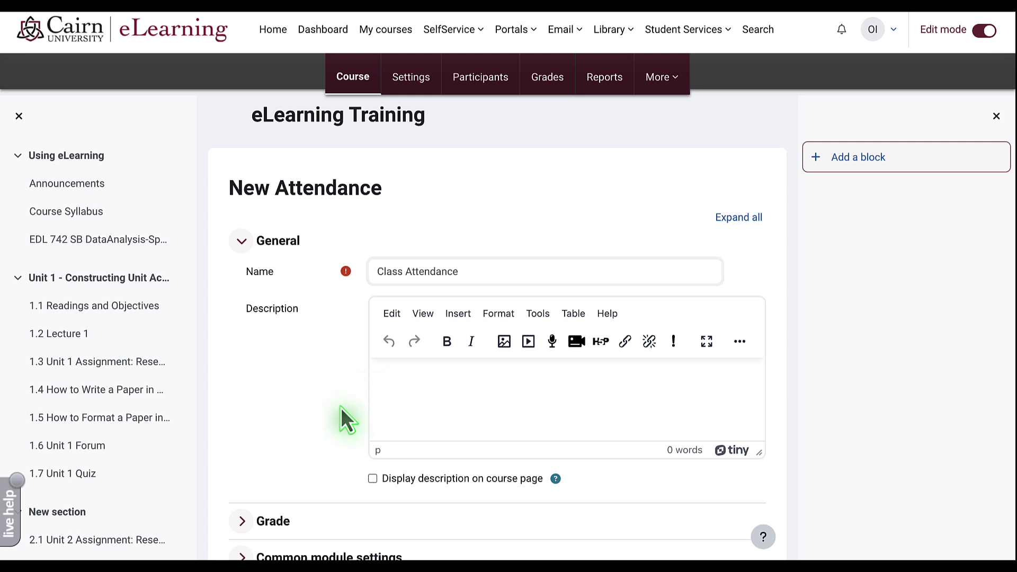
scroll(277, 462, down, 2)
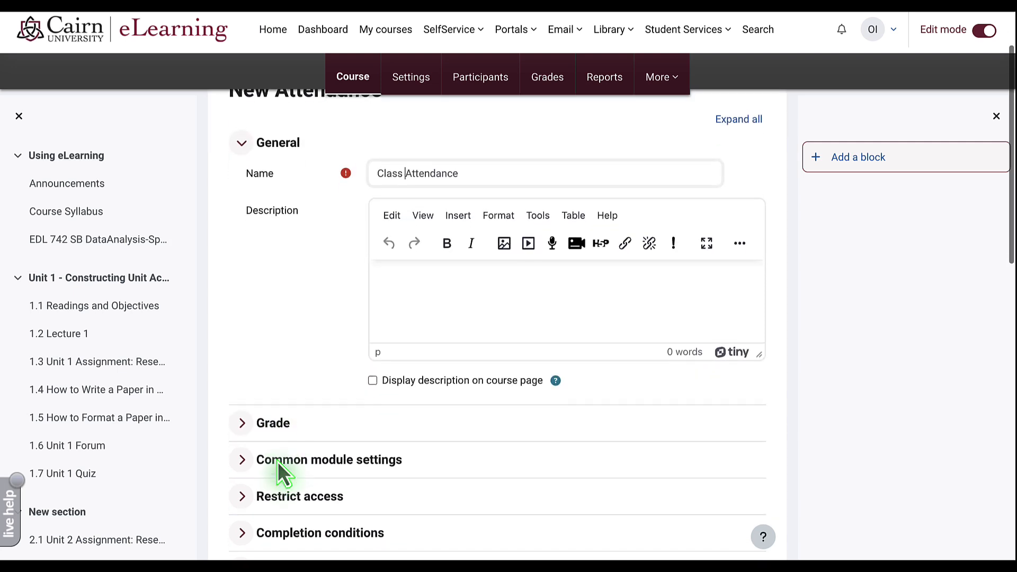
click(273, 411)
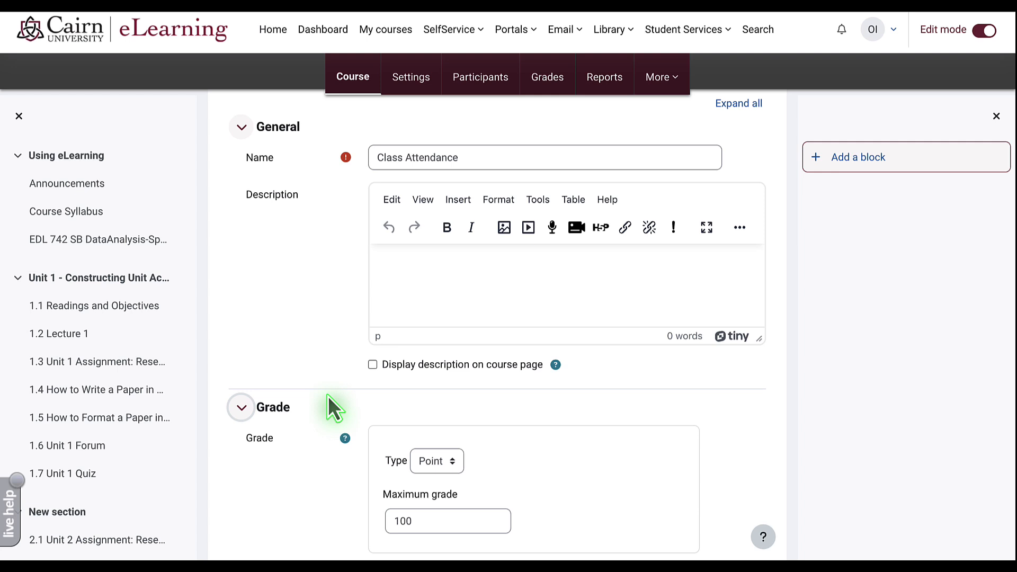
click(432, 459)
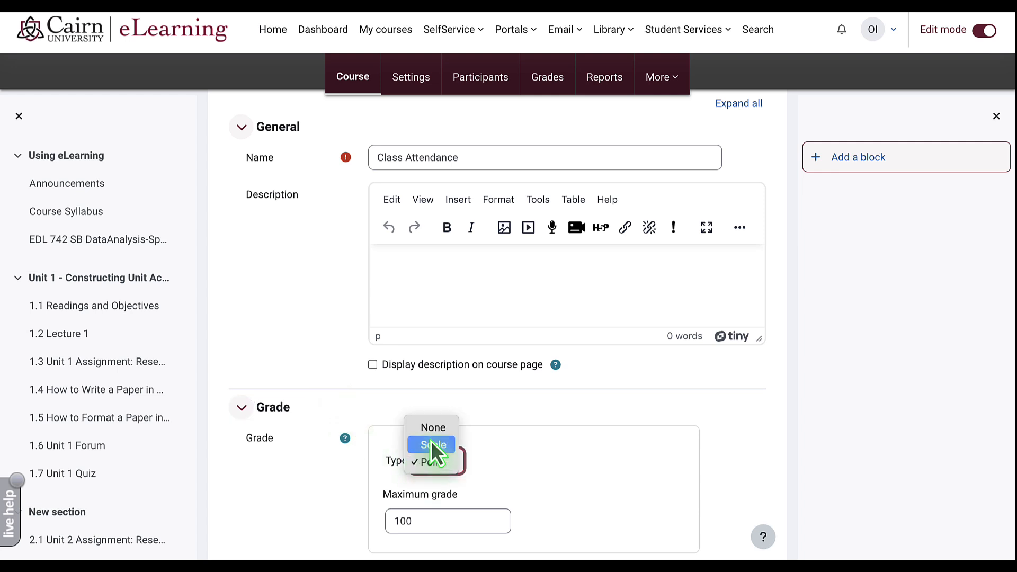
click(435, 437)
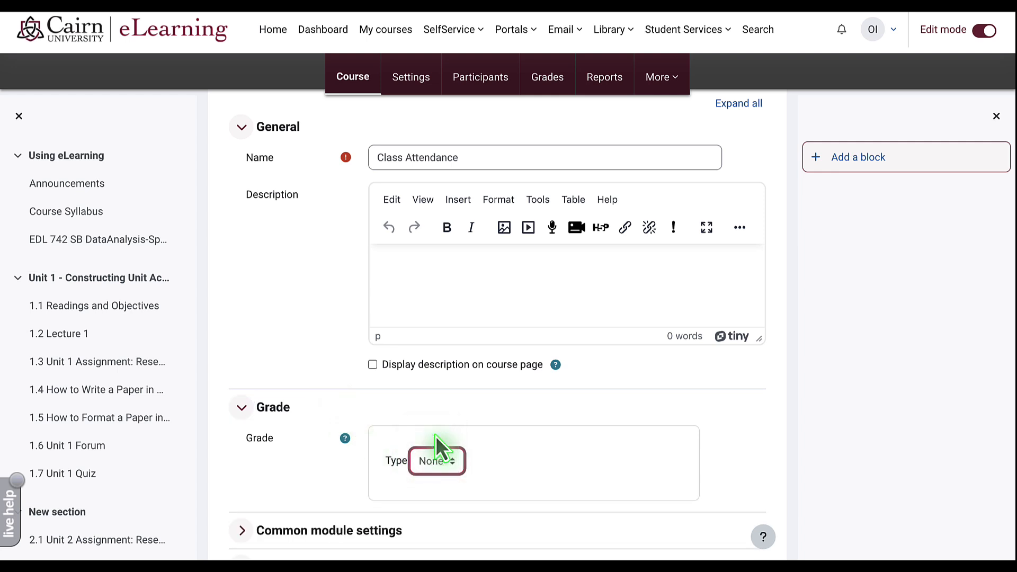
click(430, 464)
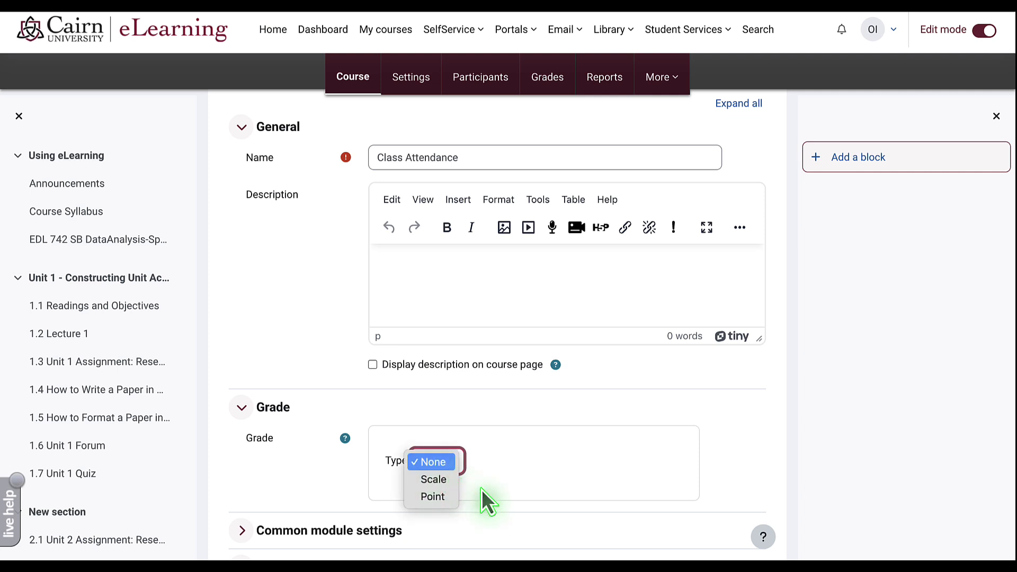
scroll(483, 497, down, 4)
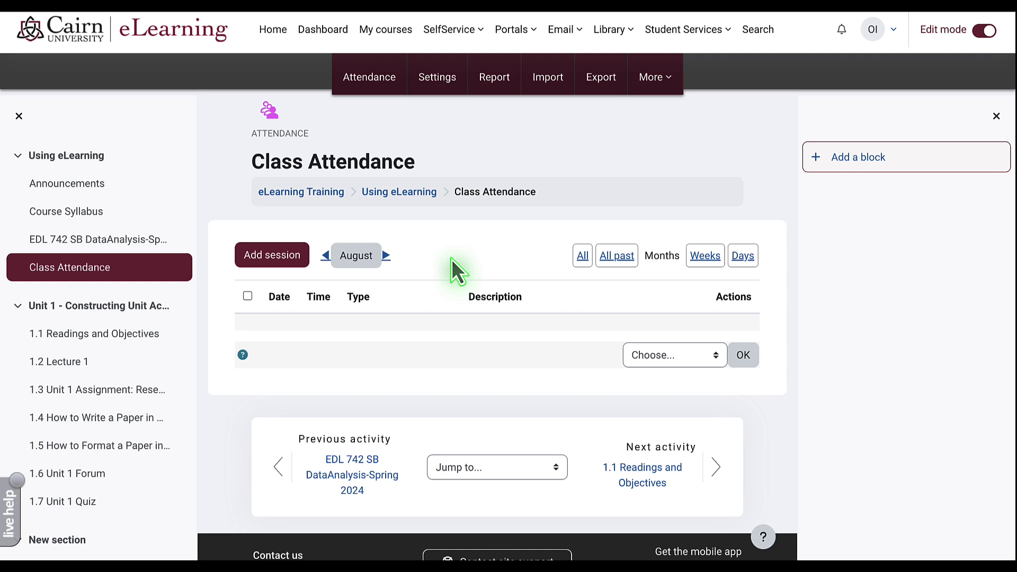
- In Class Attendance, start a session on 26 August 2024, 10:00–11:00, described 'Regular Class'
click(328, 194)
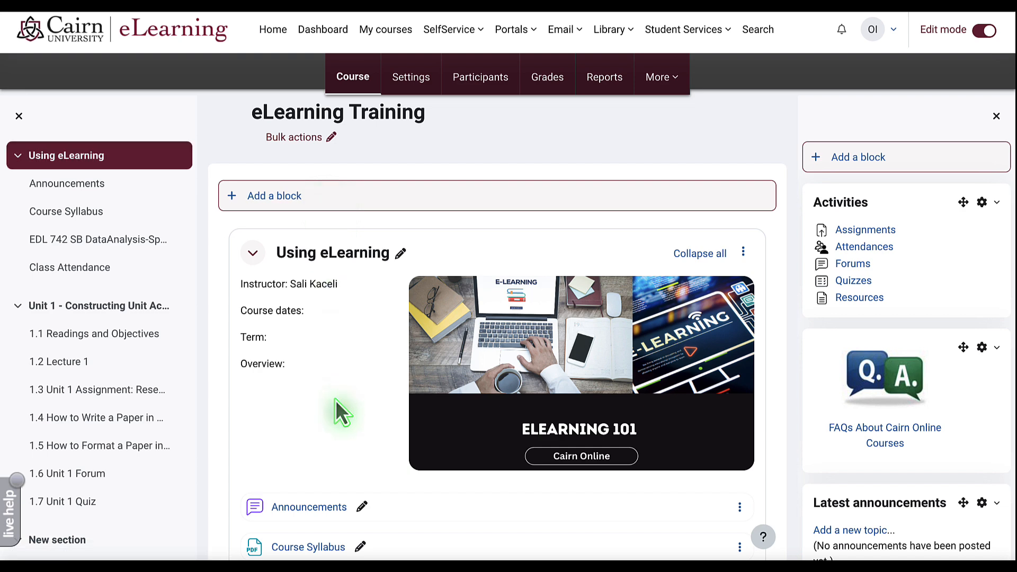
scroll(335, 399, down, 5)
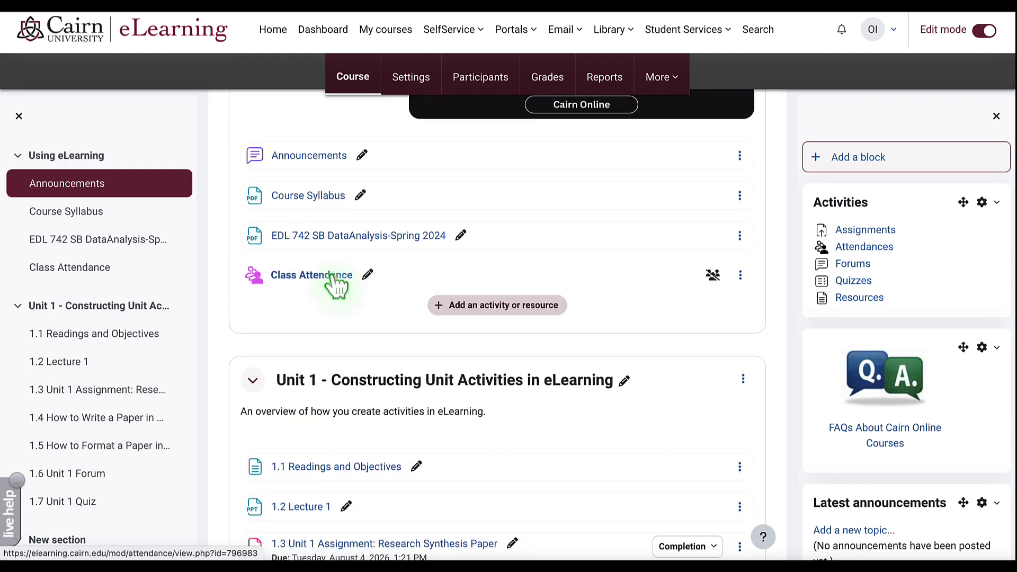
click(334, 275)
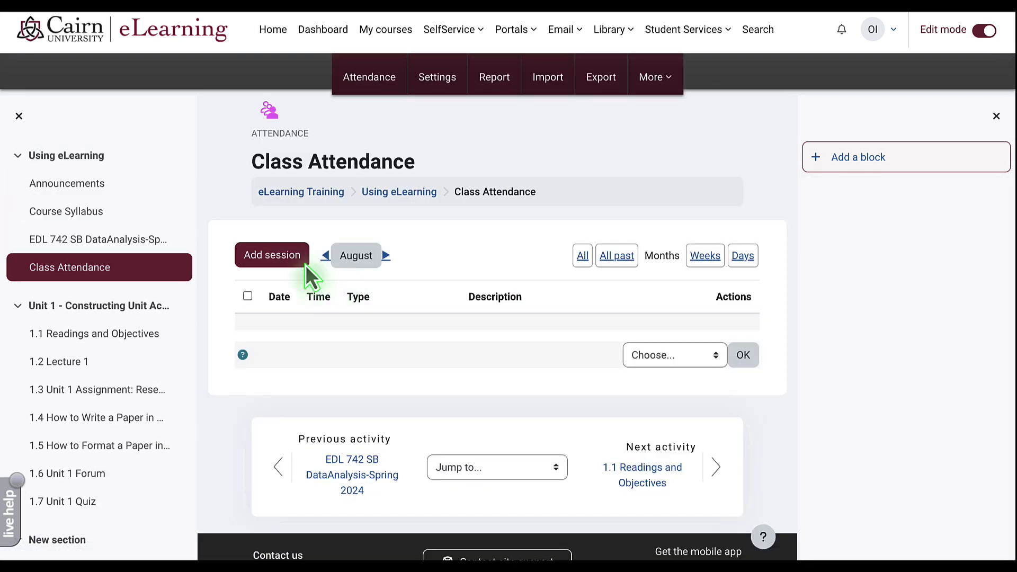
click(289, 262)
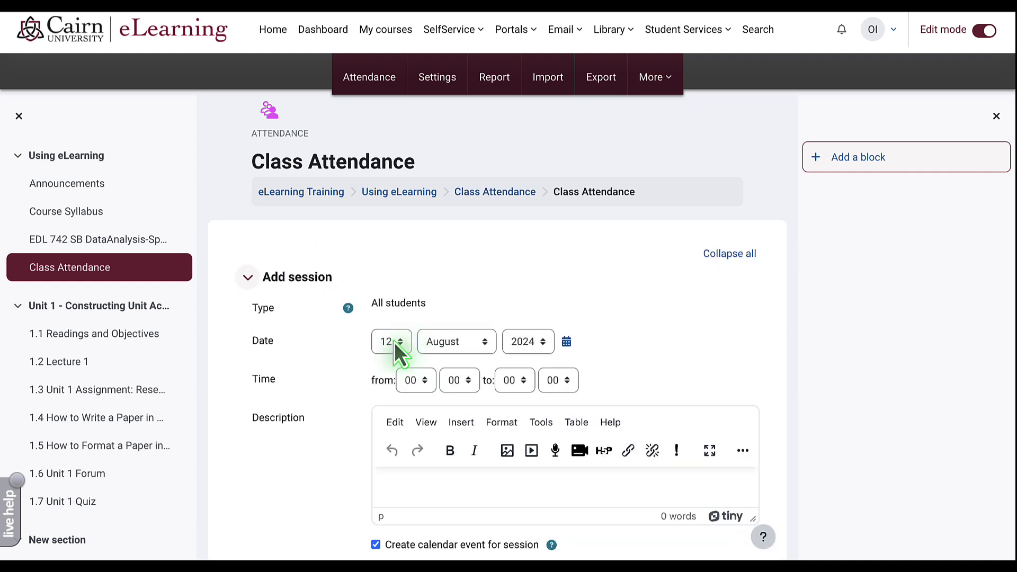
click(394, 341)
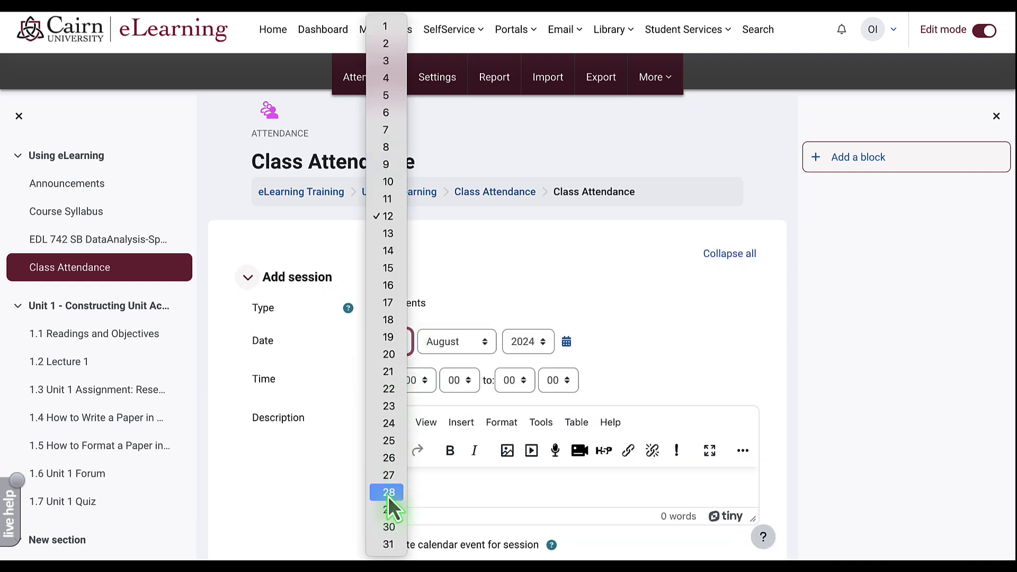
click(387, 493)
click(415, 380)
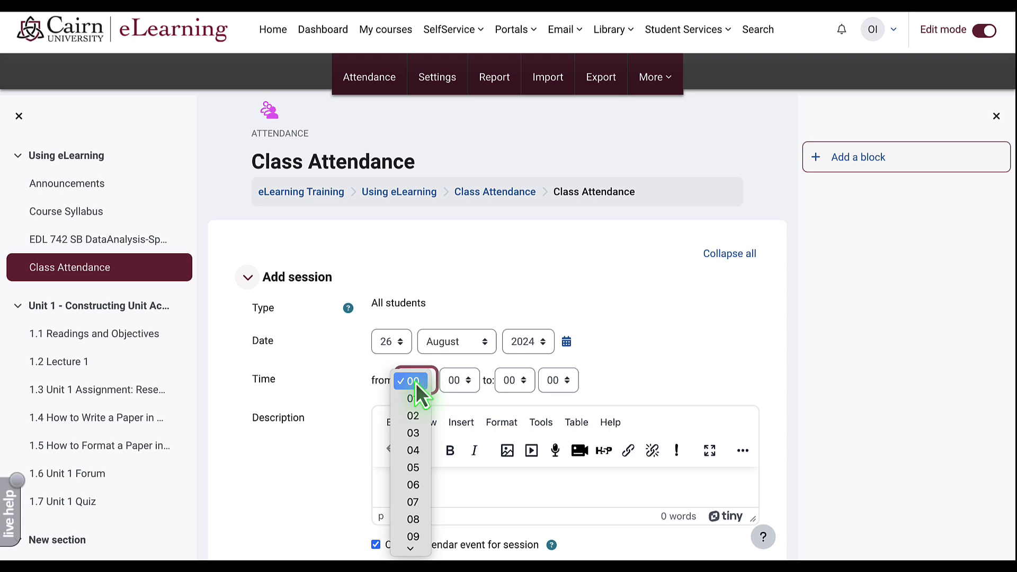
scroll(418, 468, down, 4)
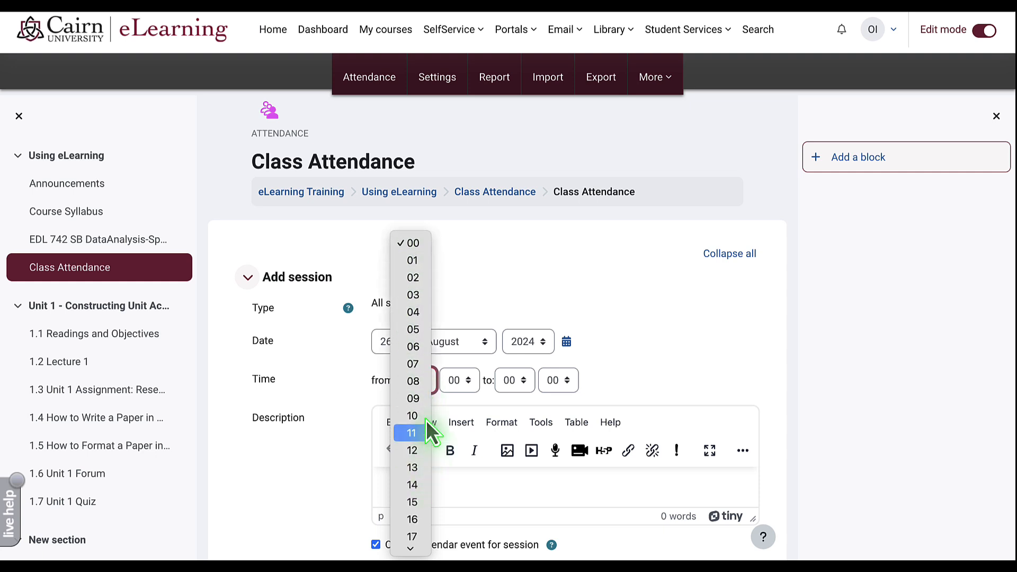
click(423, 416)
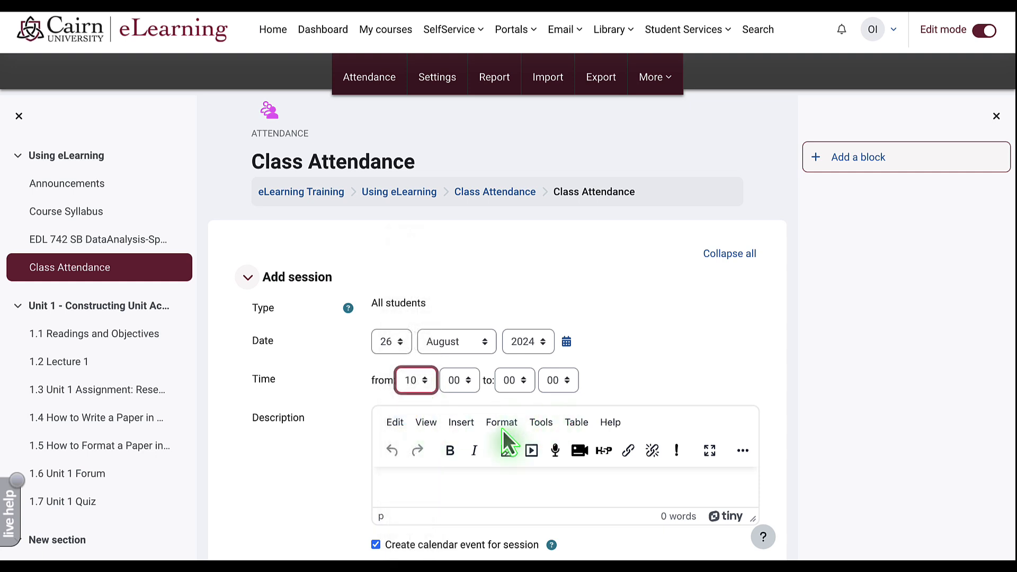
click(437, 479)
scroll(323, 474, down, 3)
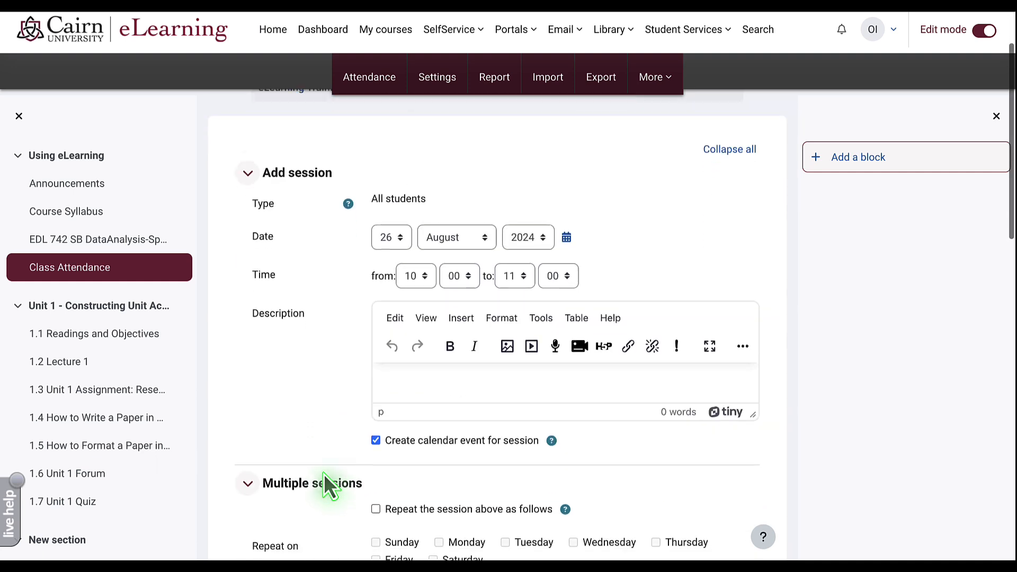
text(Regular Class)
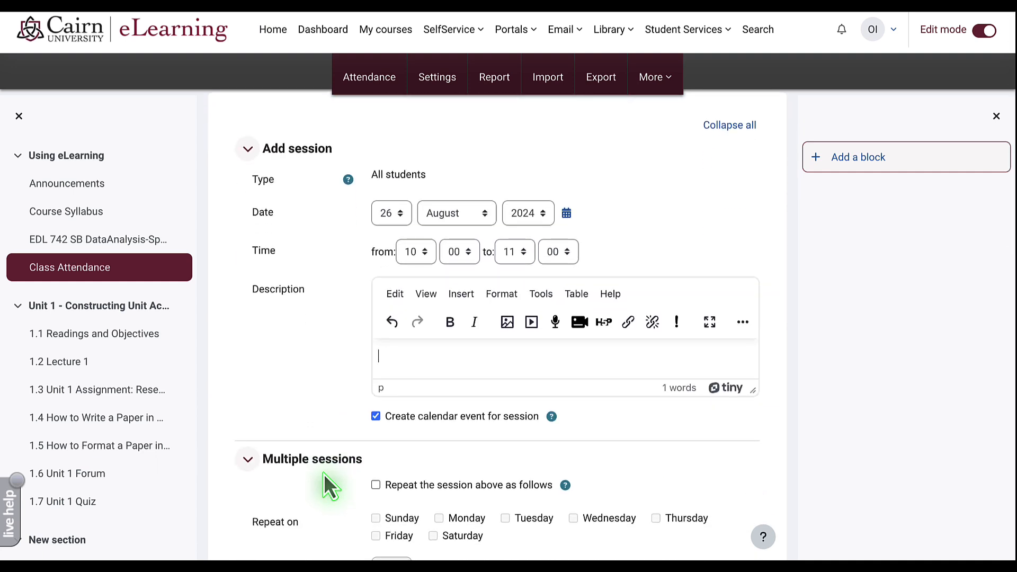
scroll(323, 473, down, 2)
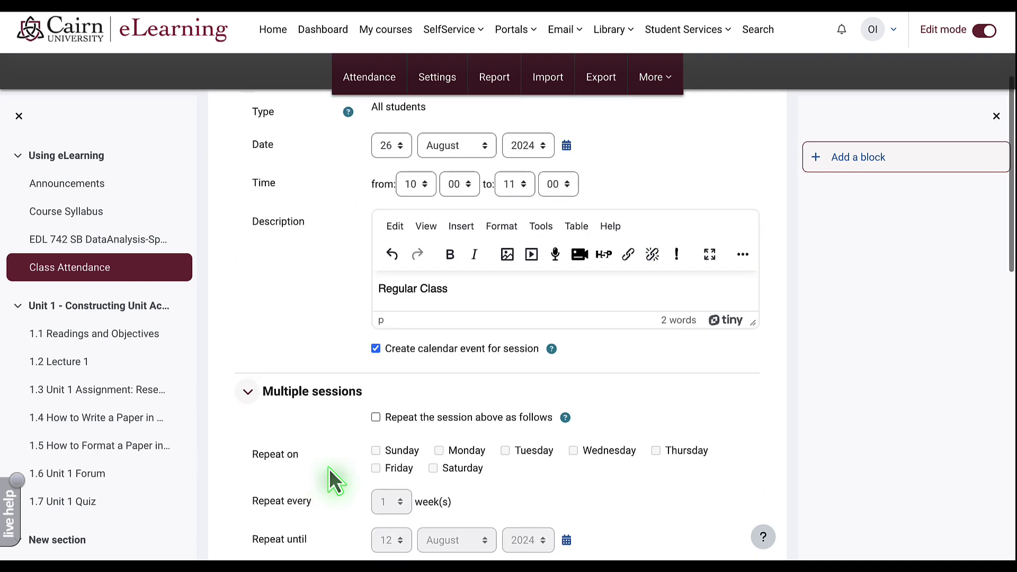
- Repeat the session every Monday, Wednesday and Friday until 9 December 2024 and add it
click(376, 418)
click(439, 450)
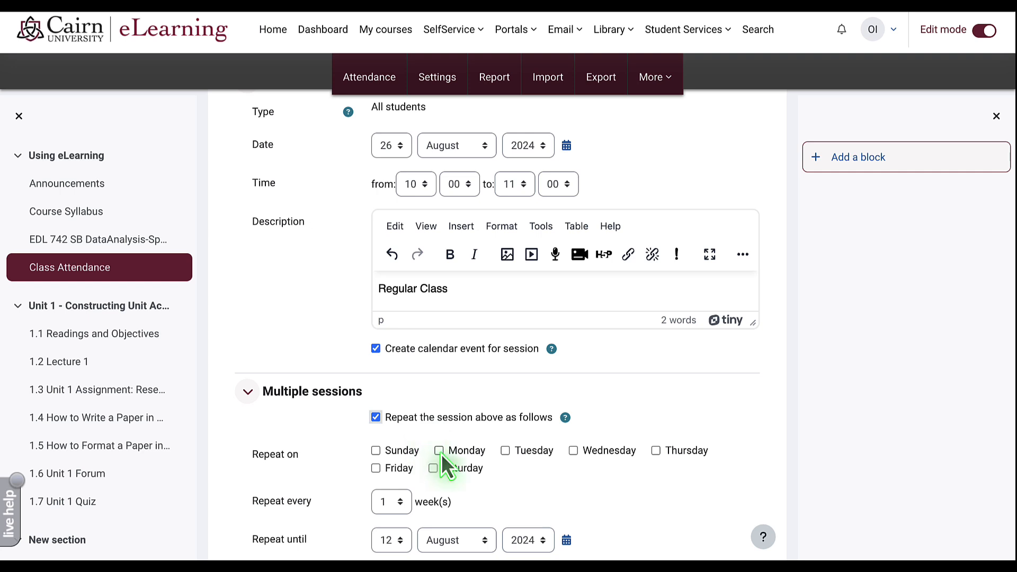
click(573, 451)
click(375, 468)
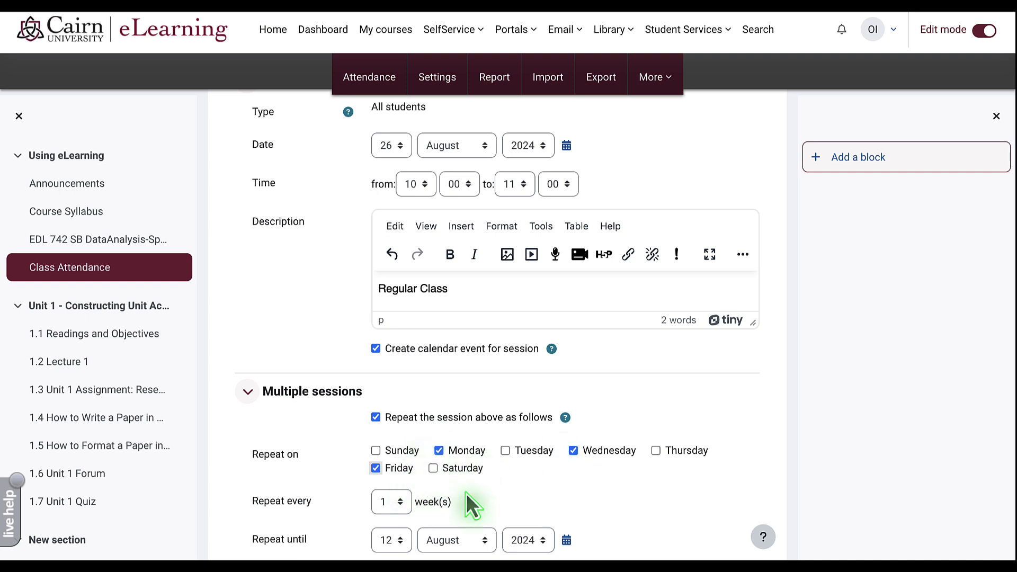
scroll(466, 493, down, 1)
click(386, 465)
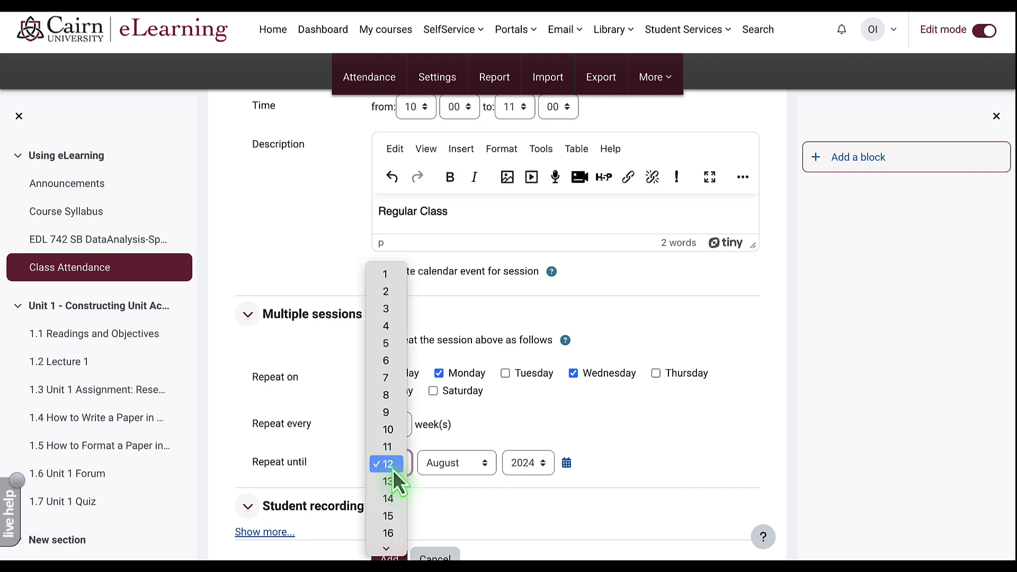
click(387, 414)
click(449, 465)
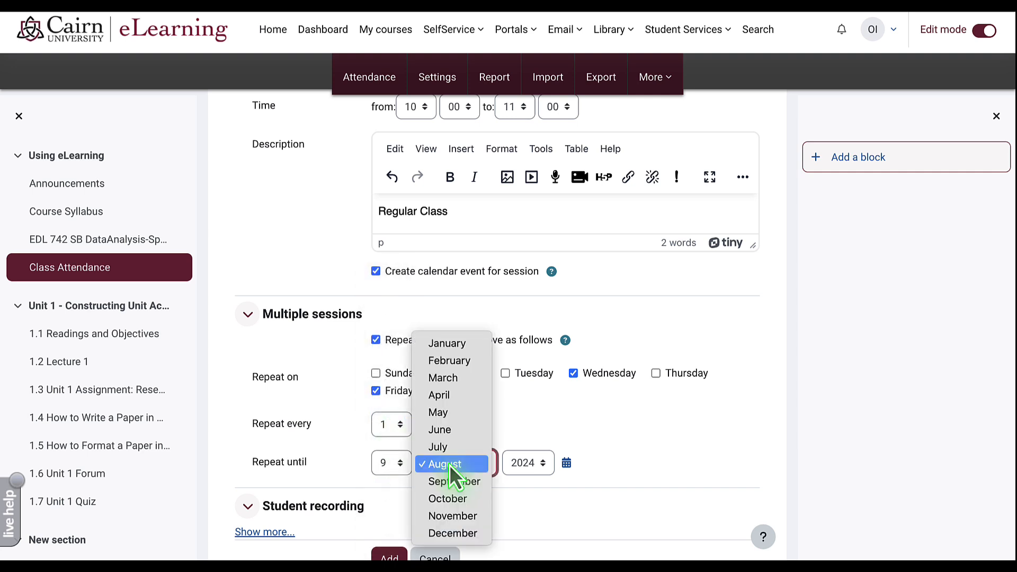
scroll(614, 442, up, 2)
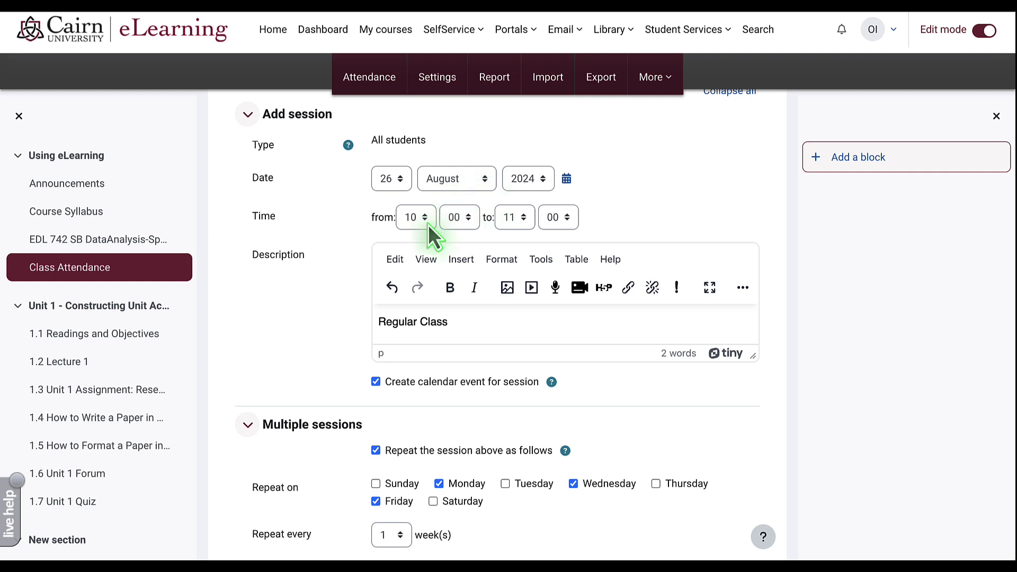
click(452, 321)
scroll(323, 330, down, 1)
scroll(325, 327, down, 2)
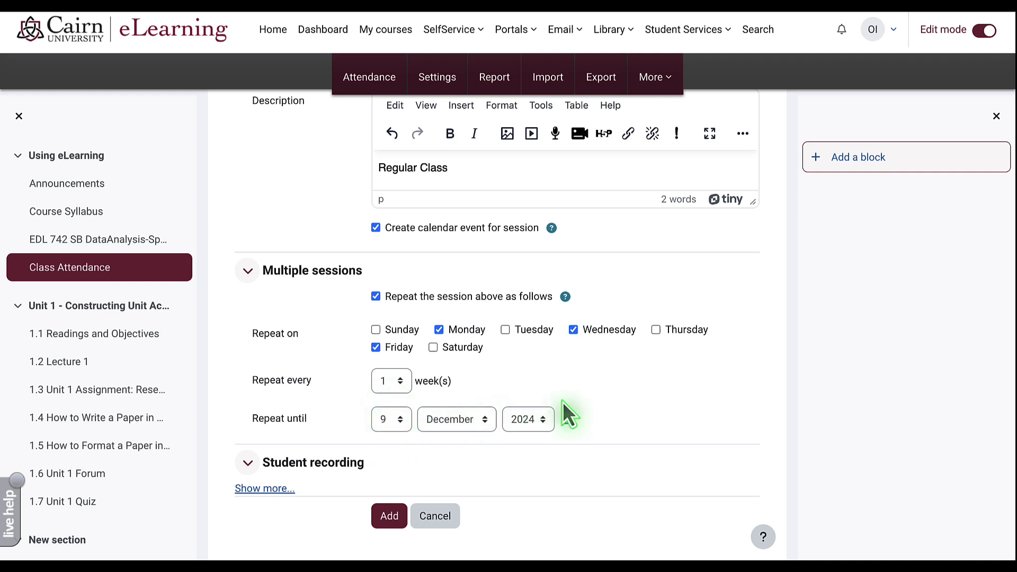
scroll(440, 422, down, 2)
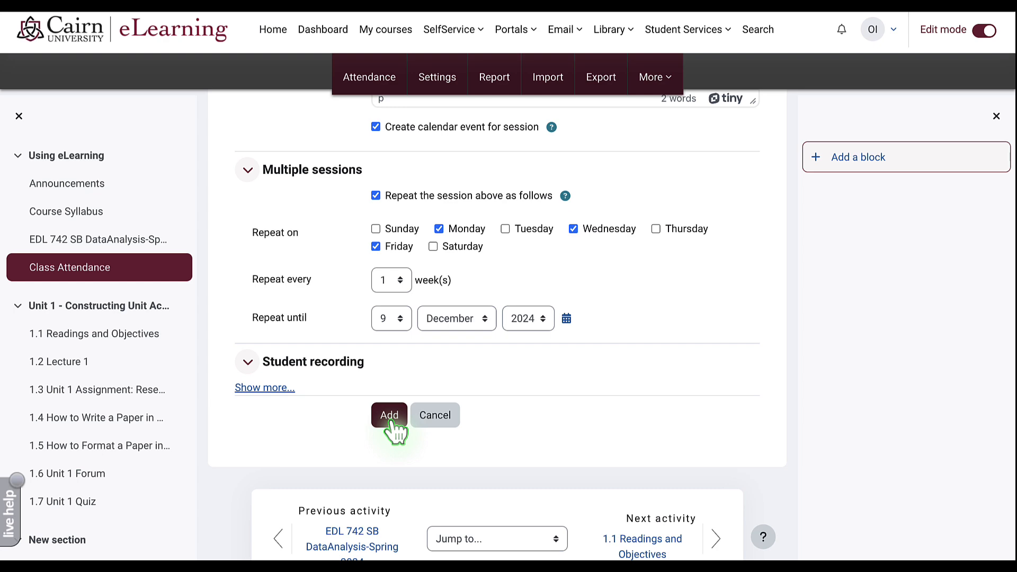
click(389, 418)
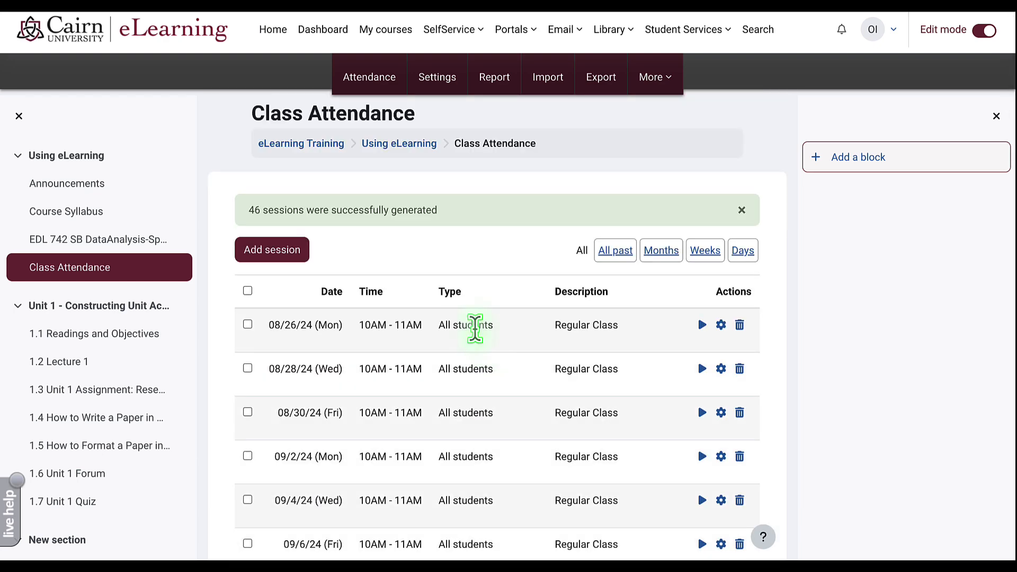
- Select the 10/11/24 and 10/14/24 Regular Class sessions in the session list
scroll(475, 335, down, 1)
scroll(320, 392, down, 3)
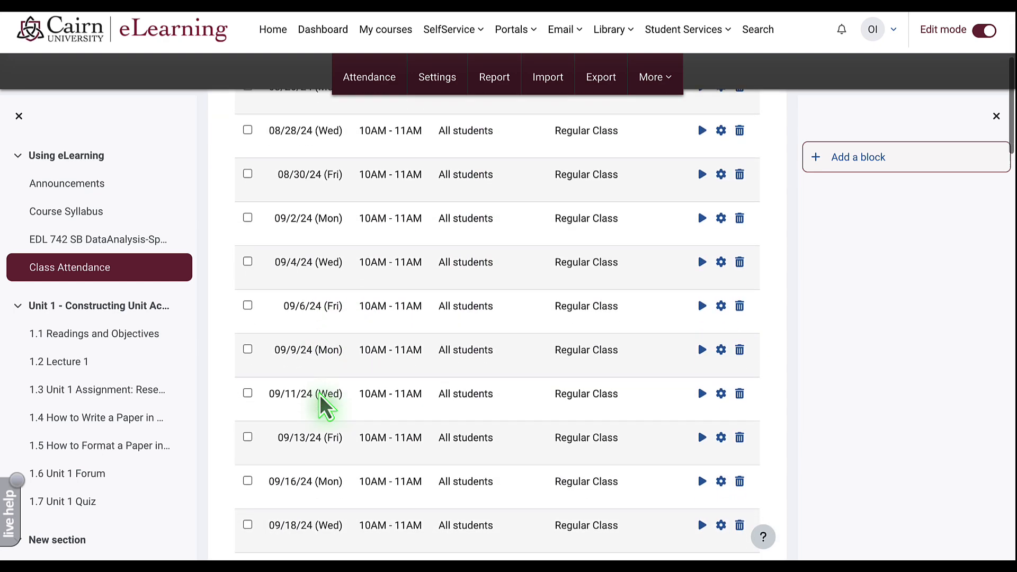
scroll(324, 406, down, 4)
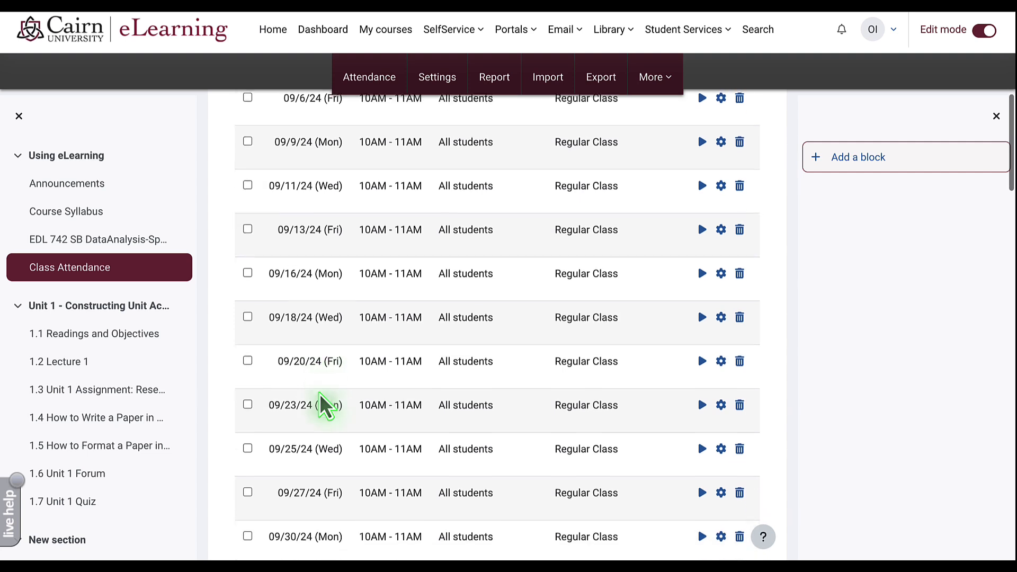
scroll(324, 404, down, 3)
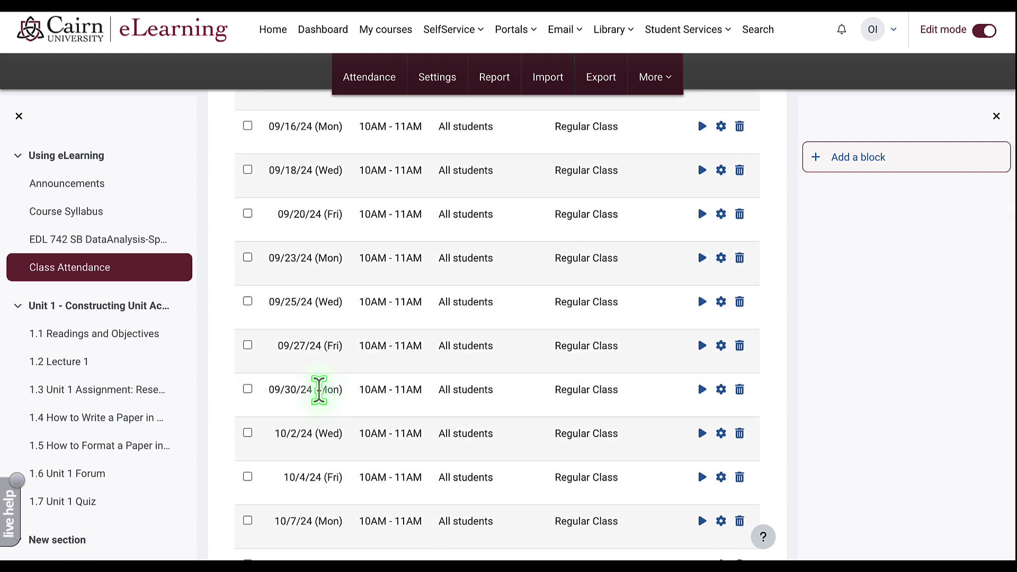
scroll(320, 390, down, 2)
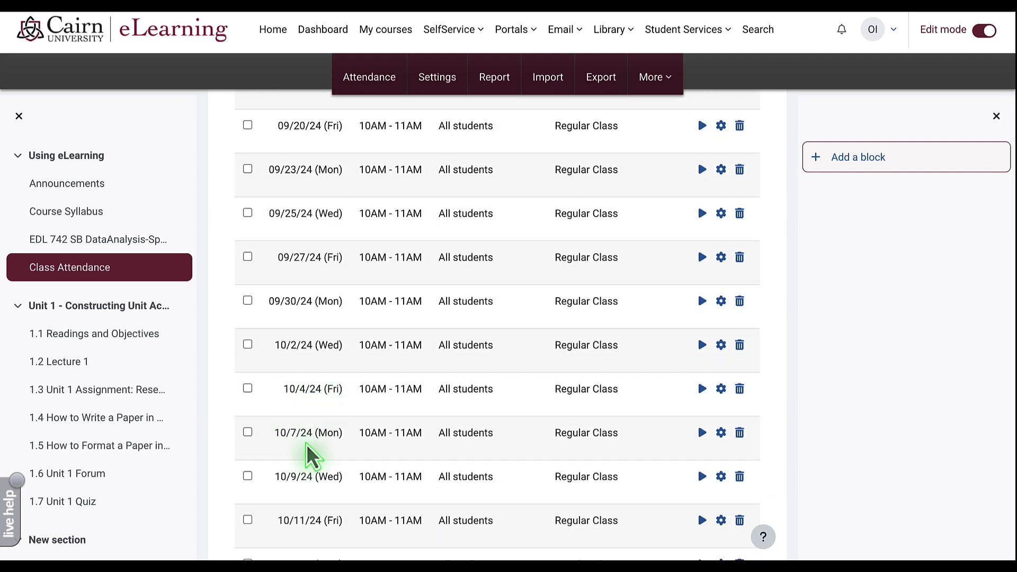
scroll(316, 454, down, 2)
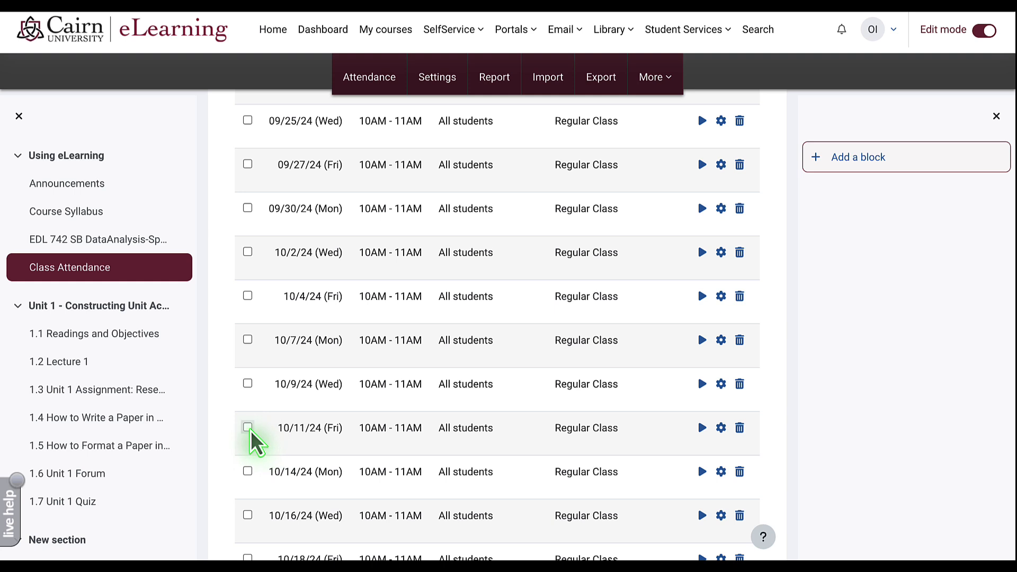
click(248, 428)
click(247, 471)
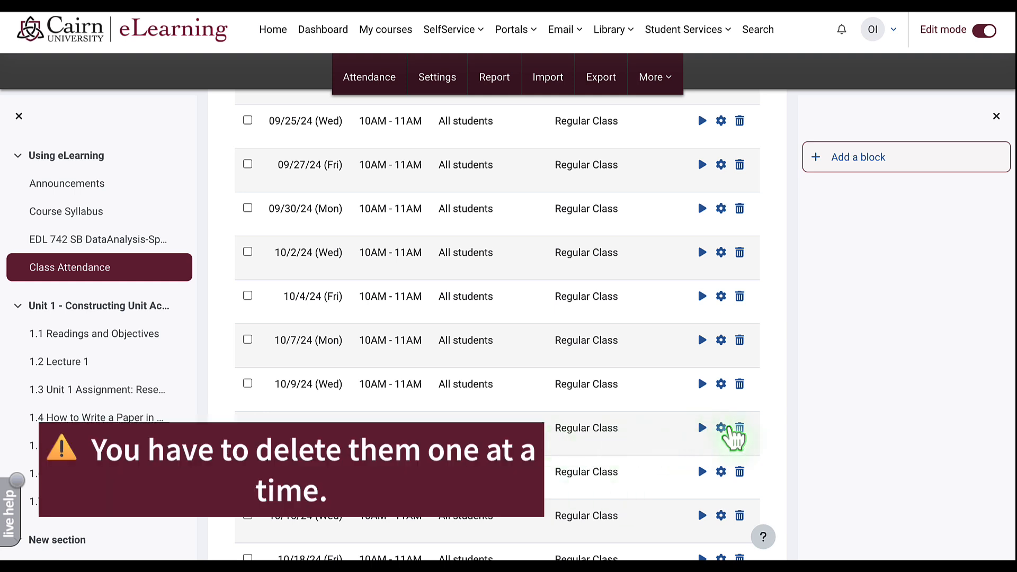
- Delete the 10/11/24 session and confirm the deletion
click(733, 428)
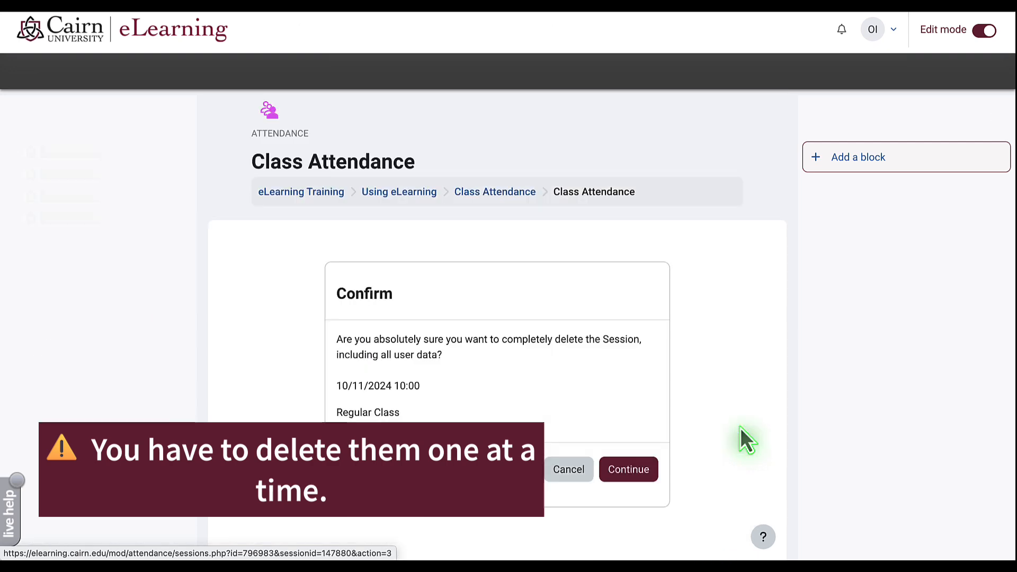
click(629, 470)
scroll(621, 474, down, 3)
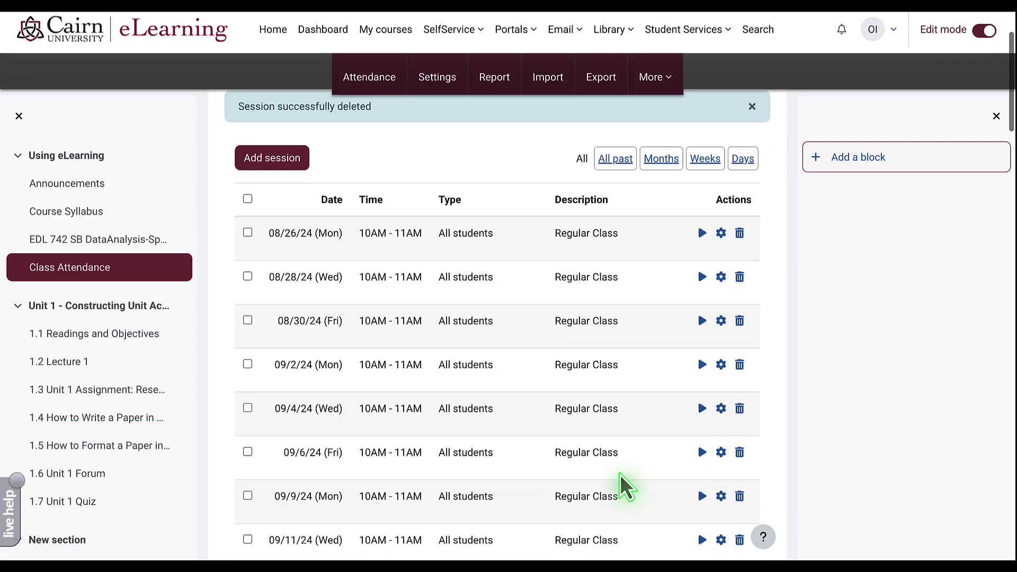
scroll(620, 475, down, 1)
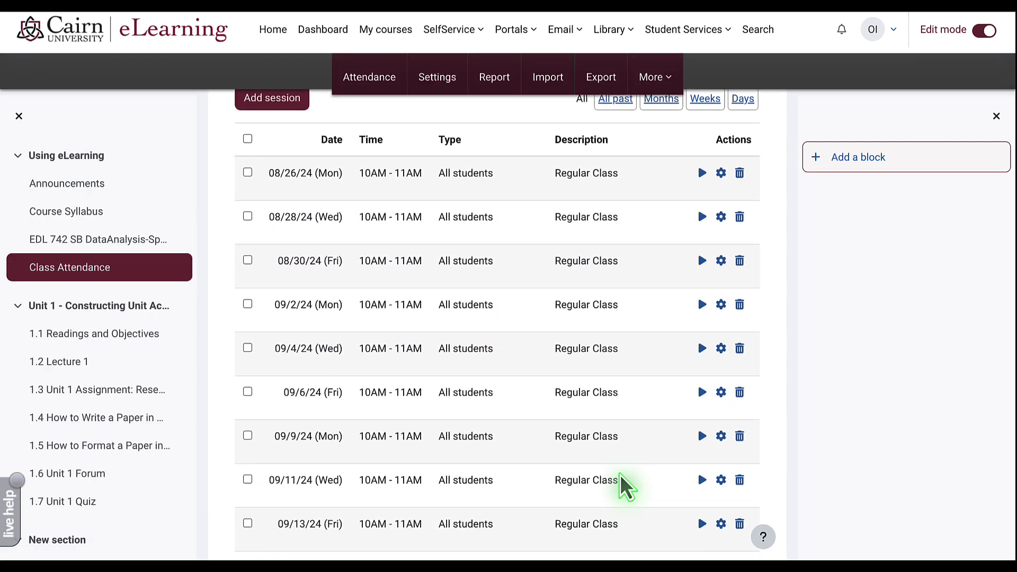
scroll(405, 350, up, 3)
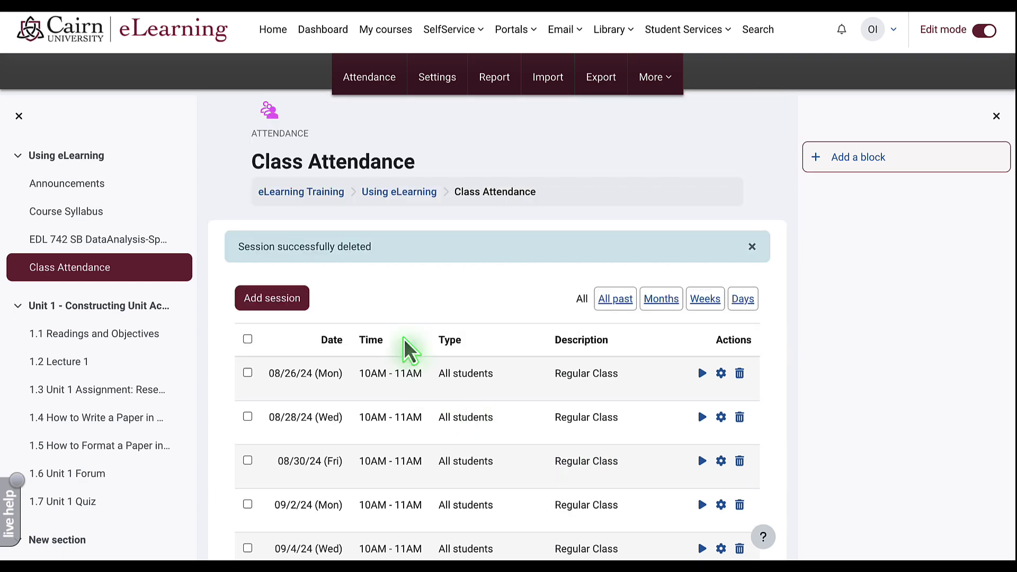
- Return to the eLearning Training course page and reopen the Class Attendance activity
click(333, 193)
scroll(329, 413, down, 4)
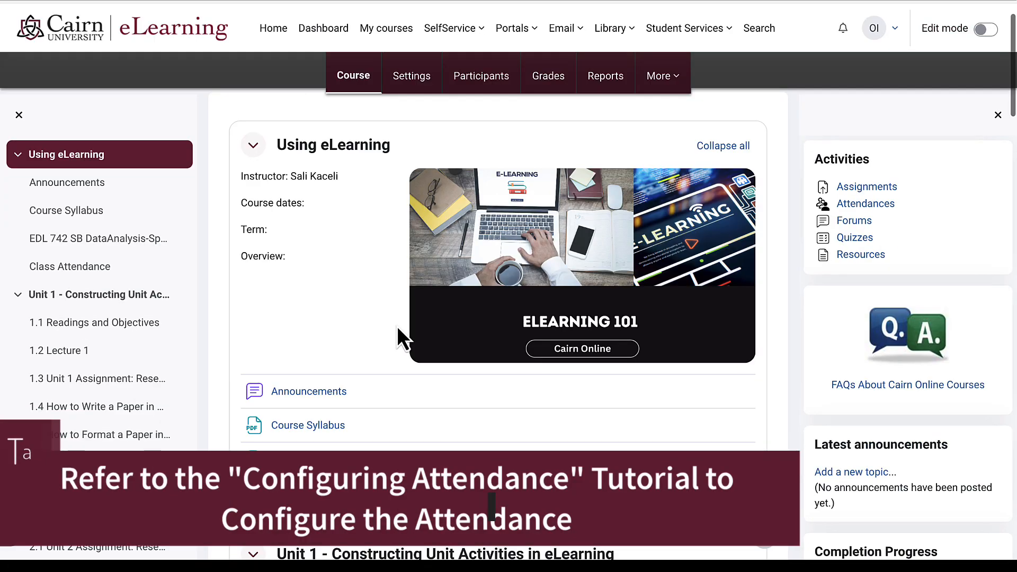
scroll(397, 333, down, 2)
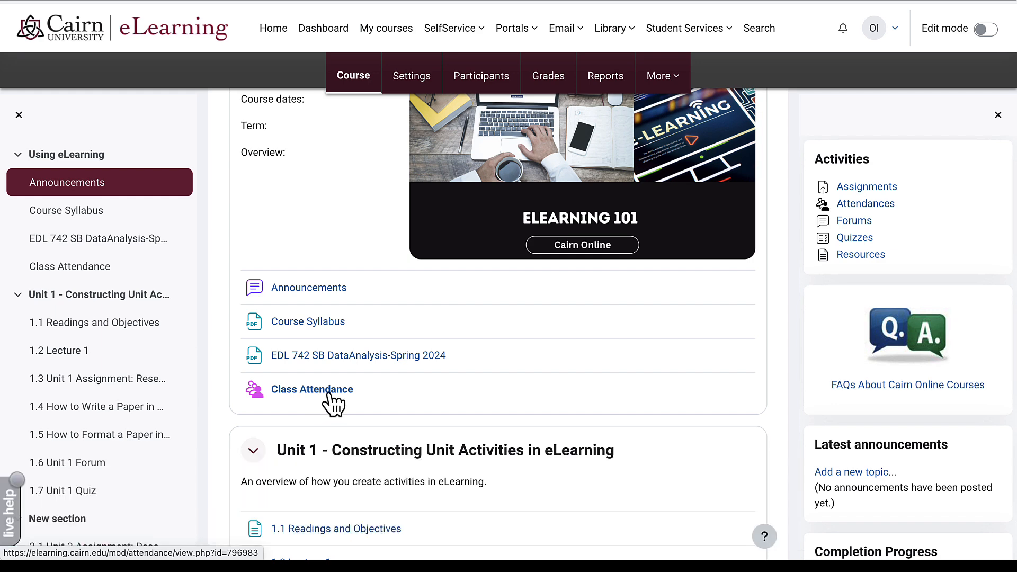
click(328, 393)
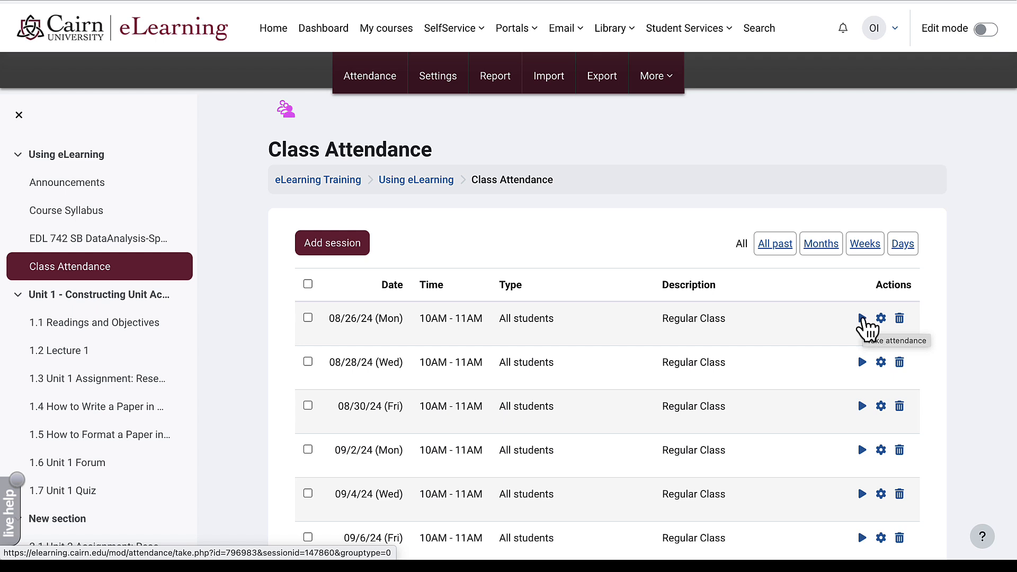
- Take 08/26/24 attendance with everyone Present but the student Absent, and save it
click(861, 319)
scroll(687, 302, down, 1)
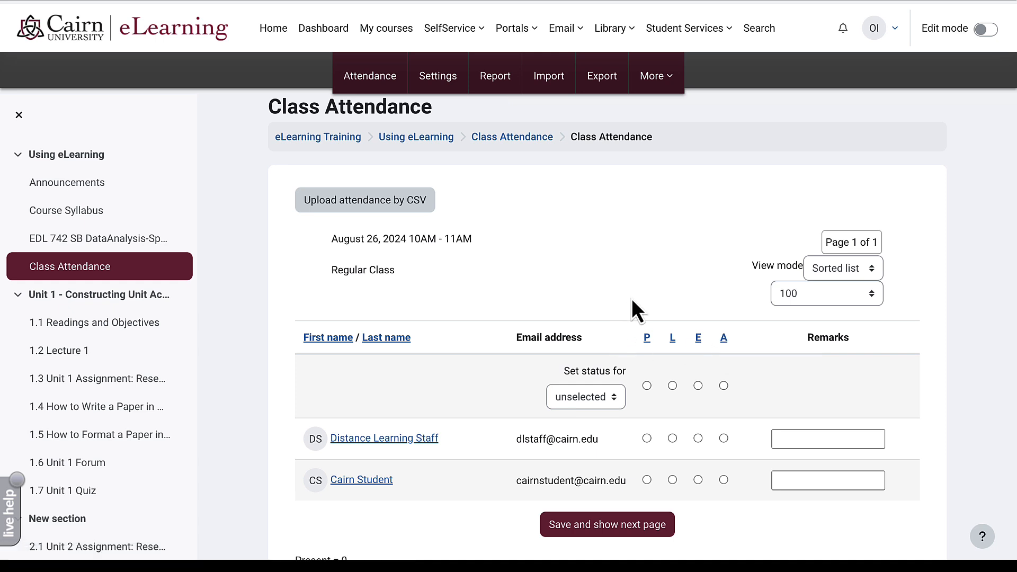
click(648, 339)
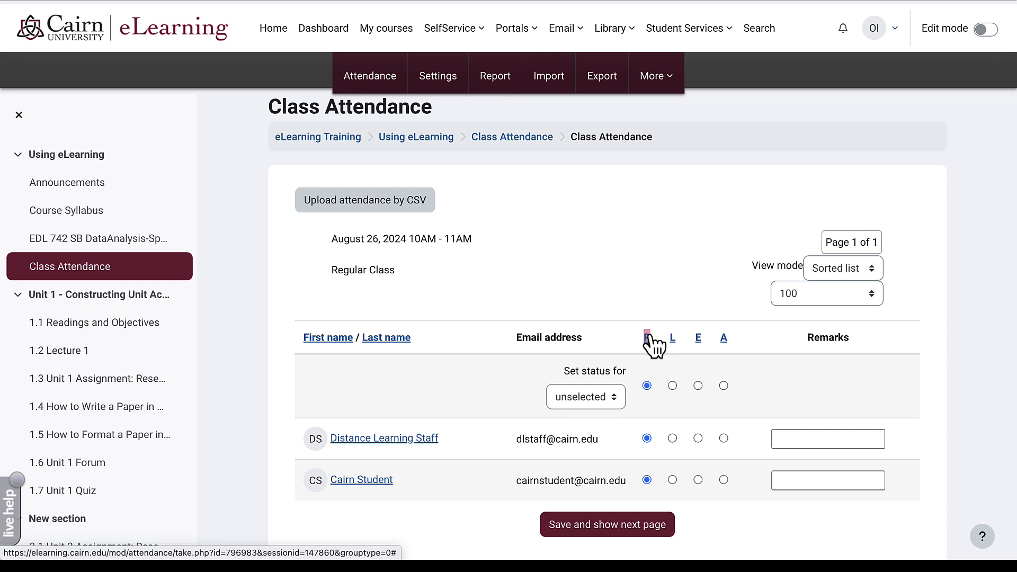
click(672, 479)
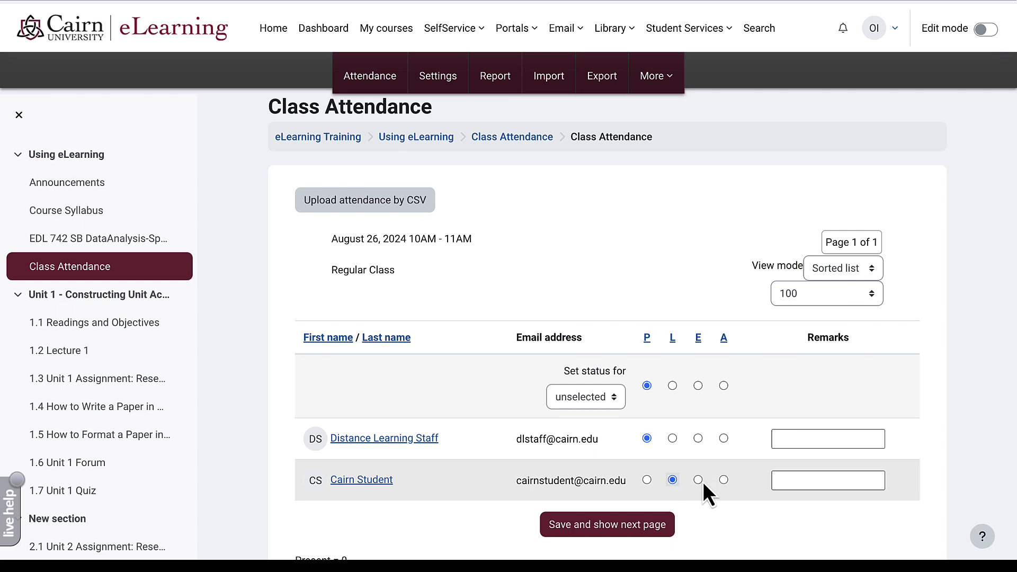
click(723, 480)
click(783, 479)
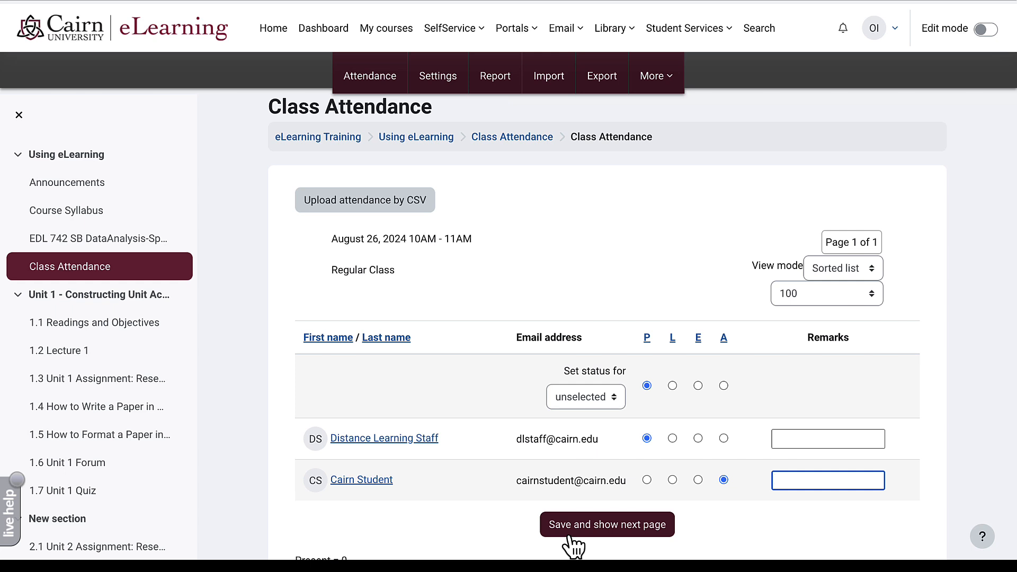
scroll(574, 542, down, 4)
click(588, 322)
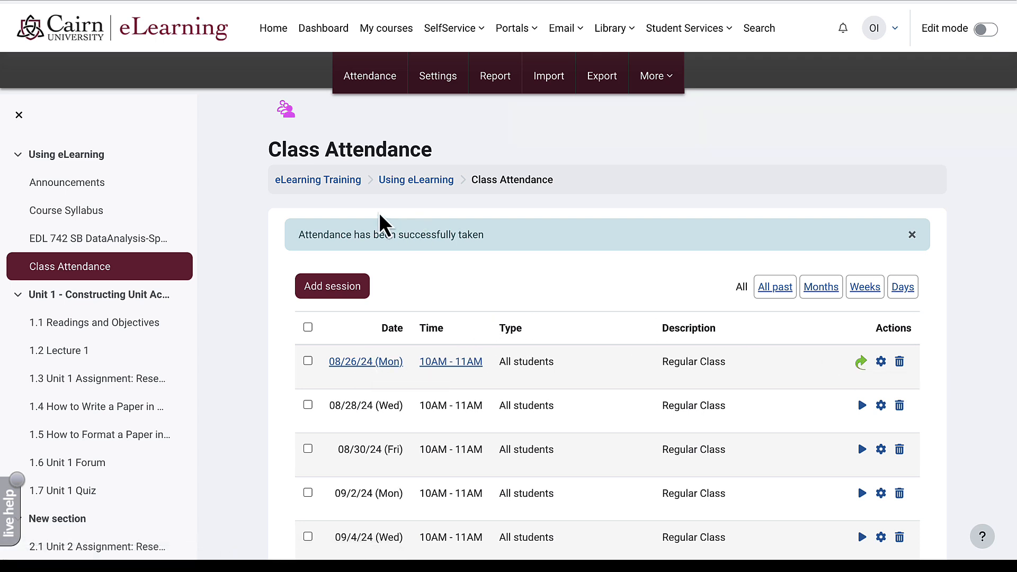
- Go back through the eLearning Training course page to the Class Attendance activity
click(335, 183)
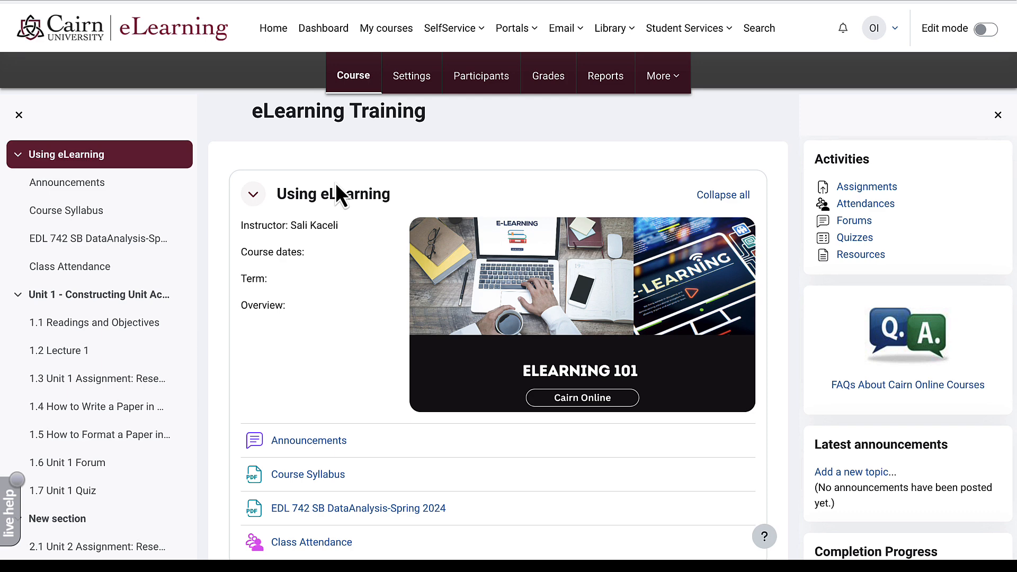
scroll(343, 335, down, 3)
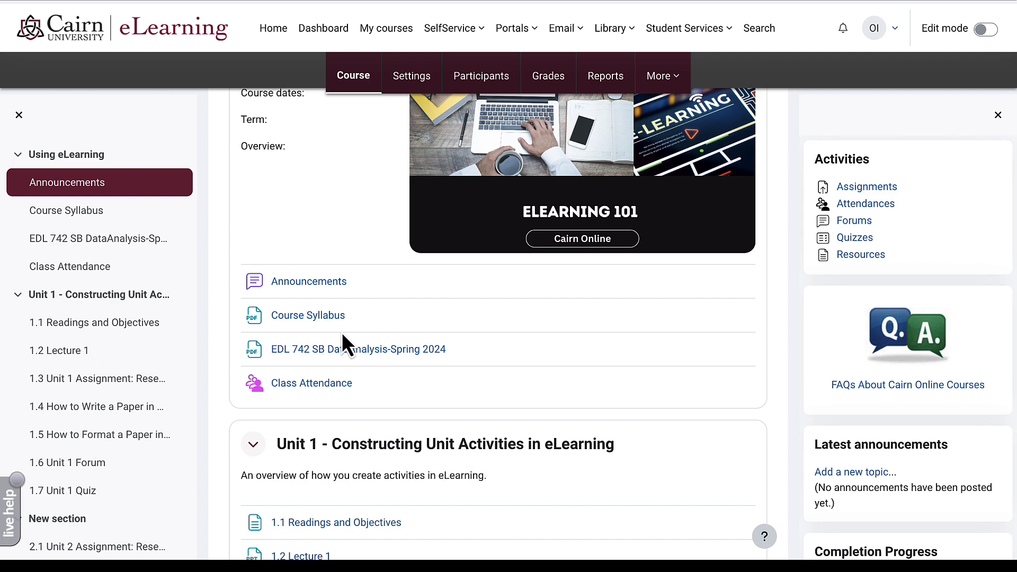
click(321, 383)
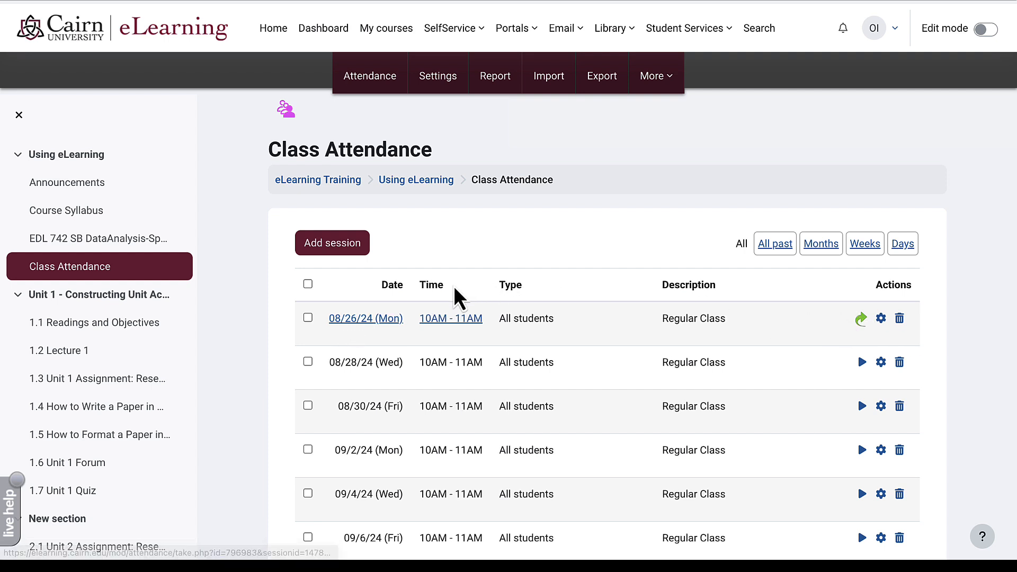
- Change the student's 08/26/24 attendance from Absent to Late and save
click(390, 318)
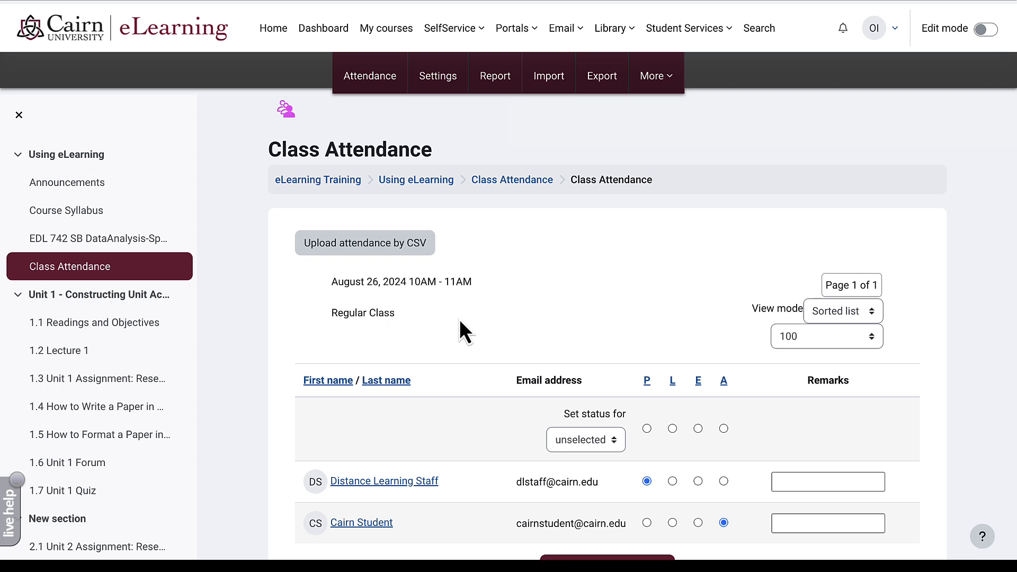
scroll(459, 312, down, 2)
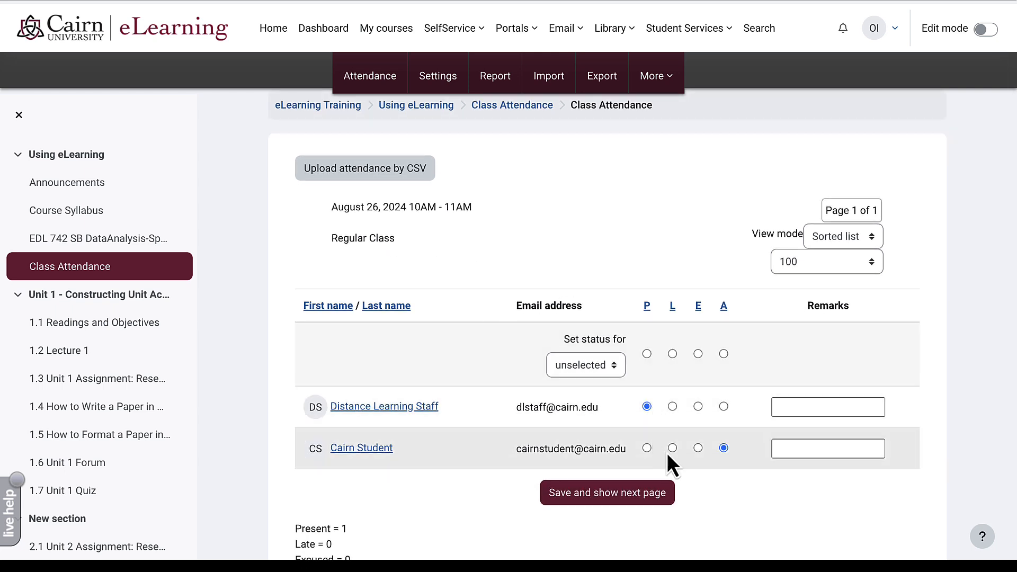
click(673, 449)
click(630, 491)
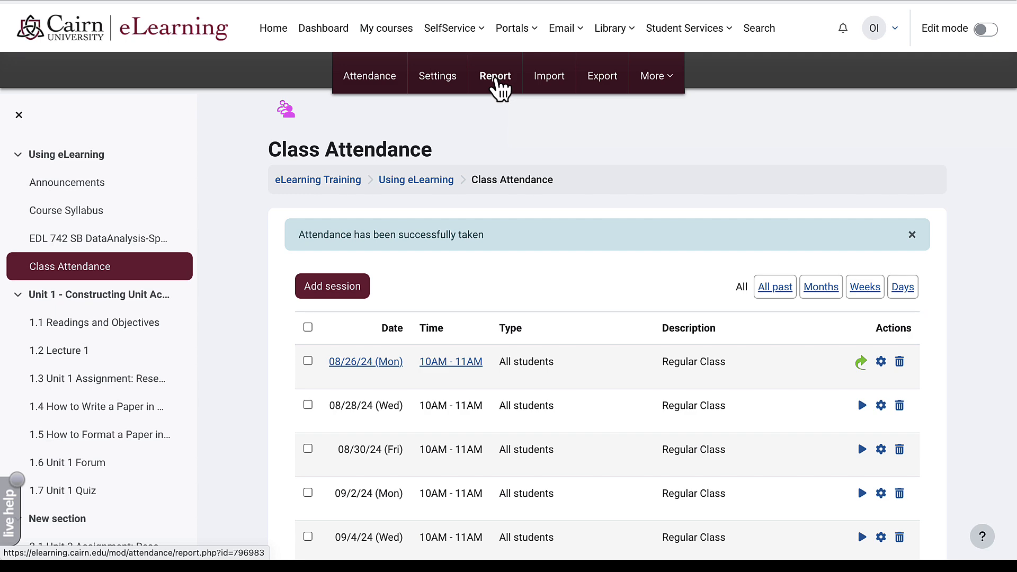
- Open the attendance report and scroll through the P and L results
click(497, 79)
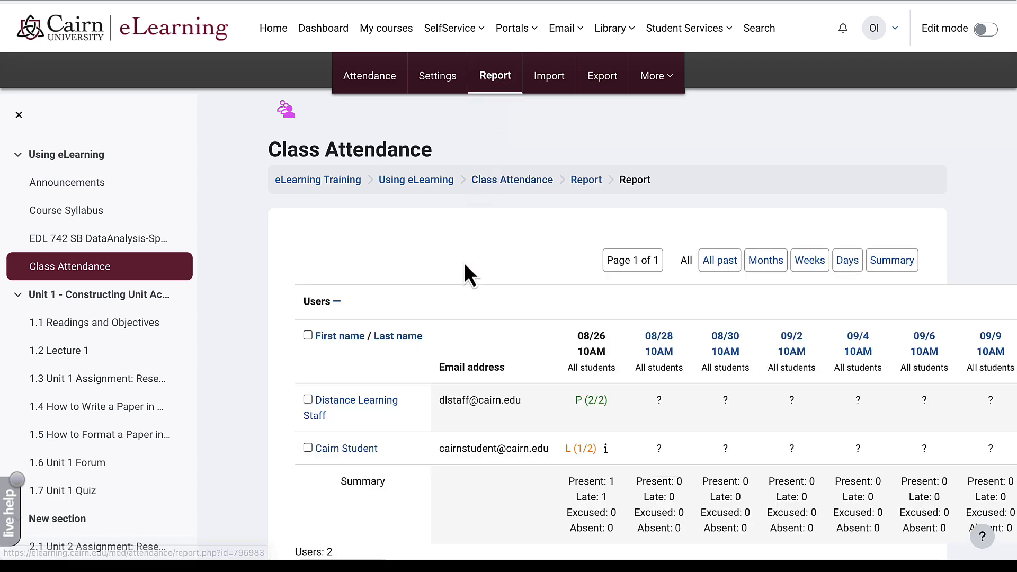
scroll(483, 312, down, 2)
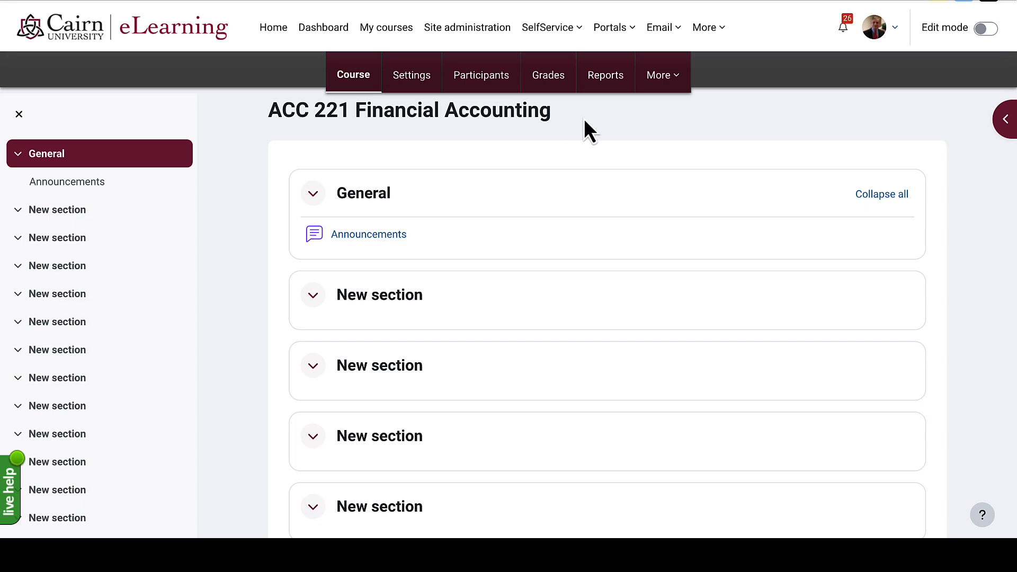
- Start an import of content from another course via the course reuse options
click(662, 76)
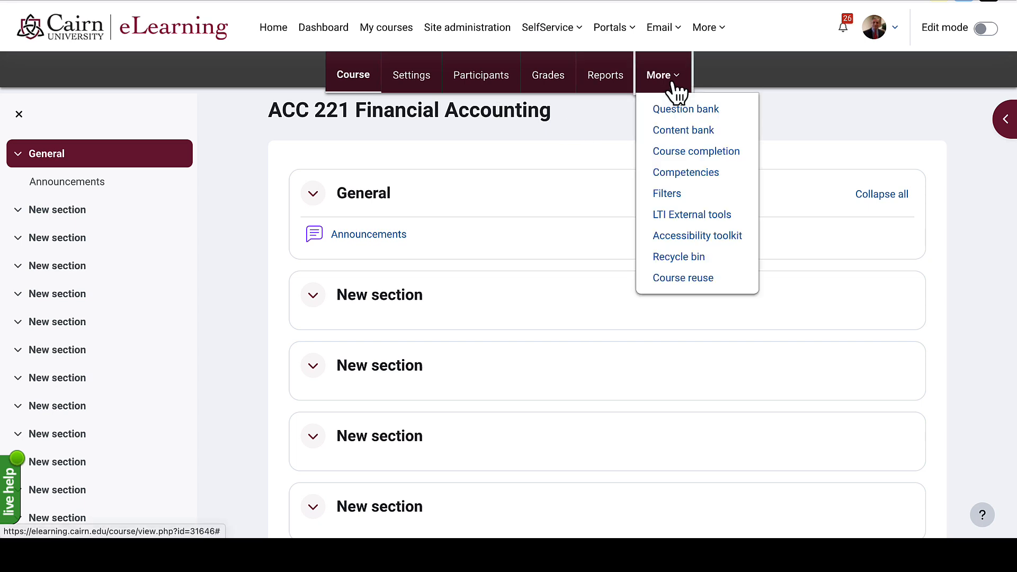
click(670, 281)
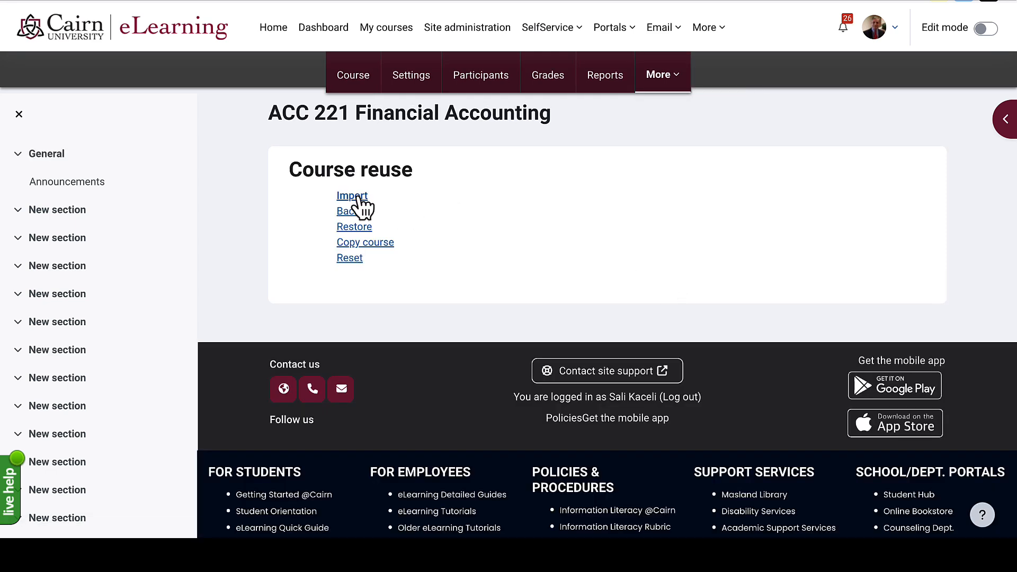
click(355, 197)
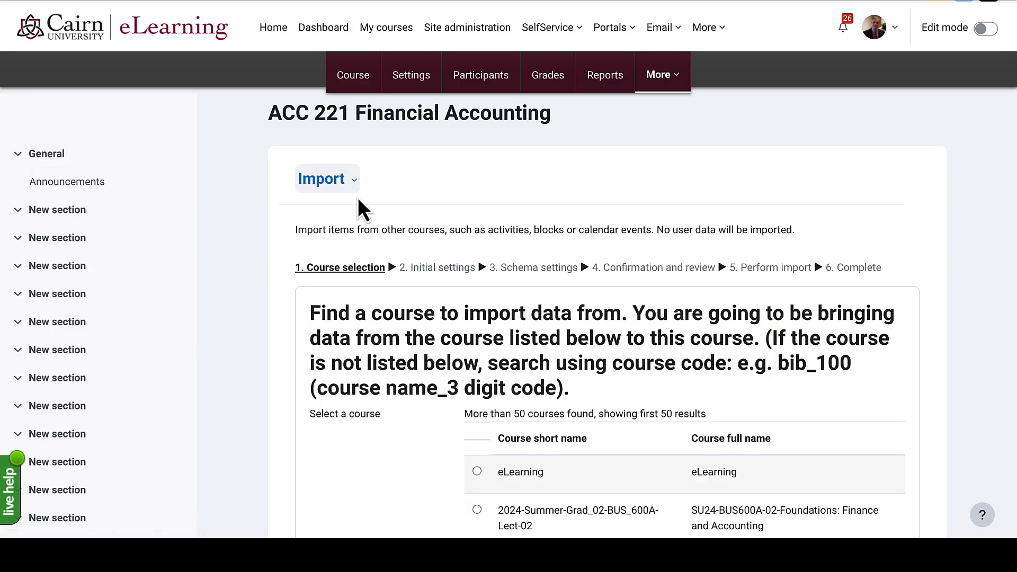
scroll(439, 285, down, 1)
scroll(439, 286, down, 3)
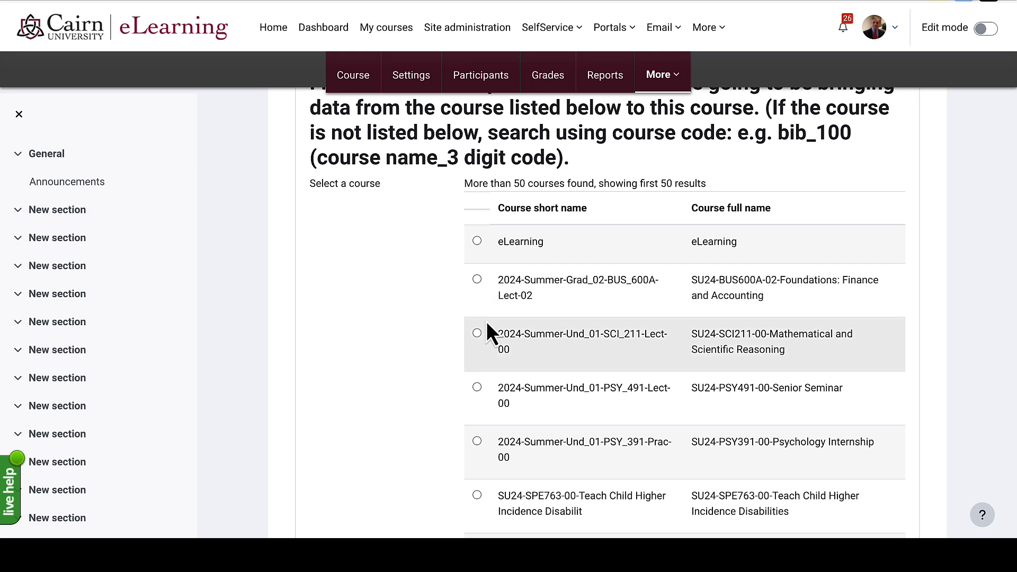
scroll(486, 324, down, 10)
scroll(486, 321, down, 15)
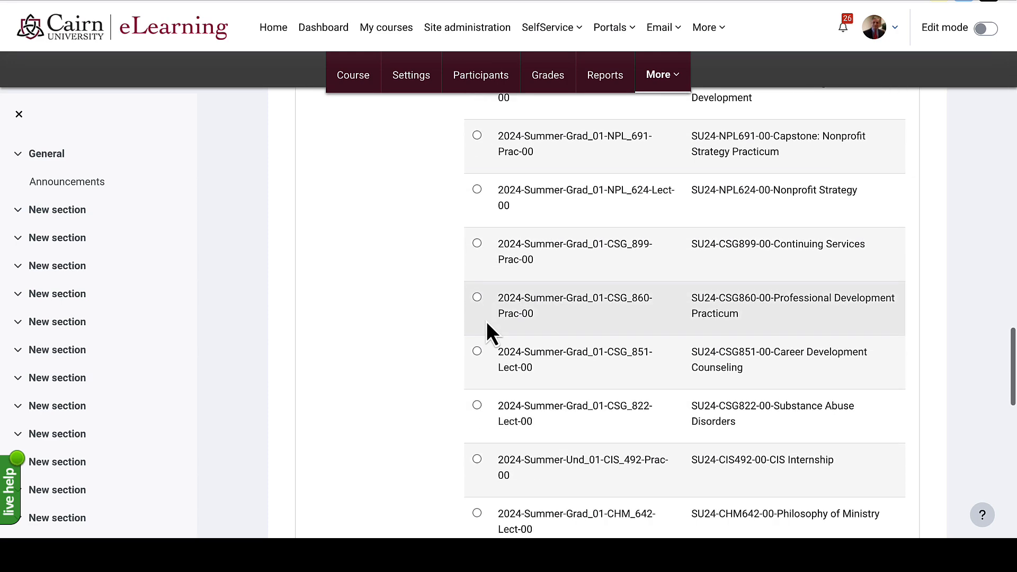
- Search for acc_221 and choose the Fall 2023 ACC 221 course as the source
click(528, 234)
text(acc_221)
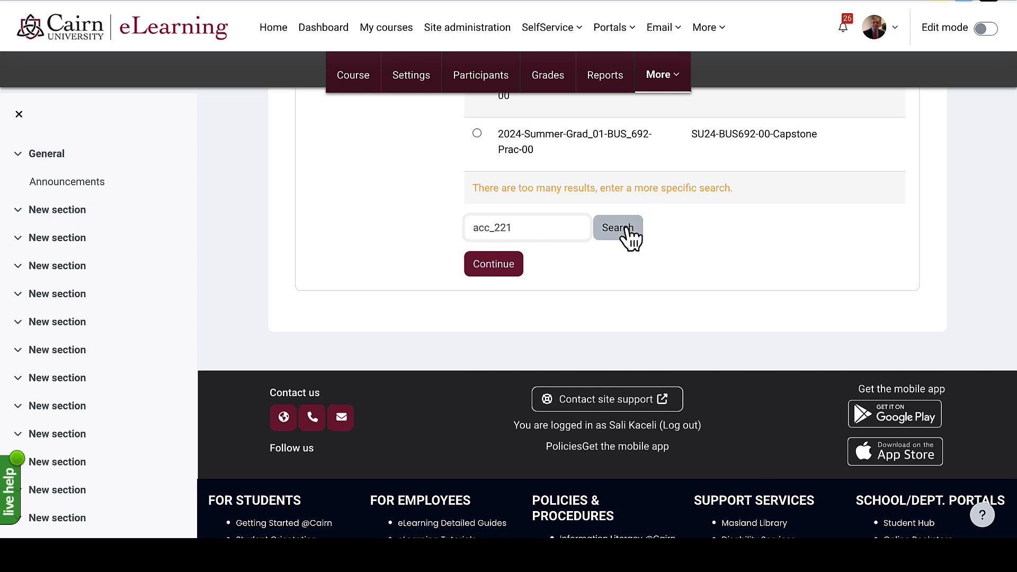
click(621, 231)
scroll(477, 373, down, 2)
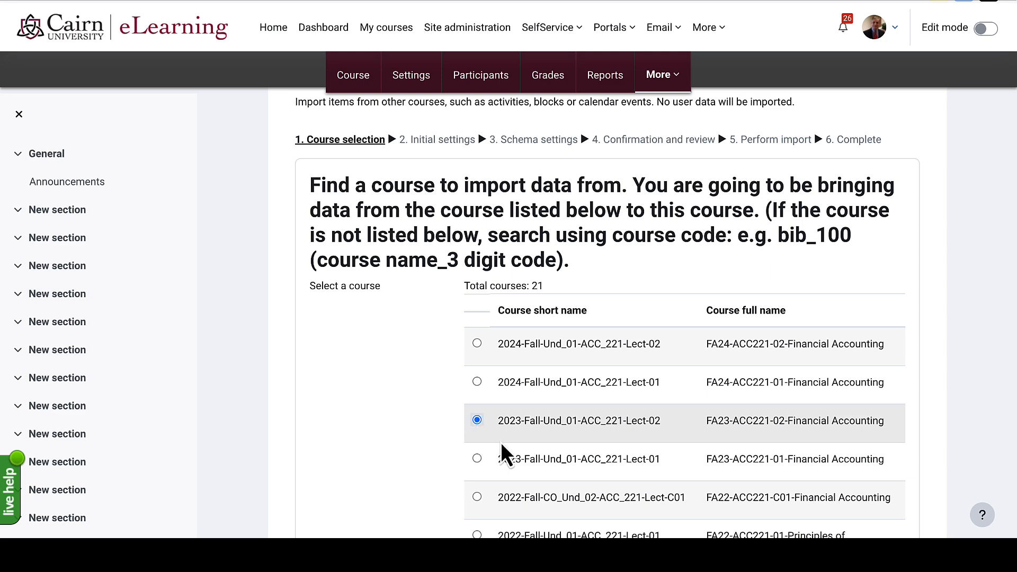
click(477, 458)
scroll(397, 416, down, 10)
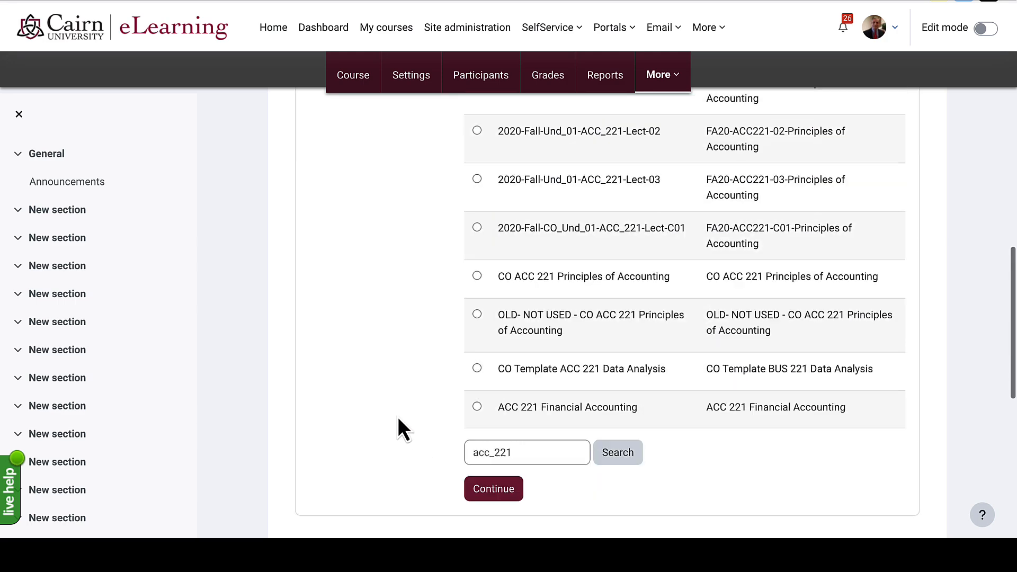
scroll(397, 416, down, 5)
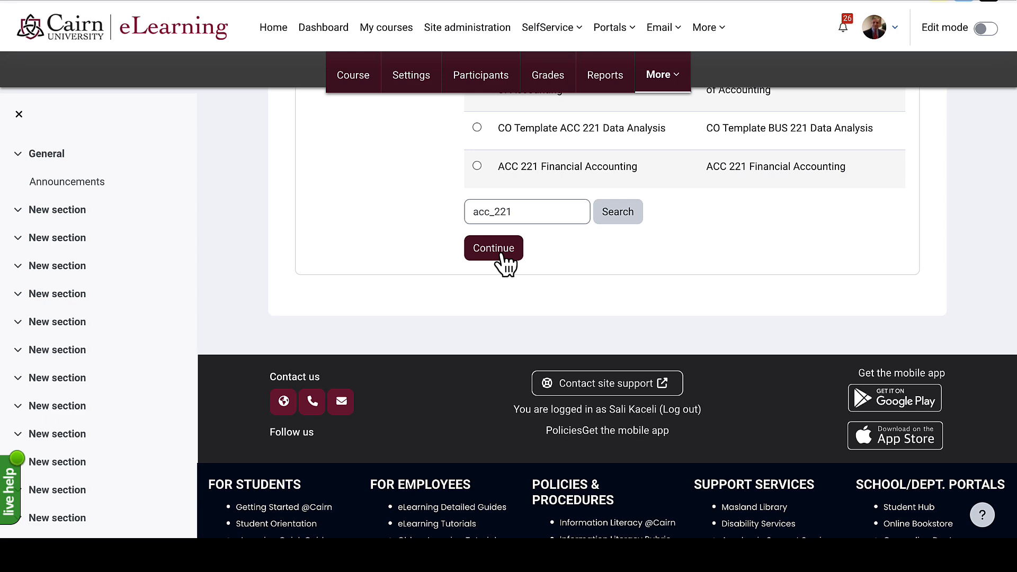
- Continue past the import's initial settings to the schema settings
click(501, 256)
scroll(405, 368, down, 3)
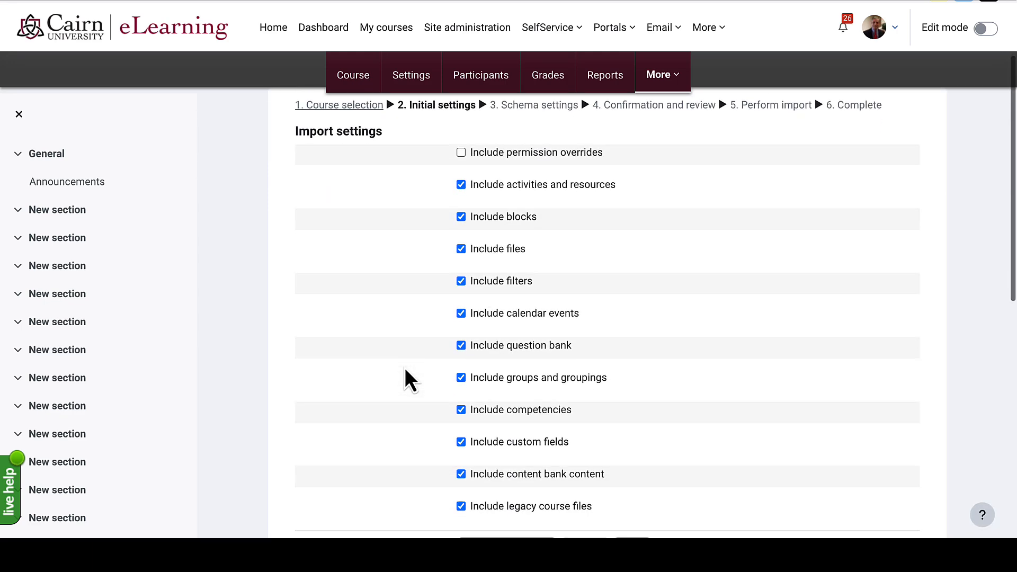
scroll(404, 368, down, 2)
click(629, 504)
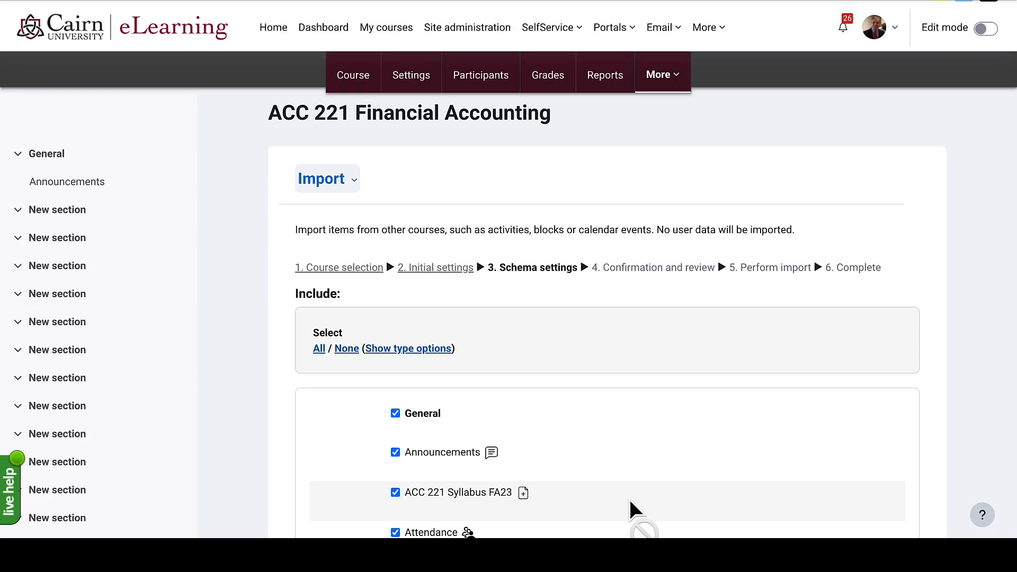
- Leave the Attendance item out, then clear the whole selection with Select None
scroll(629, 499, down, 1)
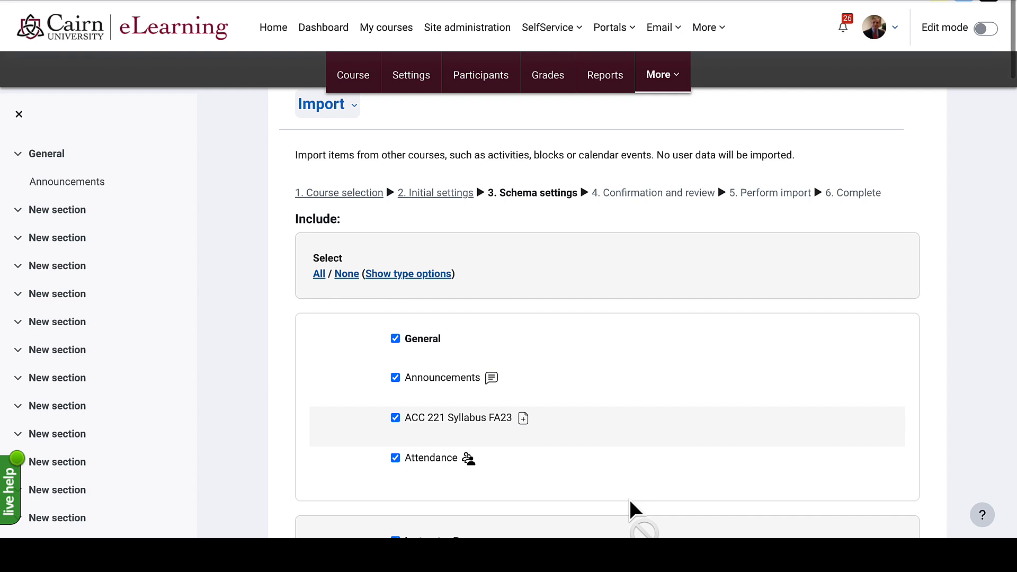
scroll(629, 499, down, 2)
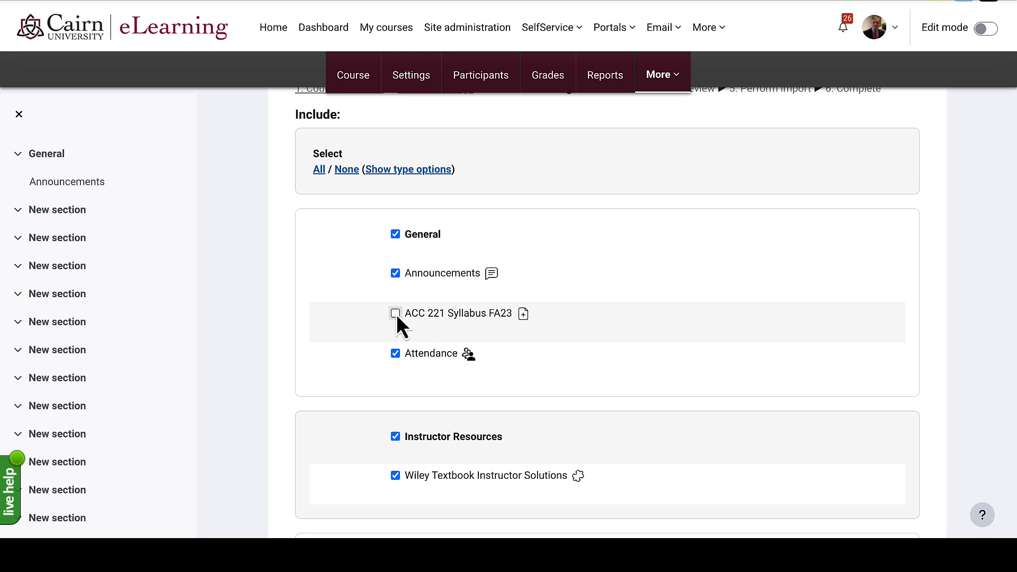
click(395, 353)
scroll(395, 356, down, 1)
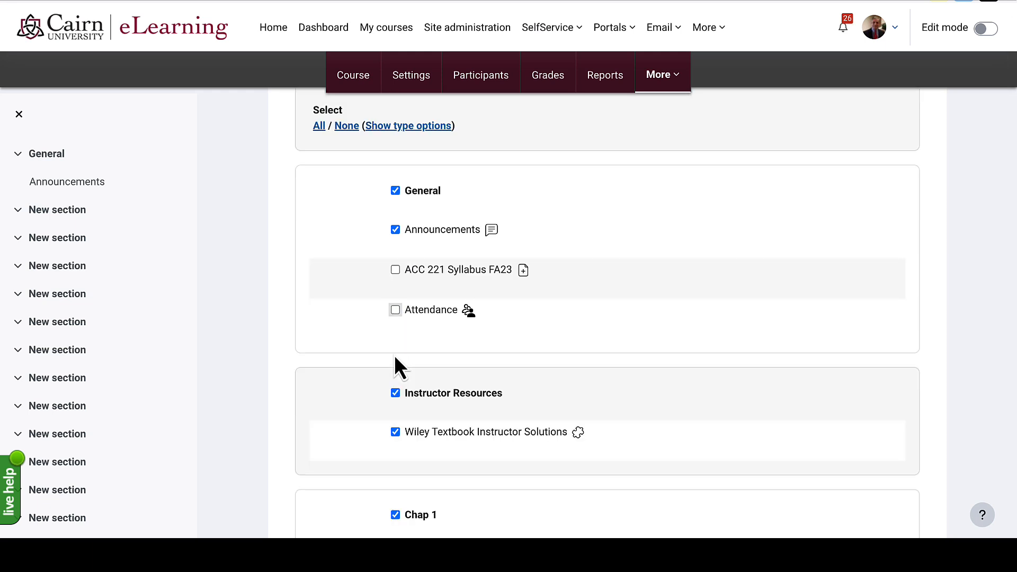
scroll(394, 357, up, 3)
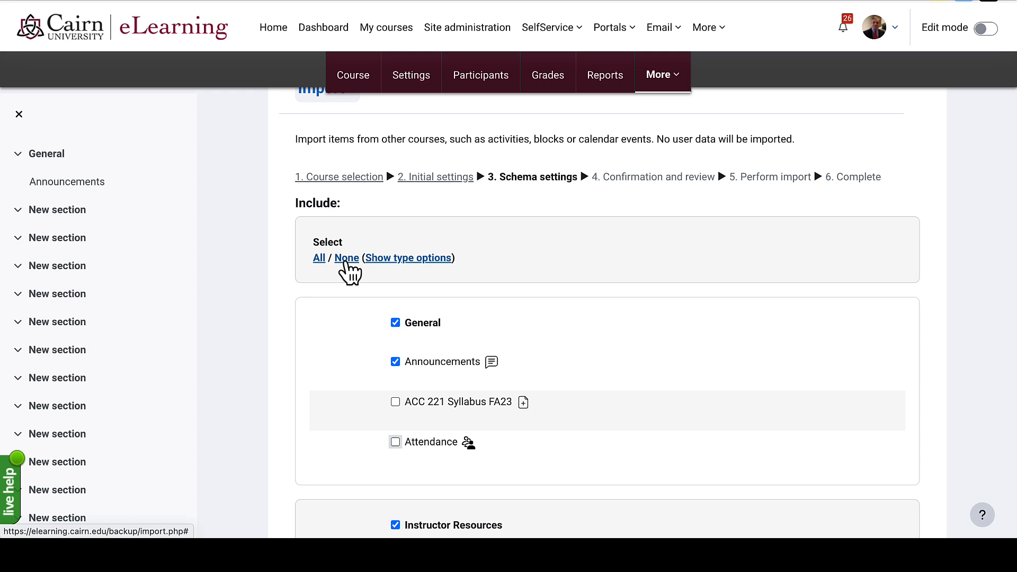
click(347, 258)
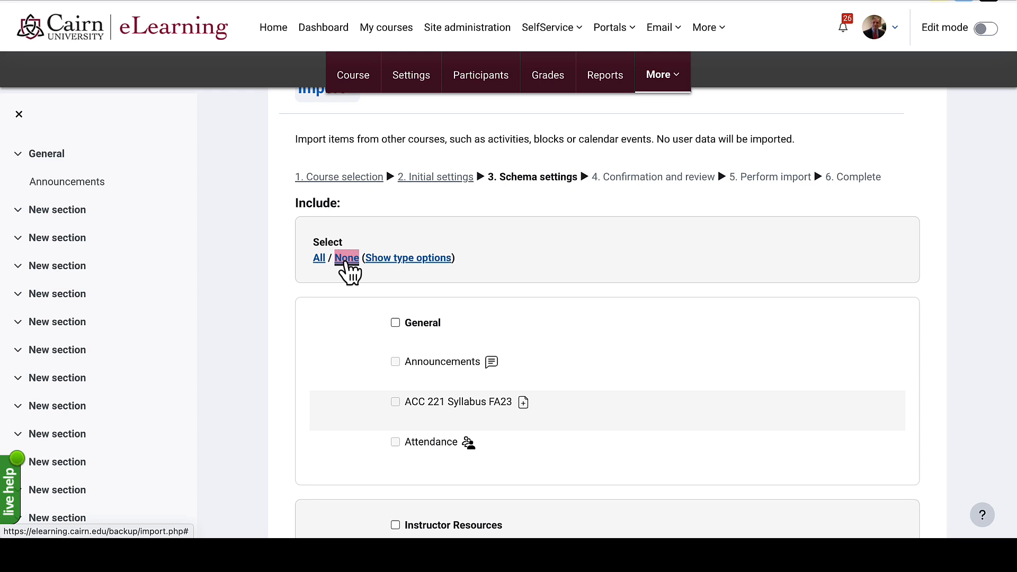
scroll(414, 420, down, 3)
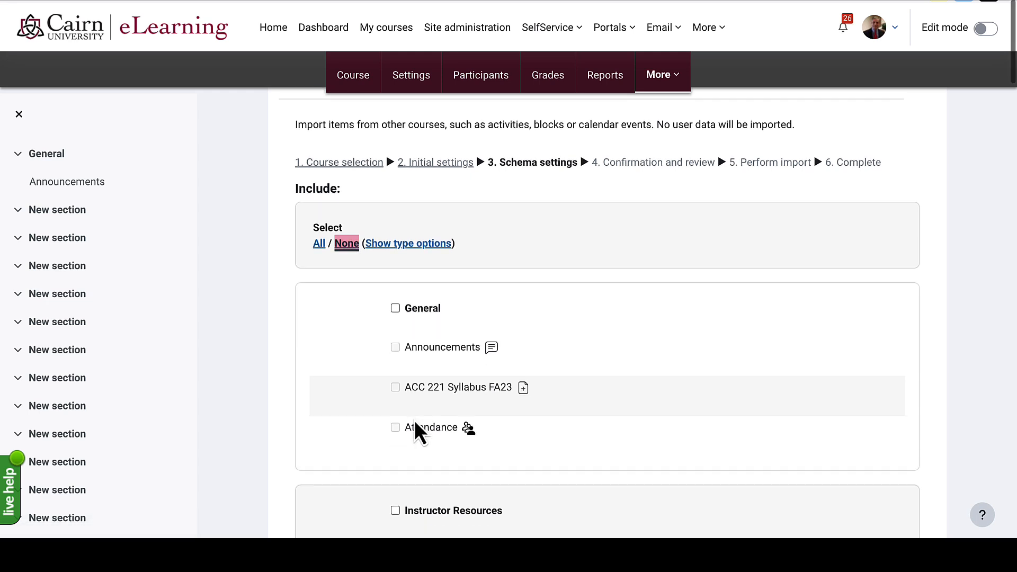
scroll(414, 421, down, 7)
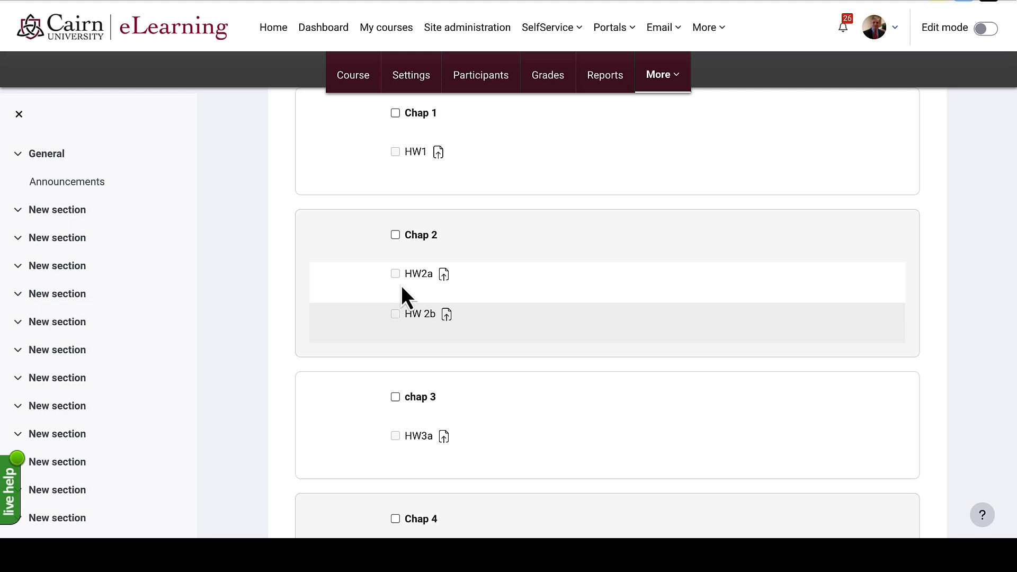
- Include Chap 2 and HW2a, then mark every item for import with All
click(395, 235)
click(396, 276)
scroll(396, 275, down, 1)
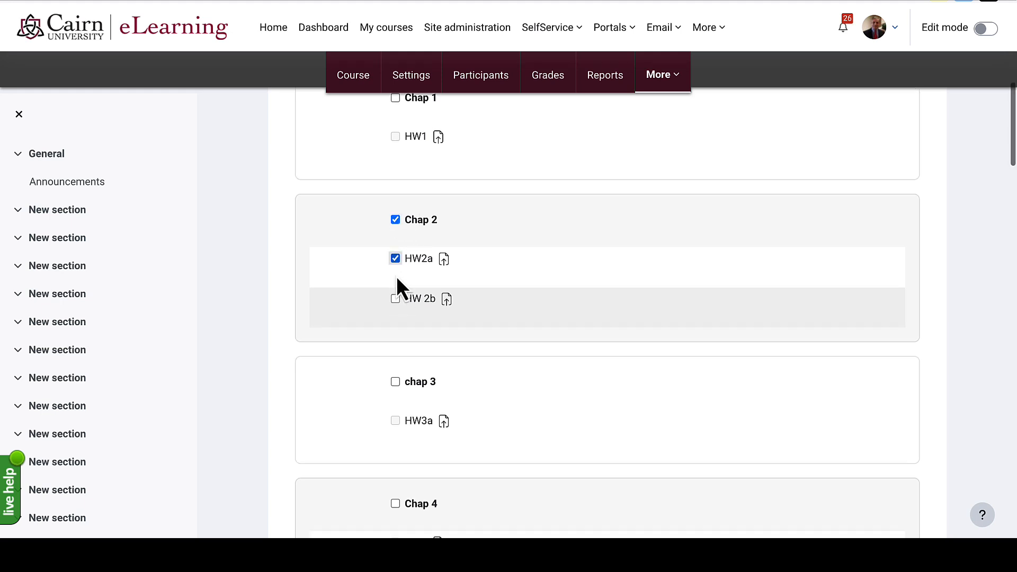
scroll(396, 275, up, 10)
scroll(396, 276, up, 1)
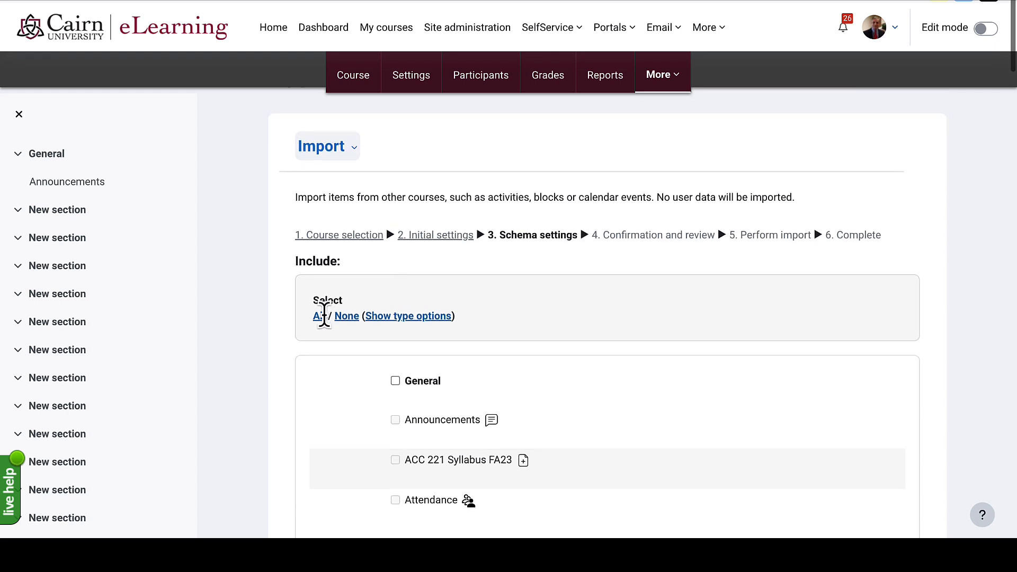
click(319, 316)
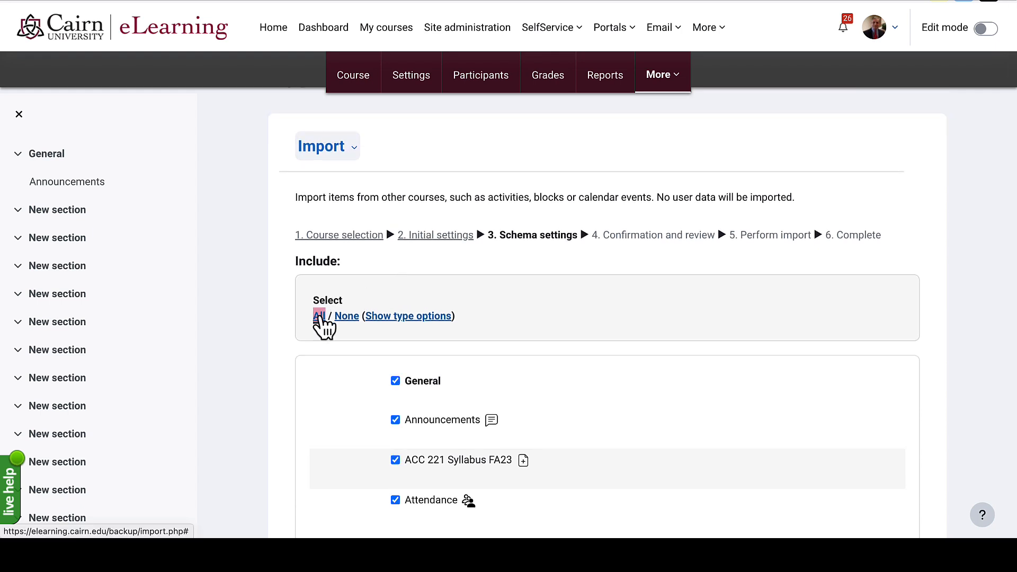
scroll(467, 366, down, 5)
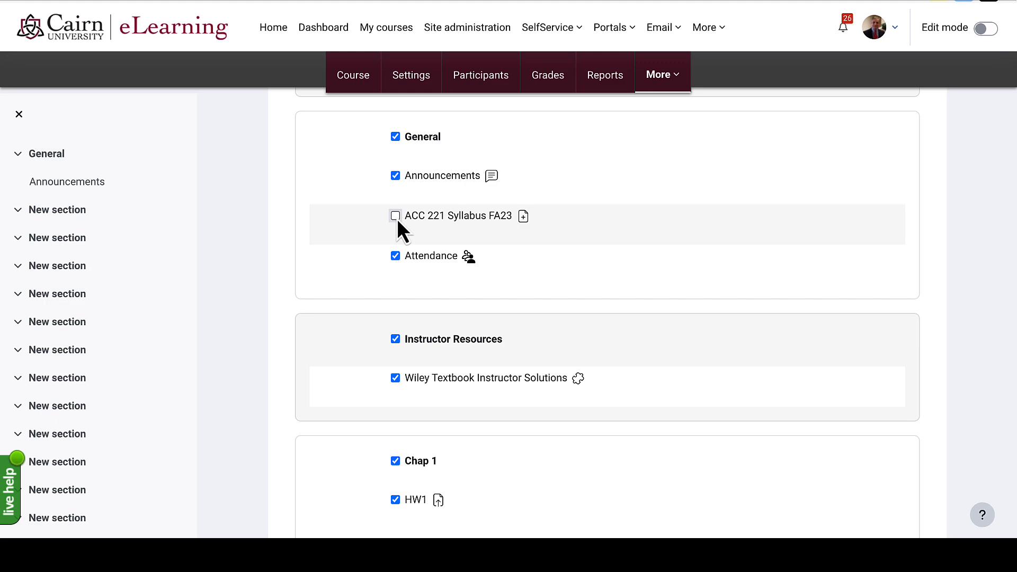
scroll(396, 218, down, 8)
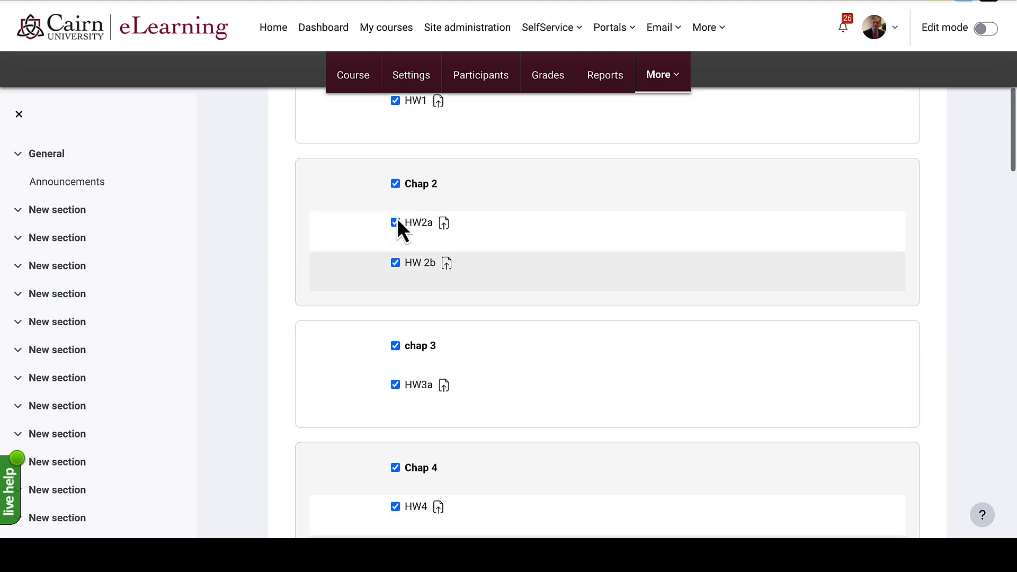
scroll(396, 218, down, 20)
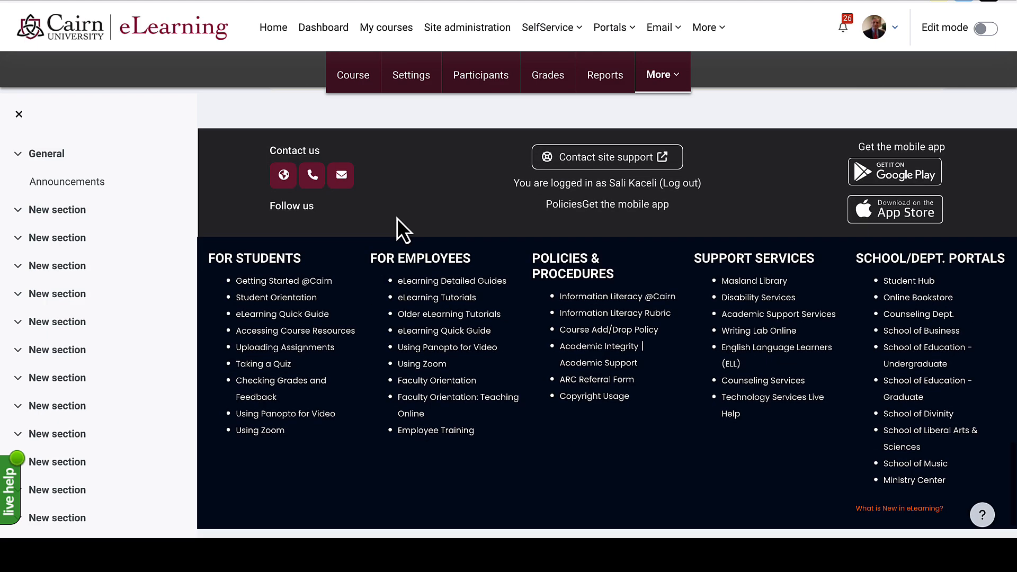
scroll(545, 204, up, 20)
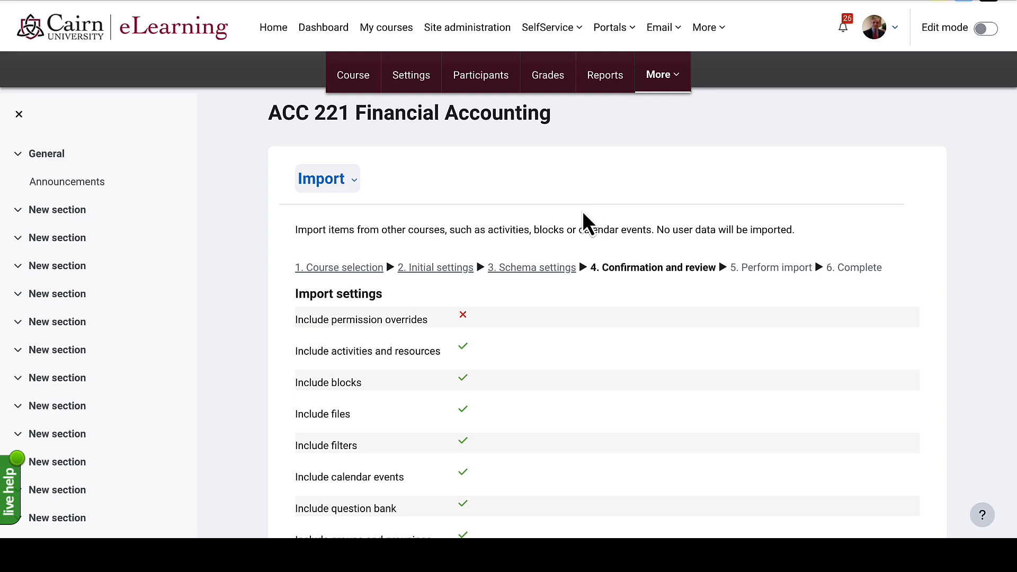
scroll(537, 348, down, 10)
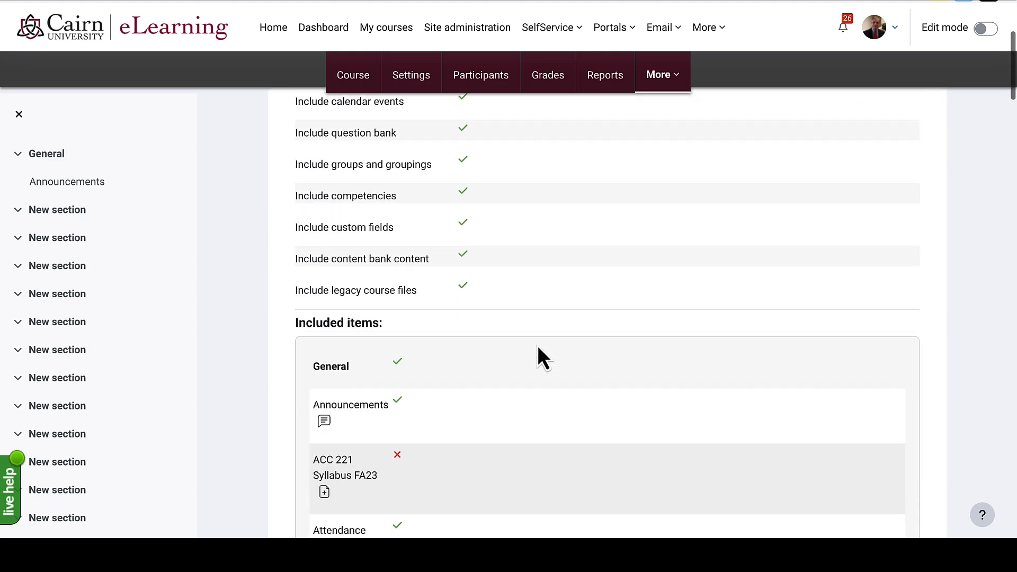
scroll(537, 358, down, 20)
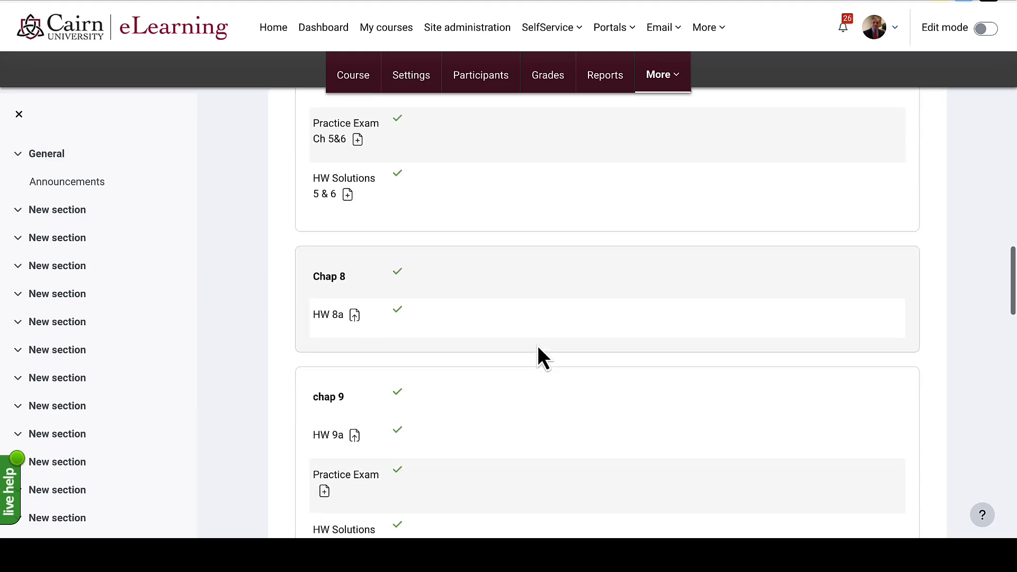
scroll(538, 348, down, 8)
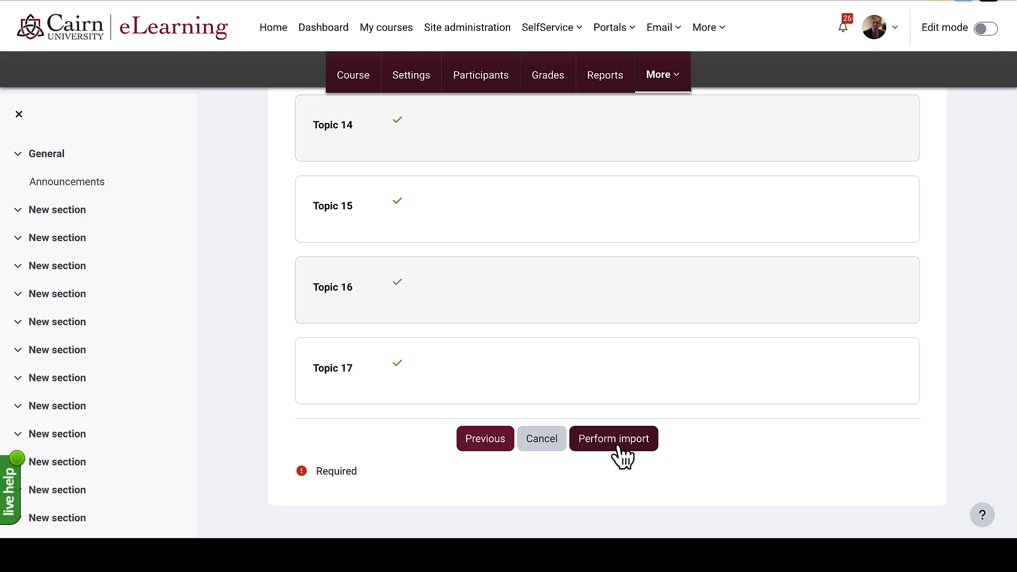
click(618, 447)
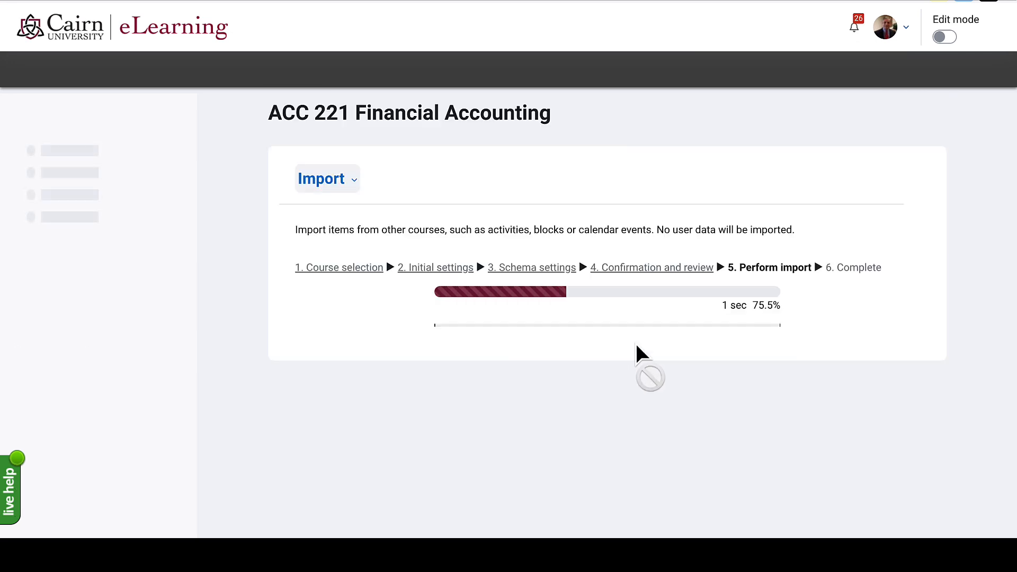
click(608, 343)
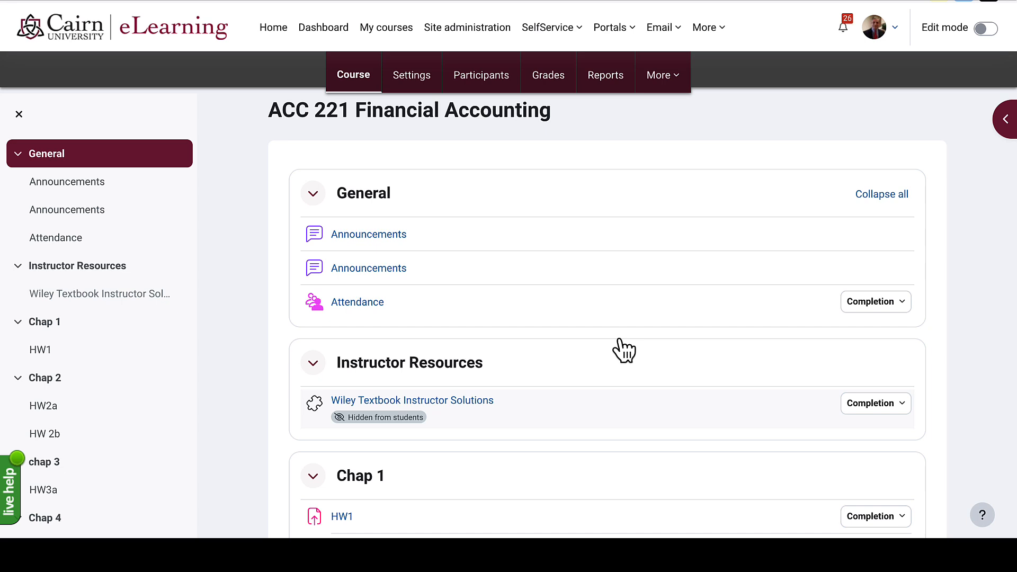
scroll(624, 350, down, 4)
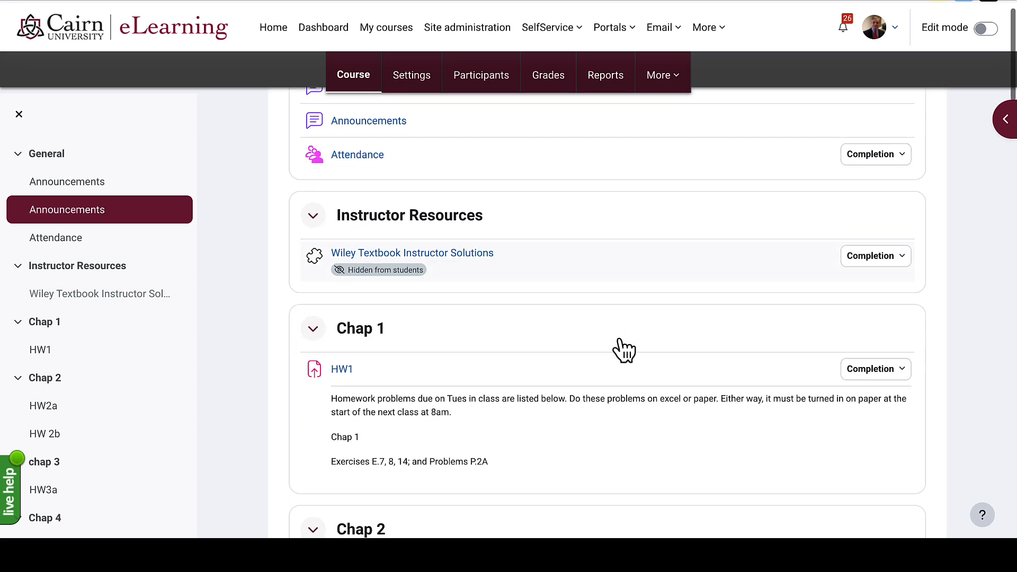
scroll(624, 349, down, 3)
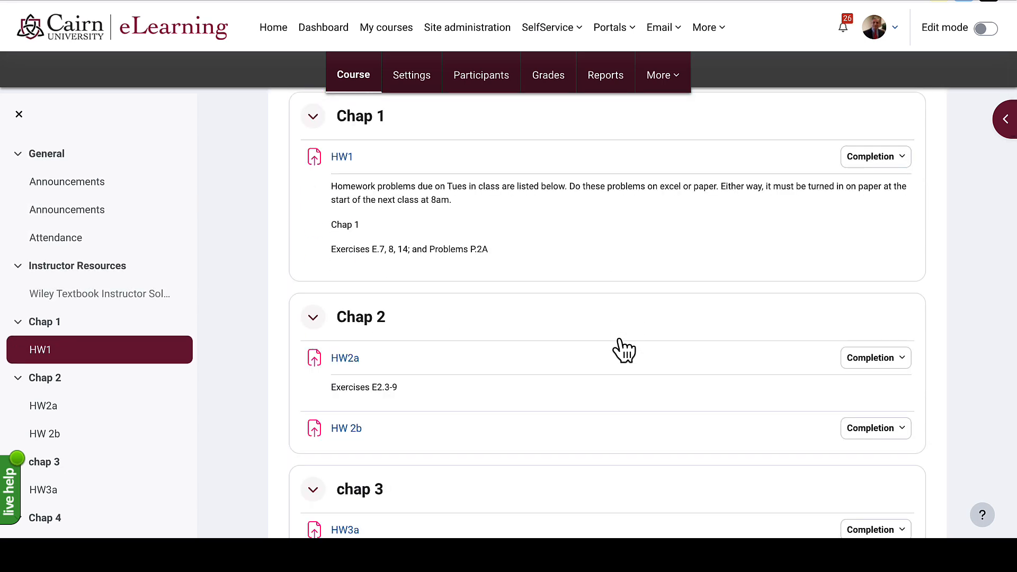
scroll(623, 350, up, 5)
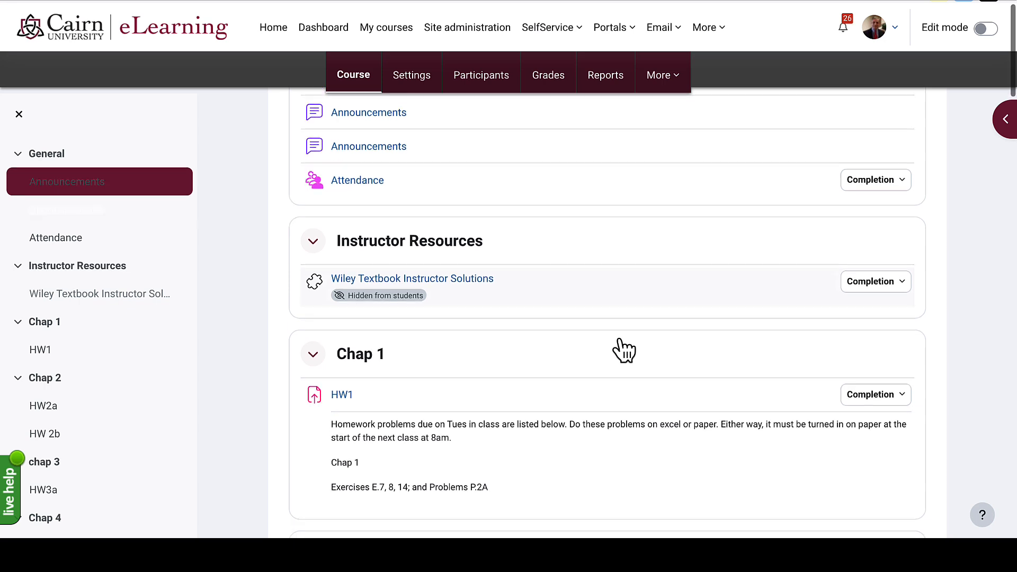
scroll(623, 349, up, 2)
scroll(622, 349, down, 4)
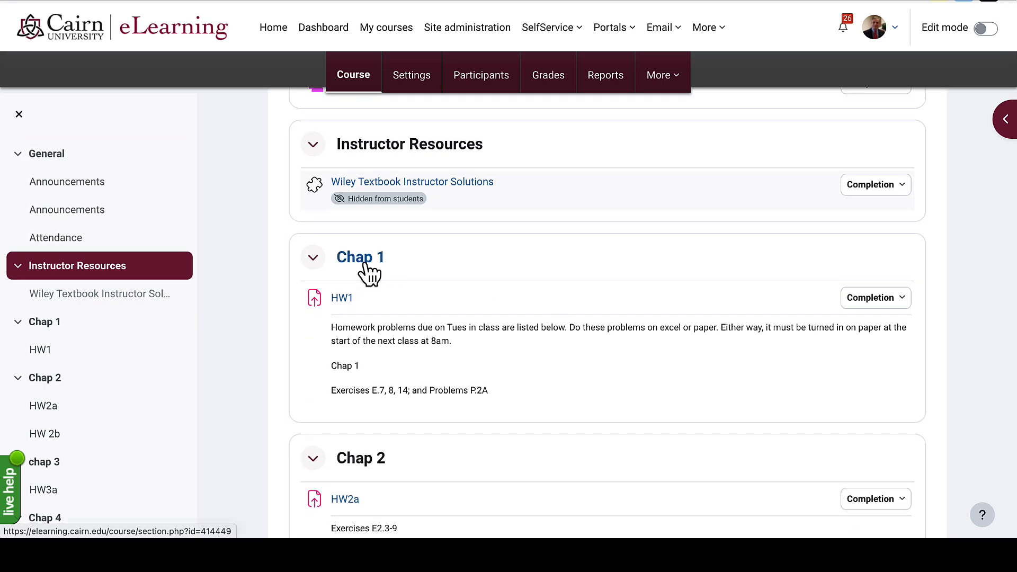
scroll(408, 282, down, 1)
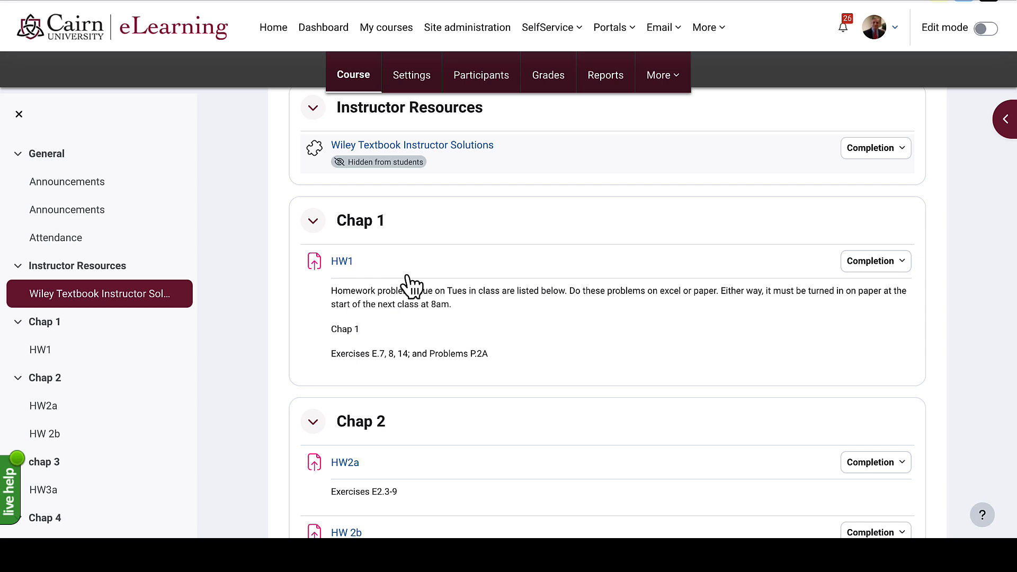
scroll(401, 228, down, 2)
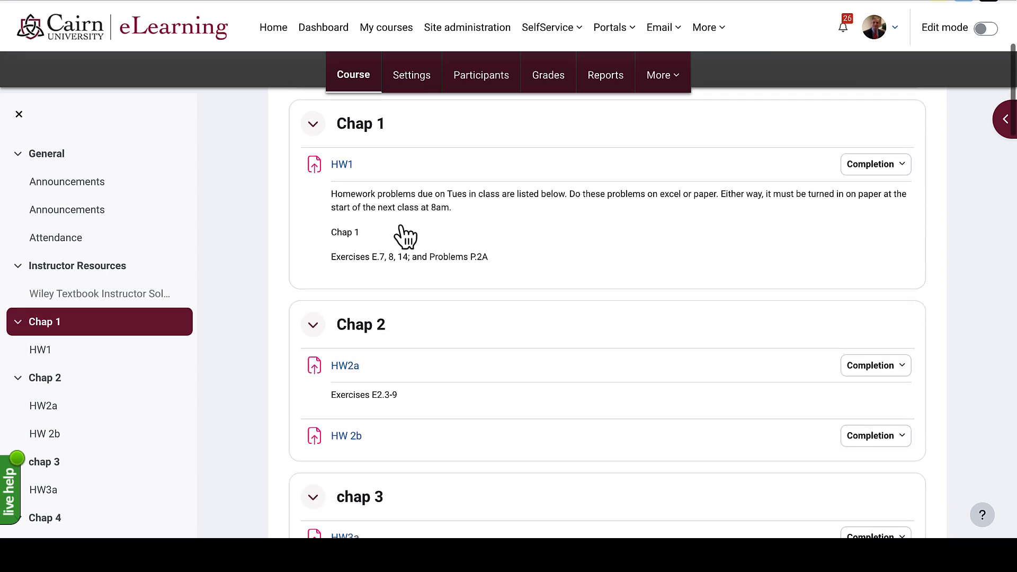
scroll(367, 338, down, 1)
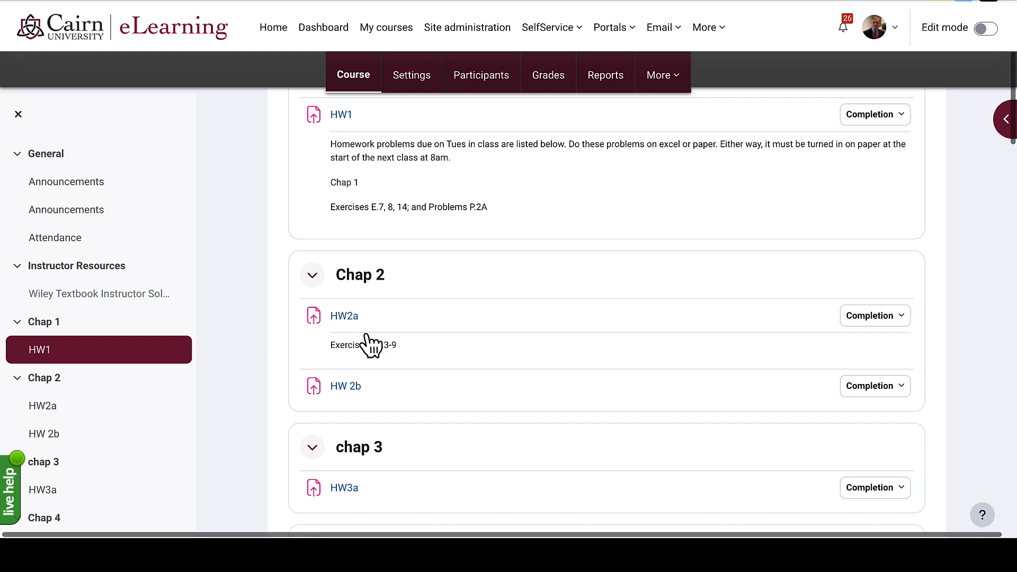
scroll(367, 338, down, 1)
scroll(366, 339, up, 10)
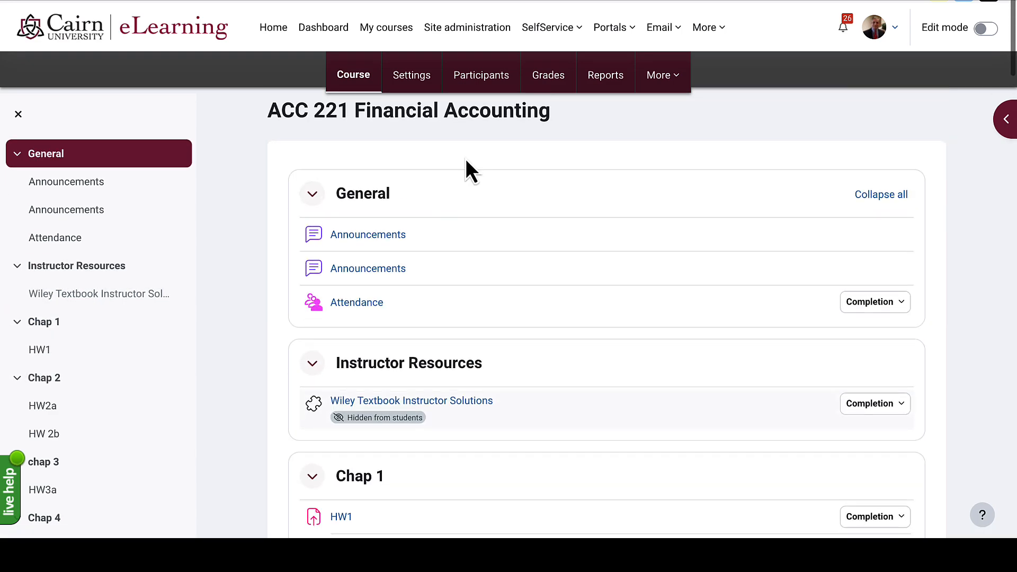
- Open the ACC 221 Gradebook setup and review the category weights
click(553, 82)
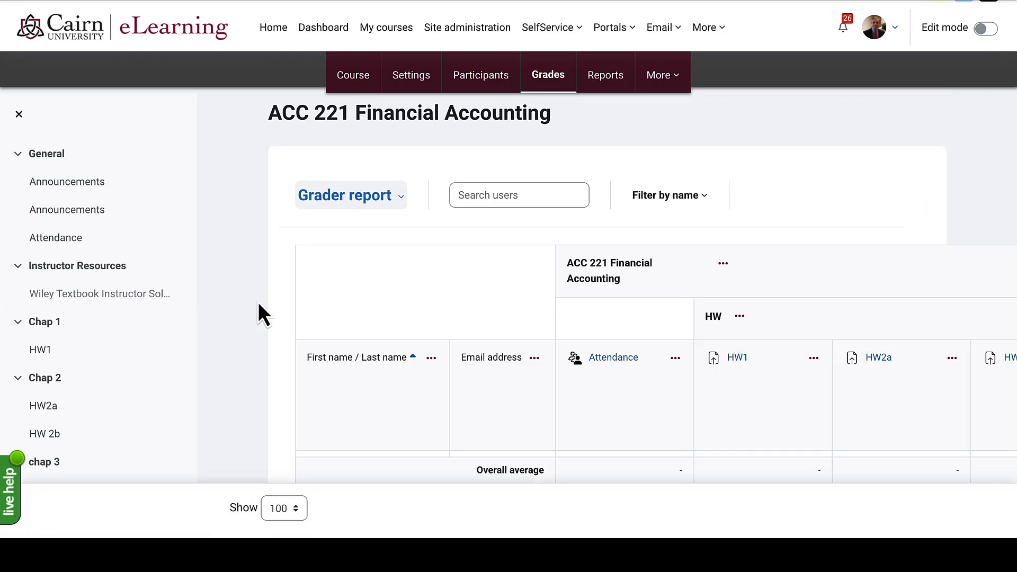
click(359, 211)
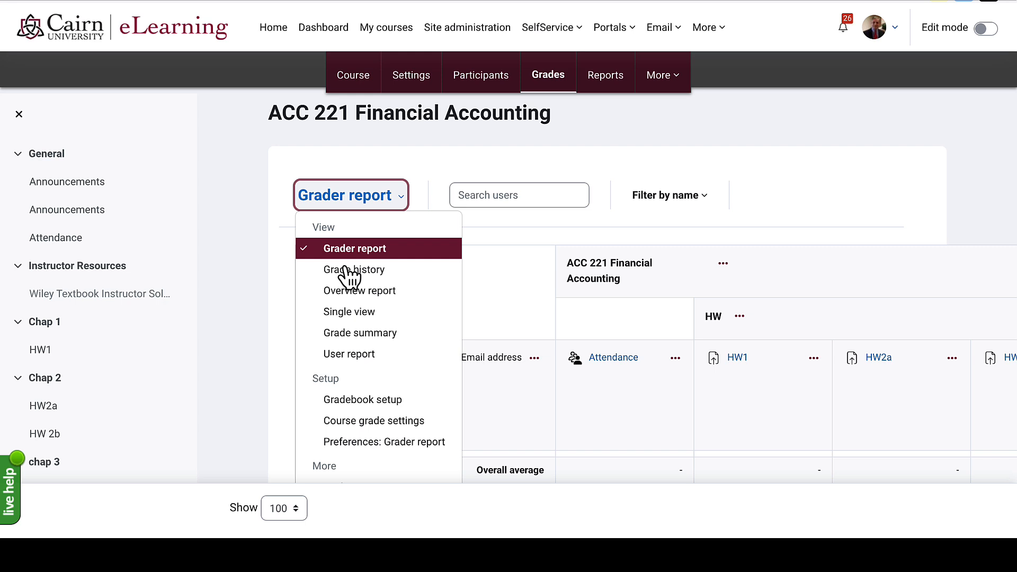
click(353, 404)
scroll(352, 404, down, 4)
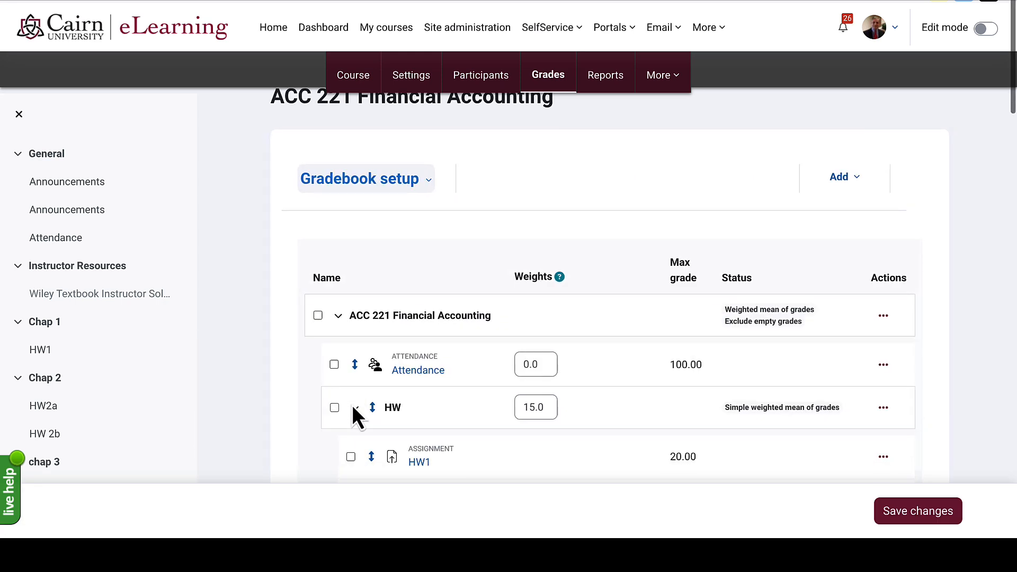
scroll(352, 405, up, 5)
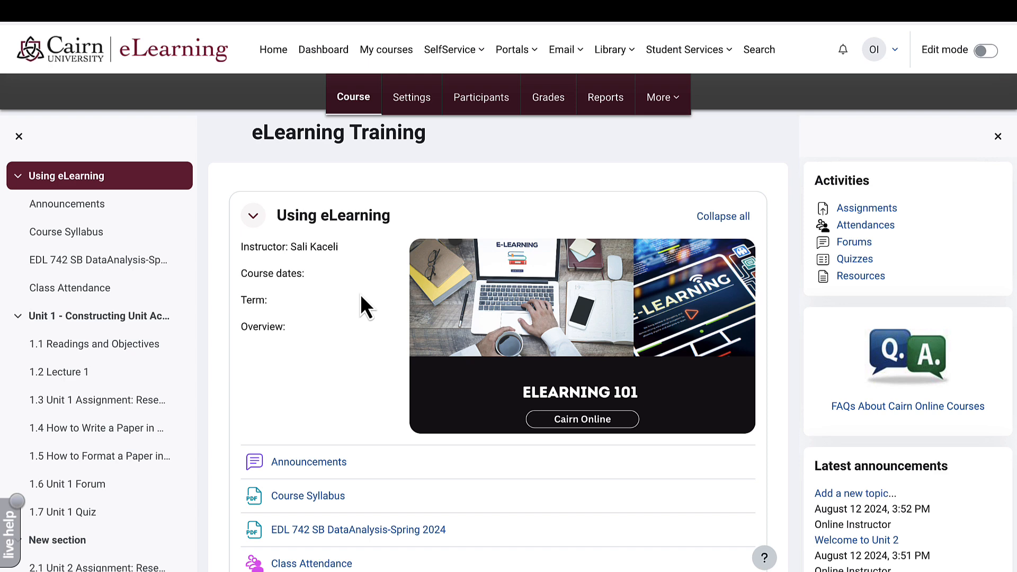
- Open the Research Synthesis Paper settings and add a blank first line to its description
scroll(360, 294, down, 8)
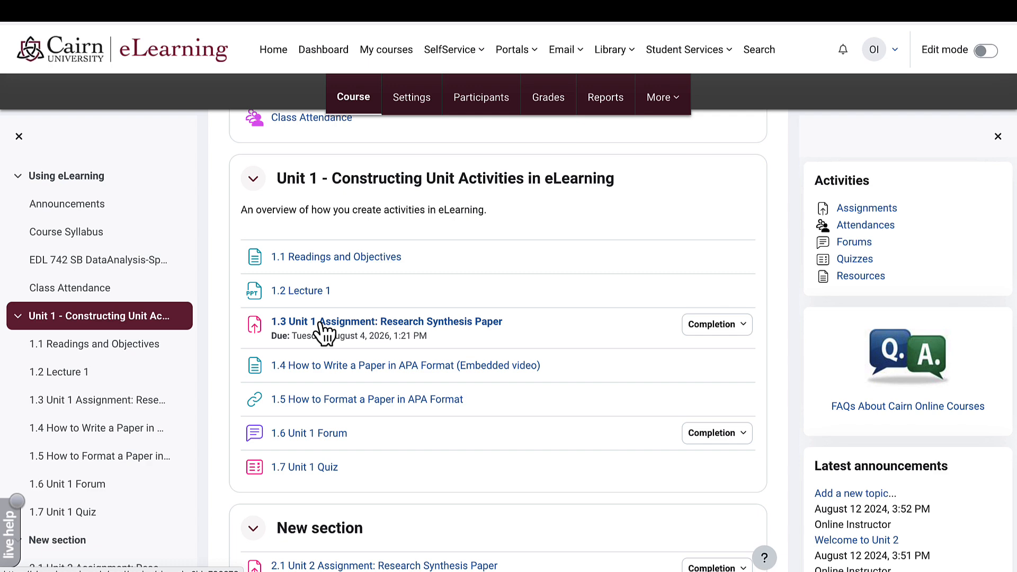
click(321, 323)
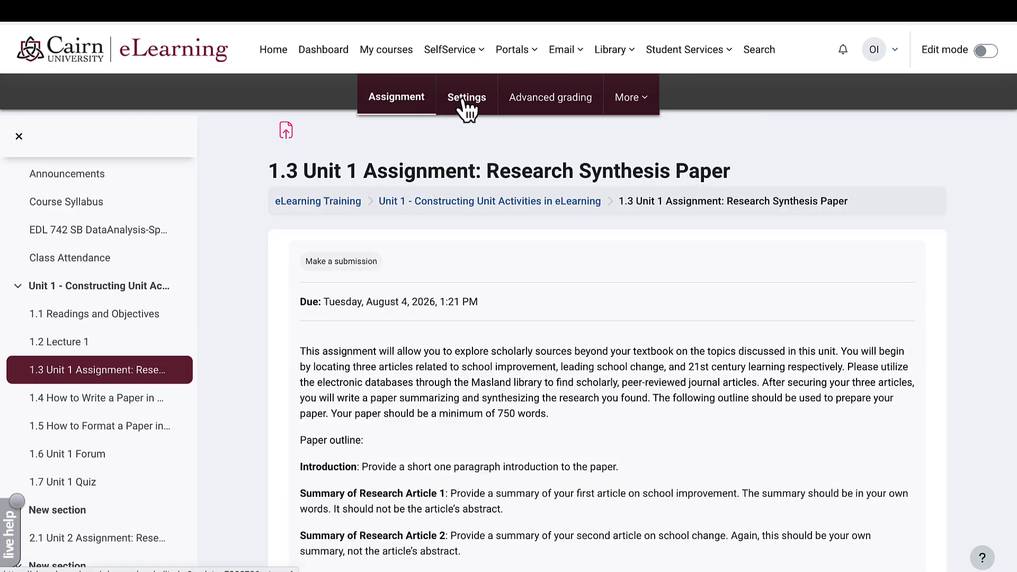
click(466, 106)
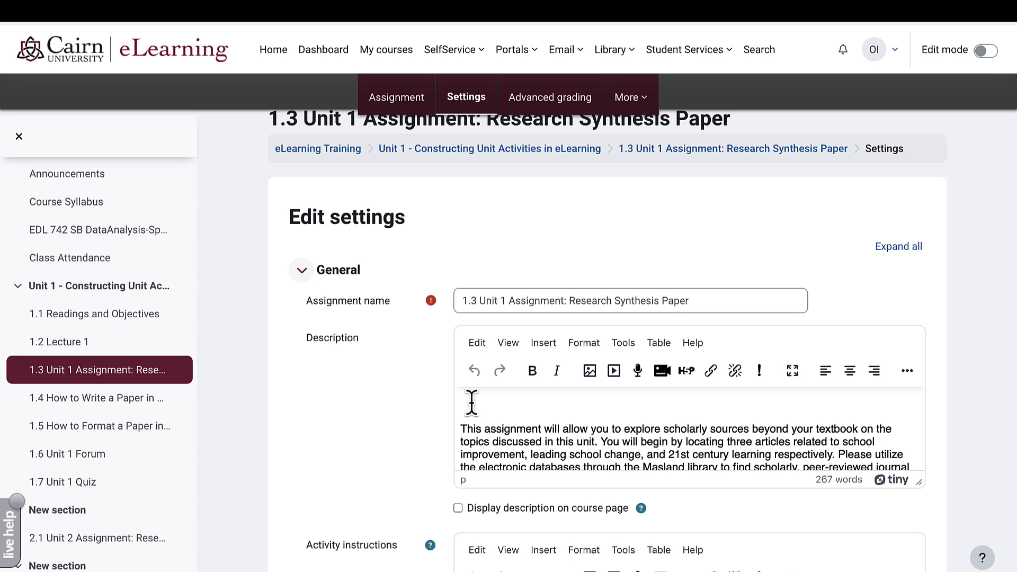
key(Return)
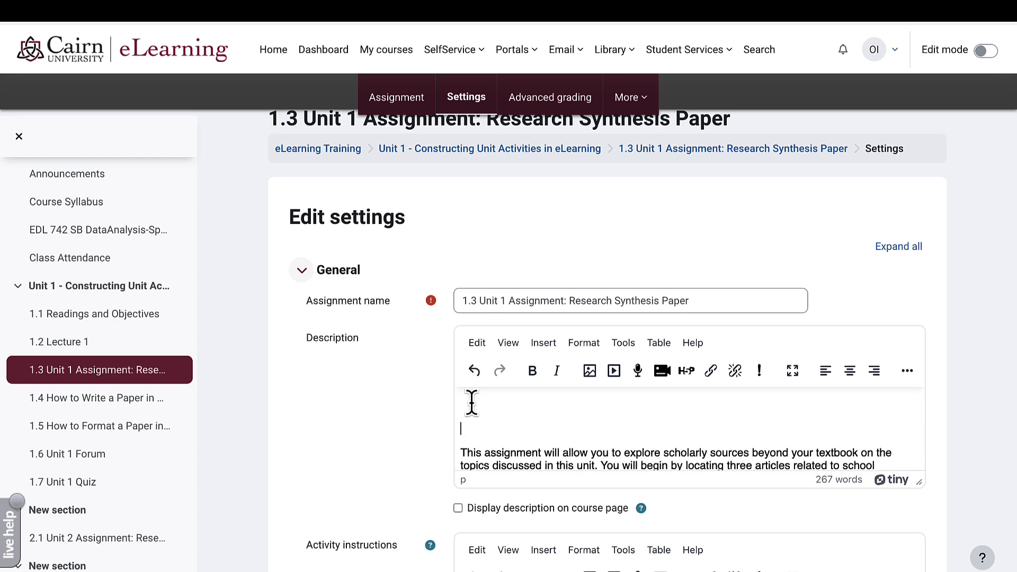
click(473, 405)
- Record a webcam video, attach it atop the description, and enlarge the editor
click(662, 371)
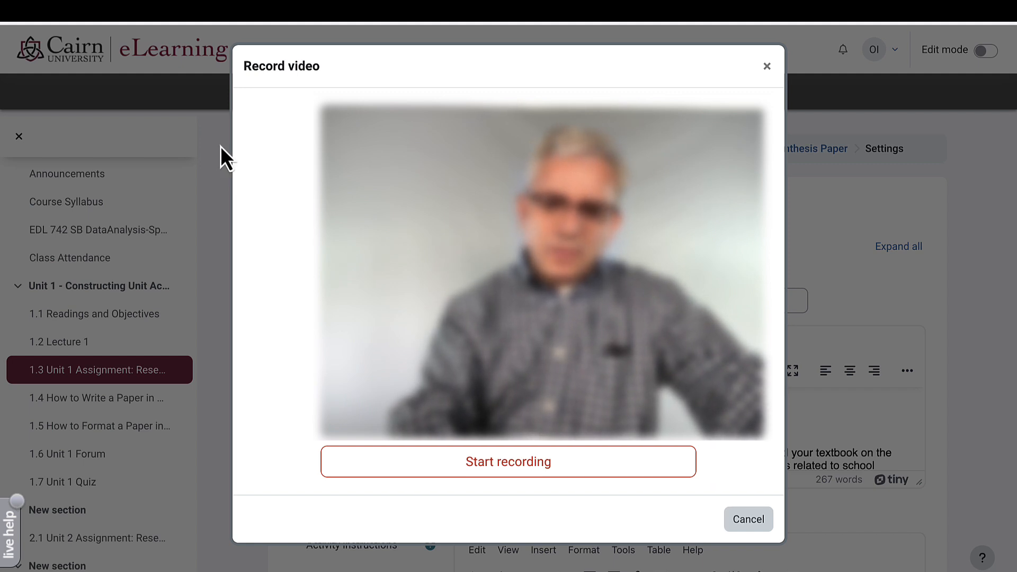
click(480, 466)
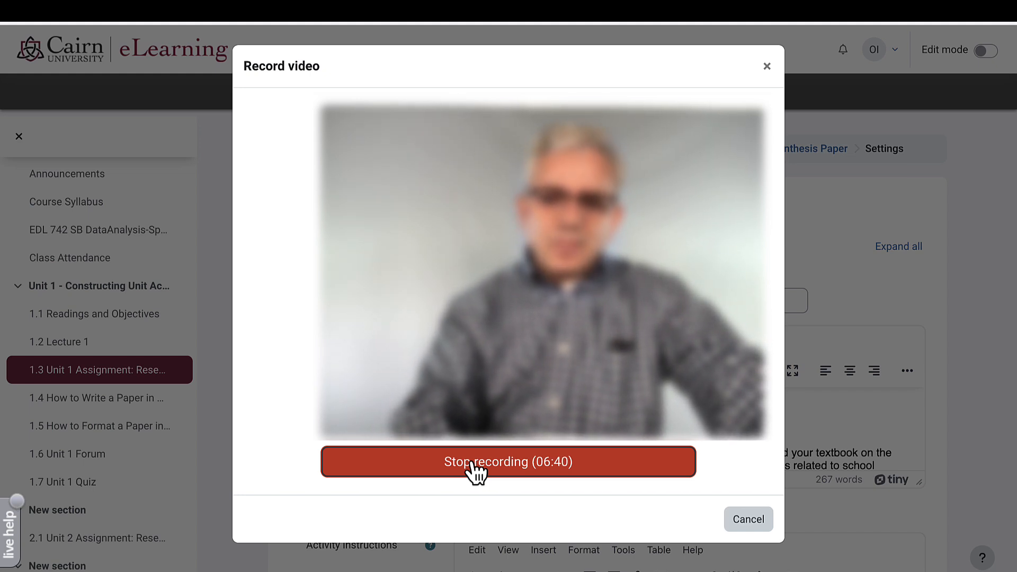
click(471, 467)
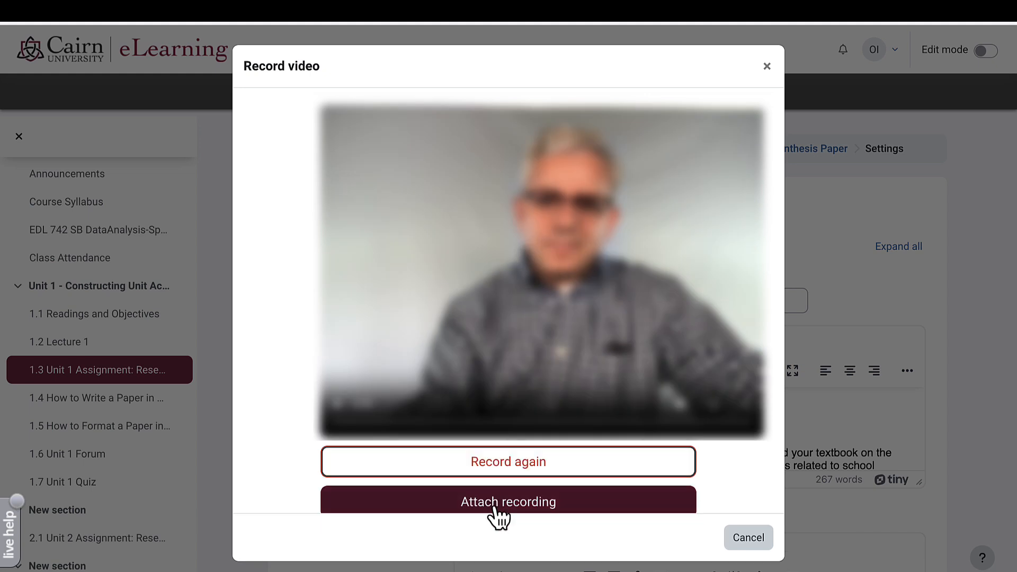
click(513, 503)
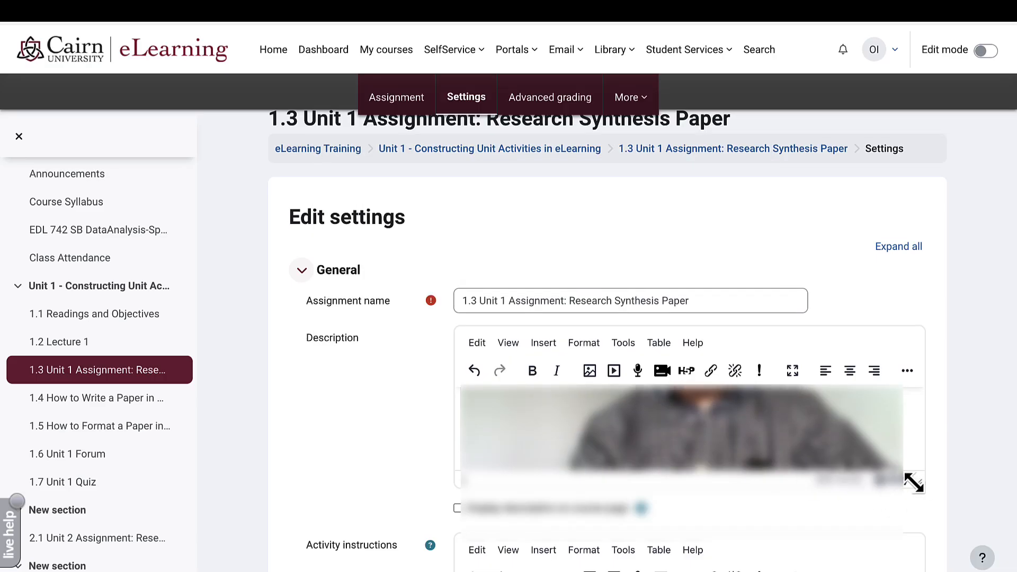
drag(913, 482, 919, 558)
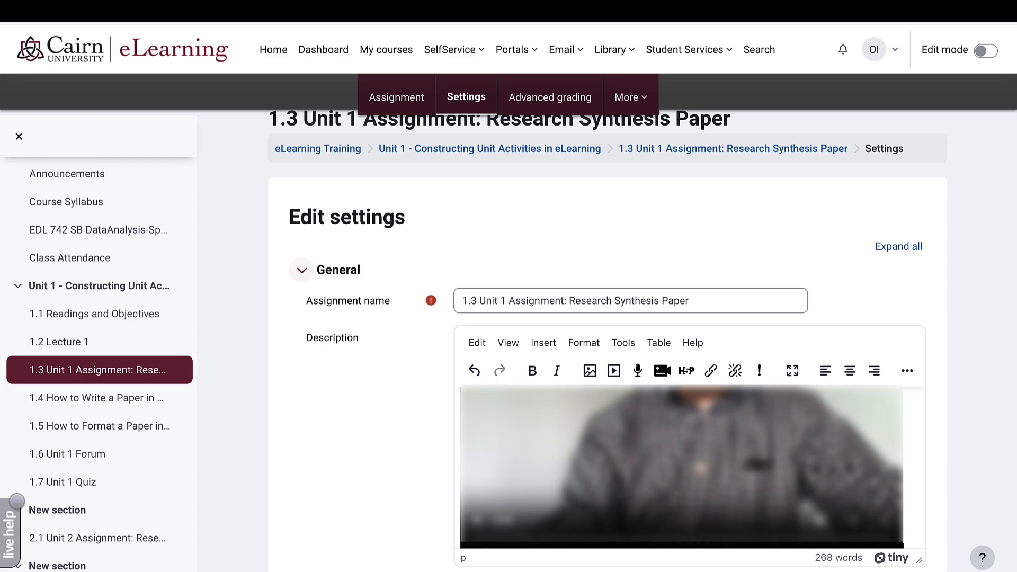
scroll(585, 513, down, 2)
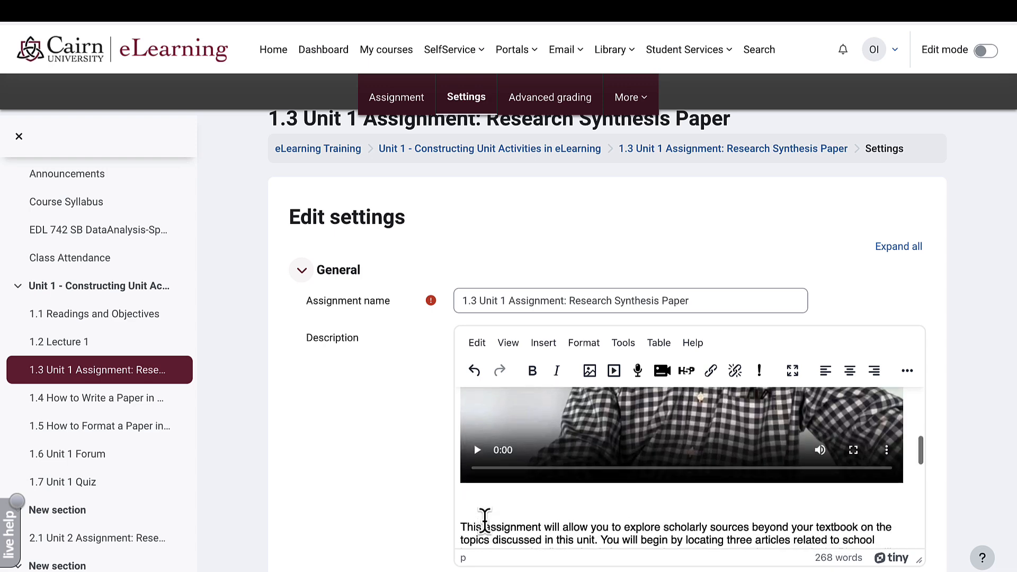
scroll(485, 522, down, 15)
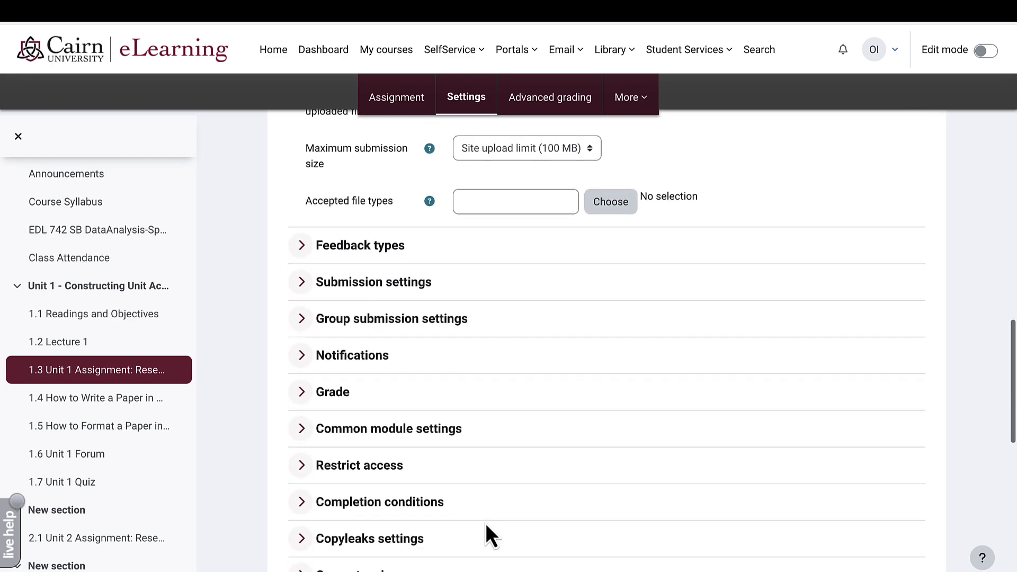
scroll(485, 523, down, 5)
- Save the settings and view the recorded video above the 1.3 Unit 1 Assignment description
click(551, 386)
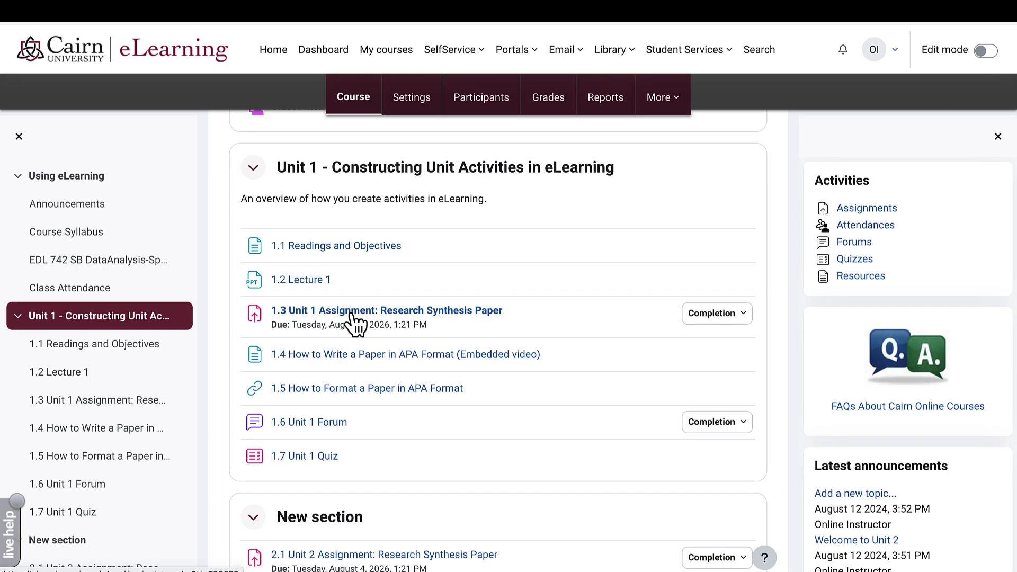
click(352, 313)
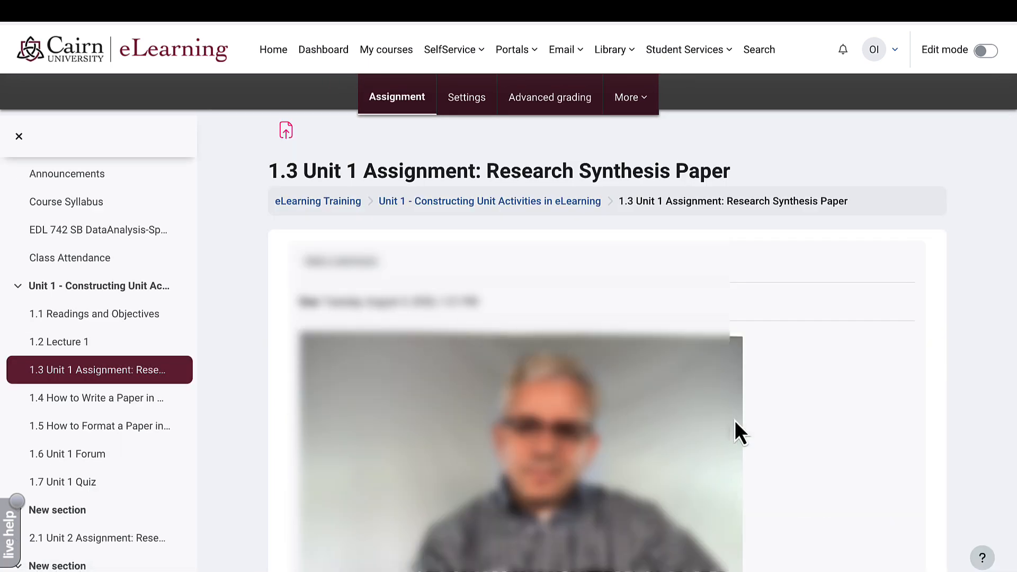
scroll(815, 430, down, 1)
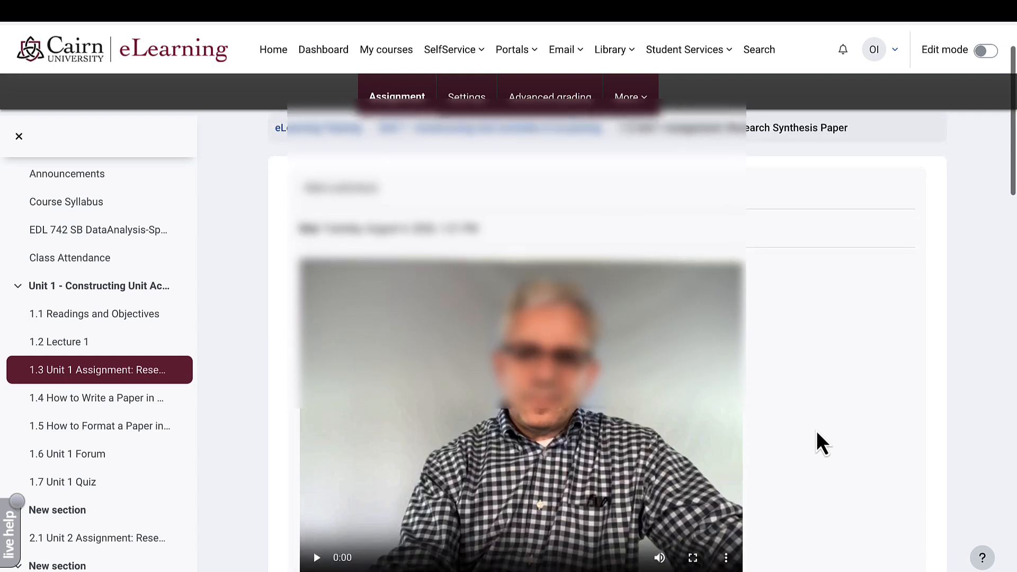
scroll(815, 430, down, 3)
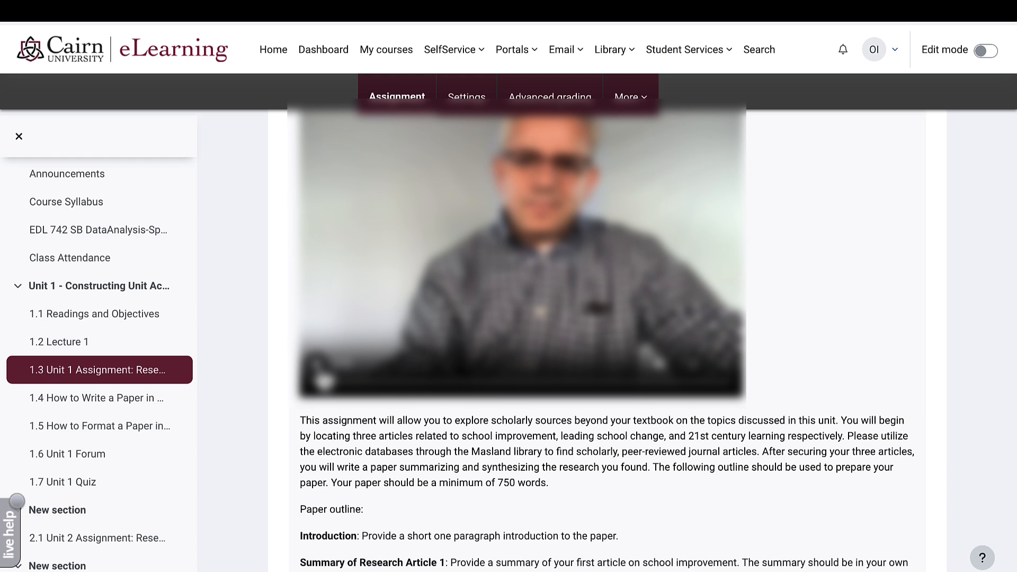
scroll(658, 427, down, 5)
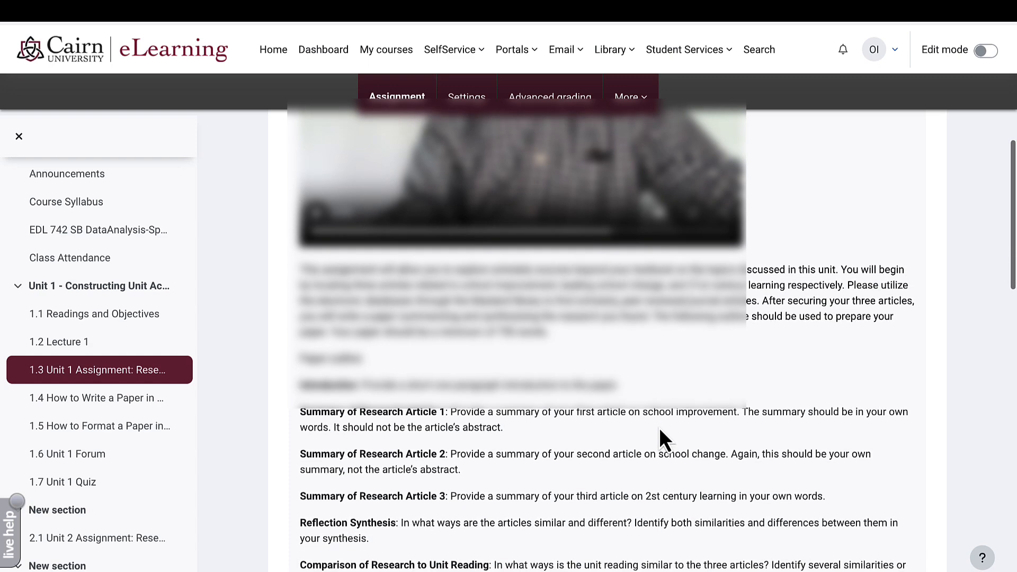
scroll(659, 428, down, 1)
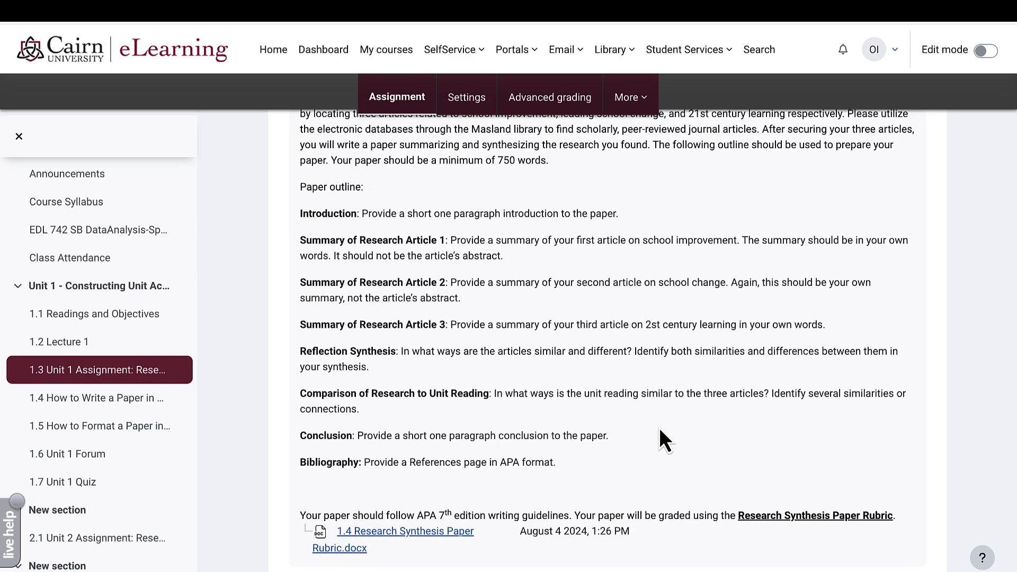
- Delete the embedded video from the 1.3 assignment's Description field and save the change
click(479, 106)
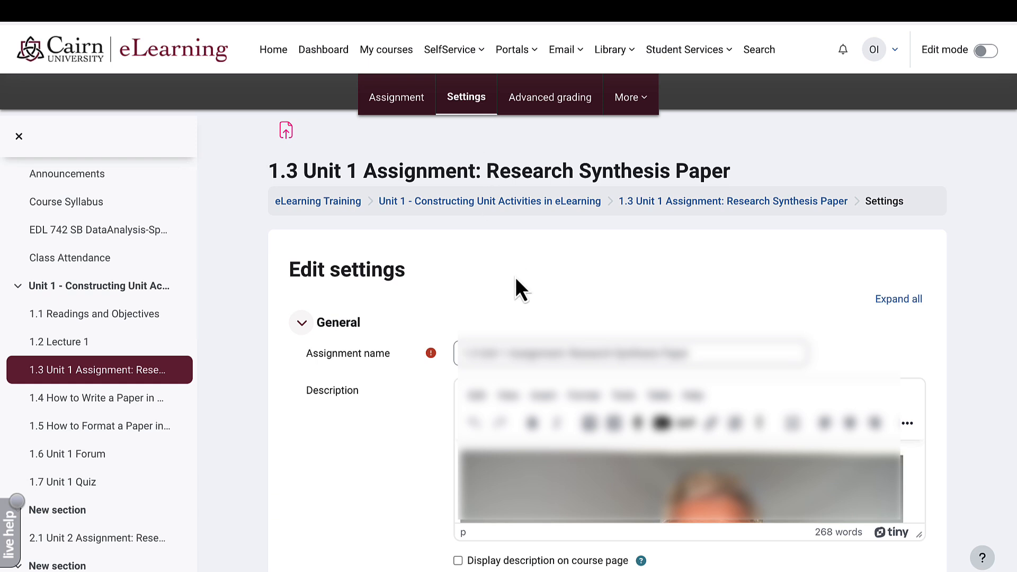
scroll(516, 277, down, 3)
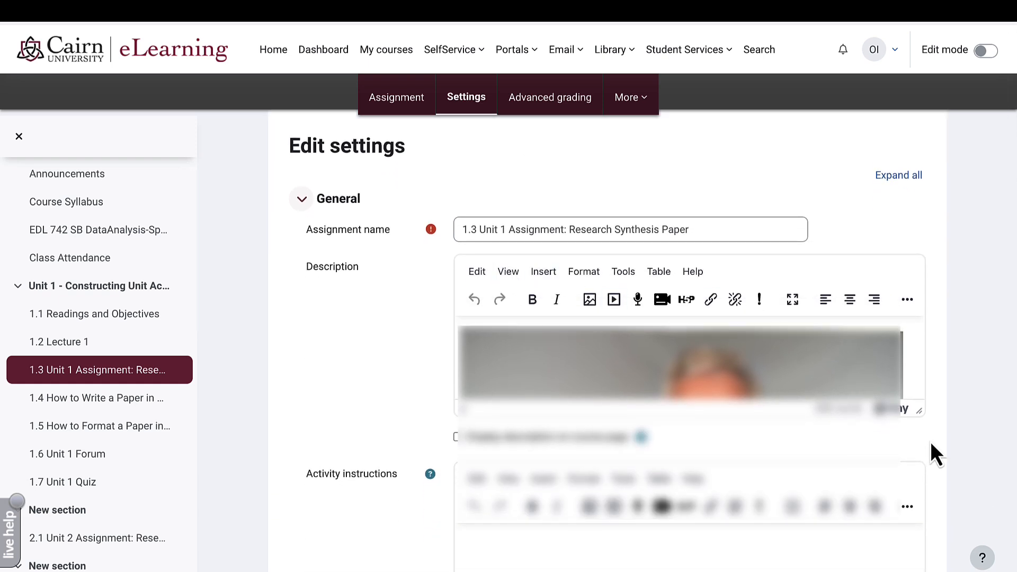
scroll(902, 422, down, 3)
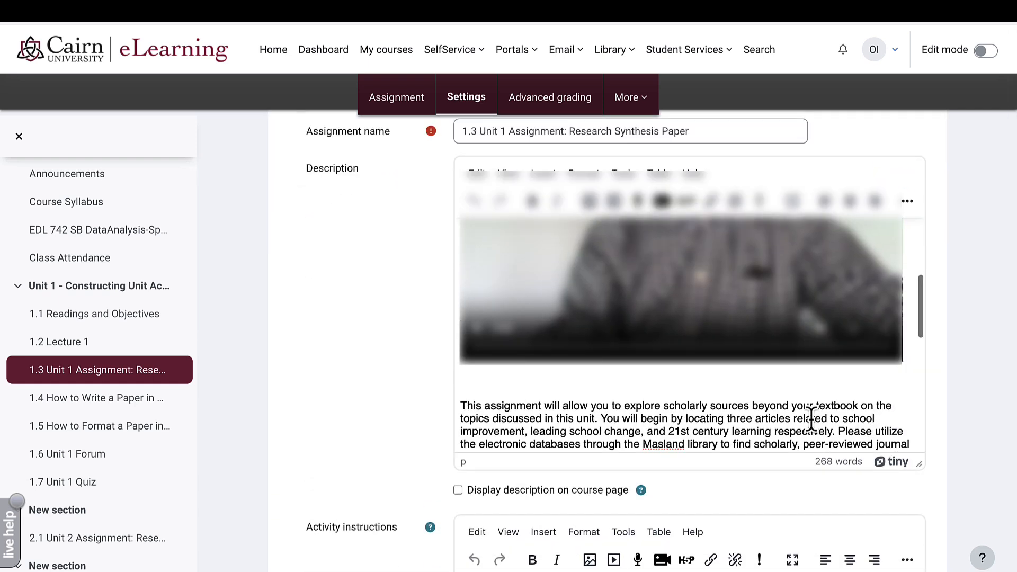
click(481, 382)
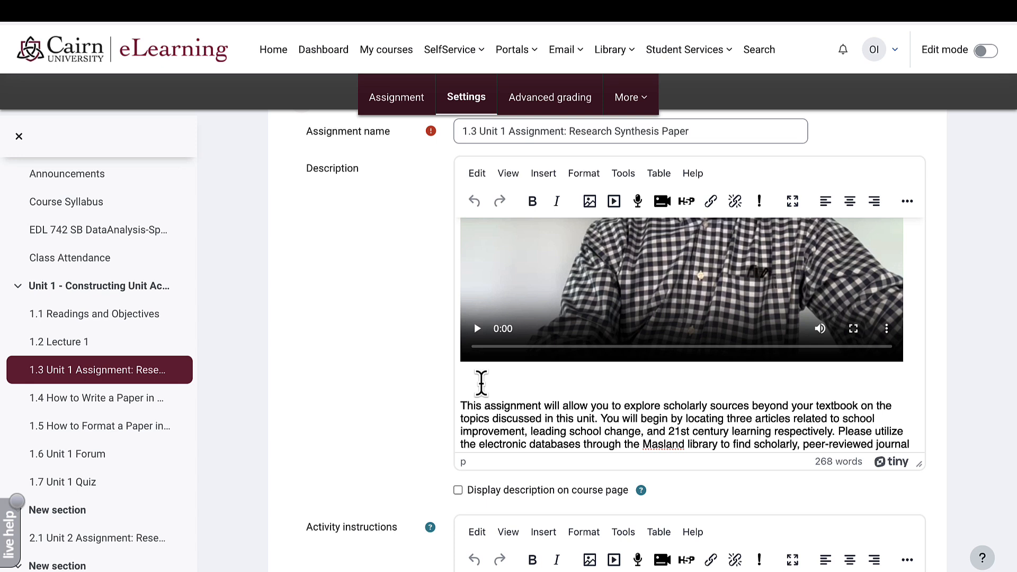
key(BackSpace)
key(BackSpace)
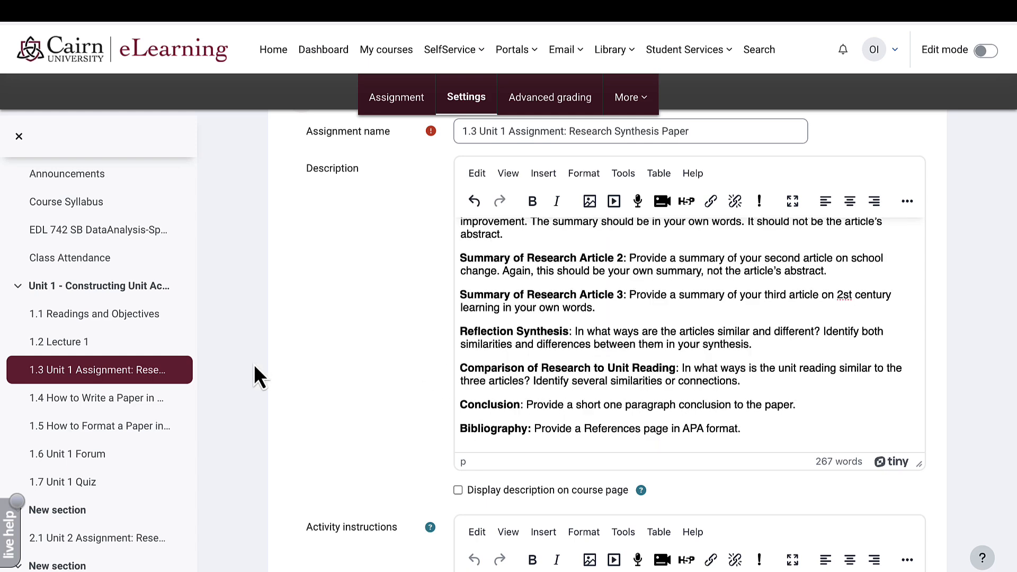
scroll(403, 352, down, 15)
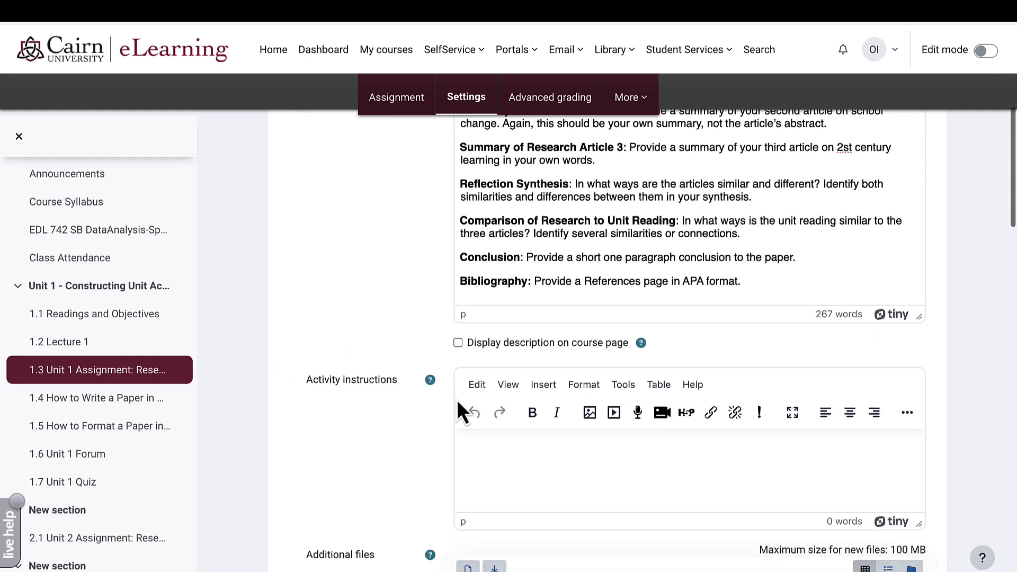
click(523, 474)
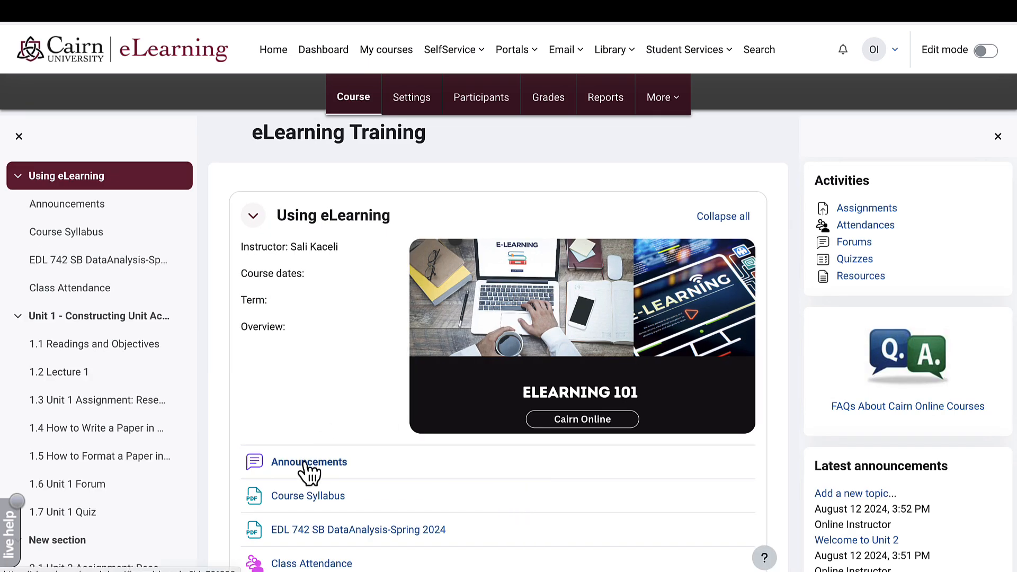
- Open the 1.6 Unit 1 Forum and review its settings
scroll(309, 471, down, 8)
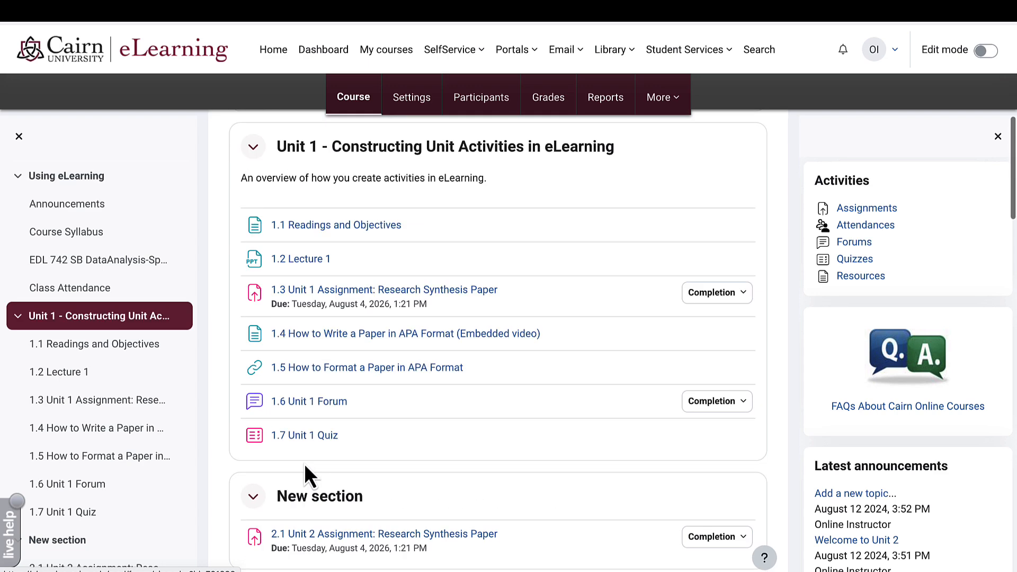
click(317, 403)
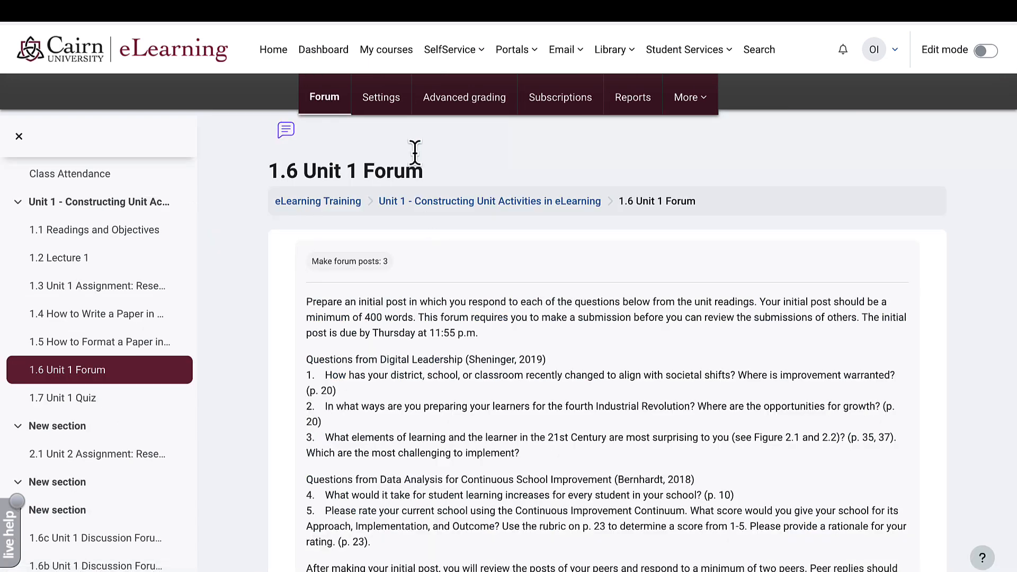
click(390, 106)
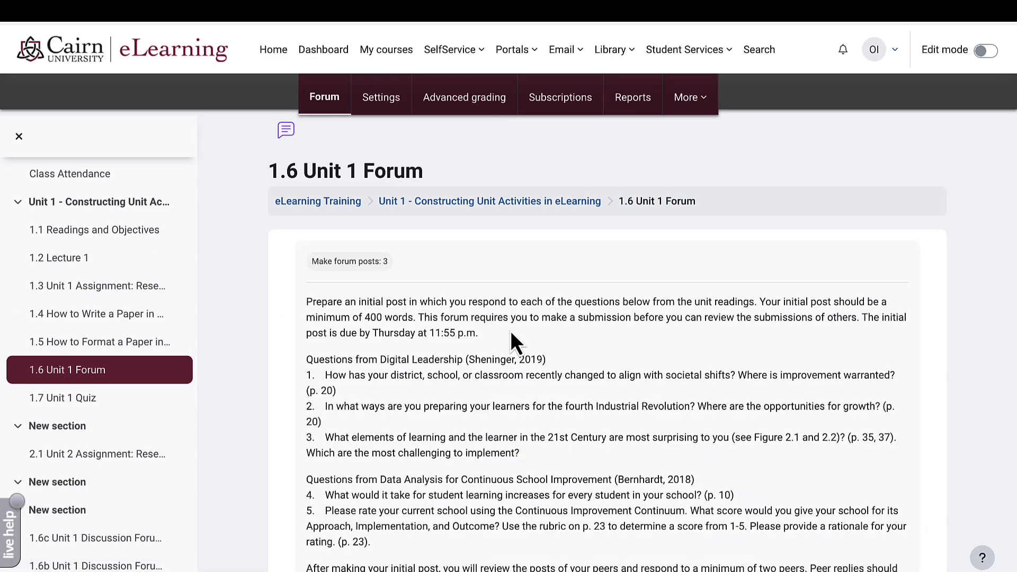
scroll(510, 339, down, 7)
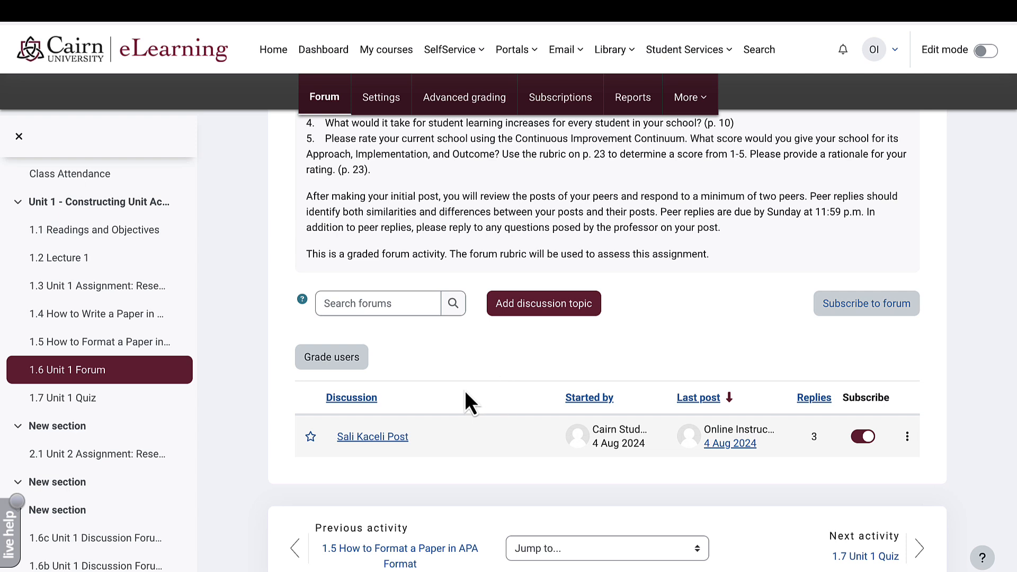
- Open the student's discussion post and start a reply beneath it
click(367, 444)
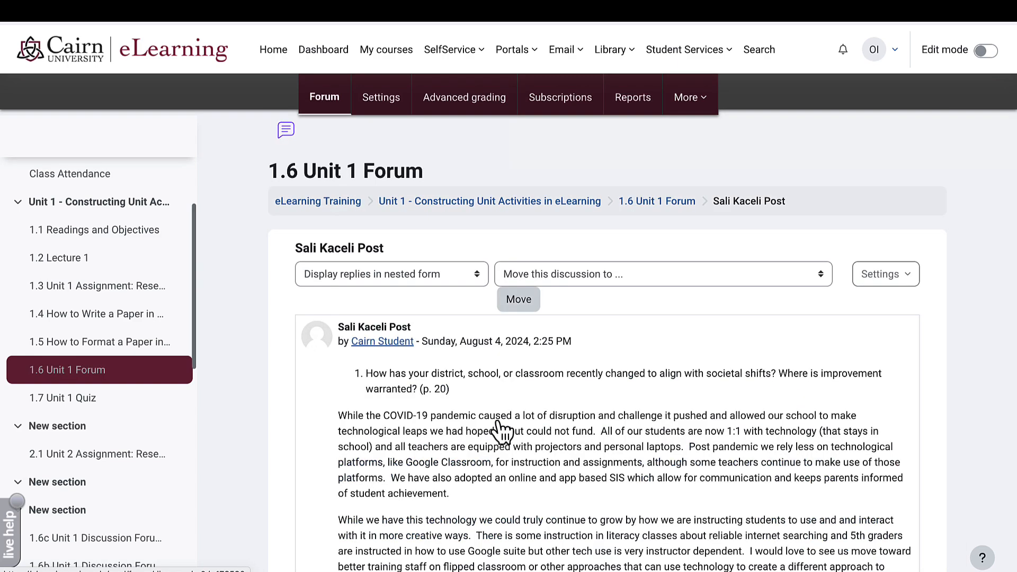
scroll(526, 415, down, 10)
scroll(528, 413, down, 9)
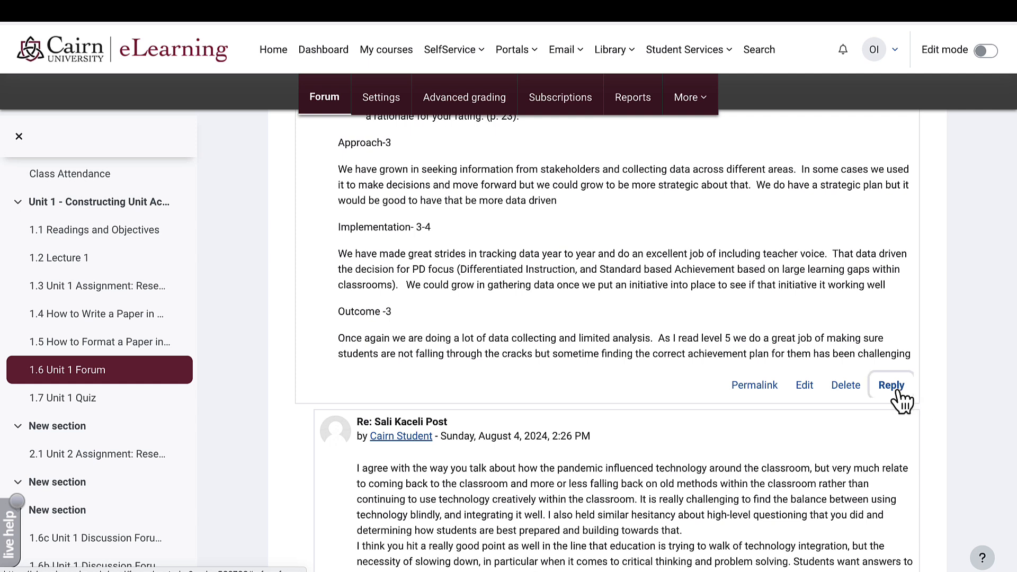
click(898, 392)
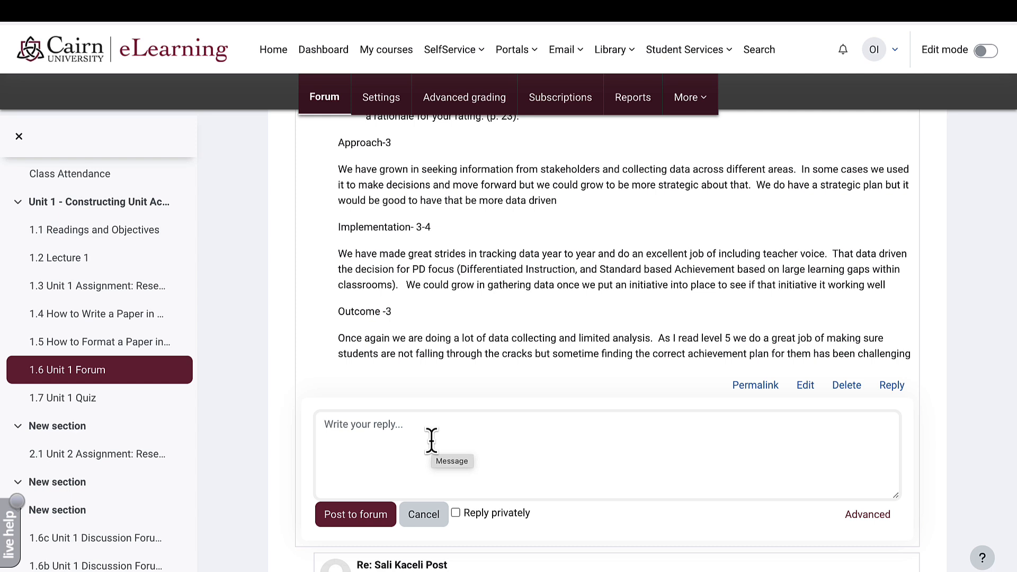
- Record a webcam video in the advanced reply form, attach it, and post the reply
click(853, 513)
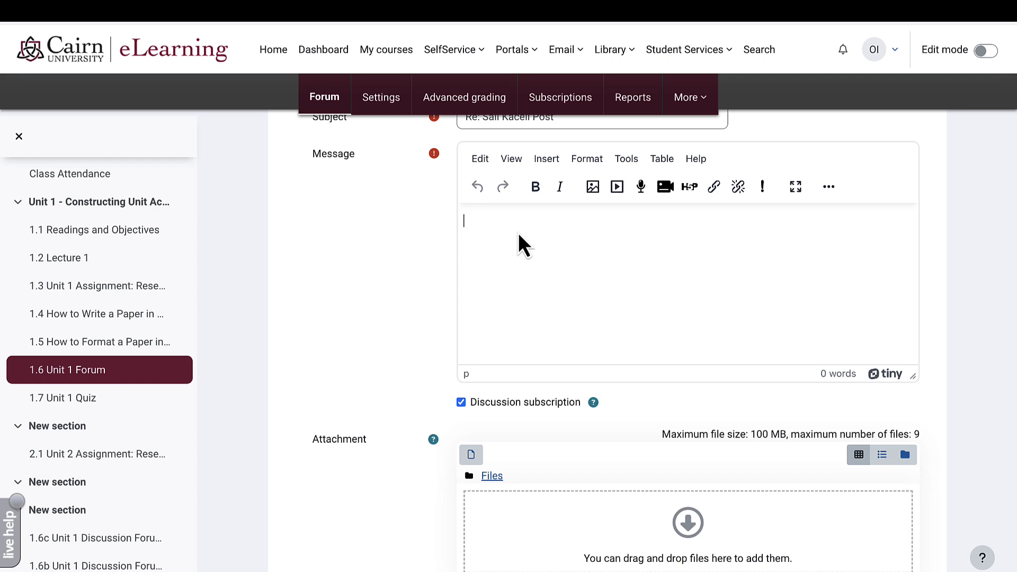
click(664, 187)
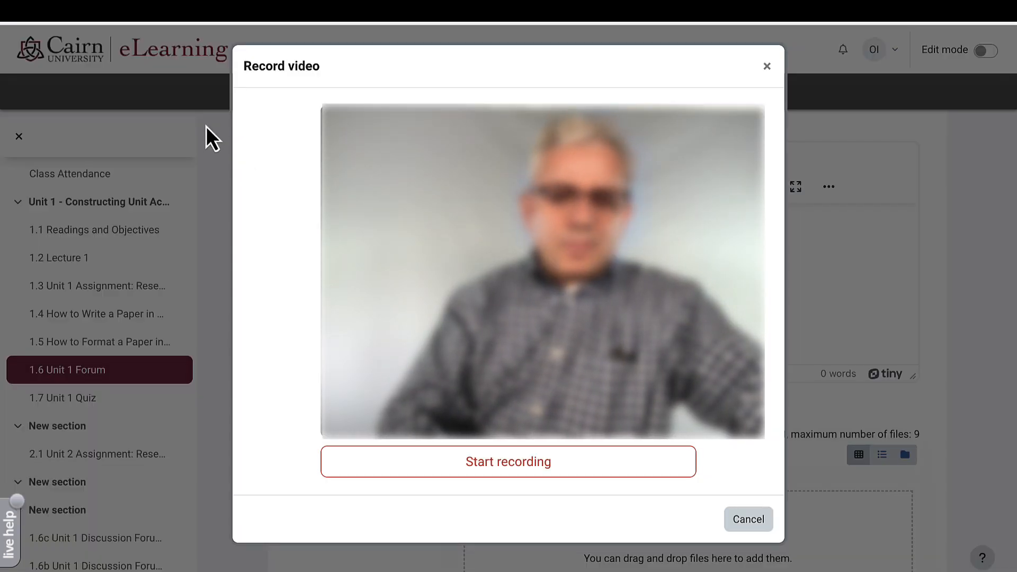
click(488, 470)
click(511, 474)
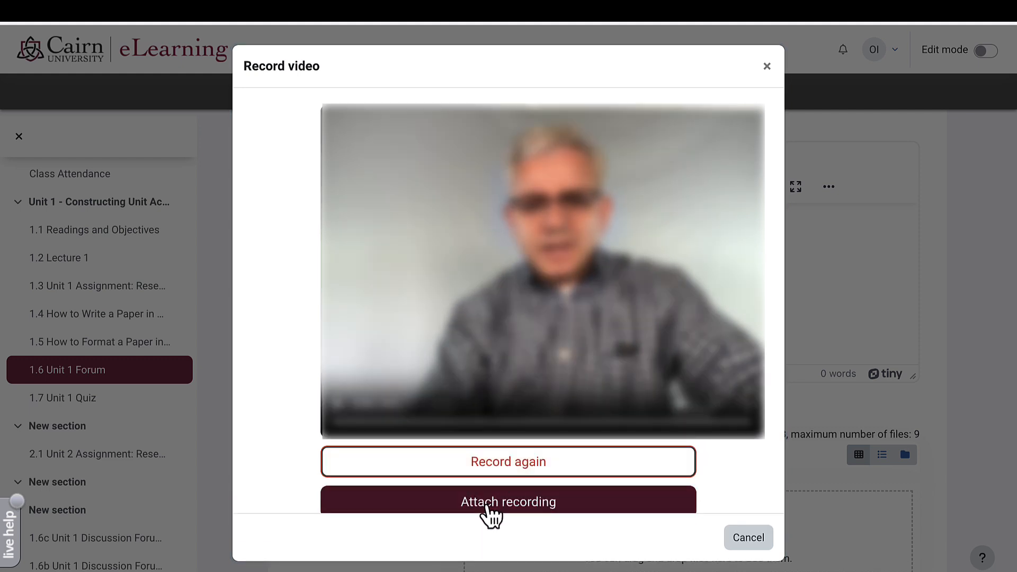
click(488, 503)
scroll(492, 286, down, 10)
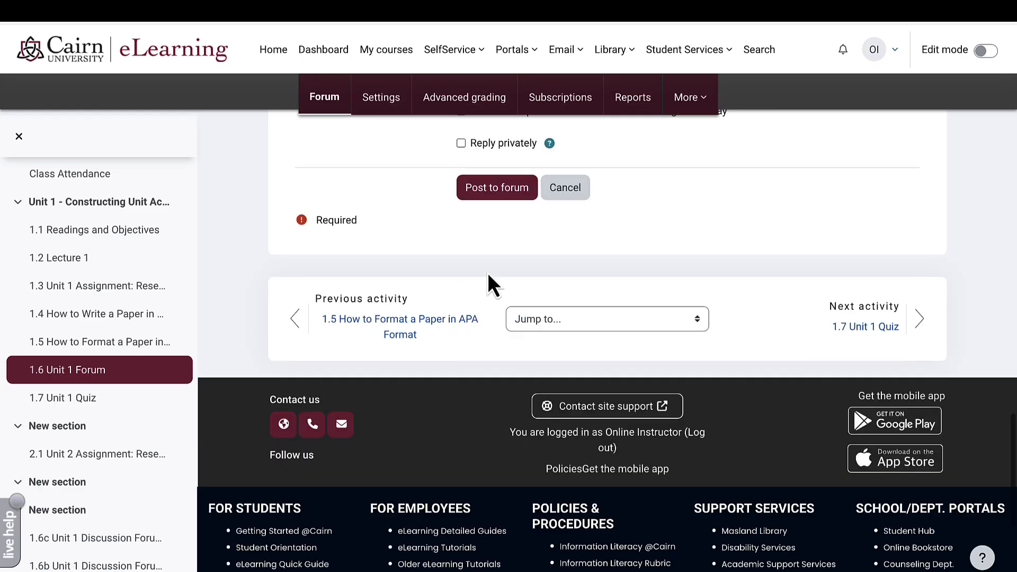
click(525, 192)
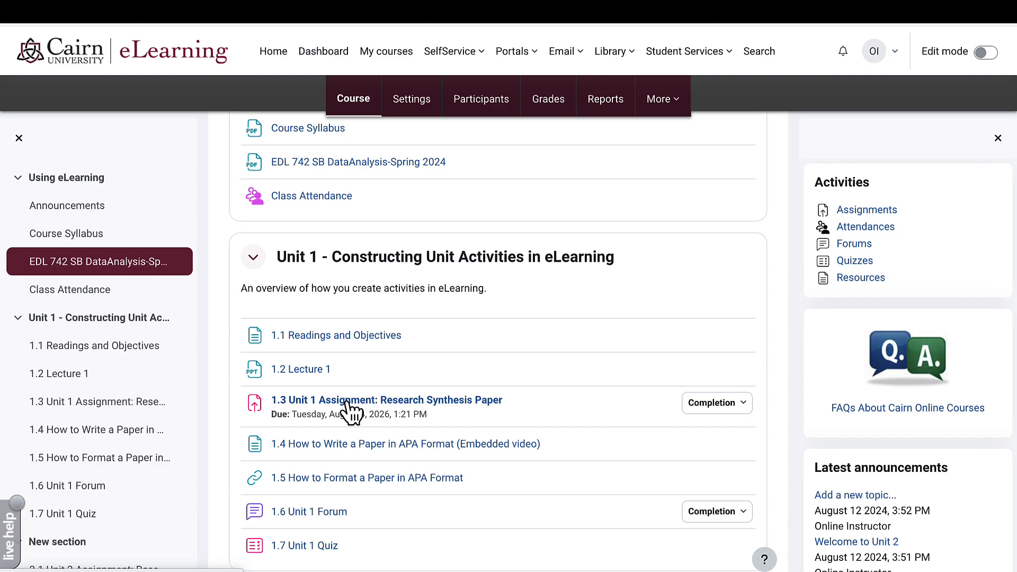
- Open grading for the student's submission from the 1.3 Unit 1 Assignment submissions list
click(347, 402)
scroll(347, 408, down, 5)
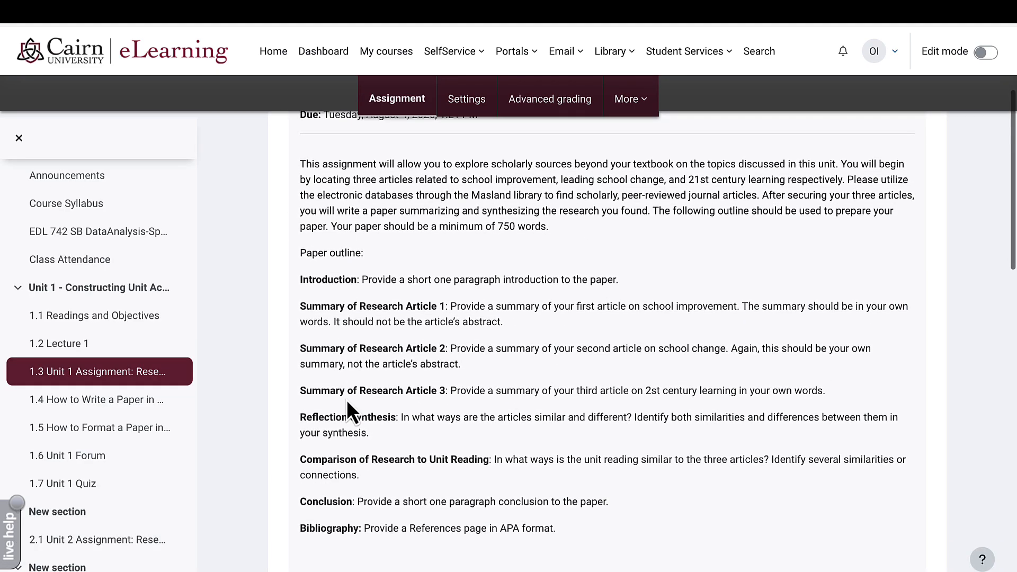
scroll(347, 408, down, 6)
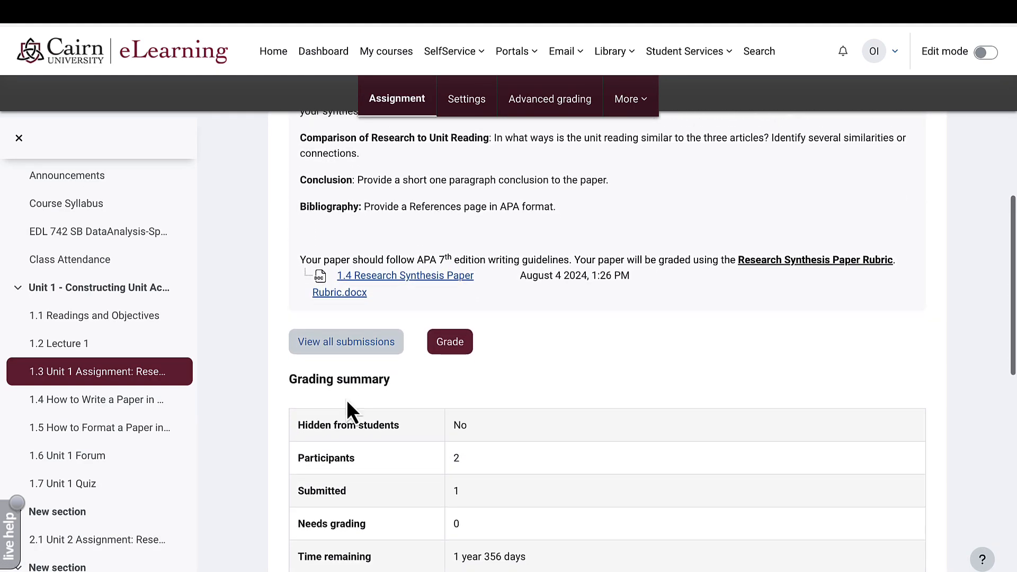
click(349, 345)
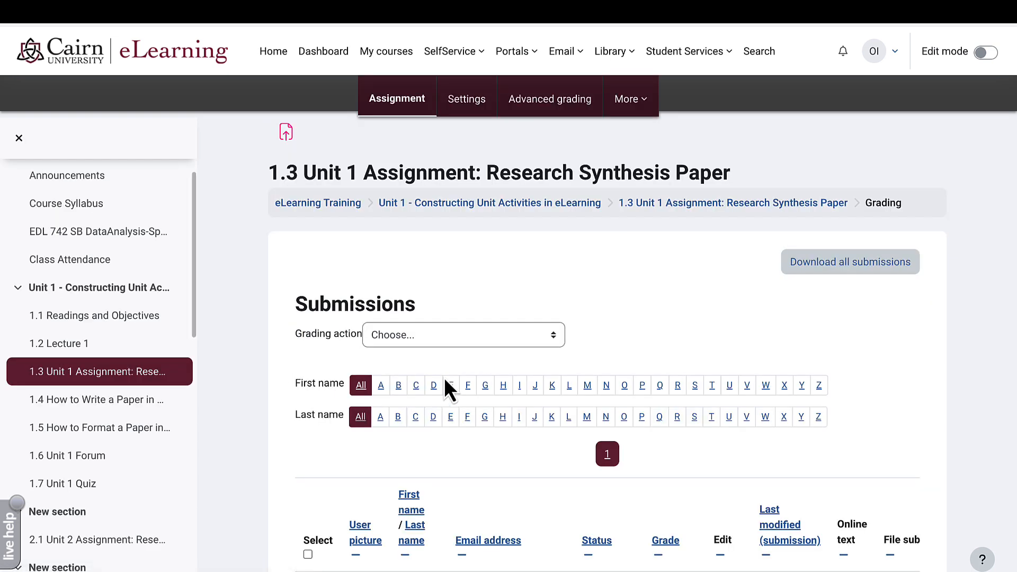
scroll(491, 434, down, 3)
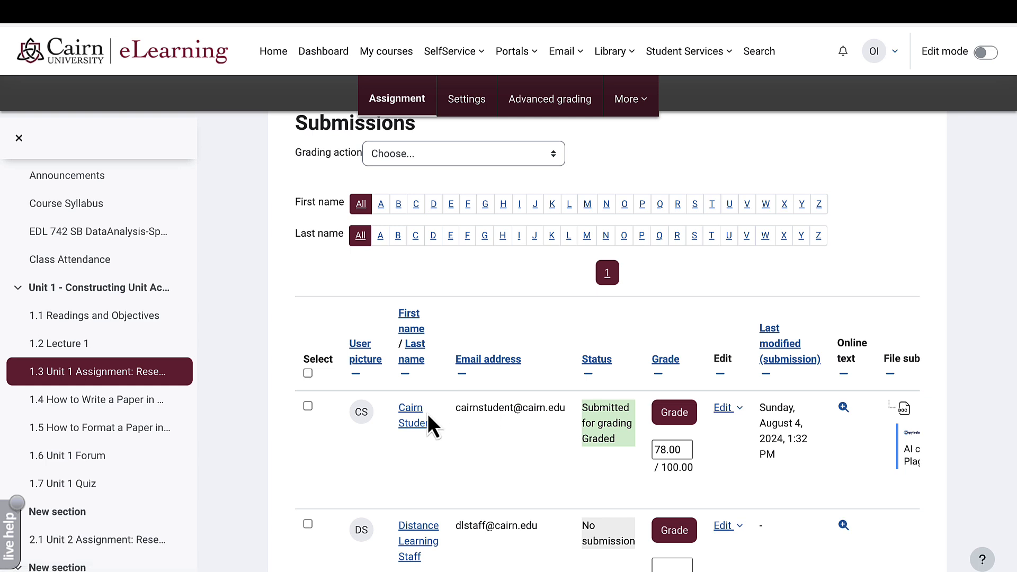
click(674, 412)
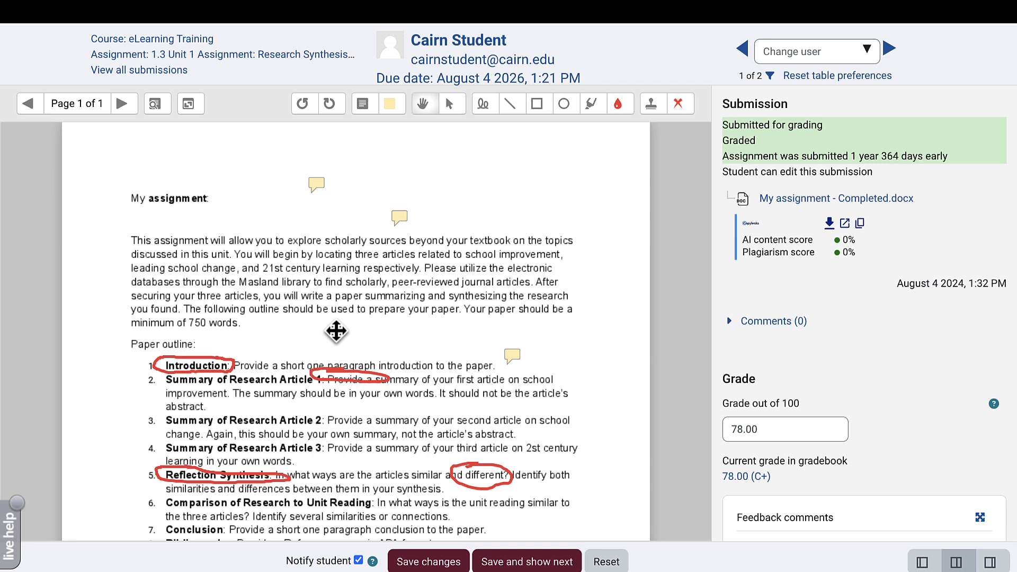
- Insert a blank line above the existing feedback comment
scroll(294, 297, down, 1)
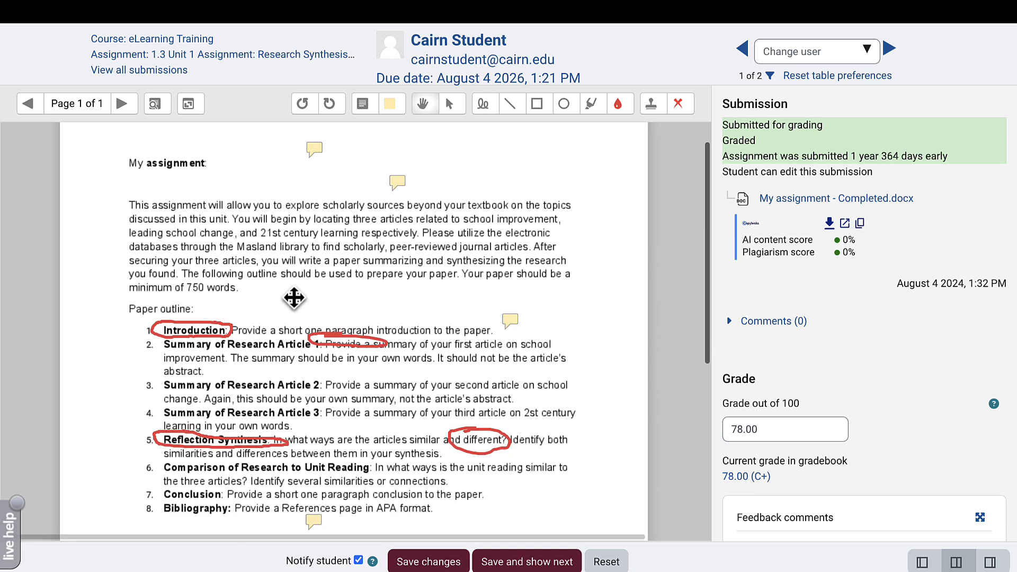
scroll(841, 334, down, 2)
scroll(837, 326, down, 4)
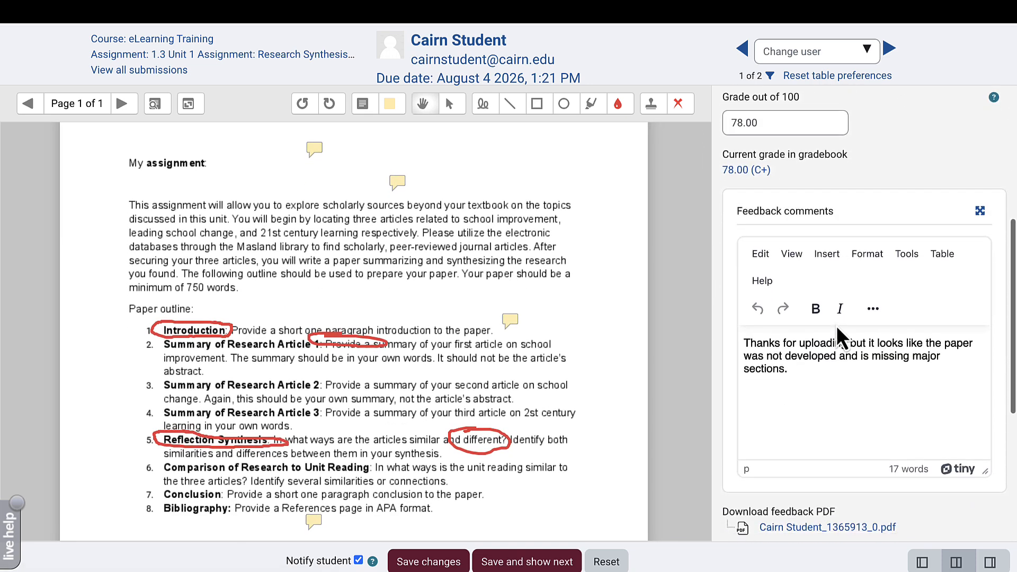
click(743, 334)
key(Return)
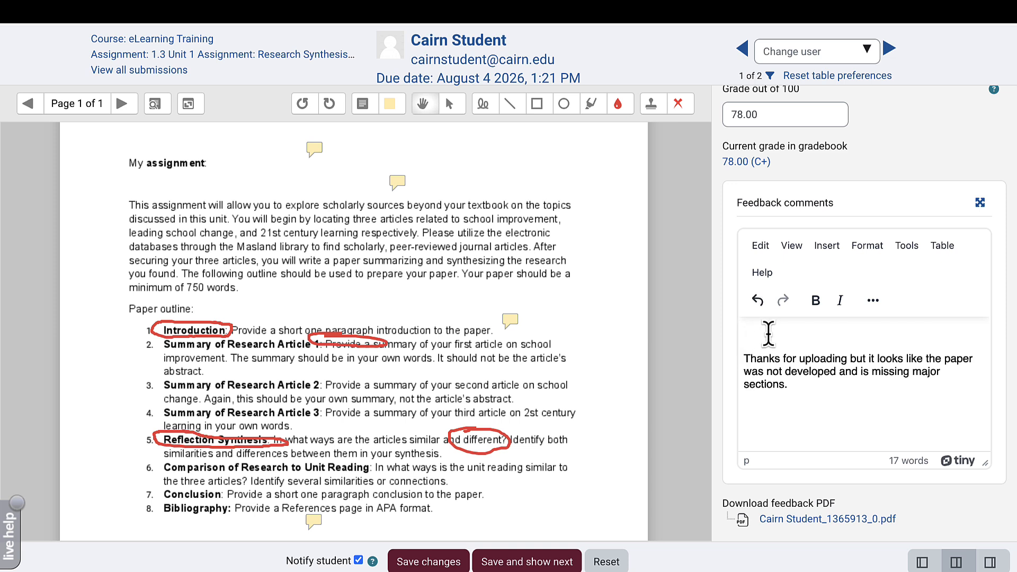
- Record a webcam feedback video and insert it above the existing written feedback
click(875, 304)
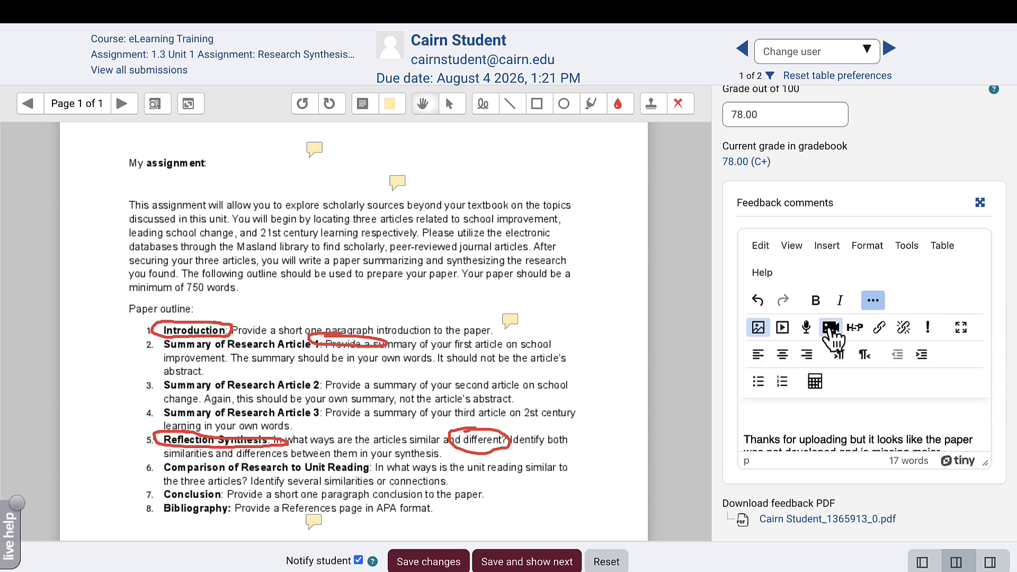
click(830, 328)
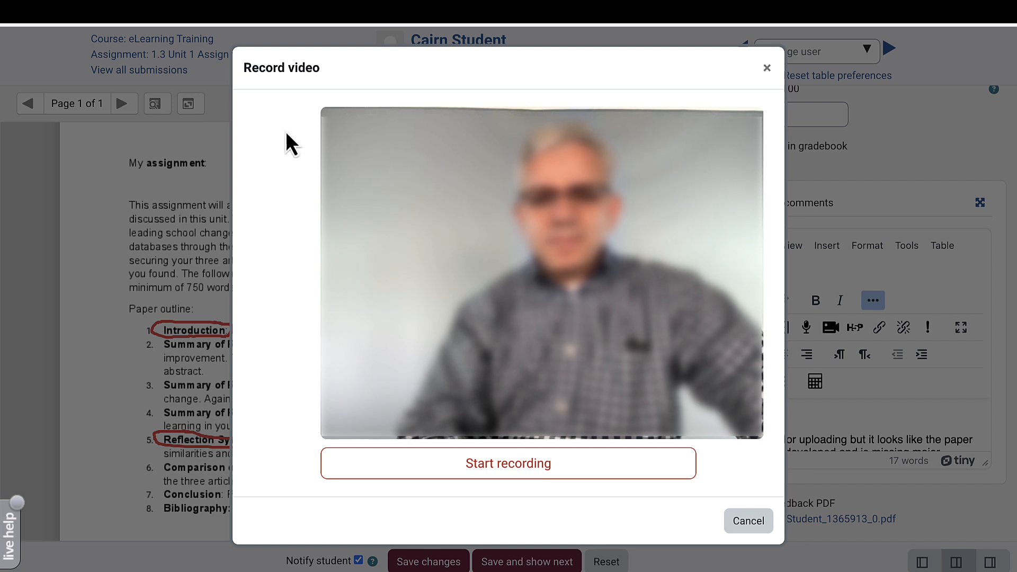
click(511, 465)
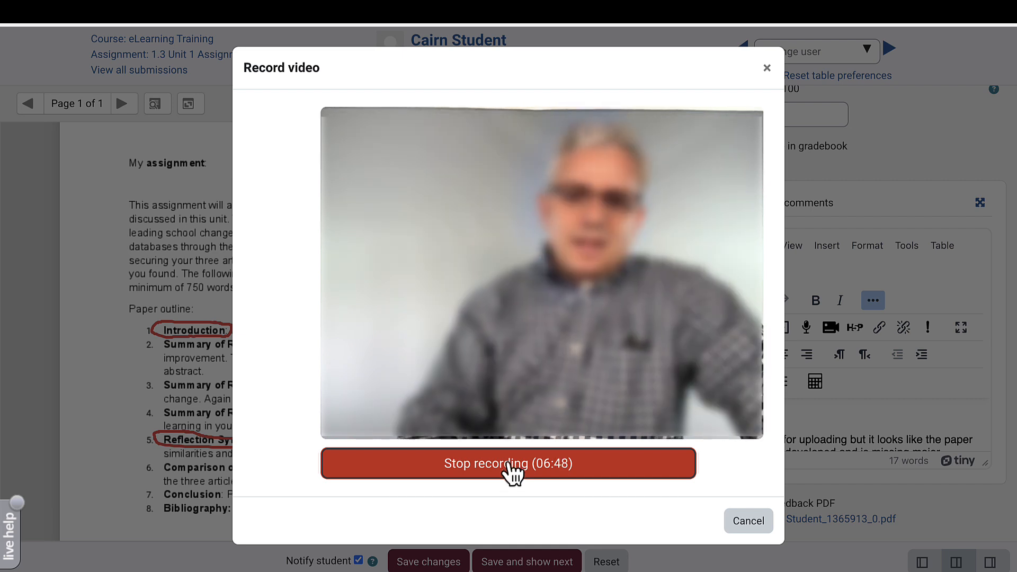
click(503, 470)
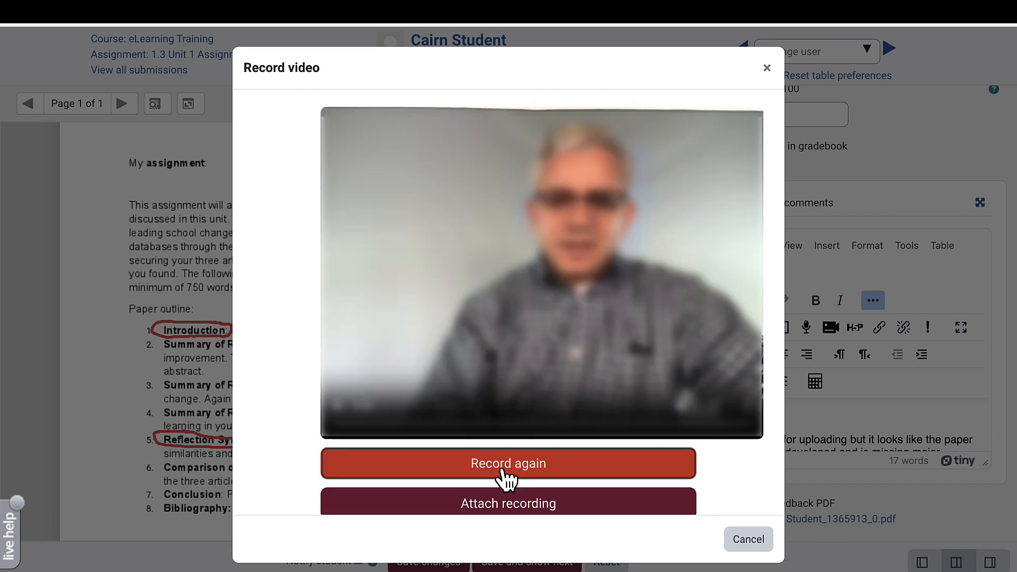
click(532, 510)
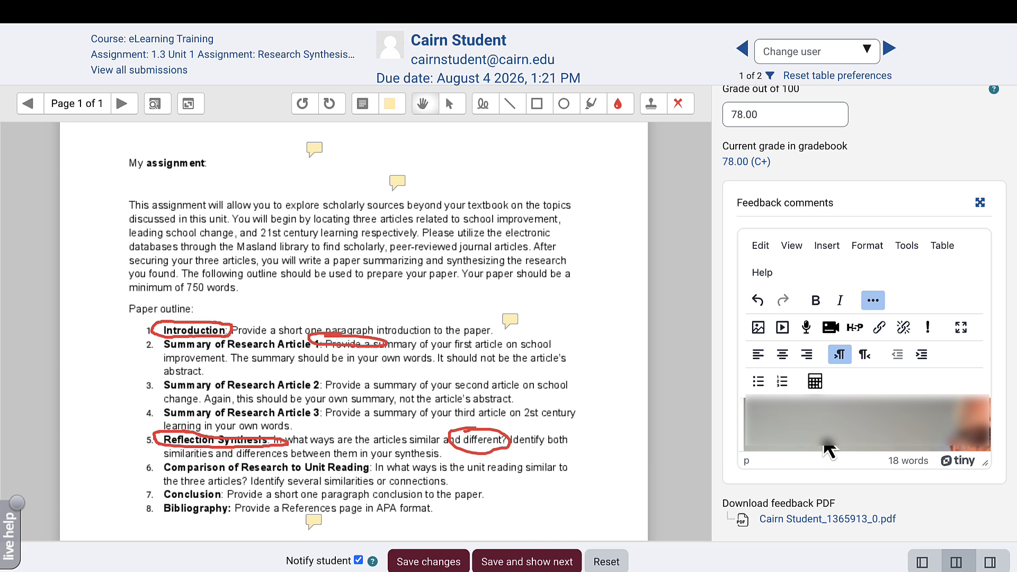
scroll(822, 438, down, 3)
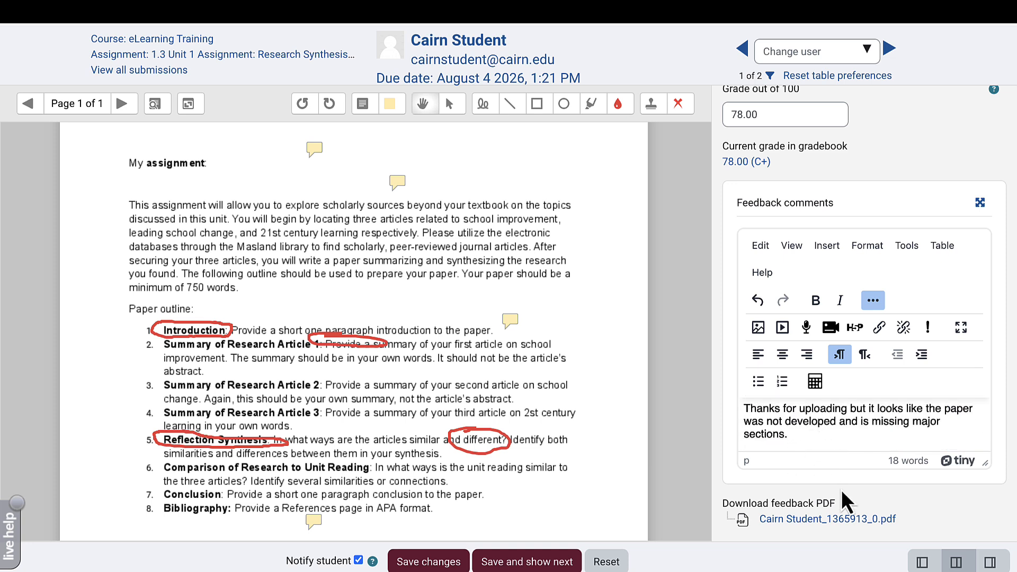
scroll(834, 456, down, 3)
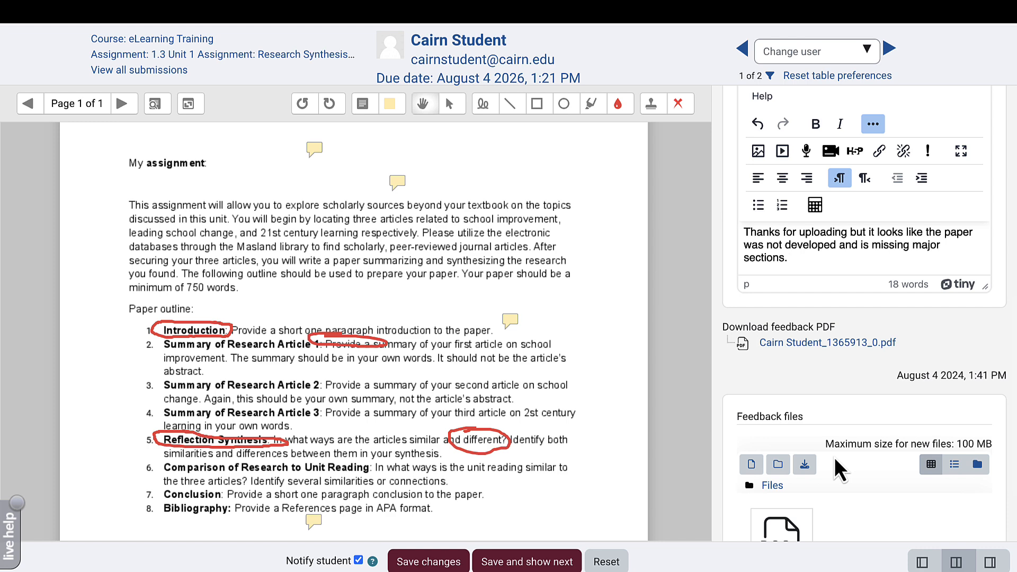